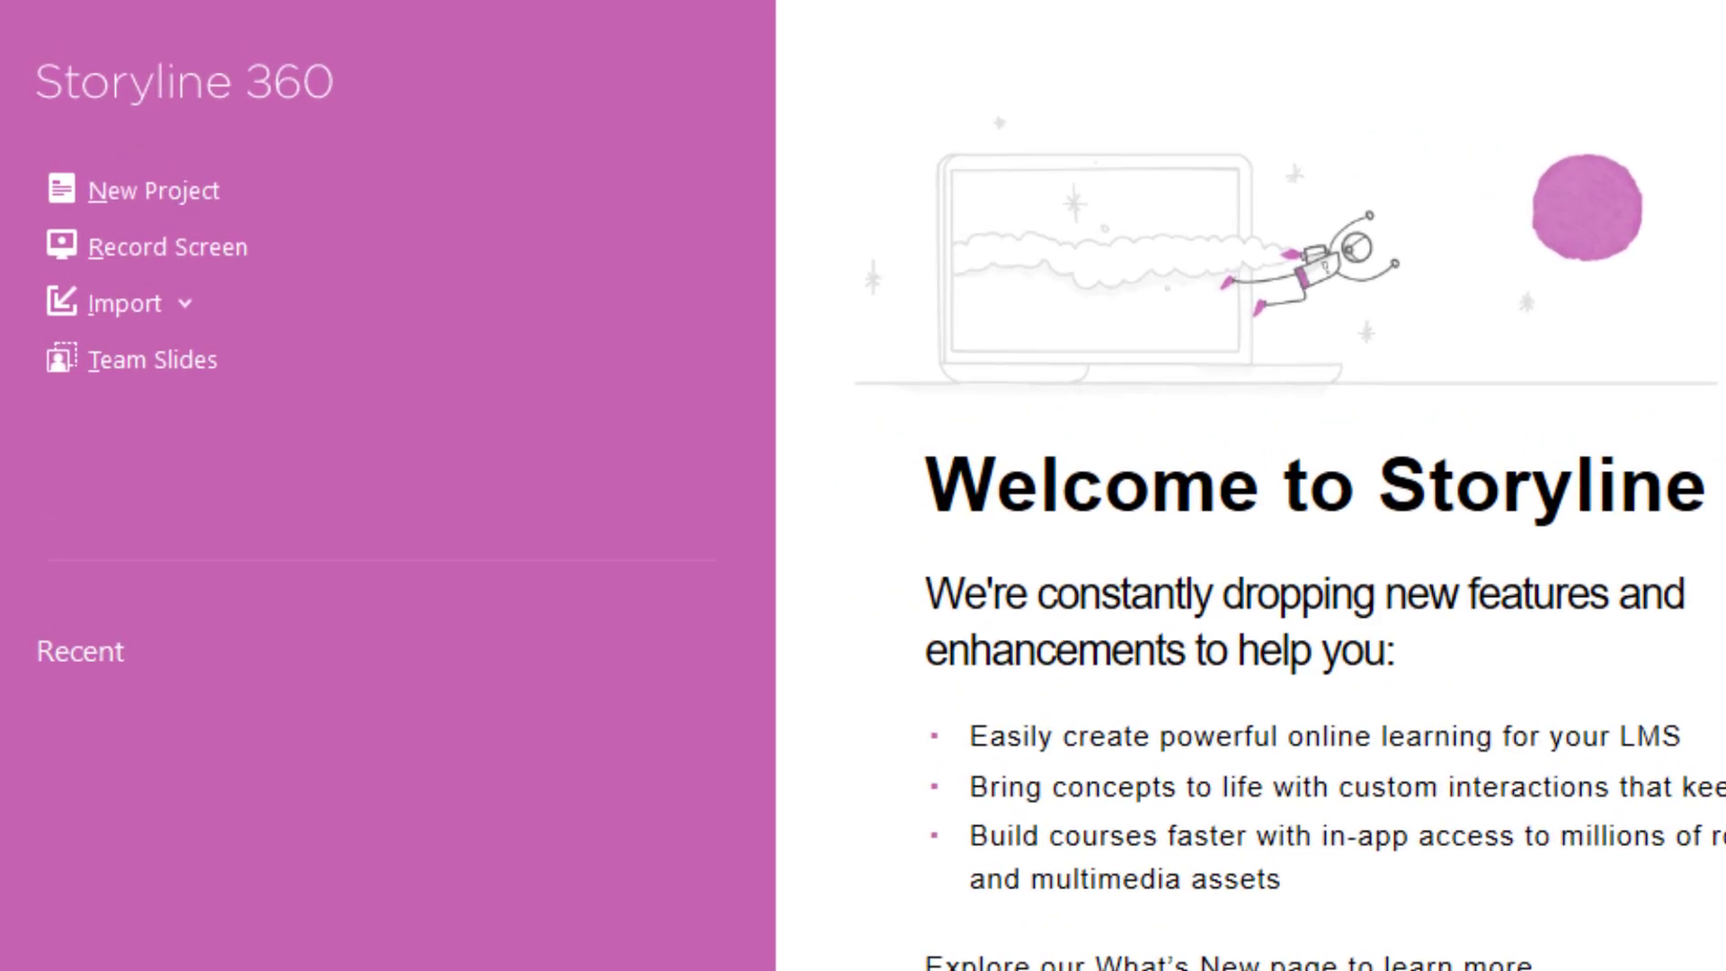
Create a new project and add three more scenes alongside the initial one
click(199, 188)
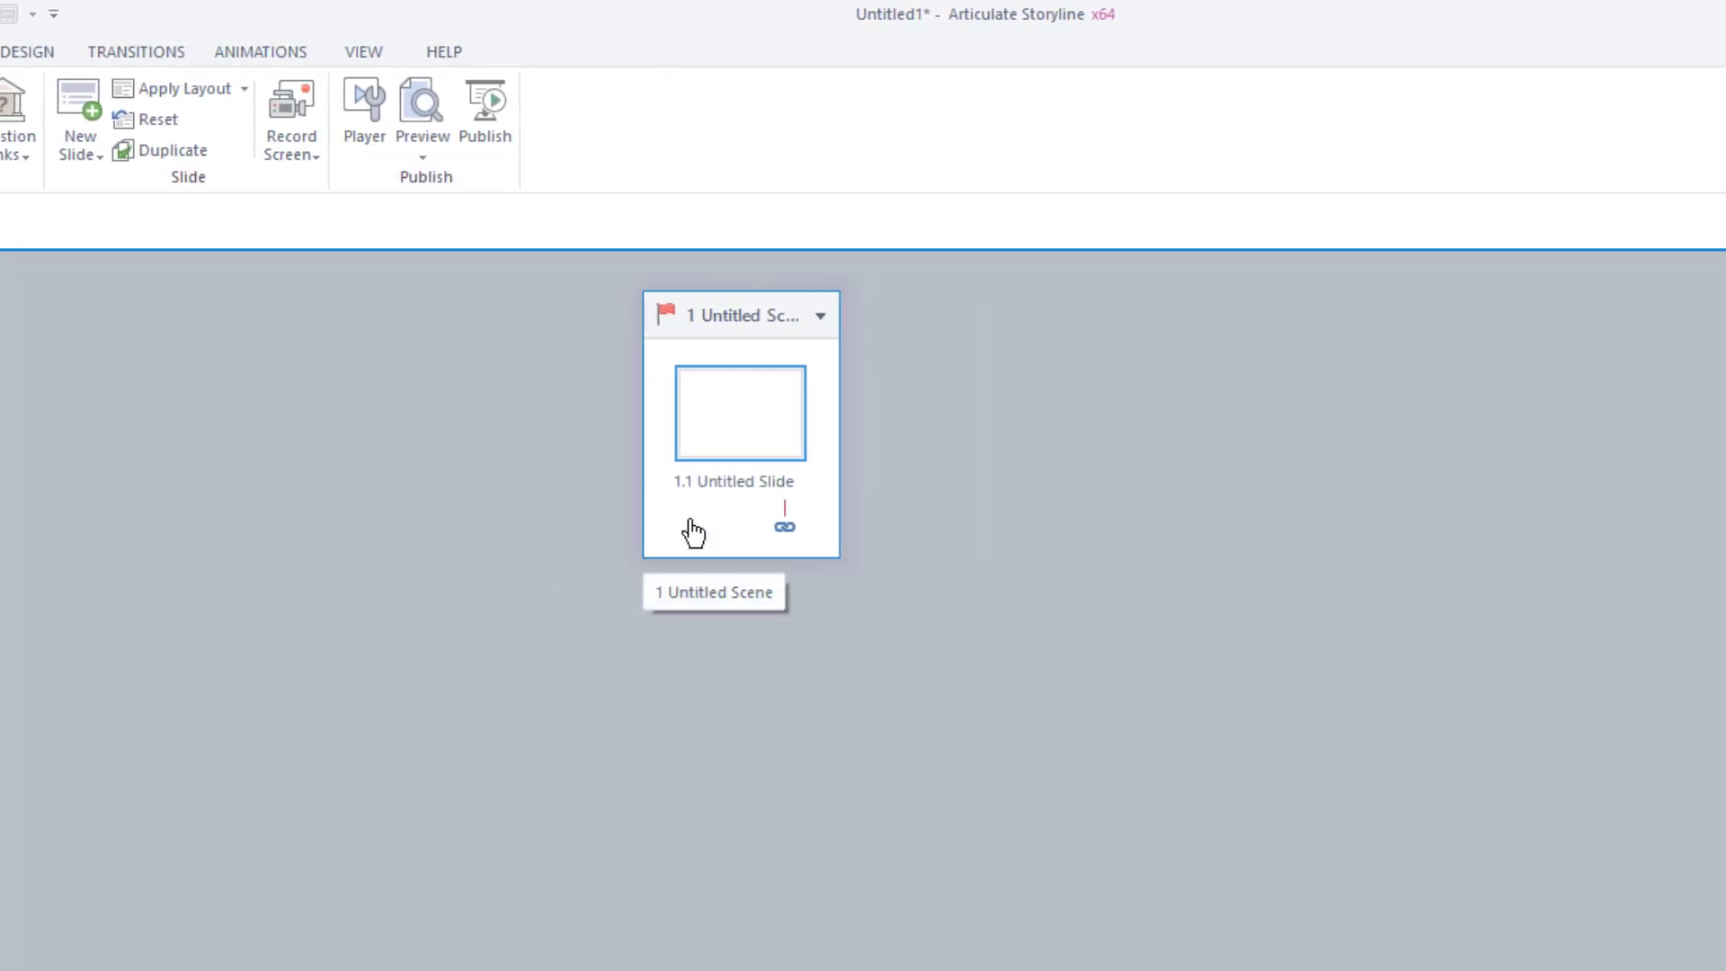
click(693, 529)
right_click(694, 532)
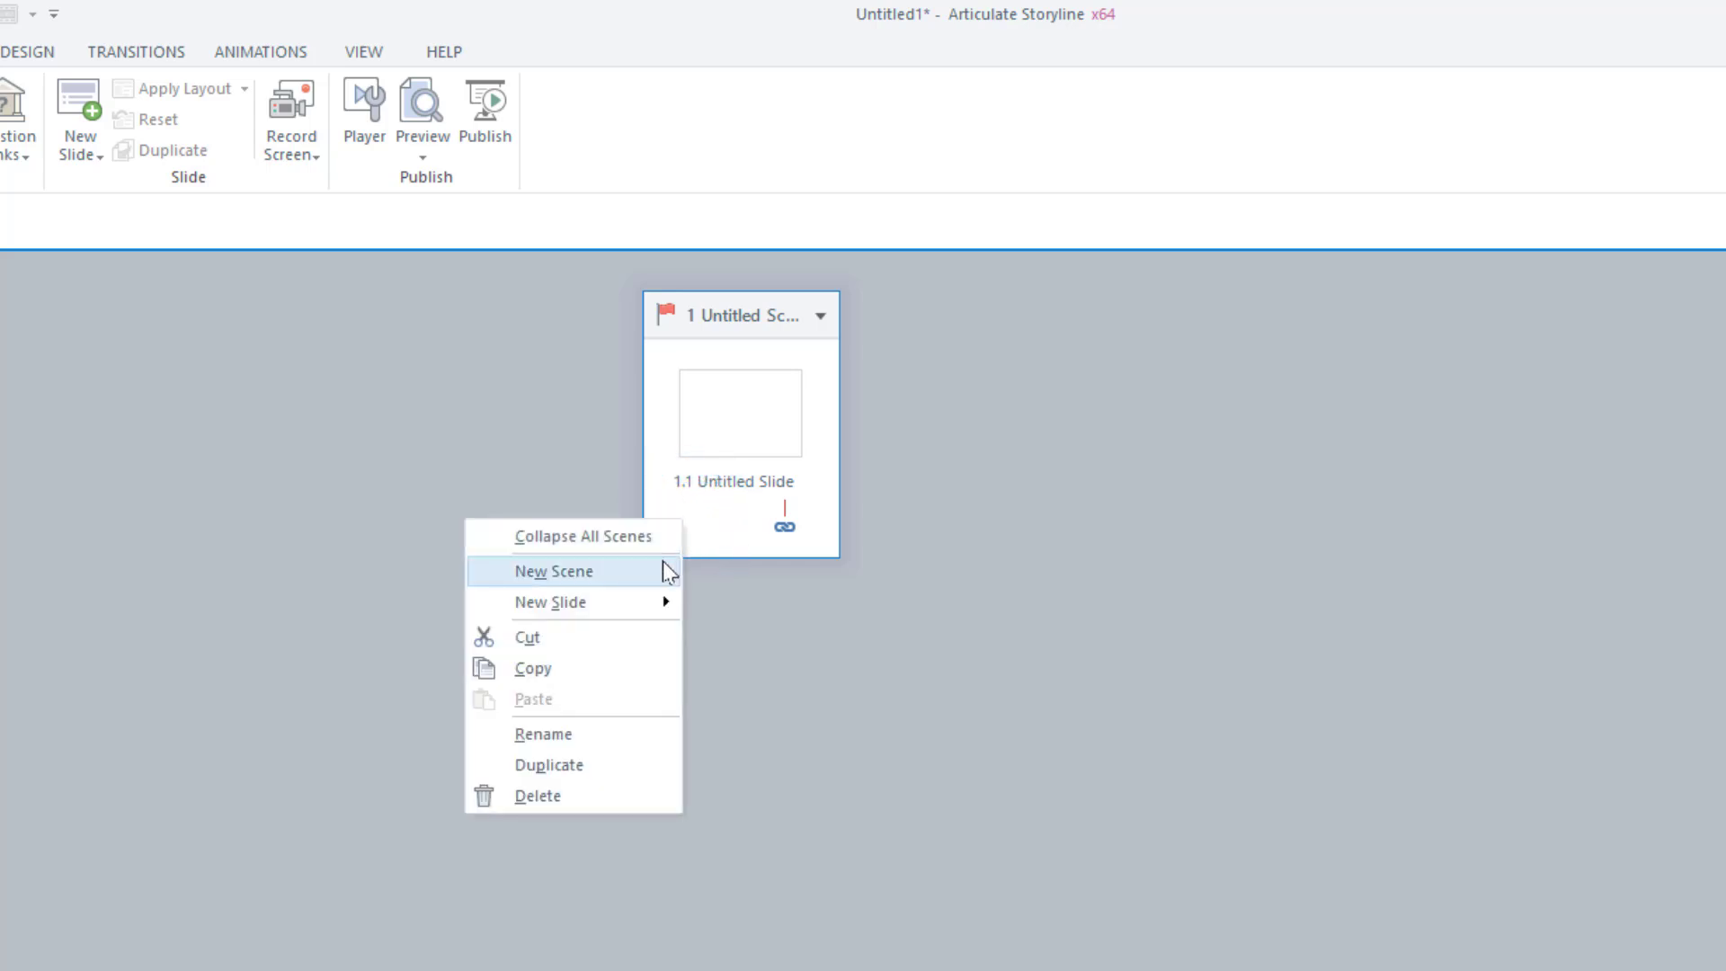
click(662, 562)
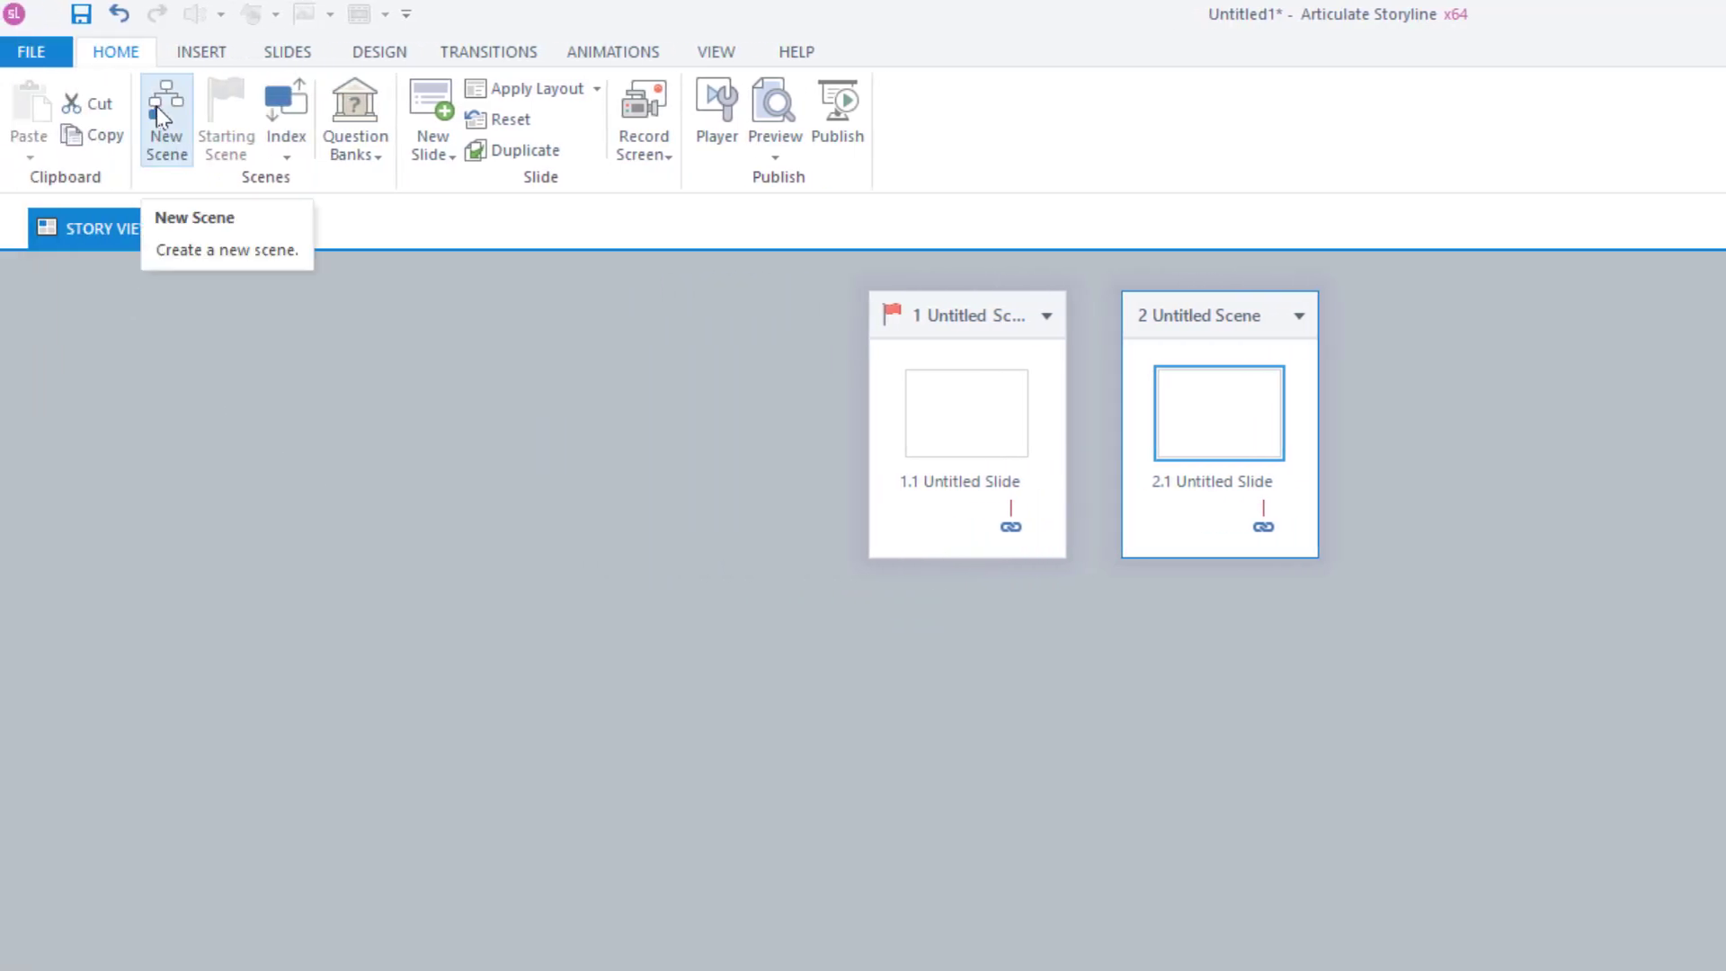
click(157, 106)
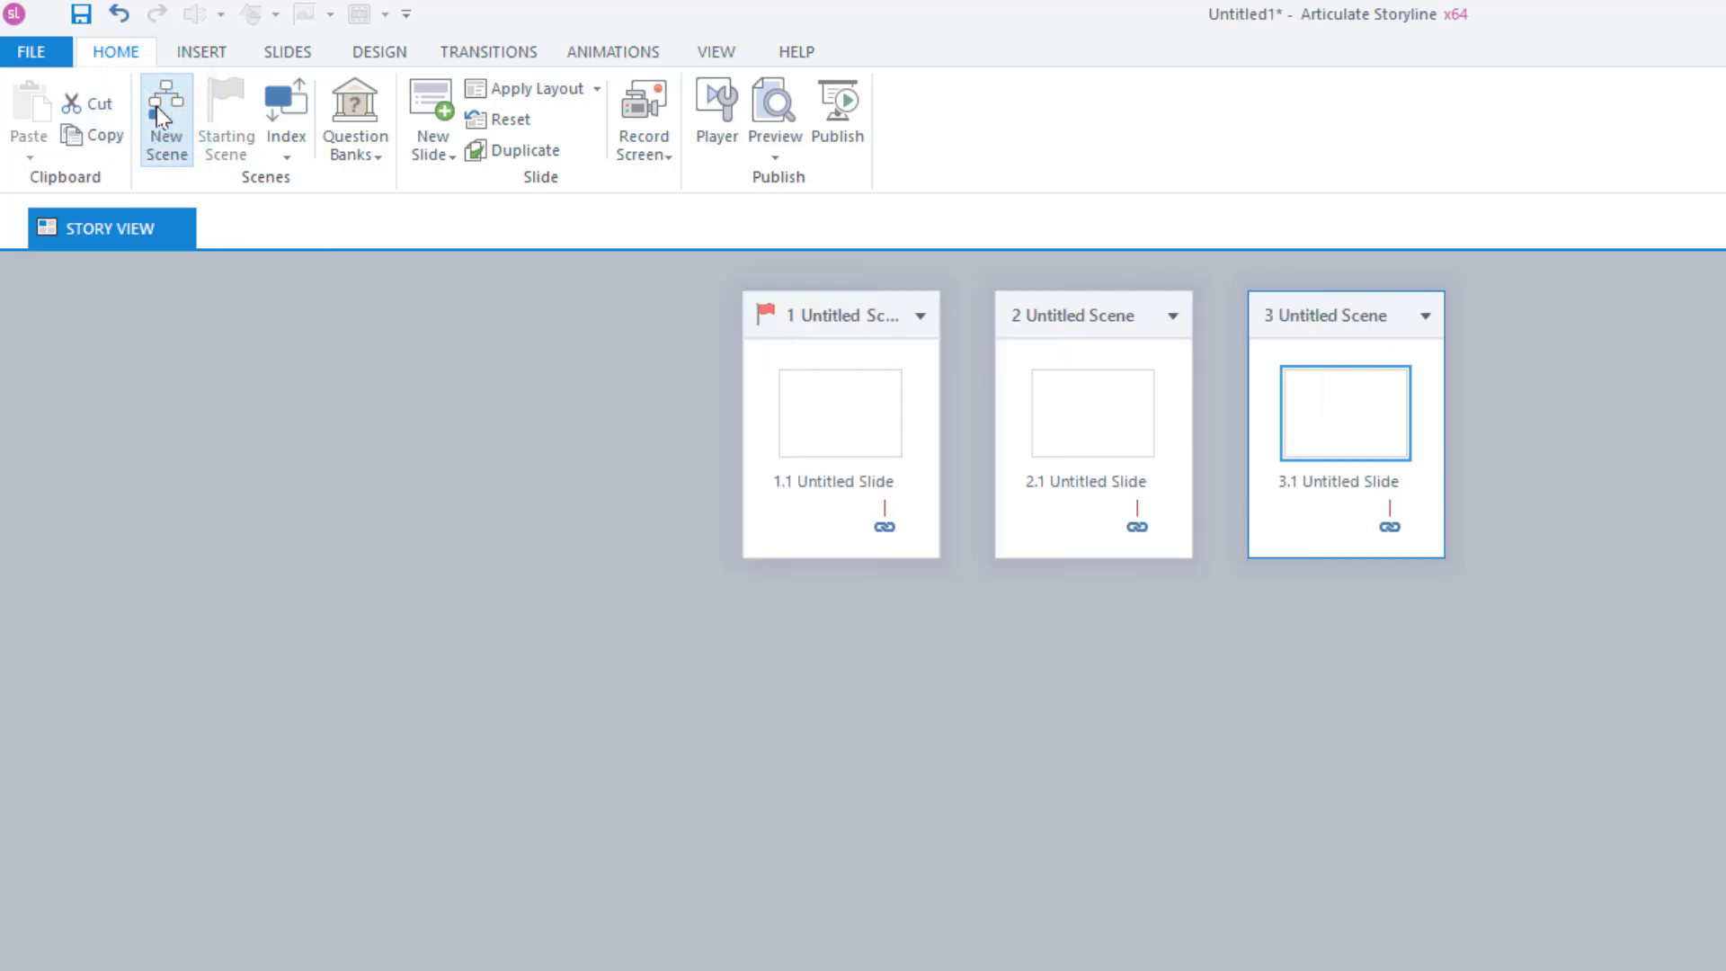
click(156, 107)
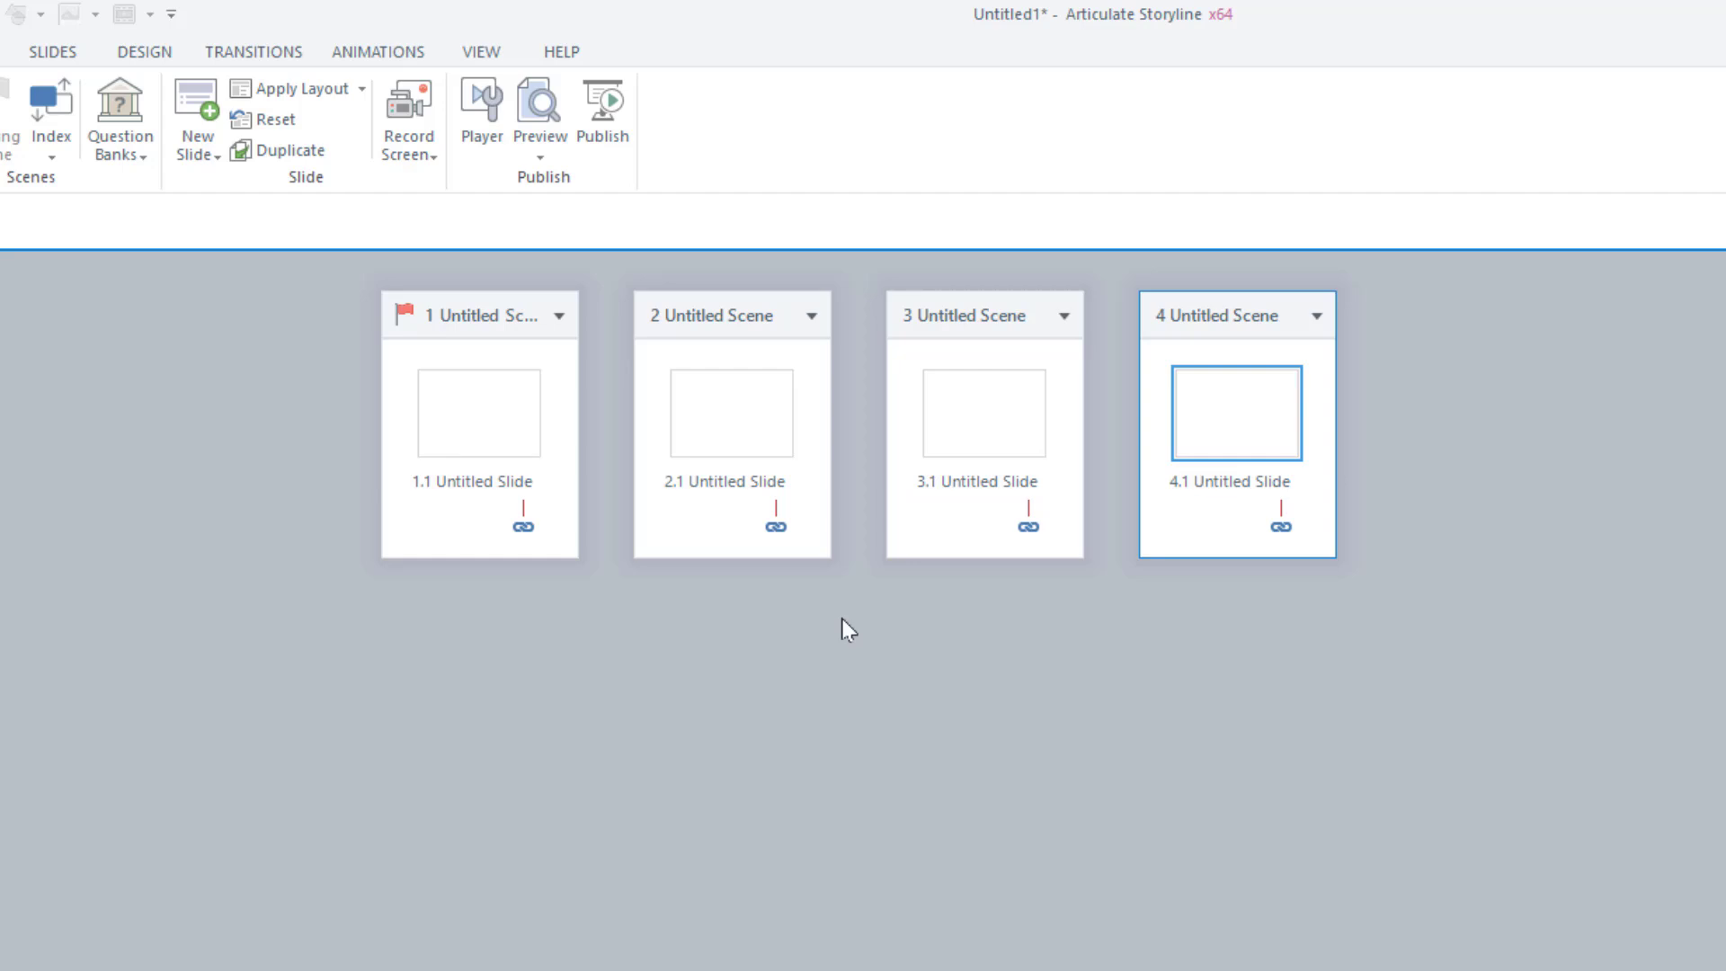
Link slide 1.1 in the first scene to both scene 2 and scene 3
right_click(524, 527)
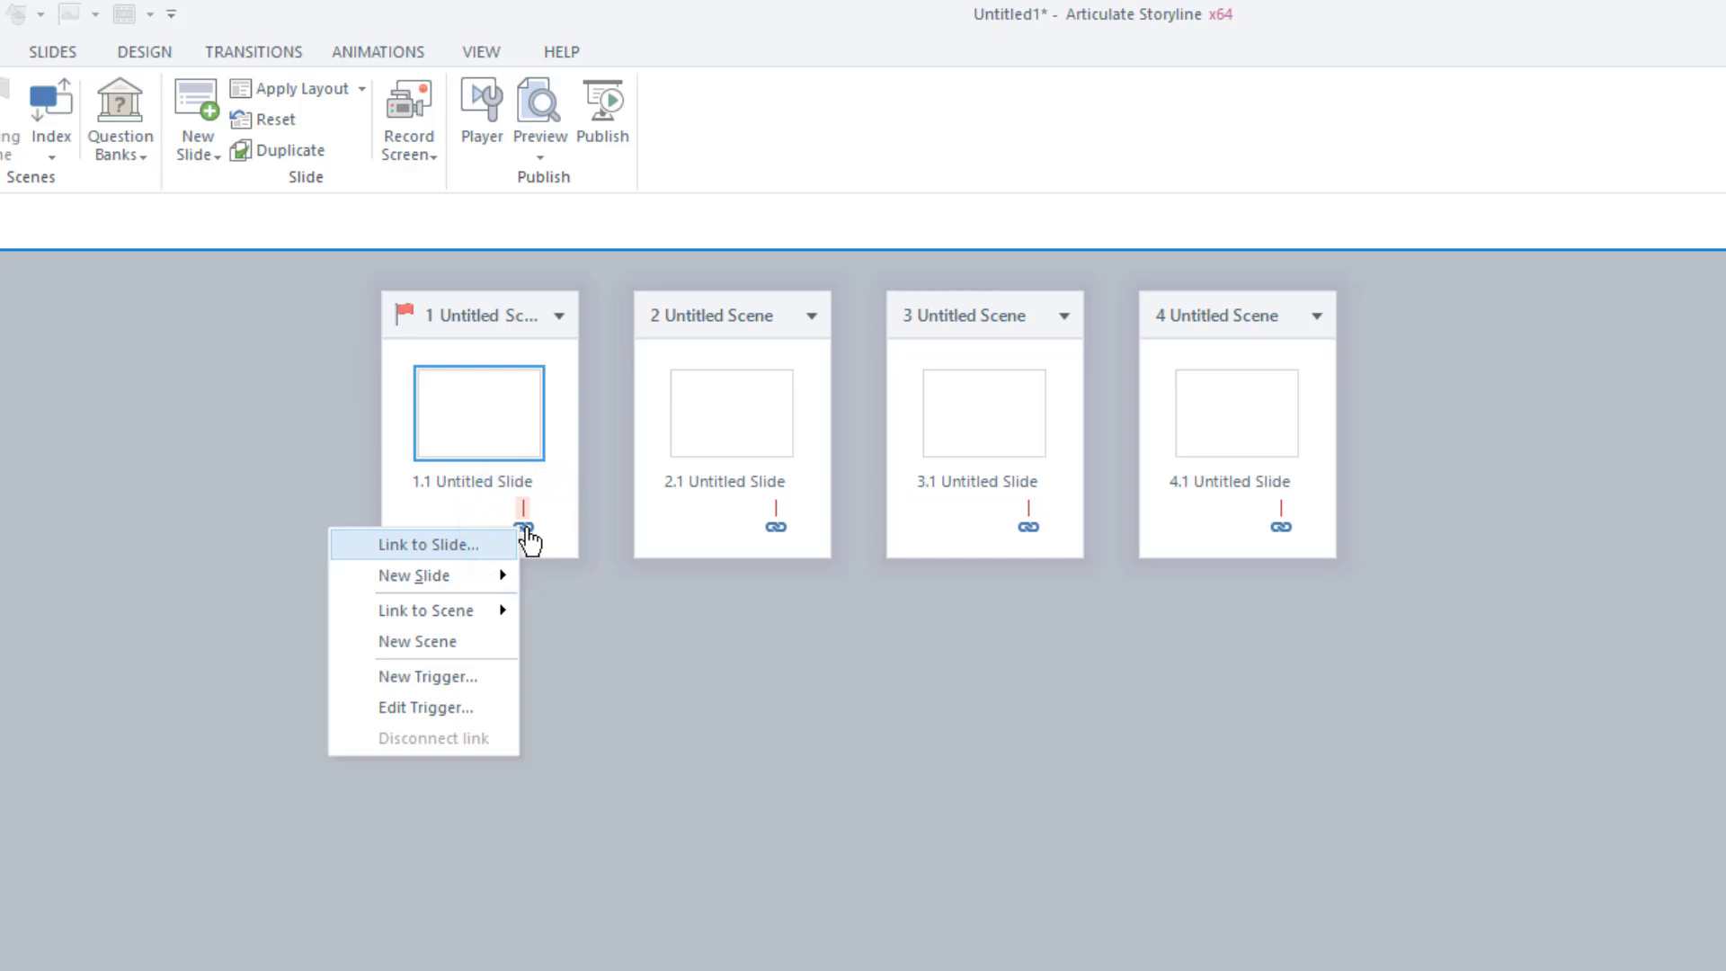
mouse_move(484, 613)
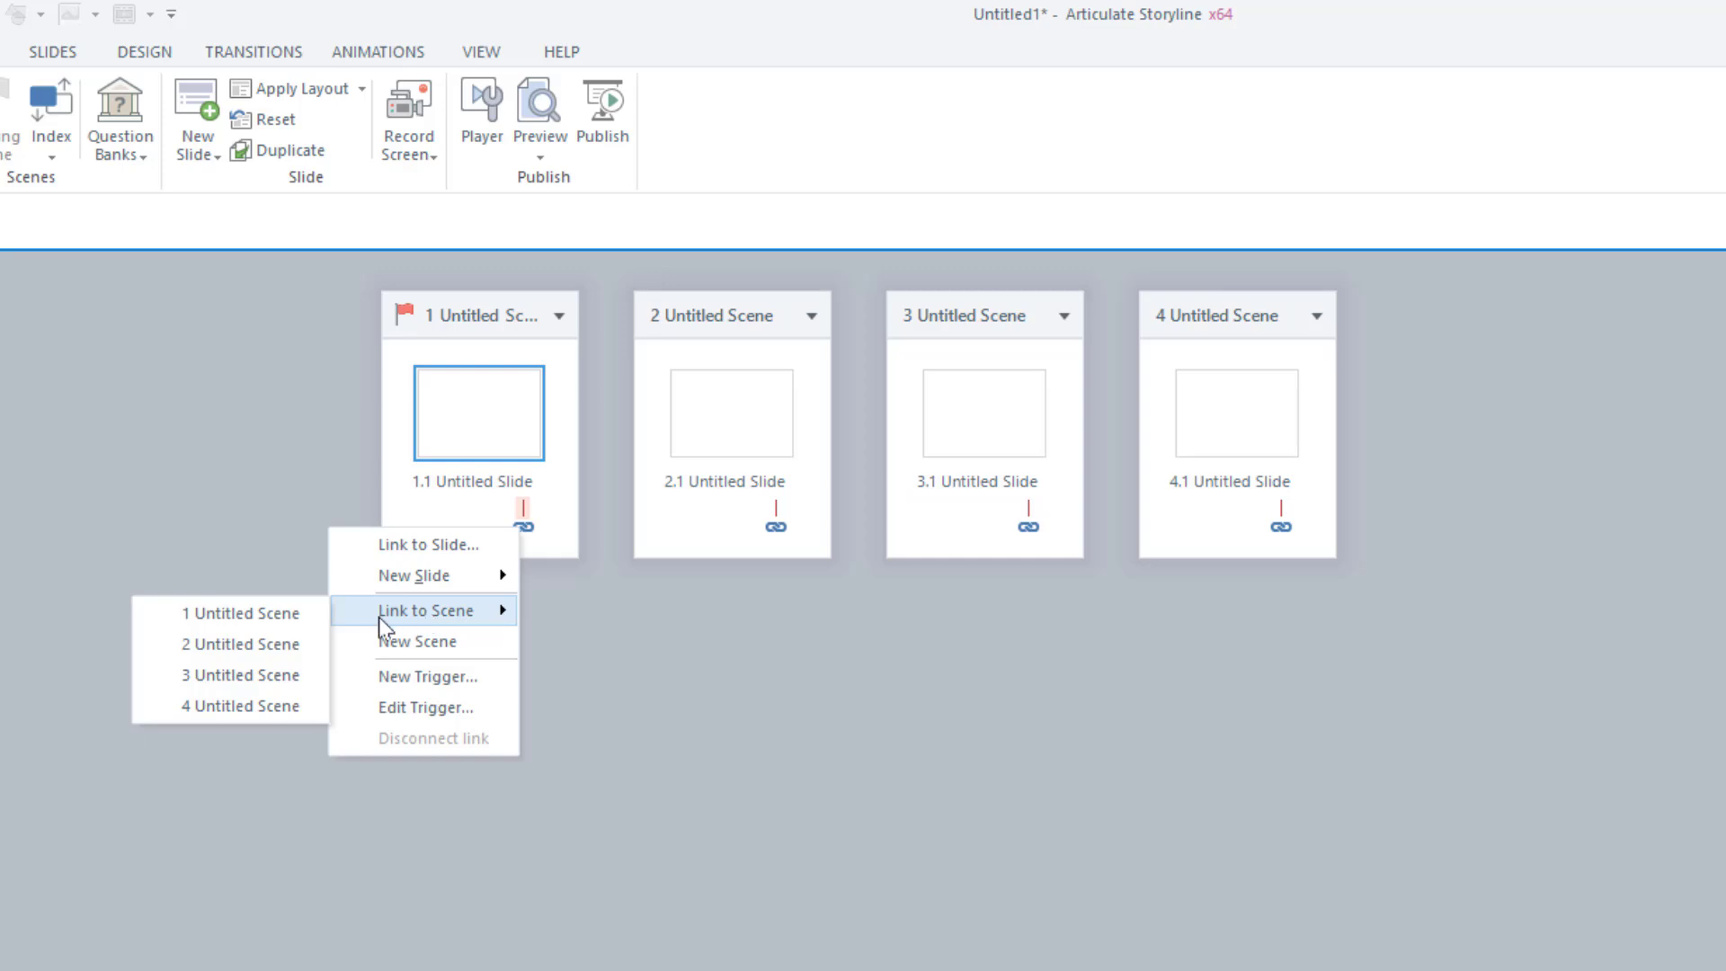
click(282, 644)
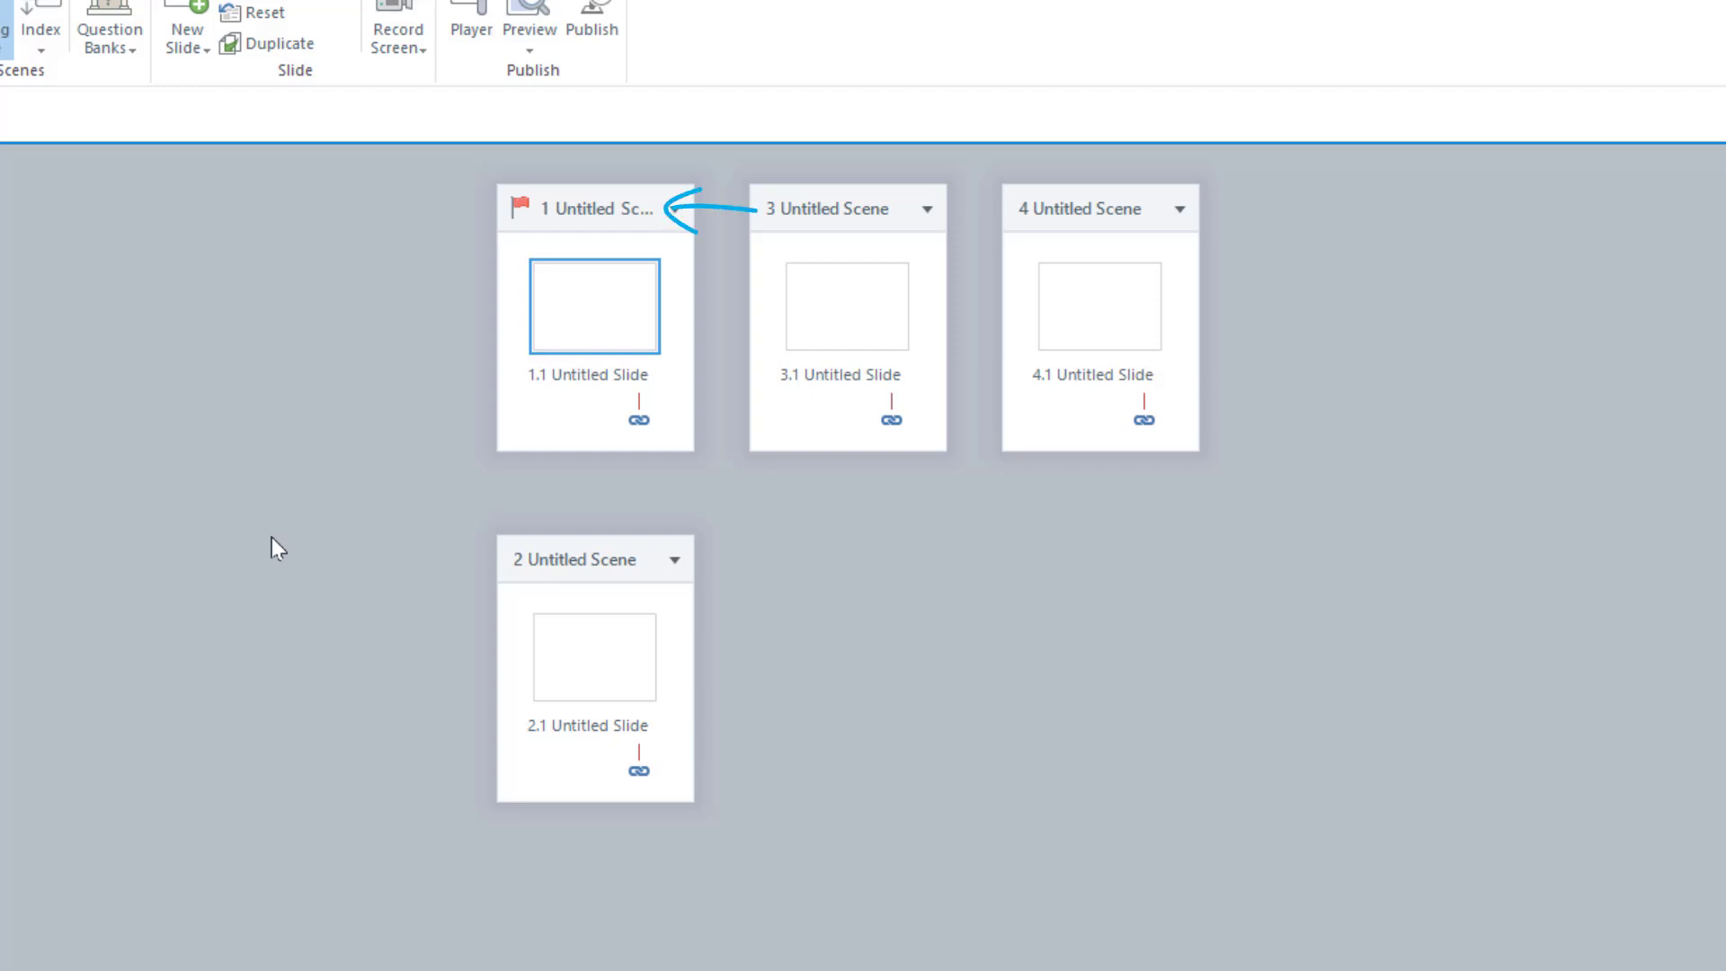
click(642, 423)
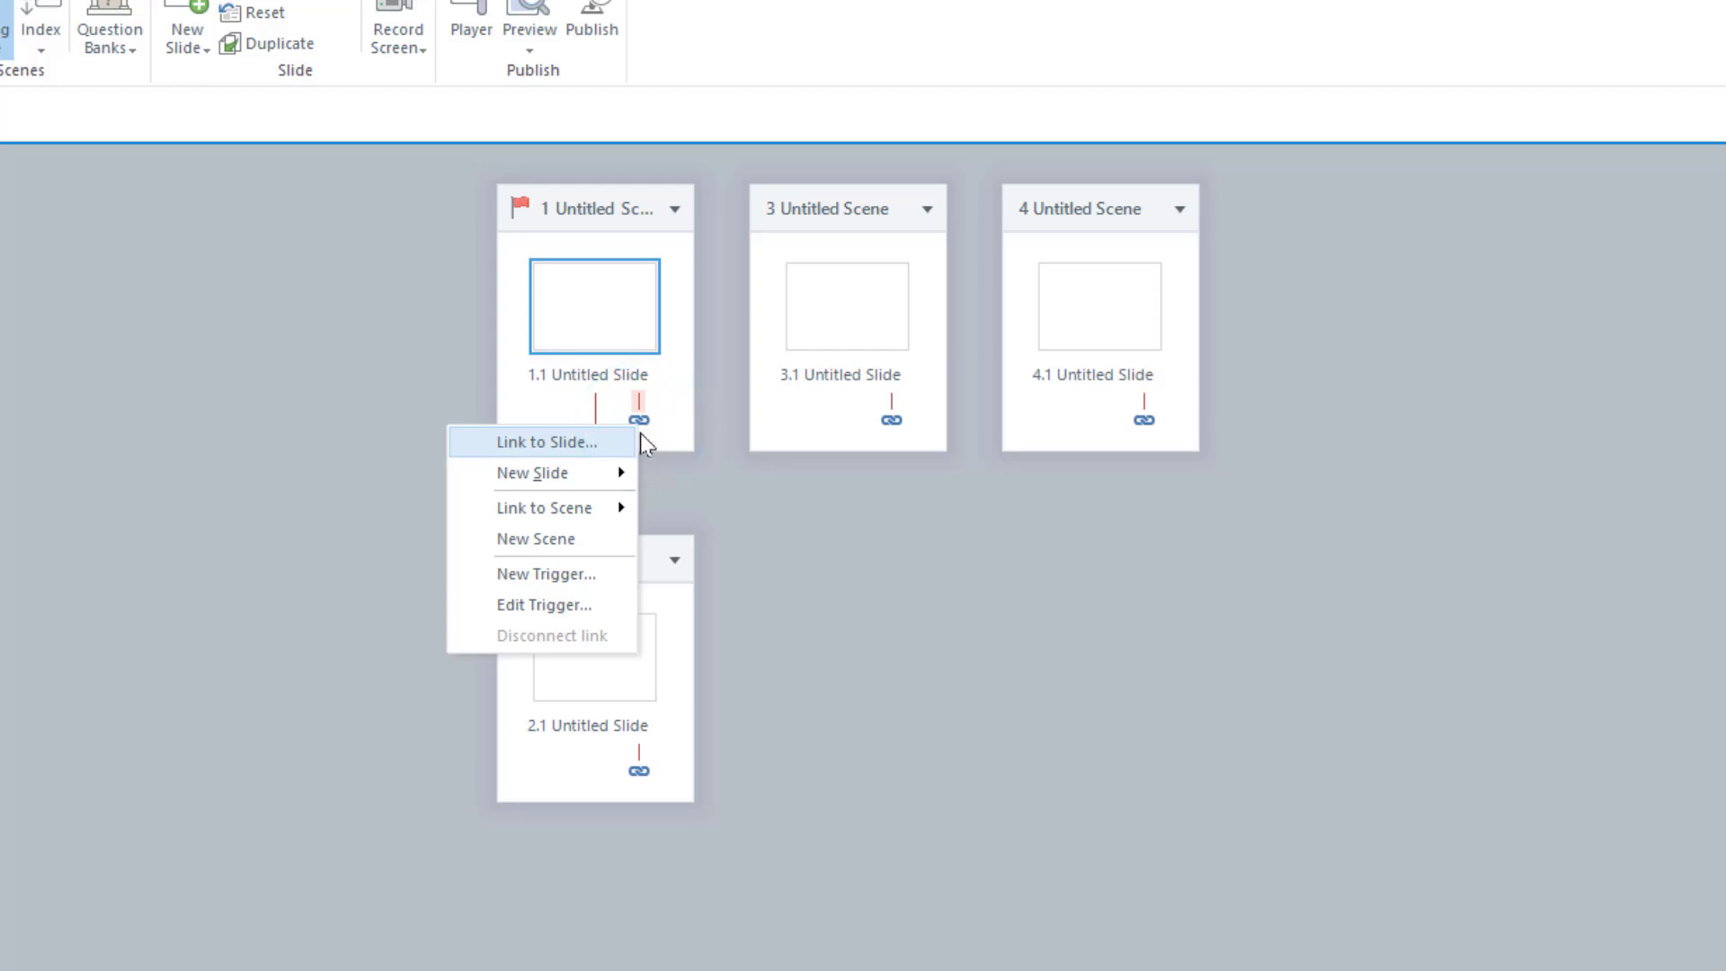
mouse_move(617, 506)
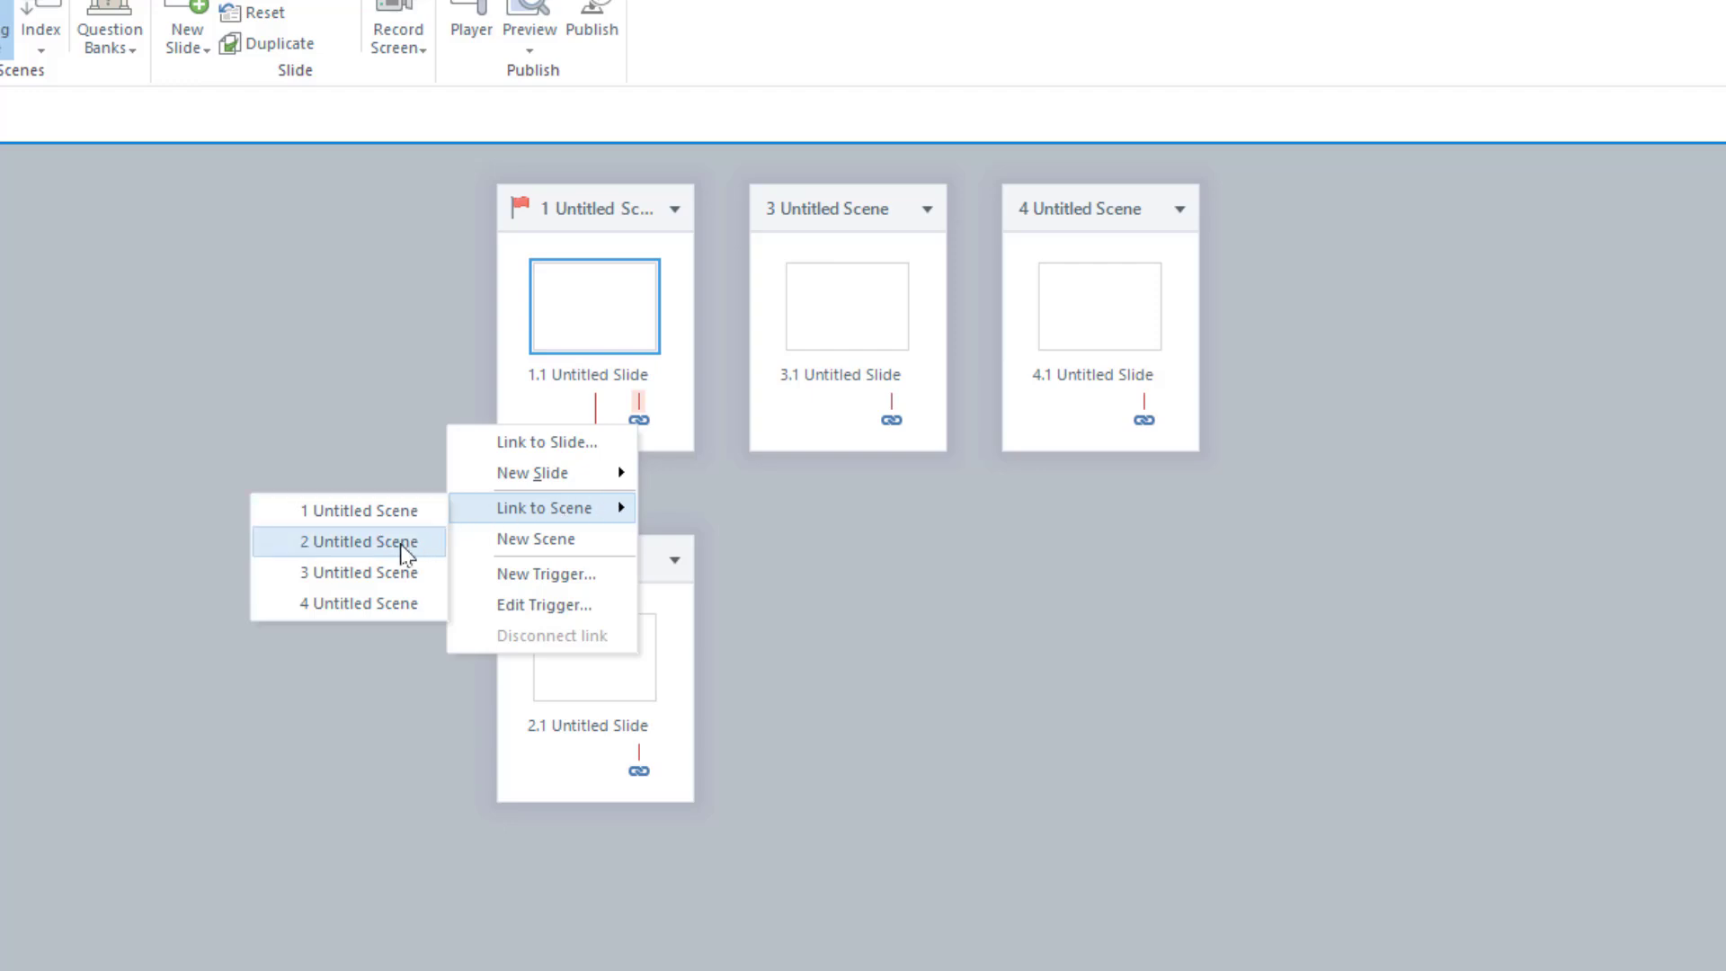
click(386, 573)
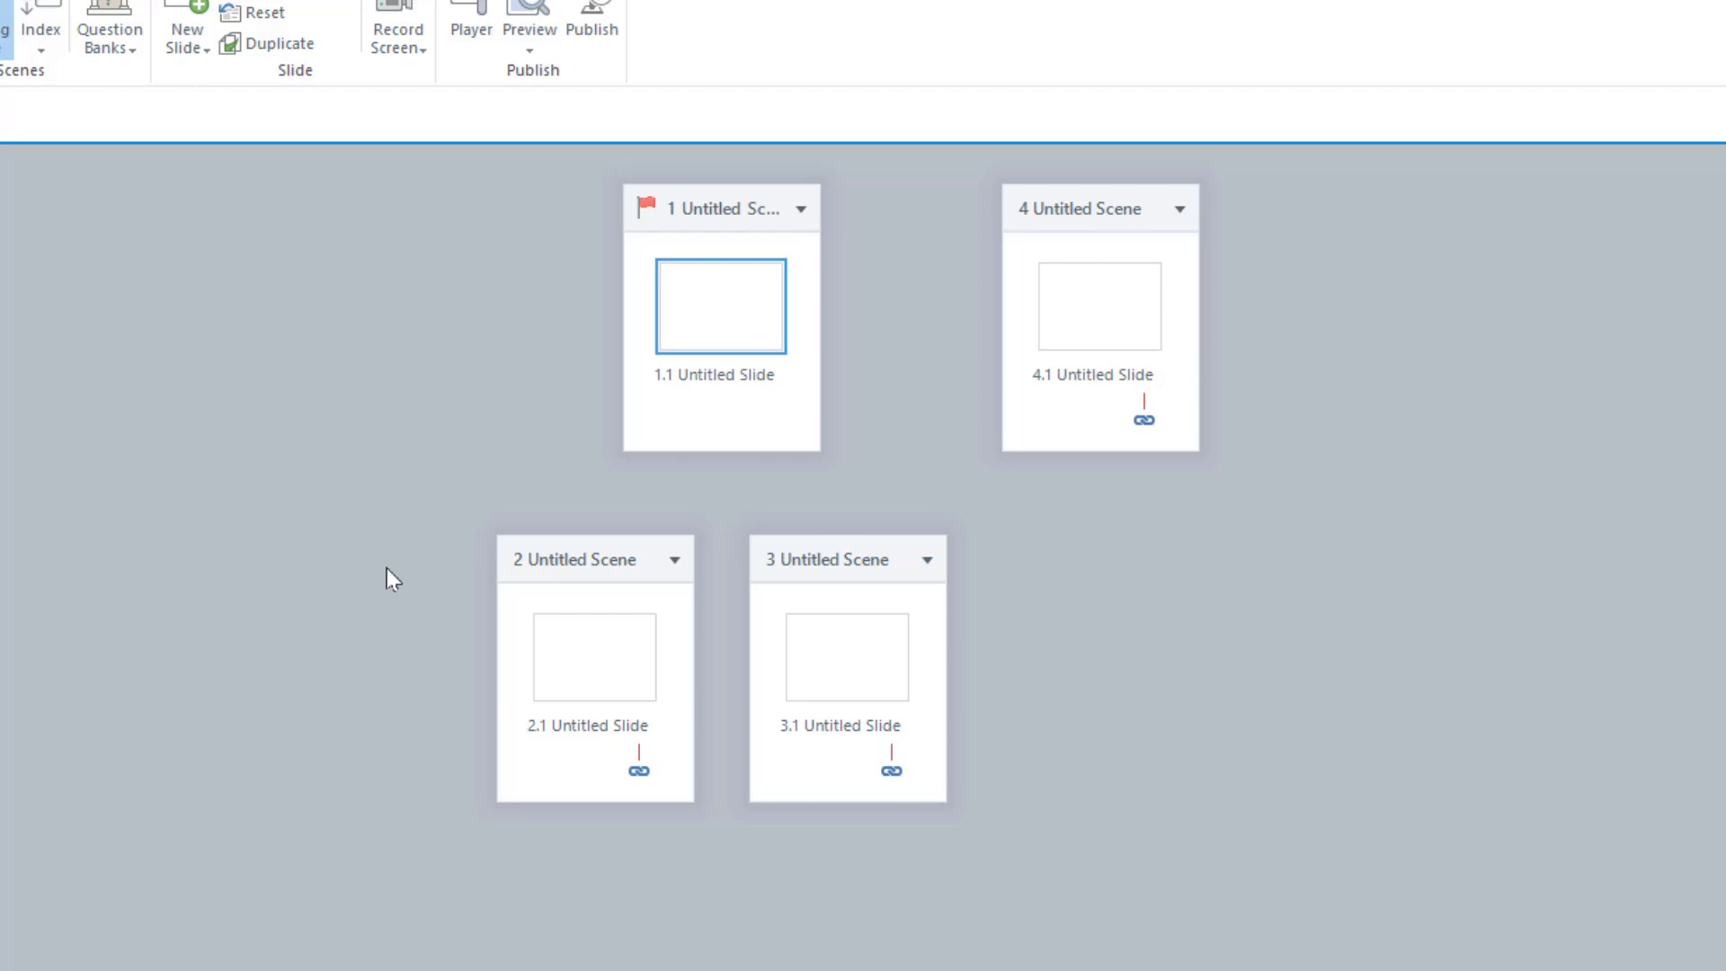
Link slide 2.1 in scene 2 and slide 3.1 in scene 3 to scene 4
right_click(638, 764)
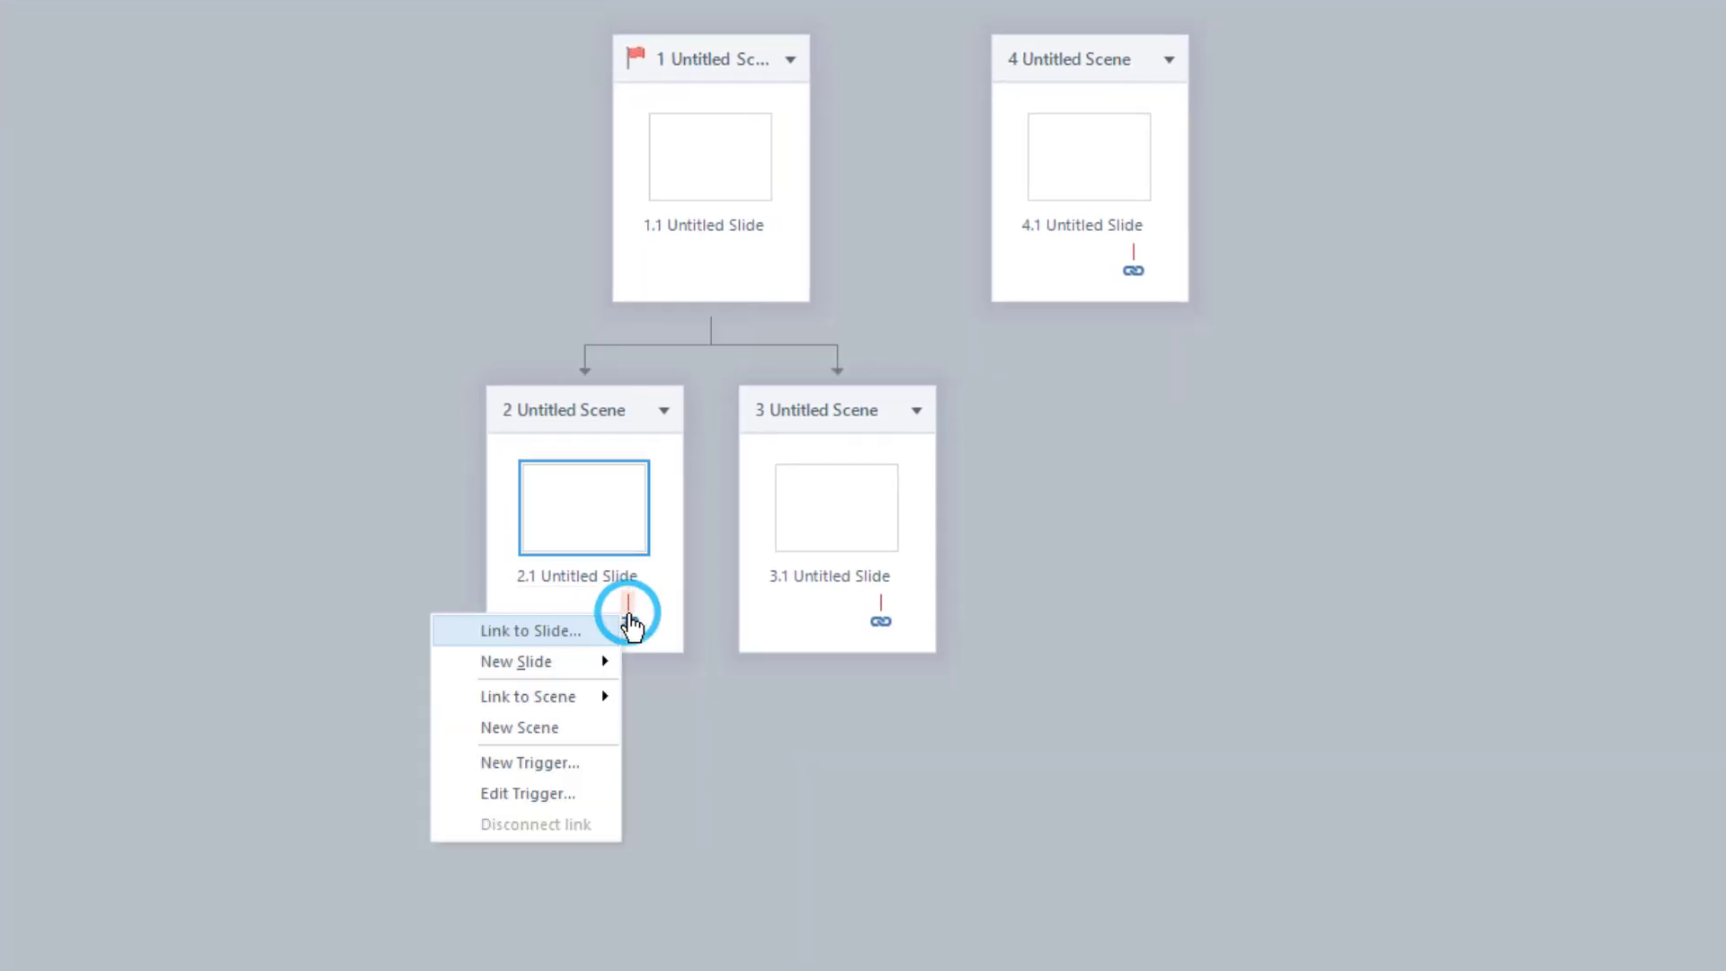
mouse_move(600, 699)
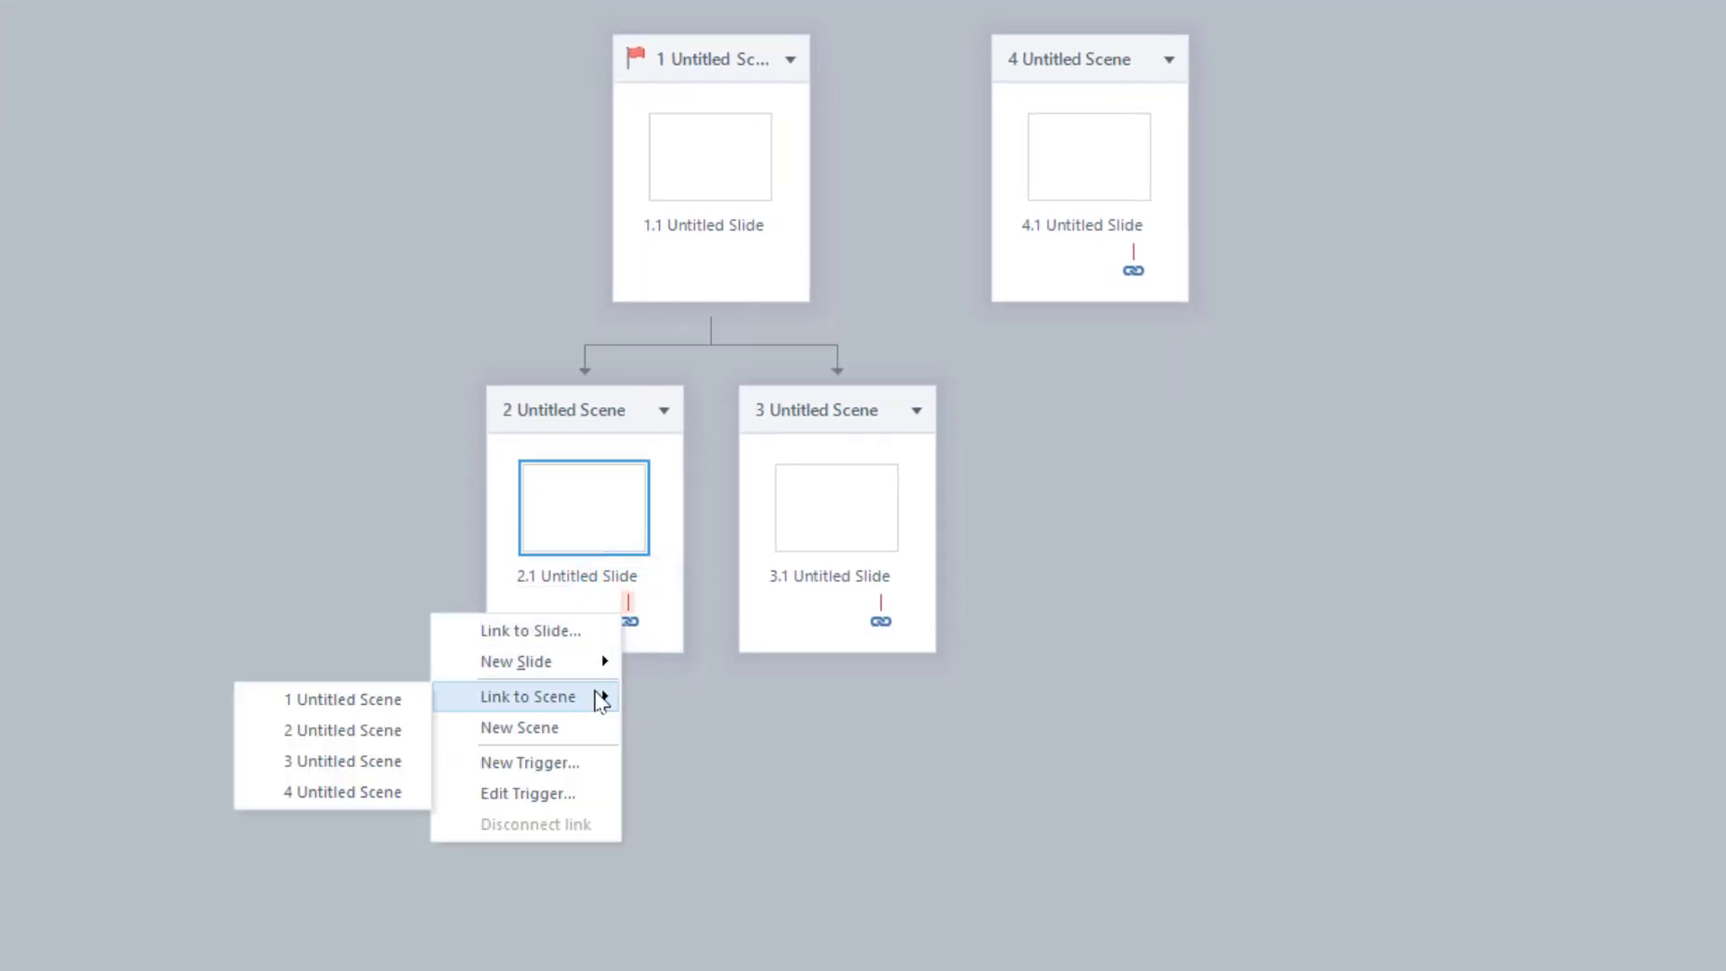
click(382, 789)
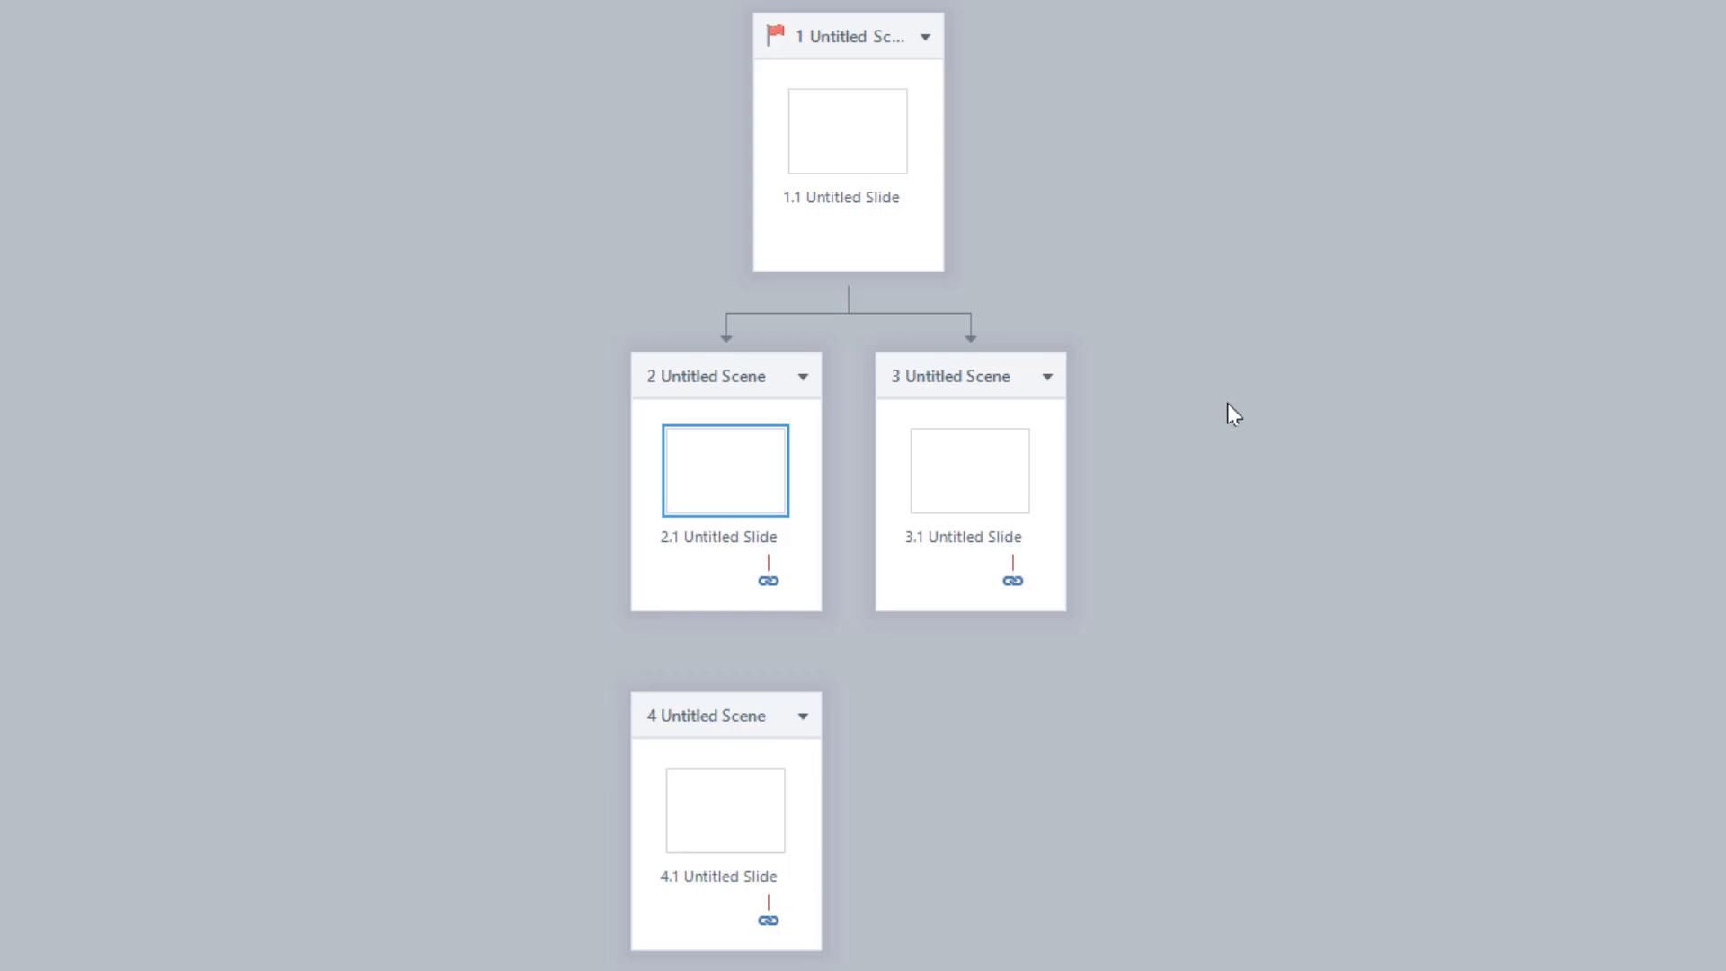
click(1013, 580)
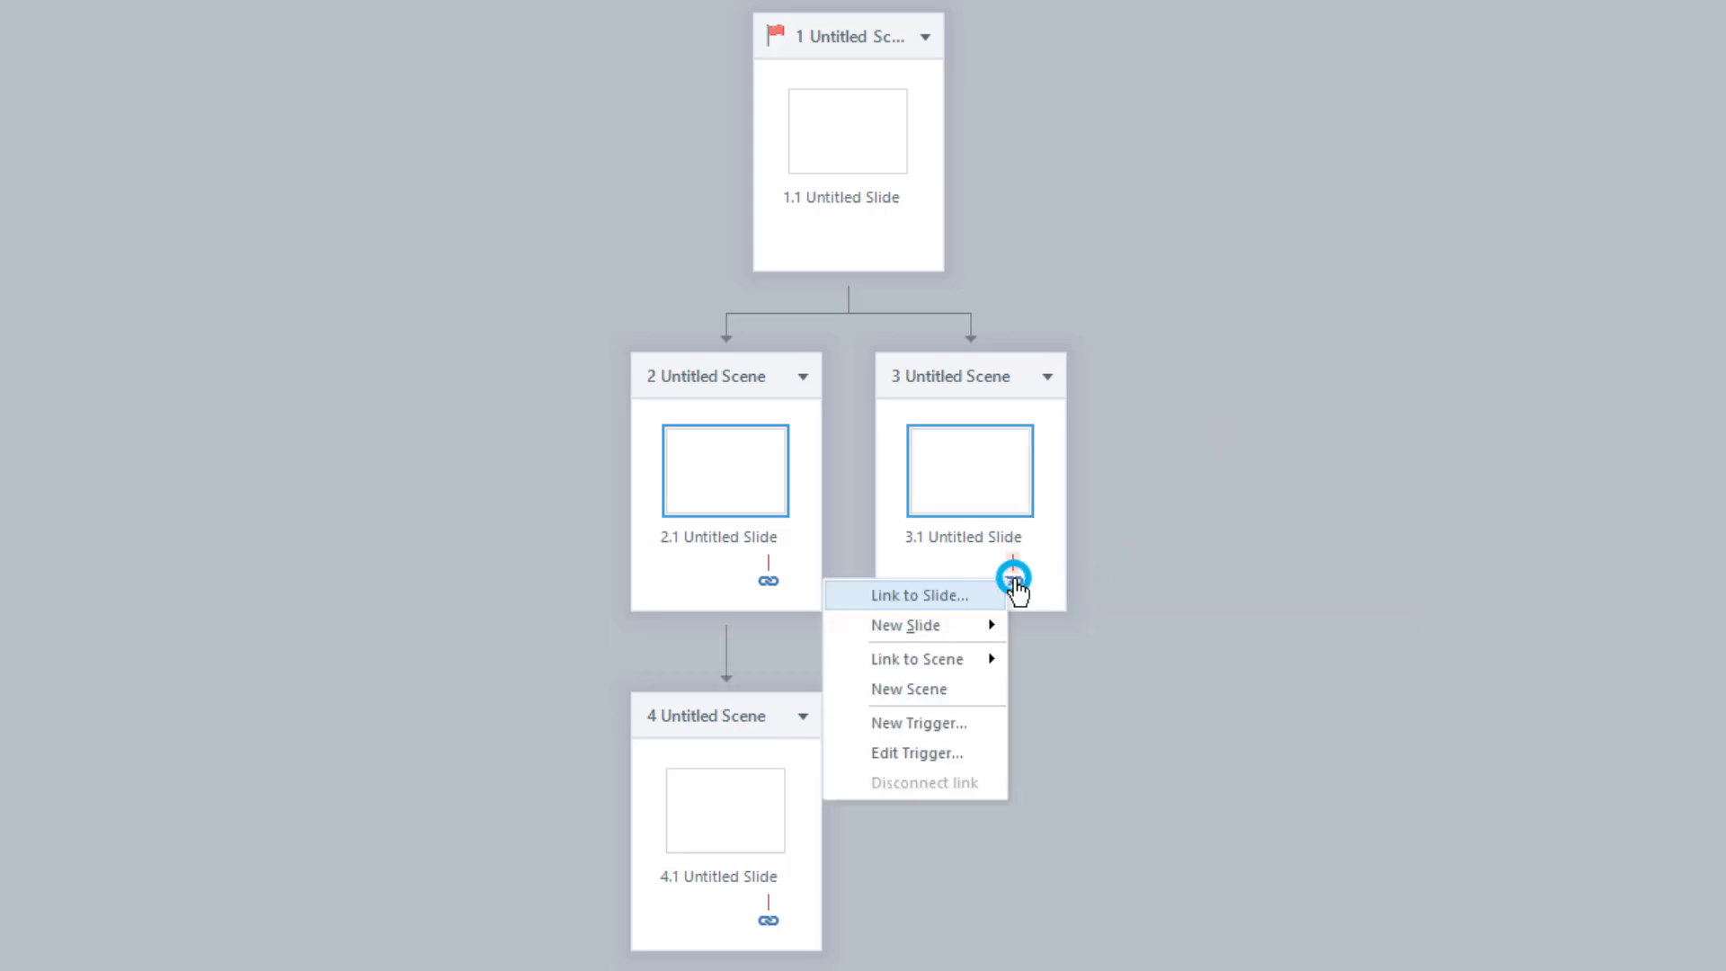
mouse_move(971, 658)
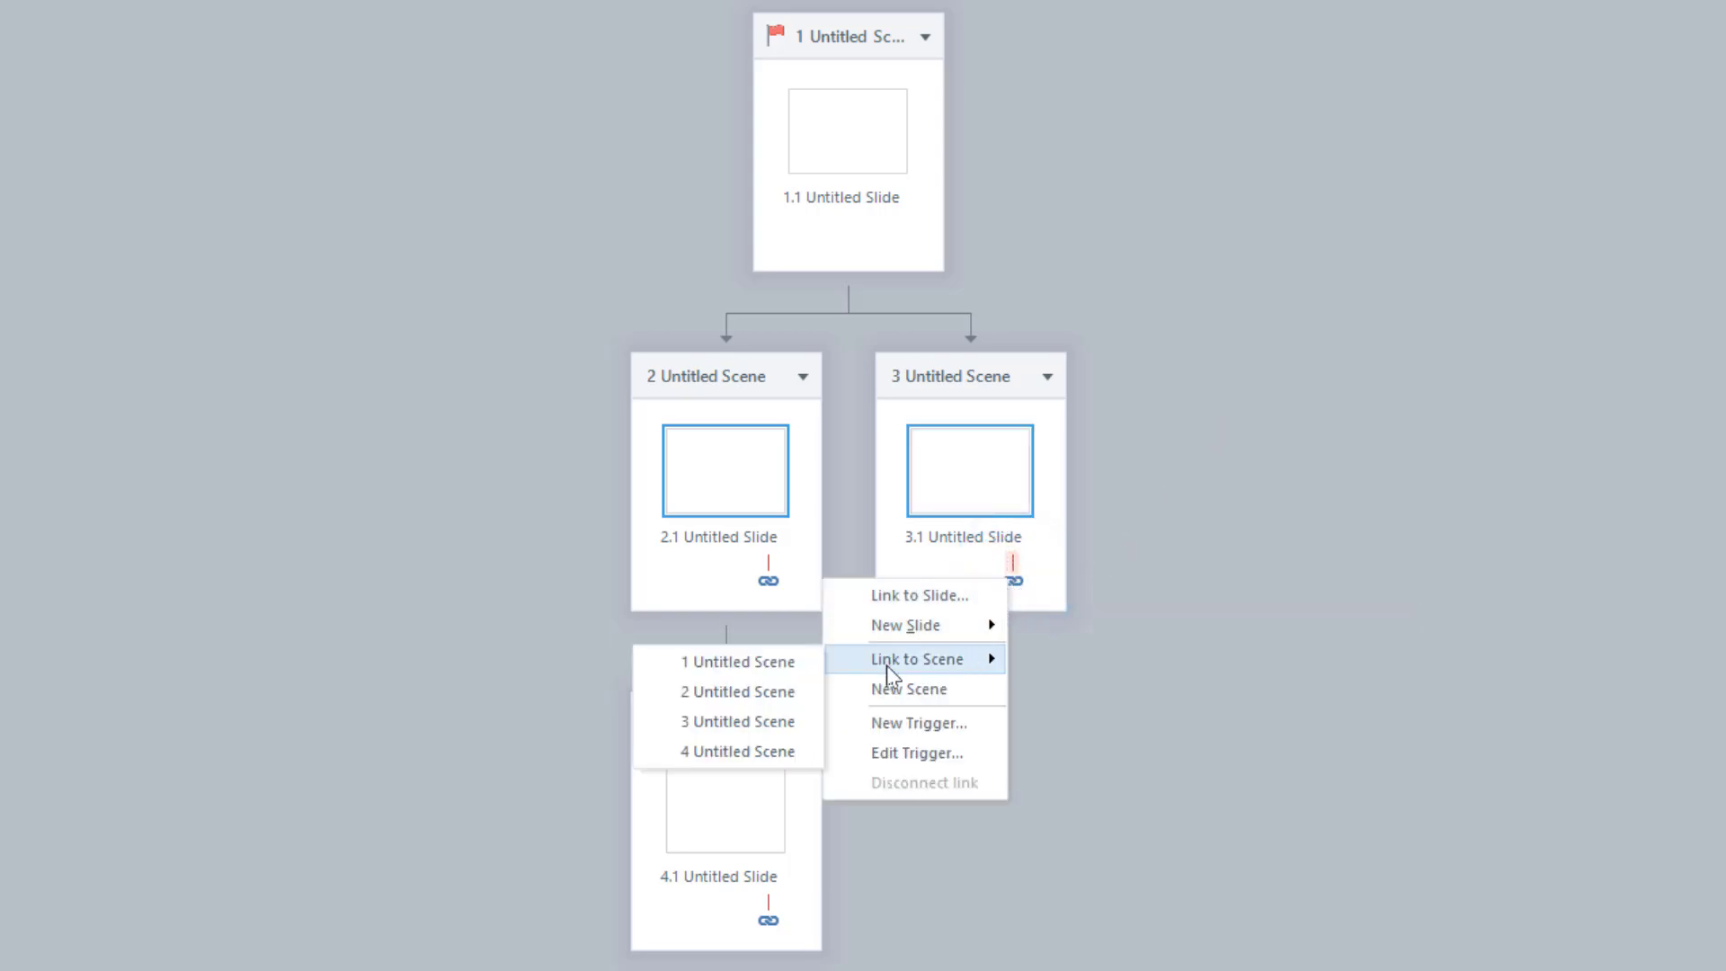
click(785, 750)
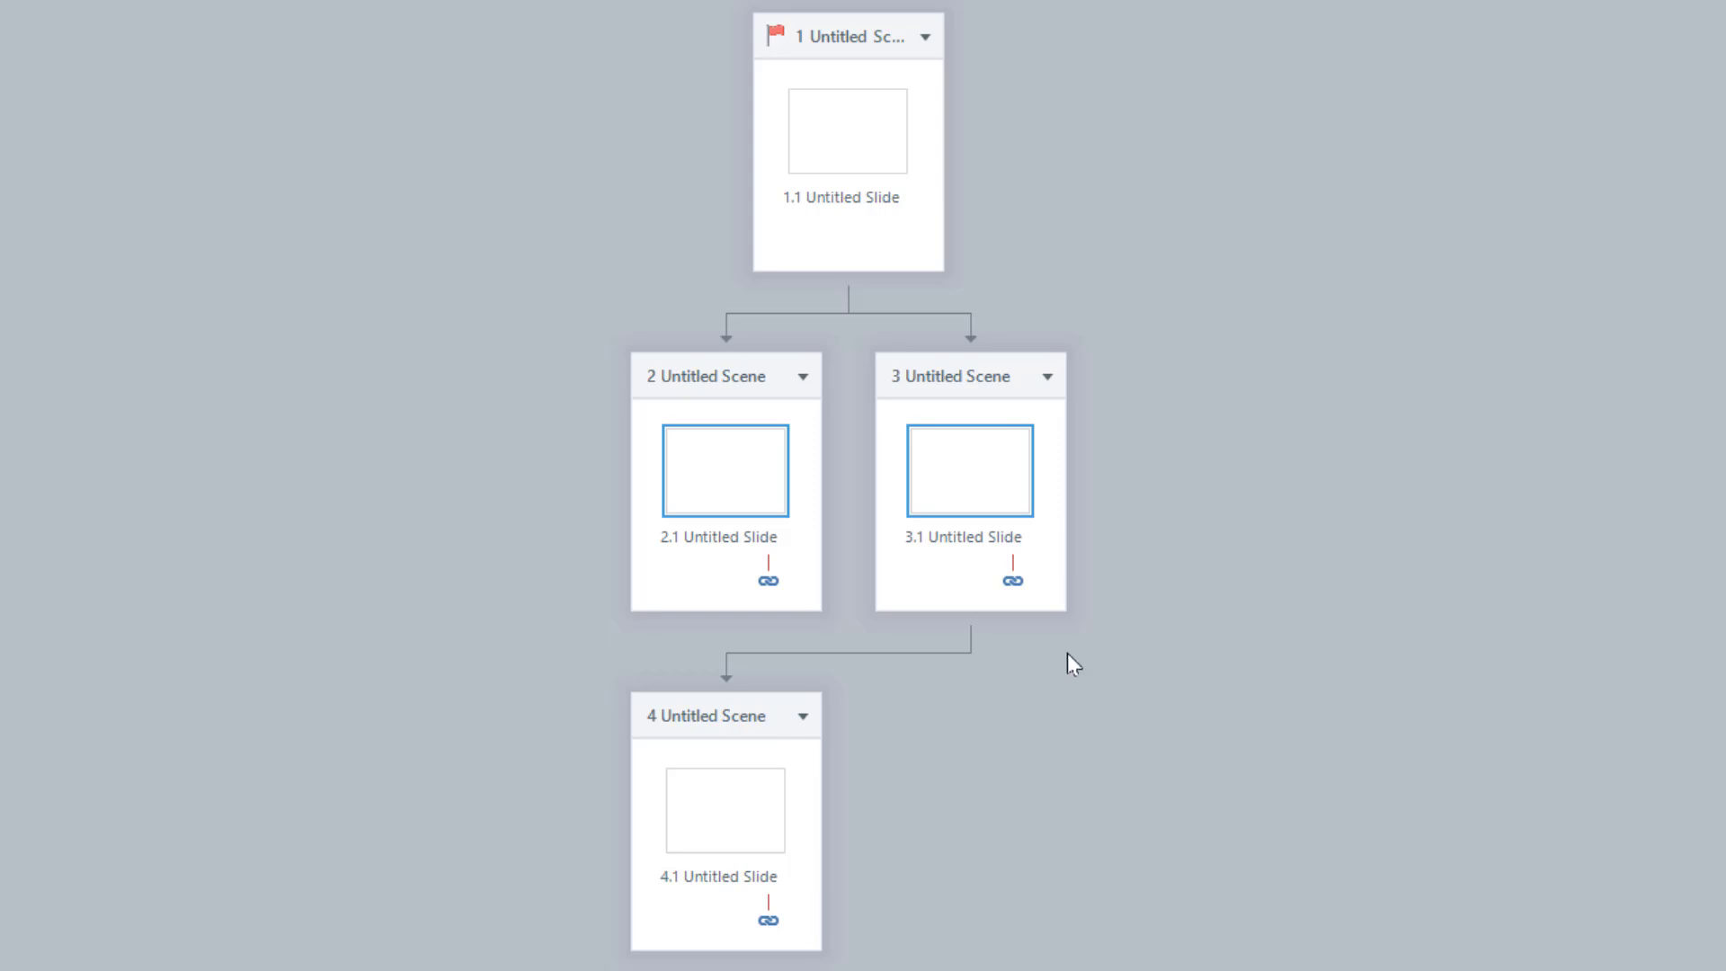
click(736, 712)
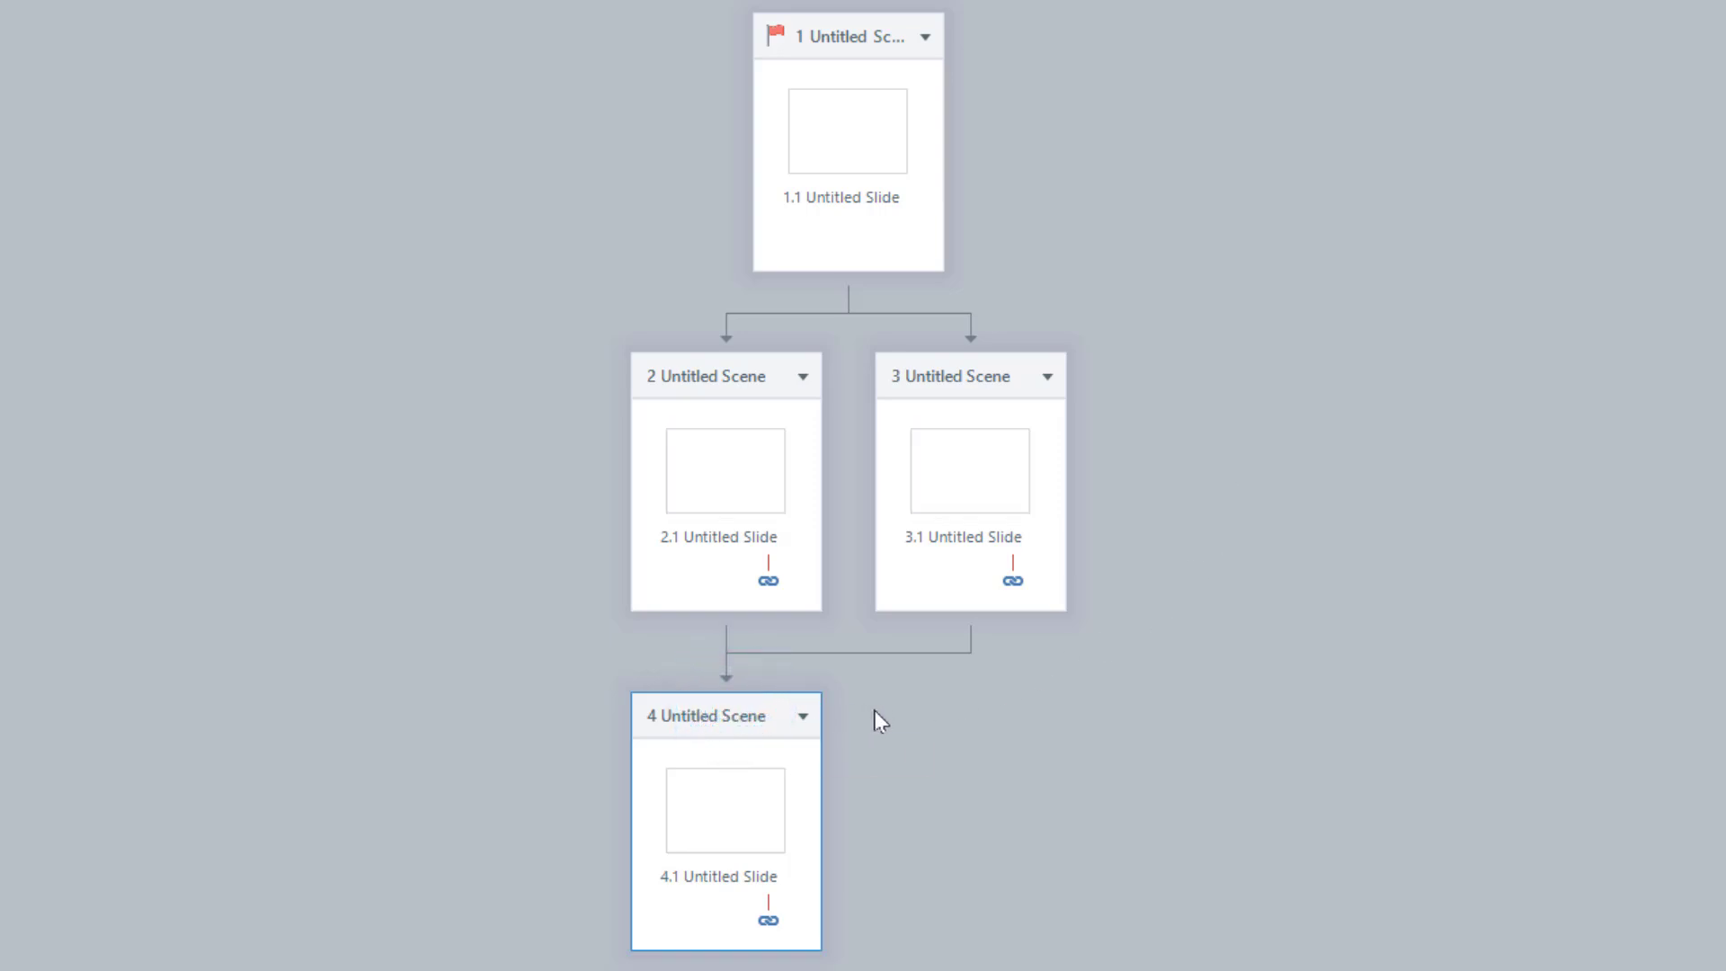
click(1127, 617)
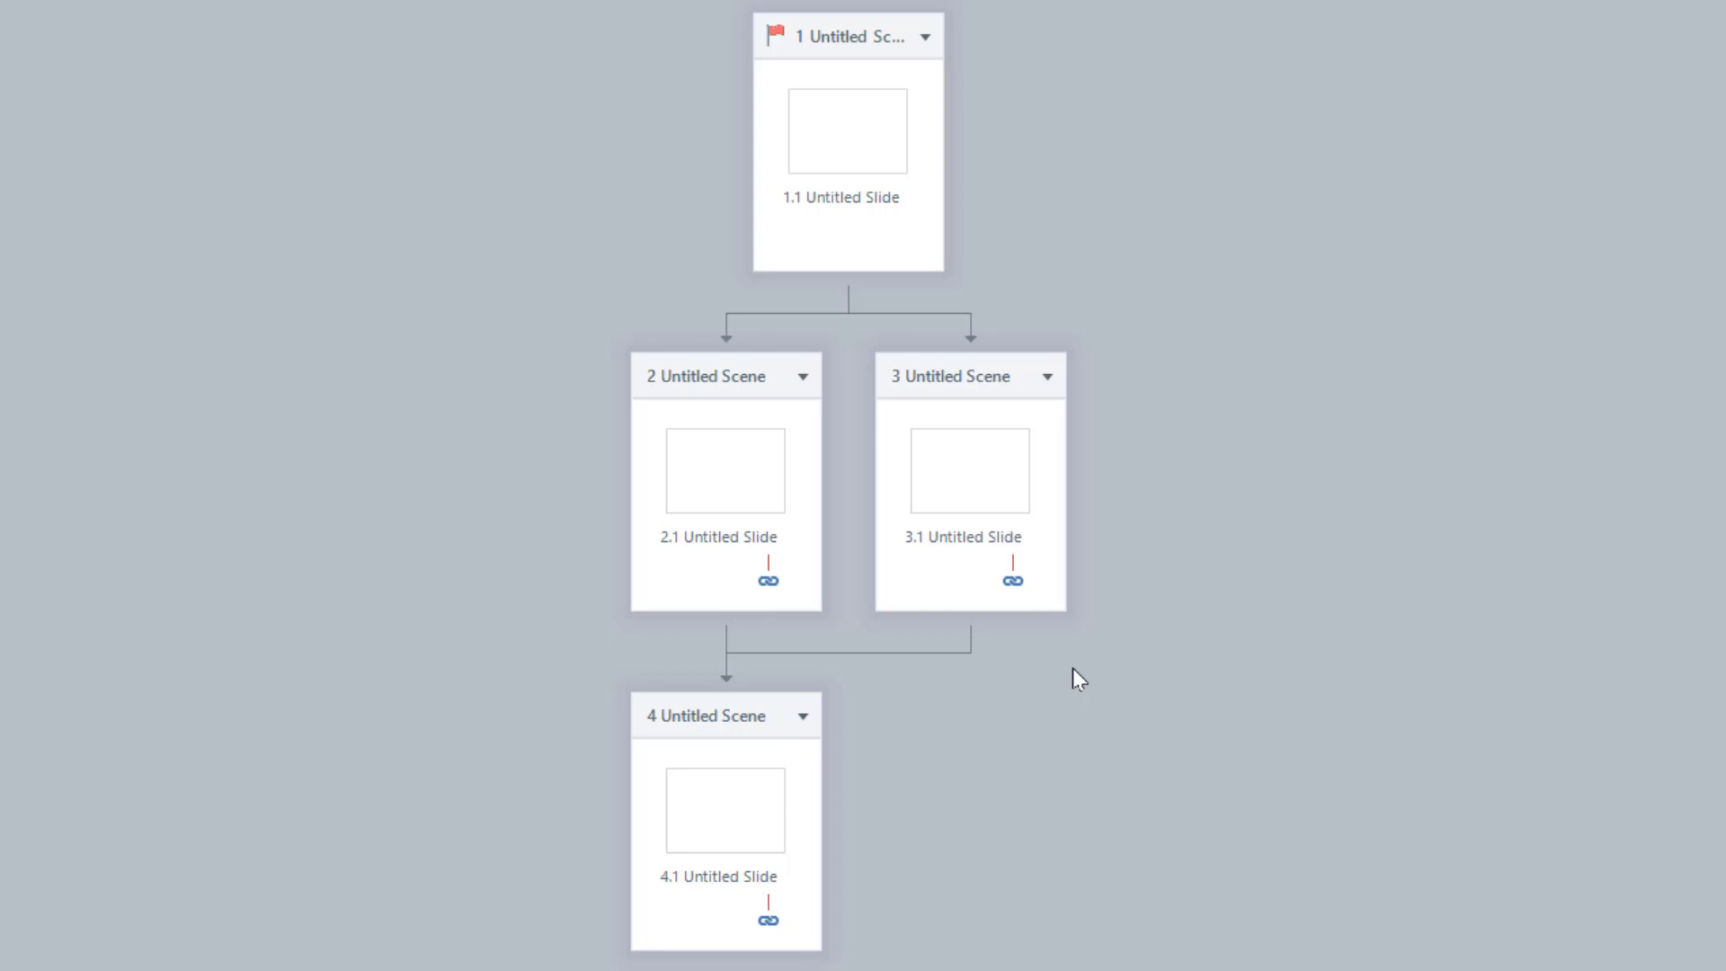
Rename the first scene, the one marked as starting scene, as Lesson 1
right_click(865, 34)
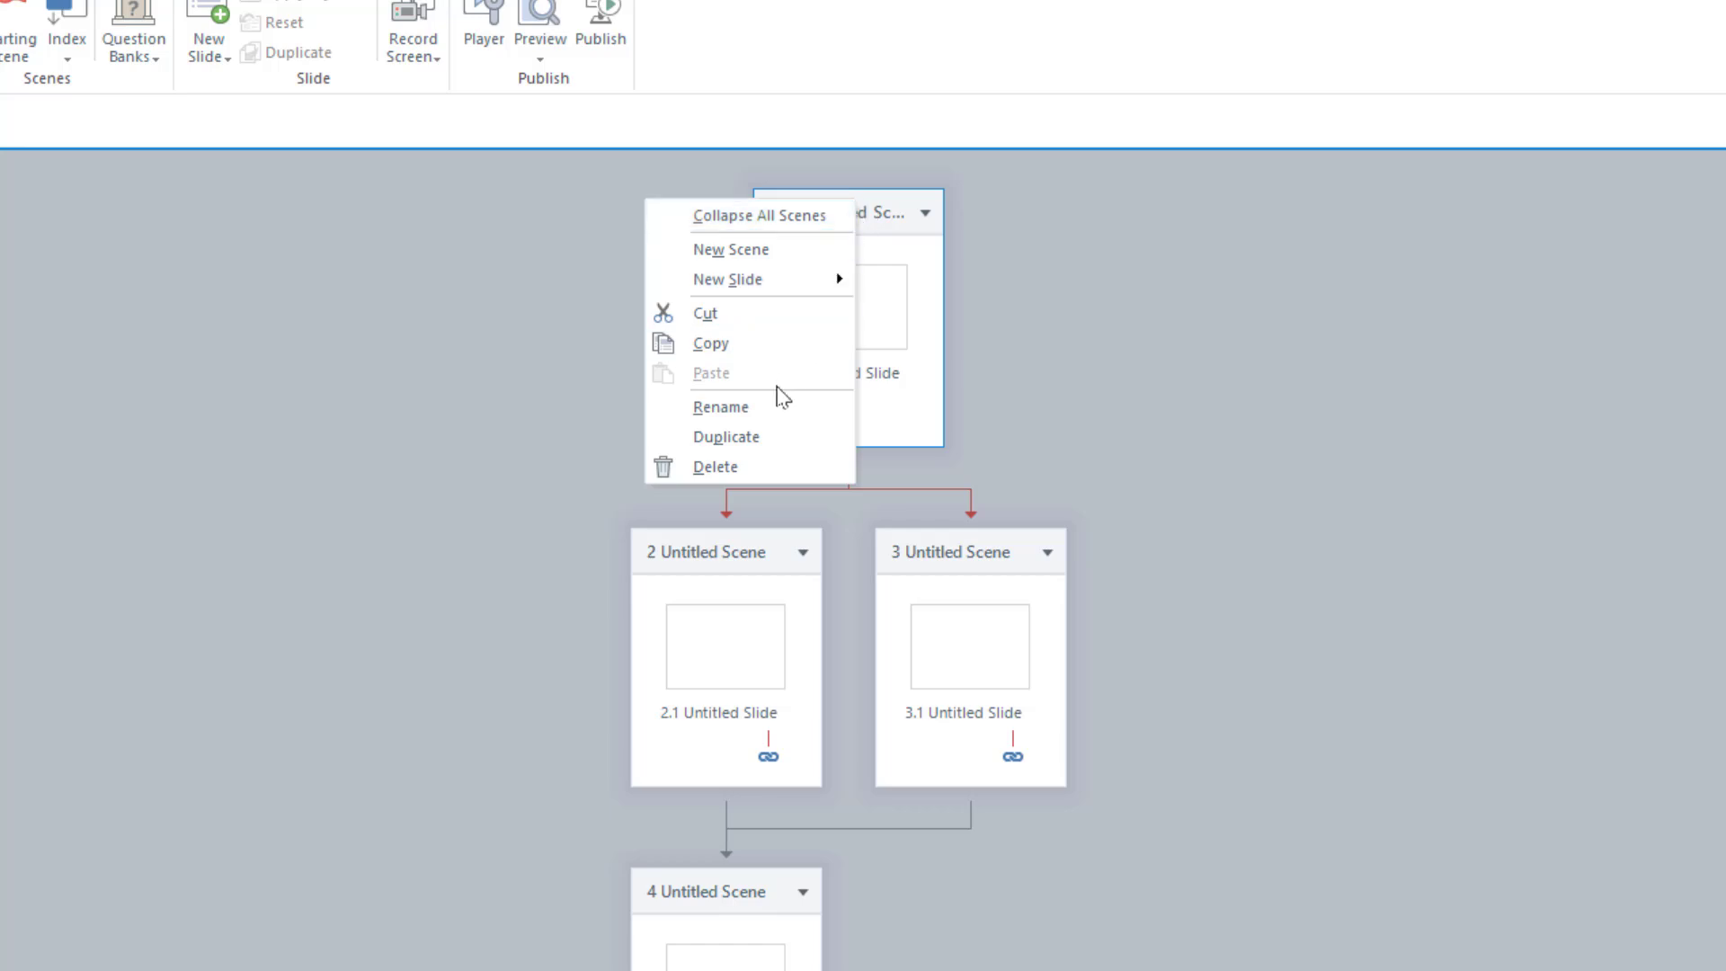
click(772, 409)
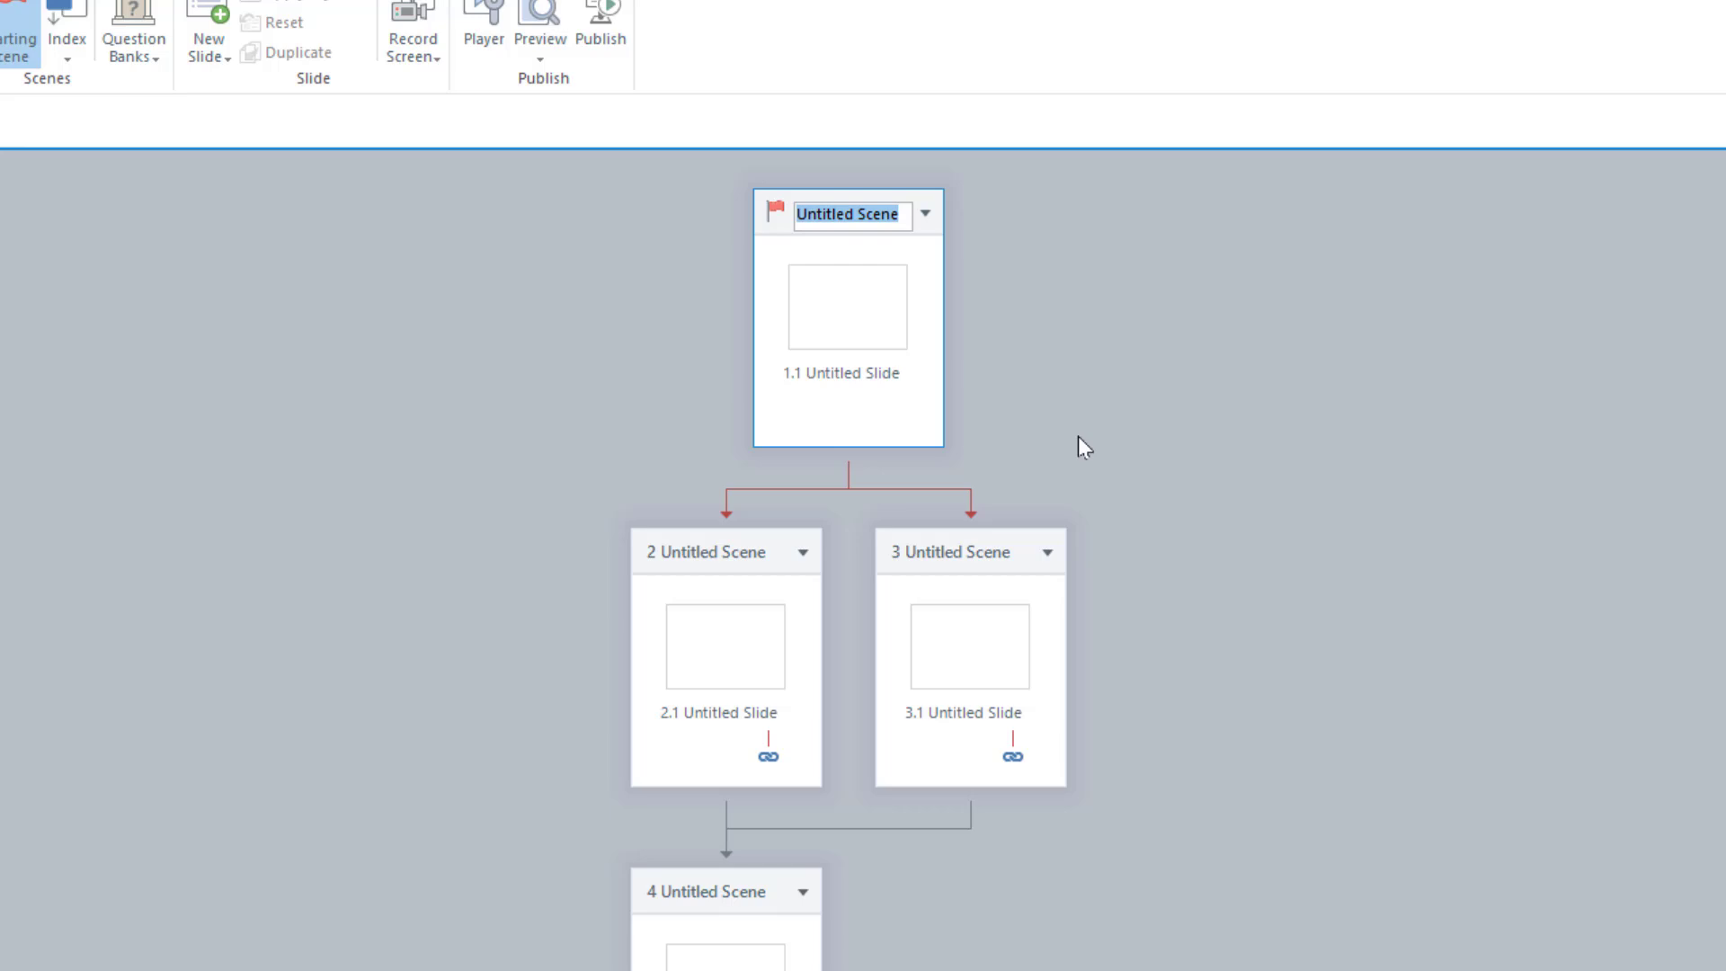
text(Lesson 1)
key(Return)
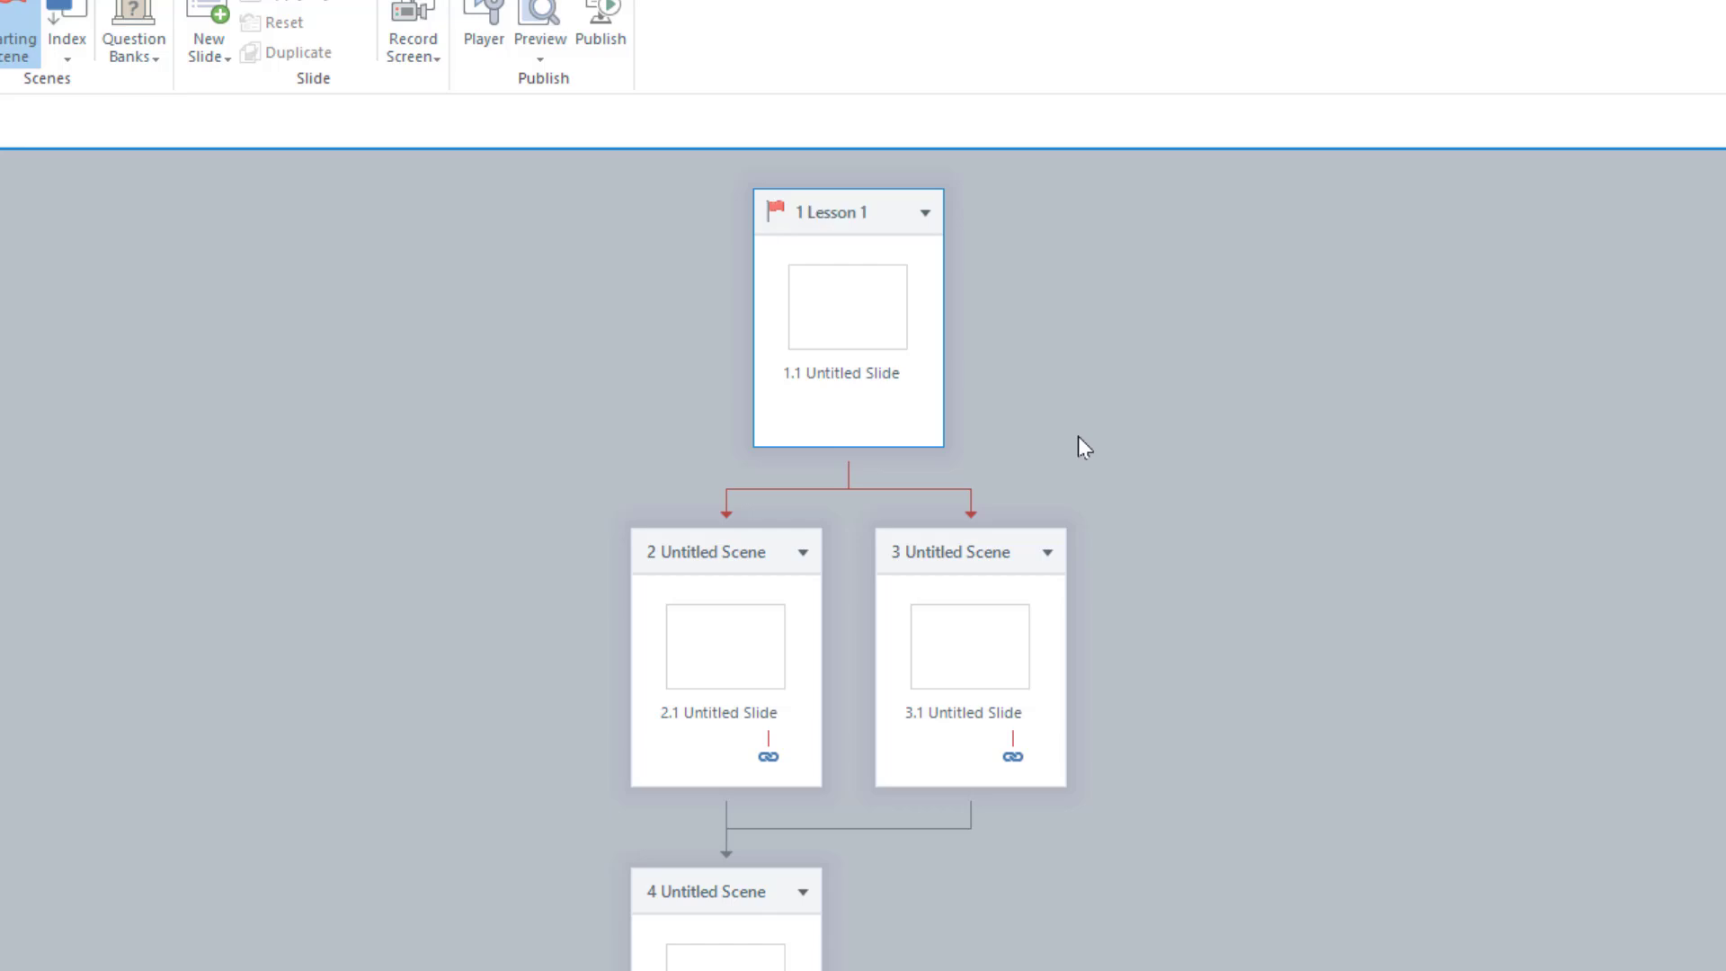
Rename scene 2 below Lesson 1 as Lesson 2
click(735, 562)
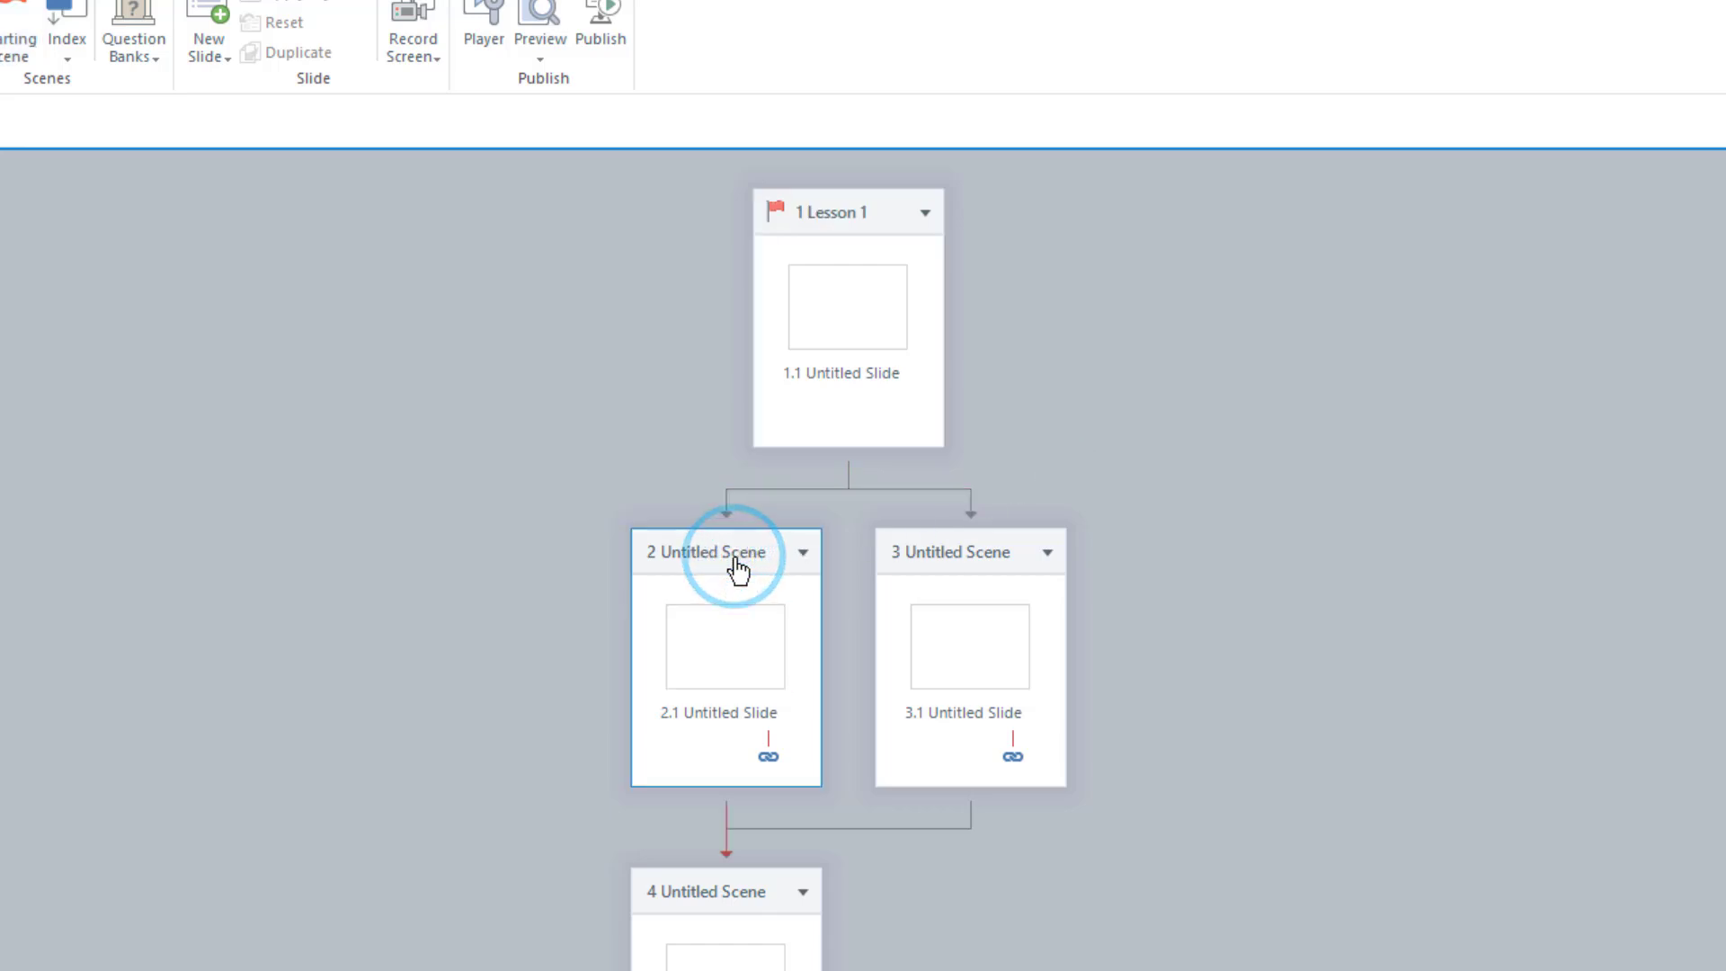
right_click(736, 564)
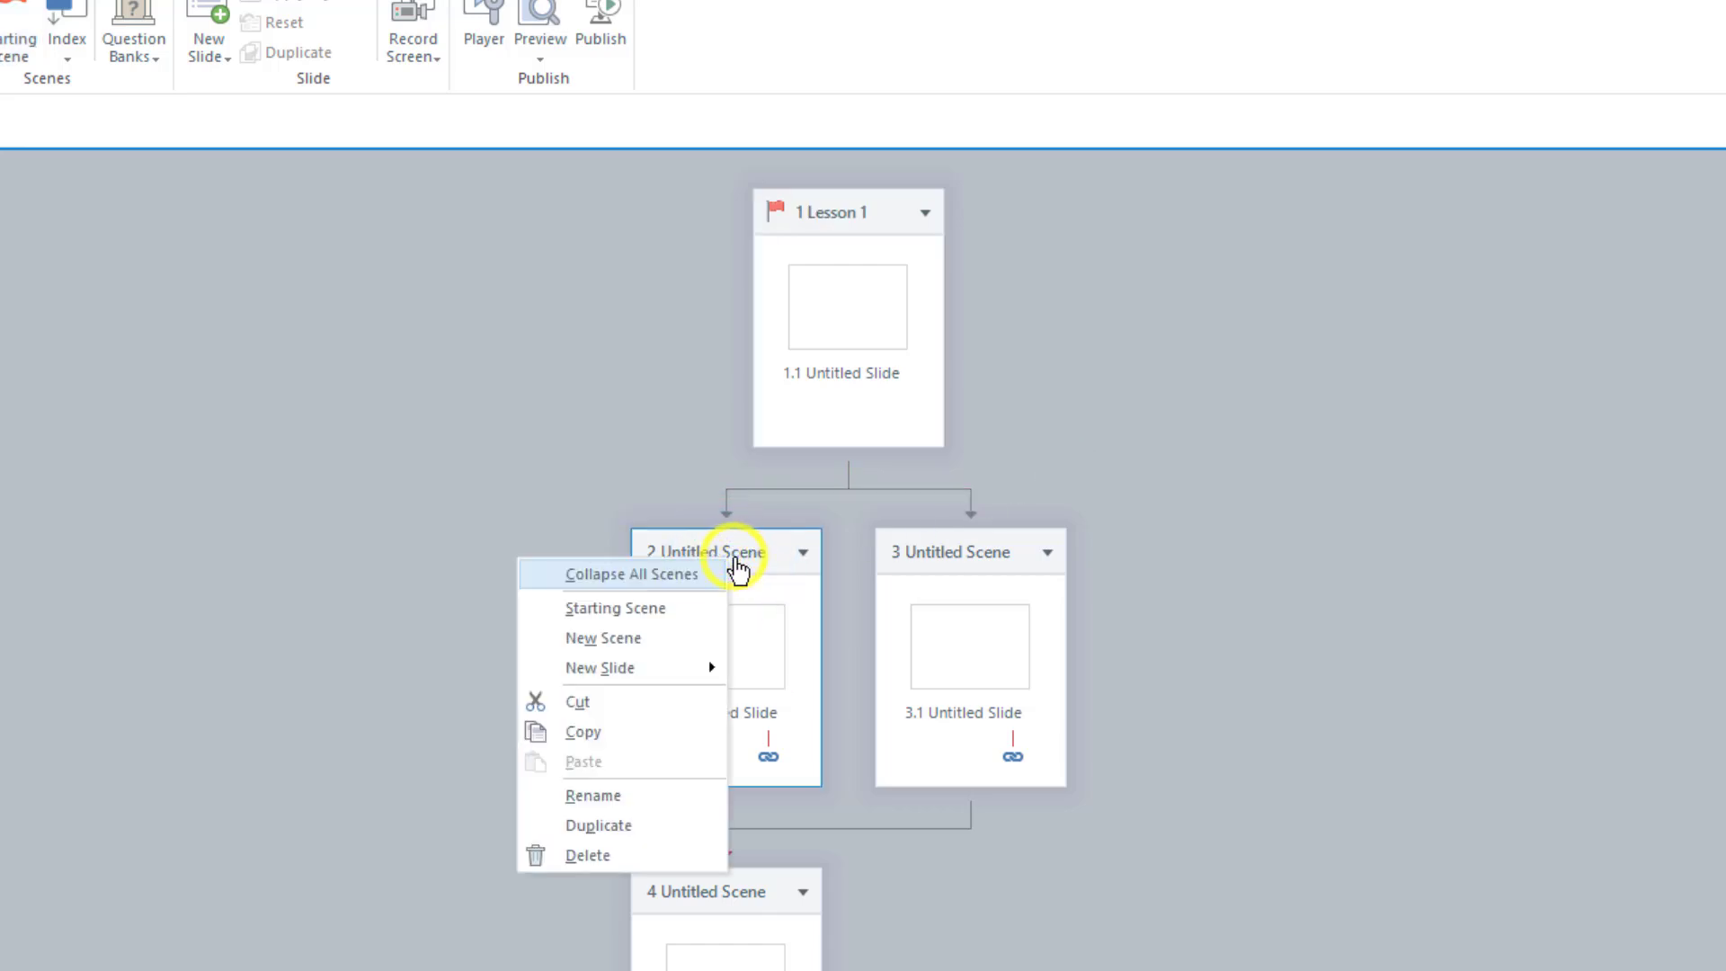
click(624, 794)
text(Les)
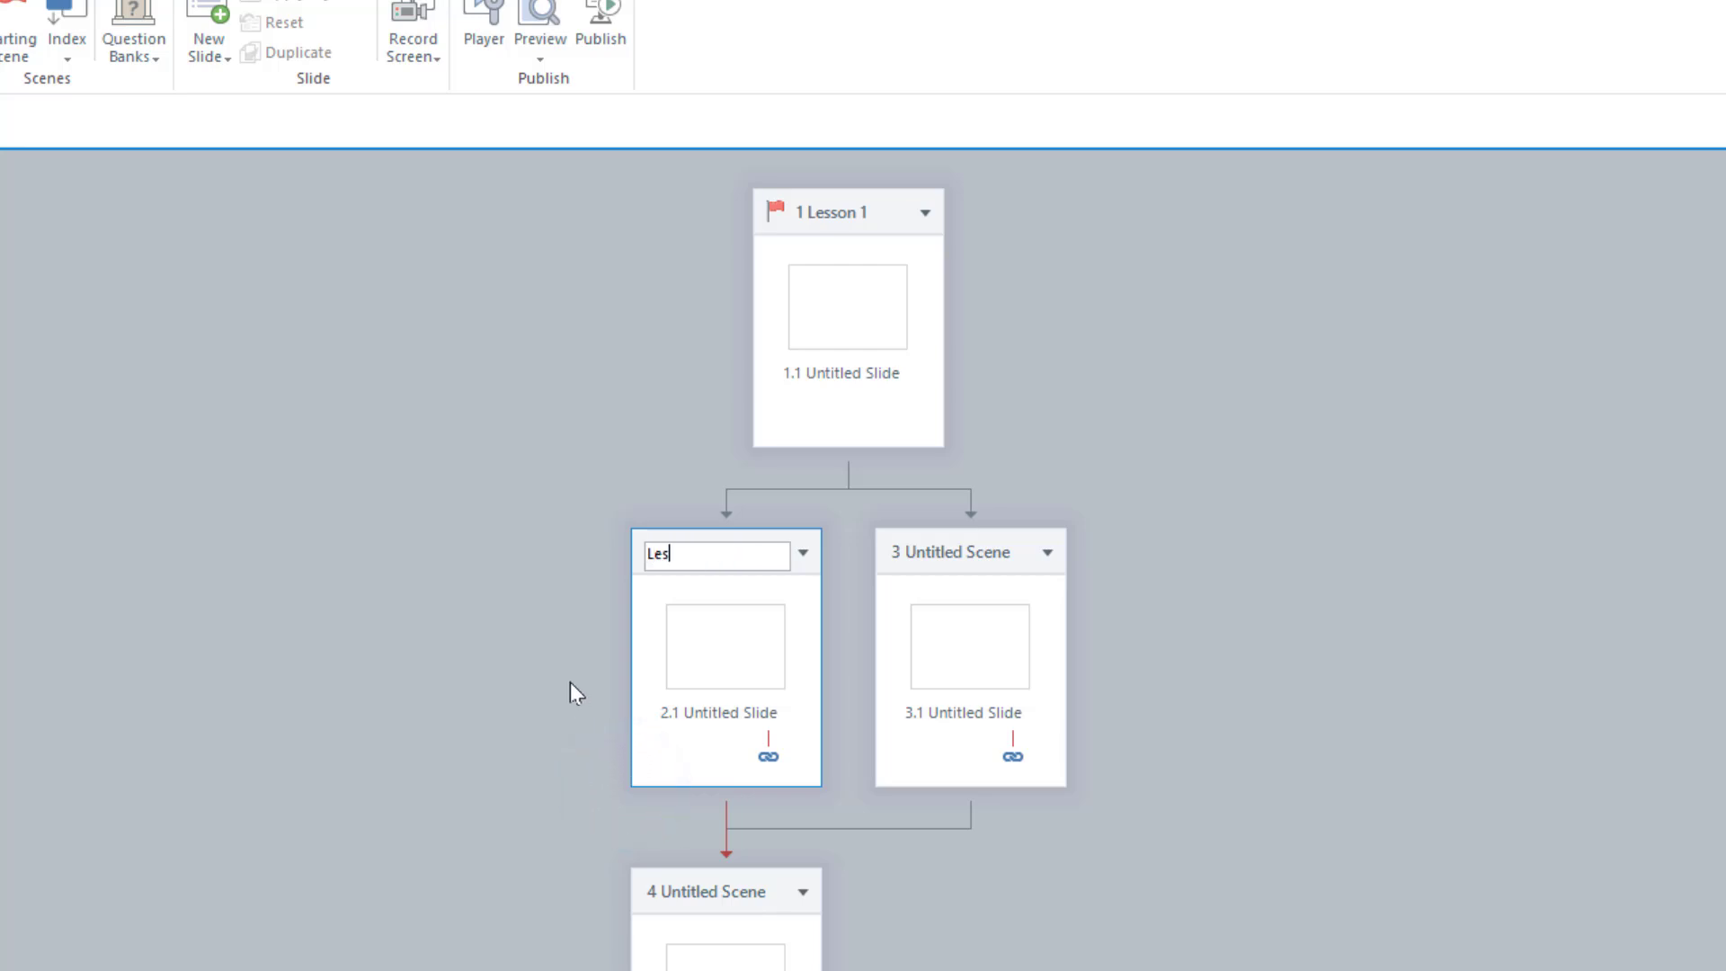
text(son 2)
key(Return)
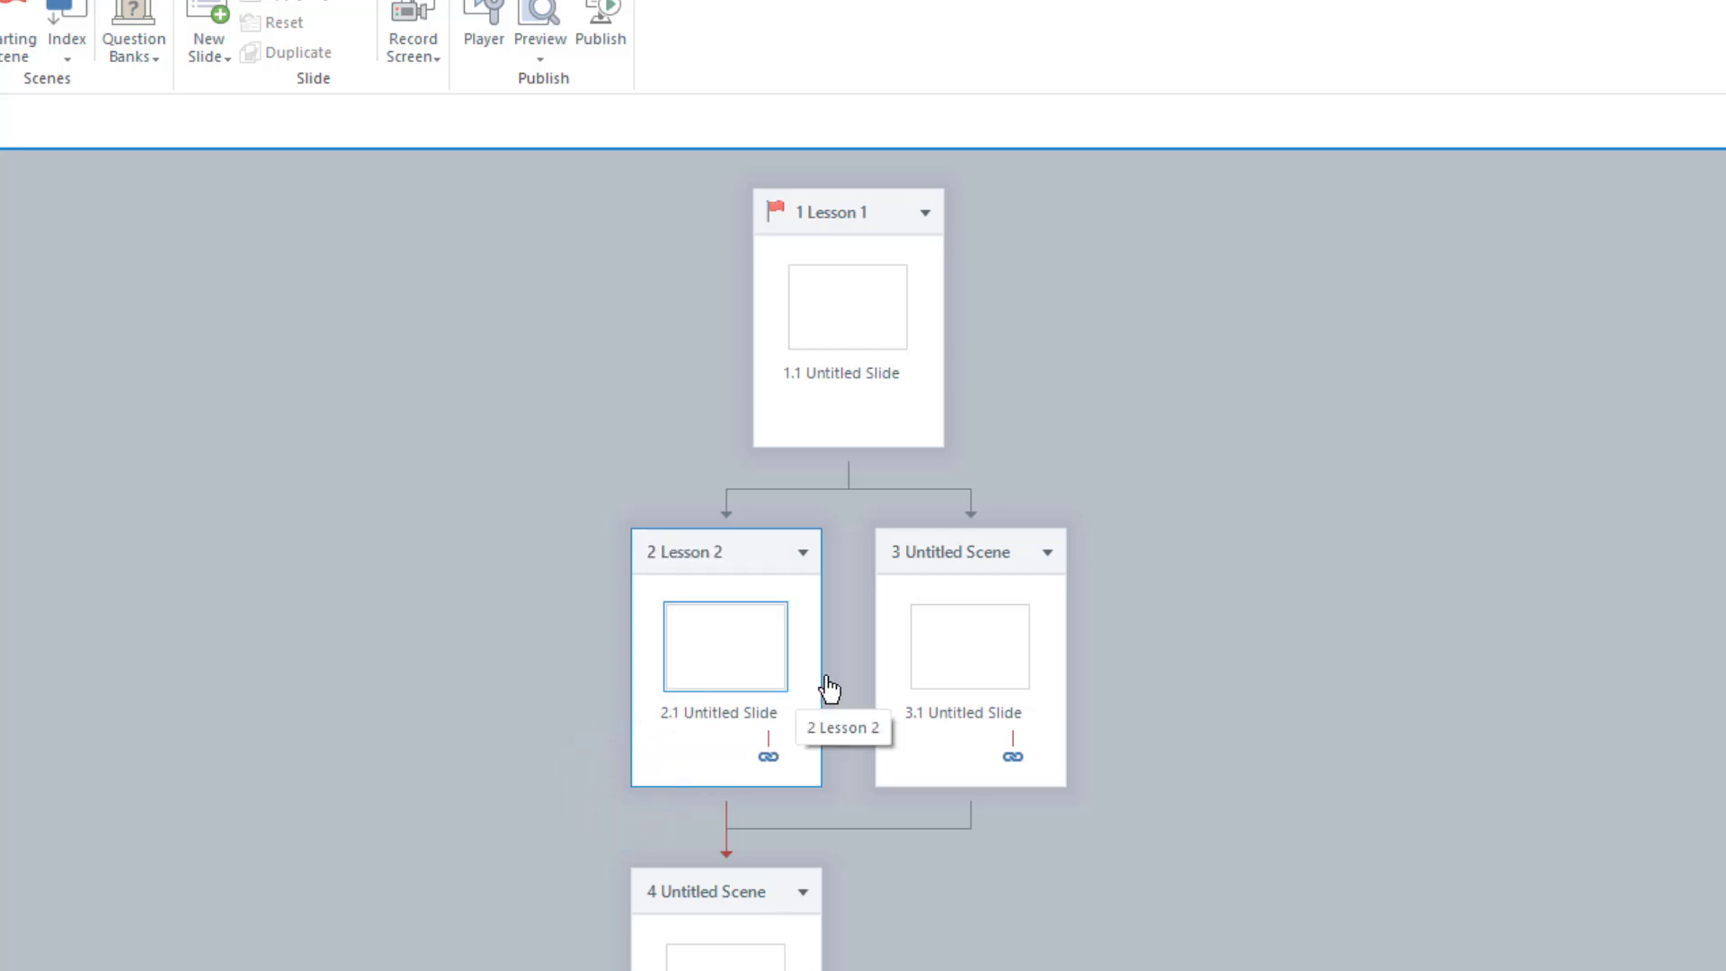
Rename scene 3 beside Lesson 2 as Lesson 3
click(984, 559)
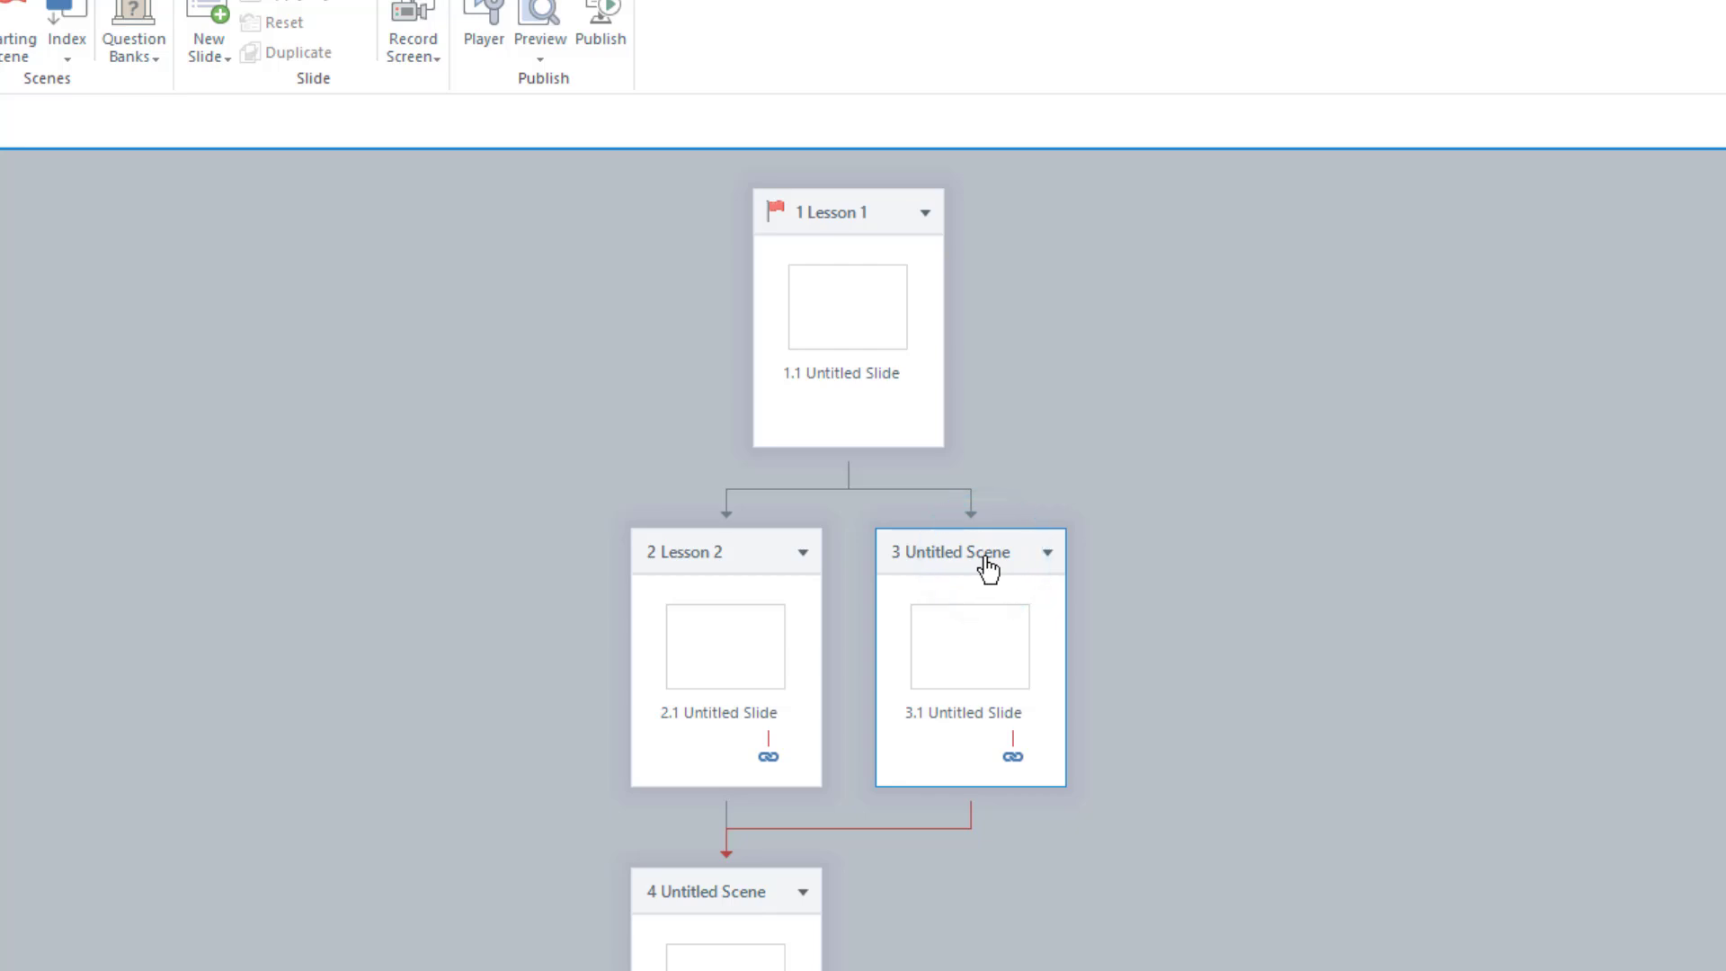
click(986, 559)
text(Le)
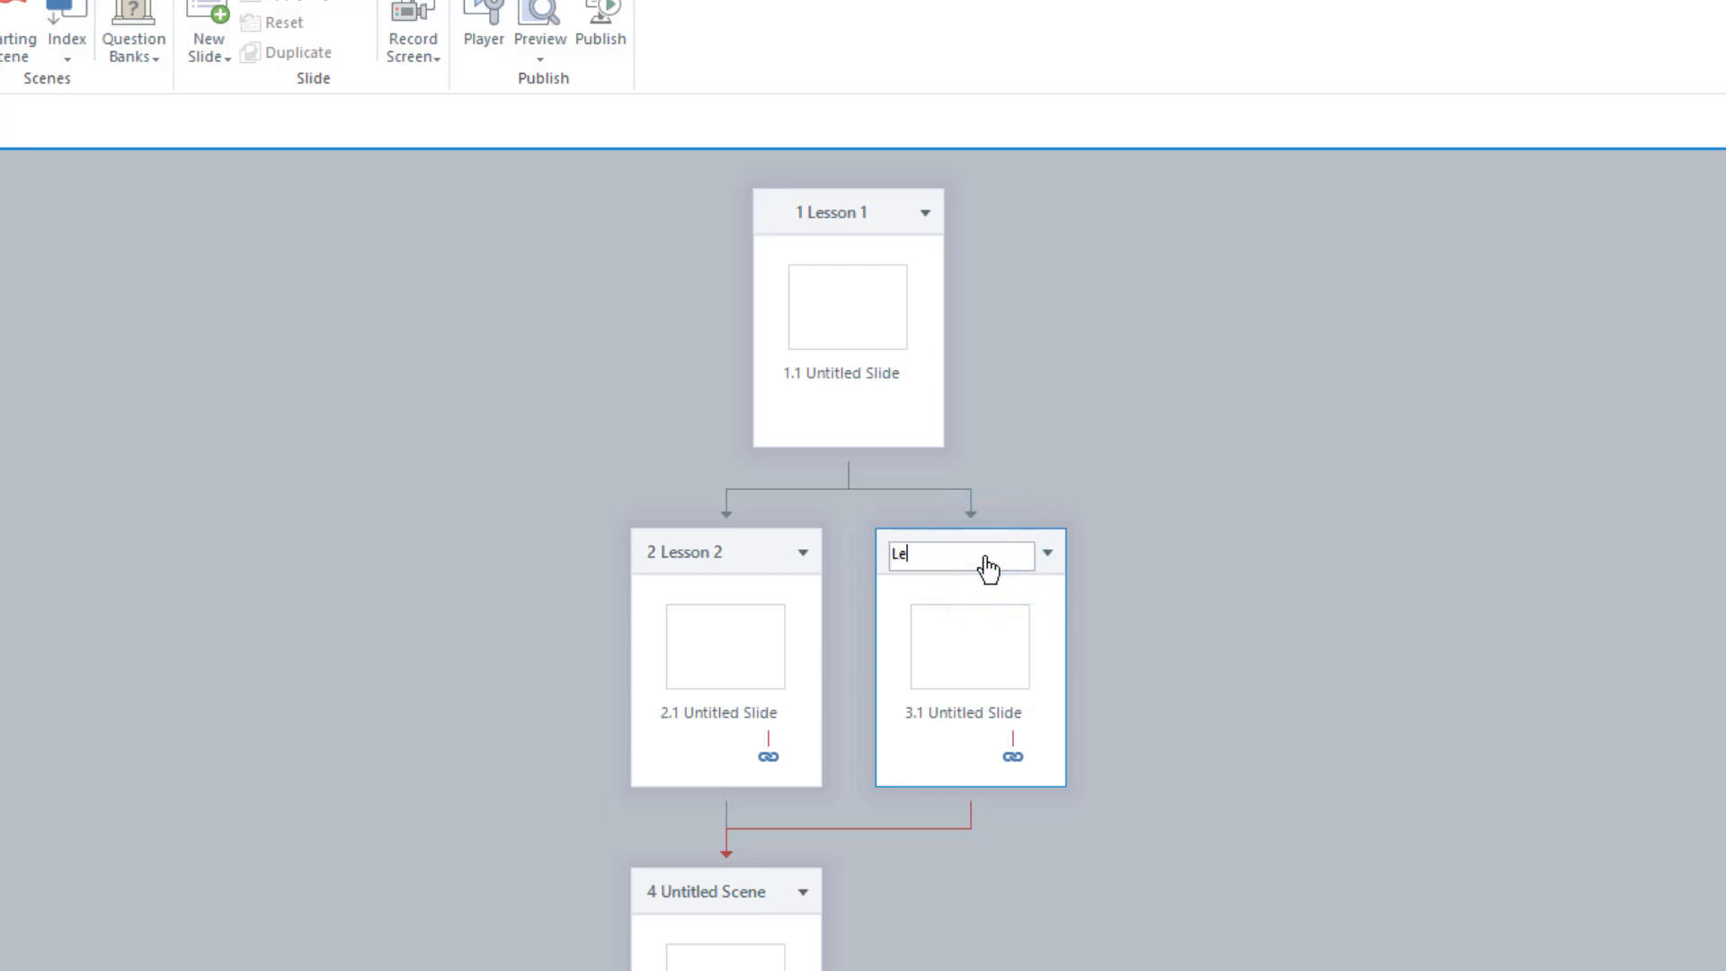
text(sson 3)
key(Return)
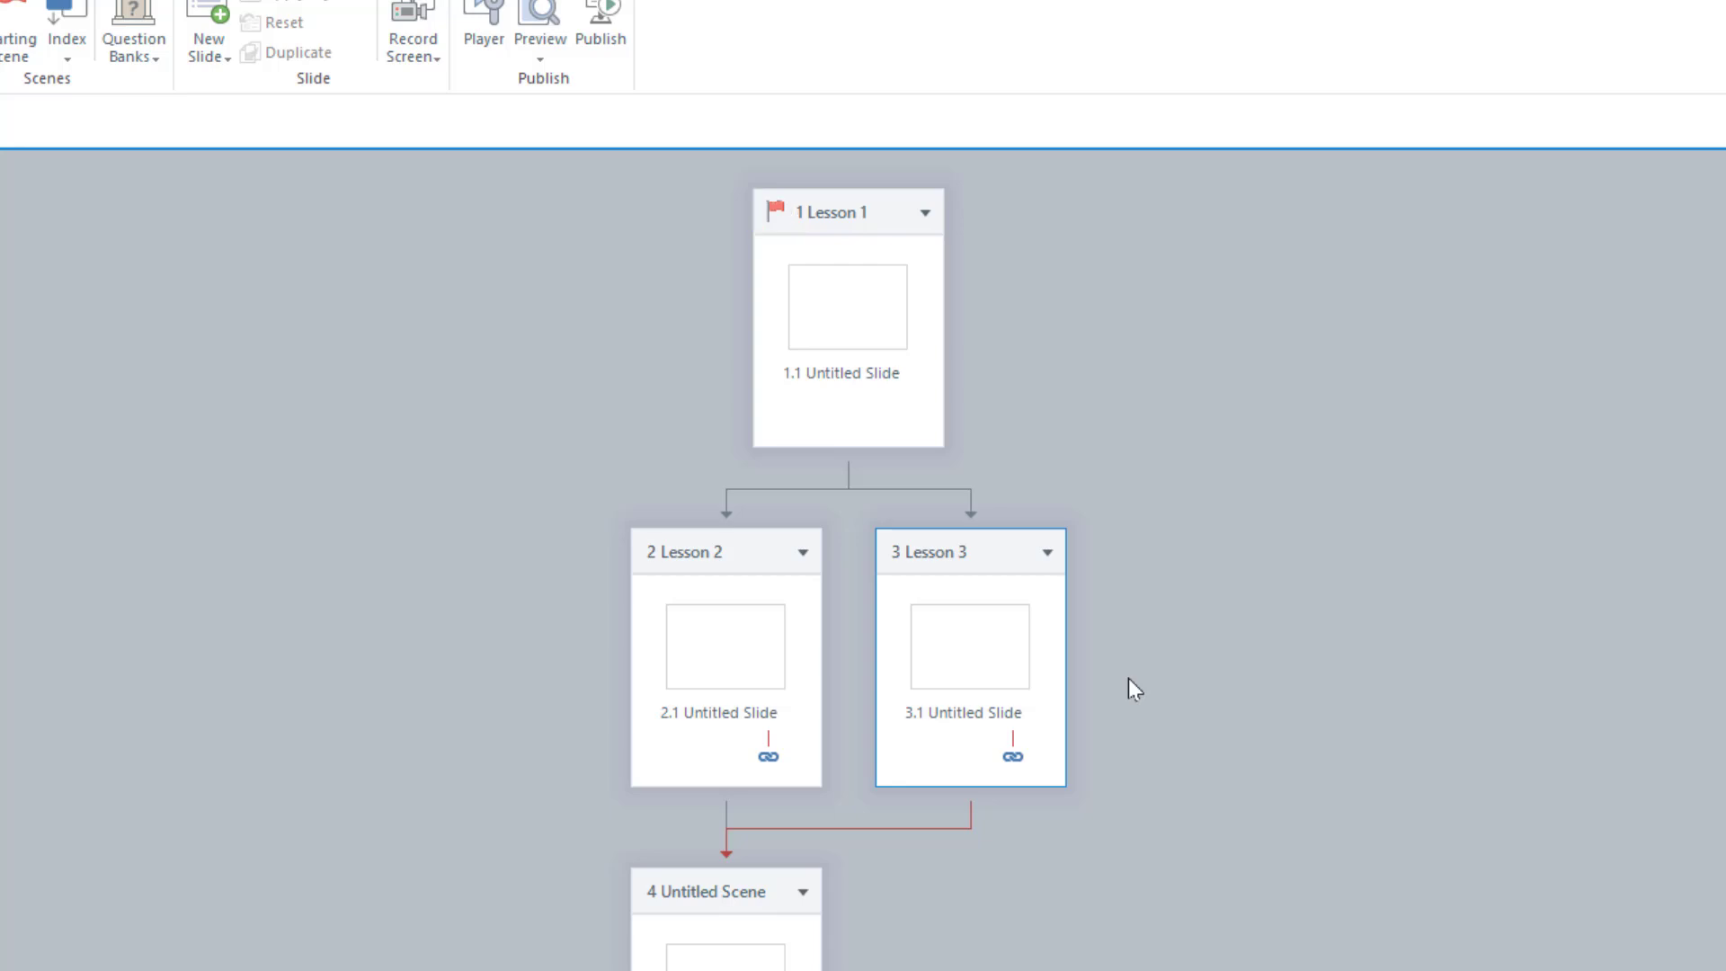
Make Lesson 2 the starting scene, and reassign the starting scene to the remaining untitled scene
click(752, 557)
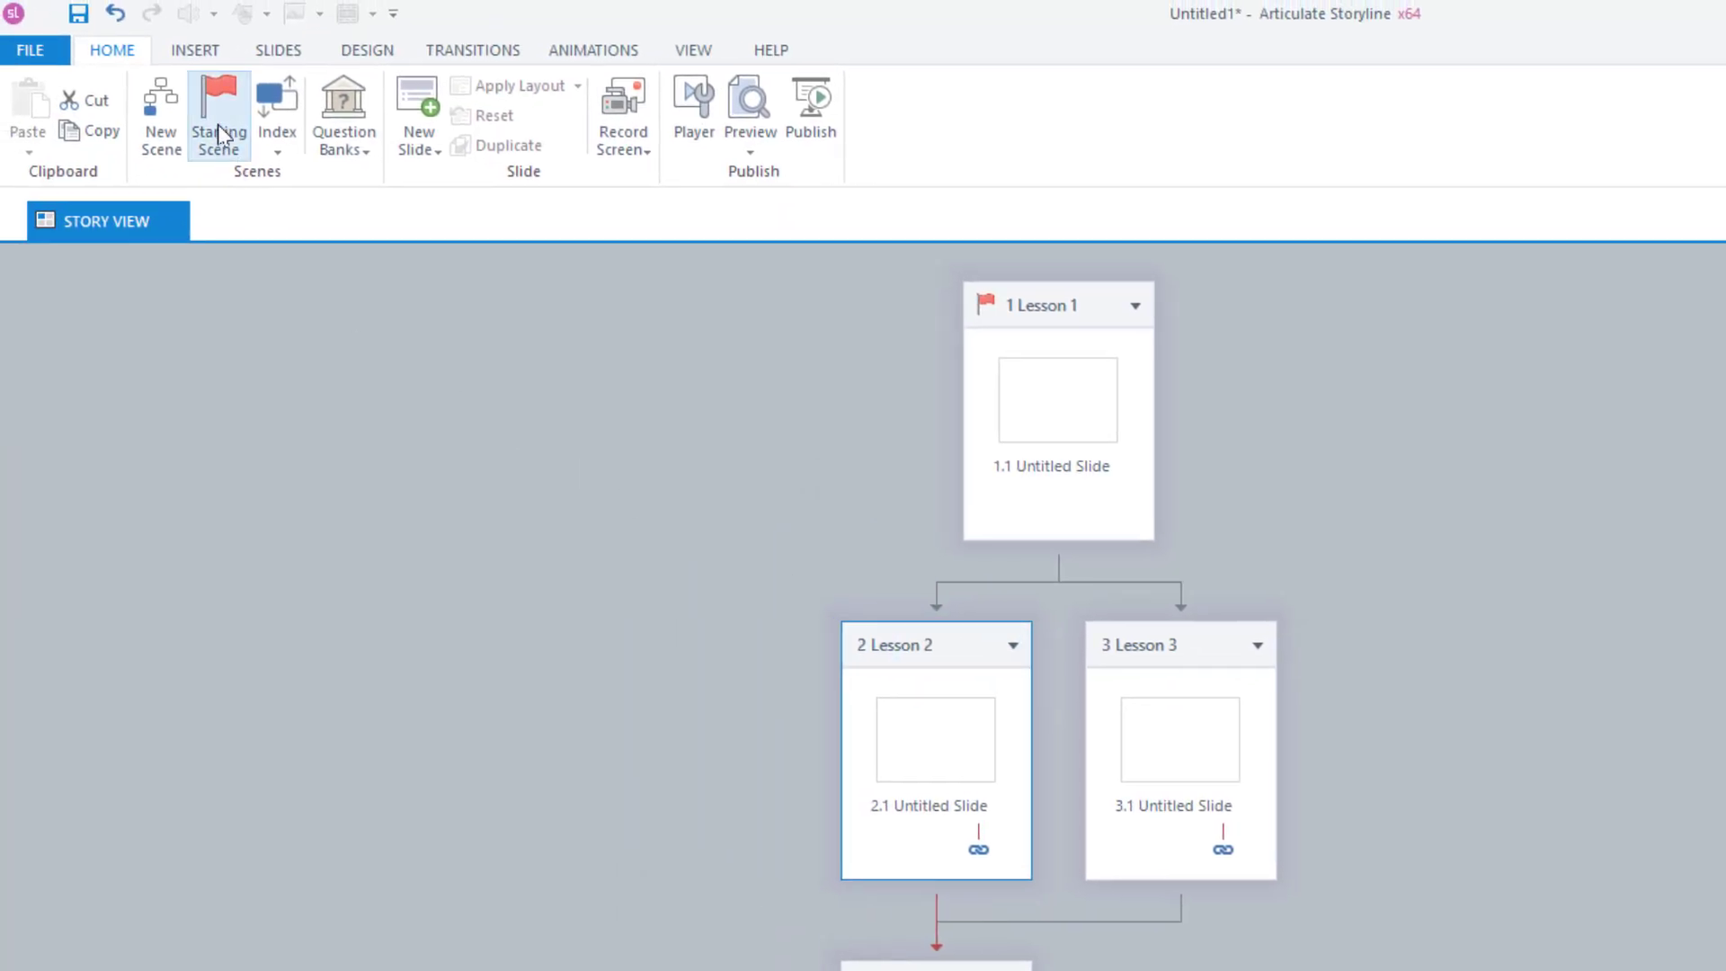
click(212, 106)
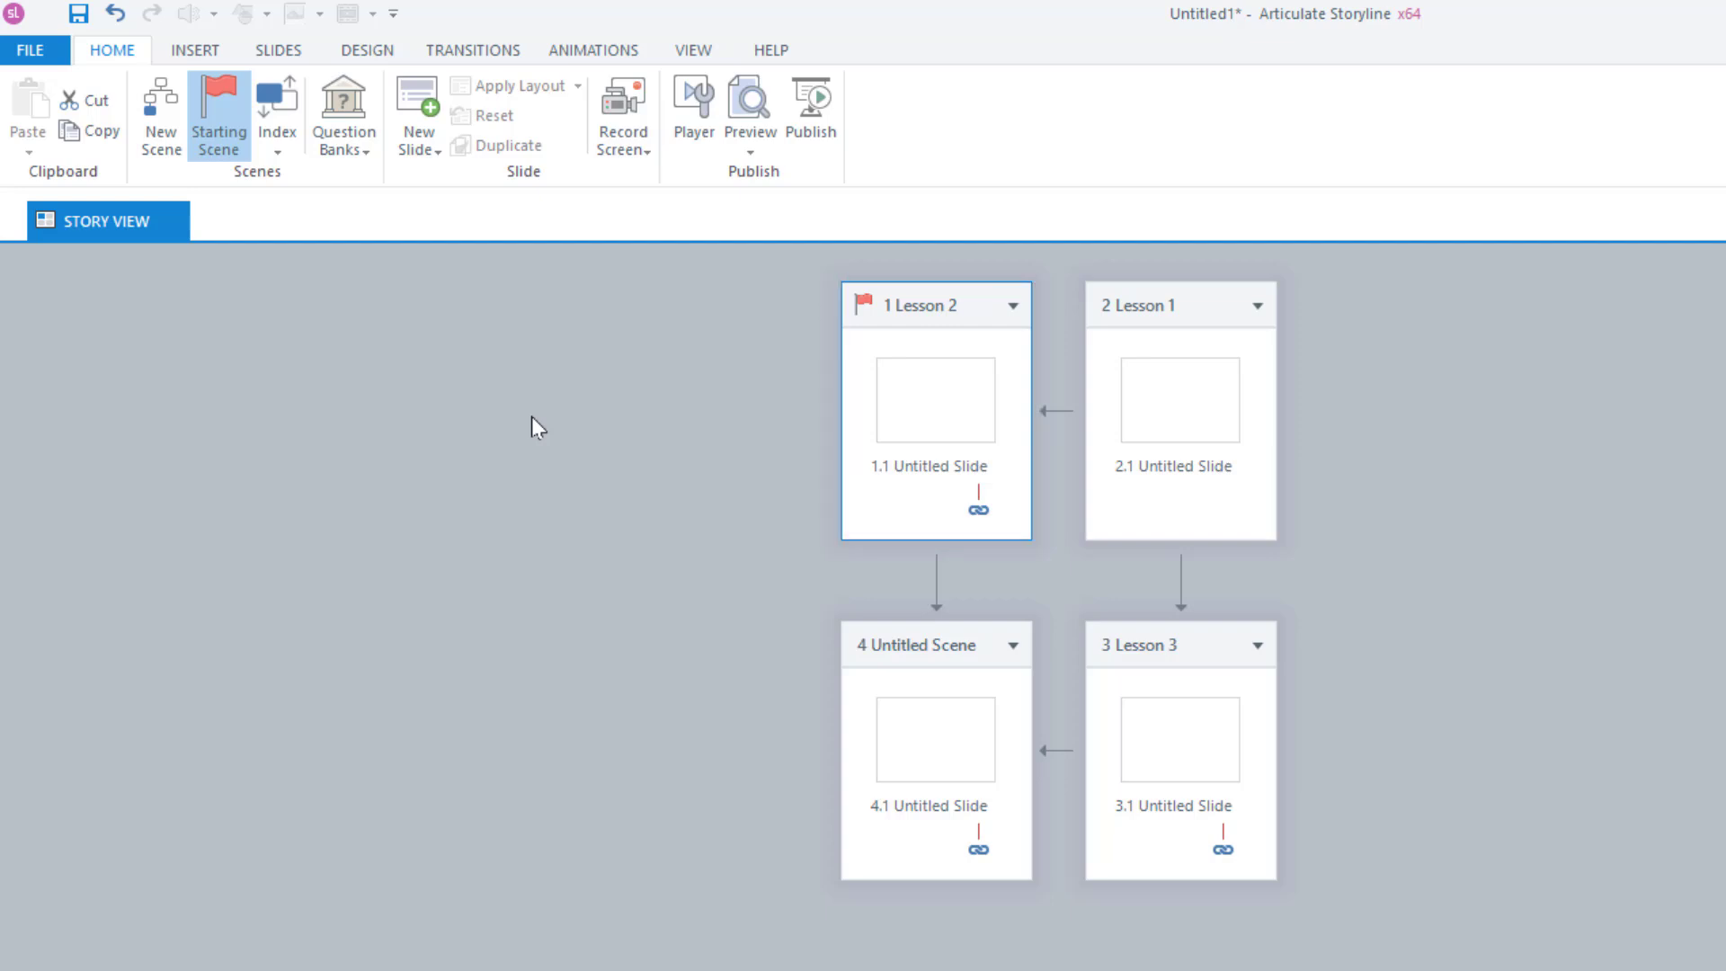
click(944, 666)
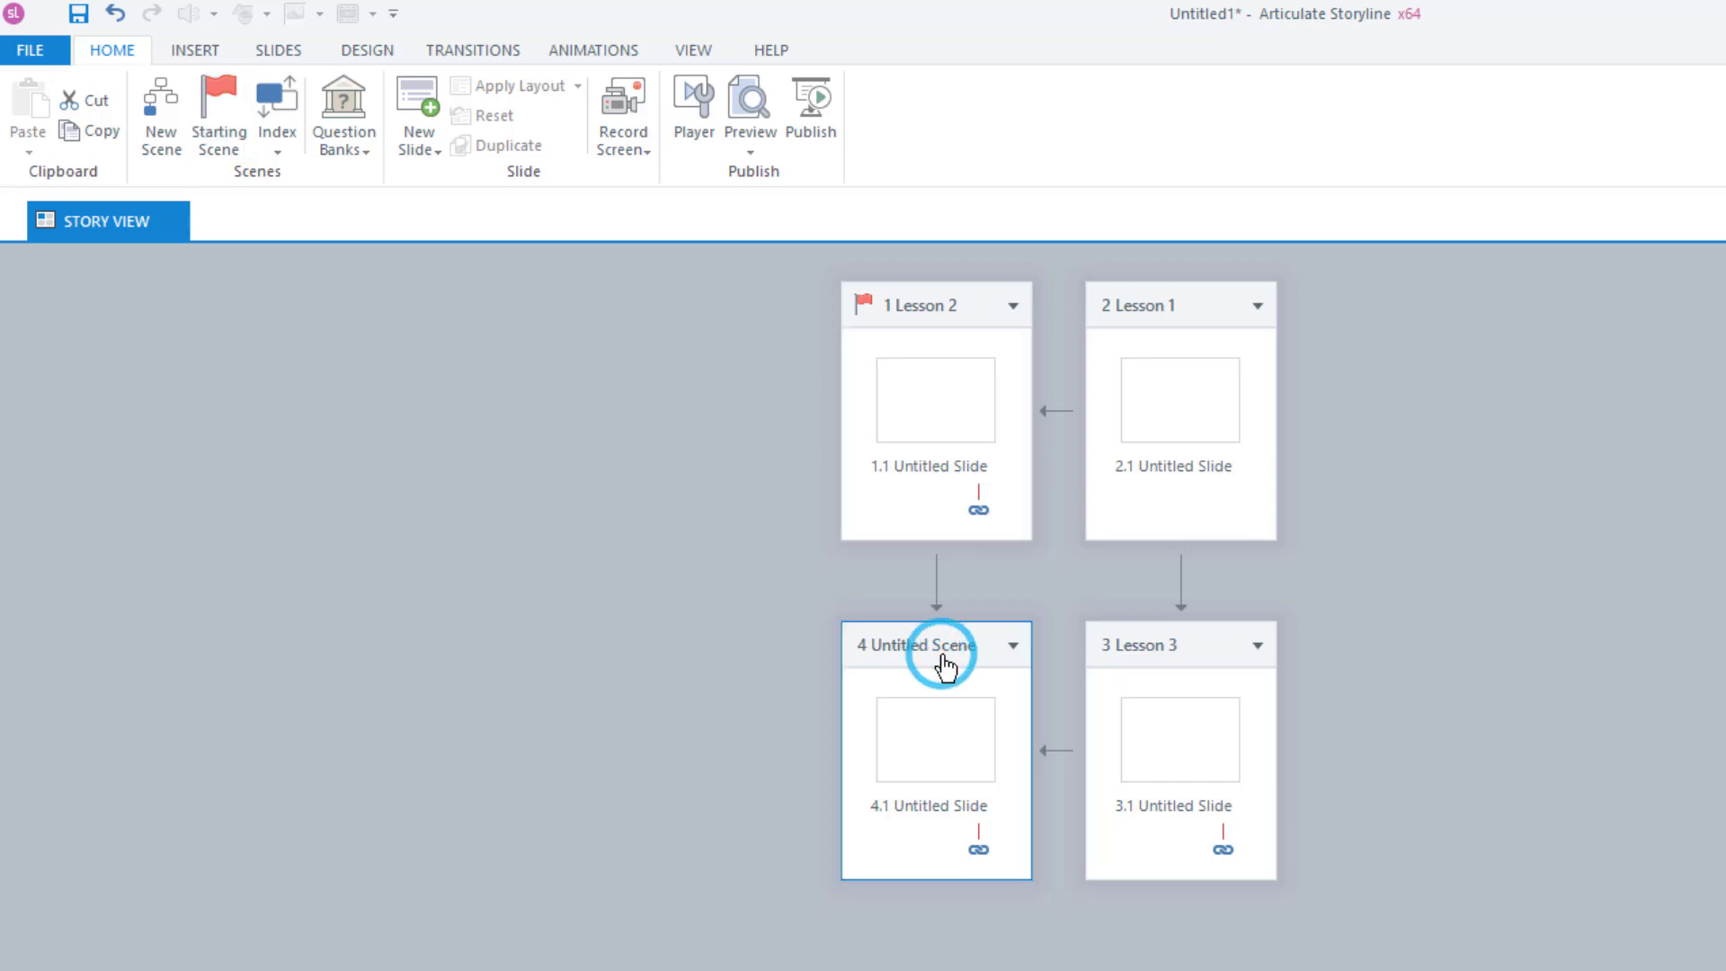
click(229, 137)
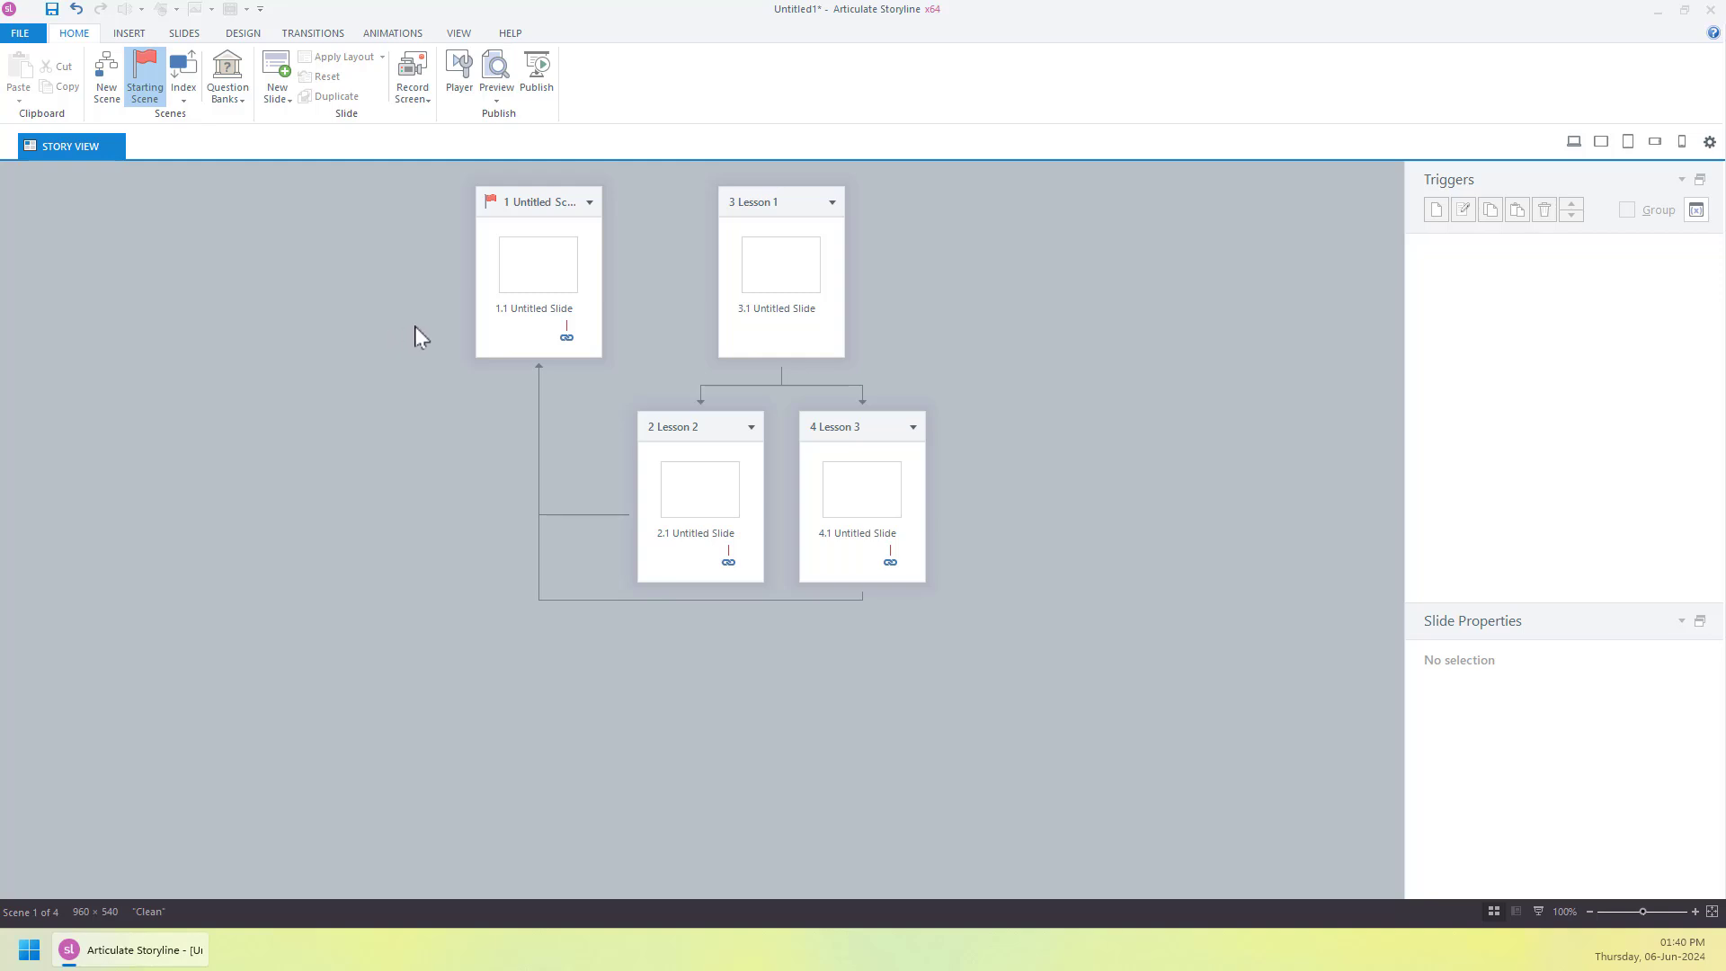
Open slide 1.1 of the untitled starting scene and add three new slides after it
double_click(547, 260)
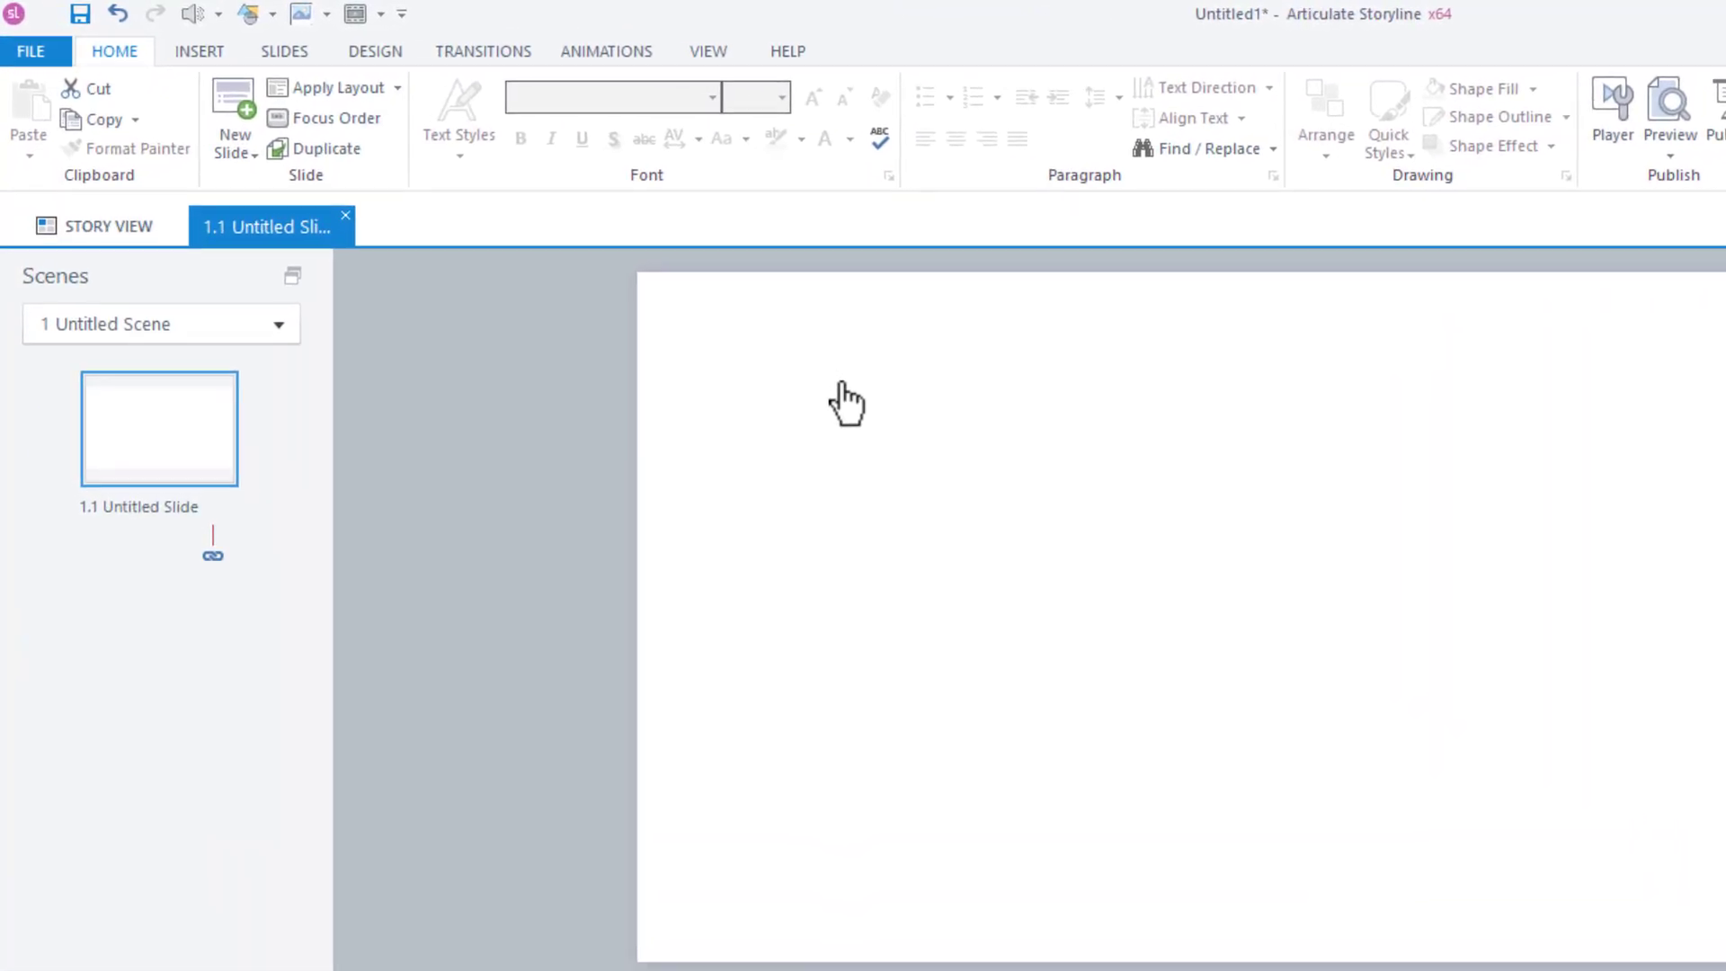
click(241, 96)
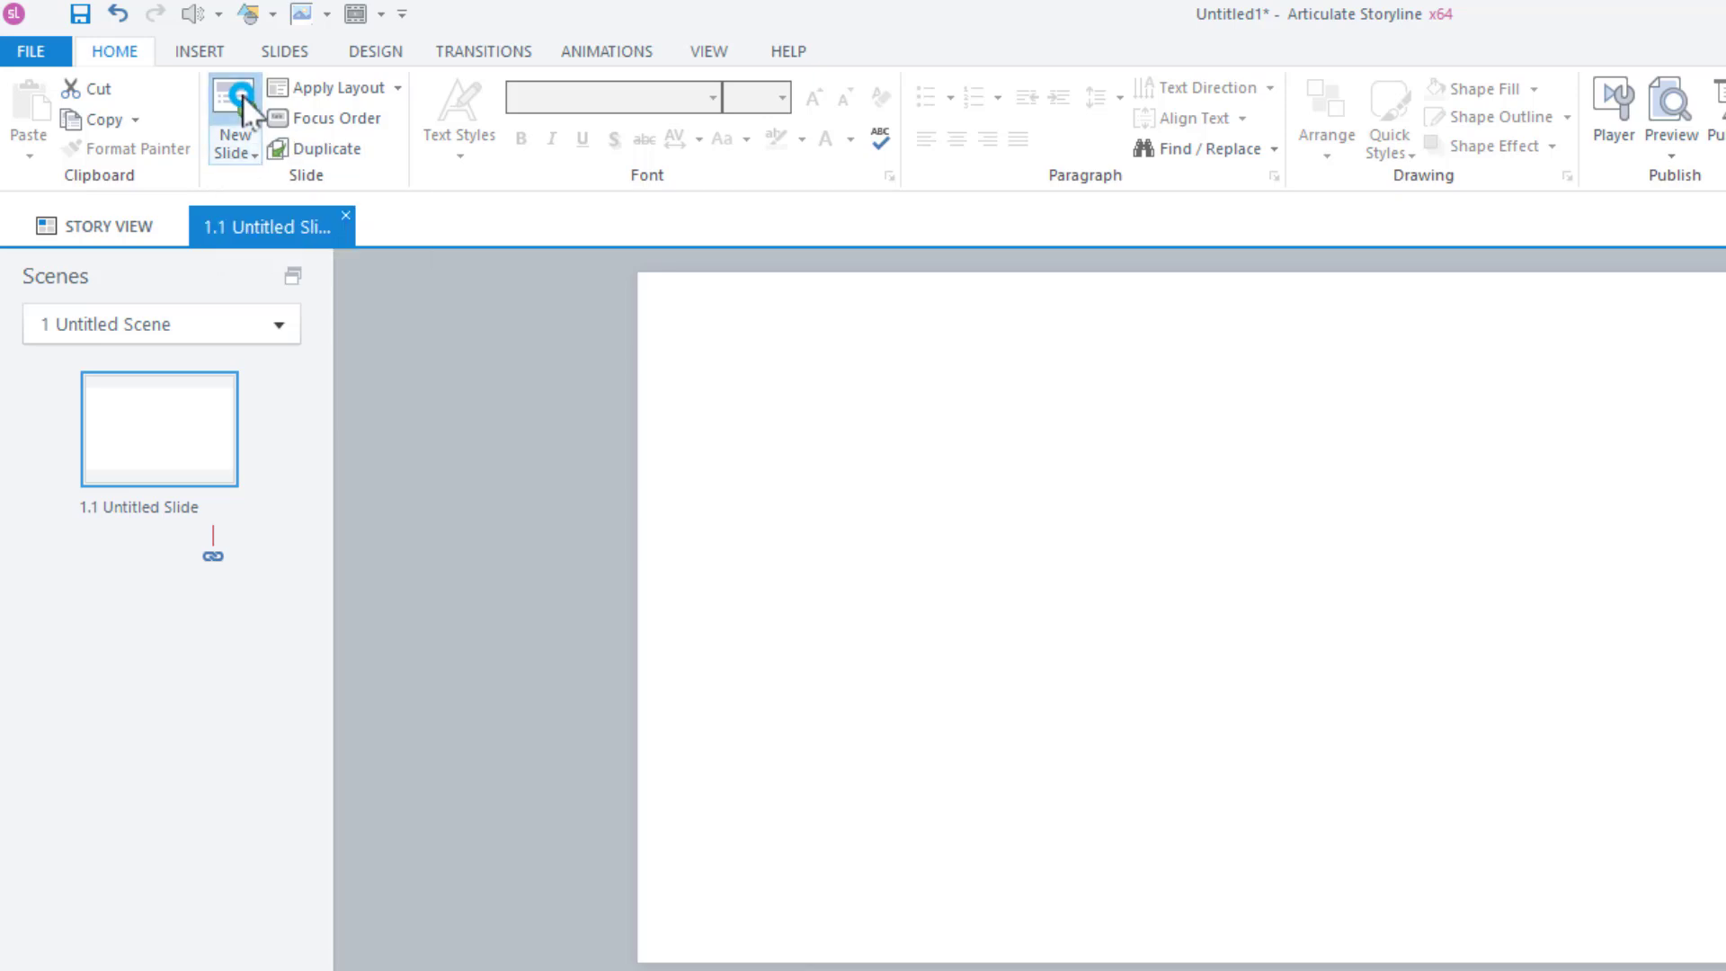
click(241, 94)
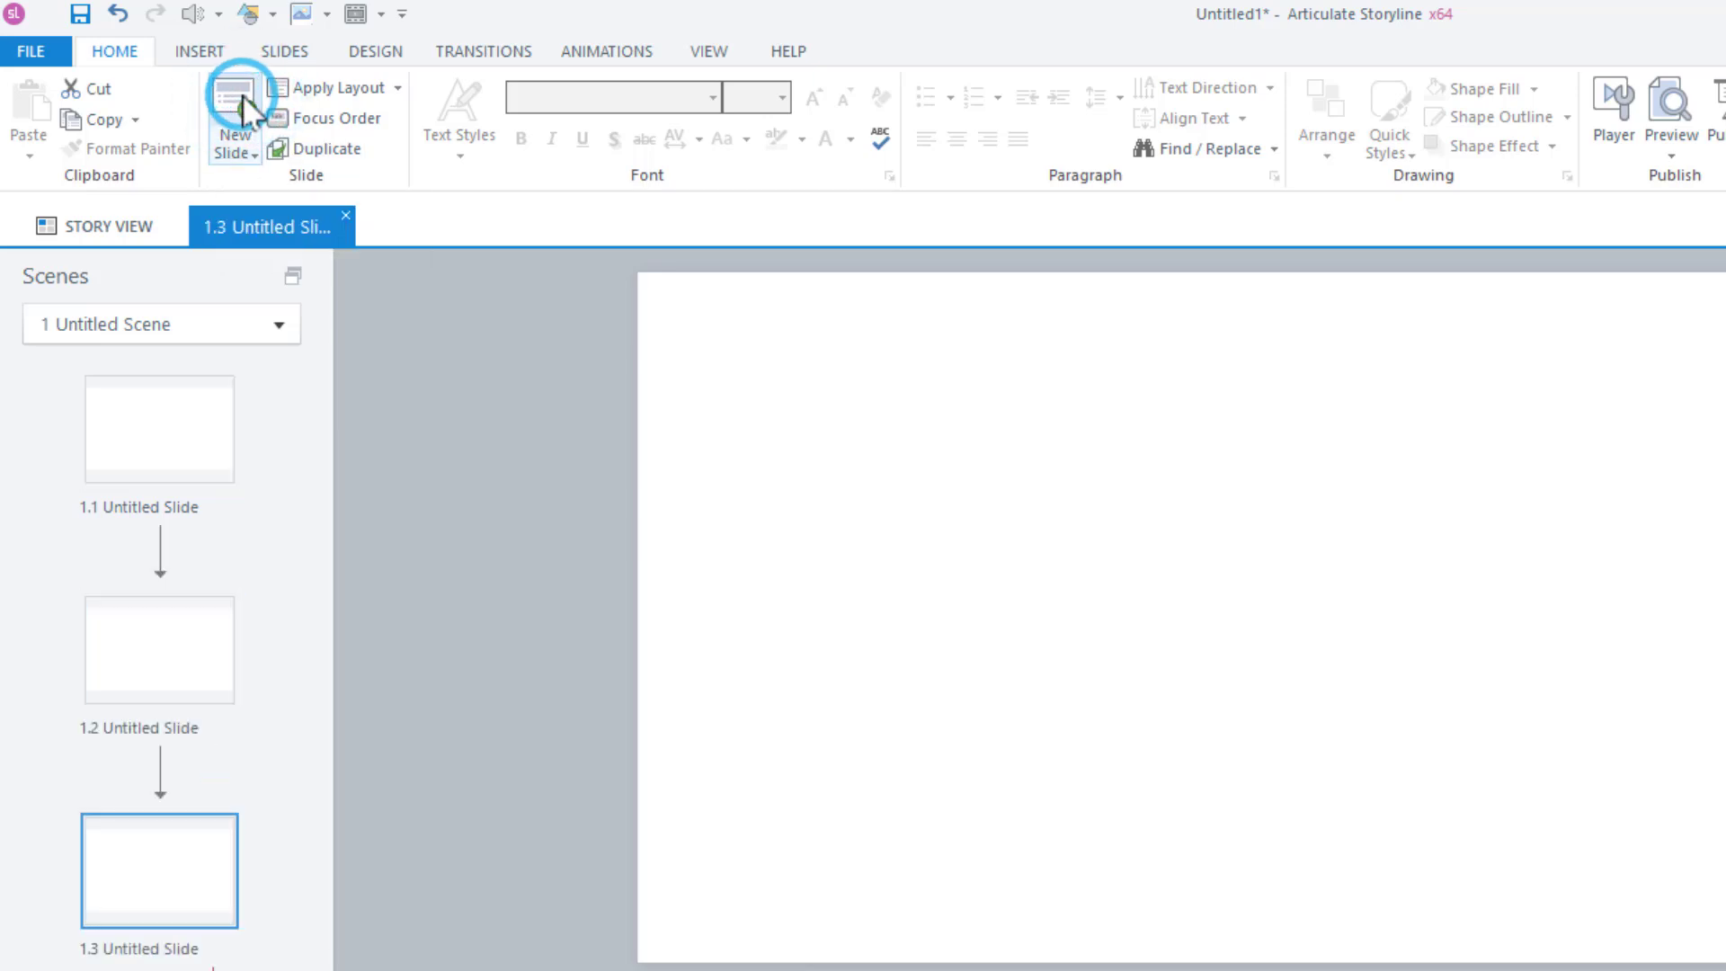
click(242, 96)
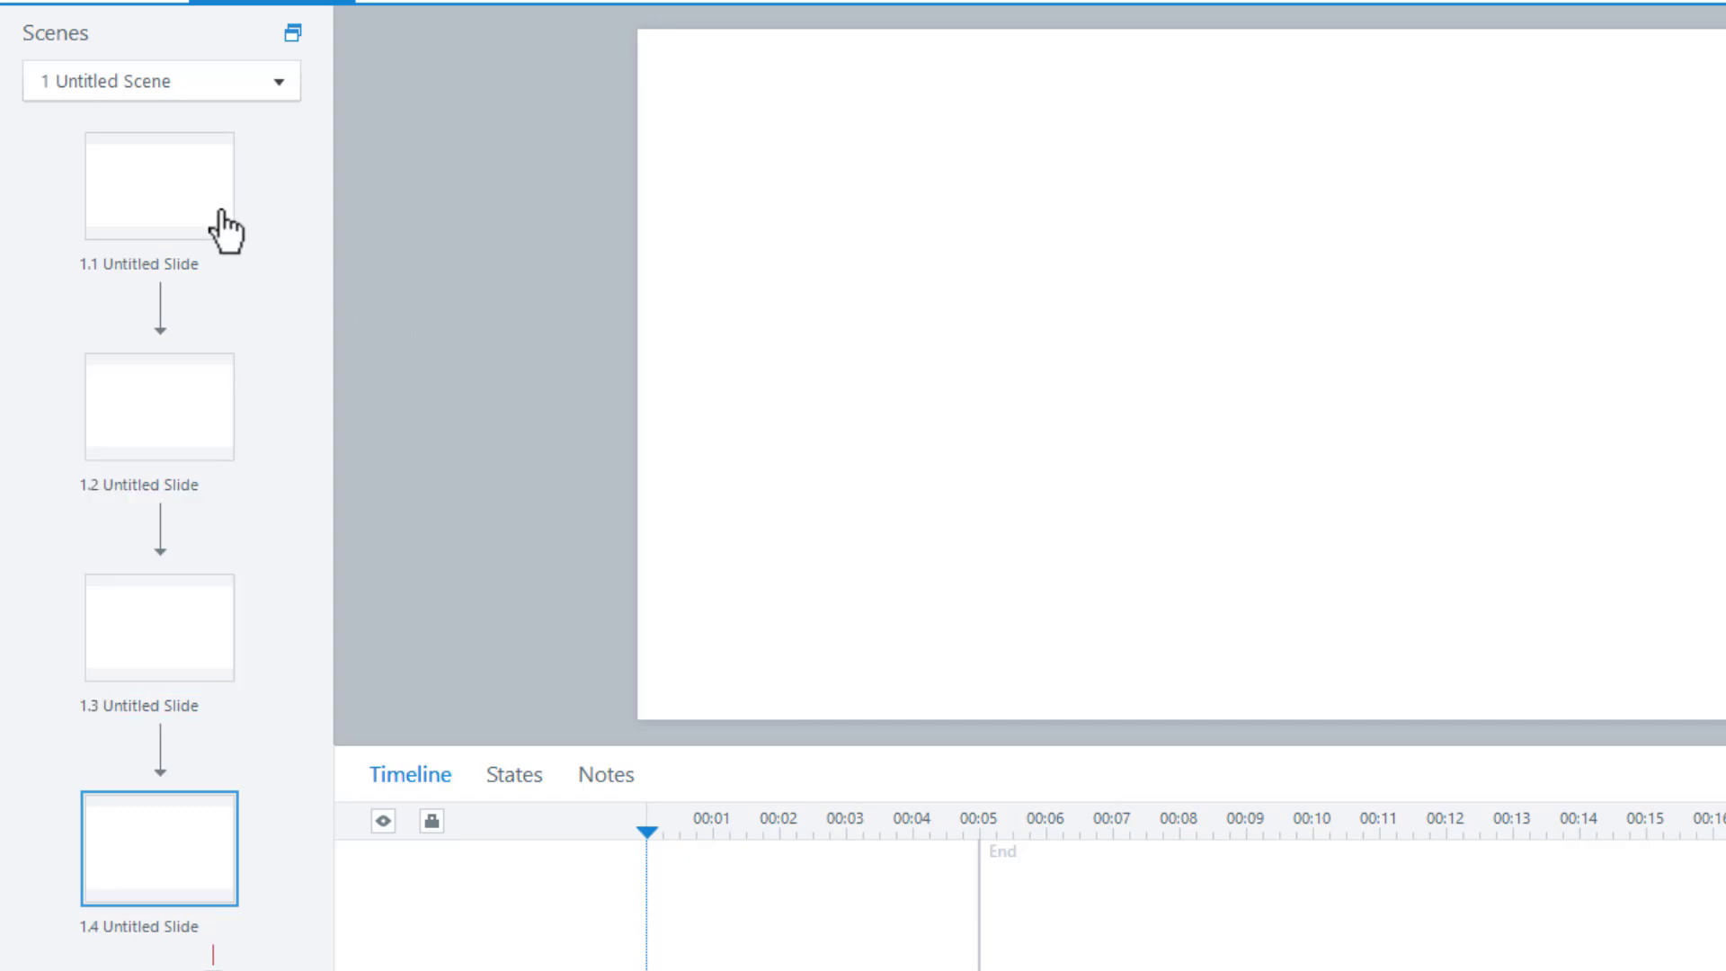
Rename the first slide of the untitled scene as Intro Slide
click(185, 182)
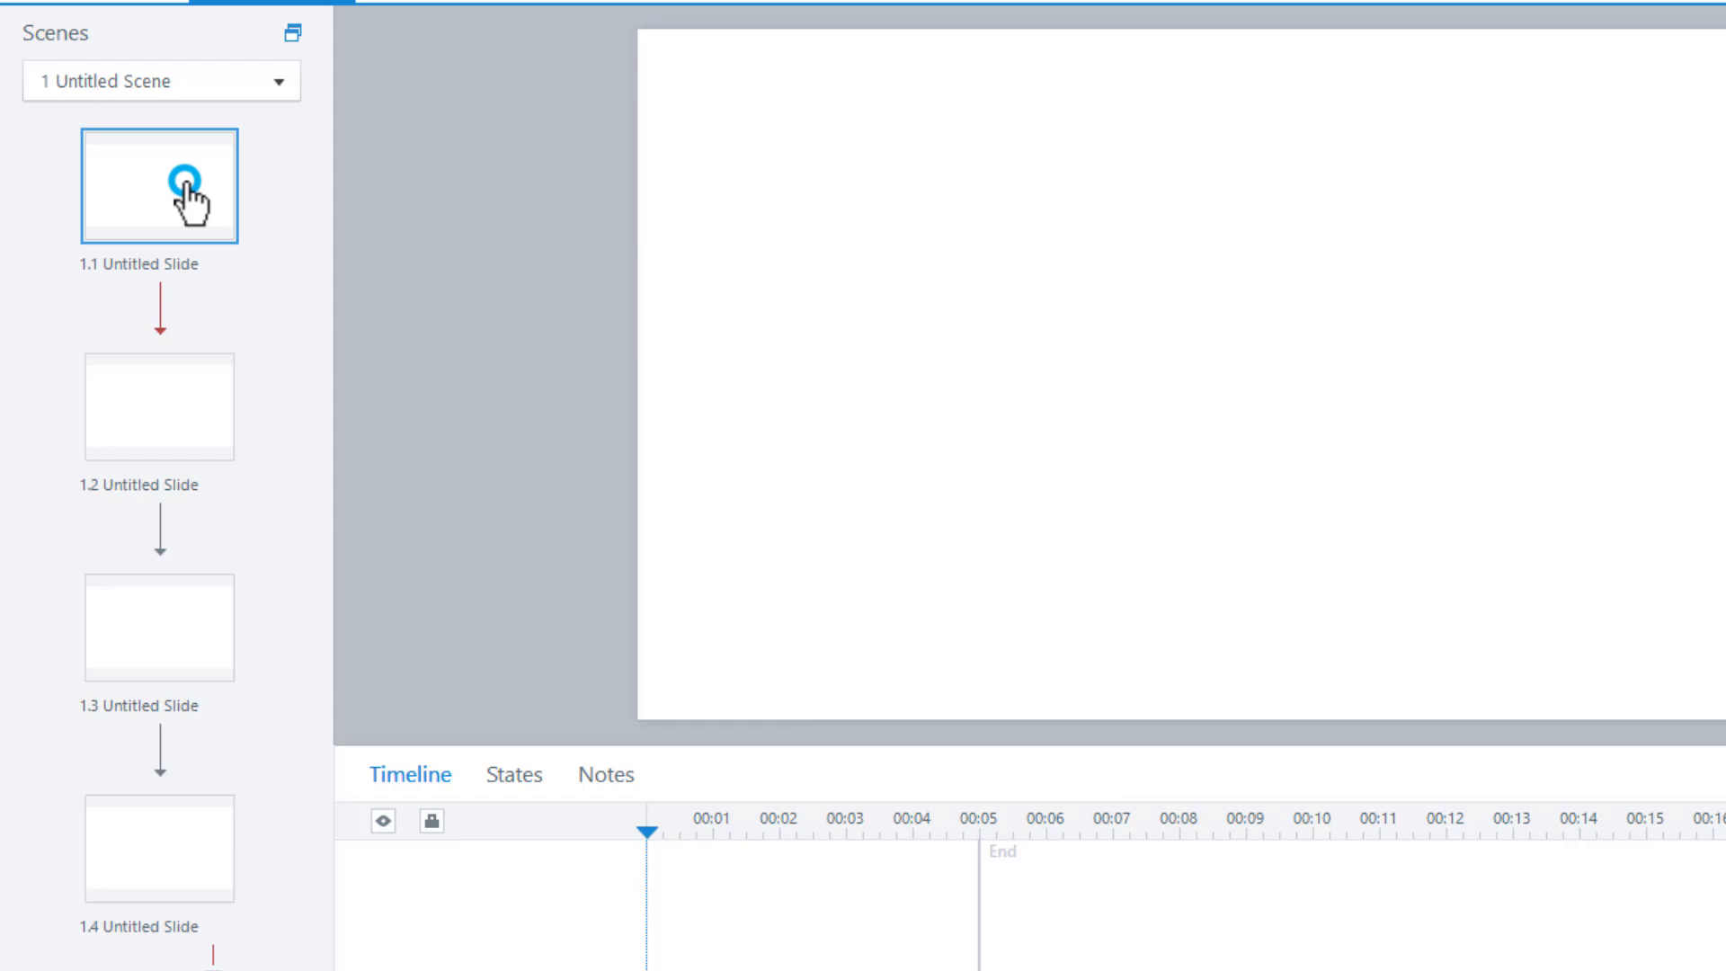
double_click(149, 264)
text(Int)
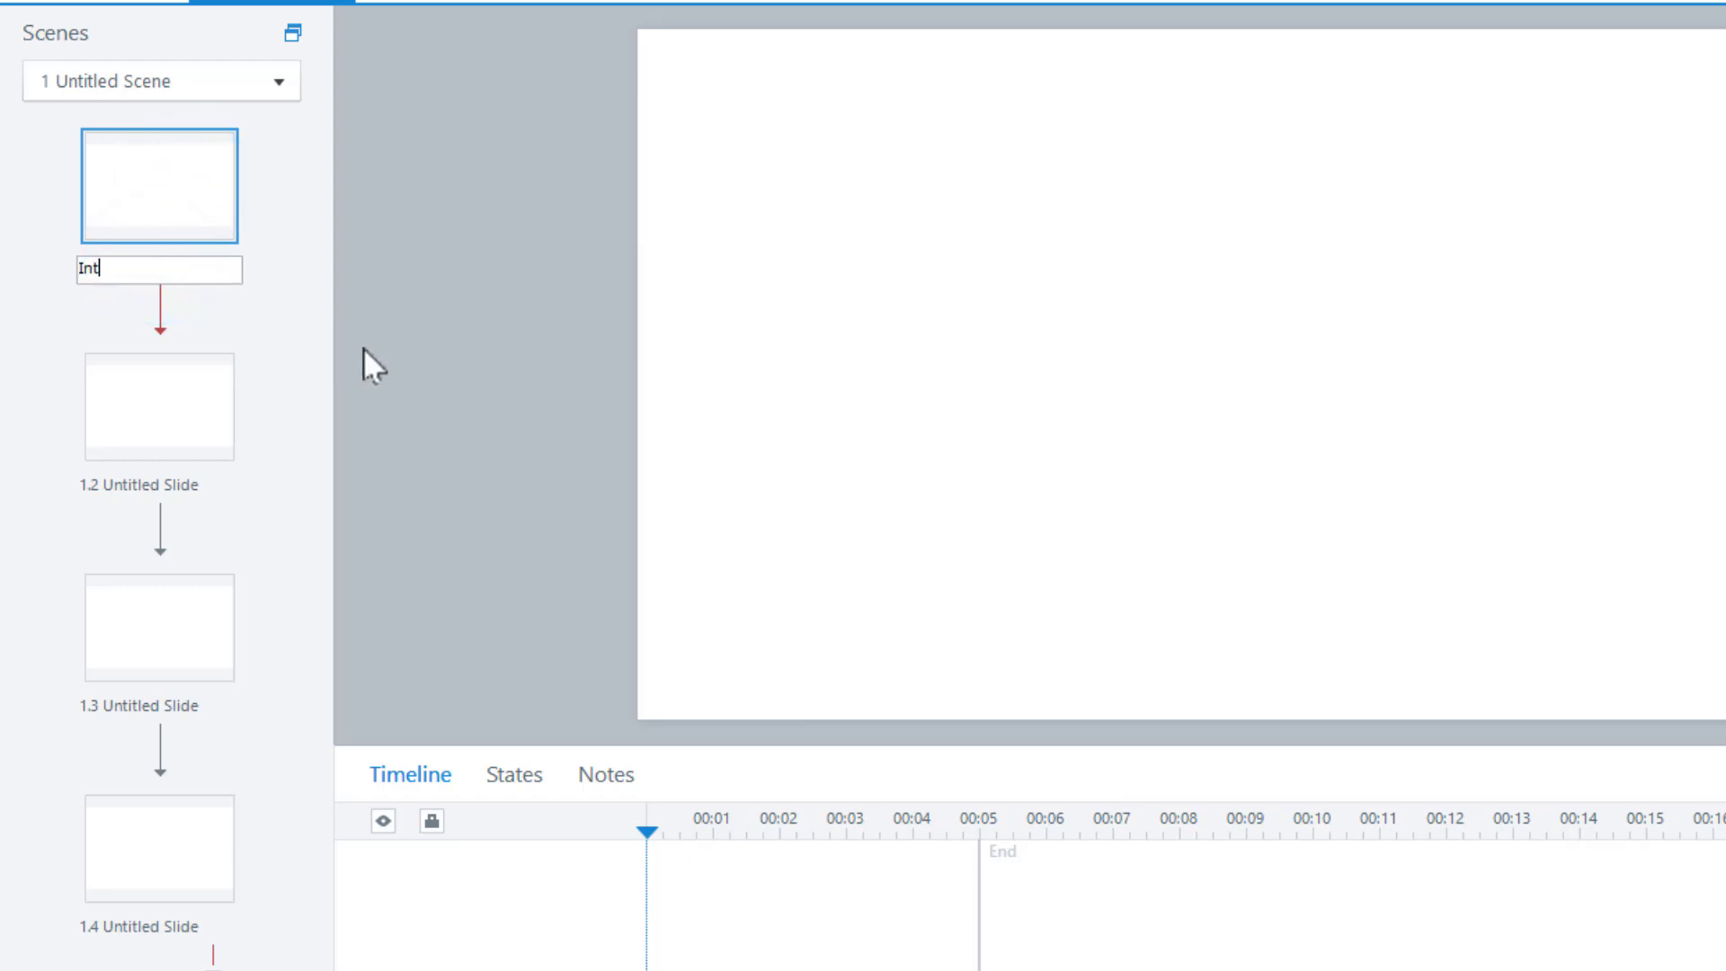
text(ro Slide)
key(Return)
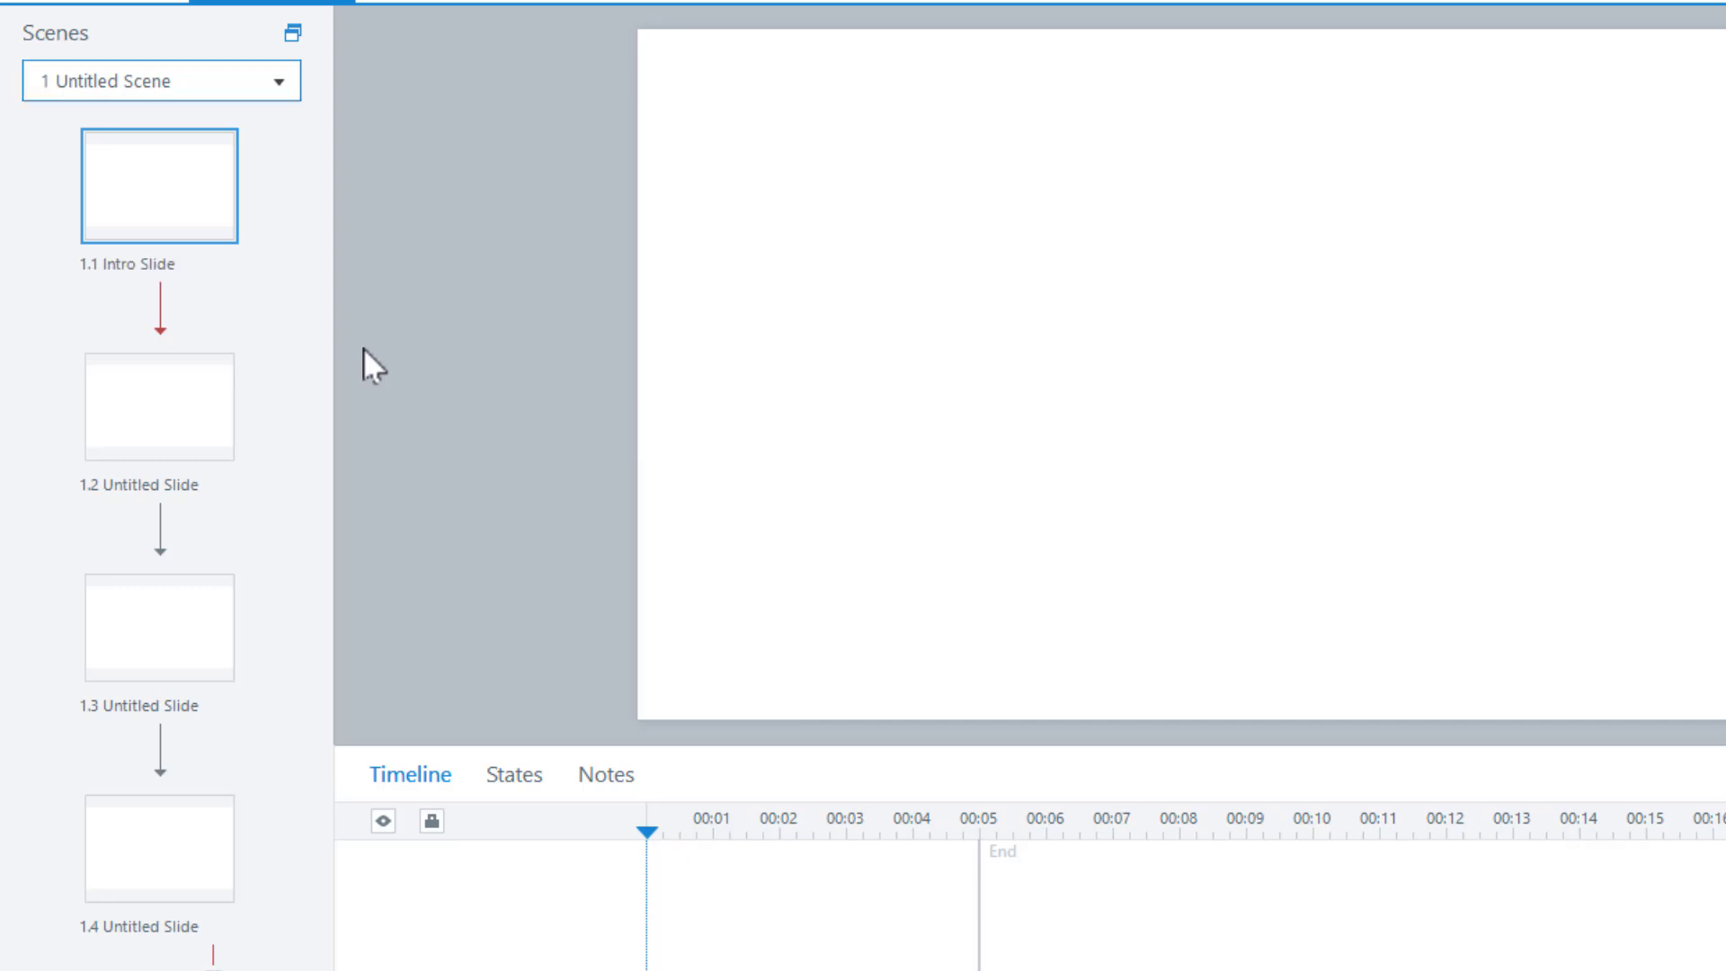
Rename the second slide of the untitled scene as Learning Objective
double_click(179, 485)
text(Learning O)
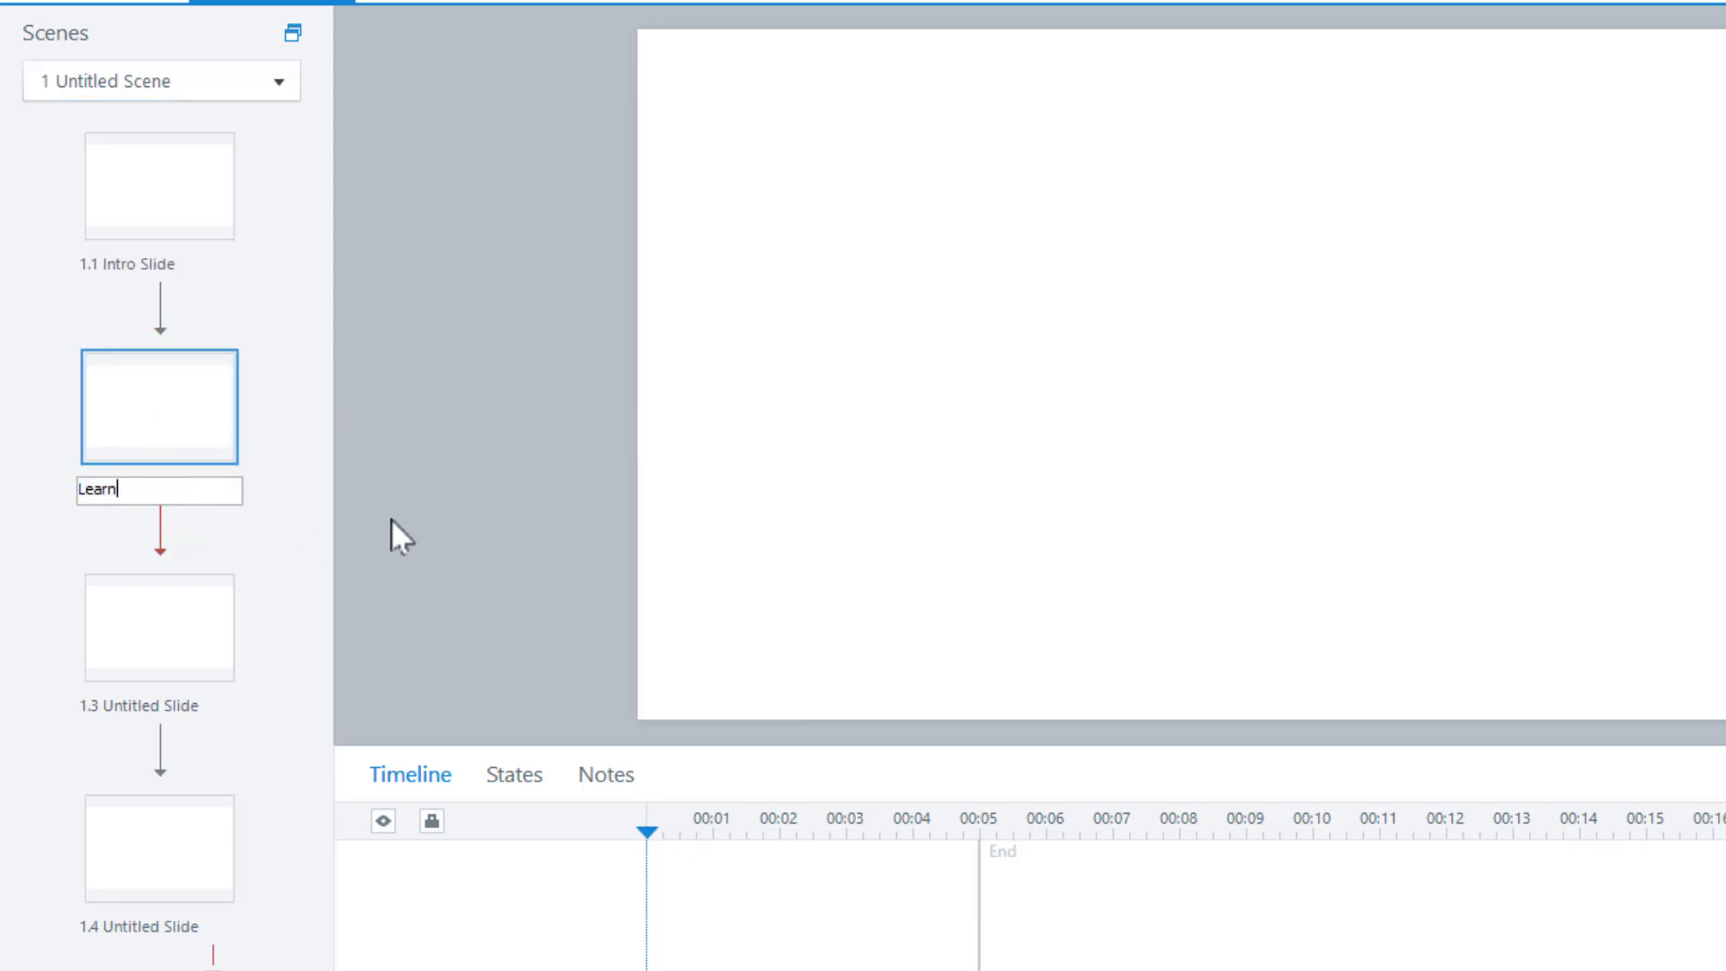
text(bjective)
key(Return)
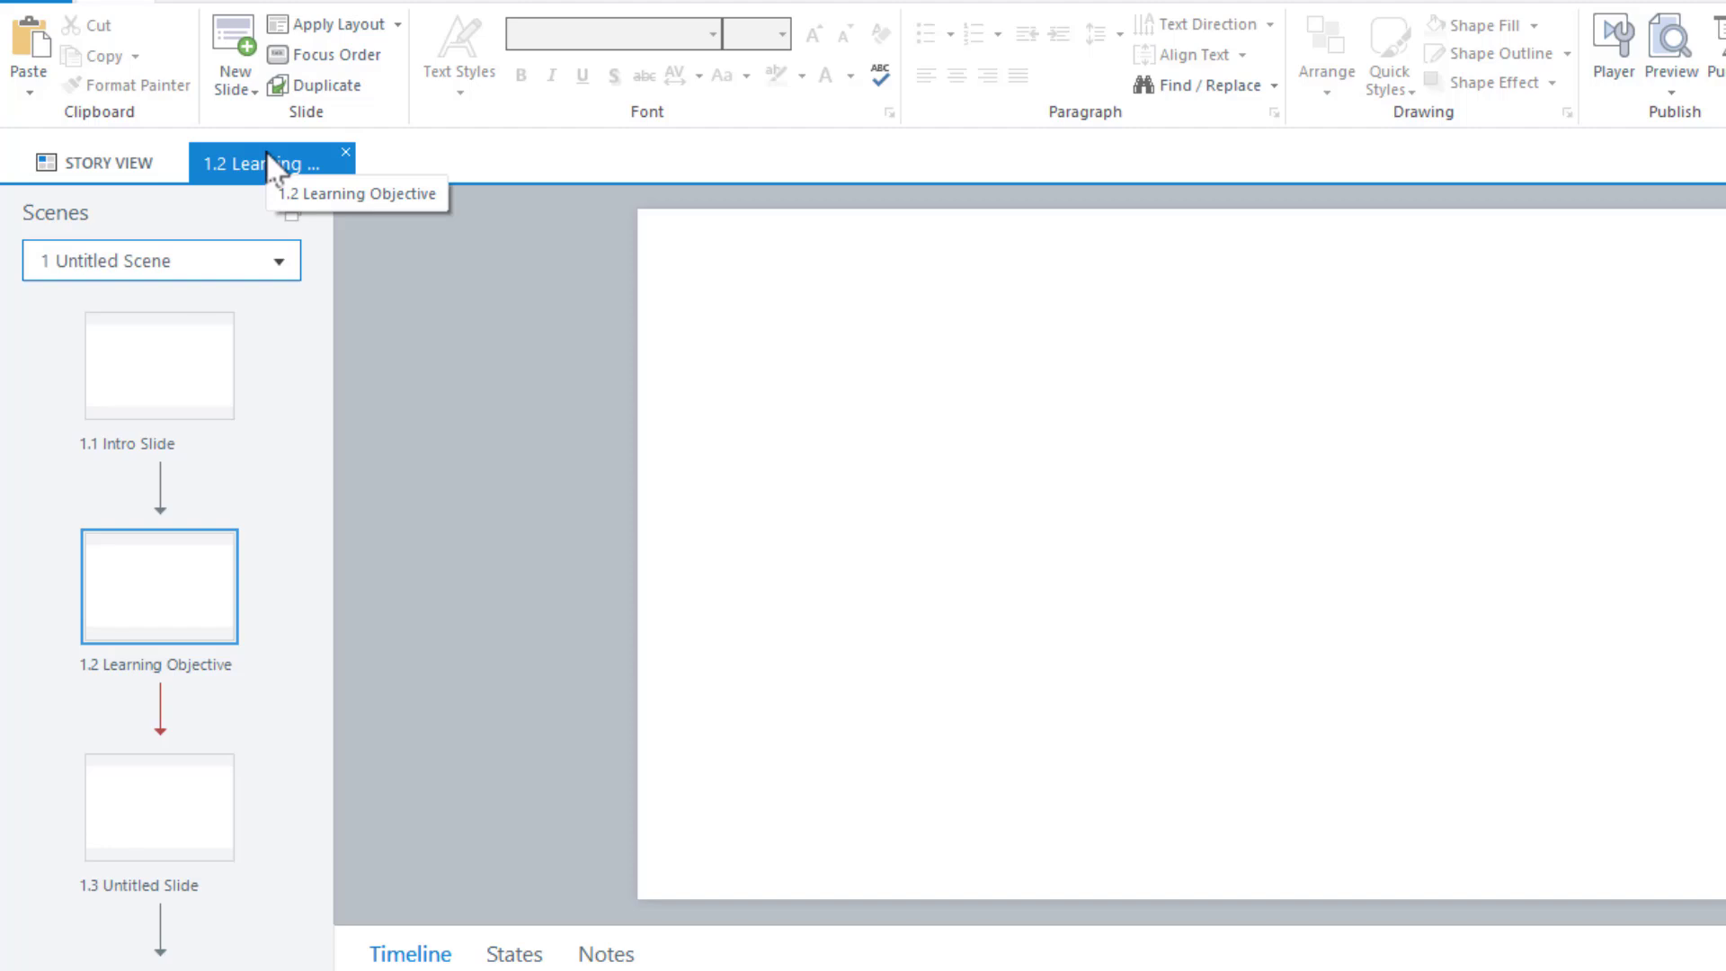
View the Intro Slide and the slides of scenes Lesson 2 and Lesson 1, returning to the untitled scene
click(191, 370)
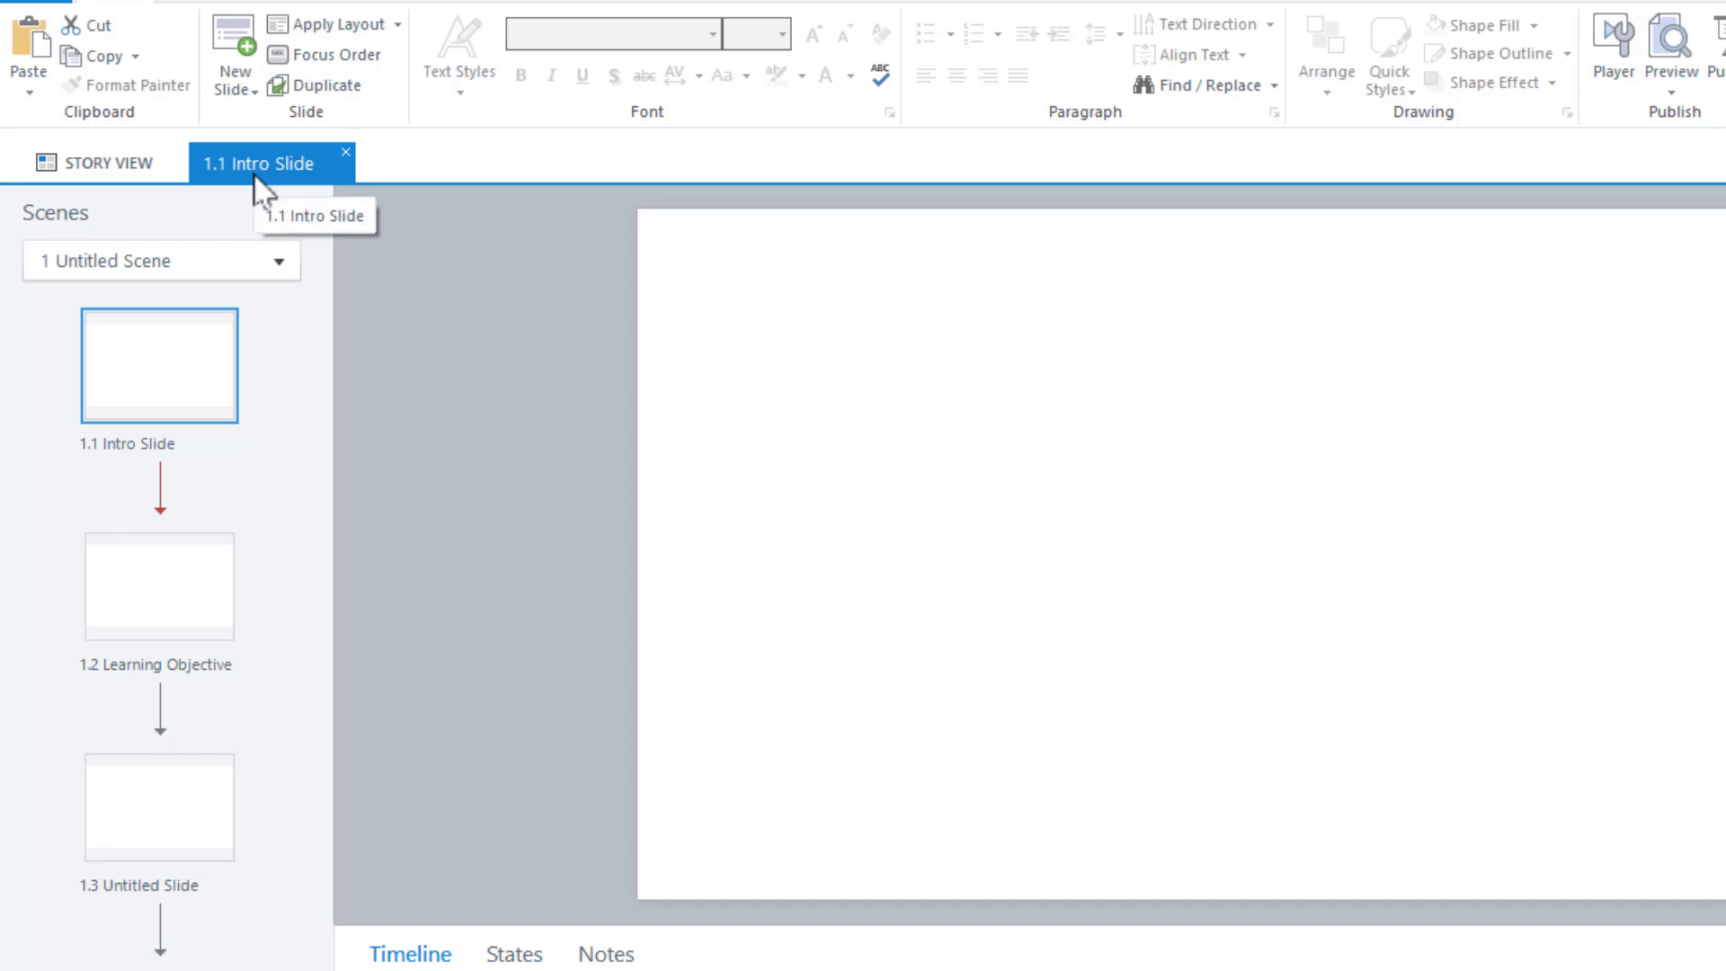
click(280, 261)
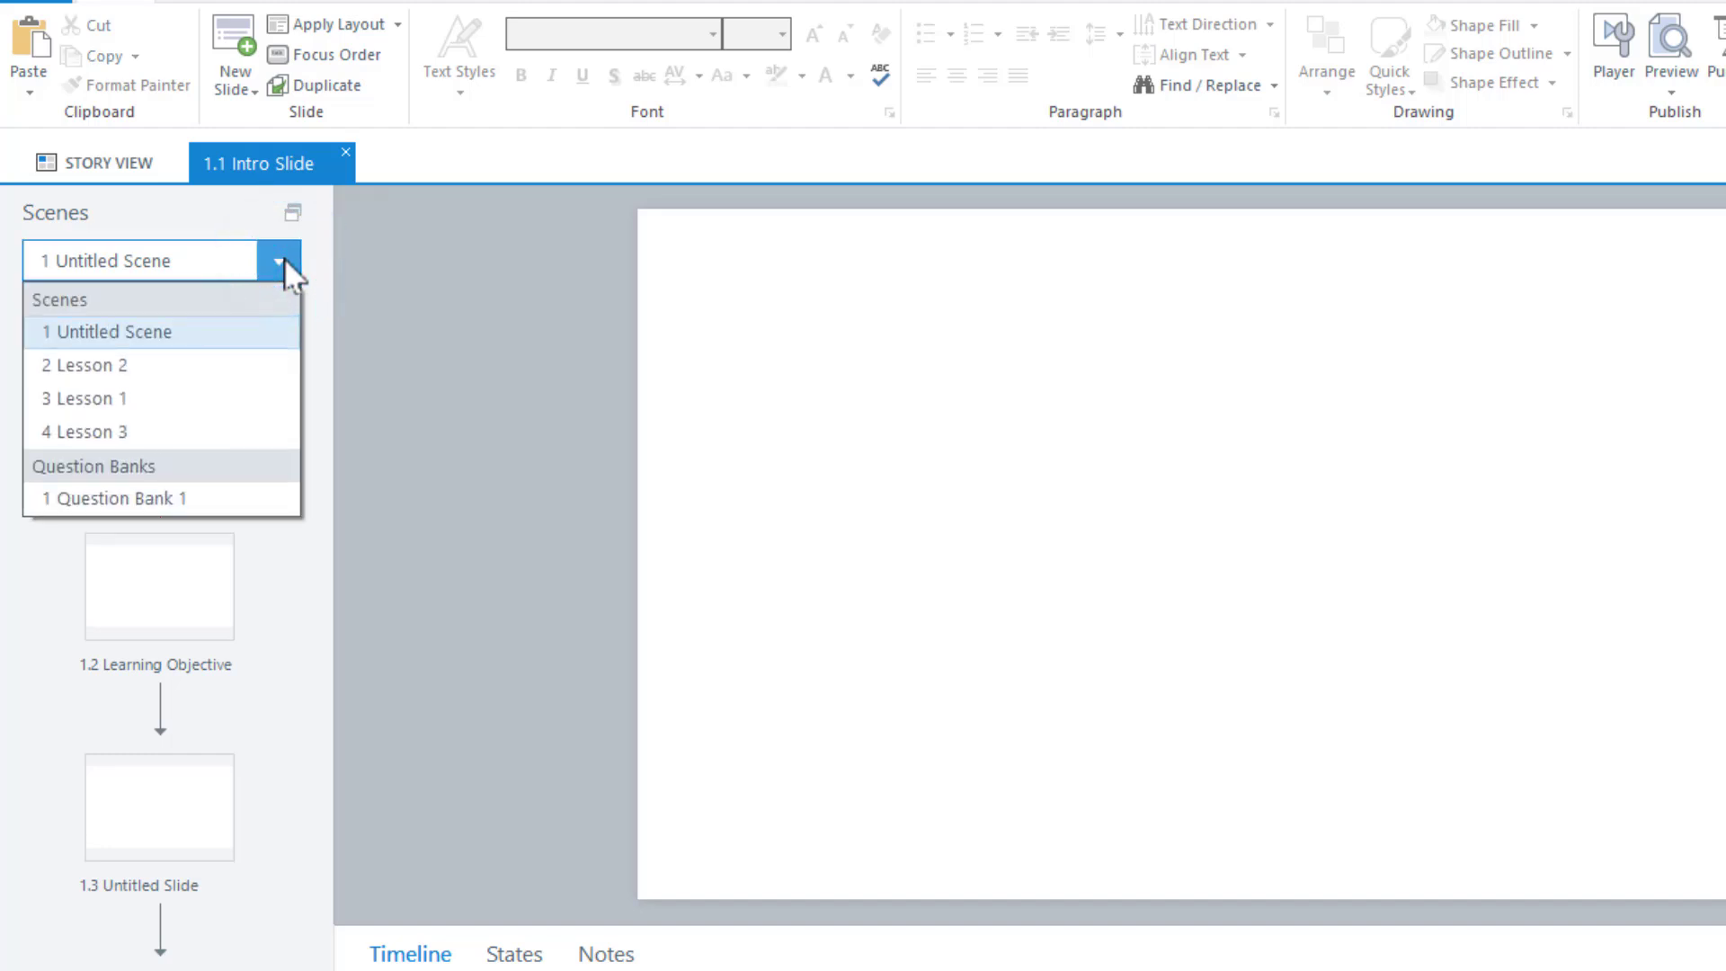
click(255, 364)
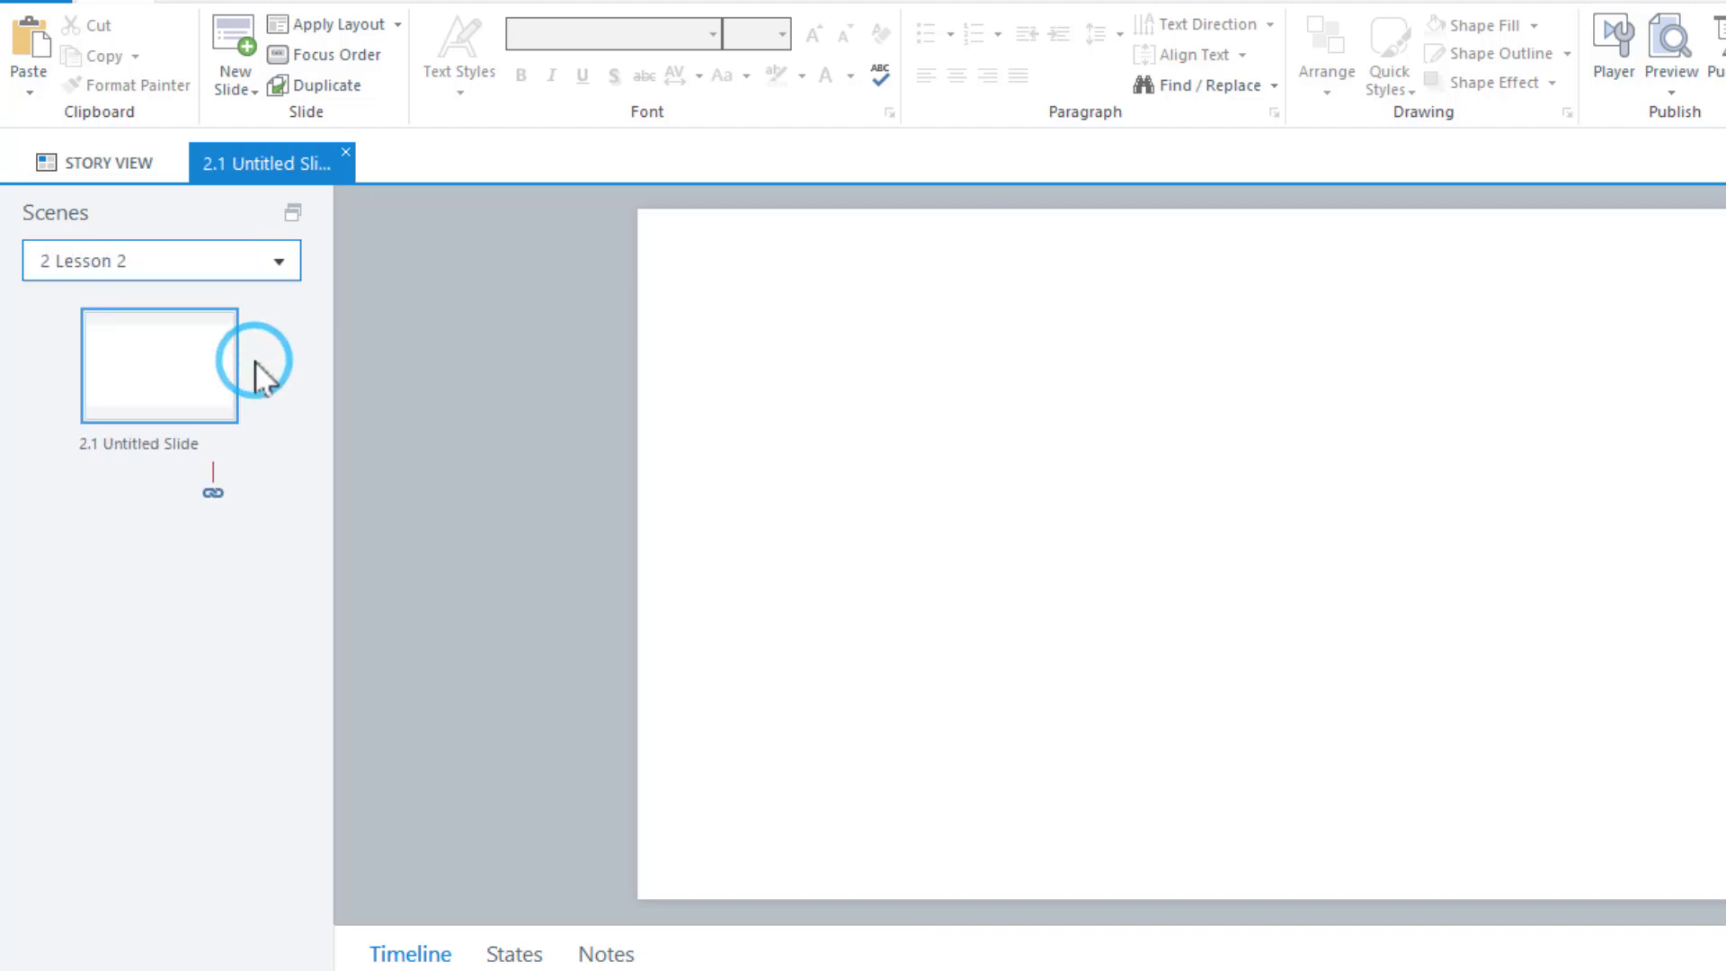
click(280, 262)
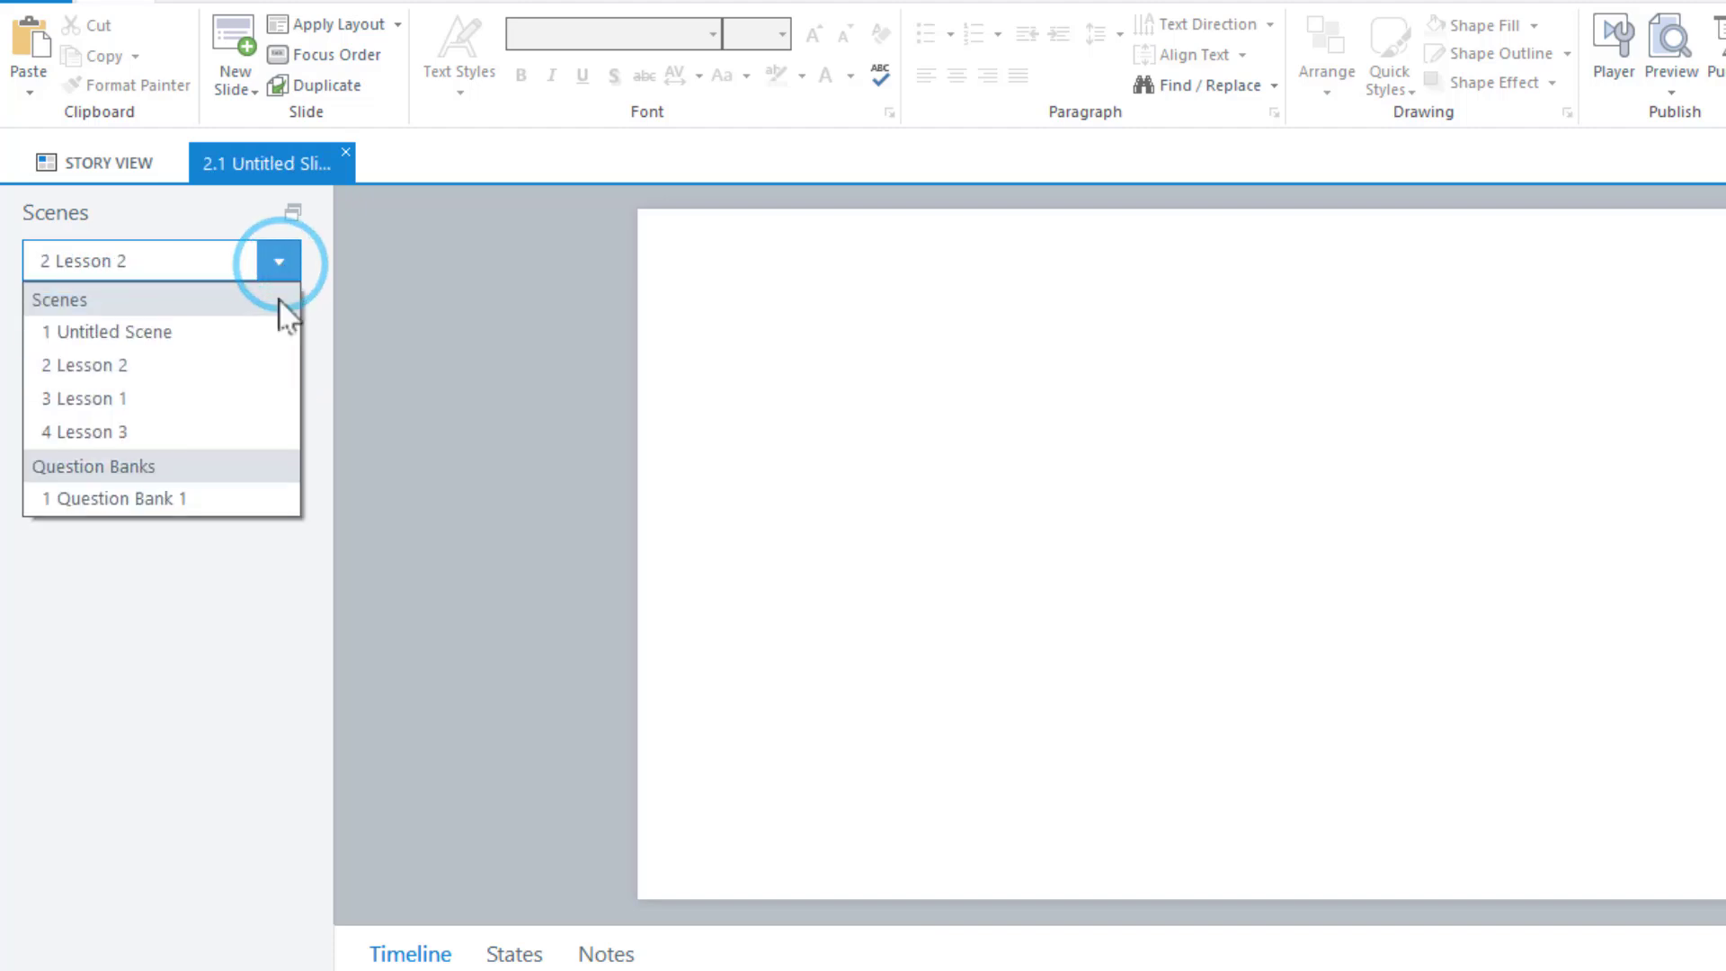
click(260, 397)
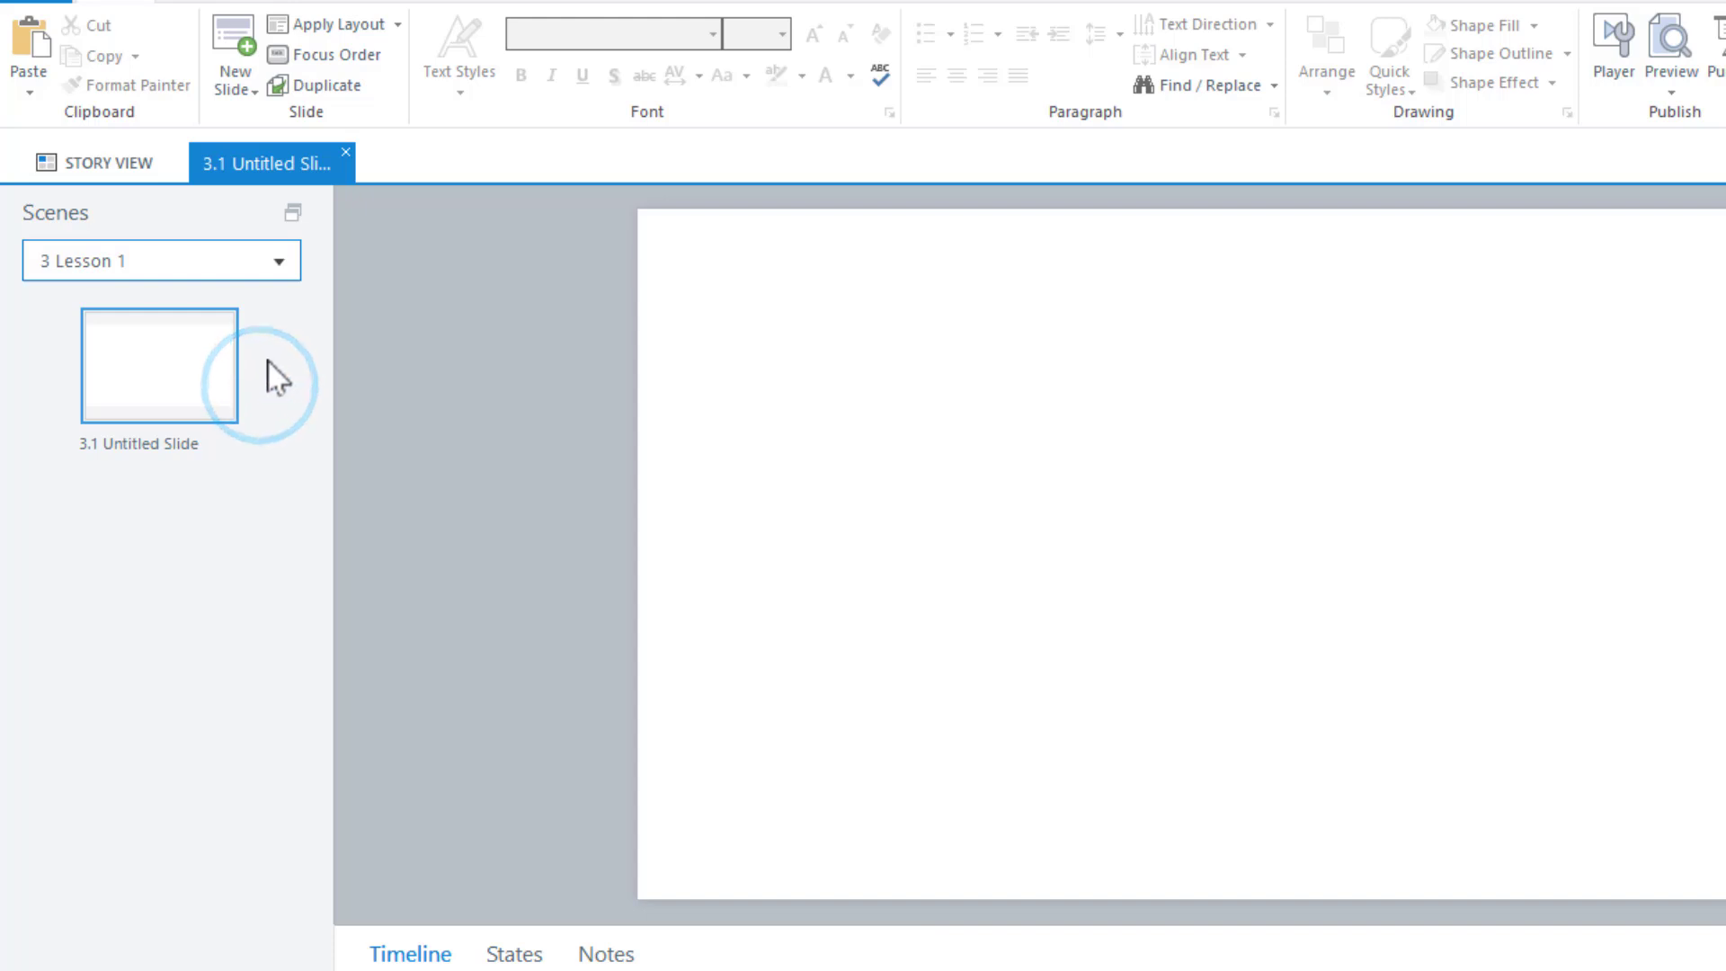
click(280, 261)
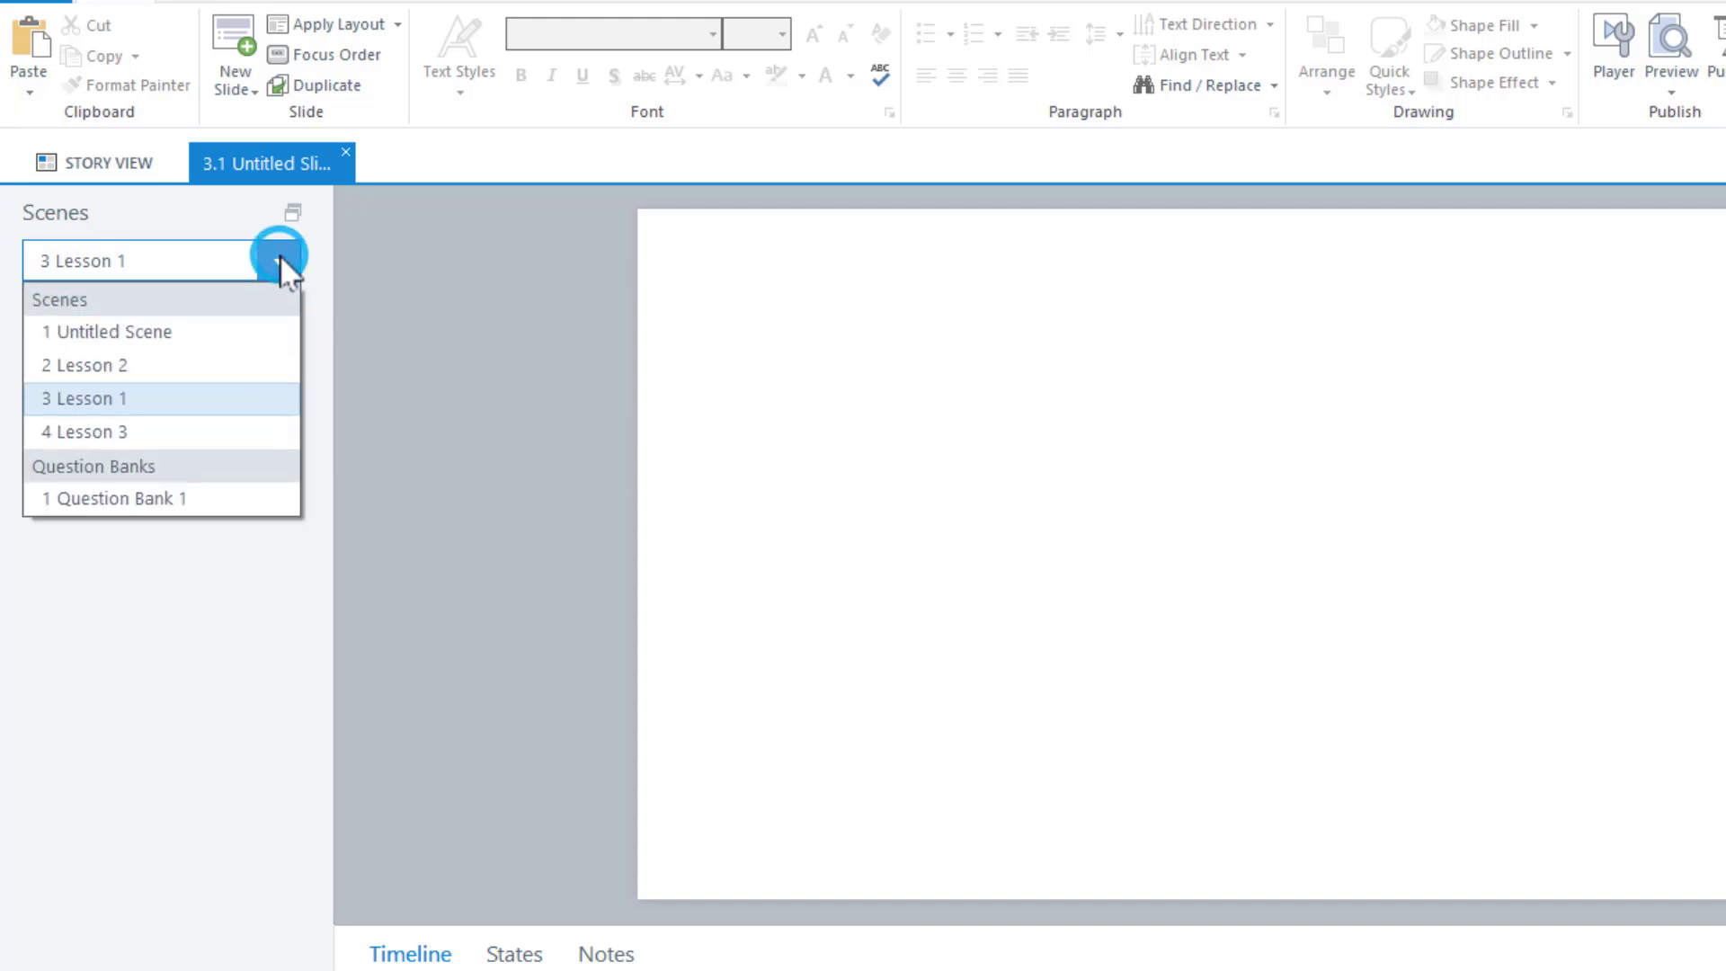
click(267, 333)
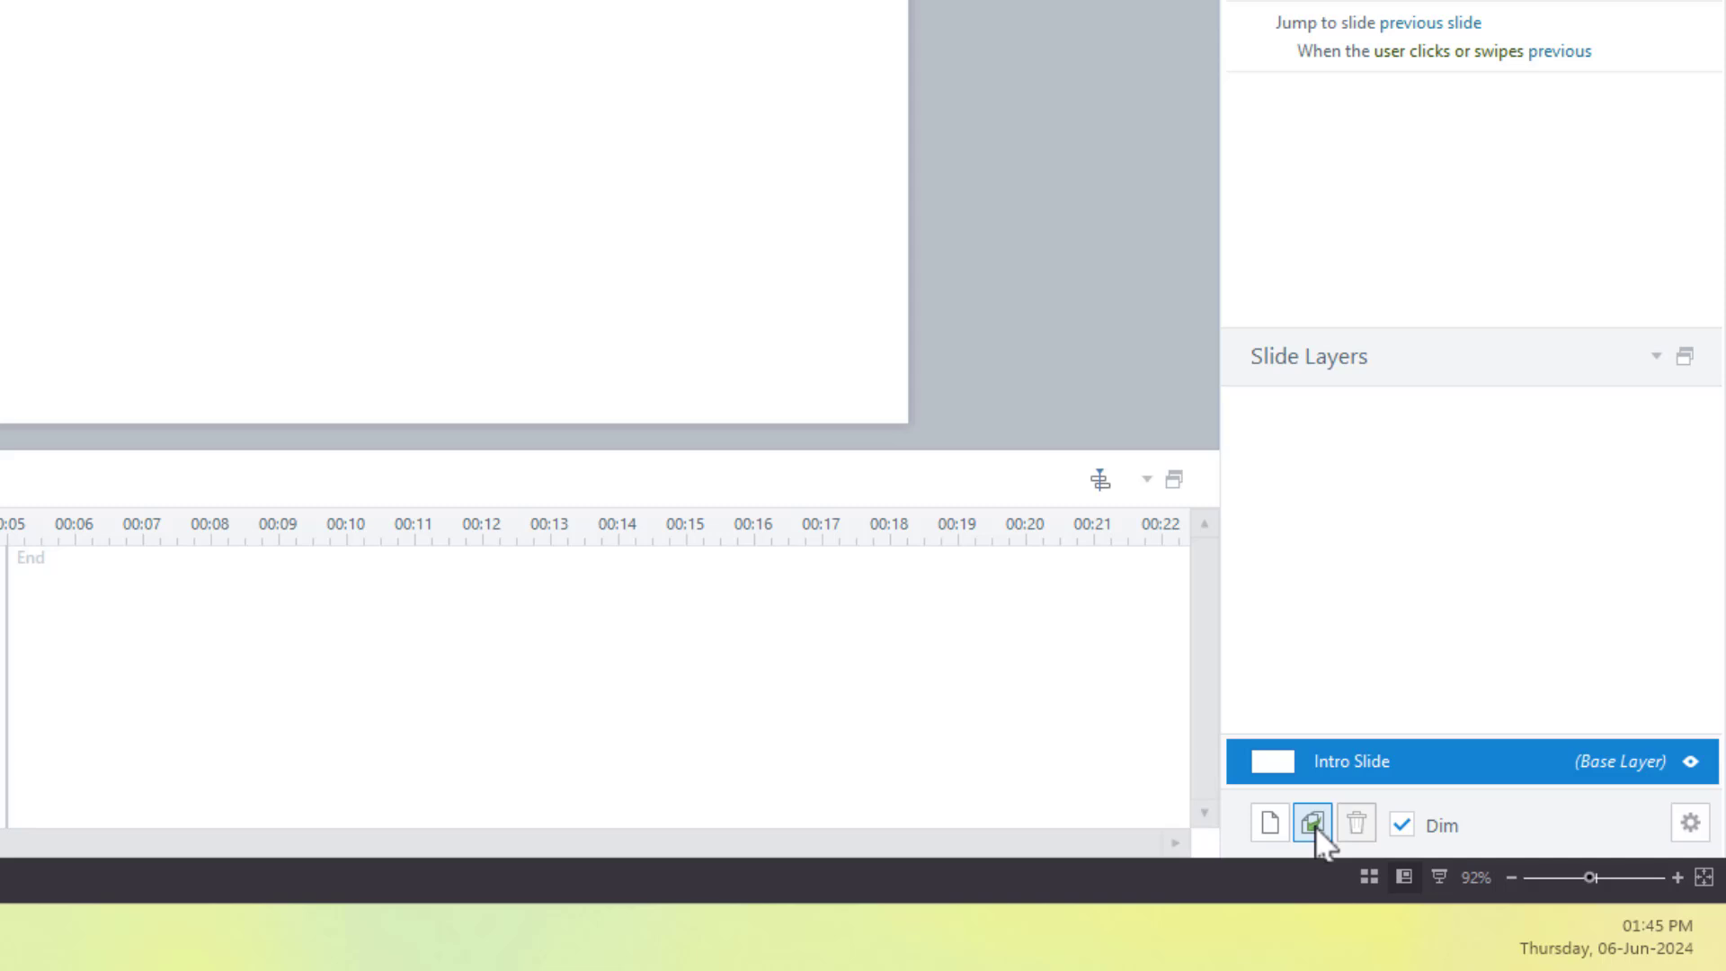
Add two new layers to the Intro Slide and duplicate the second one
click(1278, 825)
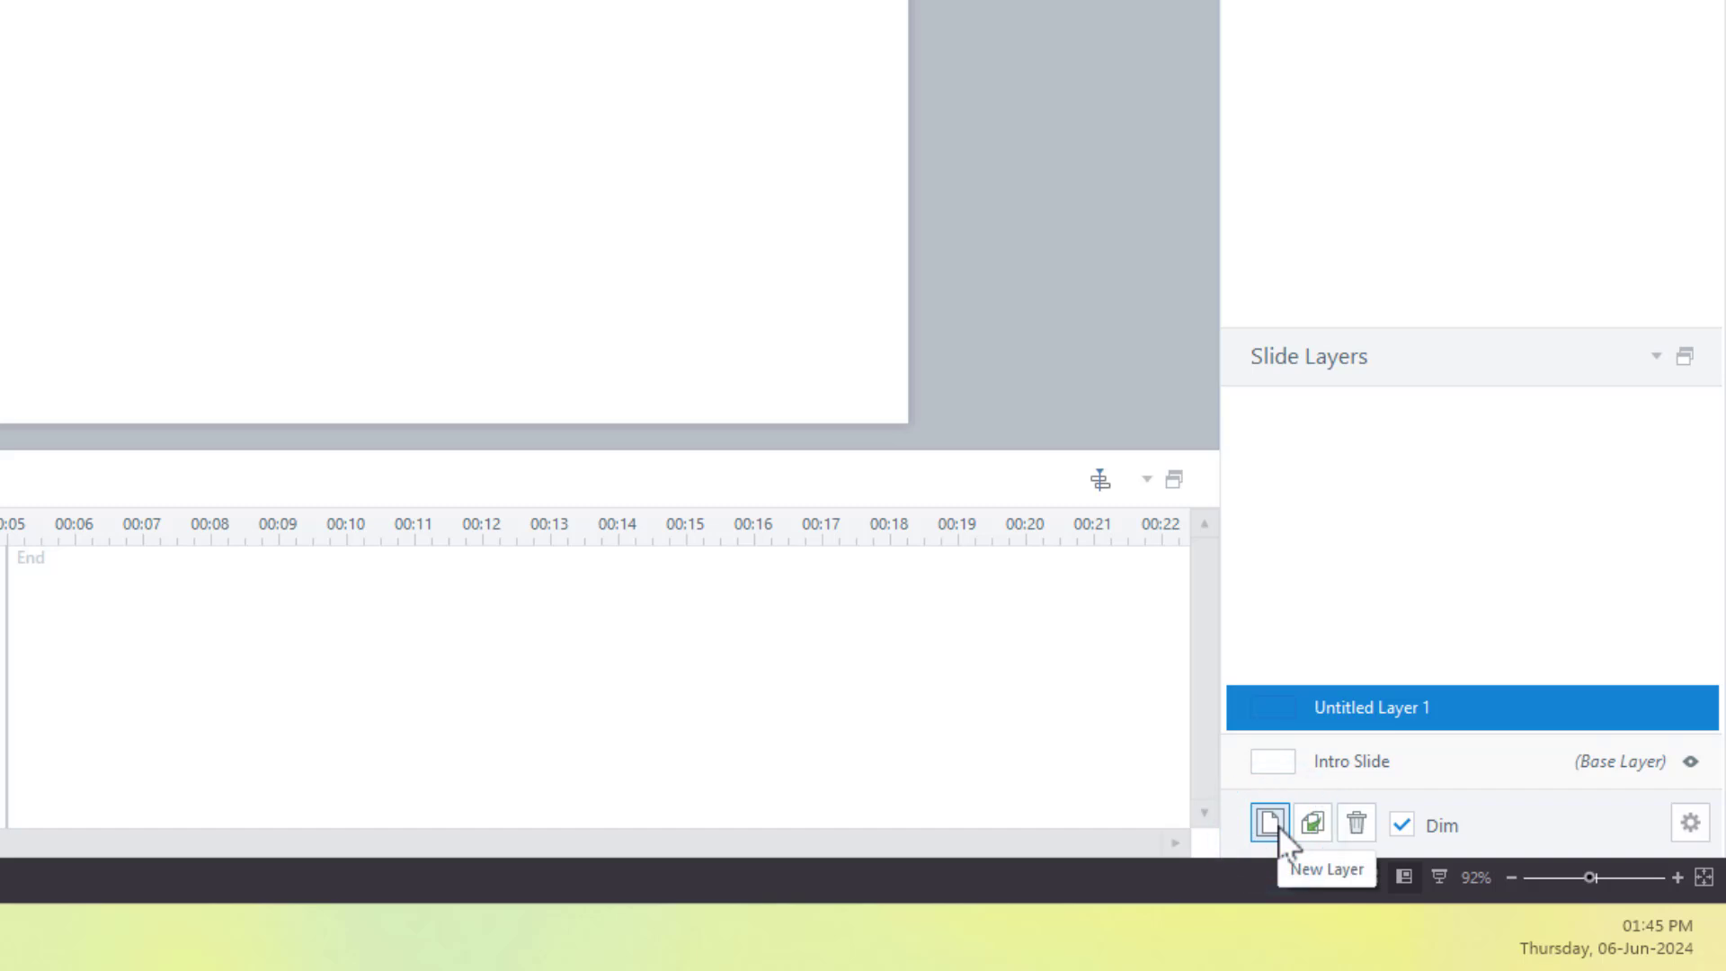
click(1278, 825)
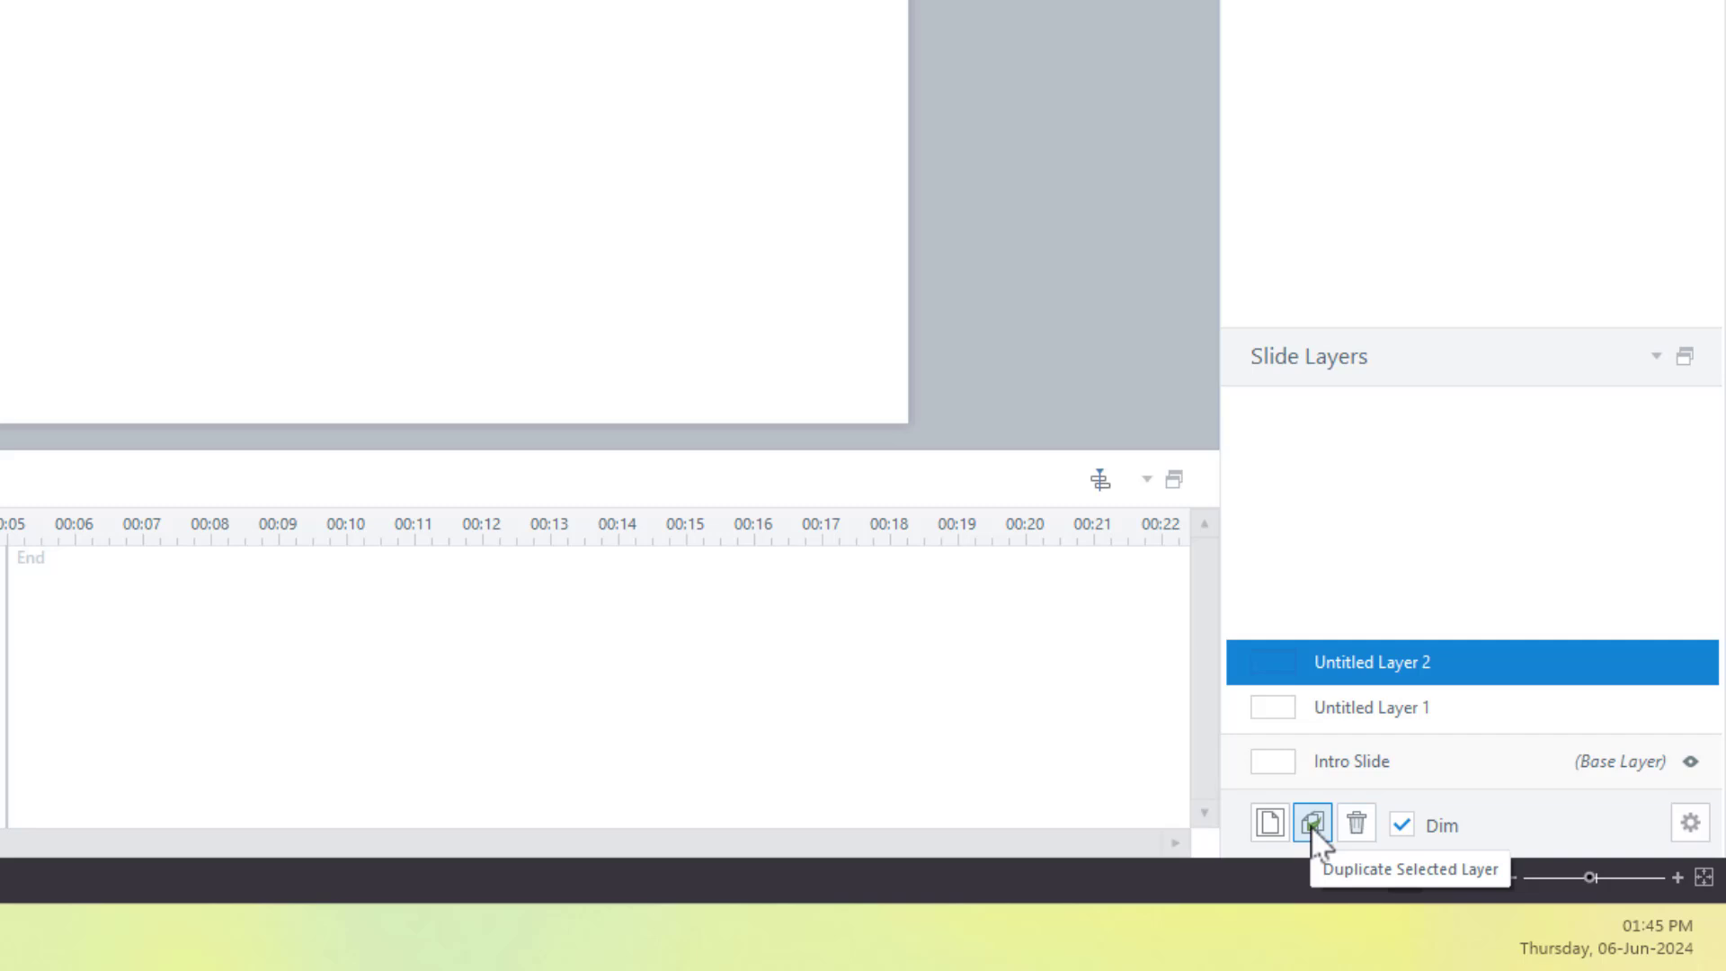
click(1311, 825)
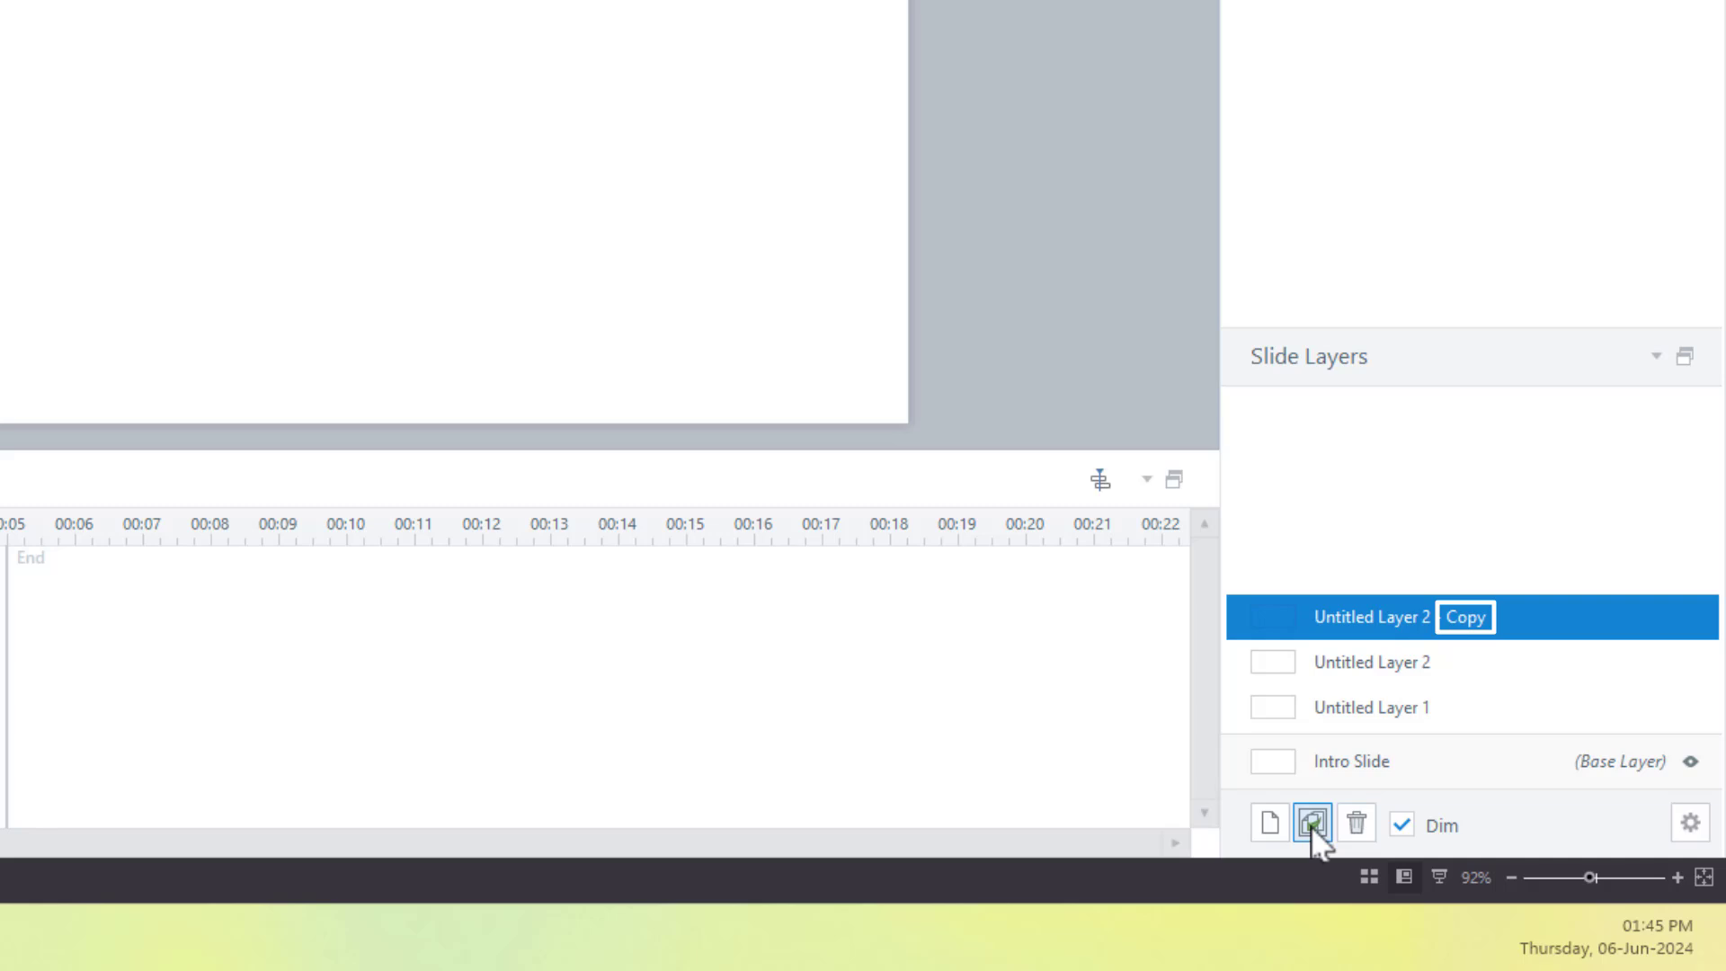
key(Return)
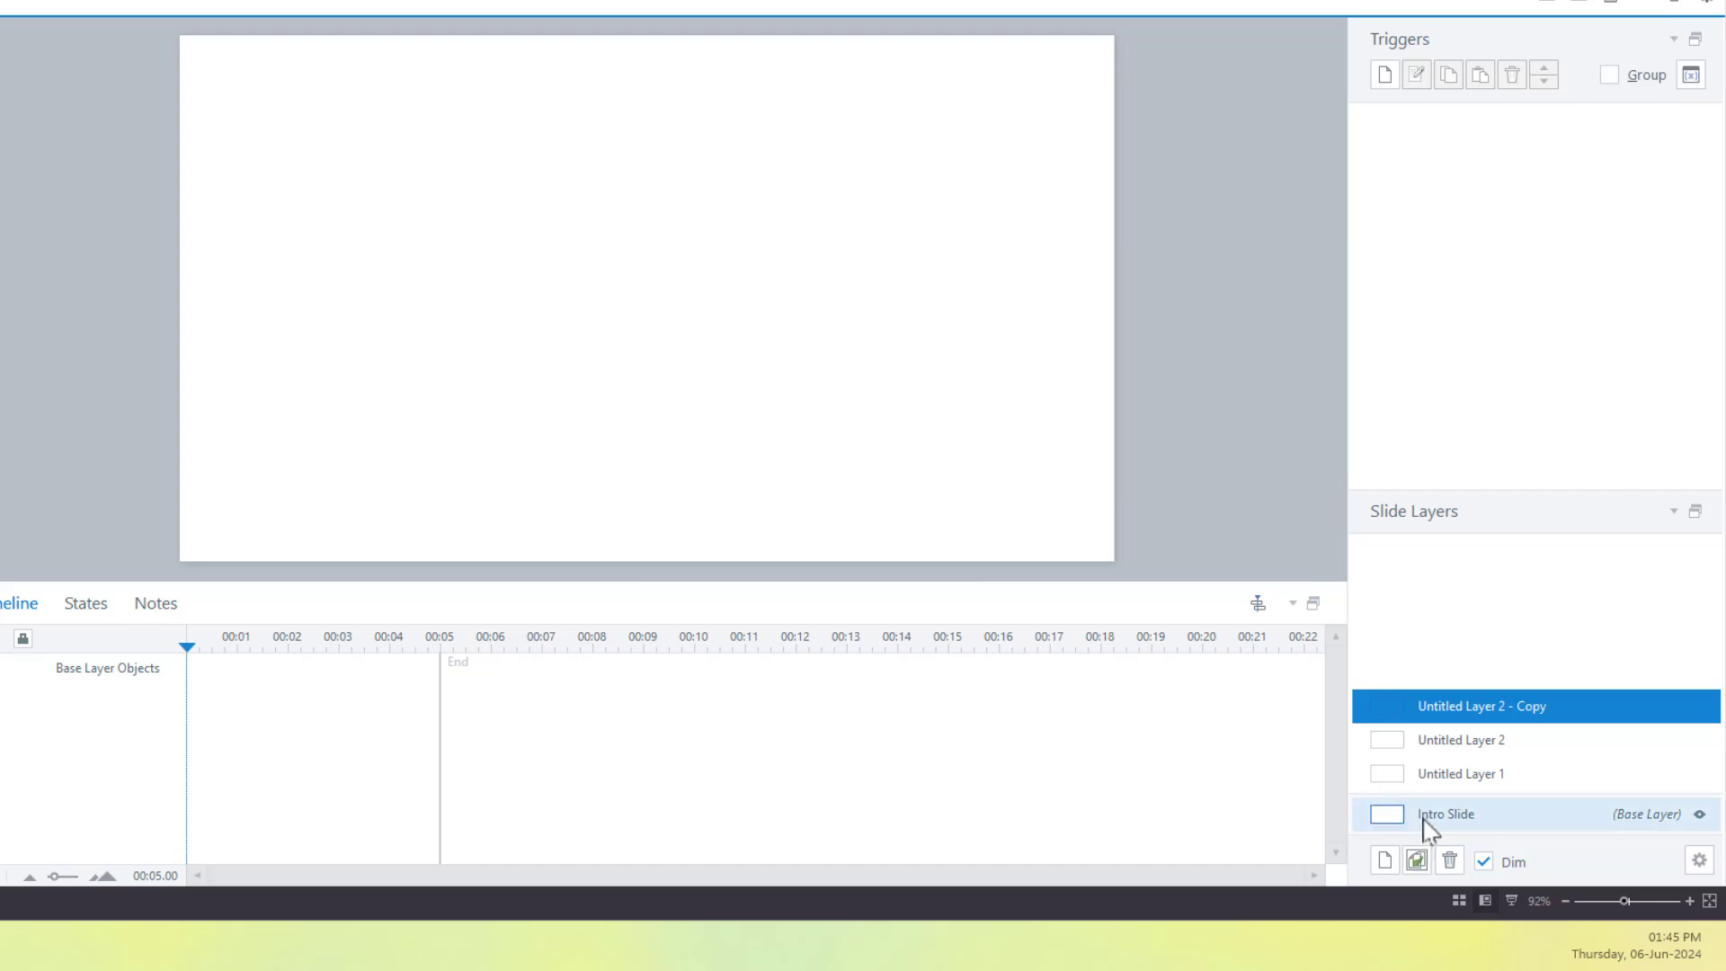
Insert a text box reading "Base Layer" on the Intro Slide's base layer
click(1428, 814)
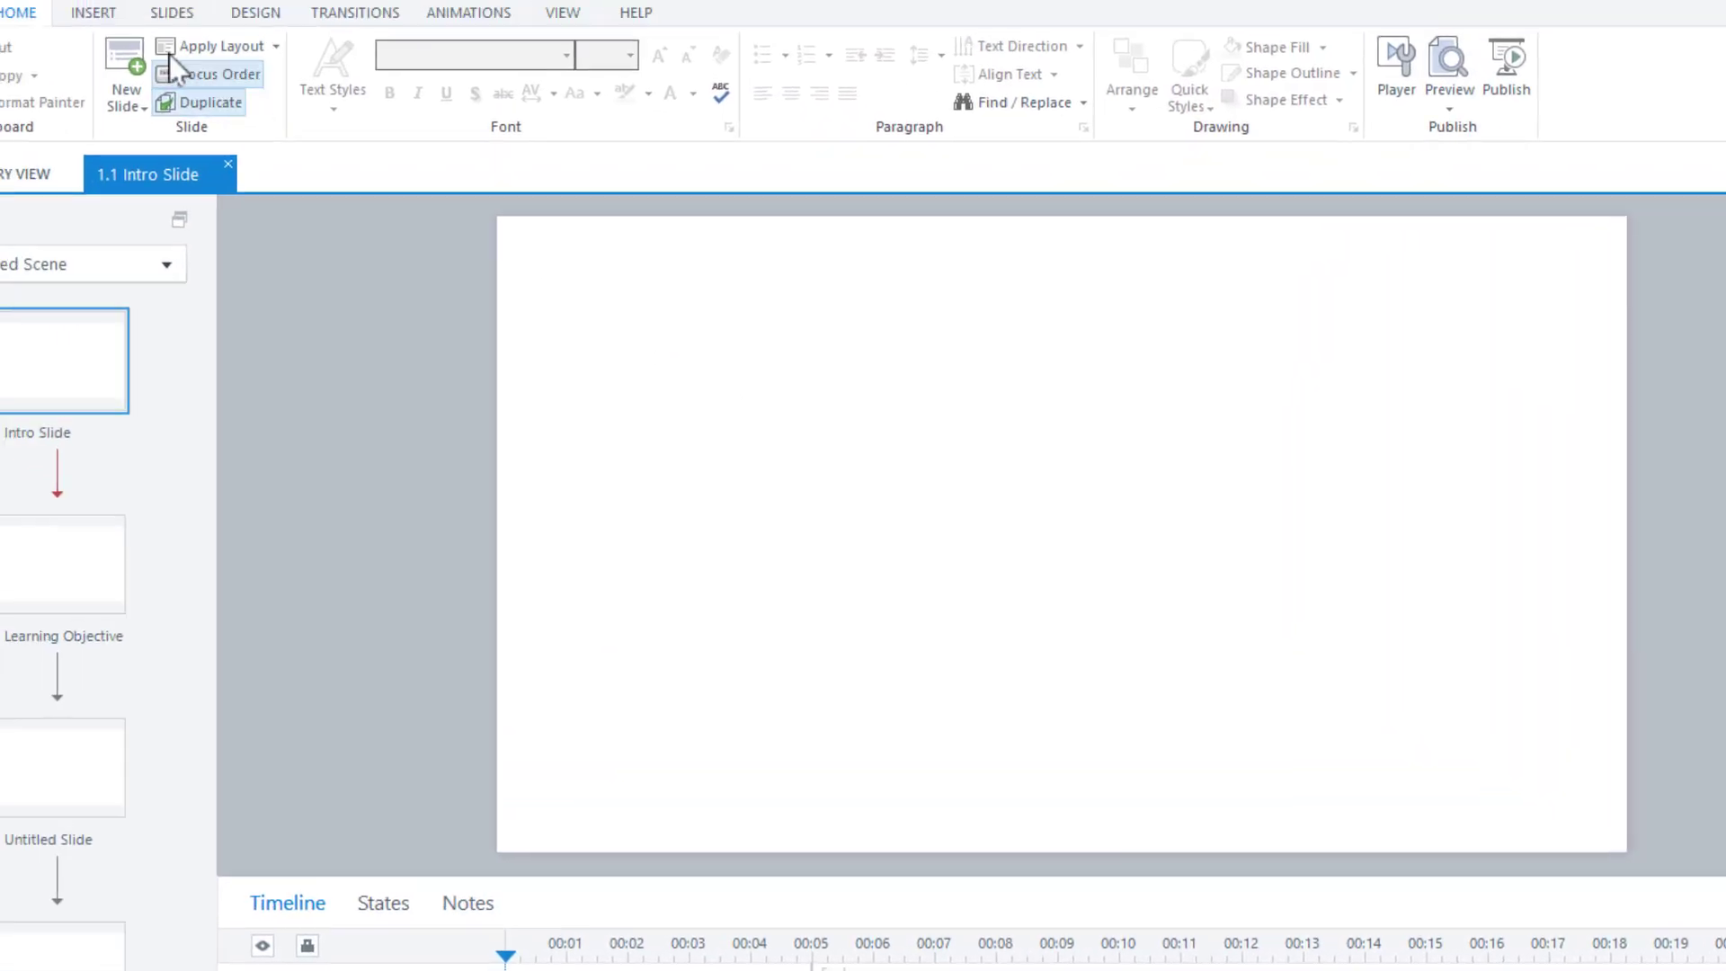
click(159, 51)
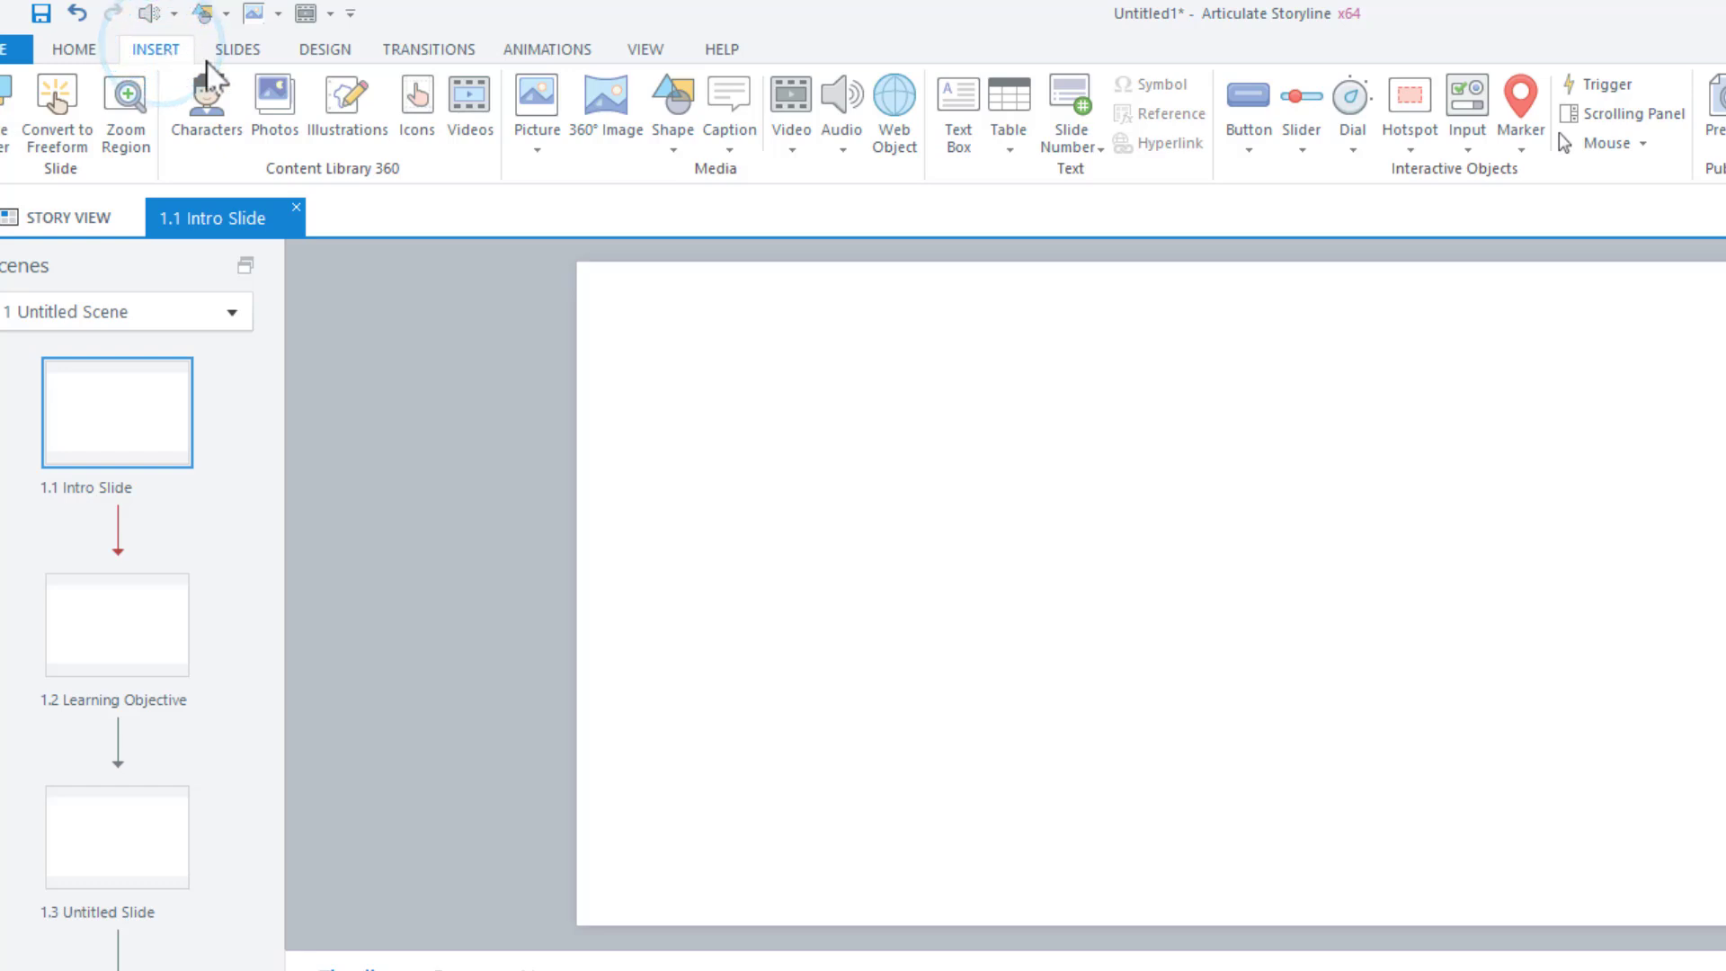
click(958, 139)
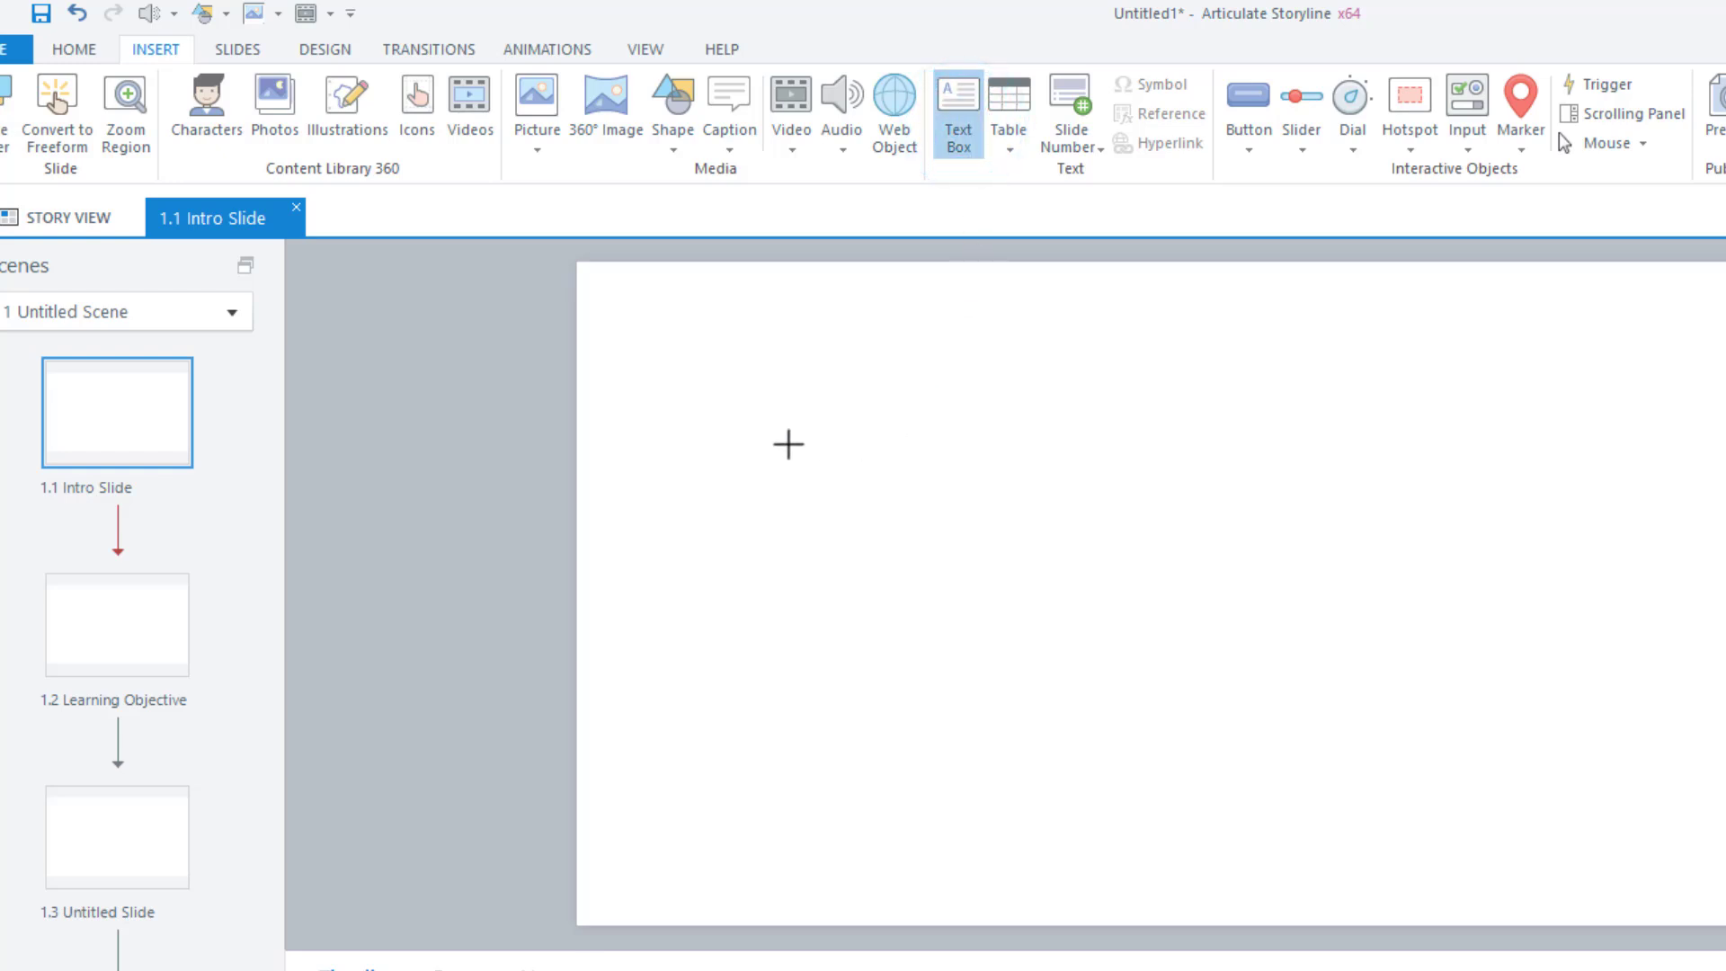
click(788, 443)
text(Bas)
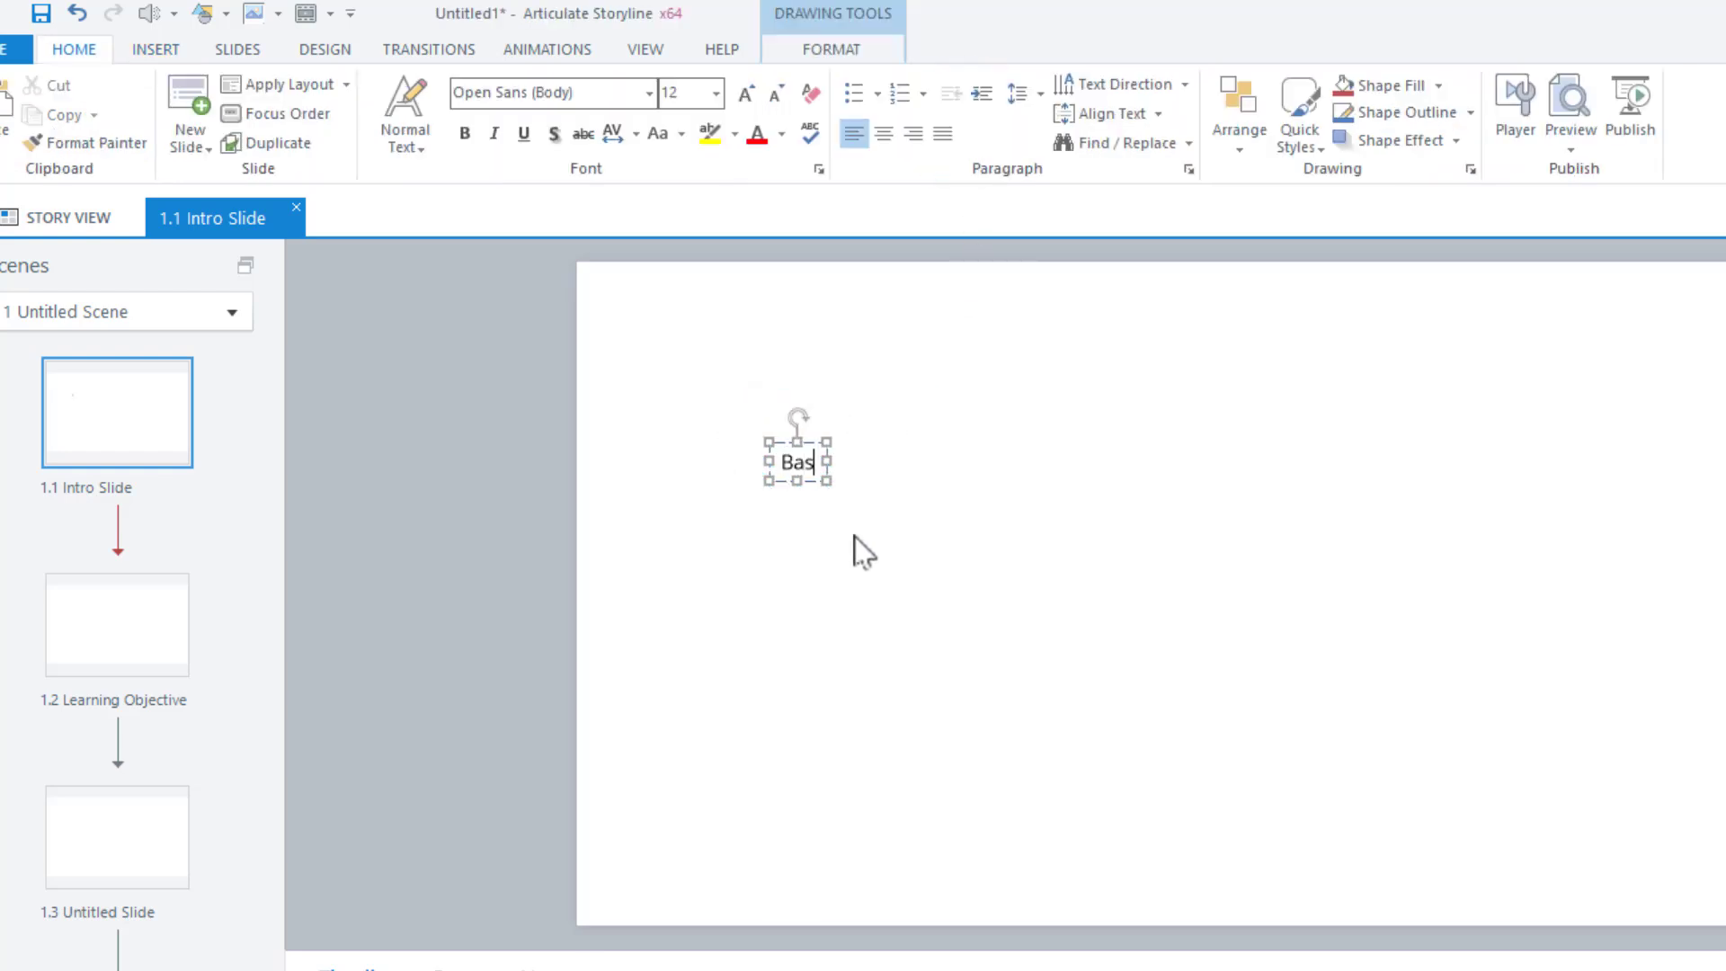
text(e Layer)
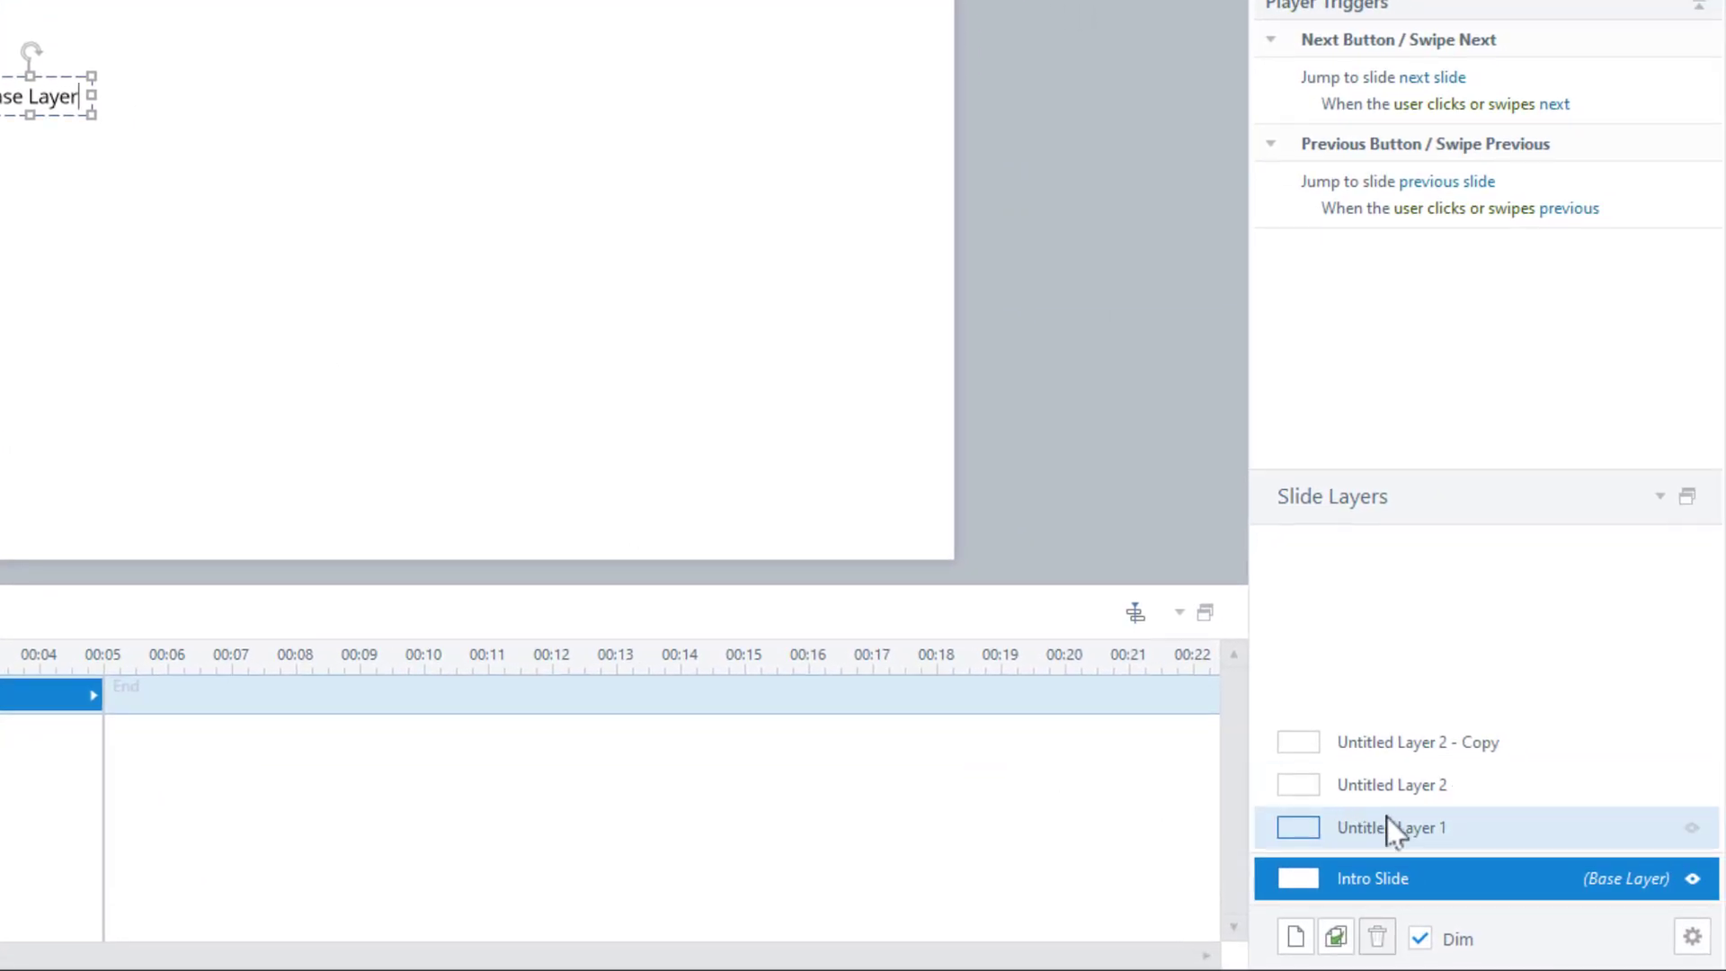
Insert a text box reading "Layer 1" on Untitled Layer 1, just beside and below the base layer text
click(1386, 816)
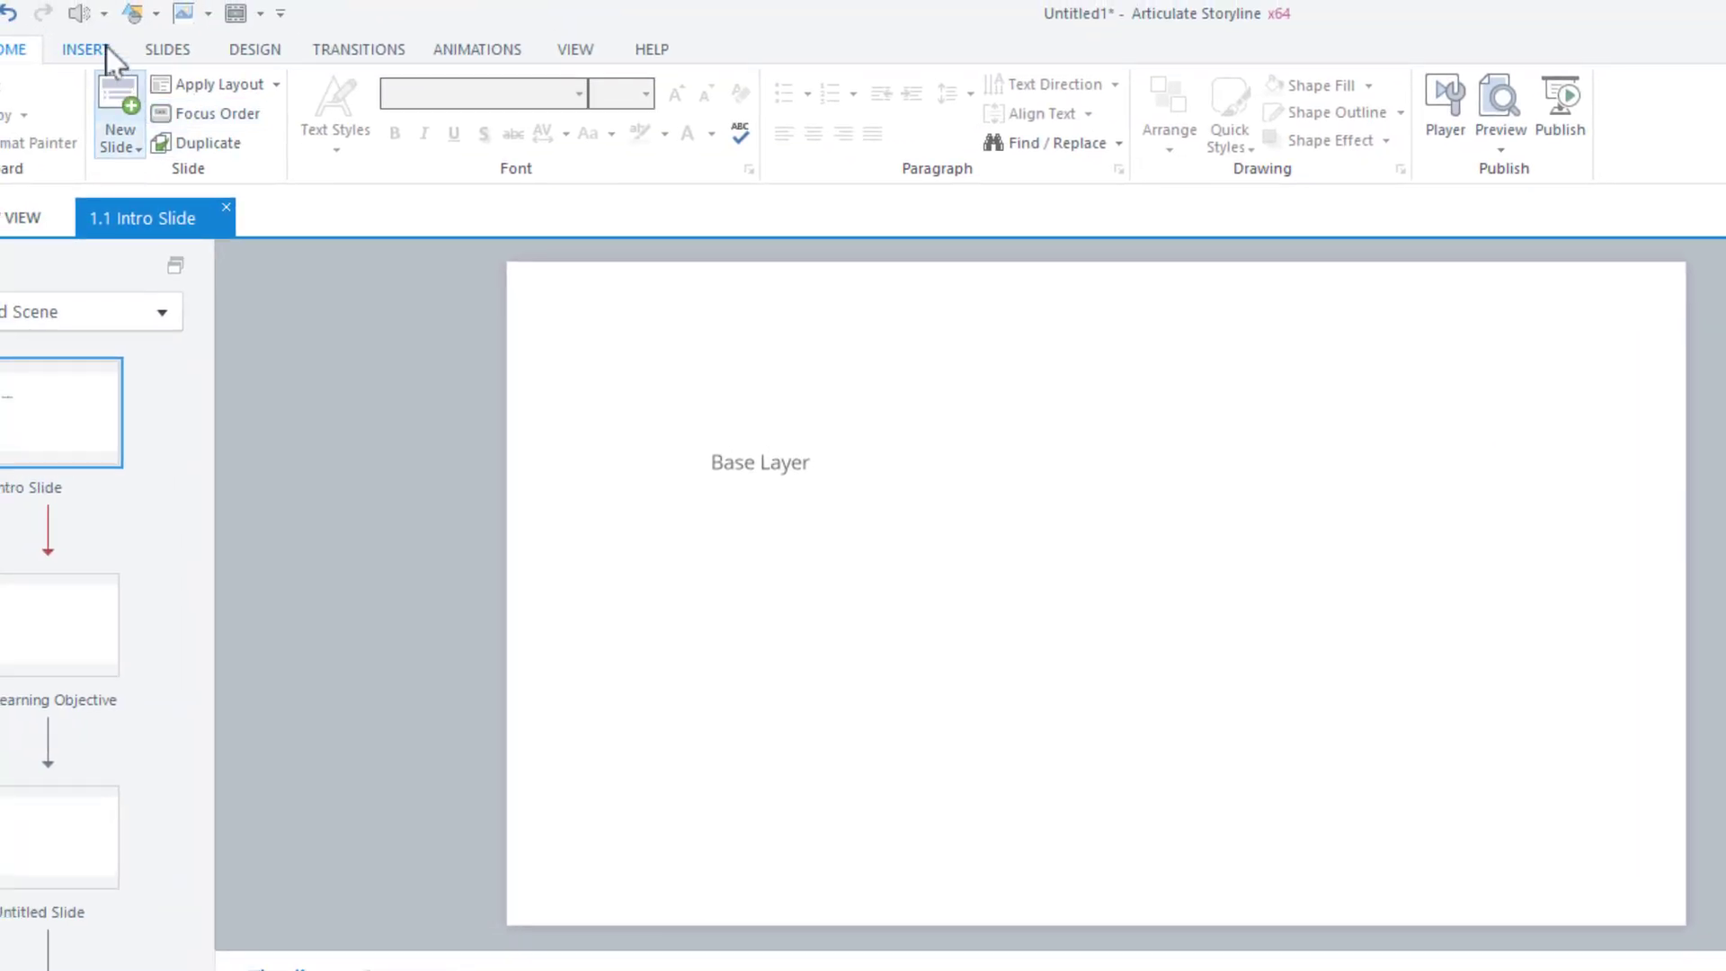
click(85, 50)
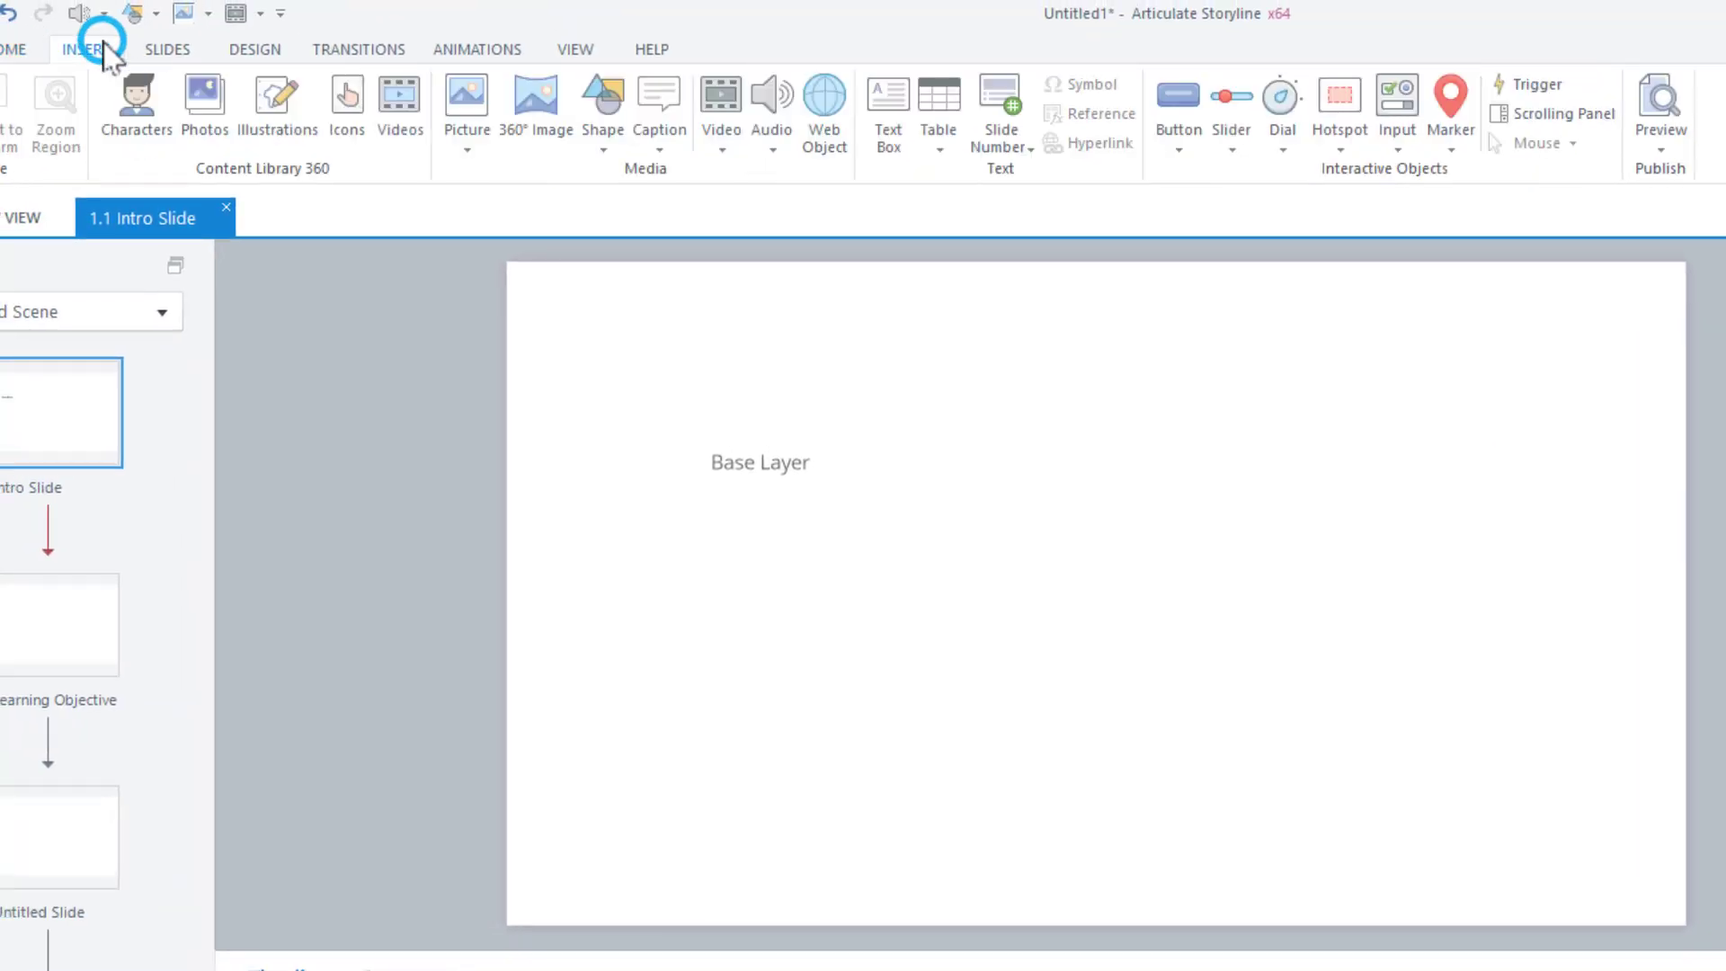
click(890, 126)
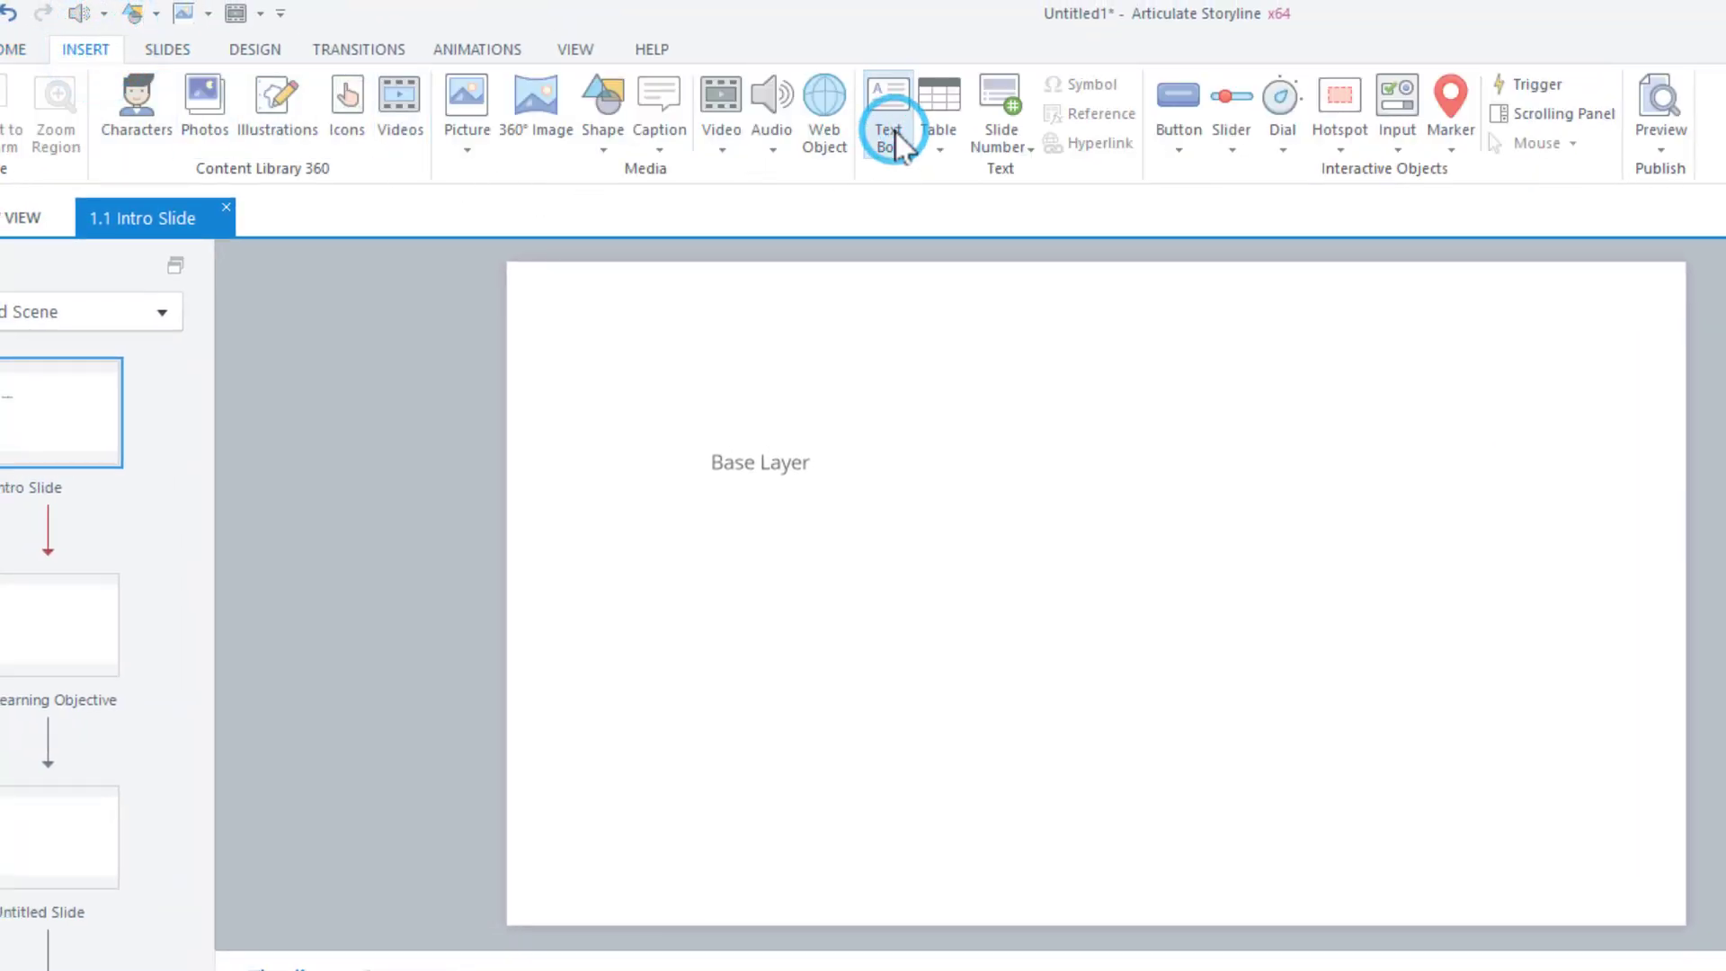
click(901, 491)
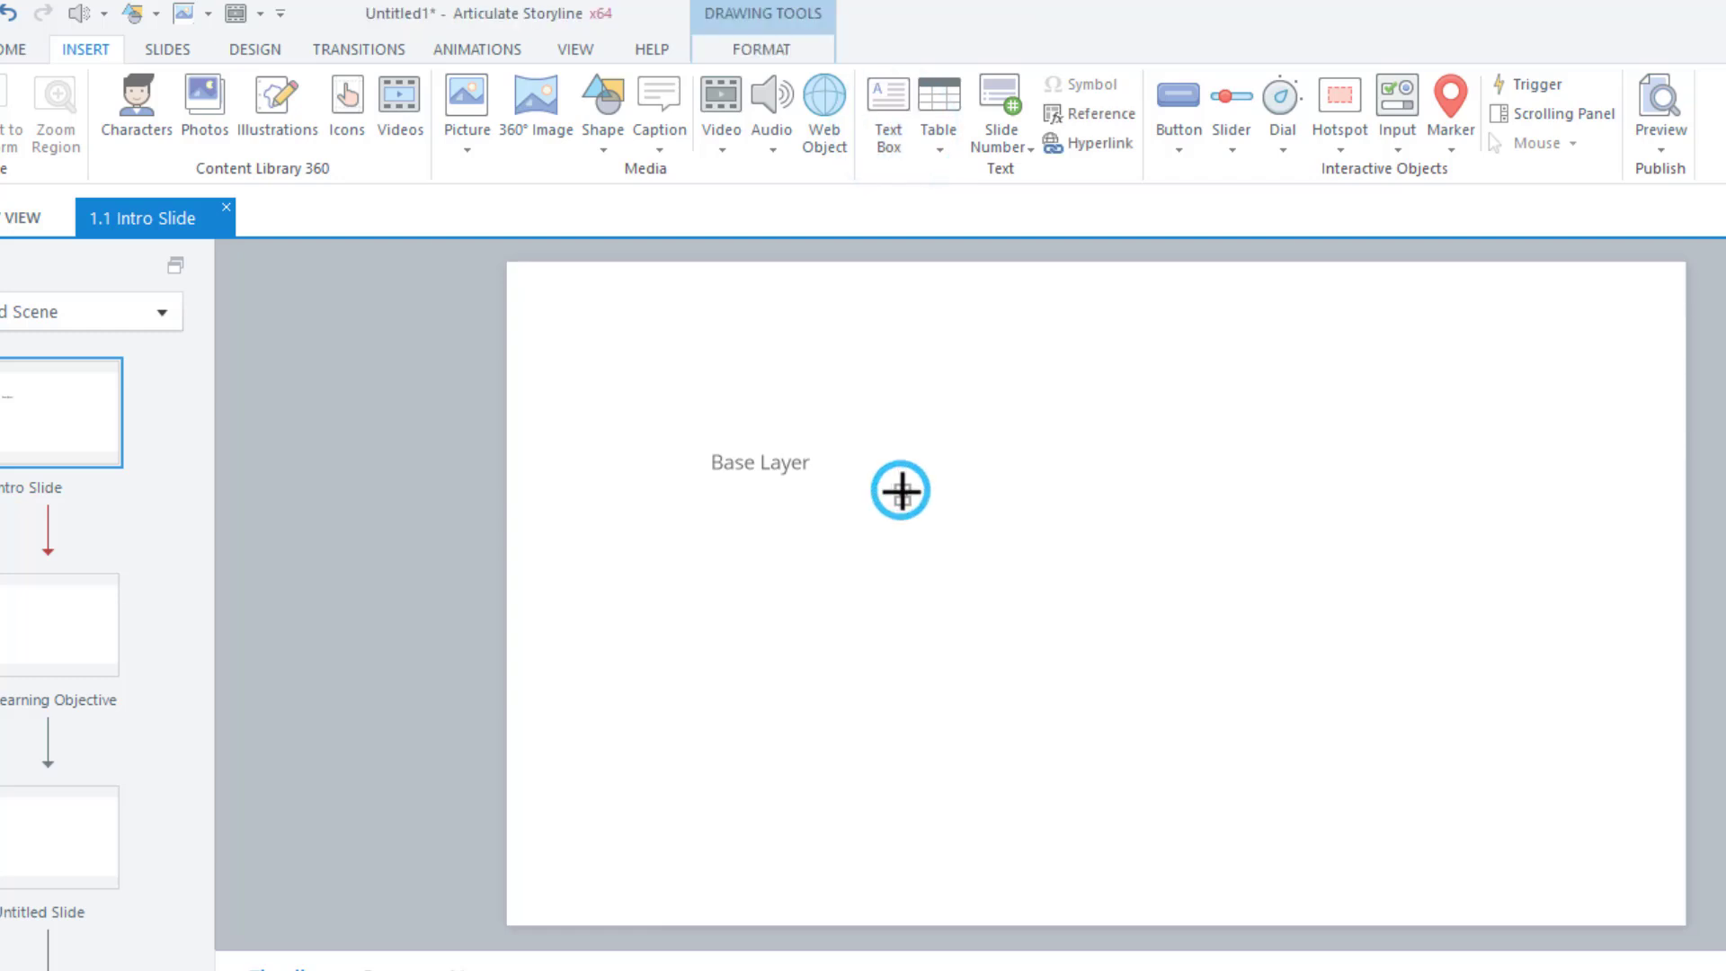
text(Layer 1)
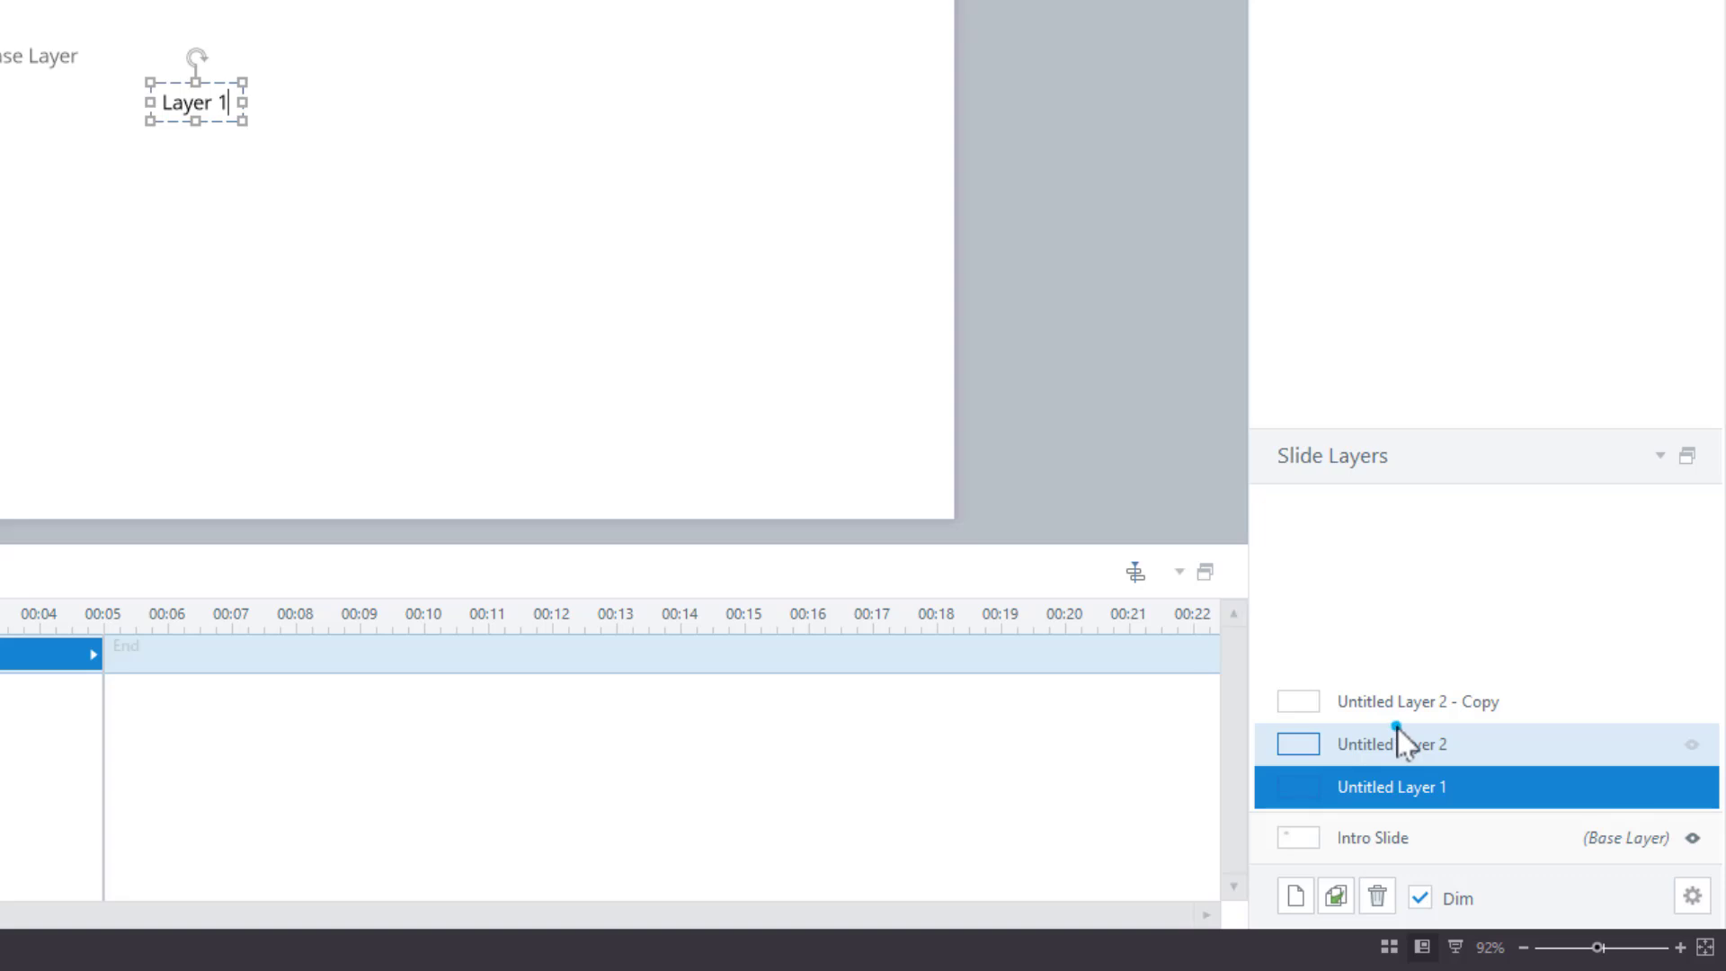
Insert a text box reading "Layer 2" on Untitled Layer 2, below and well to the right of the base layer text
click(1395, 726)
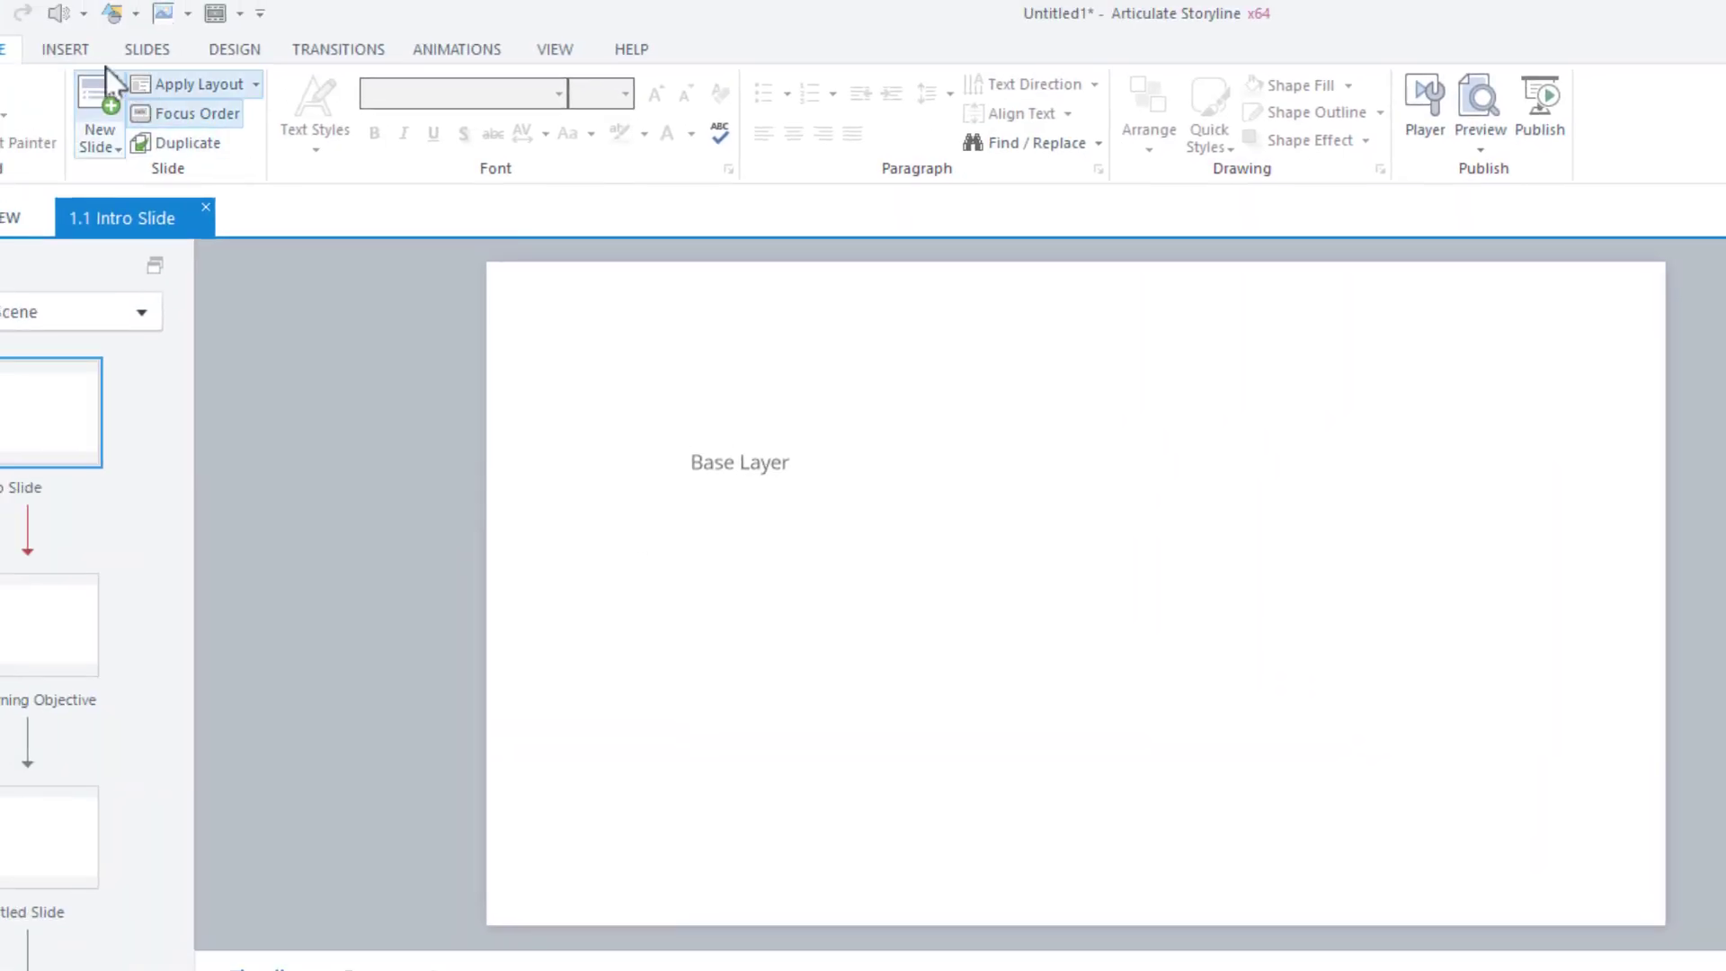
click(68, 49)
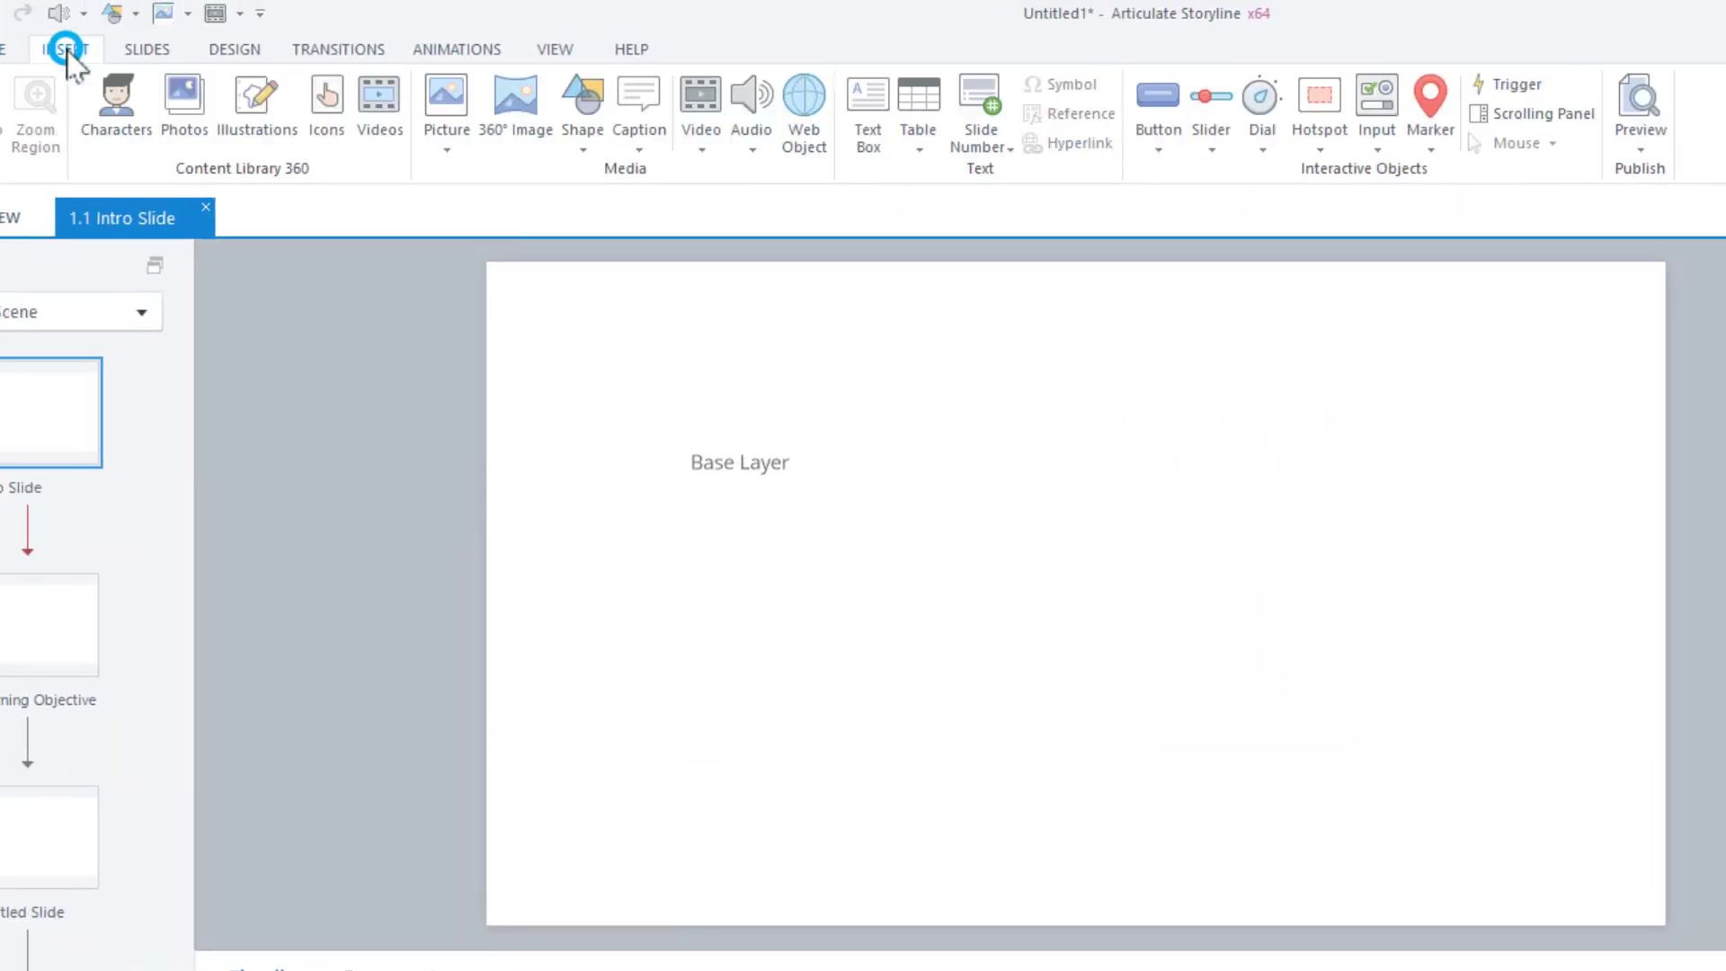
click(864, 126)
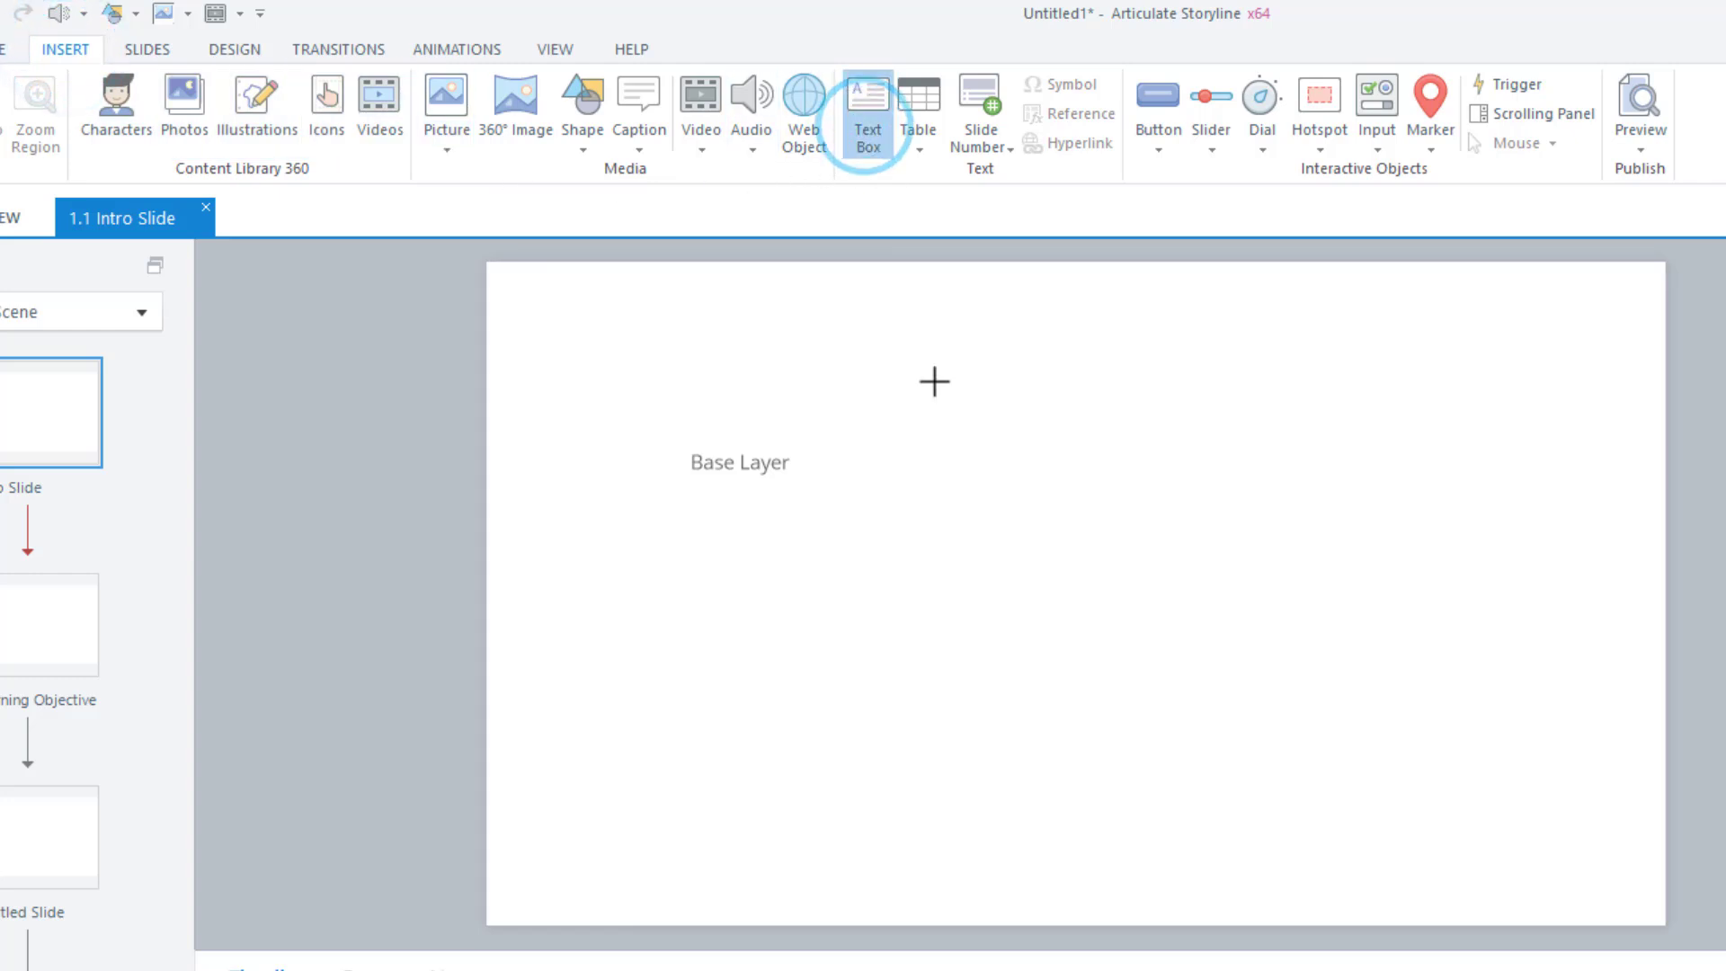
click(1057, 521)
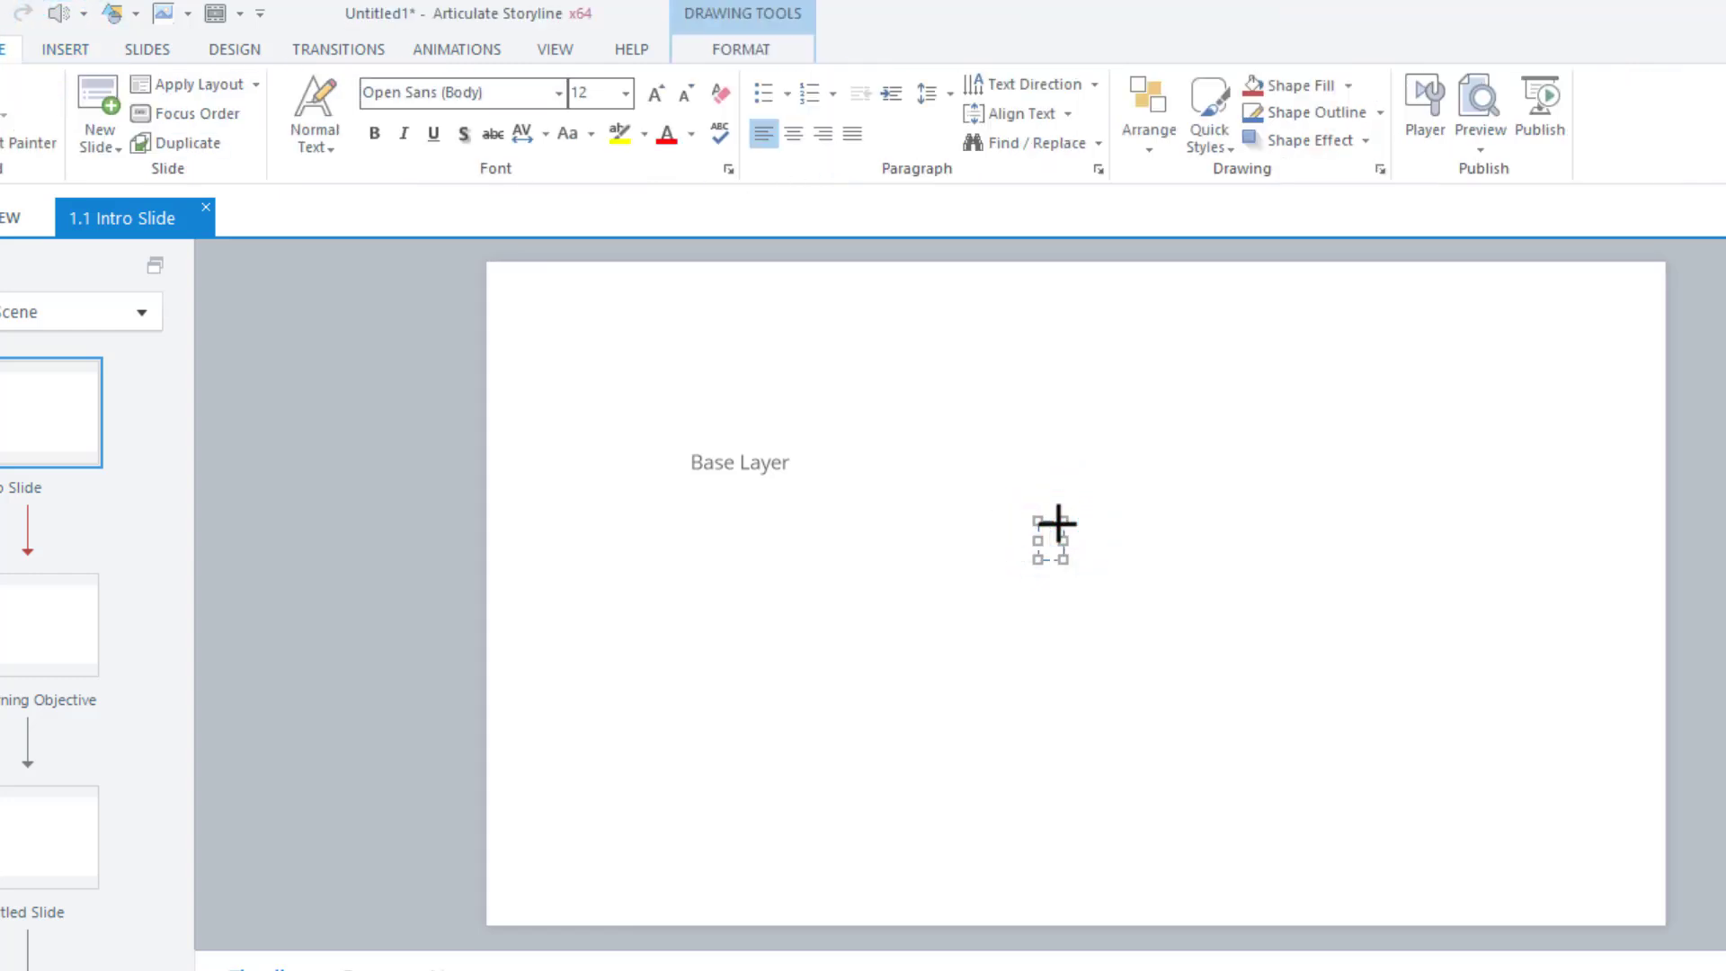
text(Layer)
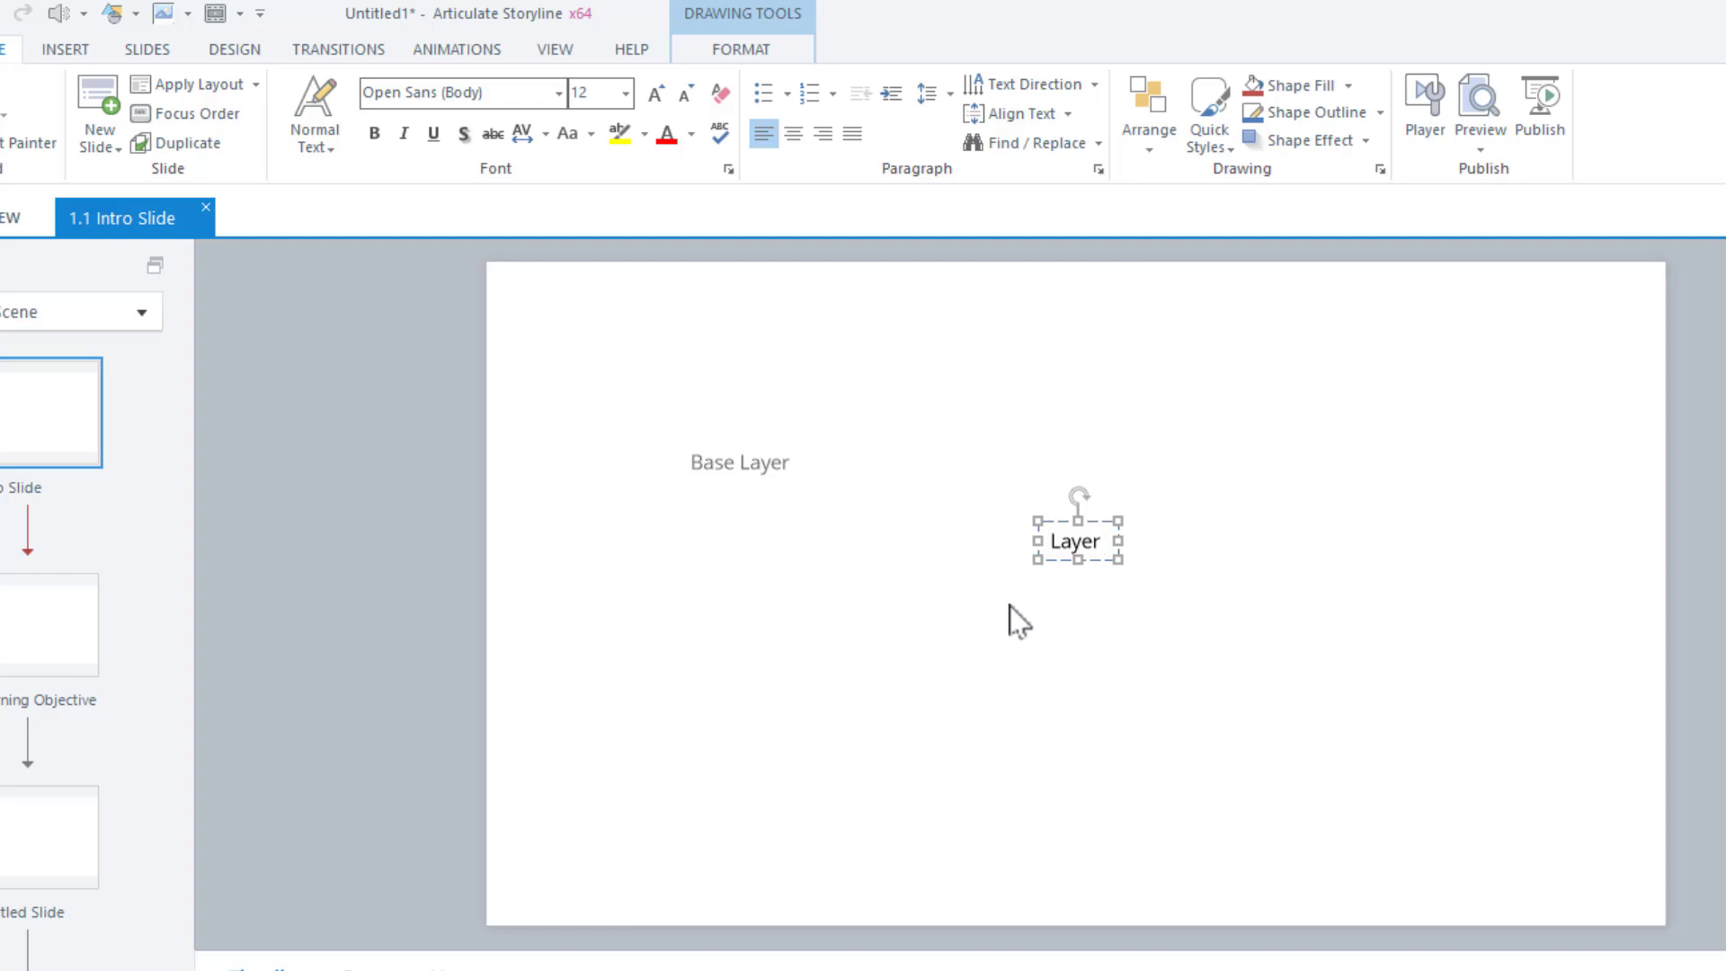
text( 2)
click(1009, 620)
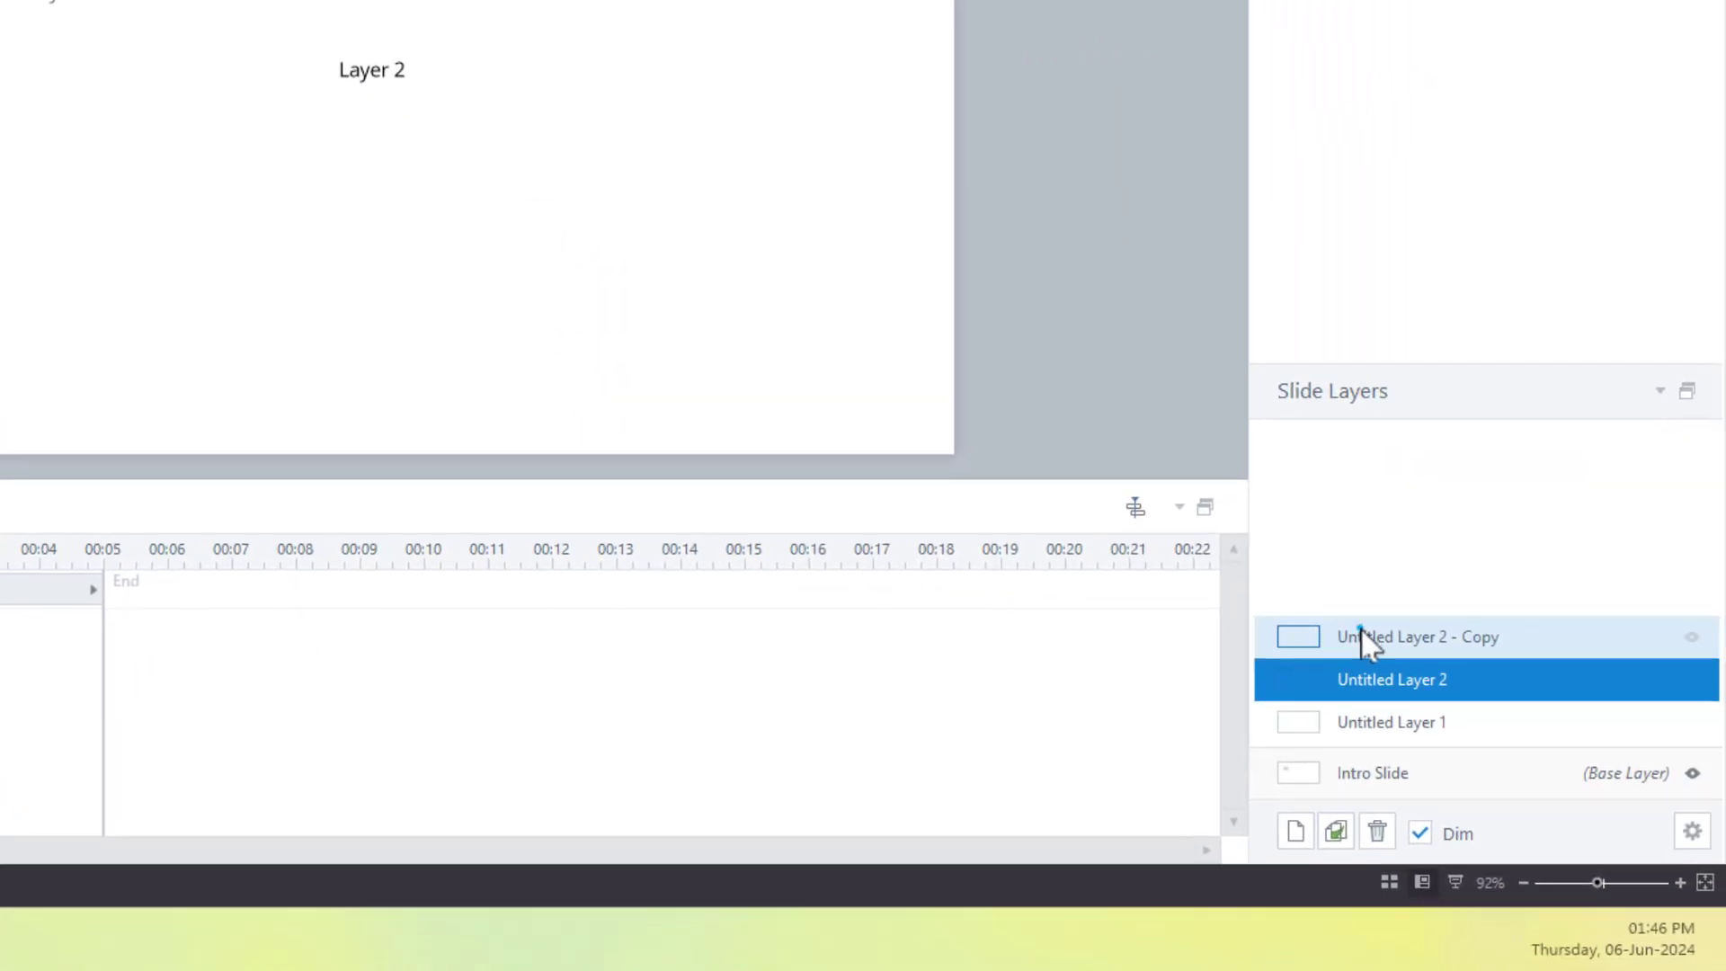
Insert a text box reading "Layer 2 Copy" near the slide's centre on the layer Untitled Layer 2 - Copy
click(1360, 636)
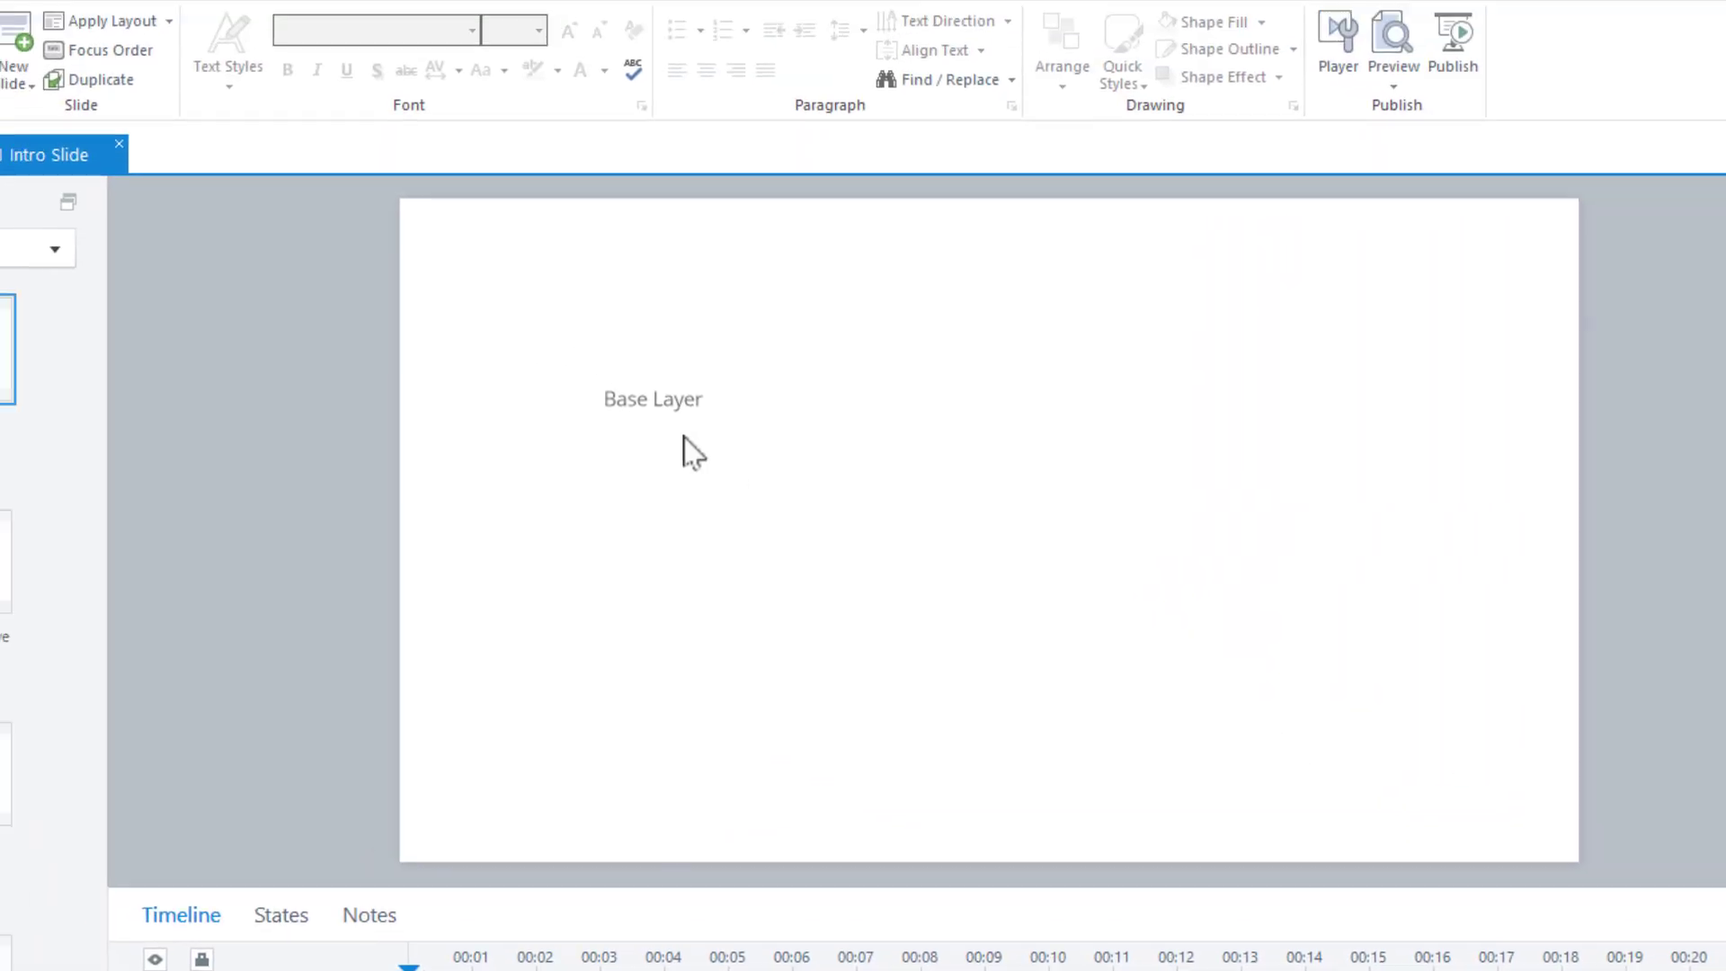
click(75, 49)
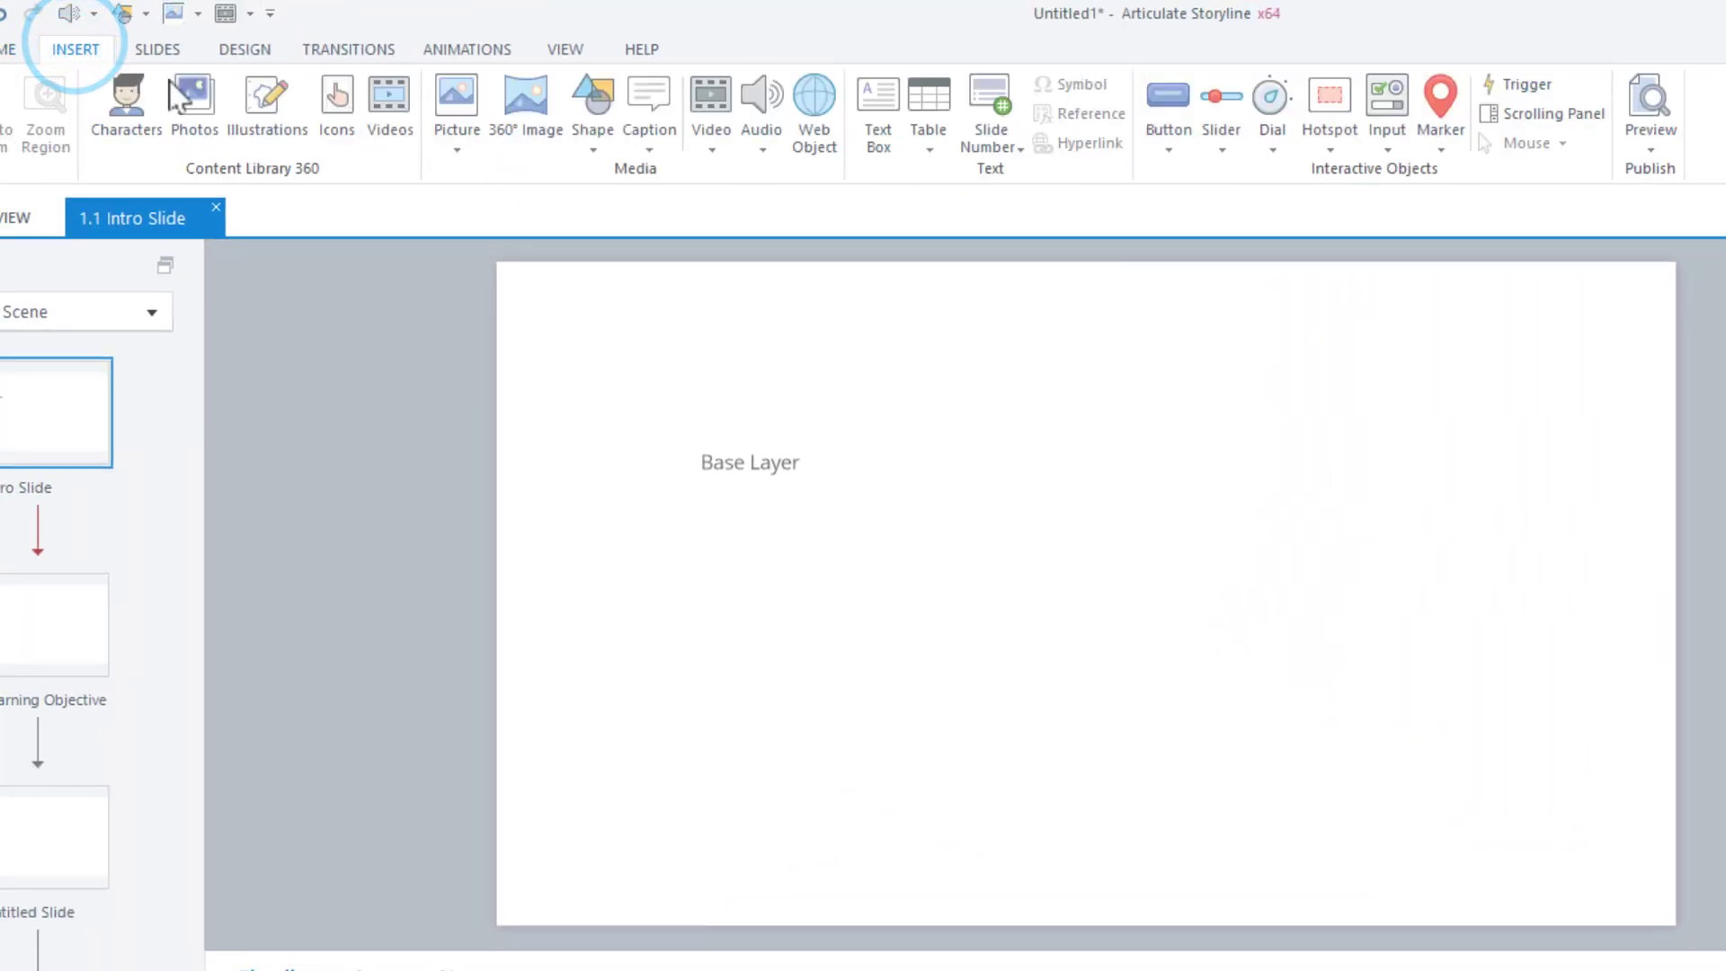
click(881, 110)
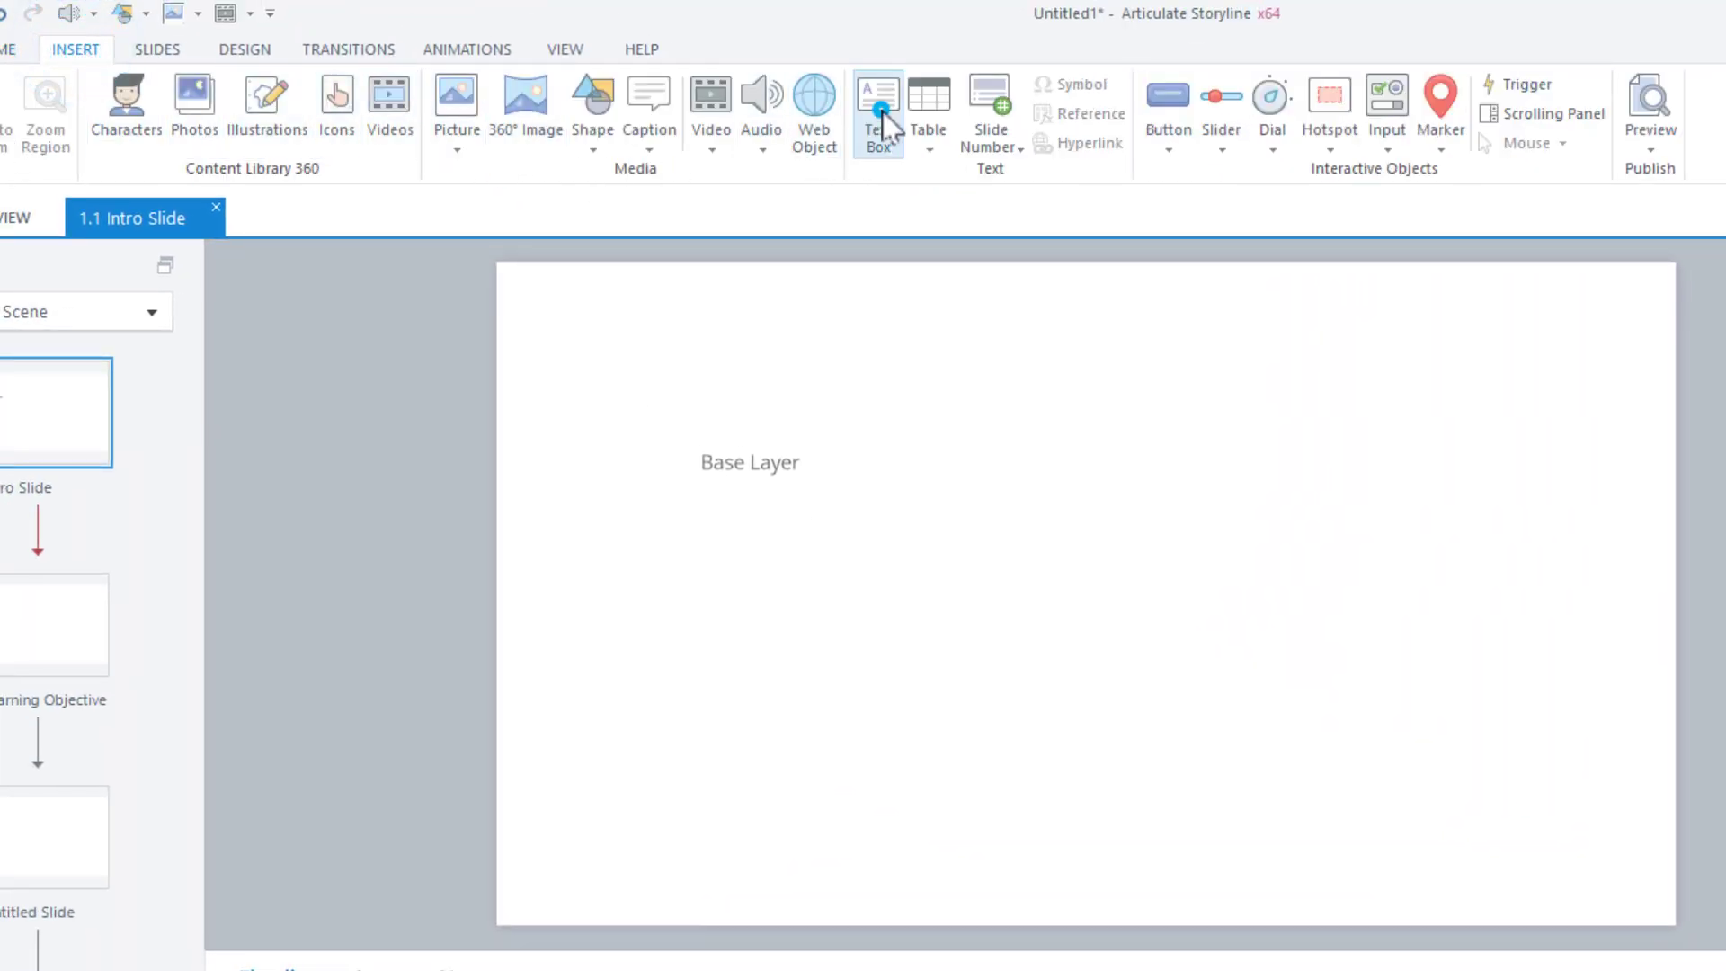
click(1001, 568)
text(La)
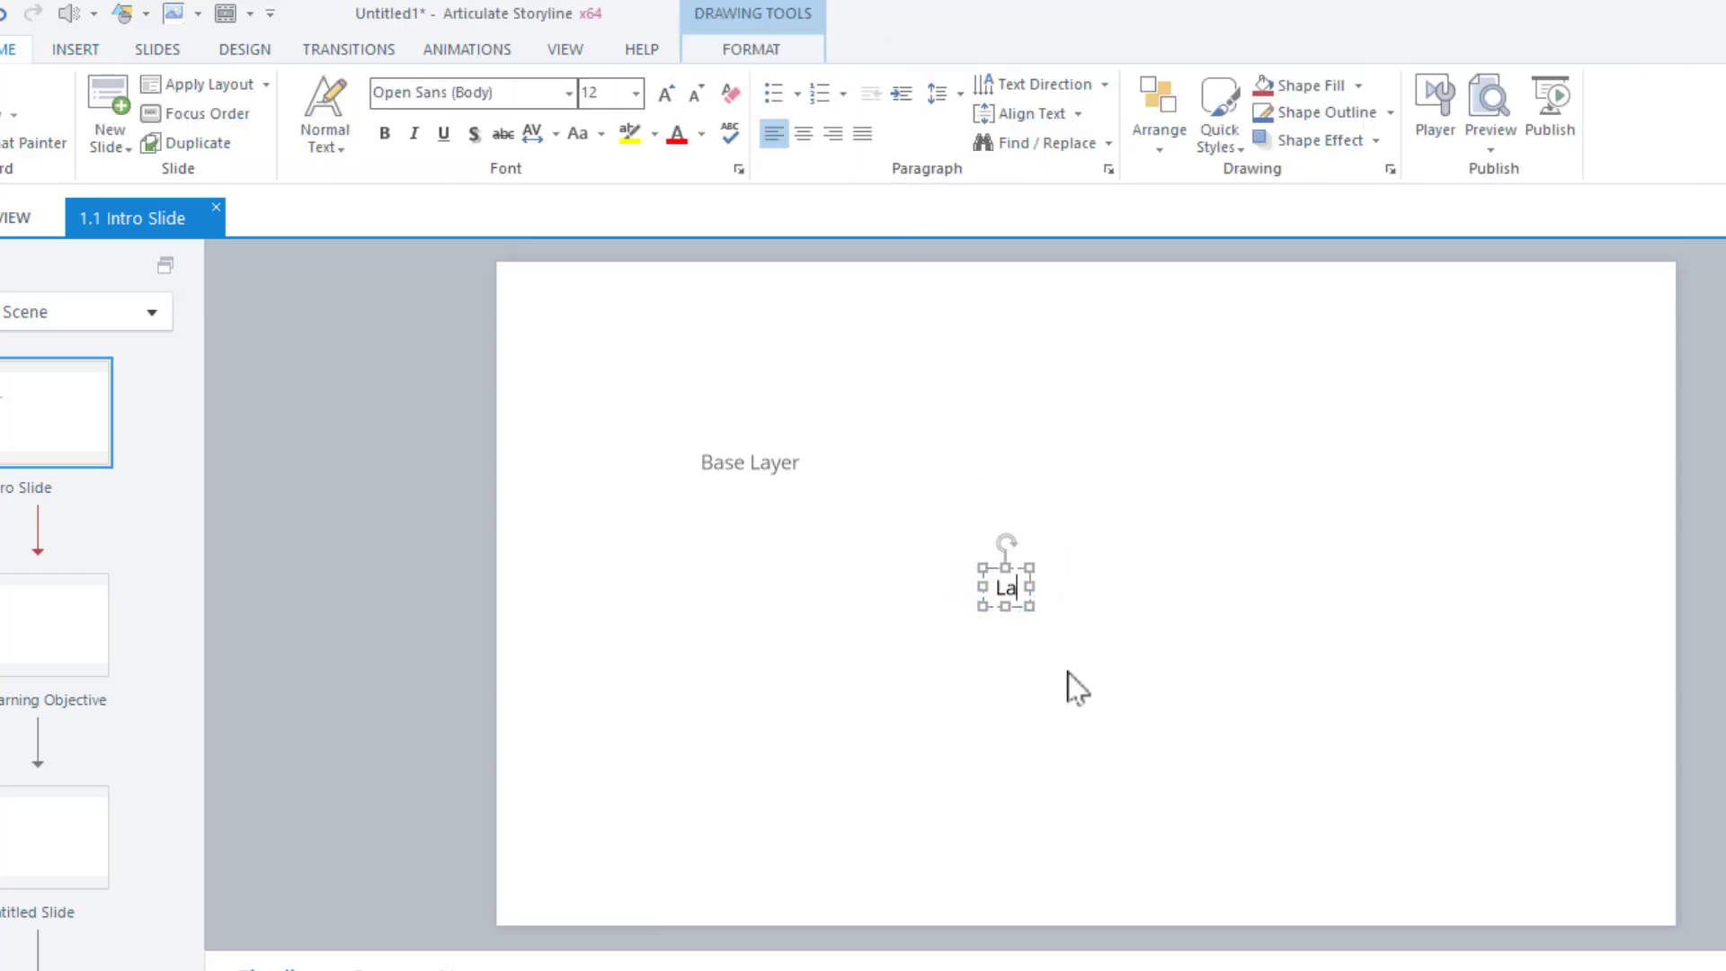
text(yer 2 Copy)
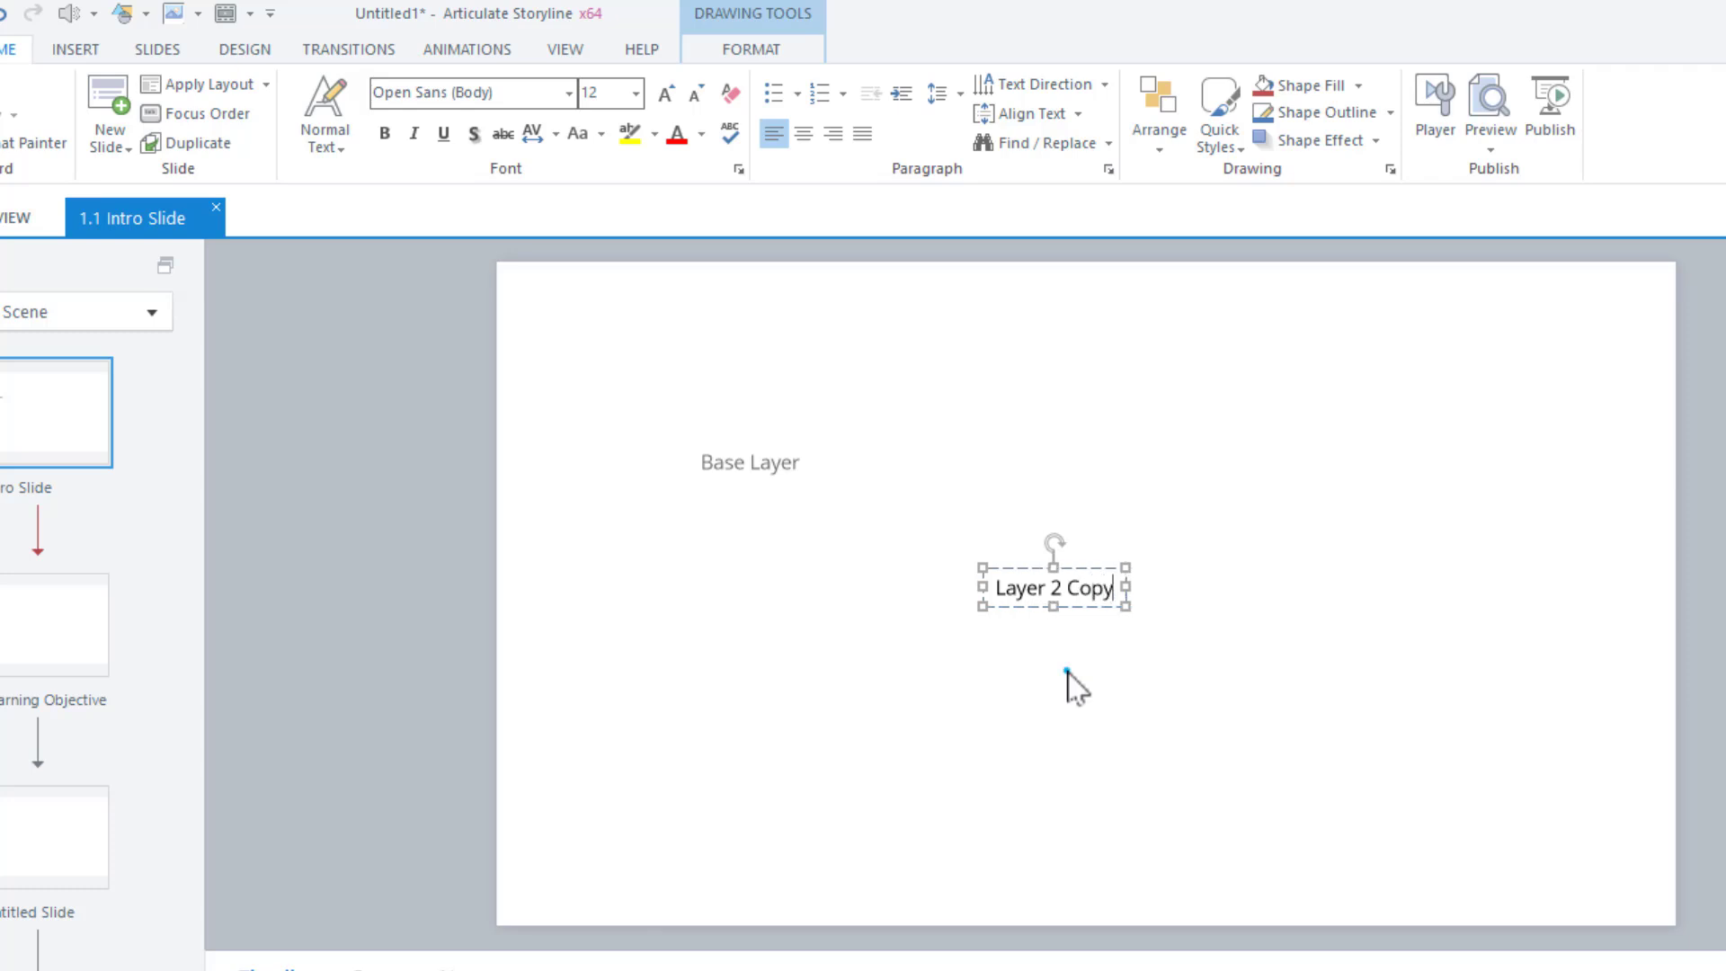
click(1067, 669)
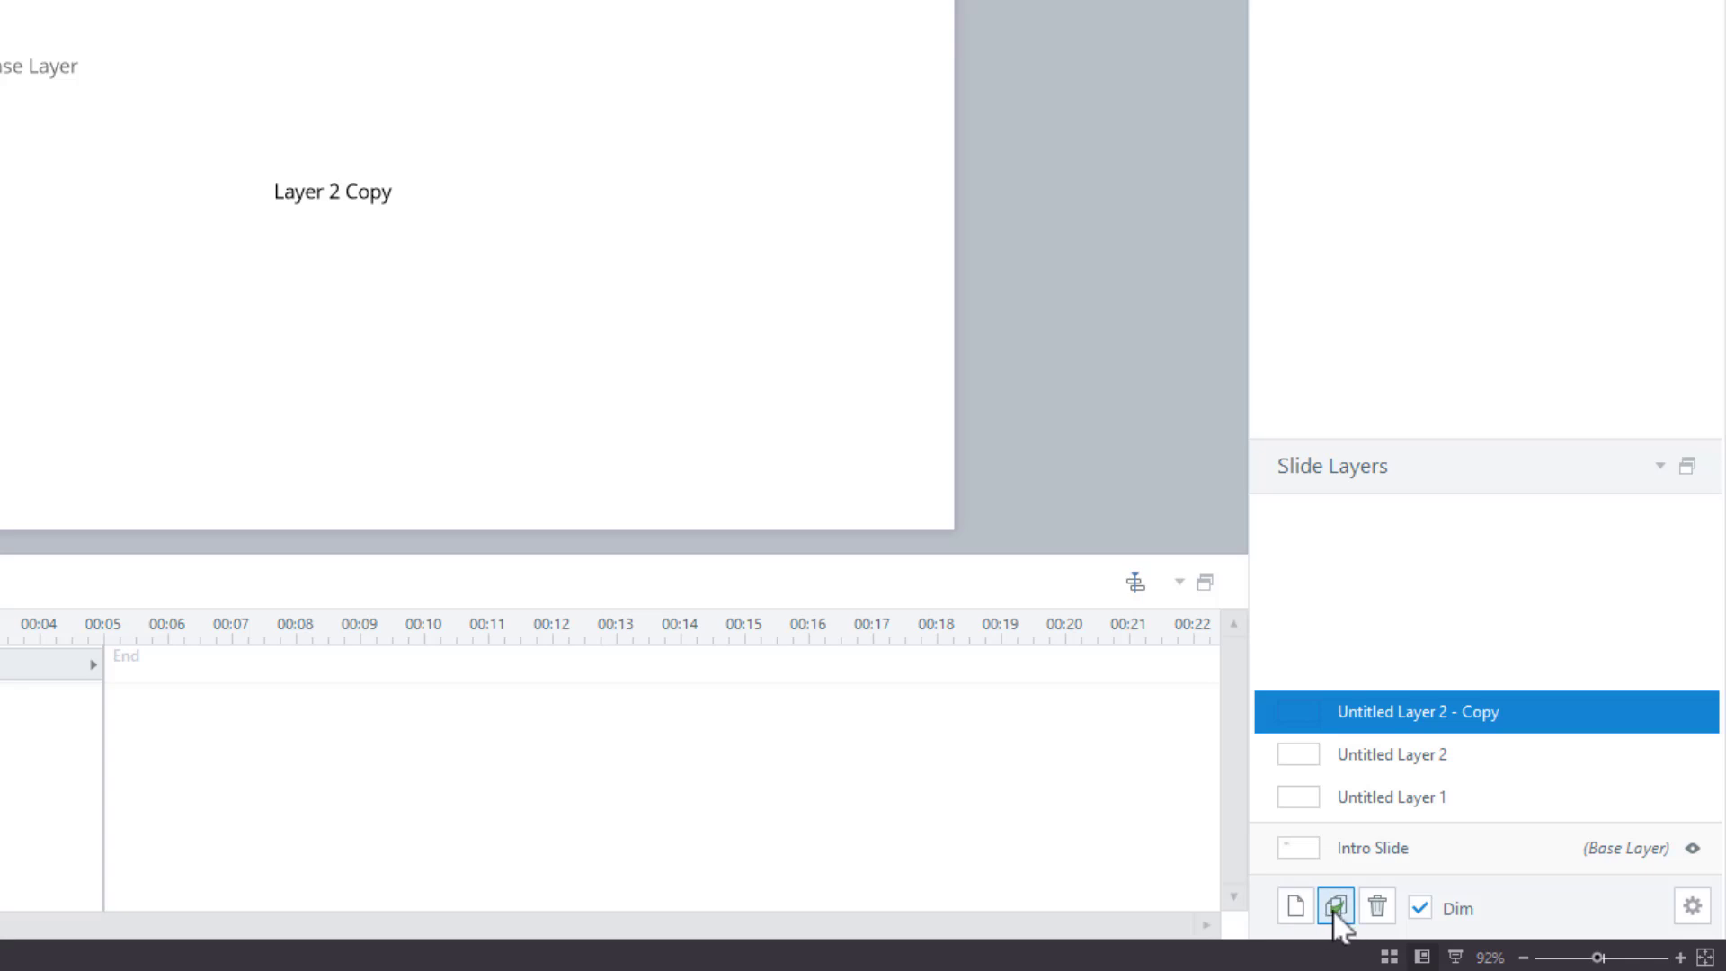
Duplicate the layer Untitled Layer 2 - Copy and change the duplicate's text to "Layer 2 Copy (2)"
click(1335, 908)
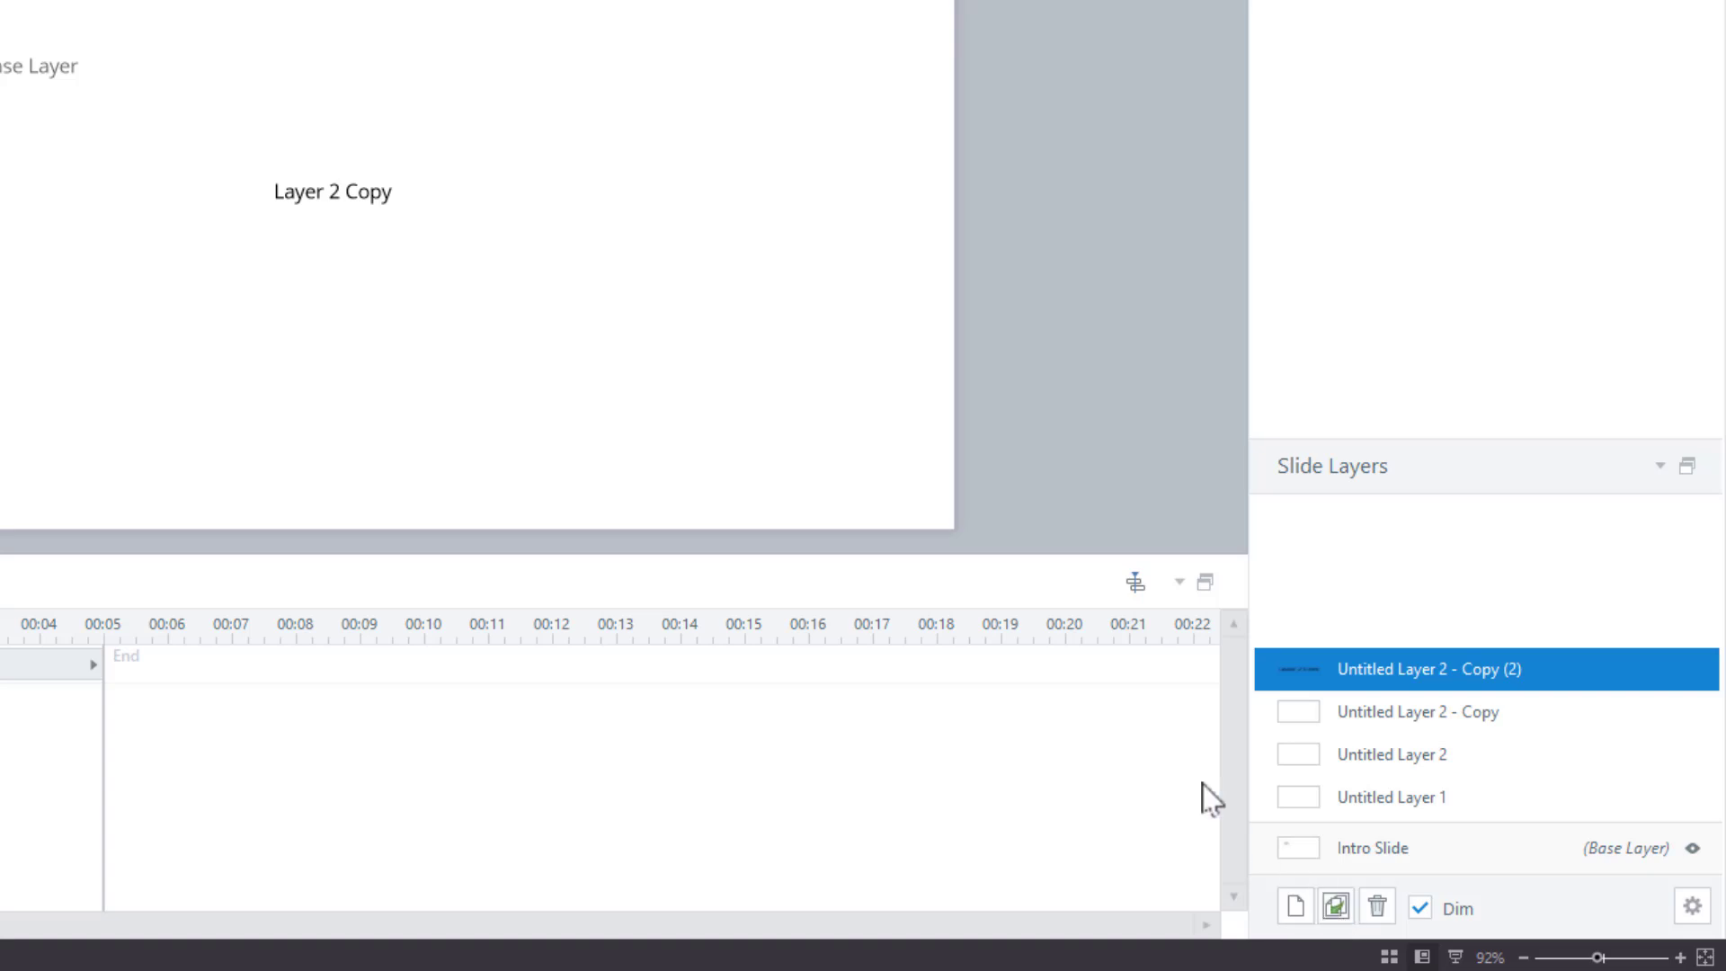
click(388, 191)
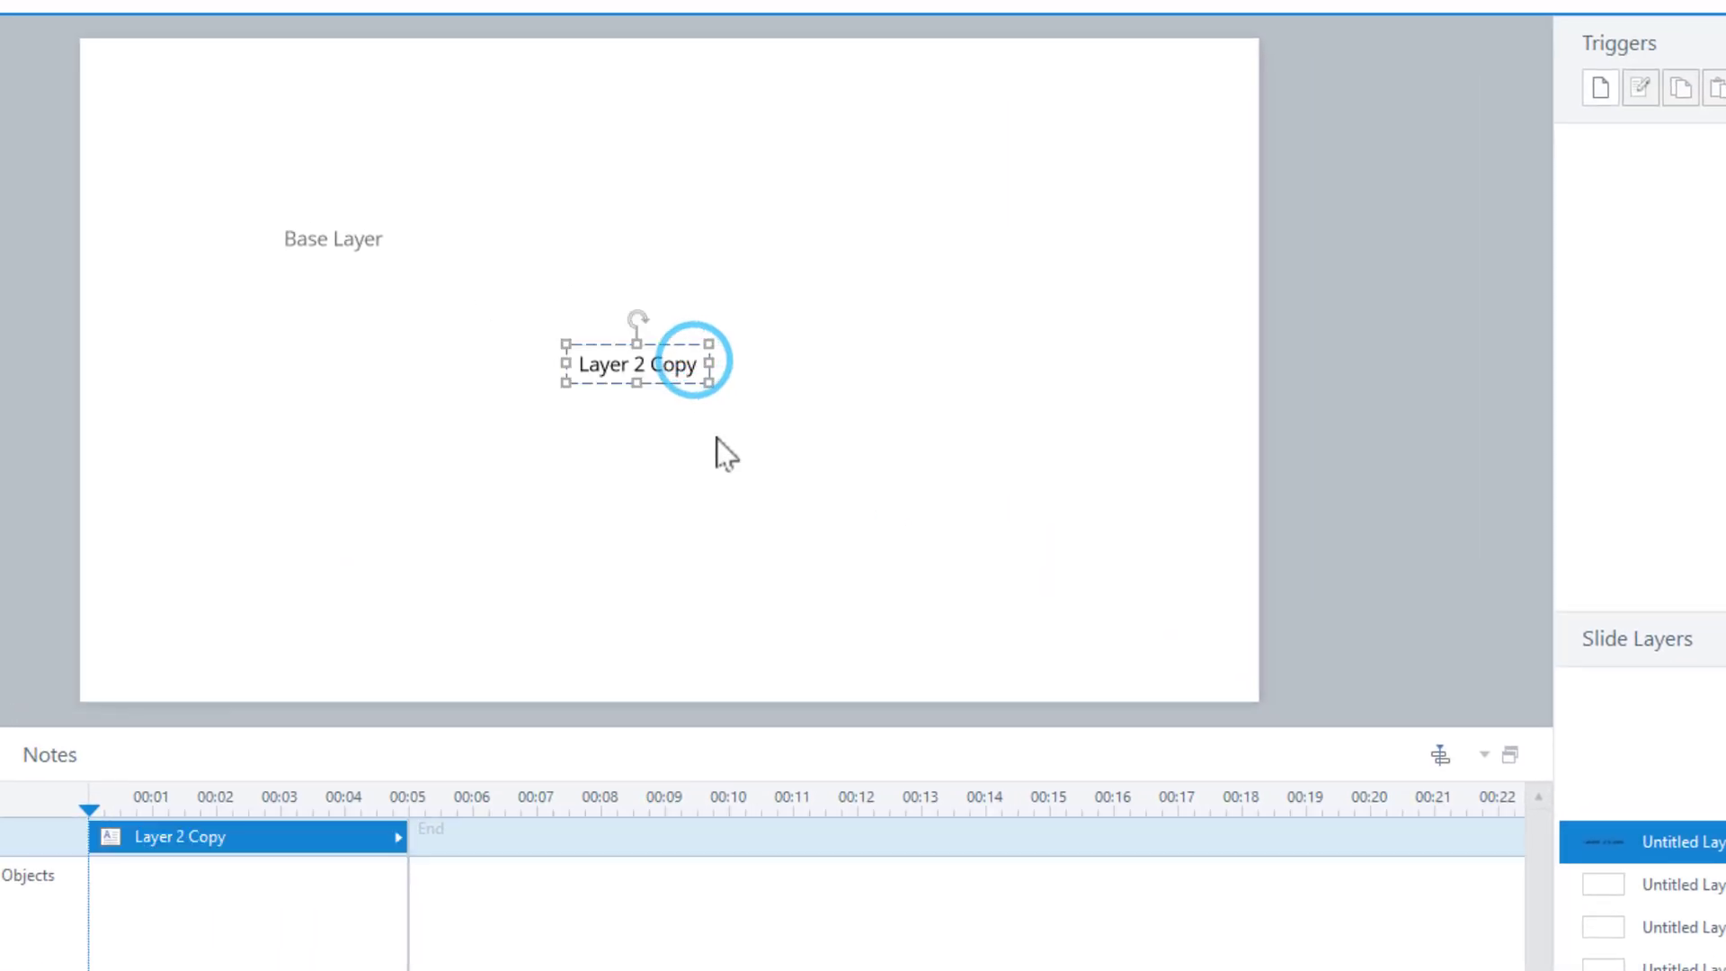
text((2))
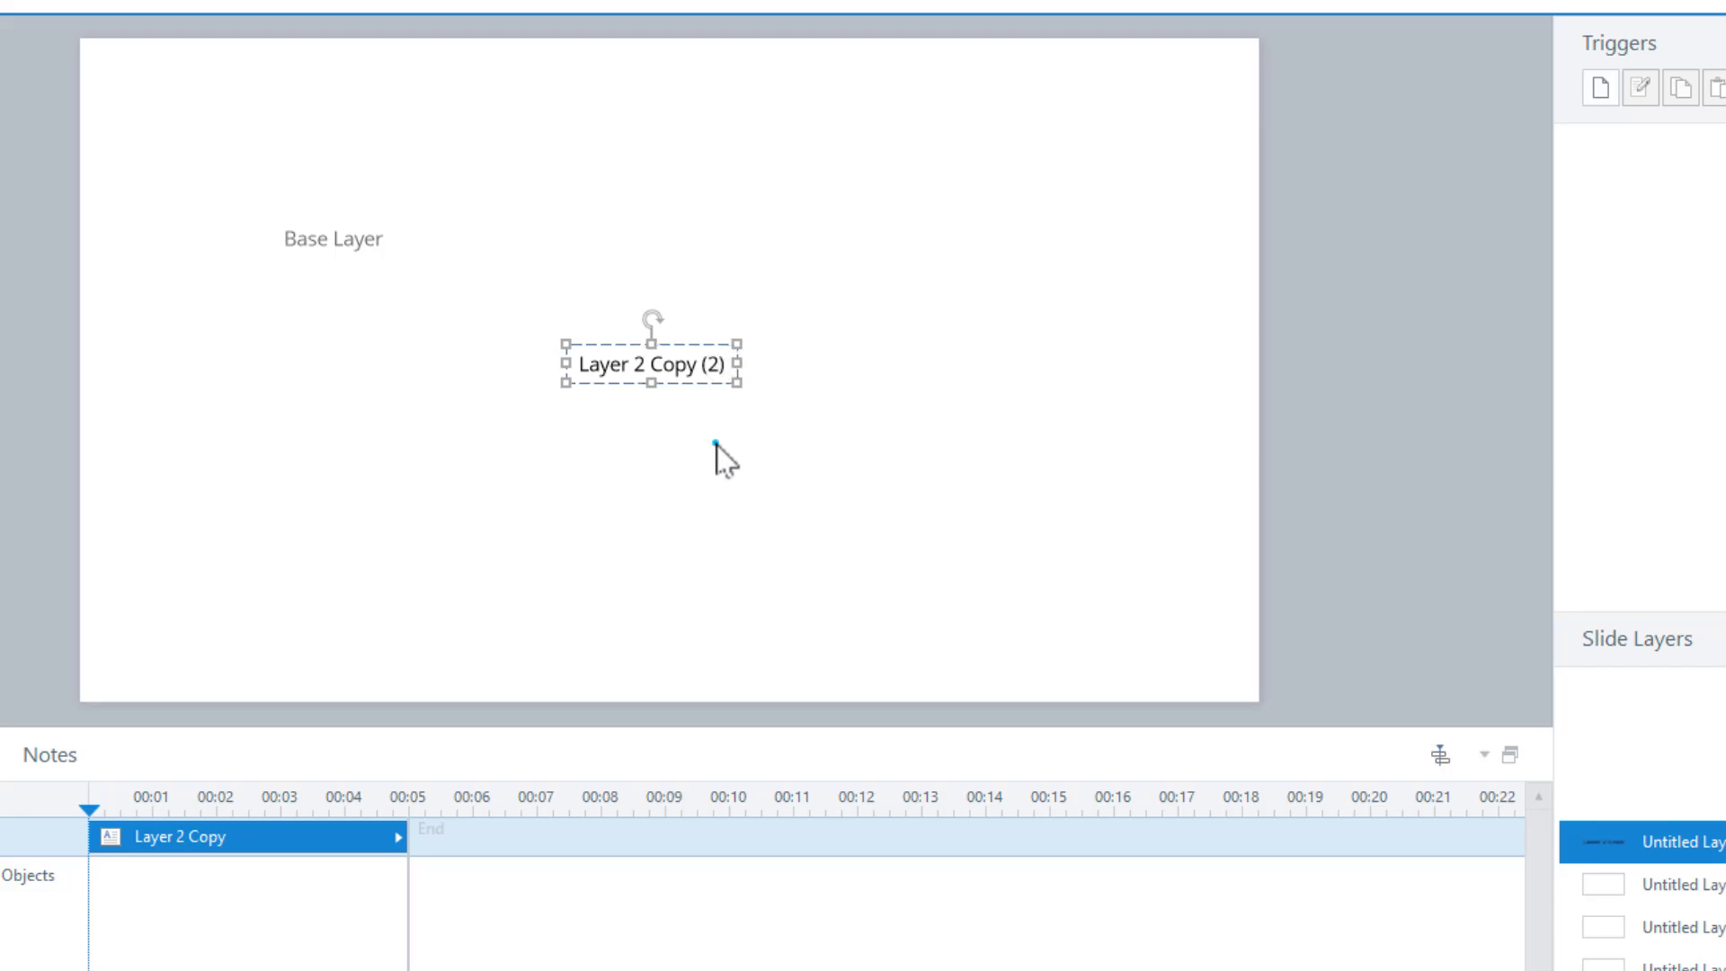
click(716, 442)
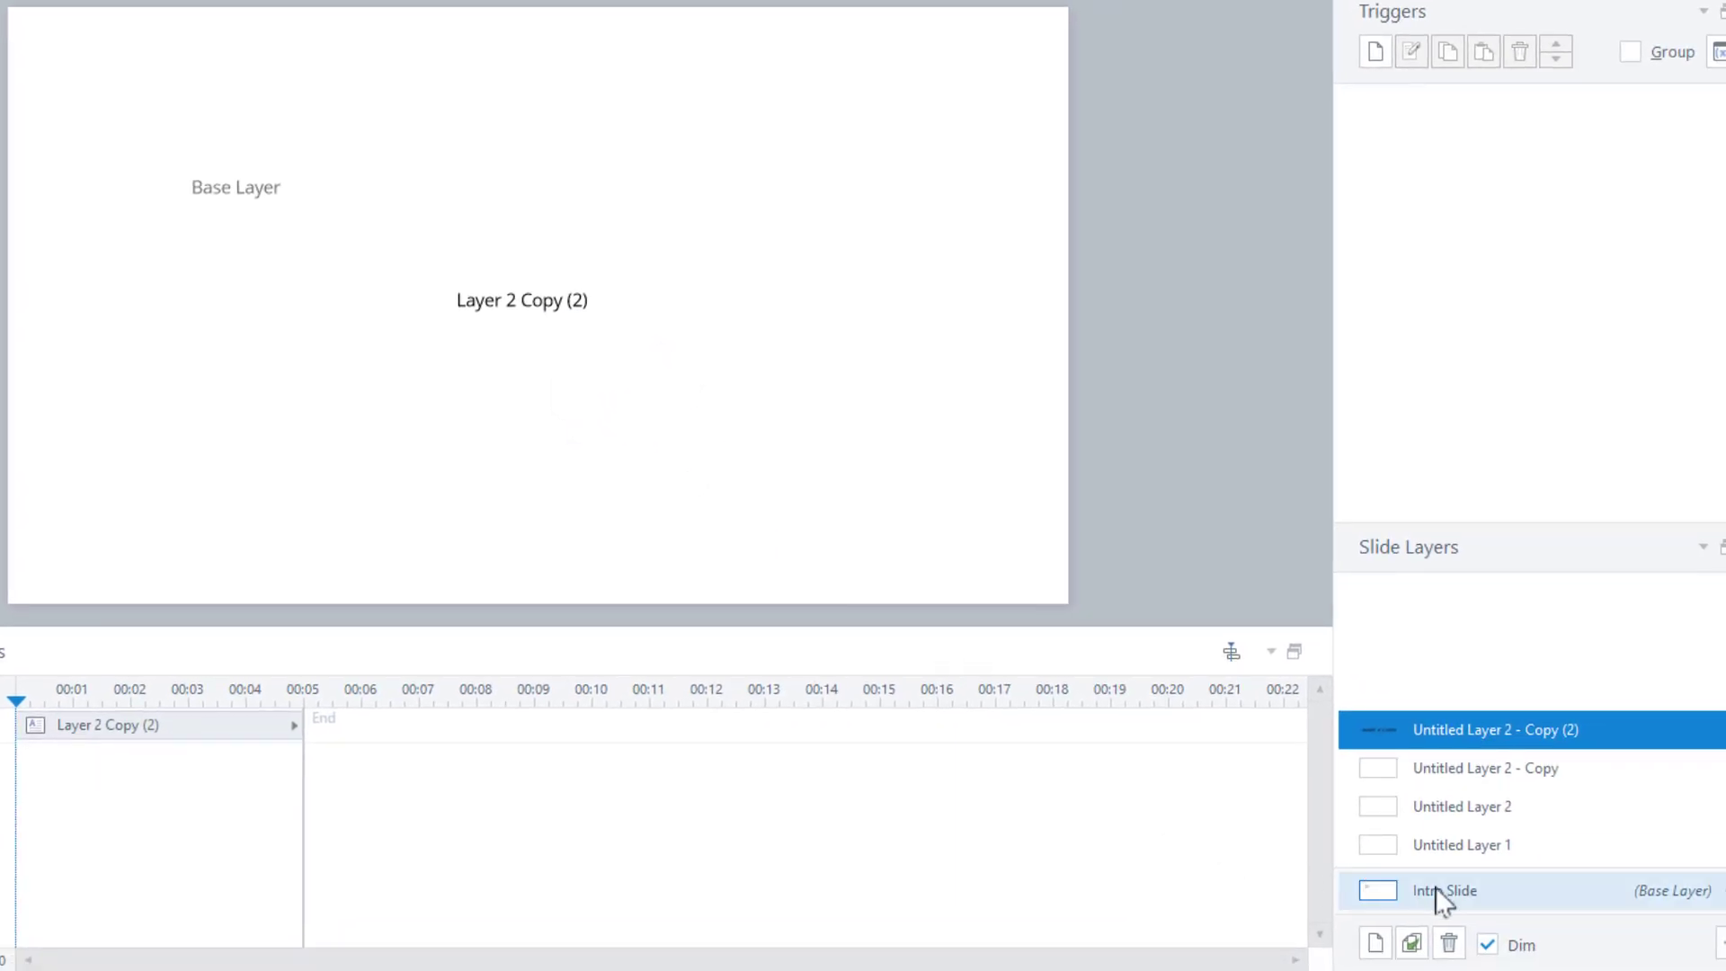
Examine the Intro Slide's base layer and each of its additional layers in turn, from lowest to highest
click(1435, 892)
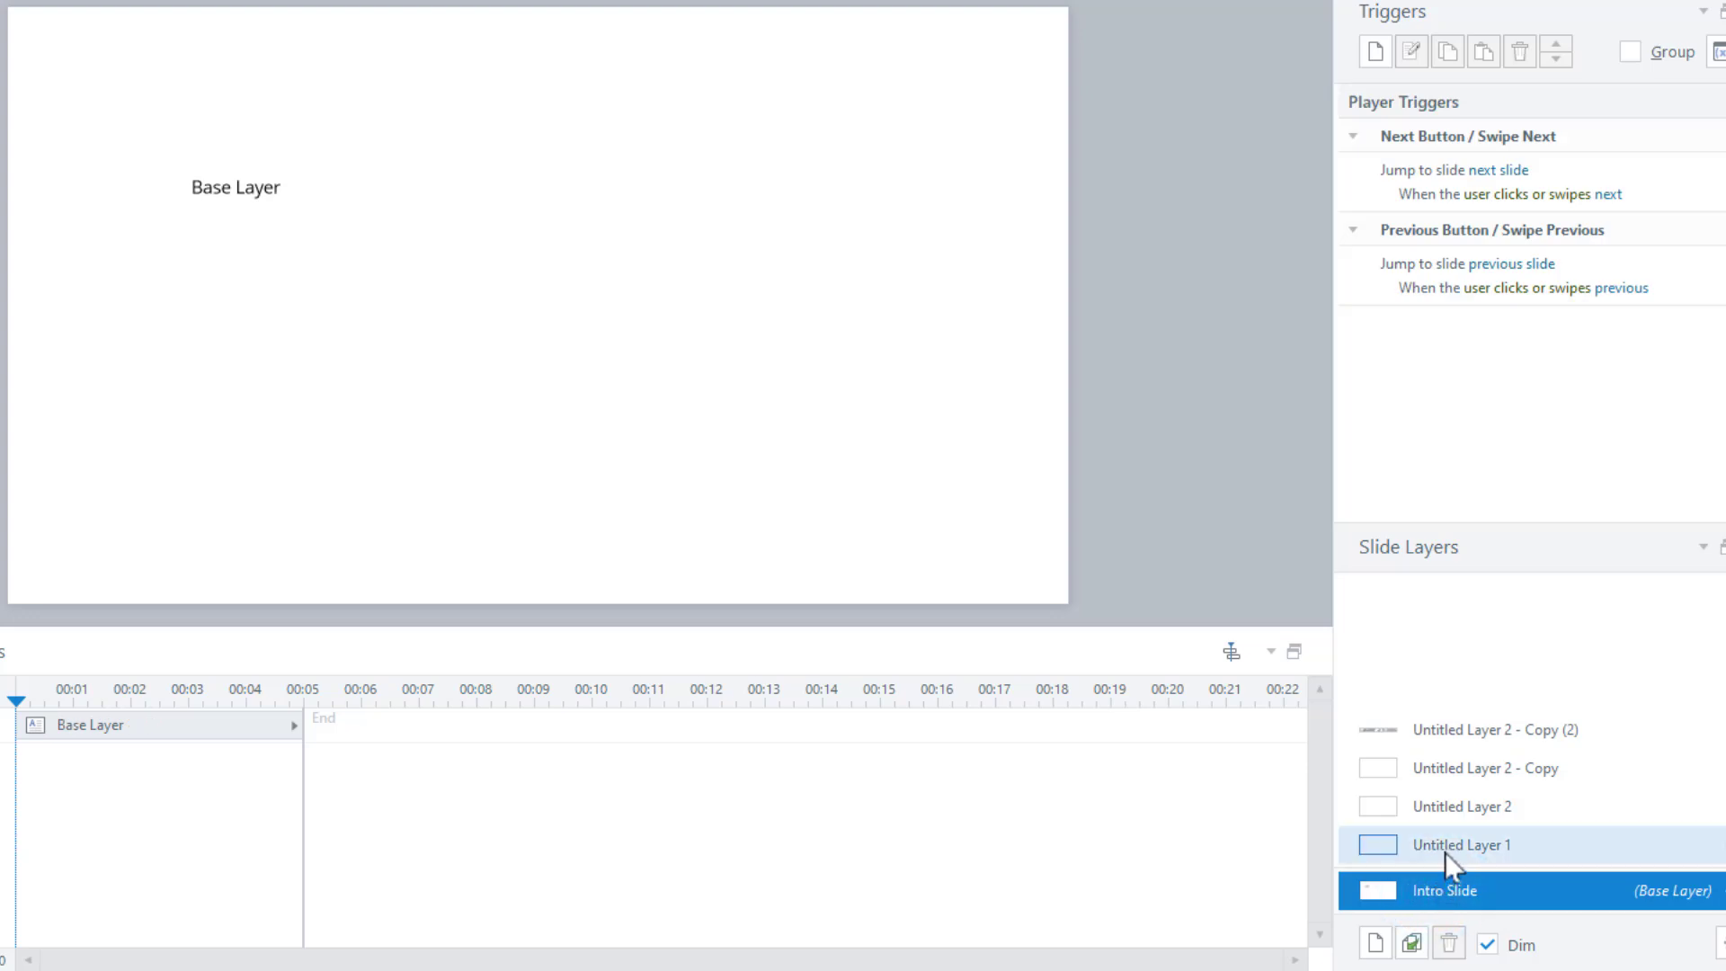
click(1444, 849)
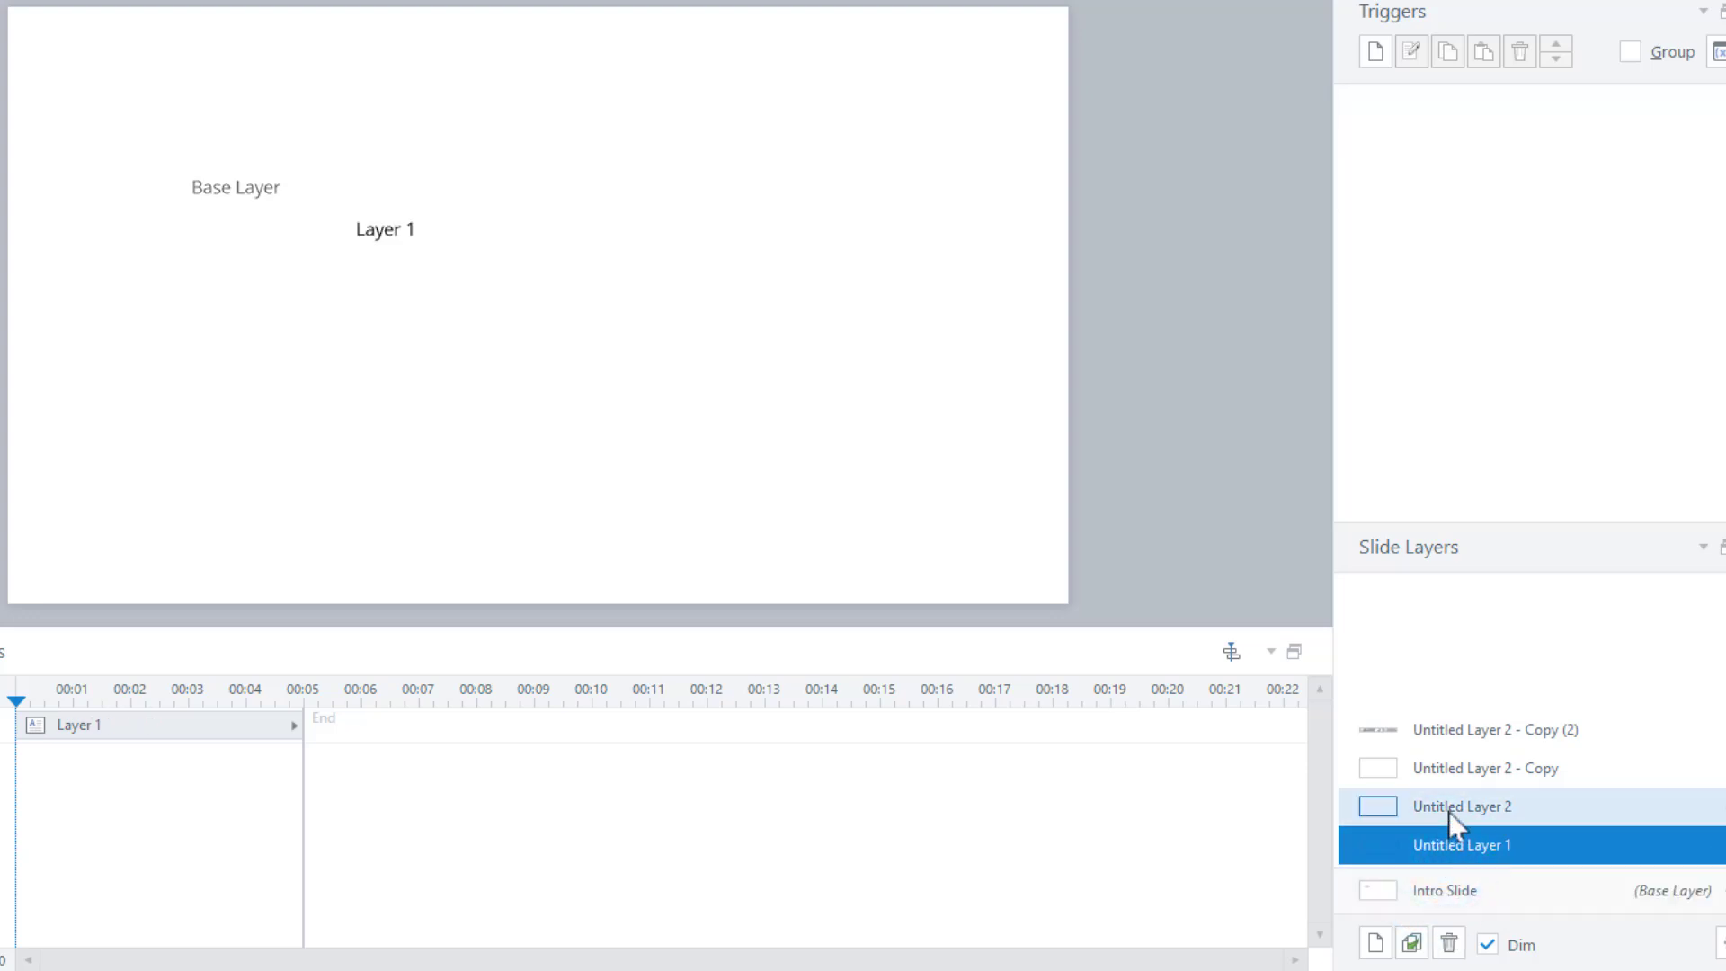
click(1448, 810)
click(1452, 770)
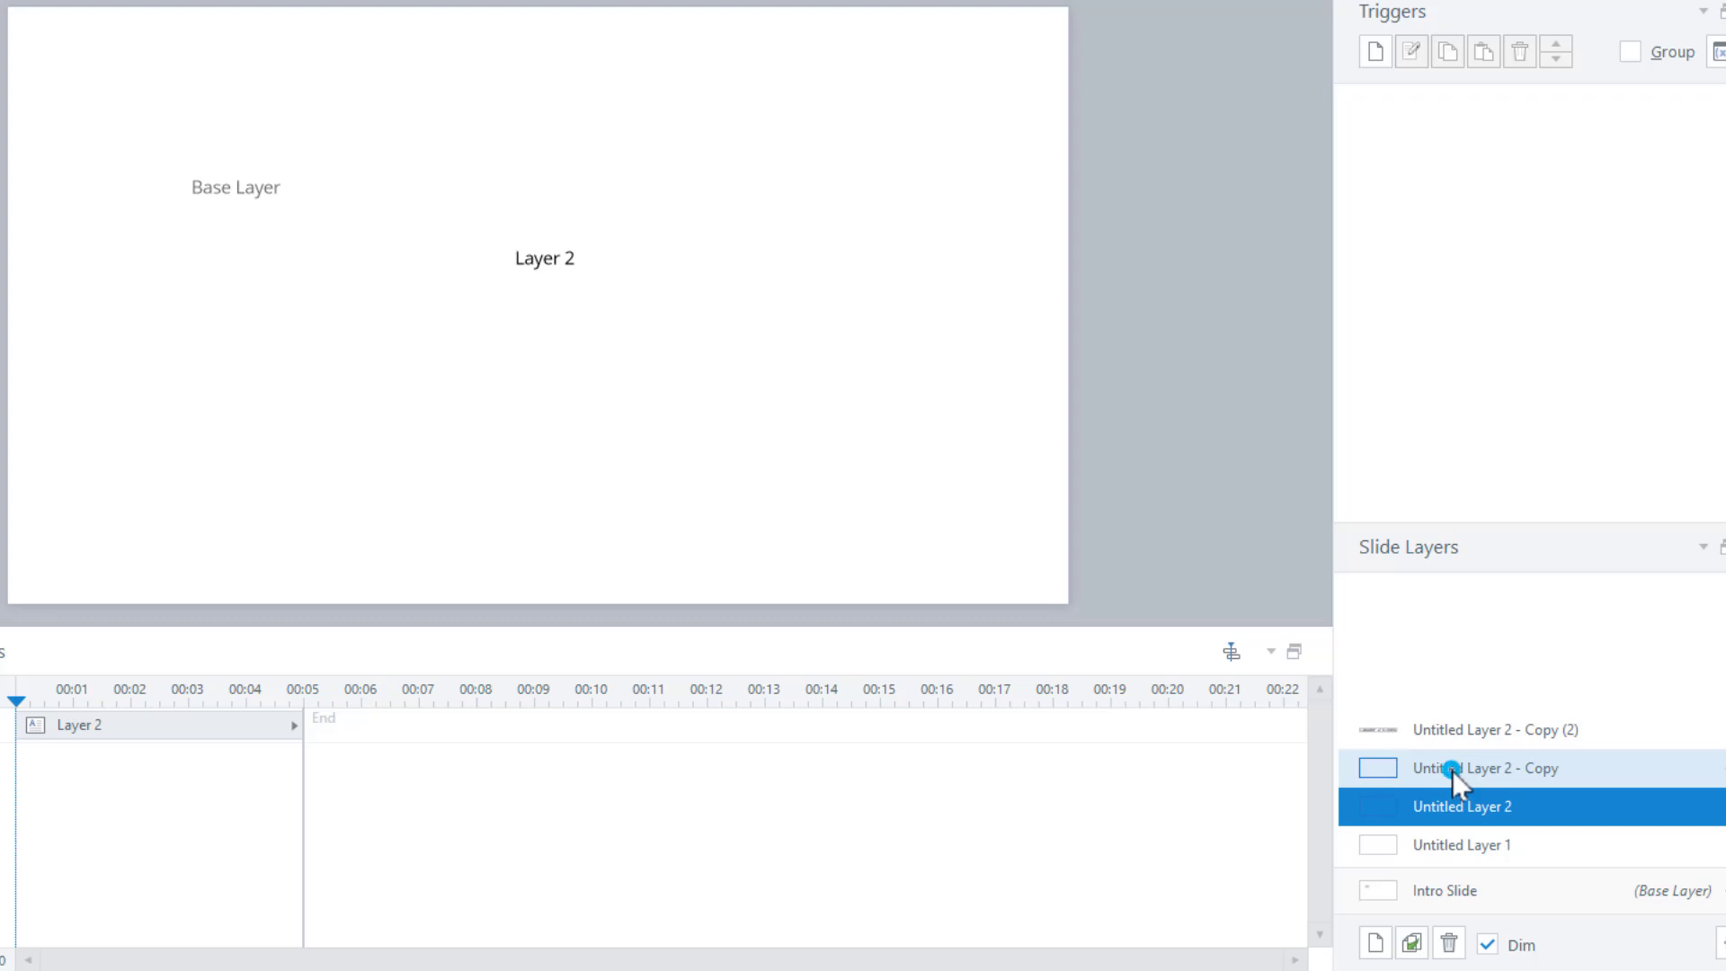
click(1453, 731)
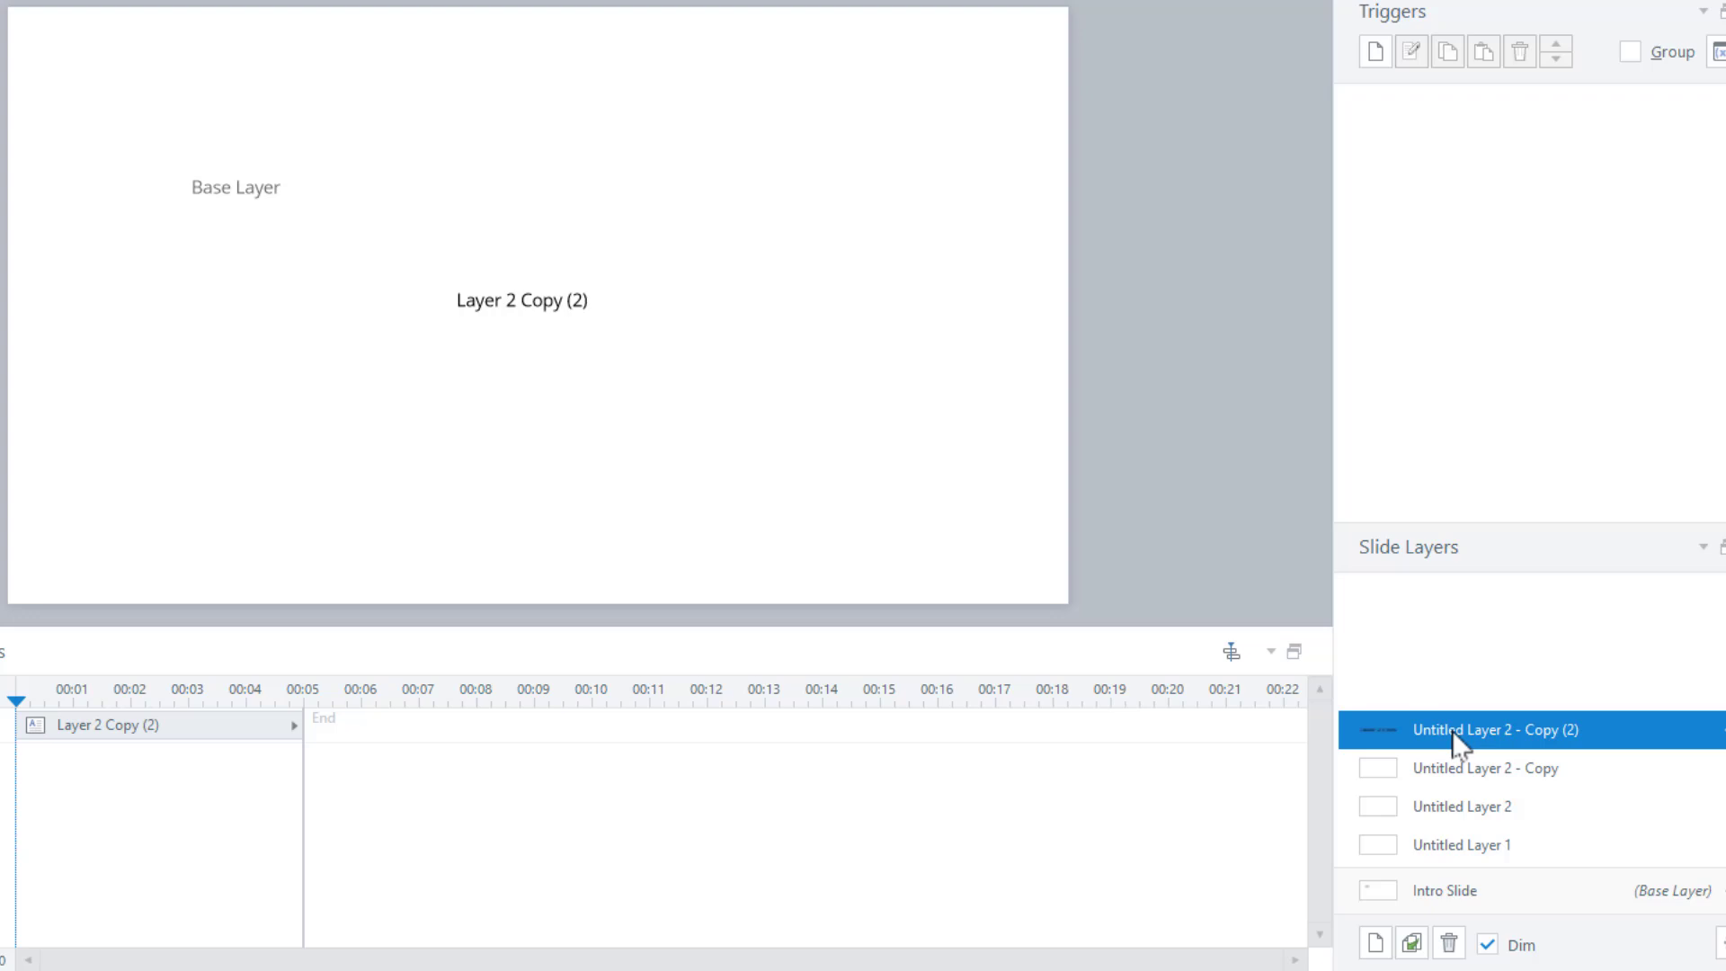
Rename the layer Untitled Layer 1 as "Layer 1"
click(1443, 860)
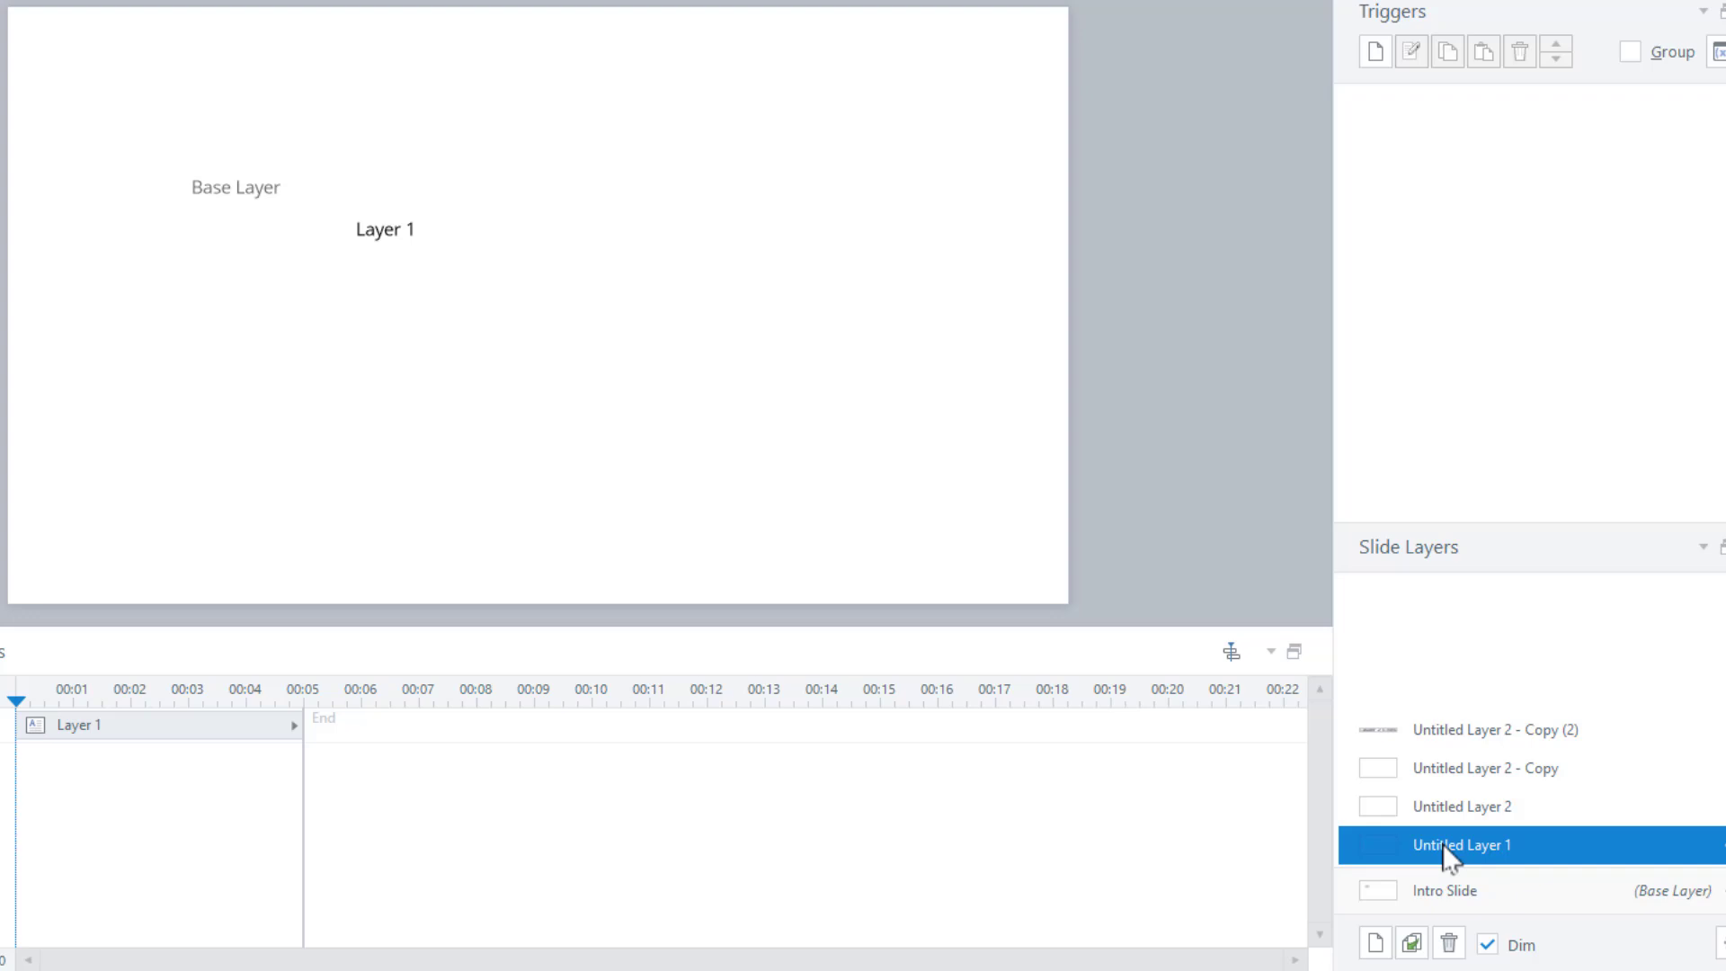
double_click(1442, 847)
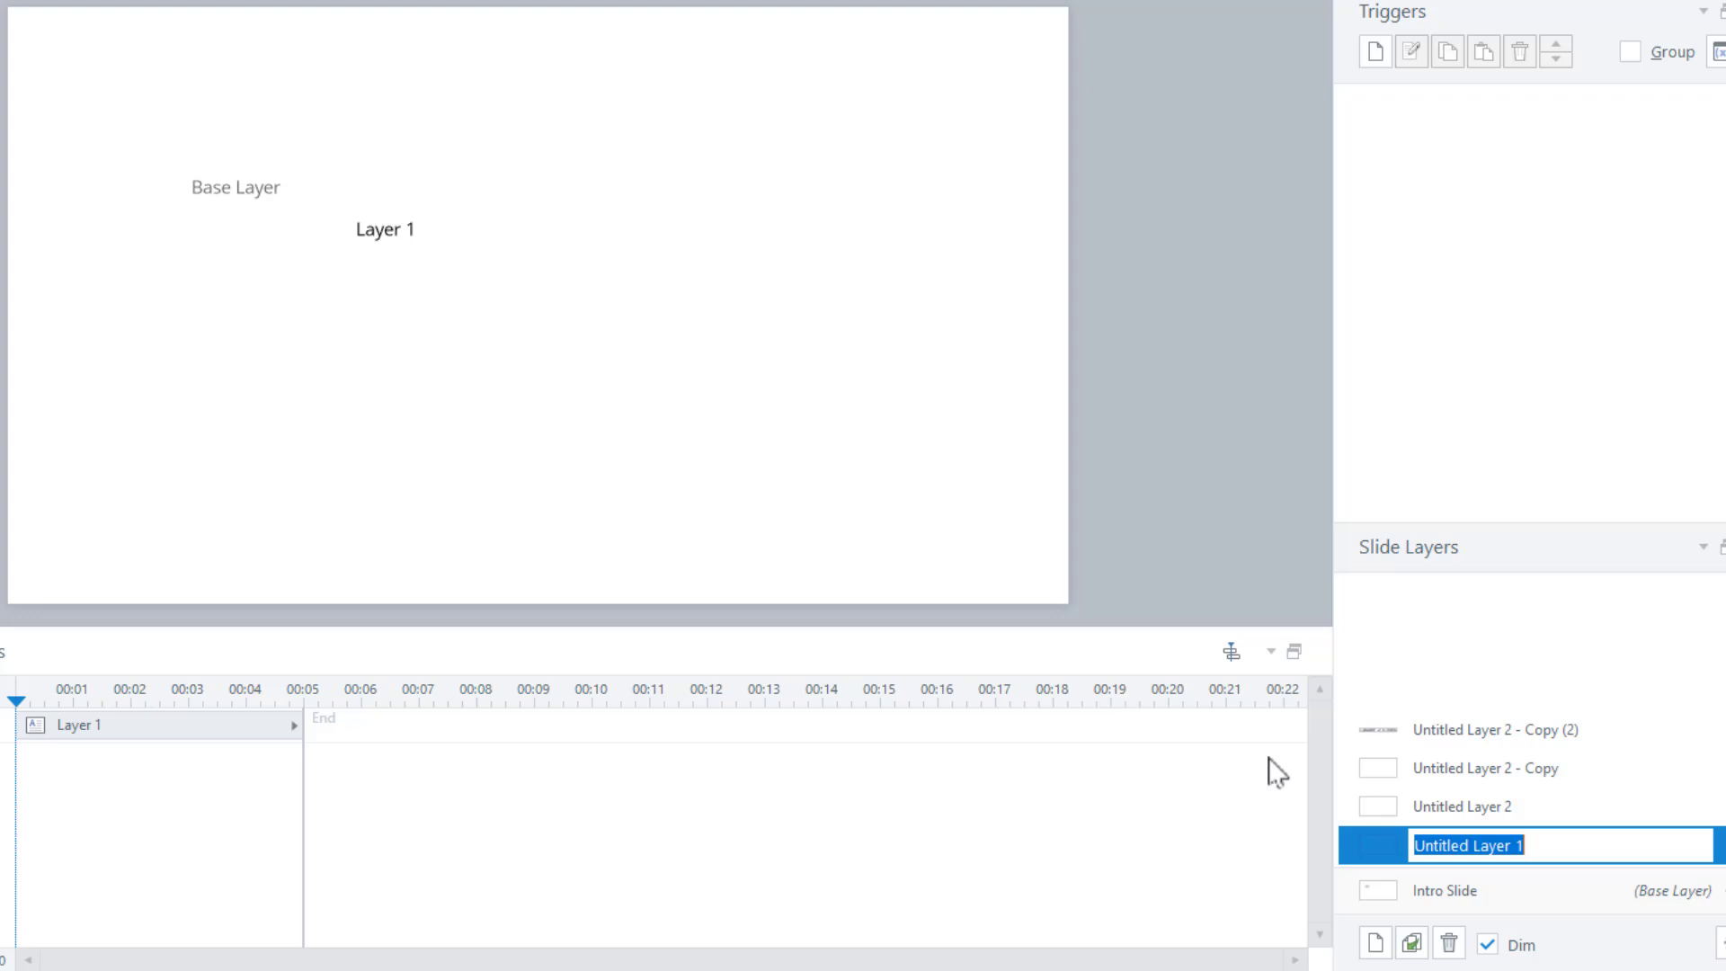
text(Layer 1)
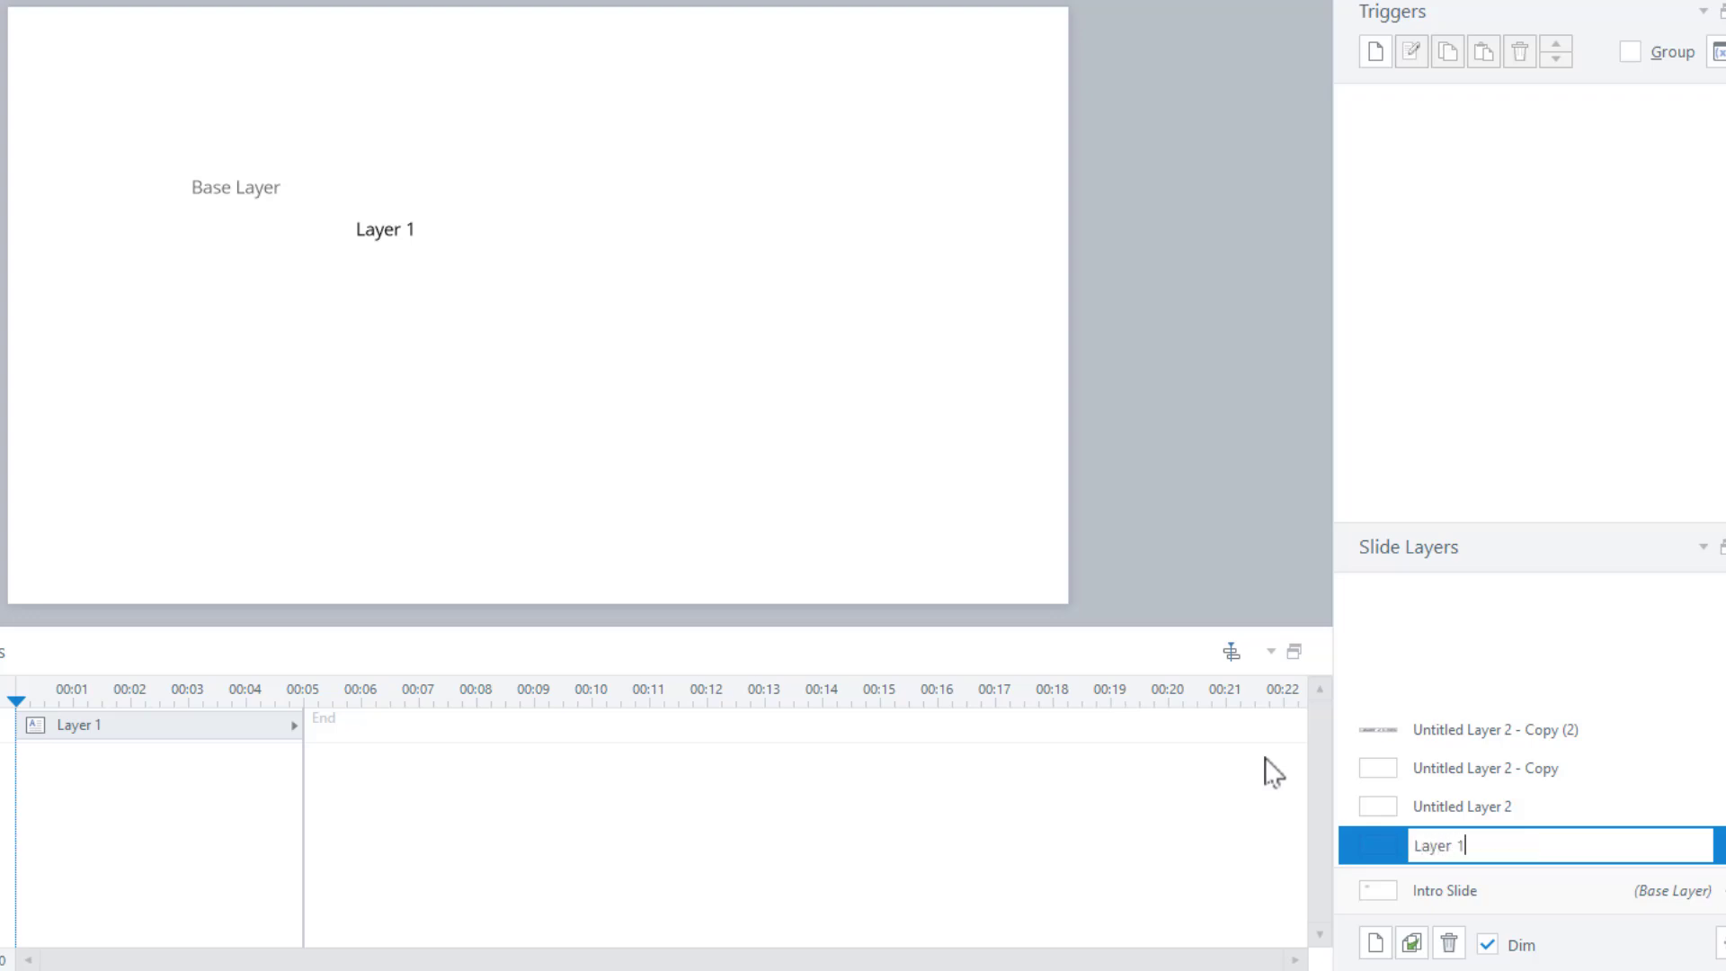
key(Return)
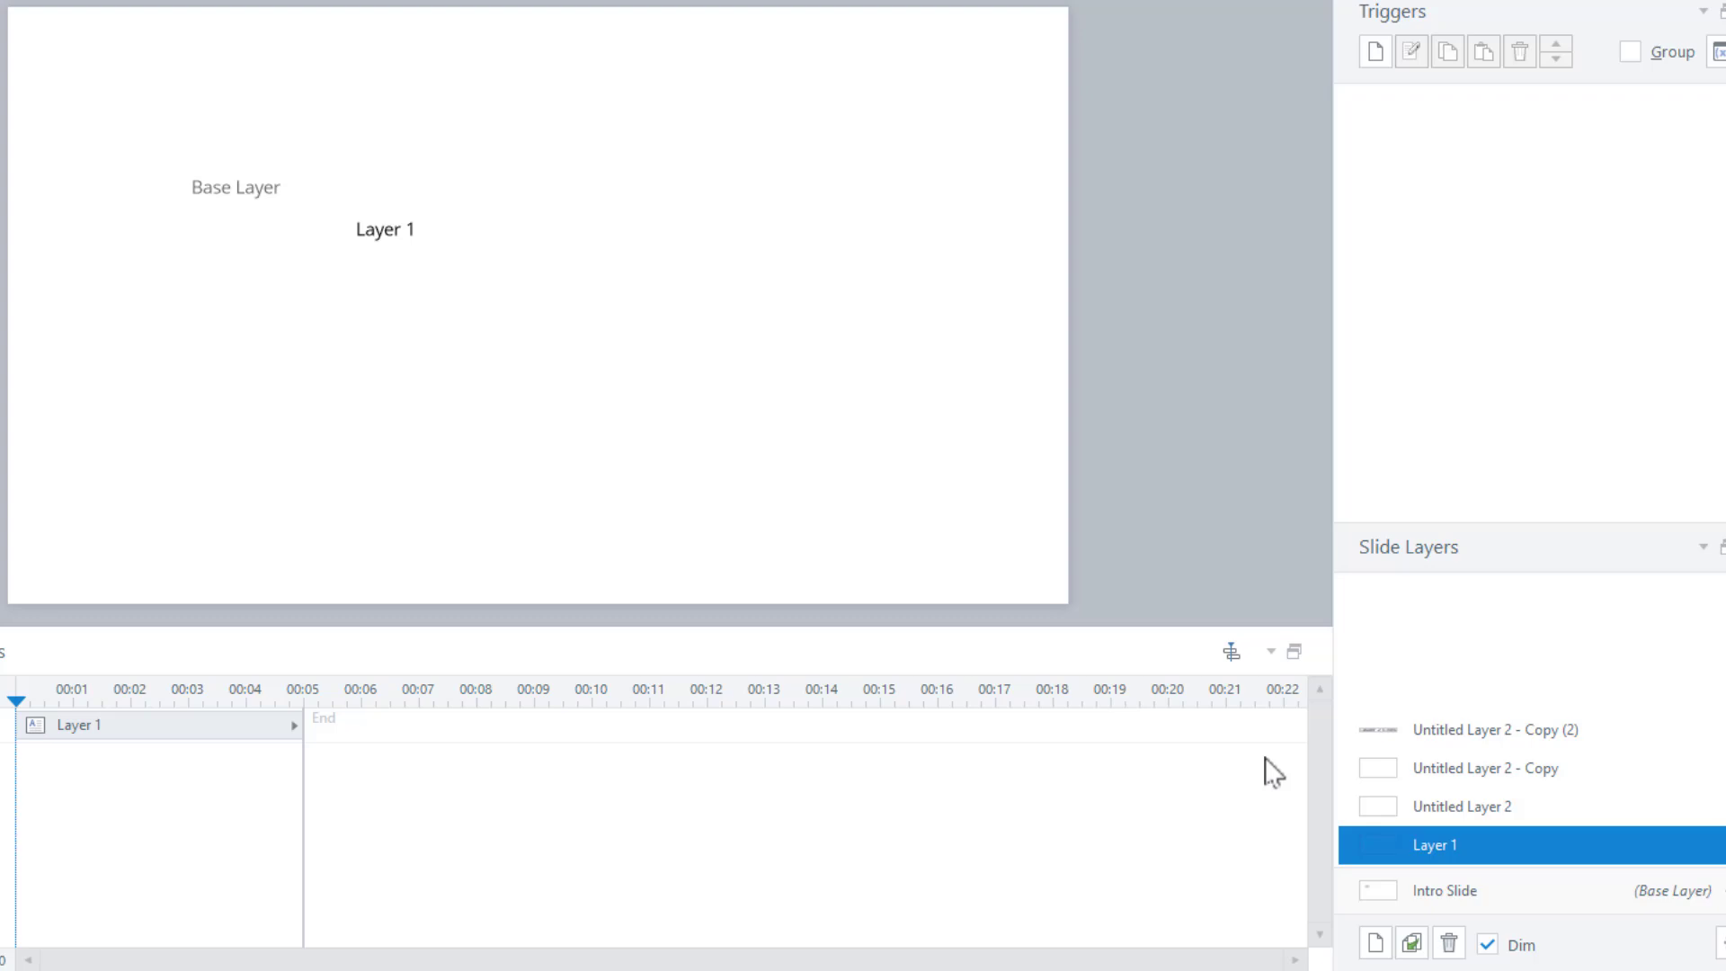
Shorten the name of the layer Untitled Layer 2 to "Layer 2"
double_click(1416, 806)
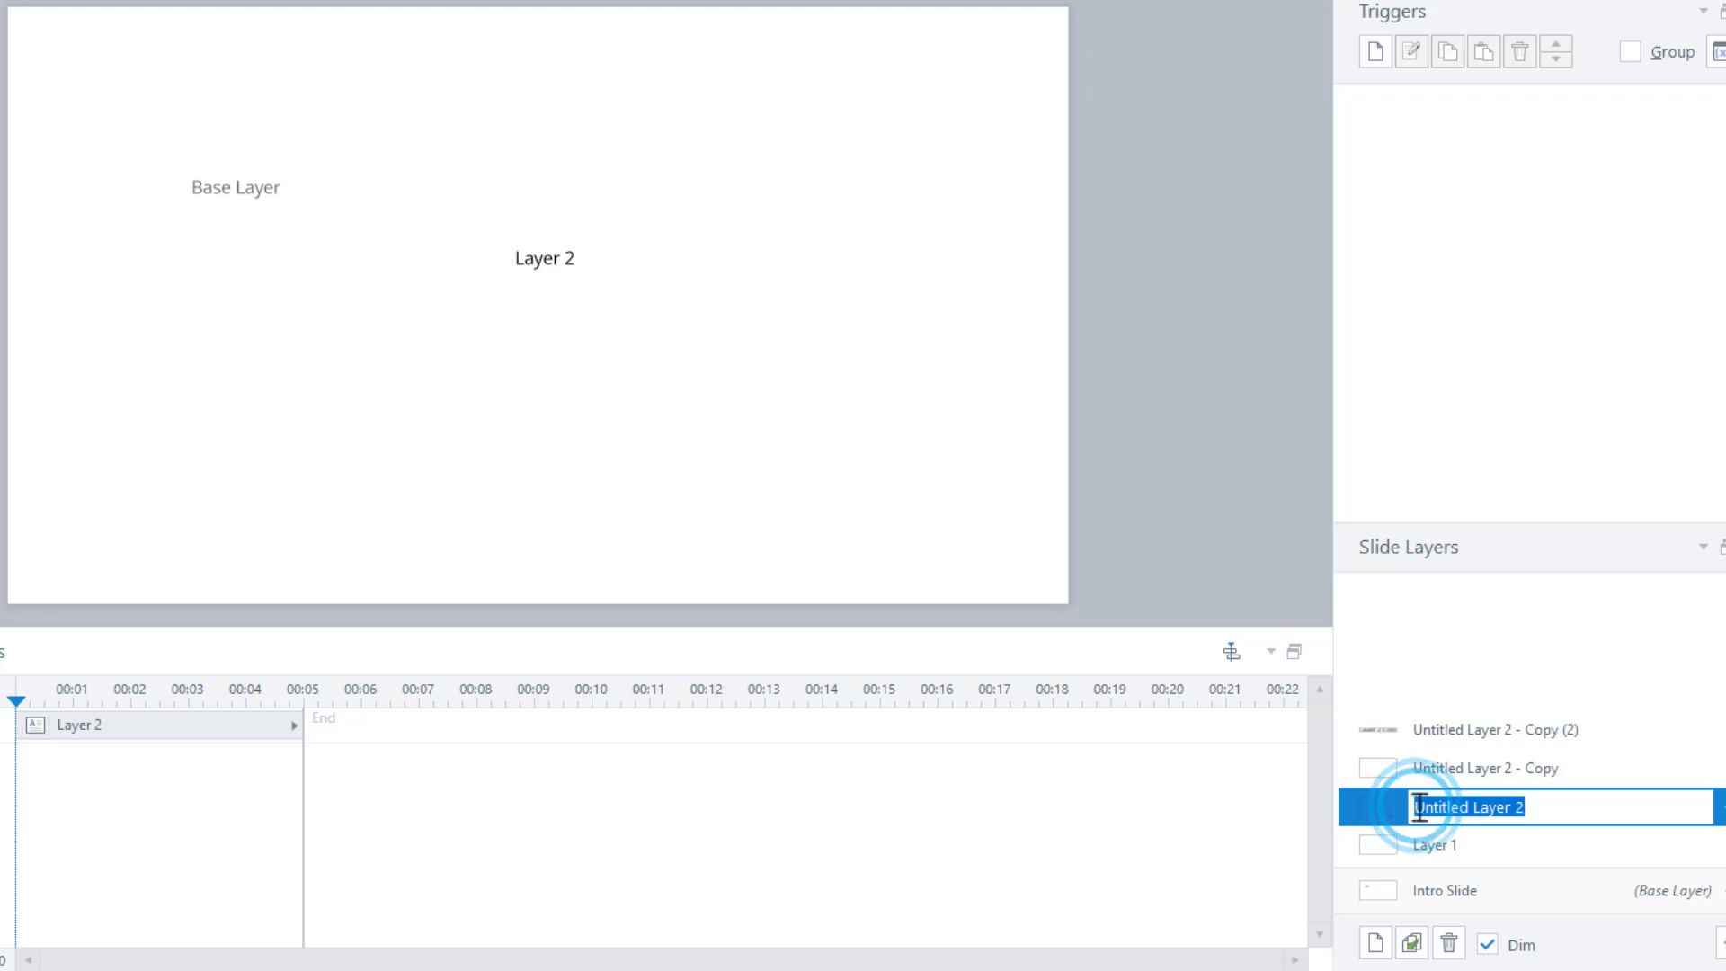
key(Home)
key(Delete)
key(Delete)
key(Delete)
key(Delete)
key(Delete)
key(Delete)
key(Delete)
key(Delete)
key(Delete)
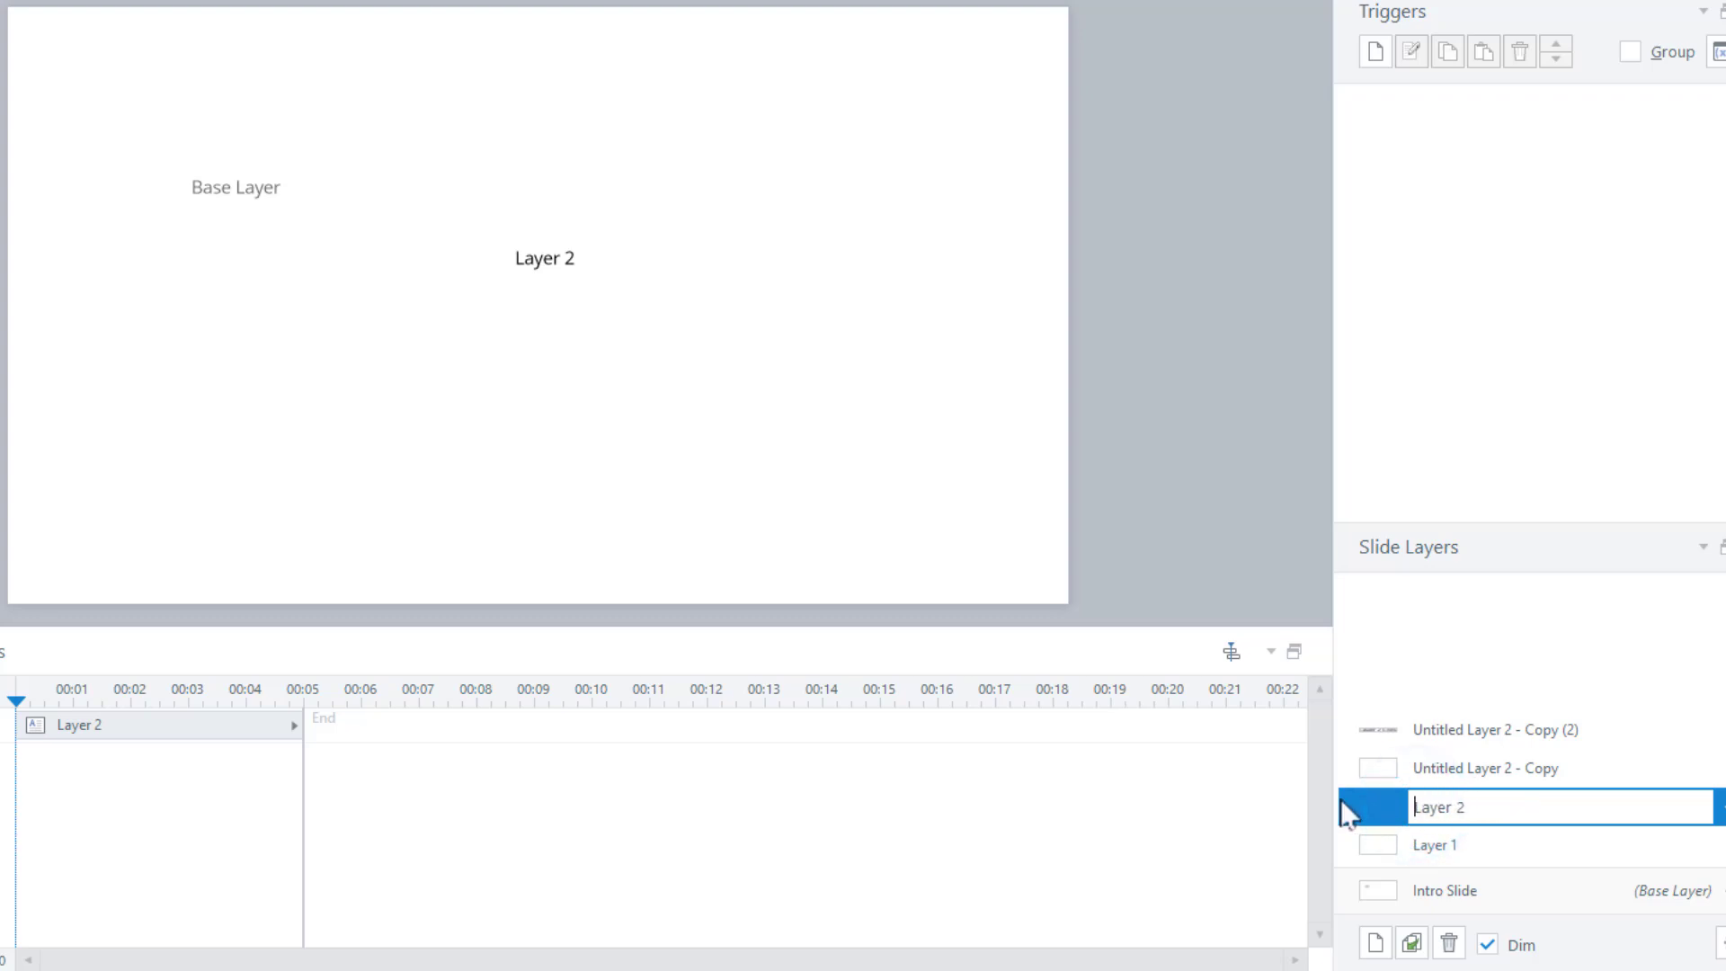
key(Return)
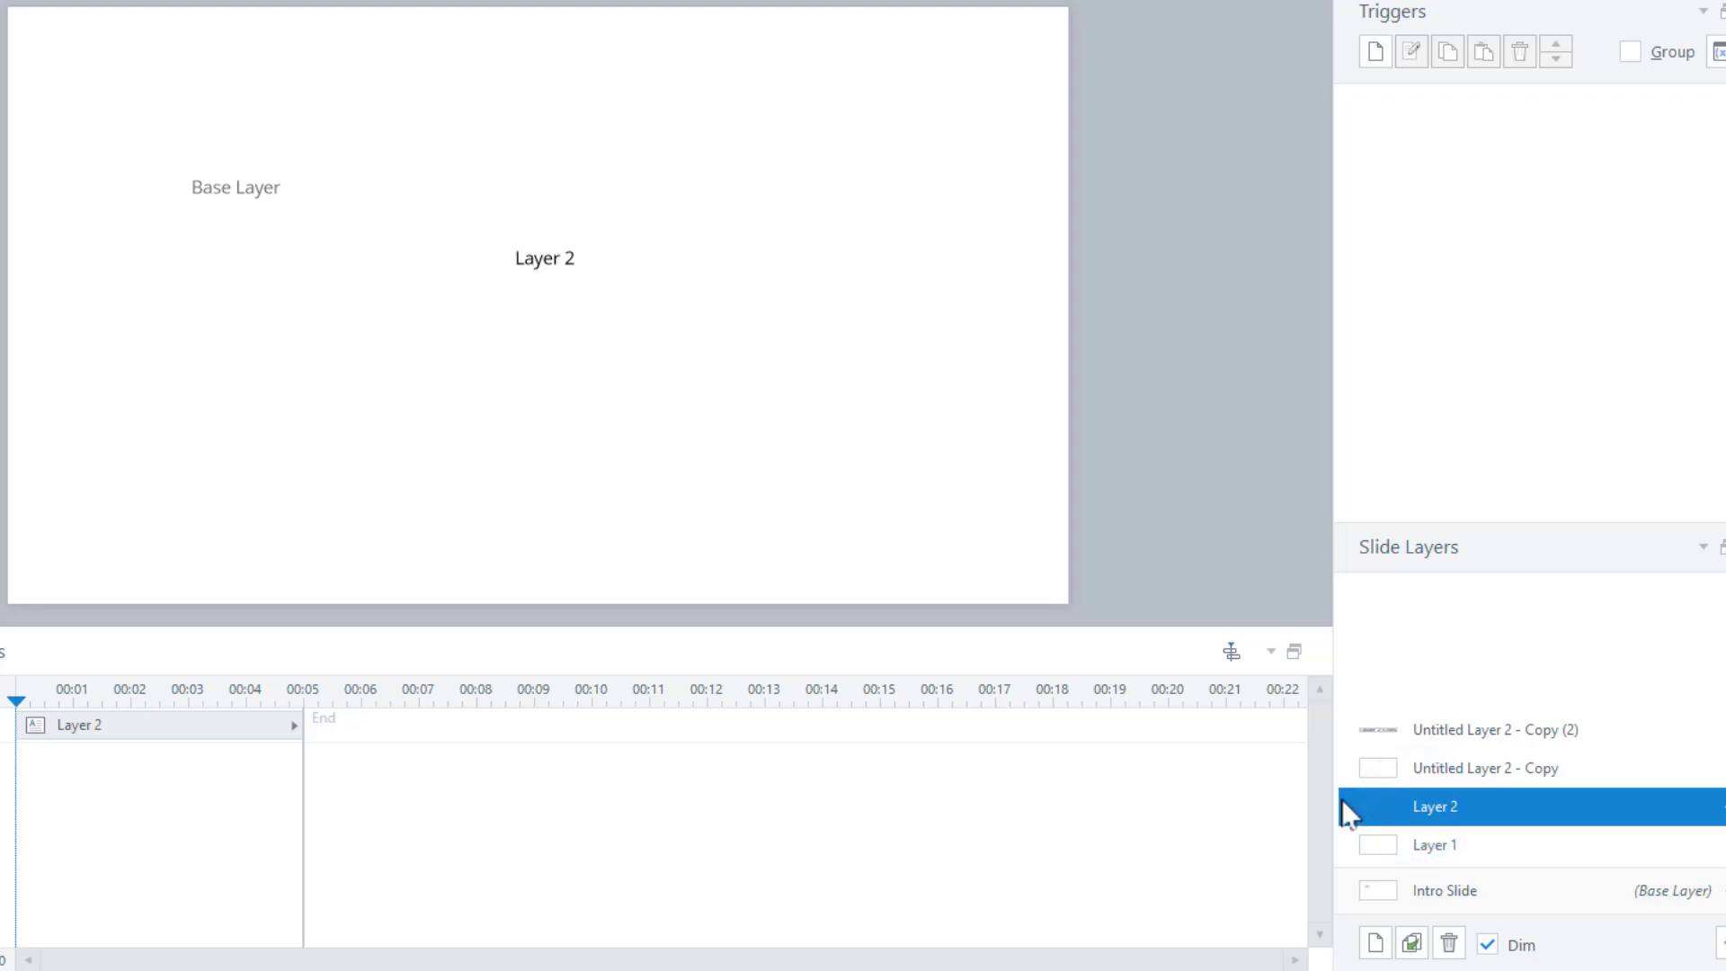
Draw a rectangle below the text on the Intro Slide's base layer and enter "I am rectangle." inside it
click(1551, 892)
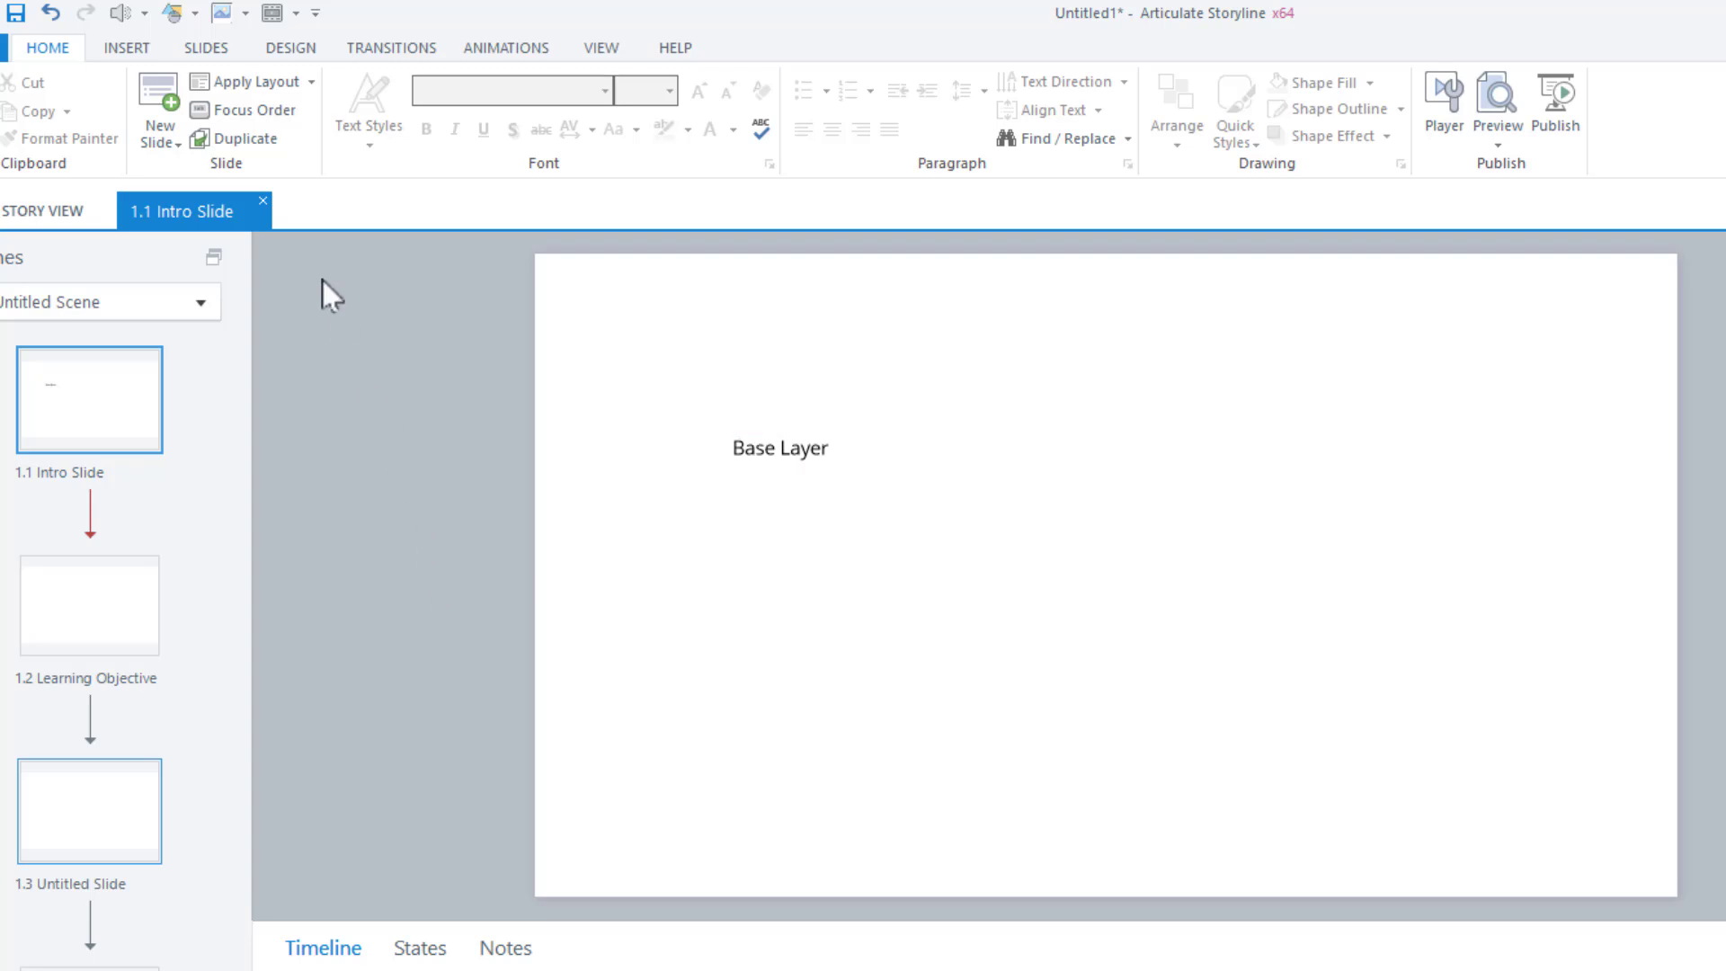
click(139, 49)
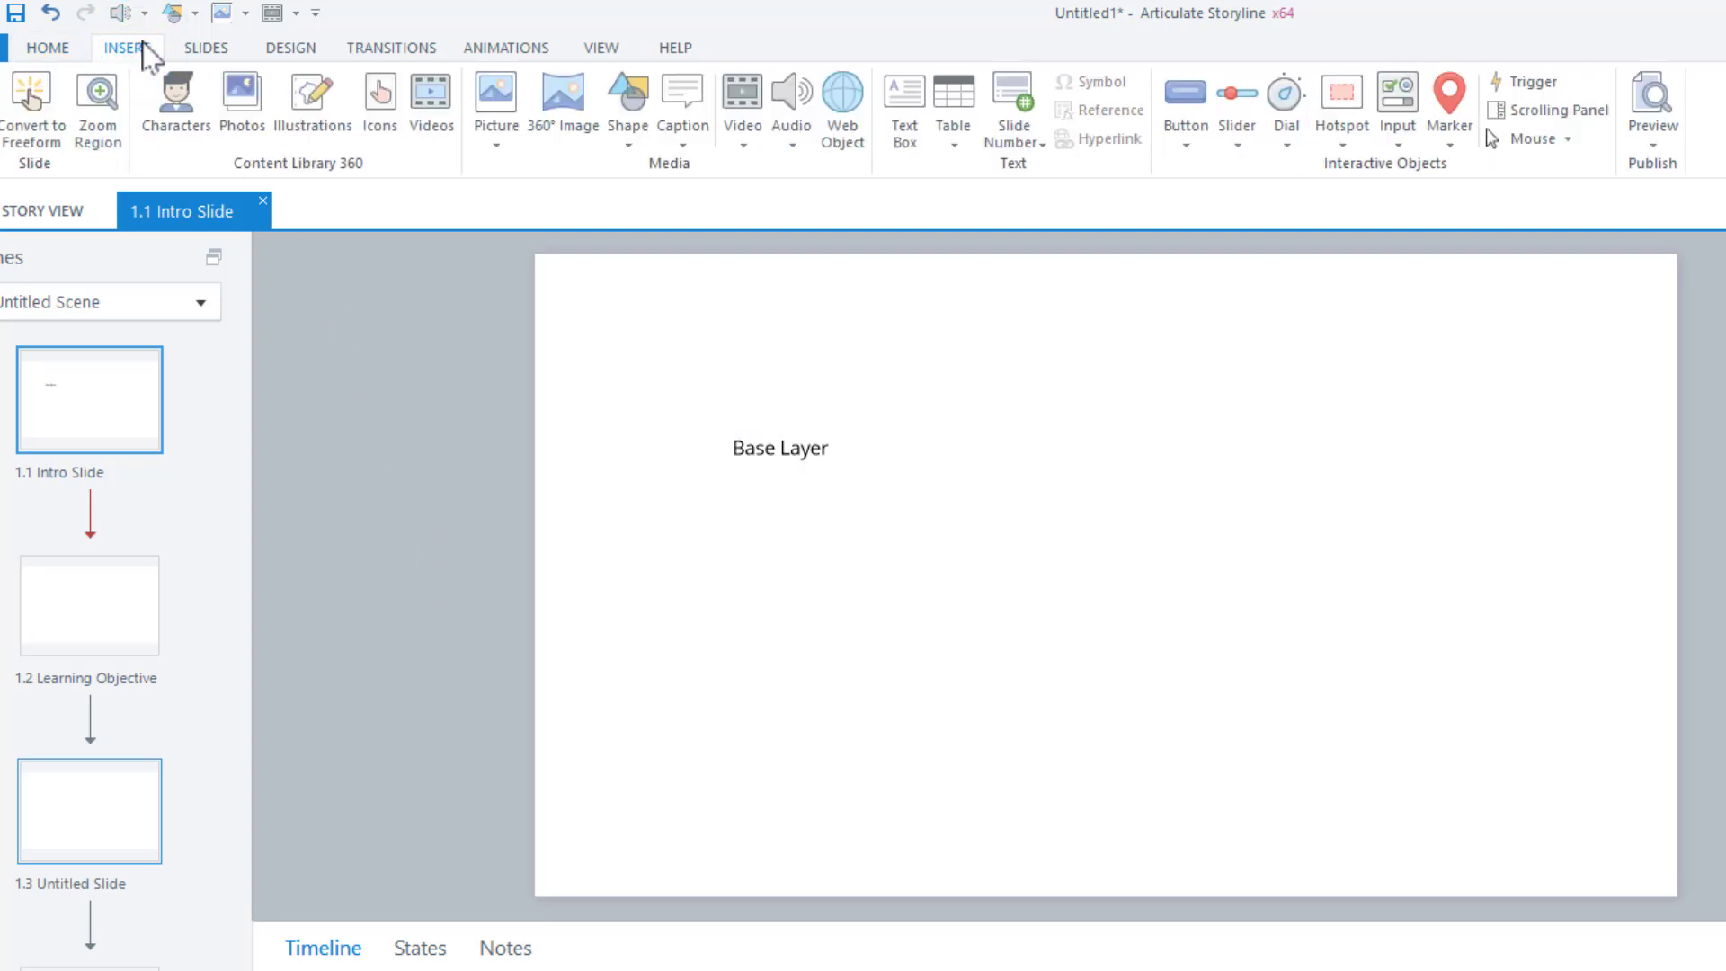
click(628, 107)
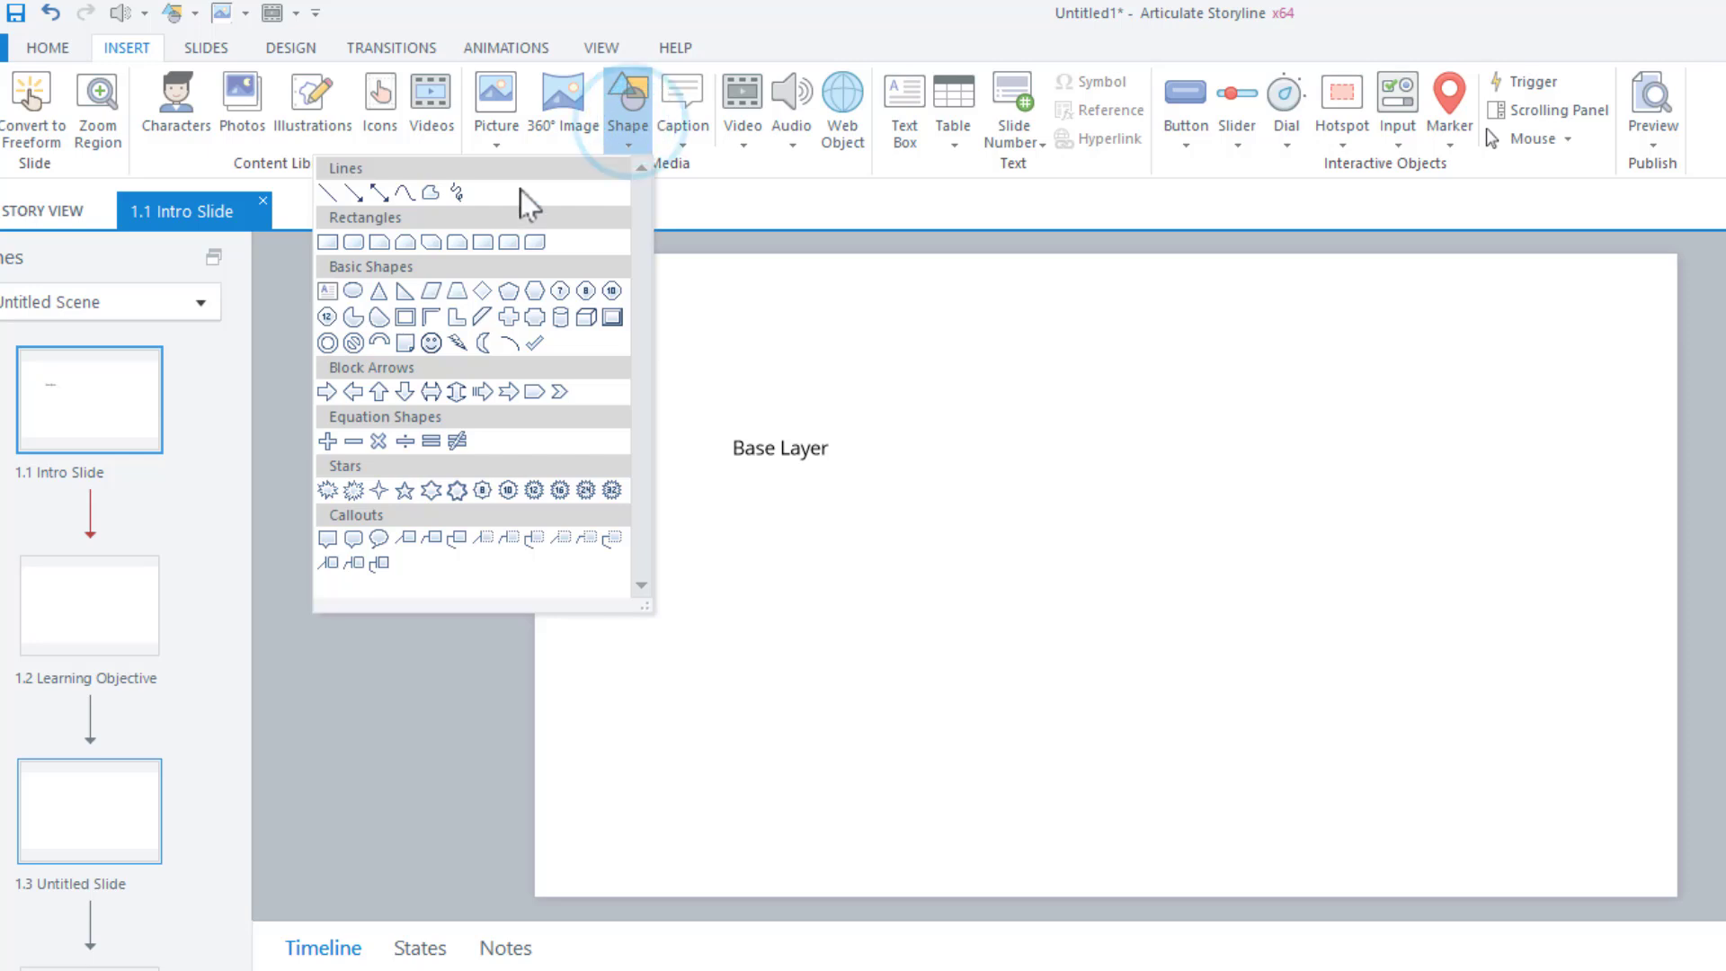
click(327, 241)
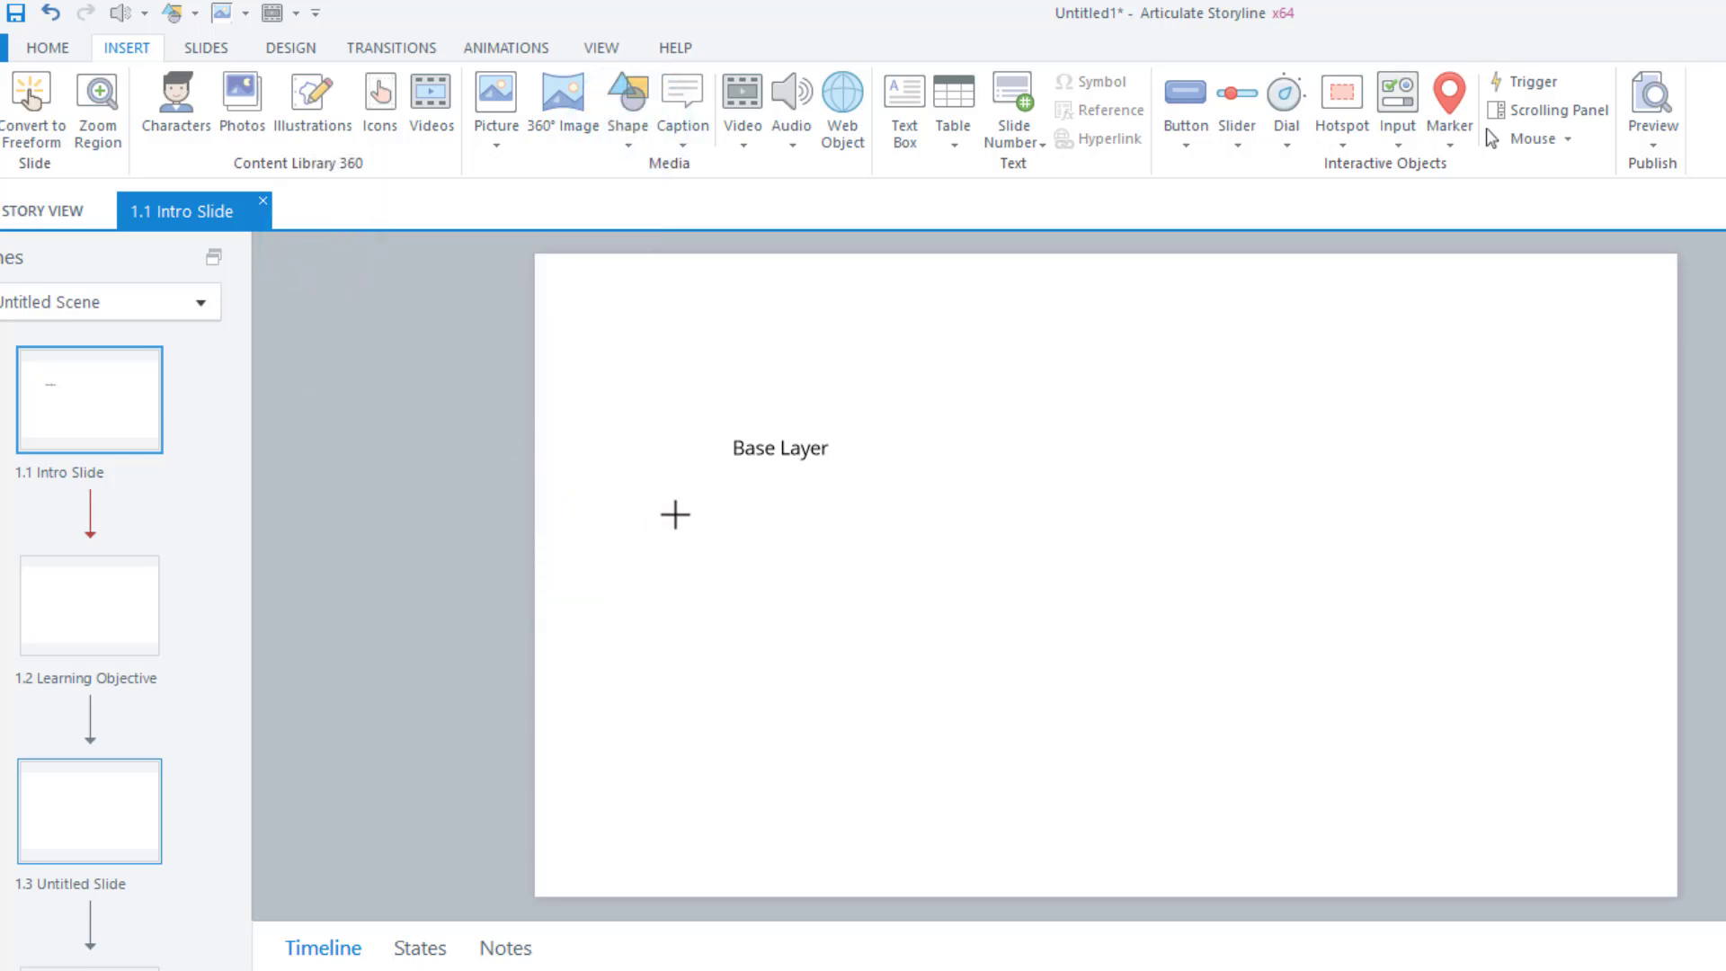
mouse_move(675, 514)
mouse_down()
mouse_move(908, 643)
mouse_move(1066, 758)
mouse_up()
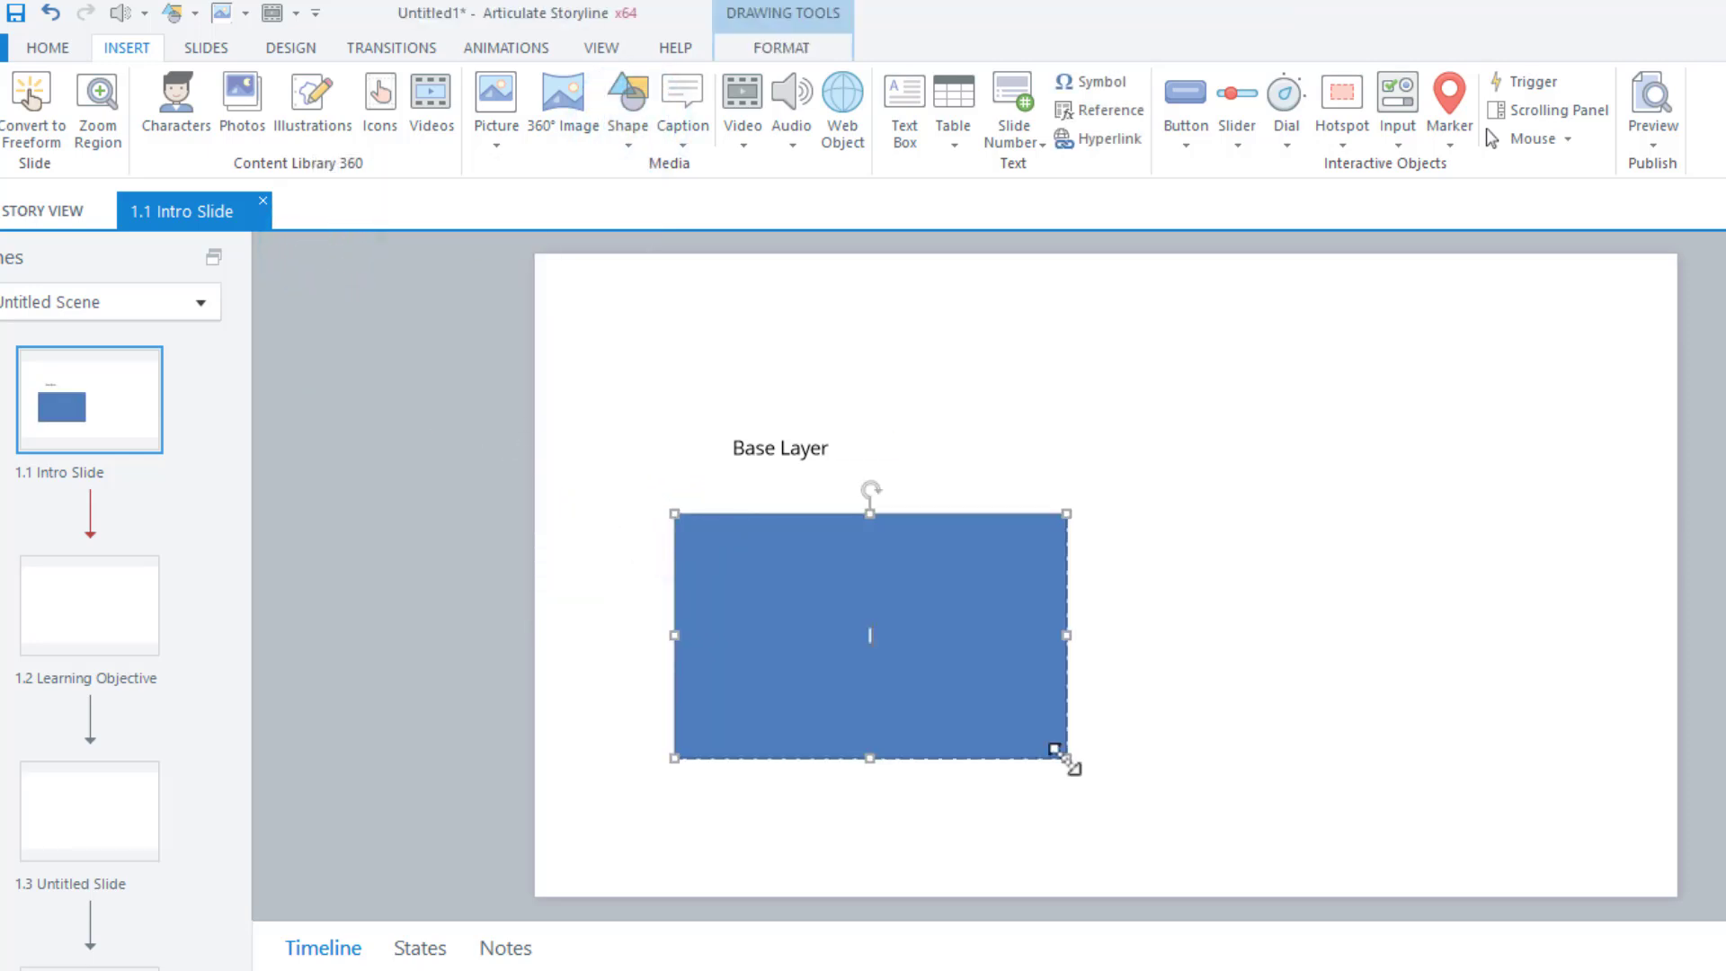
text(I am rectangle.)
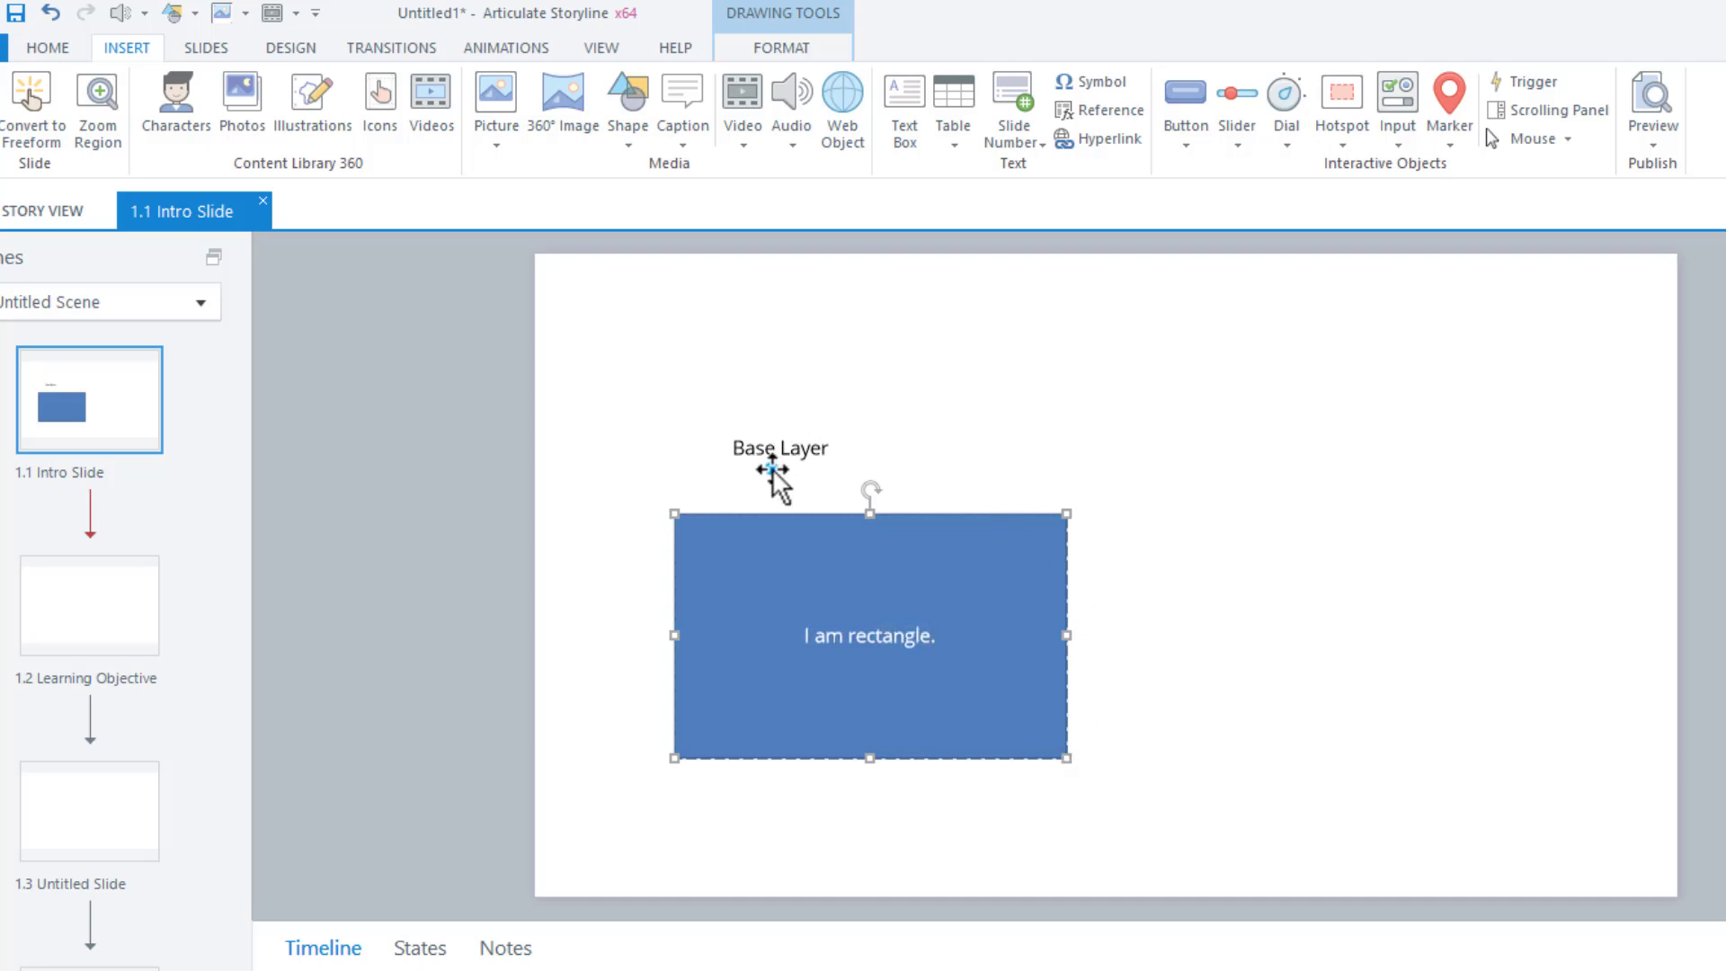
Move the "Base Layer" text box beside the blue rectangle and replace its text with "I am text."
drag(772, 469, 1158, 591)
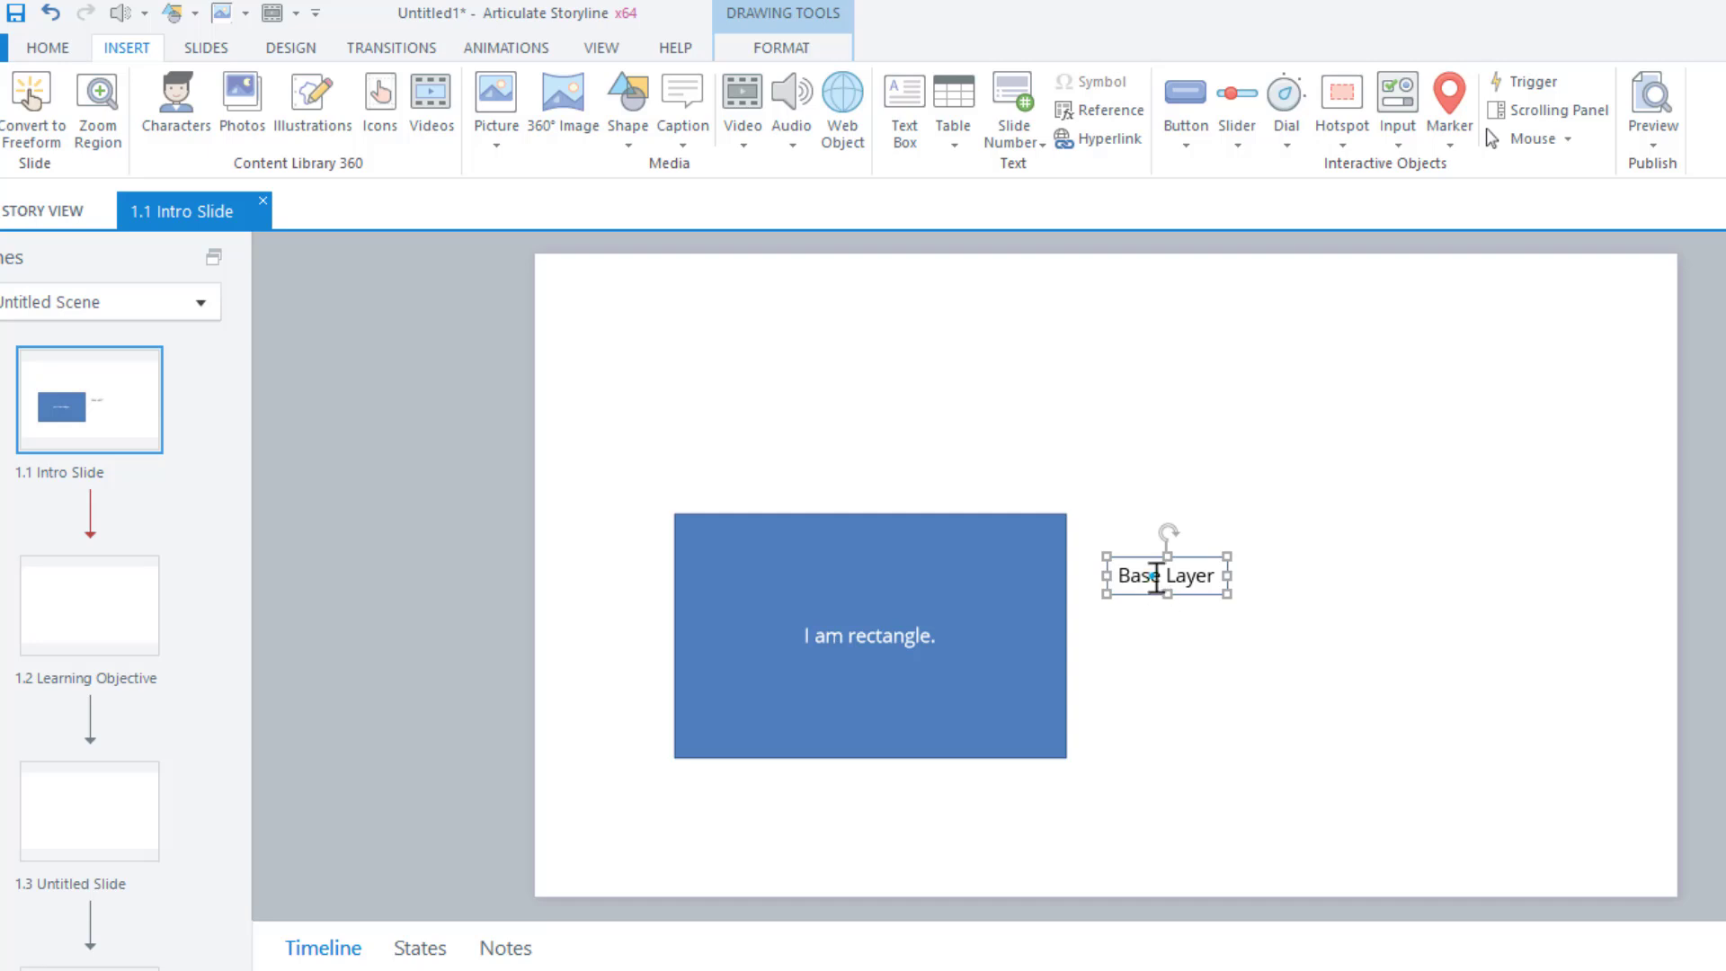
click(1156, 576)
key(ctrl+a)
text(I am )
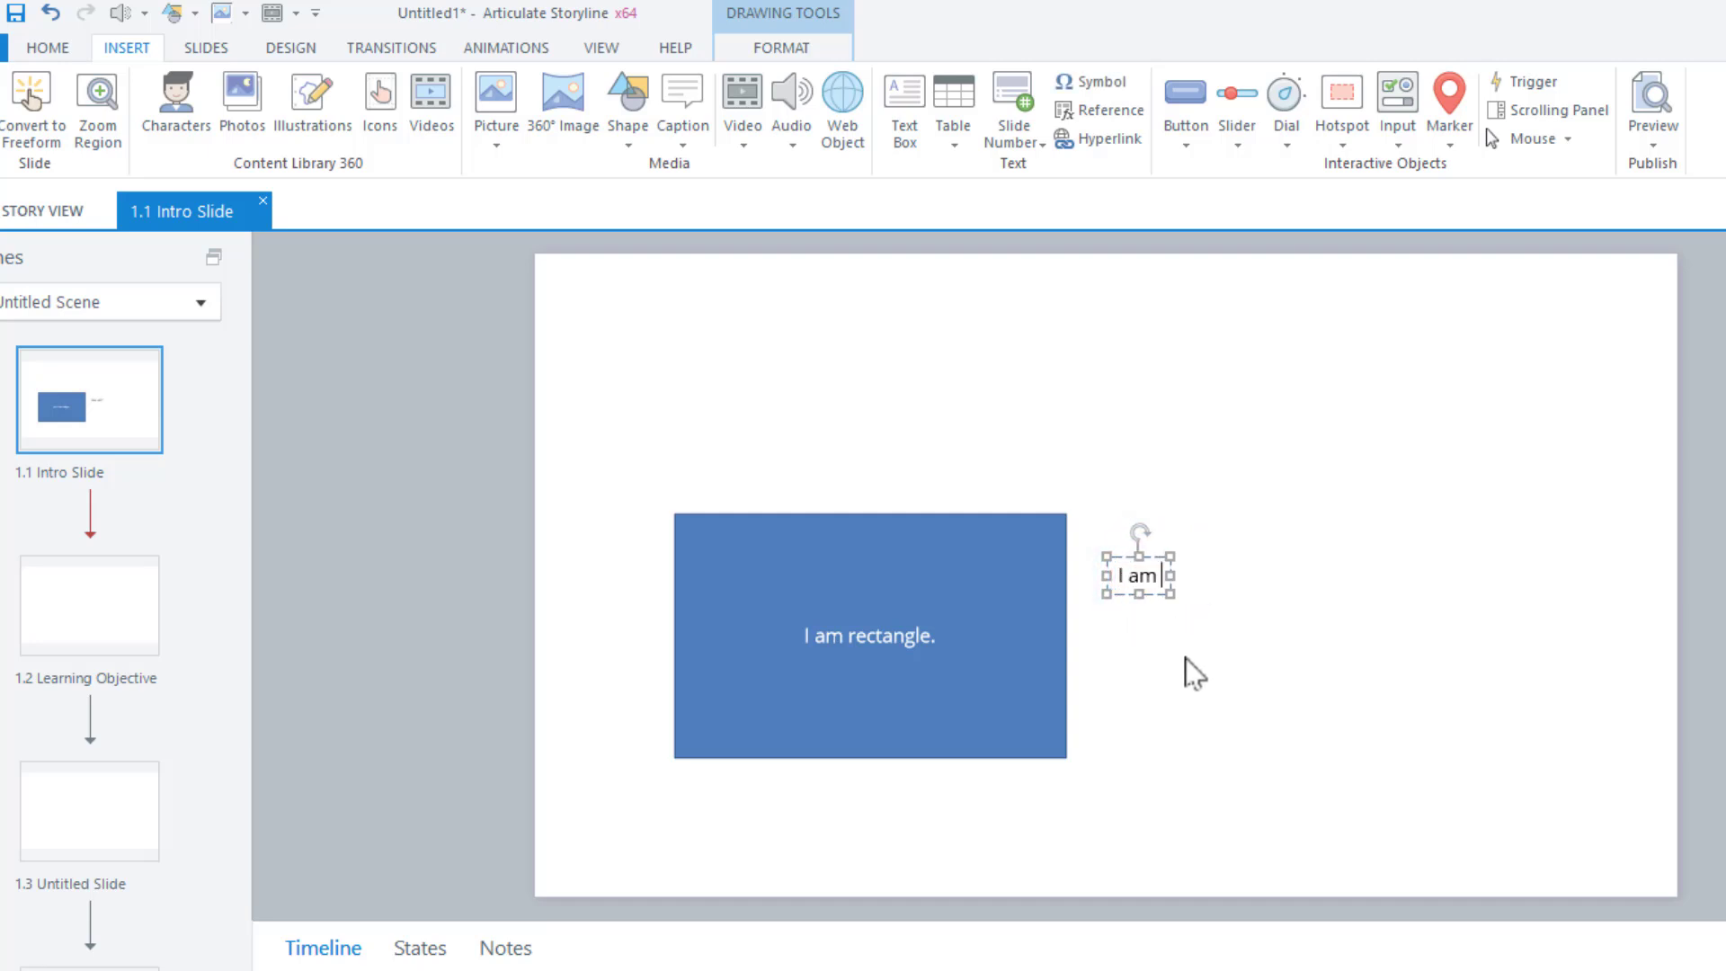
text(text.)
Duplicate the "I am text." text box three times, placing one copy above the rectangle and stacking the others beside it
drag(1178, 624, 681, 399)
key(ctrl+d)
key(ctrl+d)
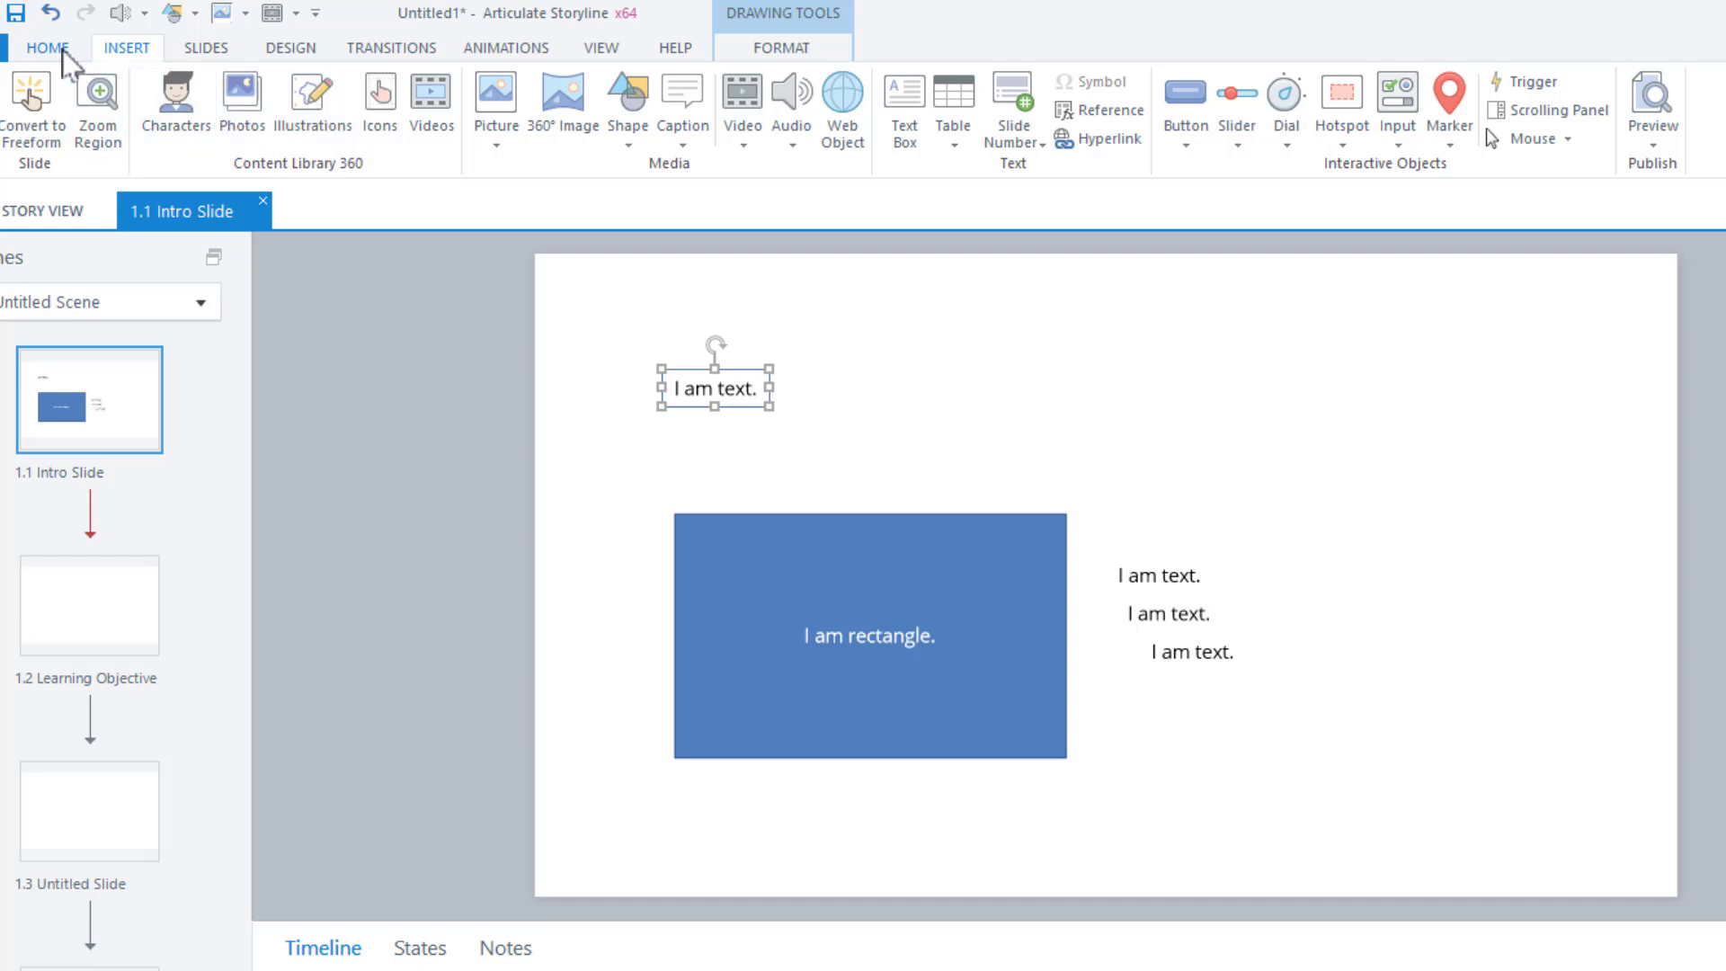
Set the text box above the rectangle to font size 32 and make it bold
click(54, 50)
click(706, 90)
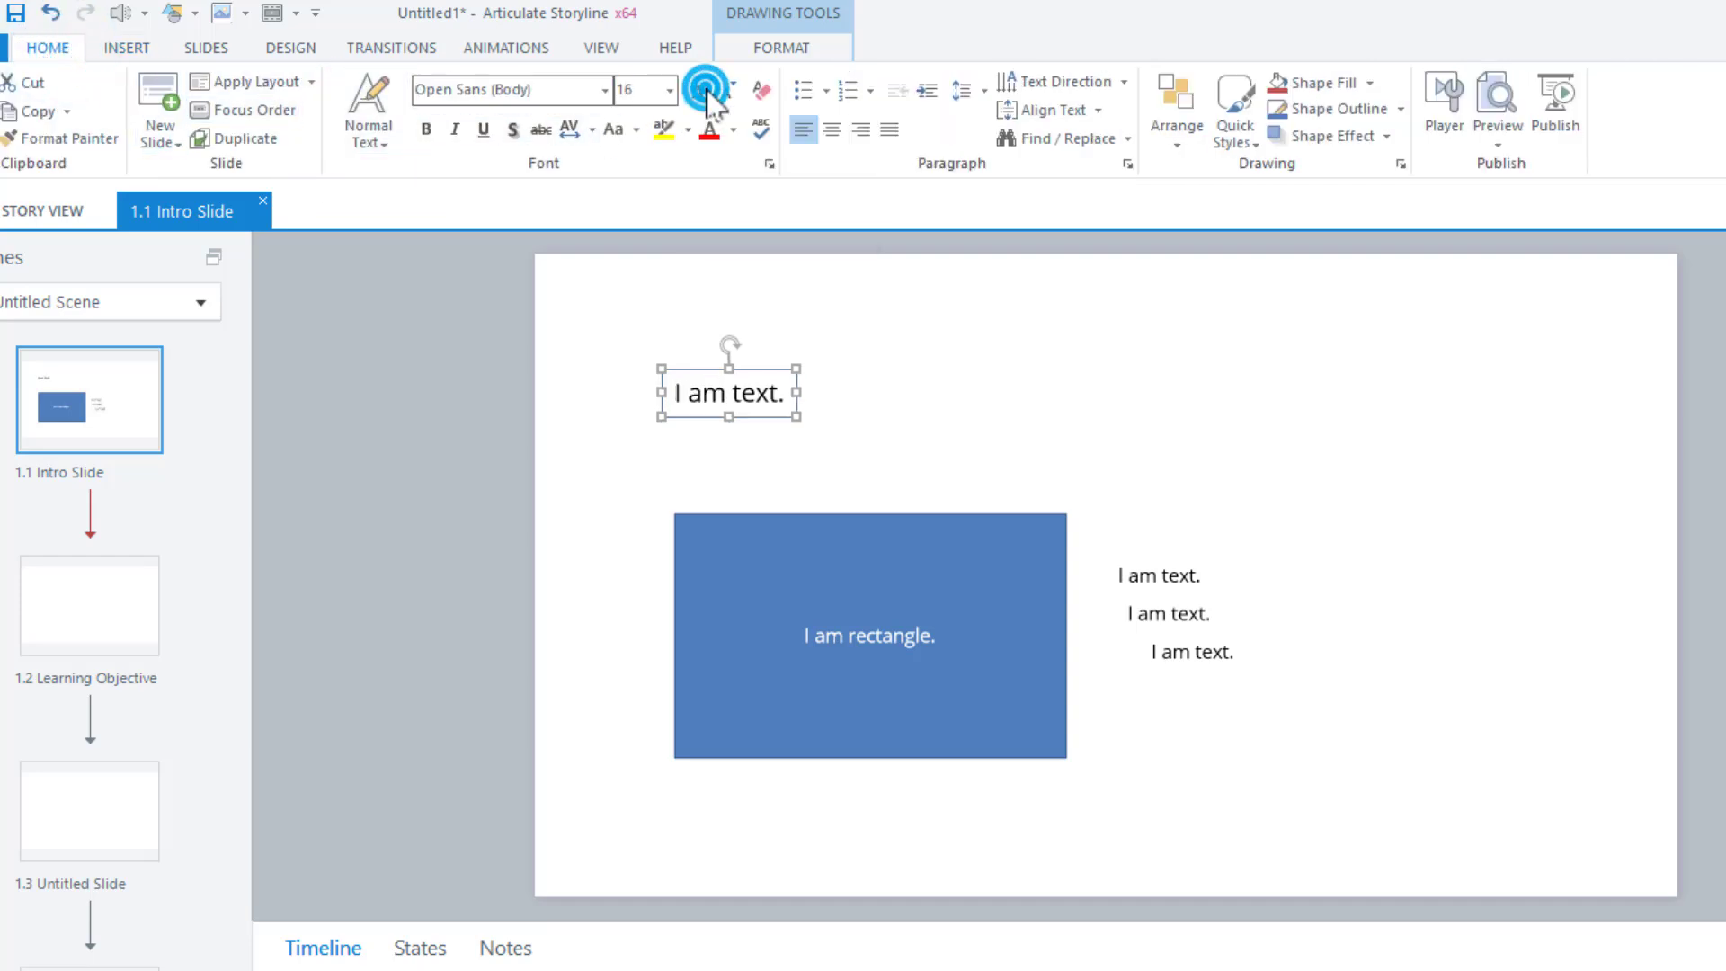
click(705, 90)
click(705, 90)
click(705, 90)
click(706, 90)
click(427, 128)
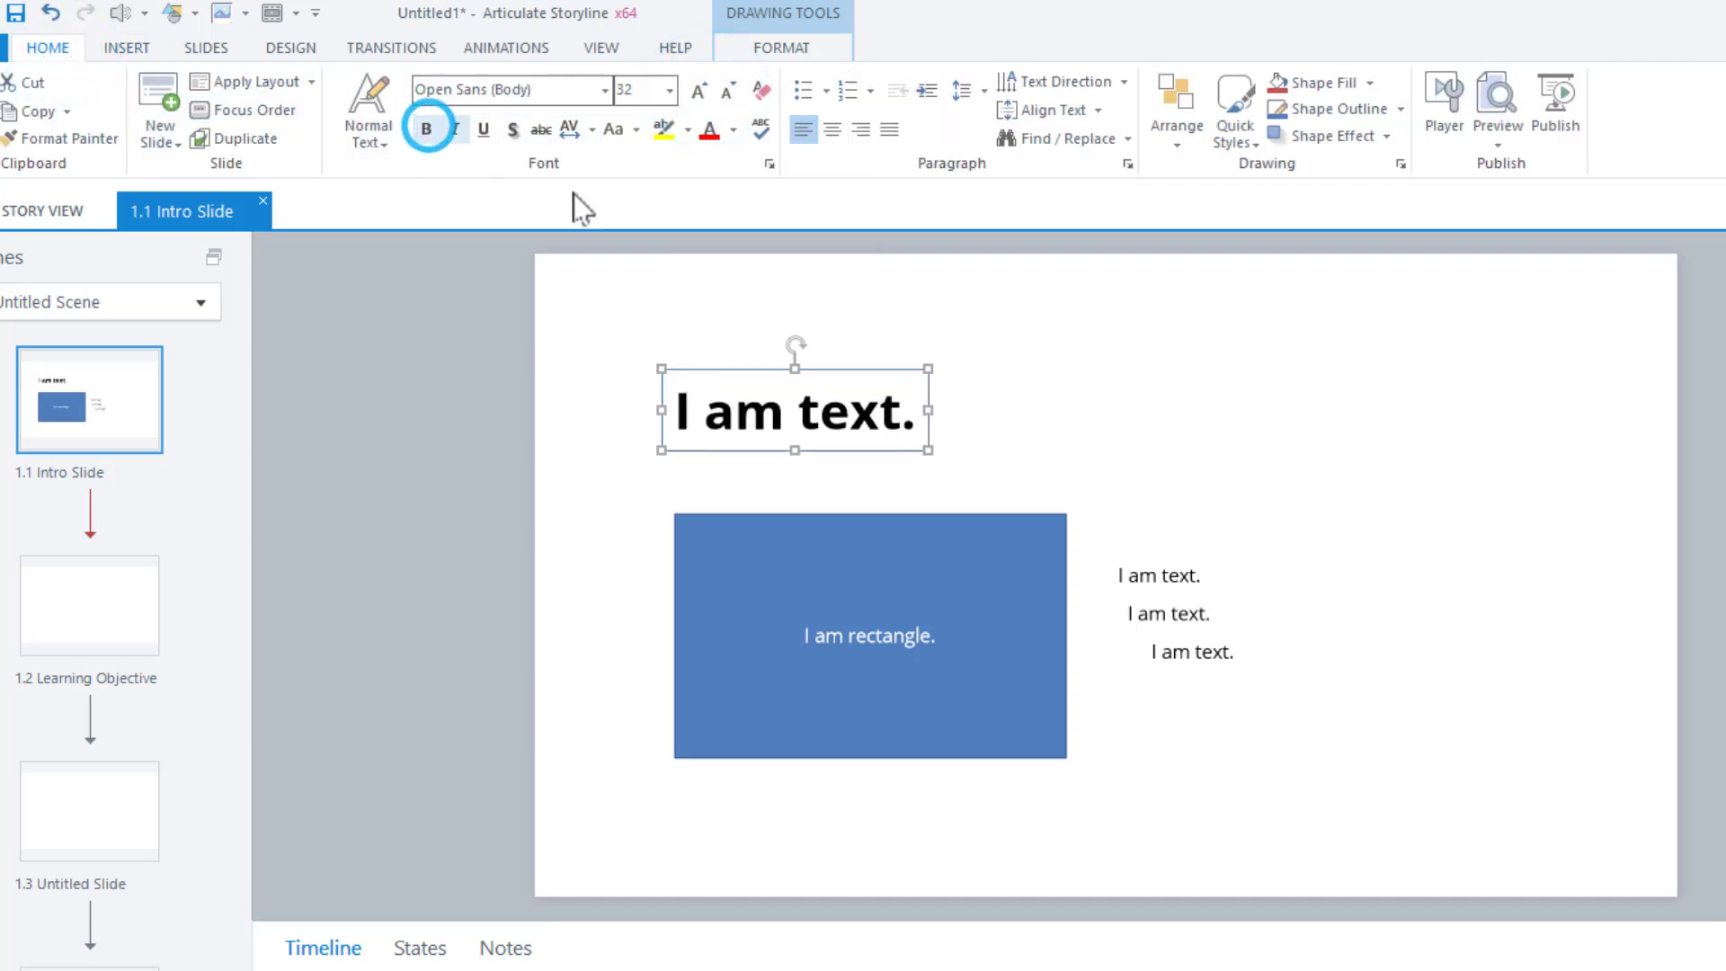
click(942, 297)
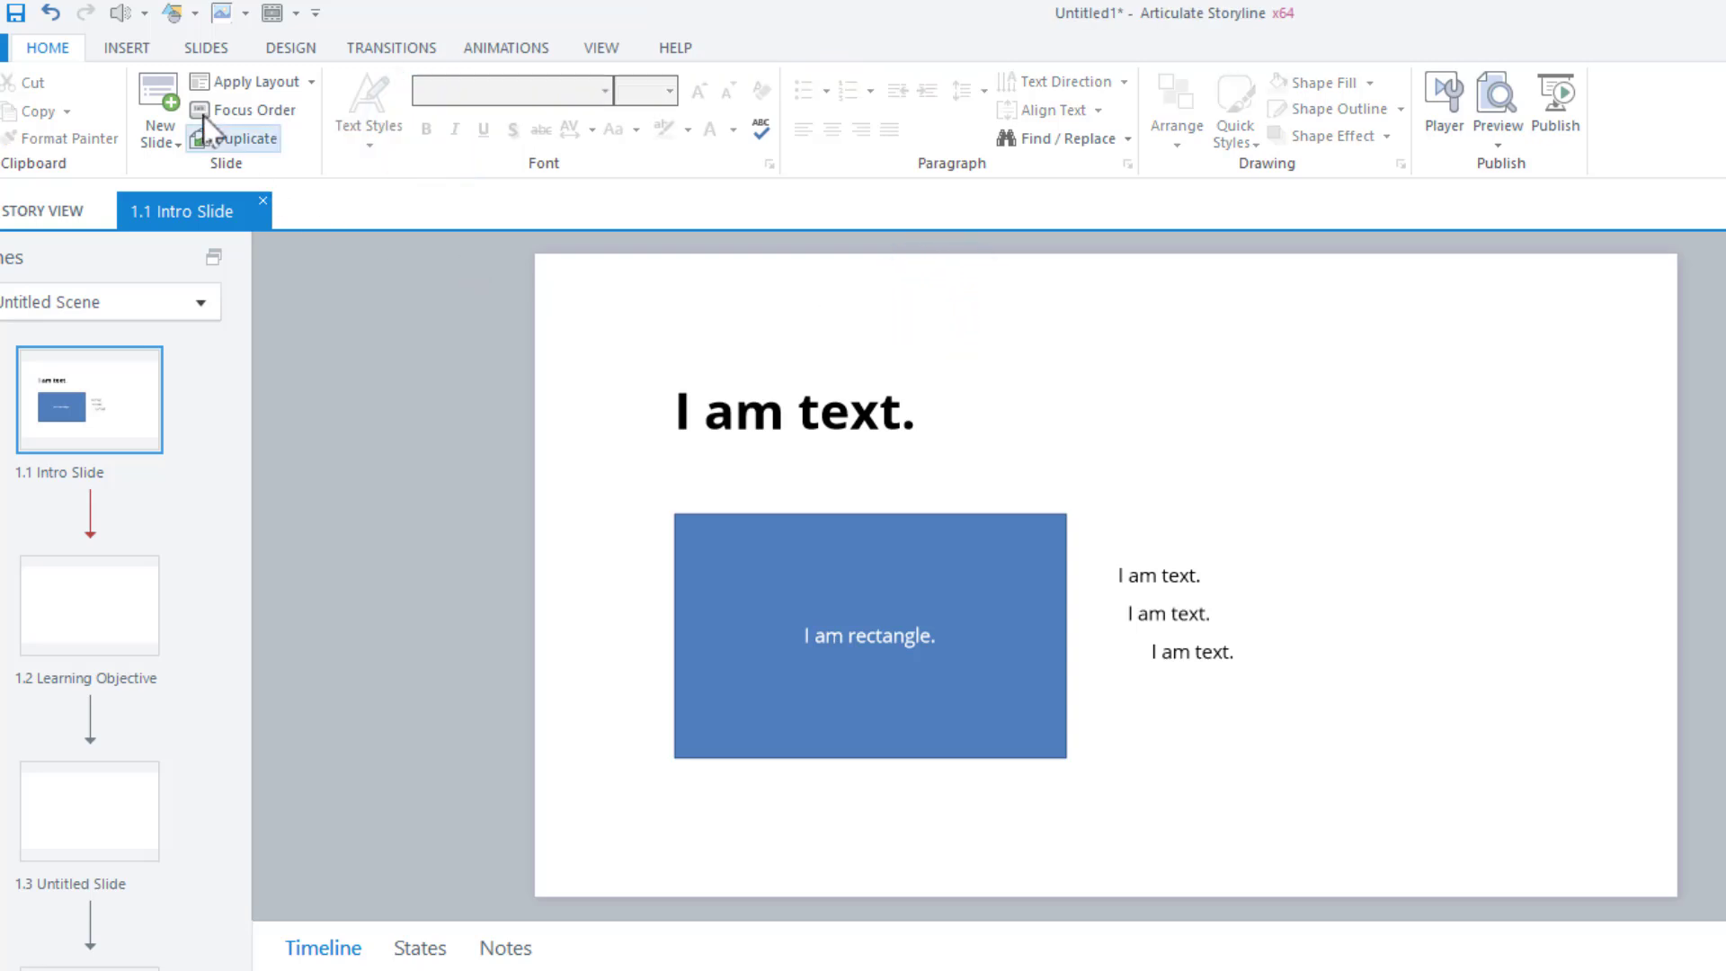
Insert the picture elearning-top-view.jpg and shrink it so it sits above the three small text boxes
click(144, 45)
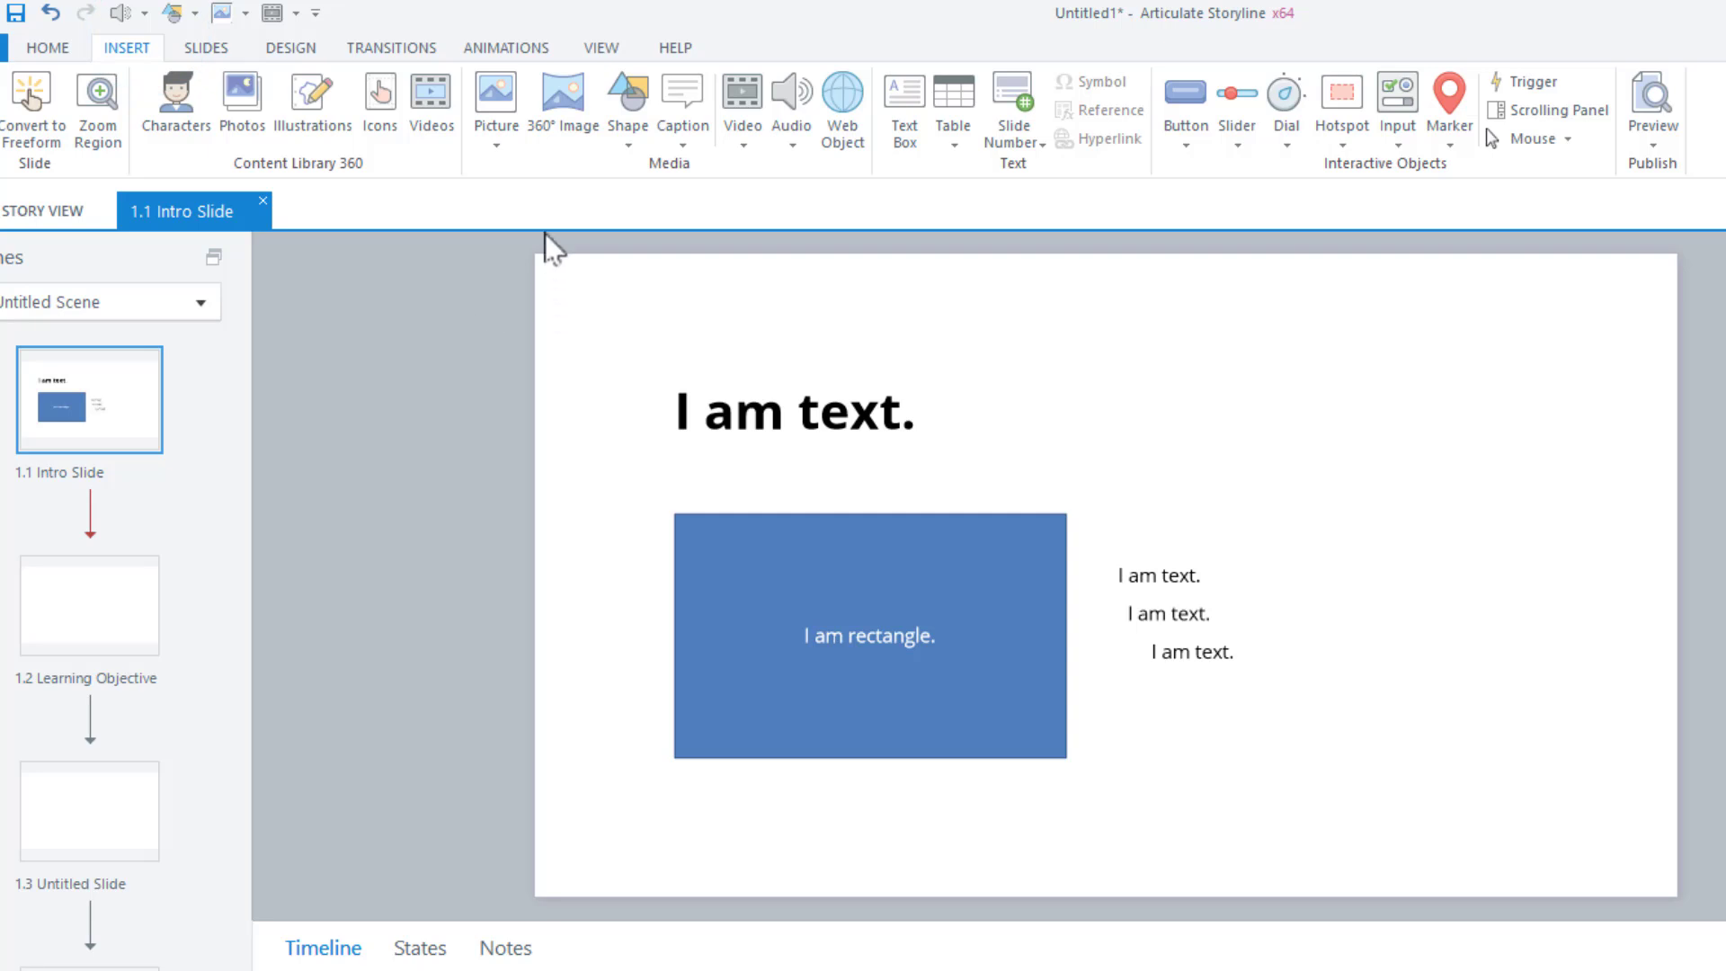
click(507, 138)
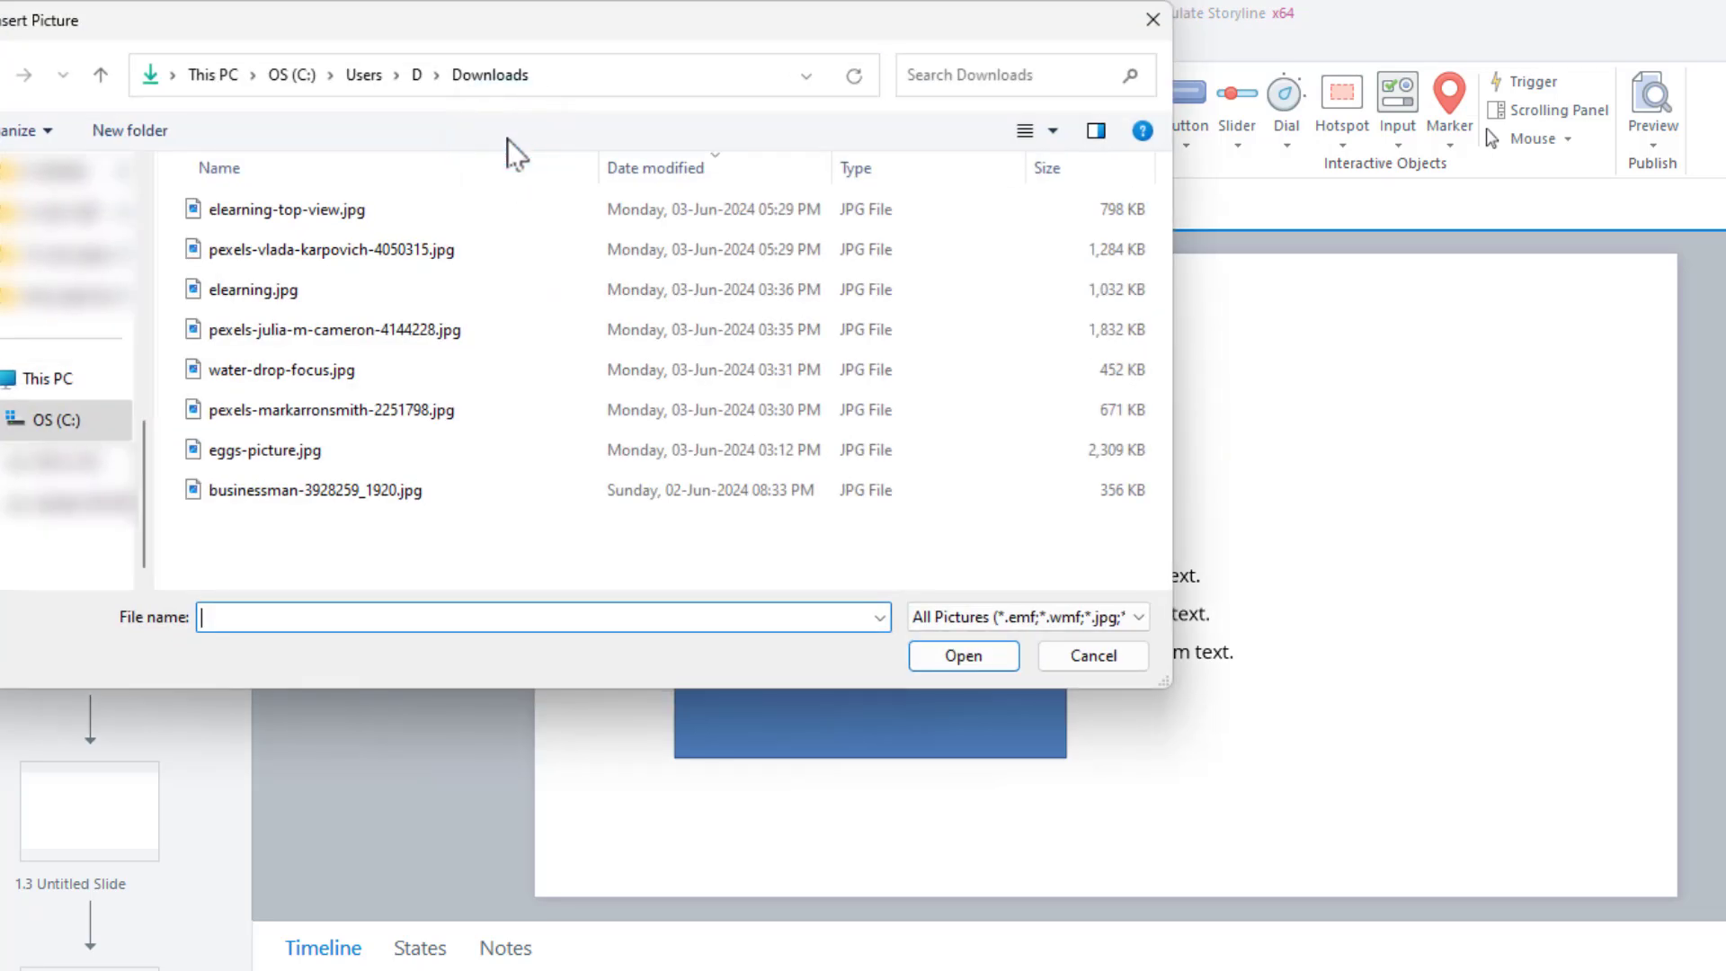
click(485, 210)
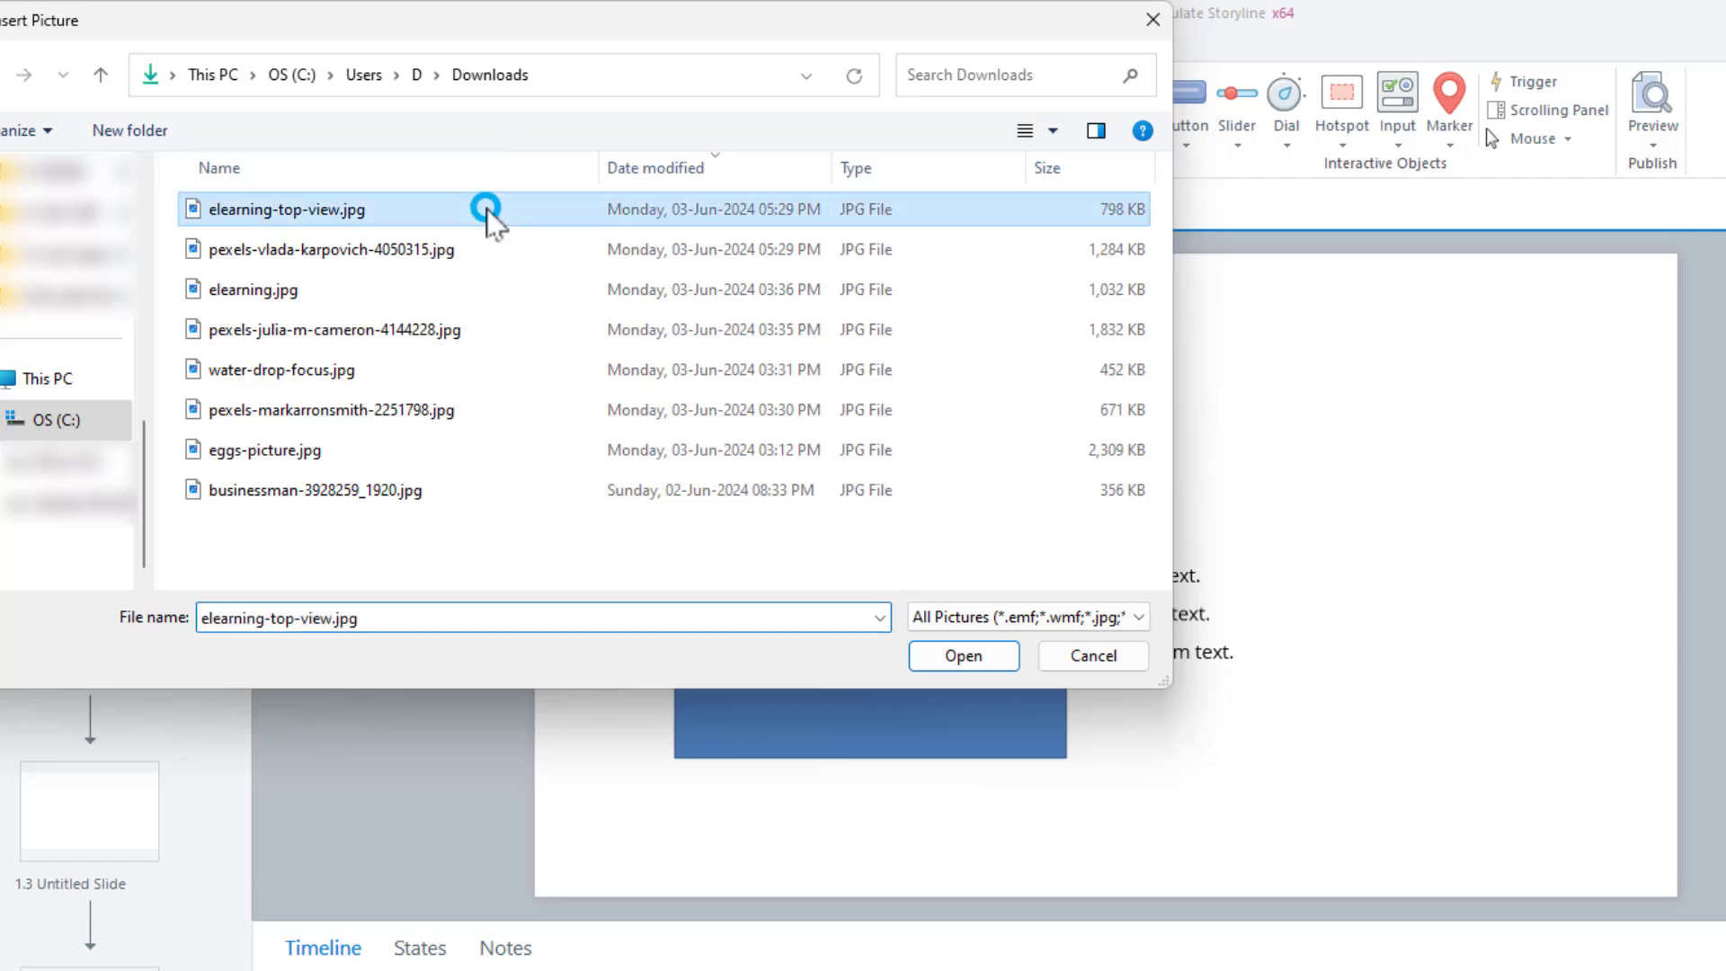
click(984, 663)
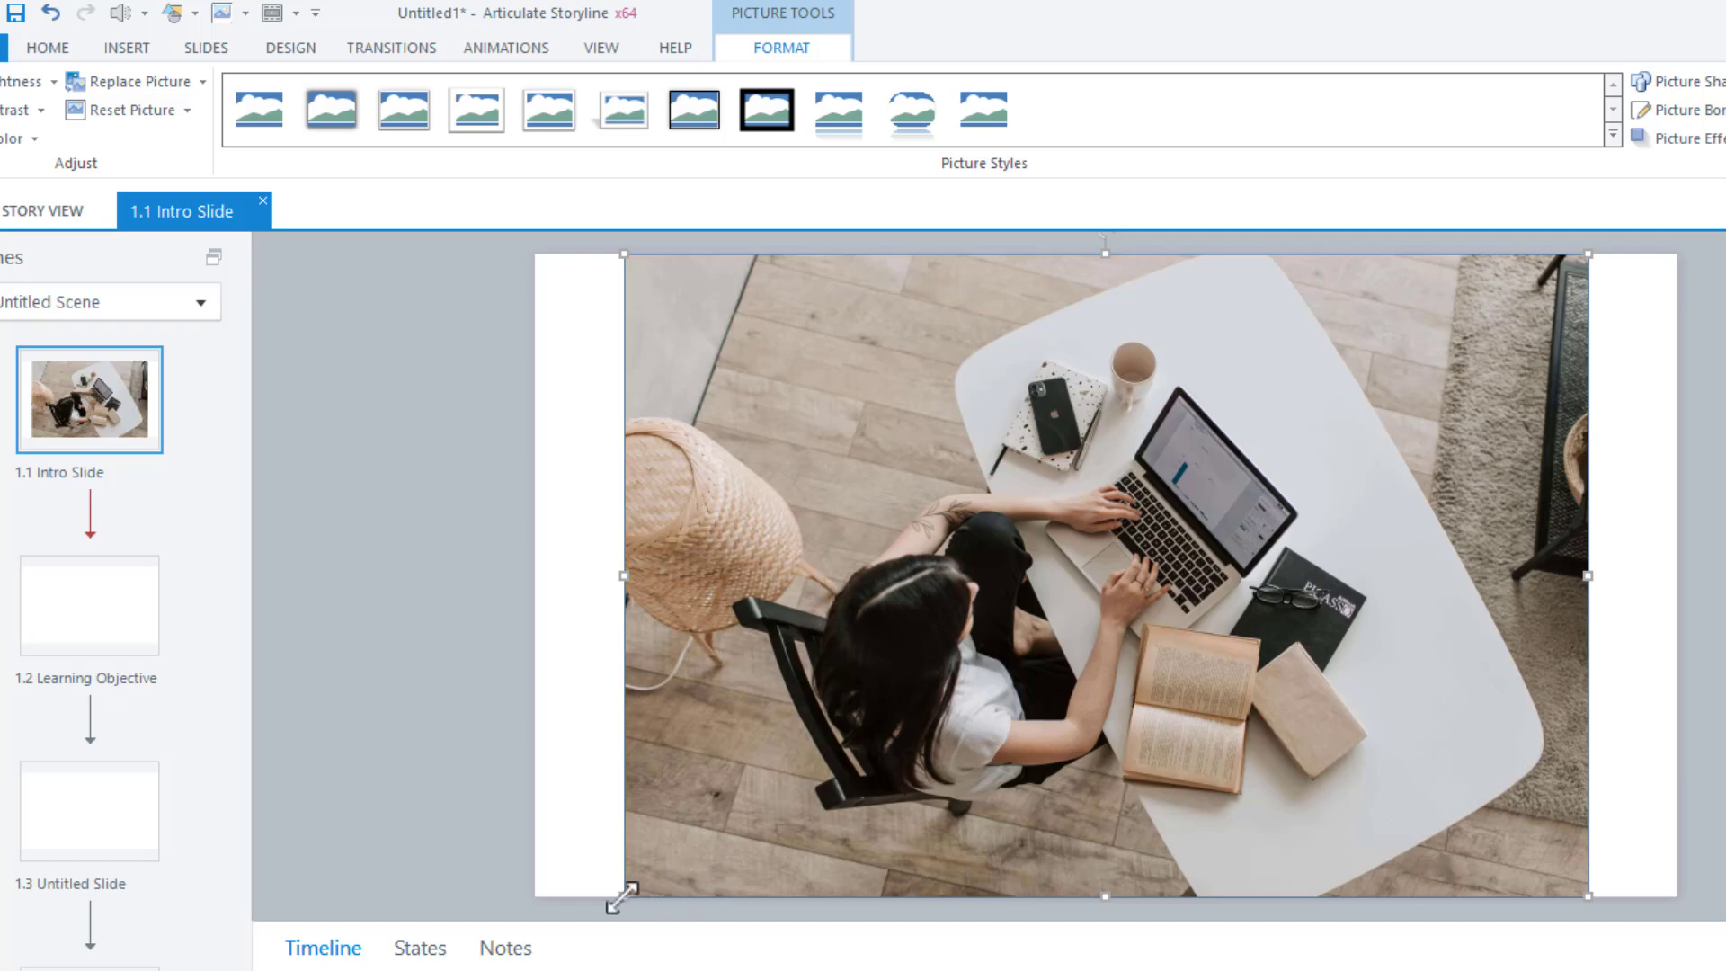
drag(621, 896, 1096, 533)
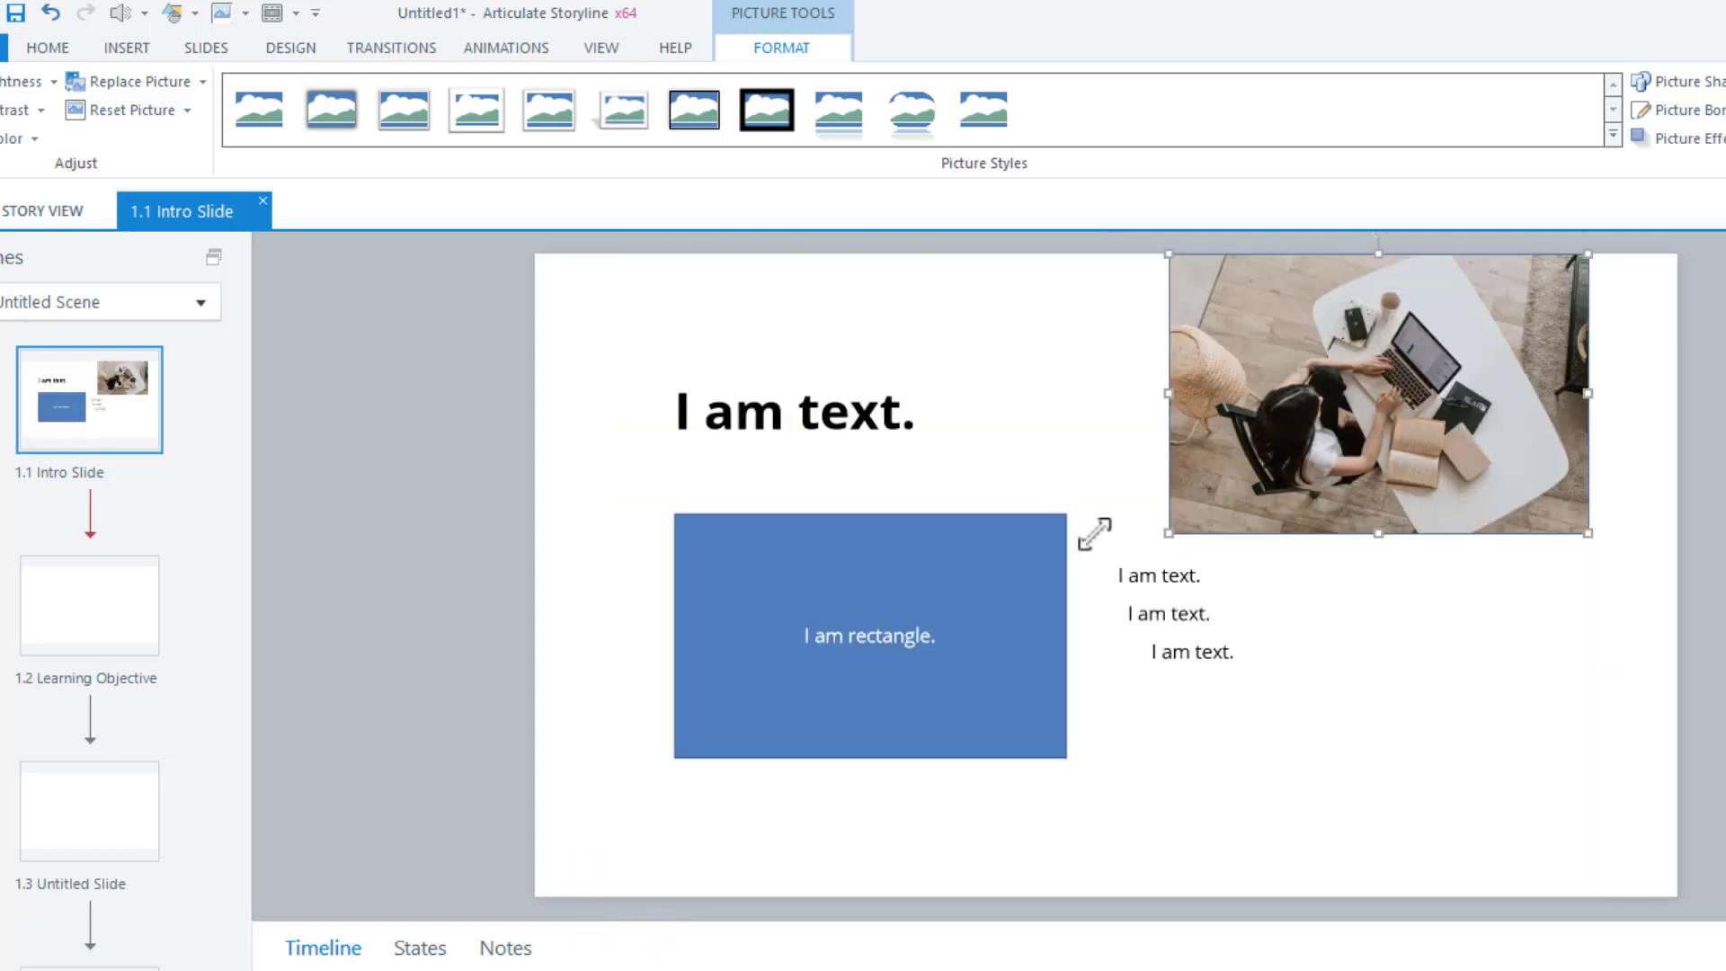
click(1057, 455)
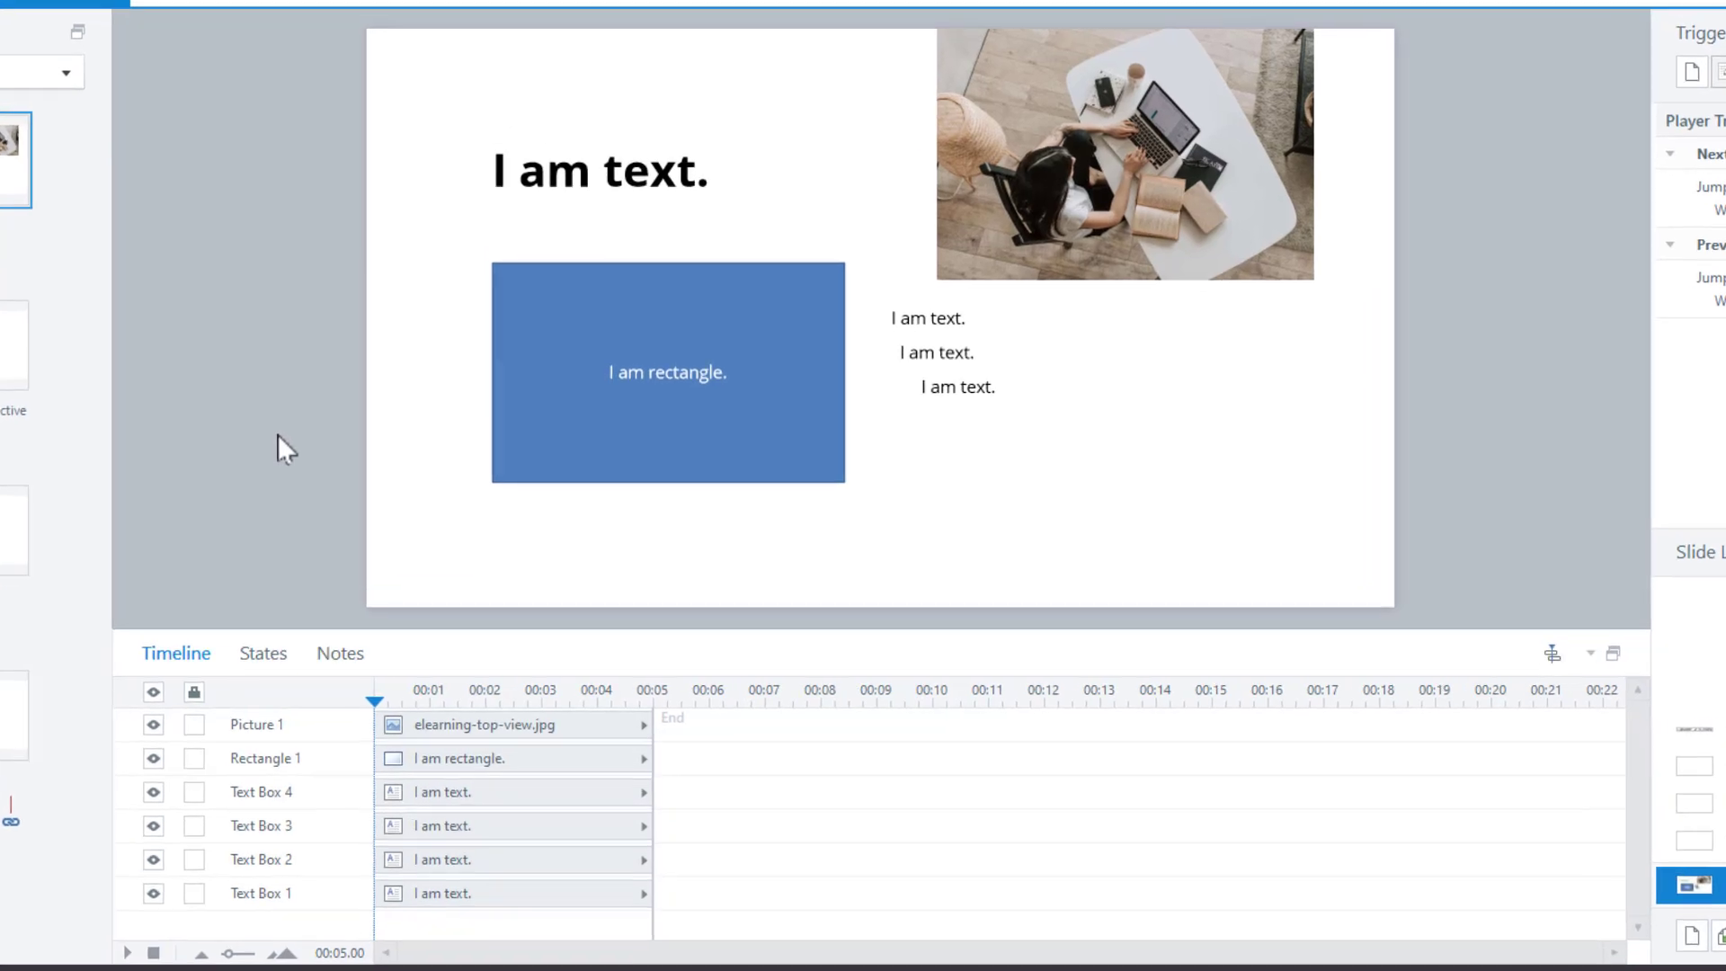
Add a state named "Red" to the "I am rectangle." shape and apply the red shape style to it
click(545, 375)
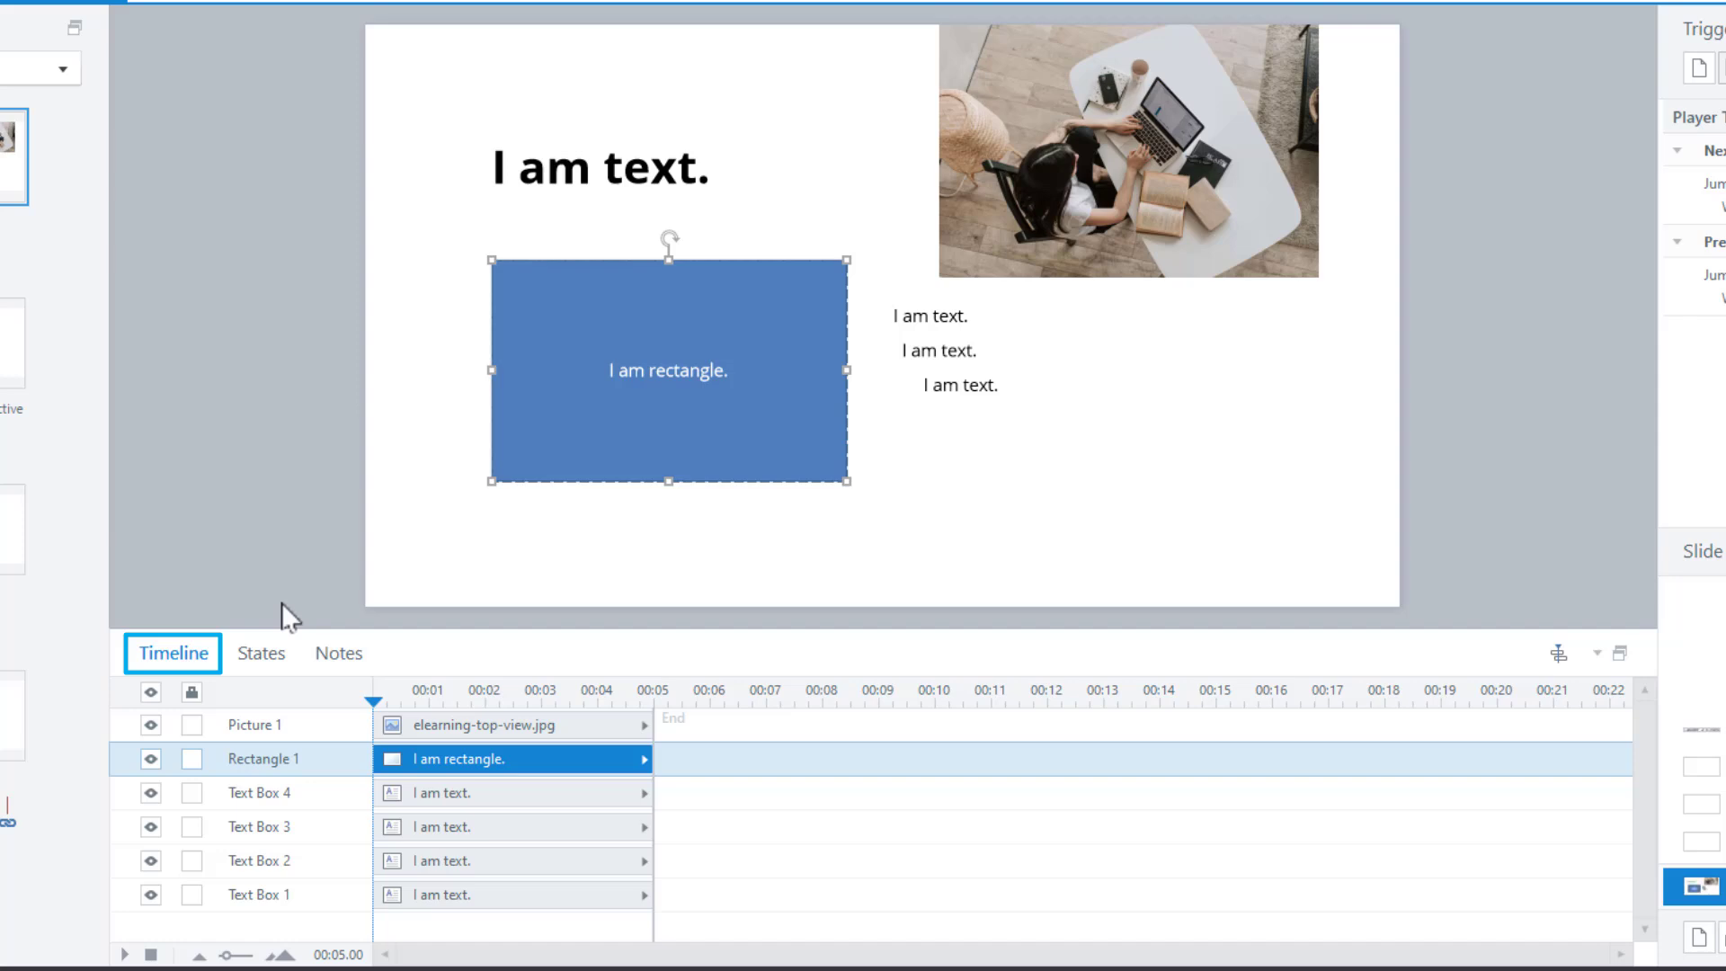
click(267, 654)
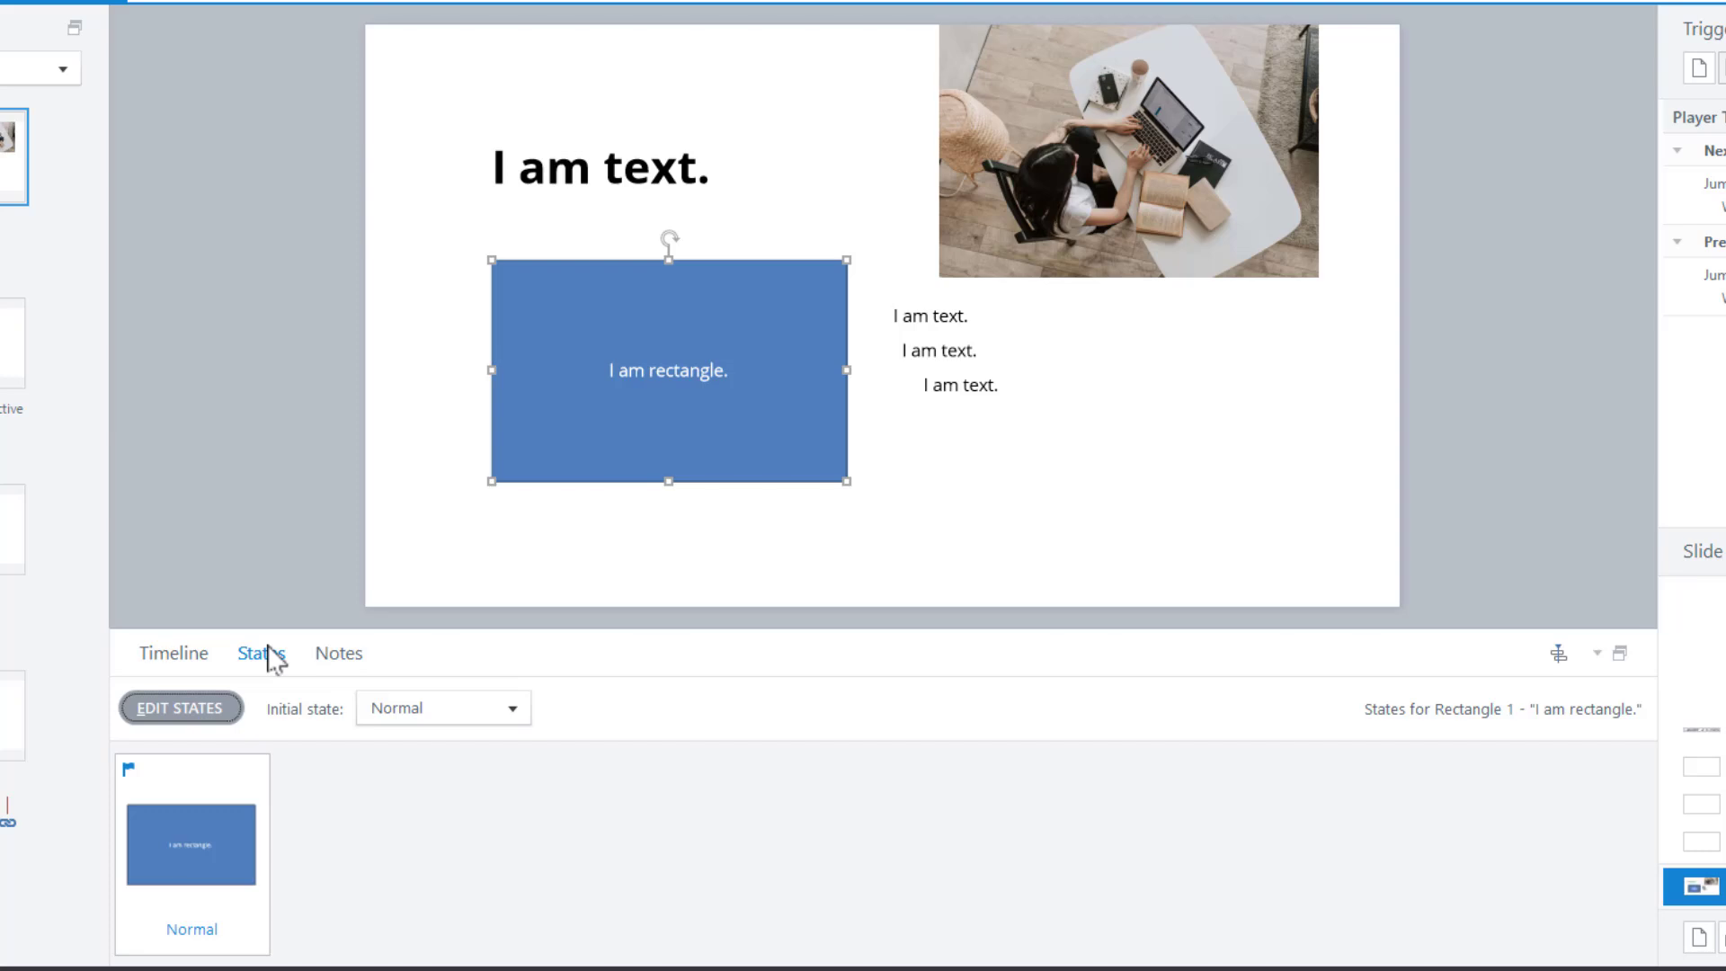
click(535, 484)
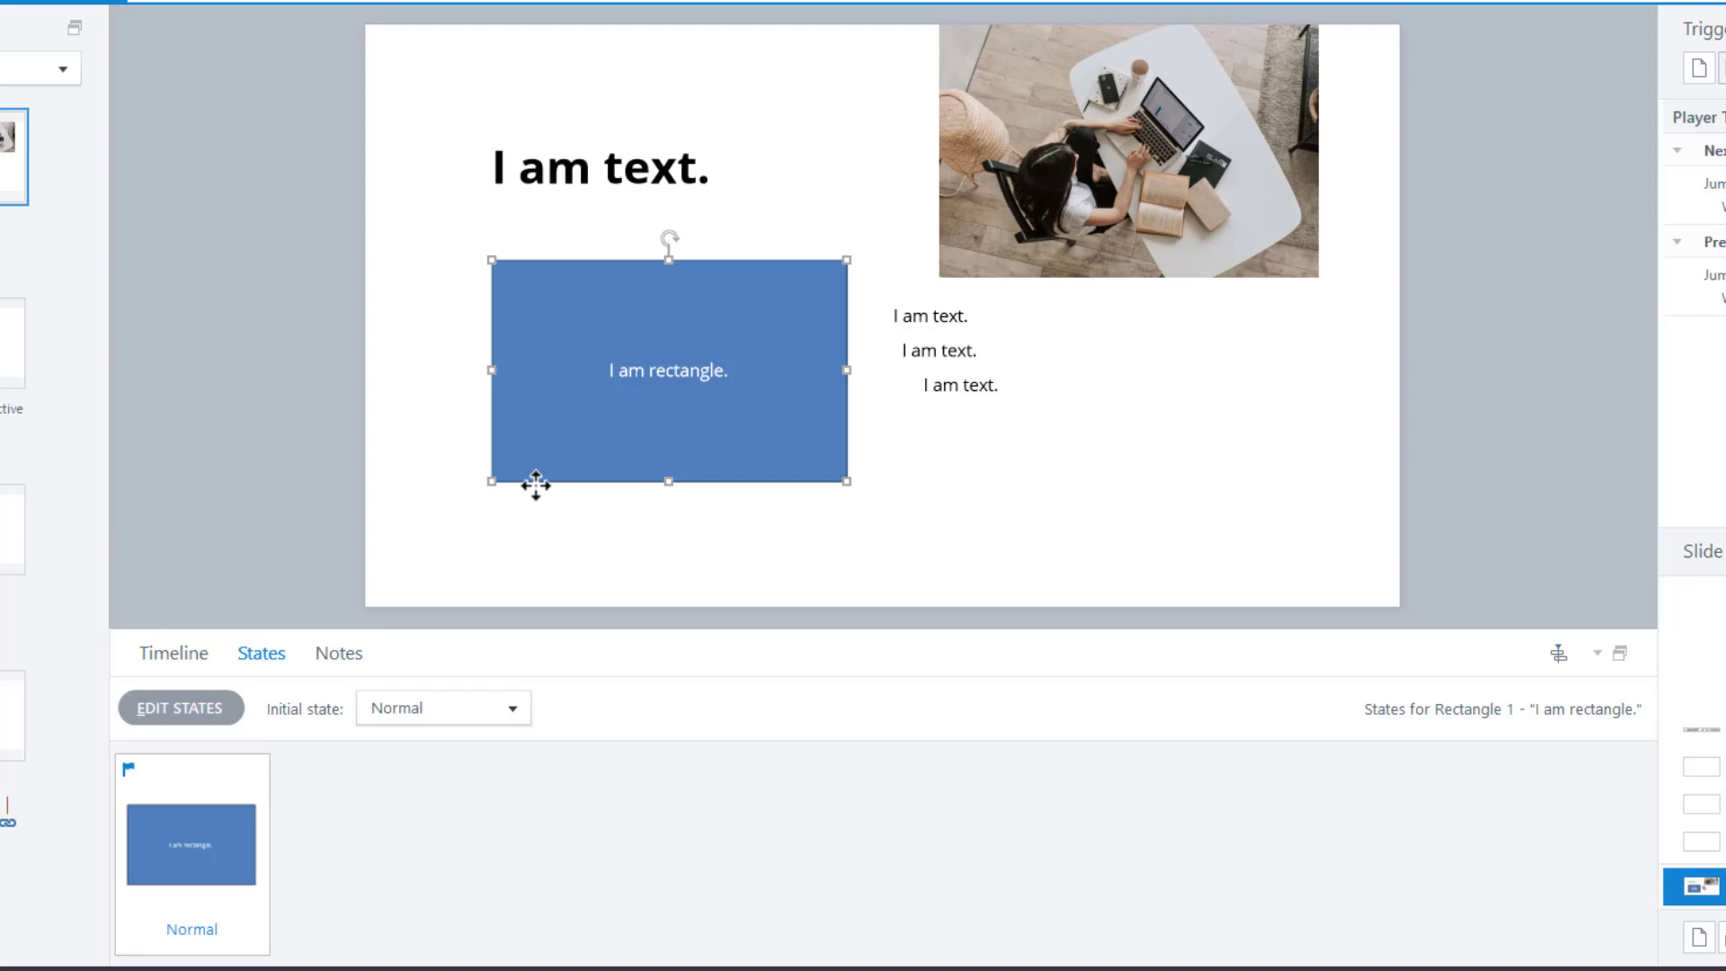
click(226, 709)
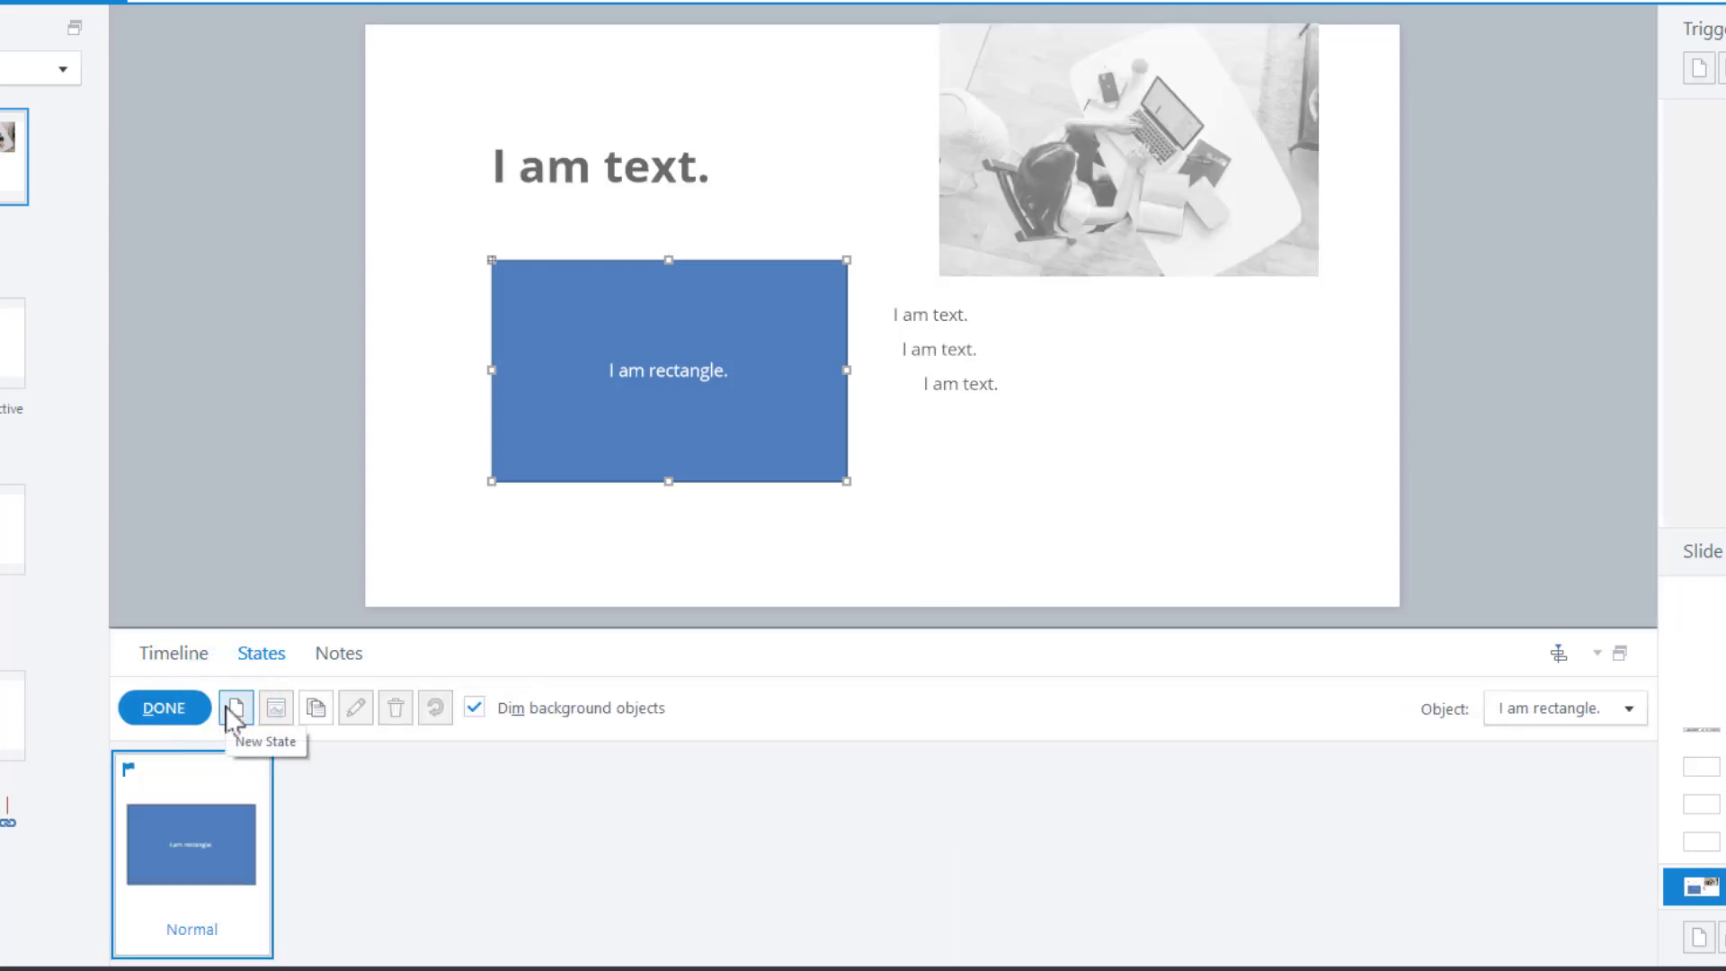
click(234, 708)
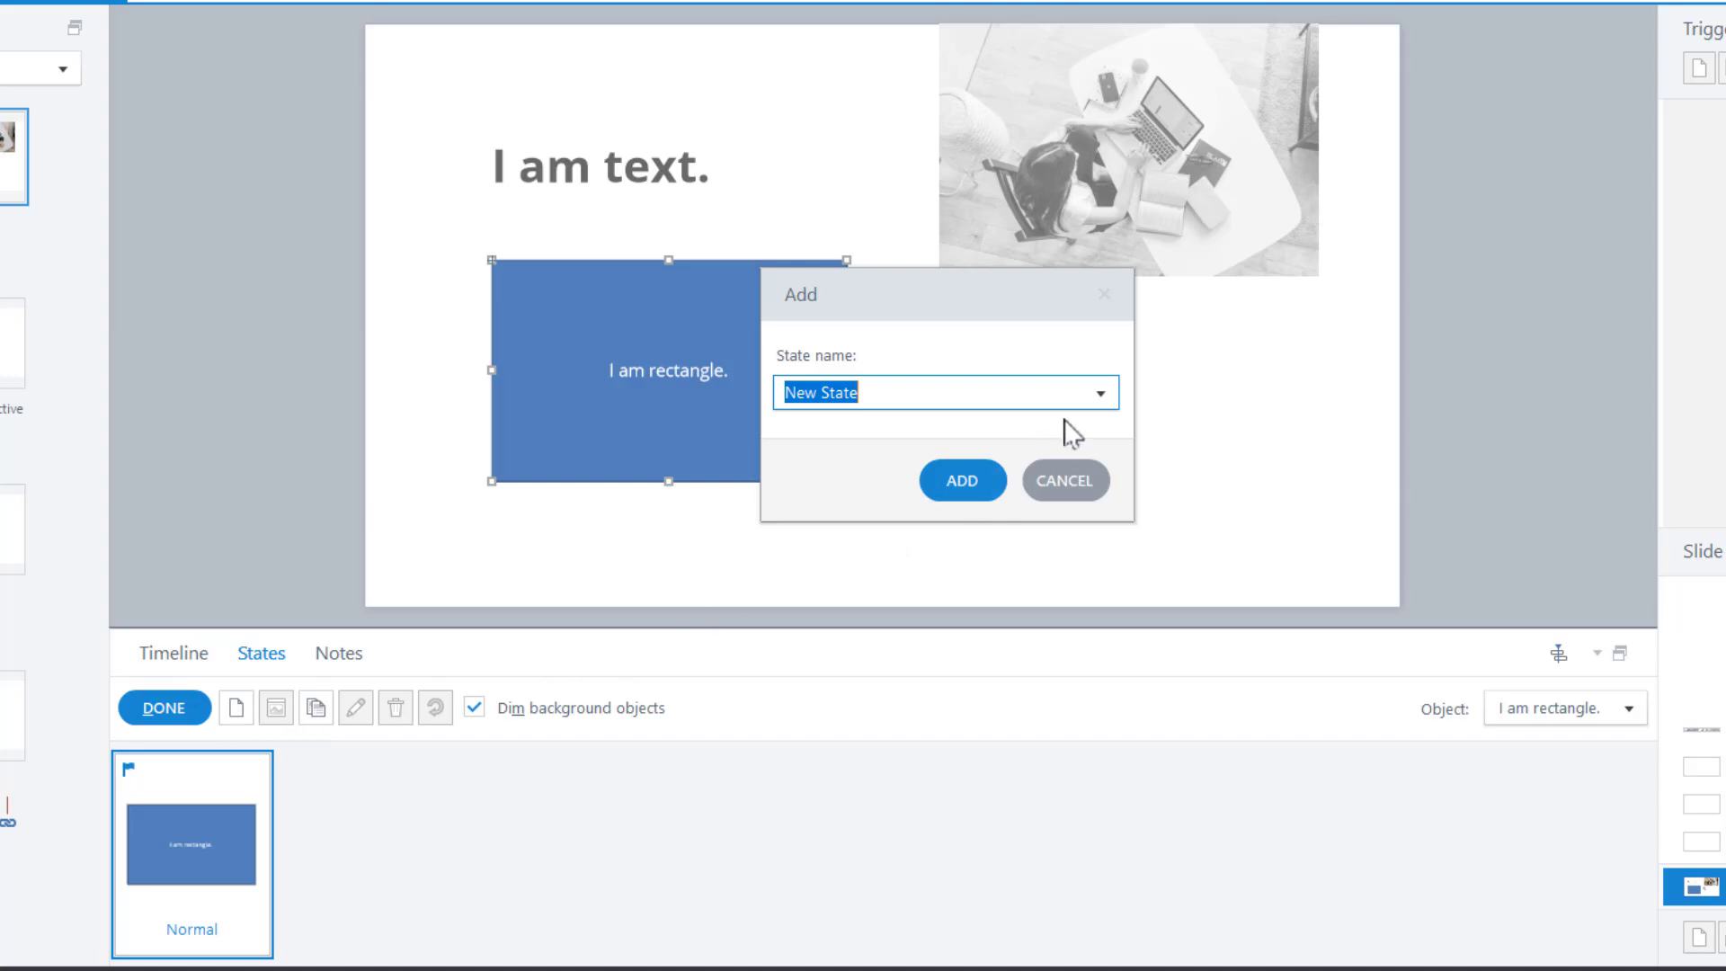
click(1090, 401)
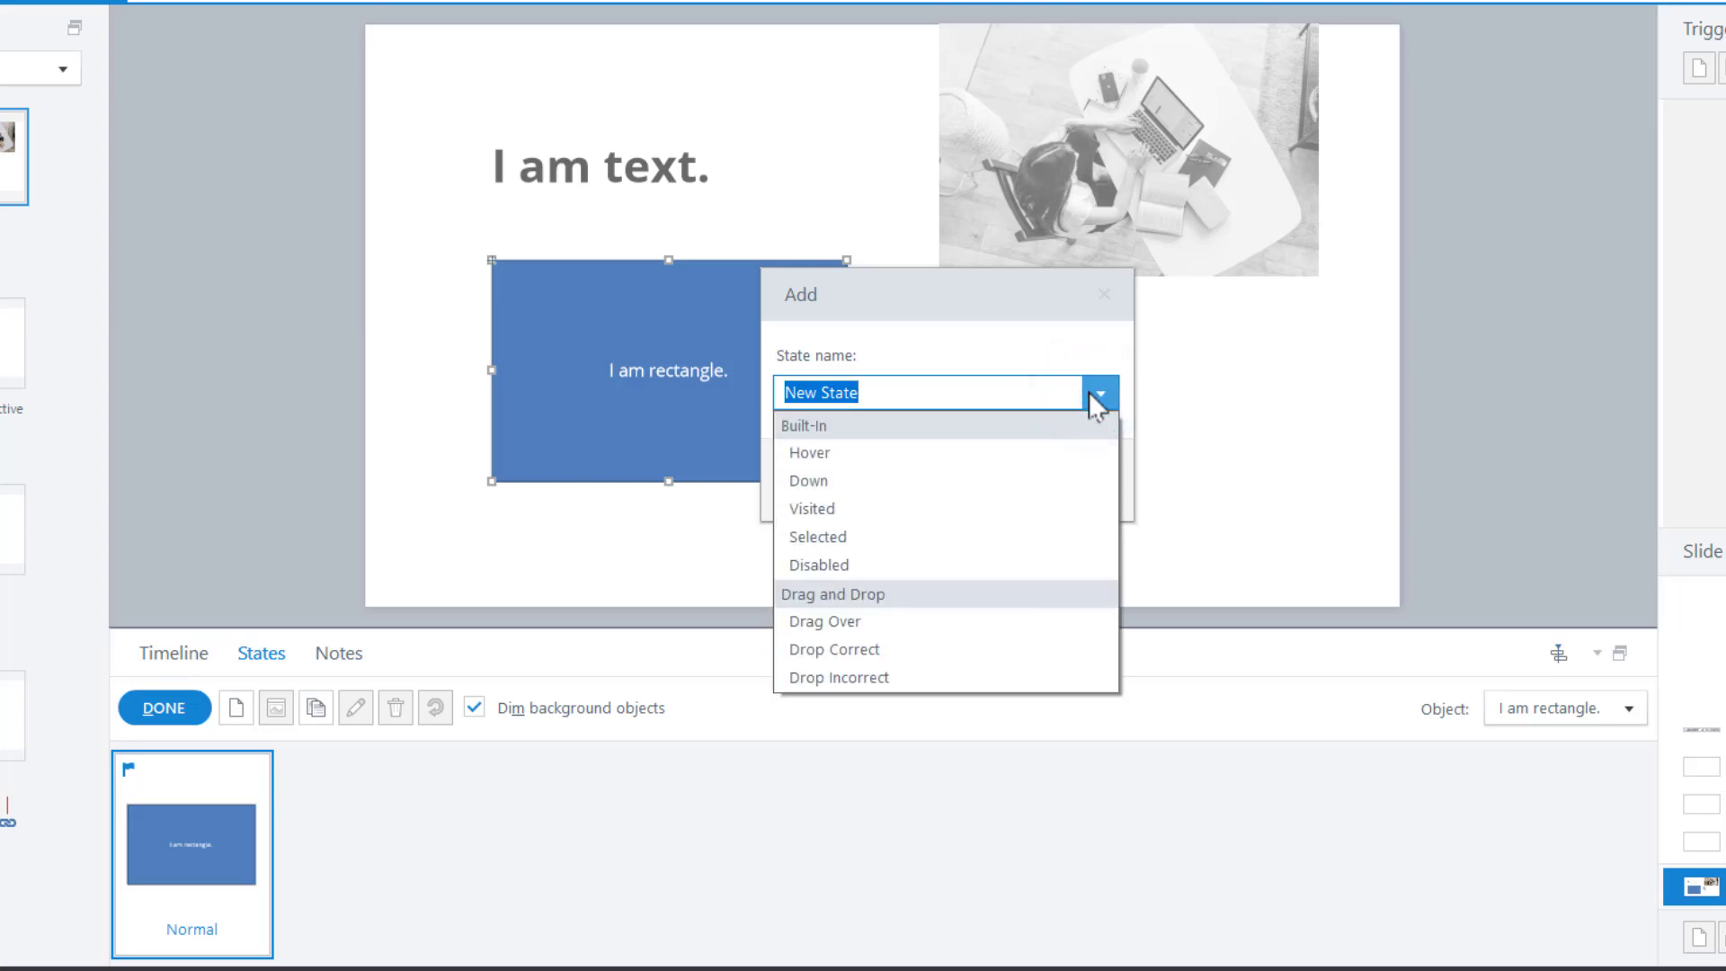
click(1090, 393)
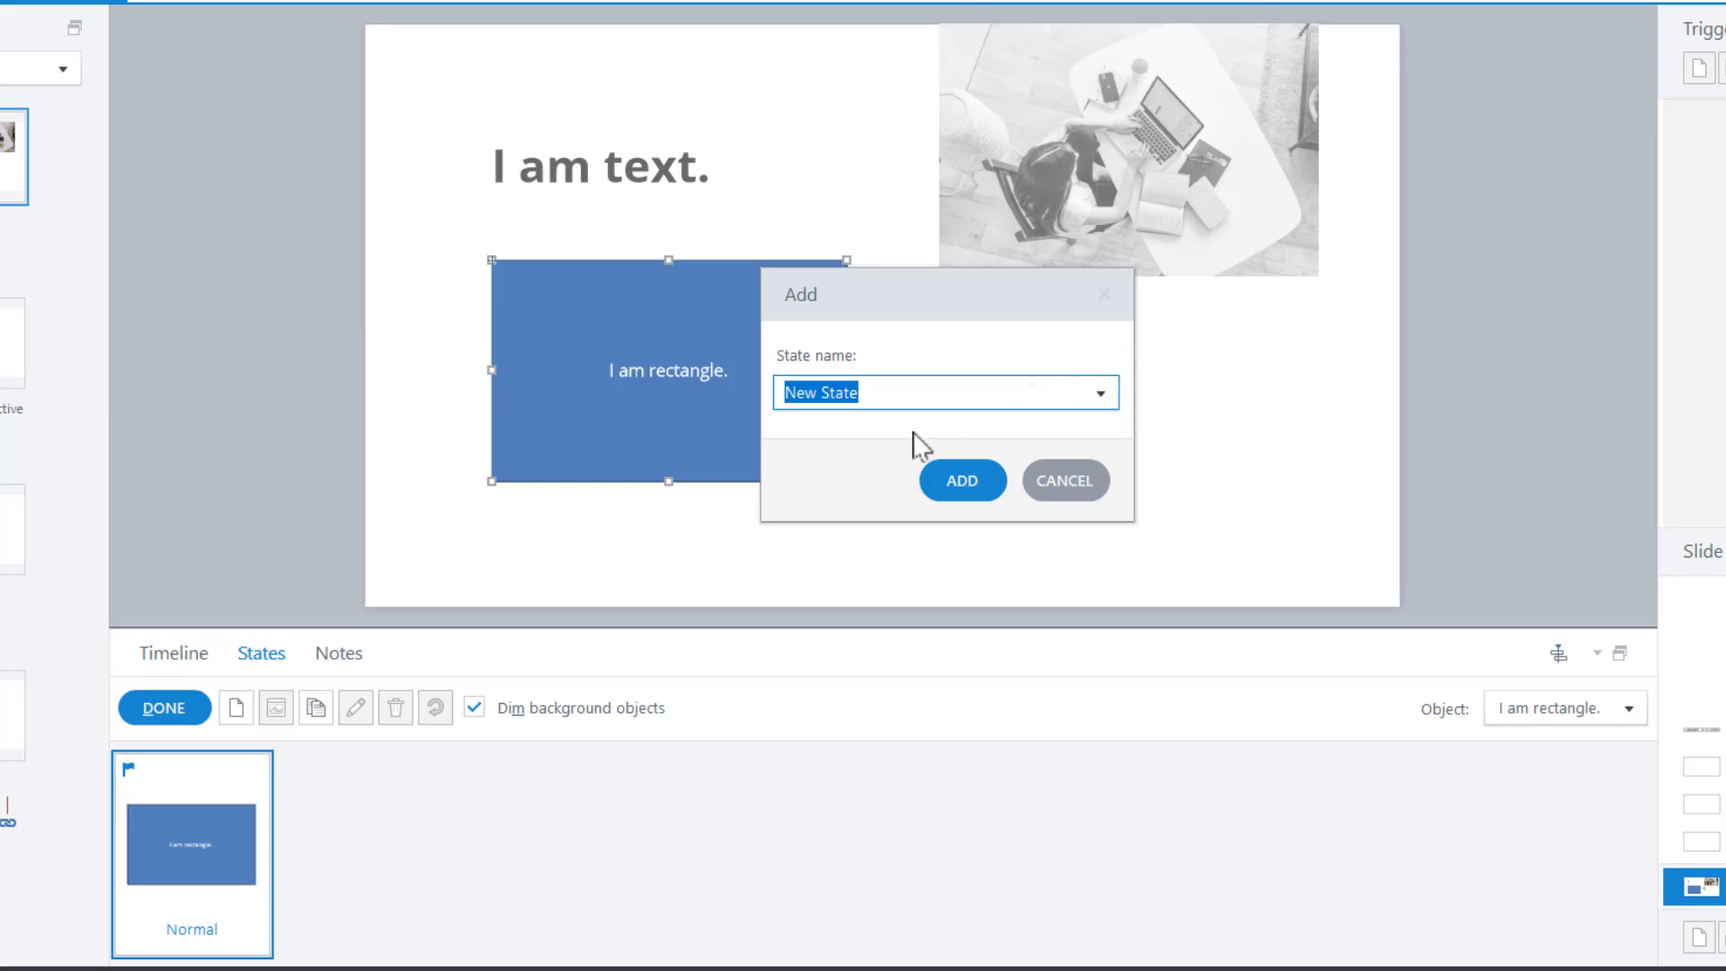
text(Red)
click(967, 474)
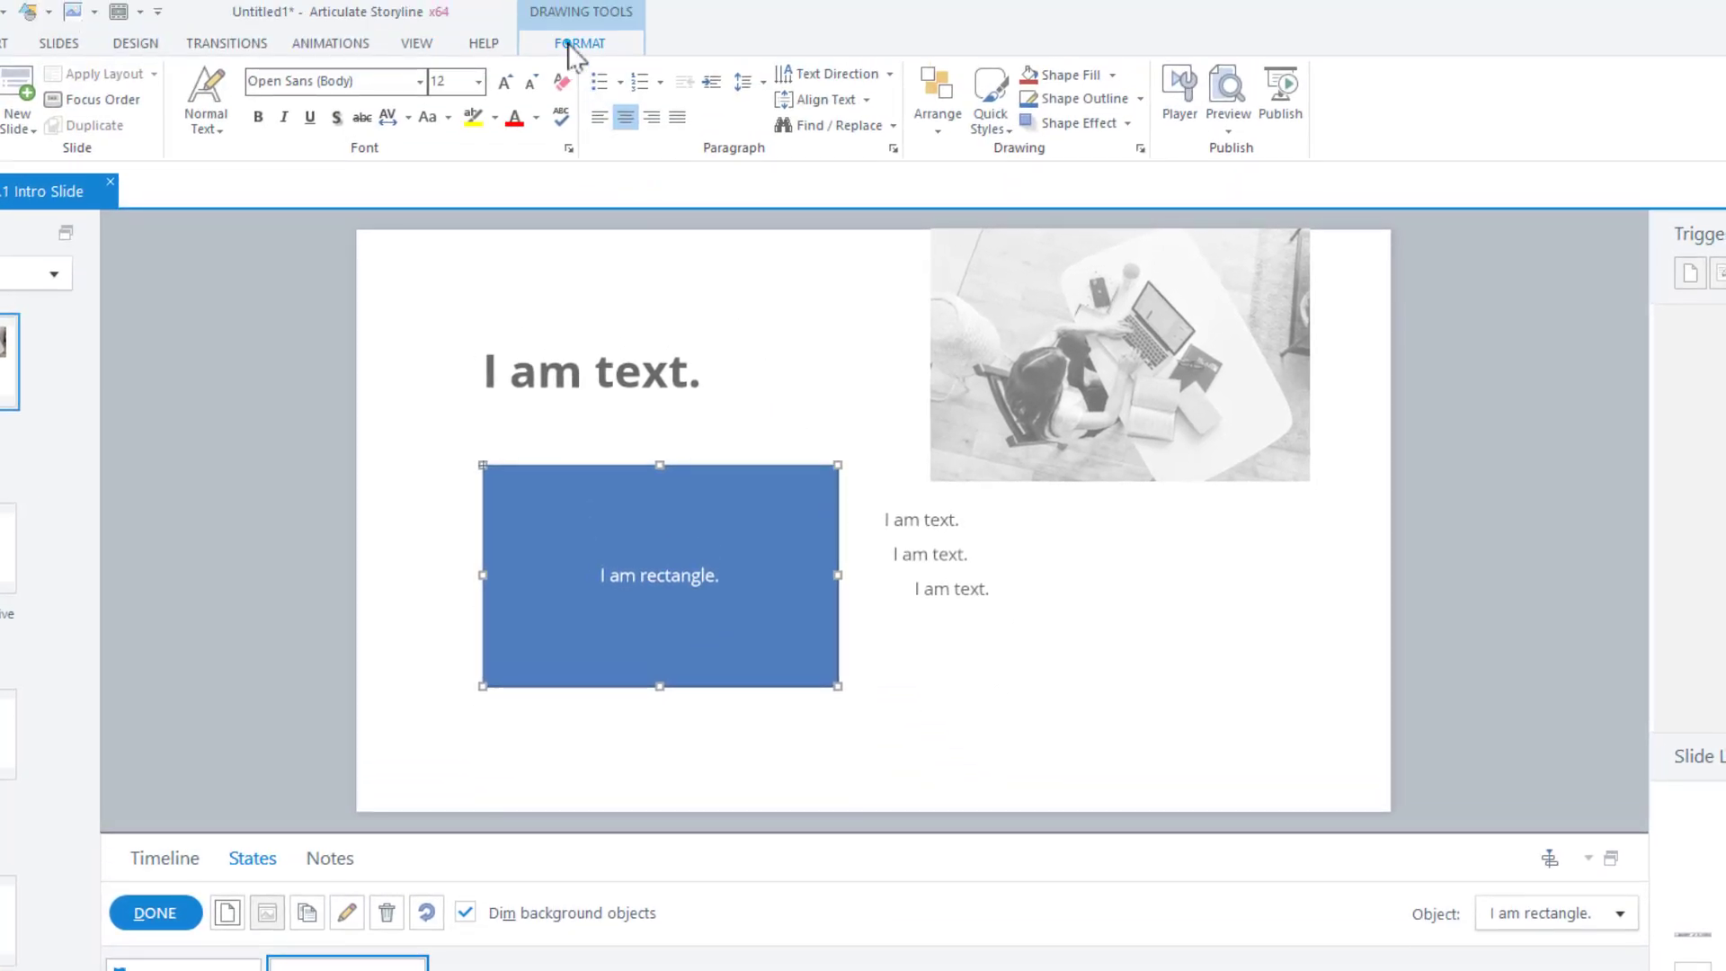
click(568, 47)
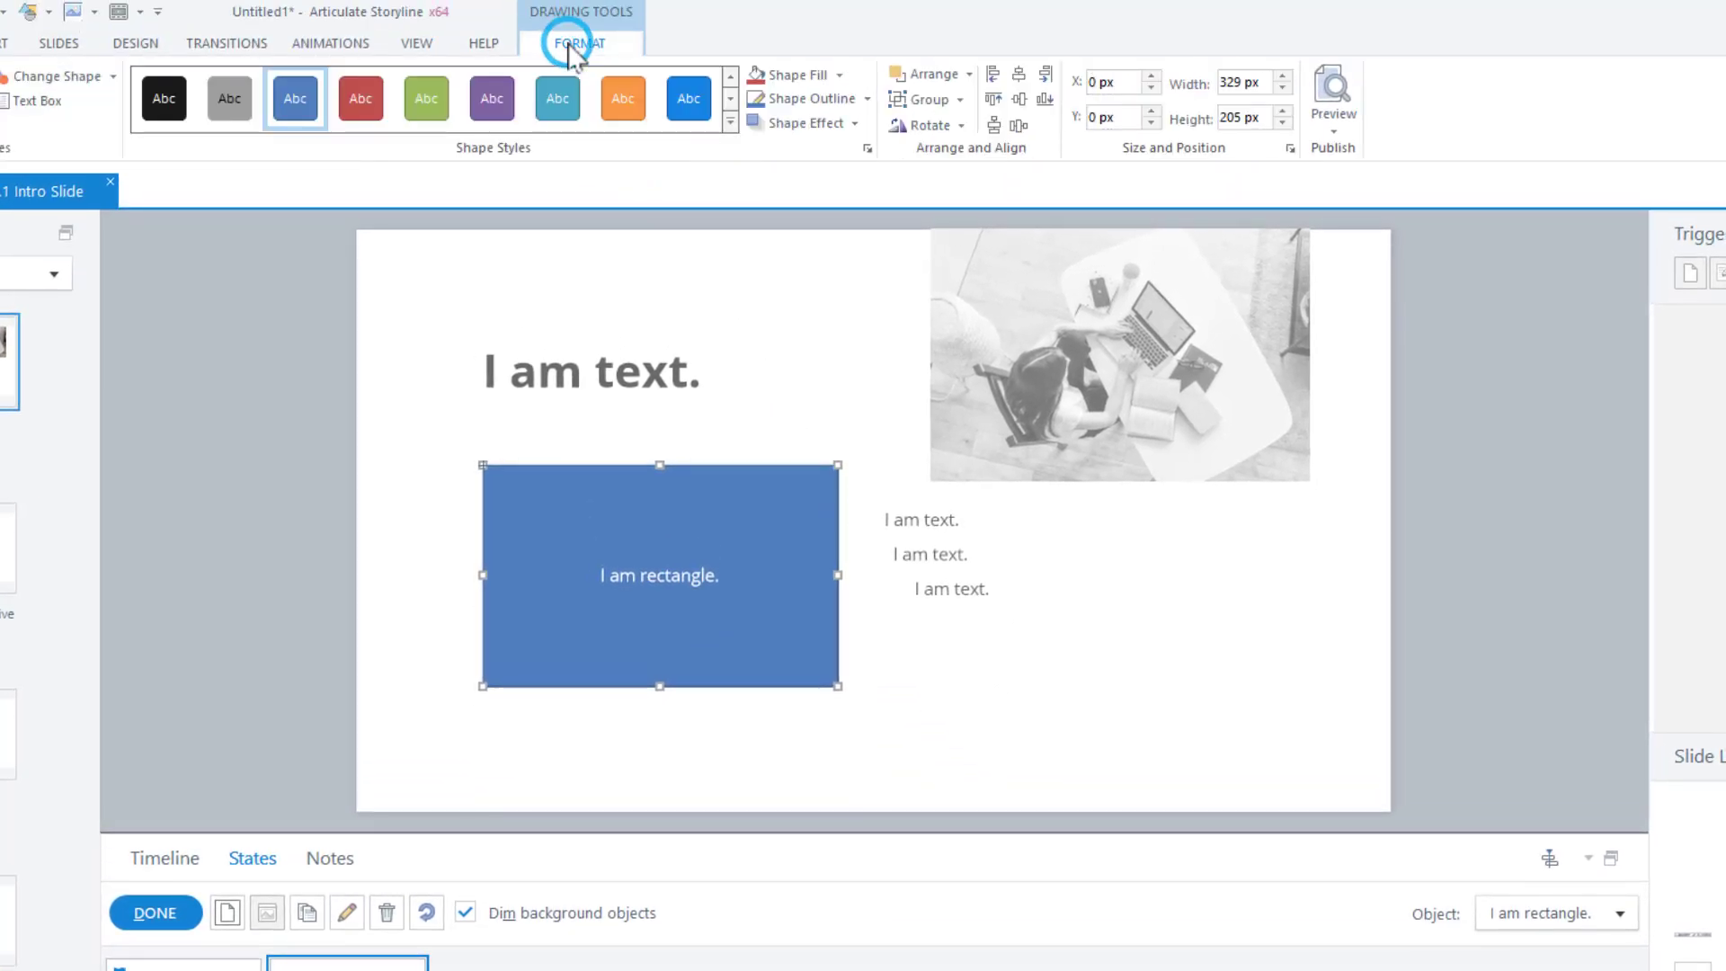
click(360, 98)
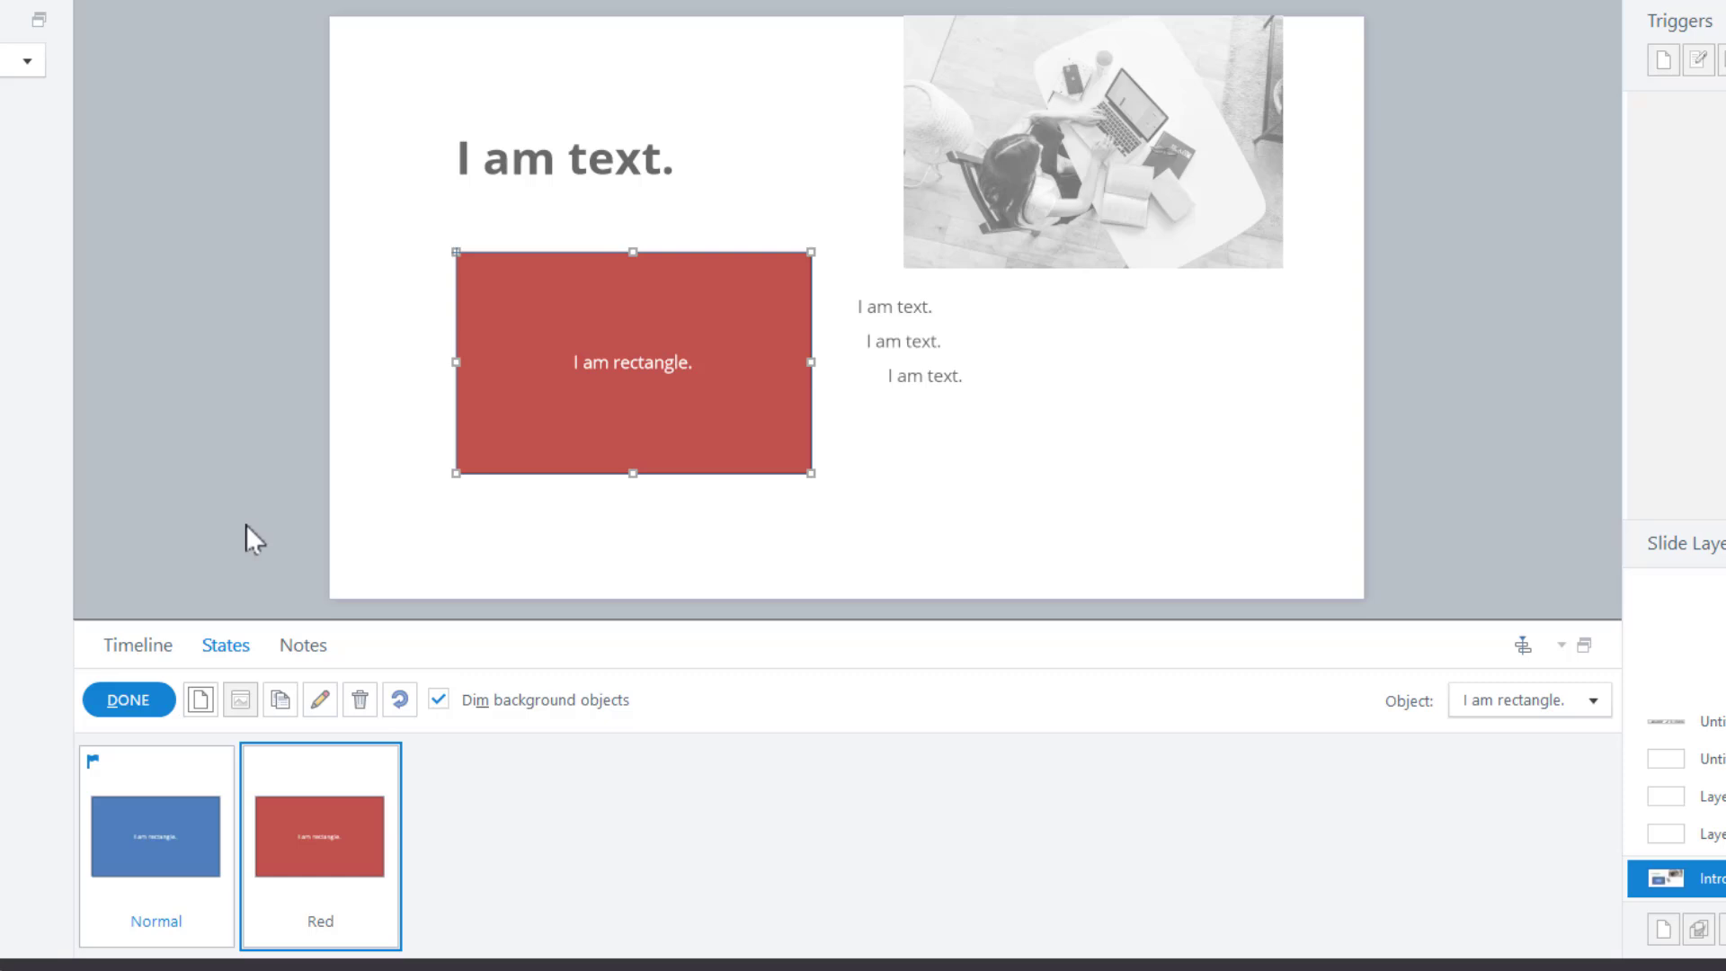
Duplicate the rectangle's Red state as a new state named "Black"
click(279, 700)
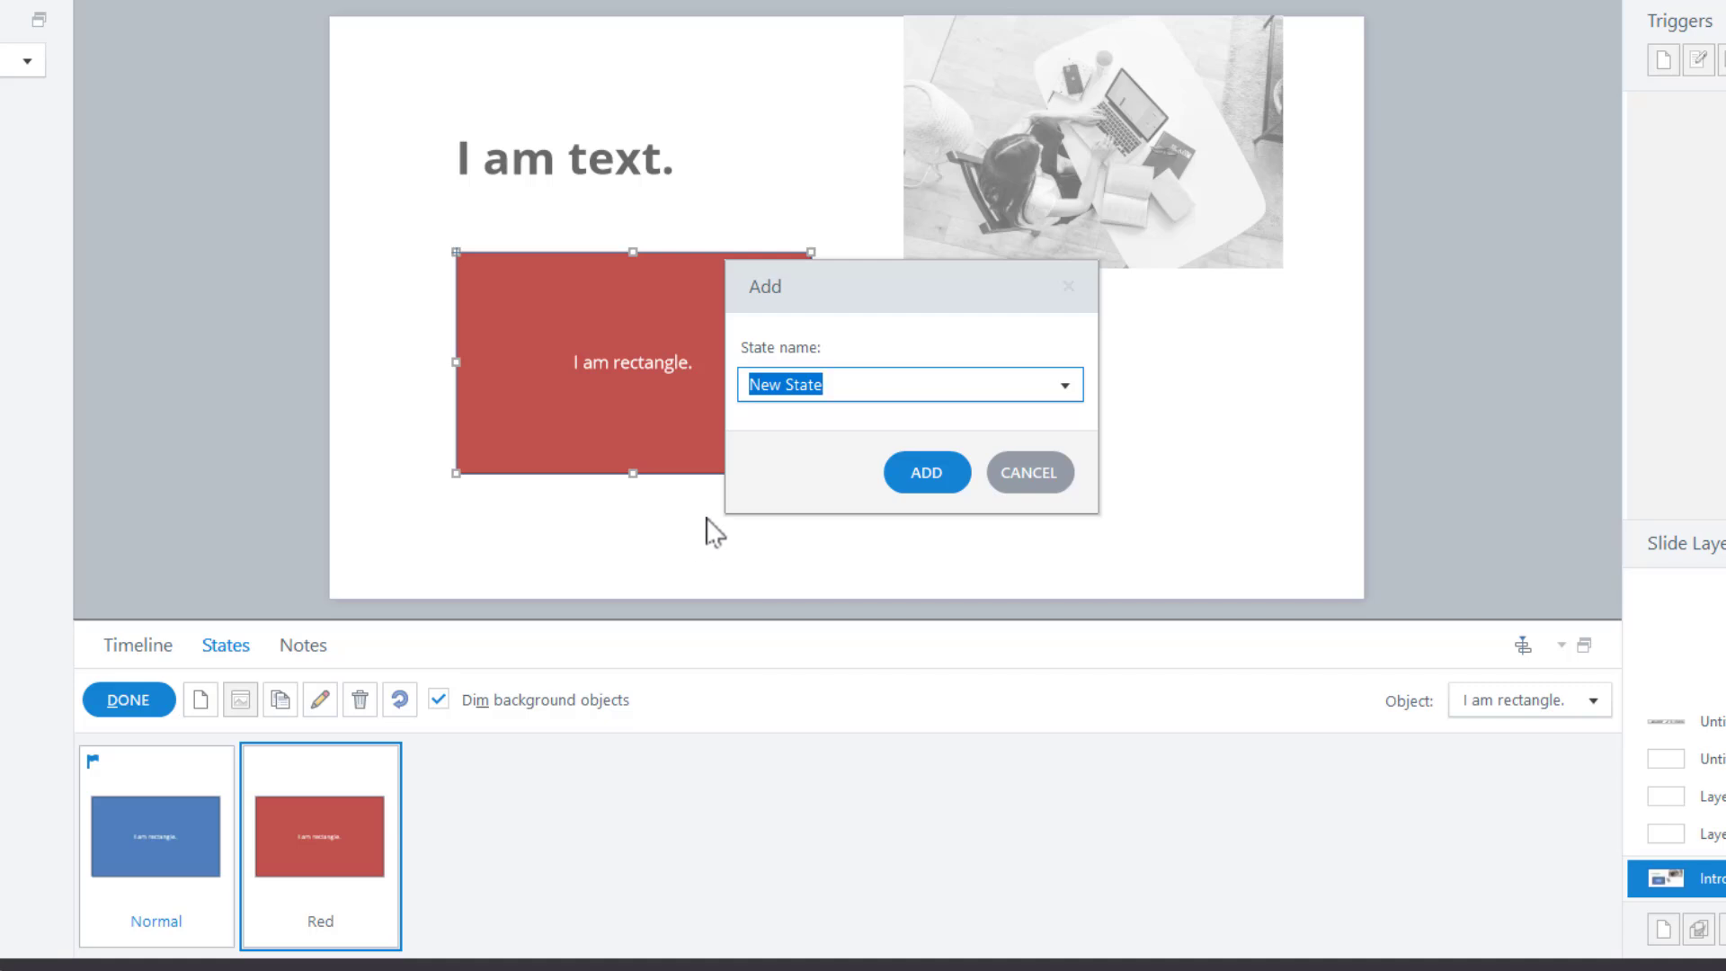
key(BackSpace)
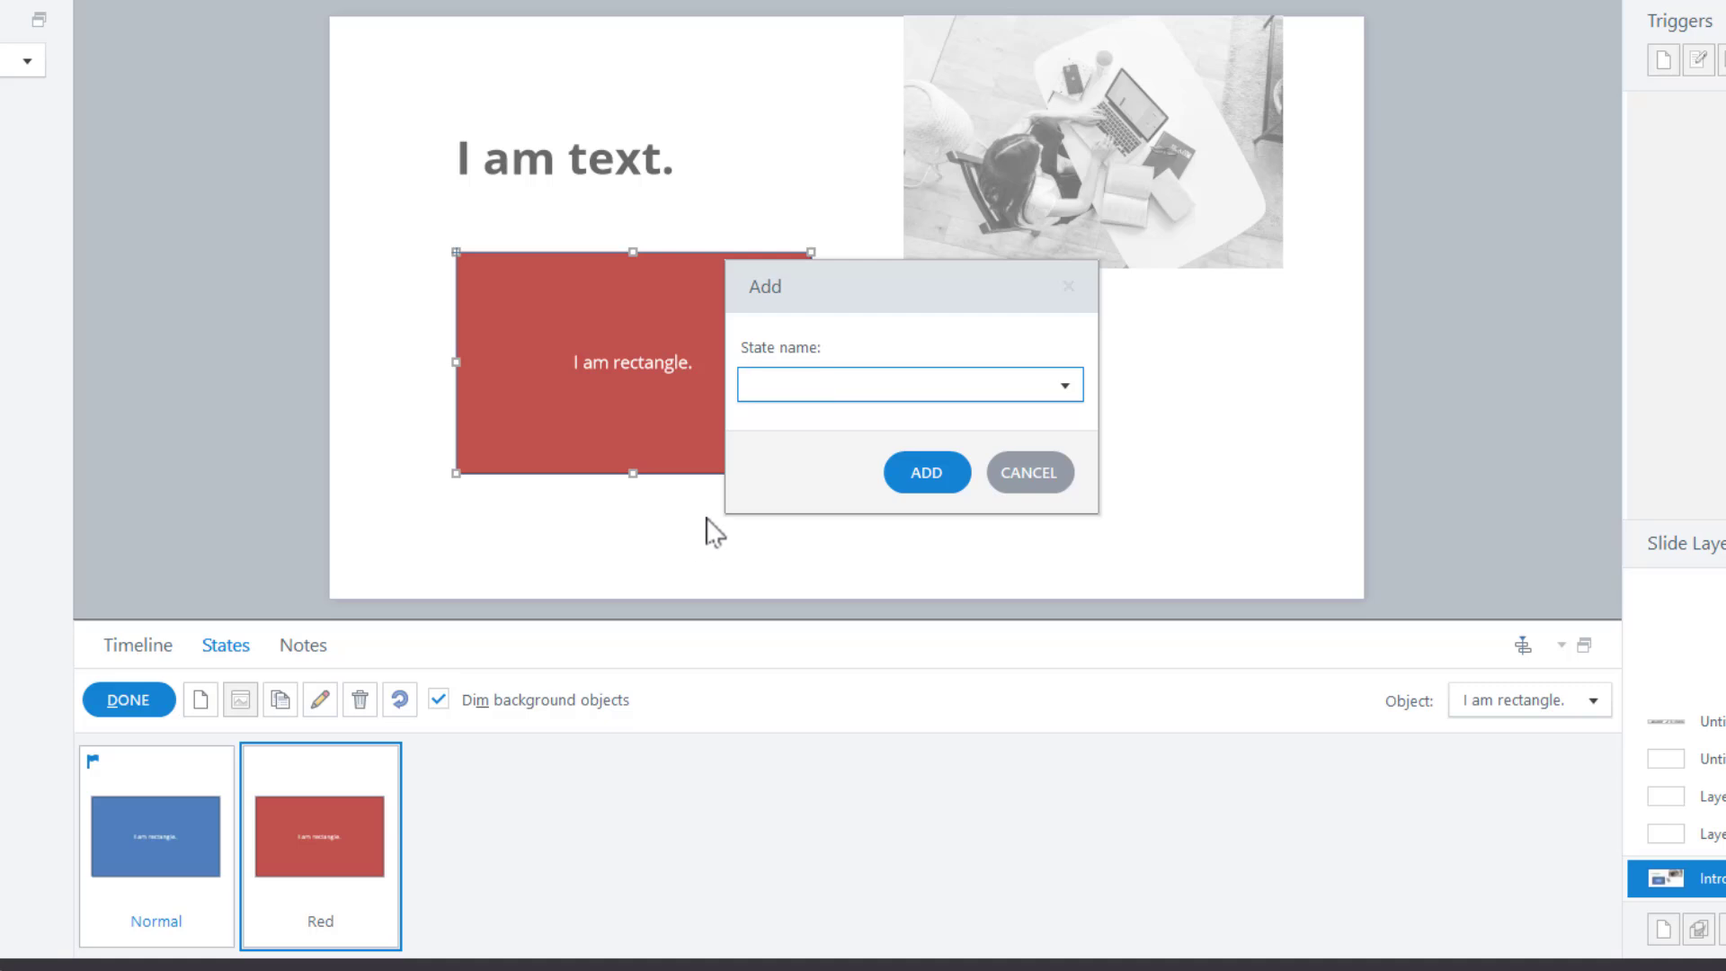
text(Black)
click(917, 469)
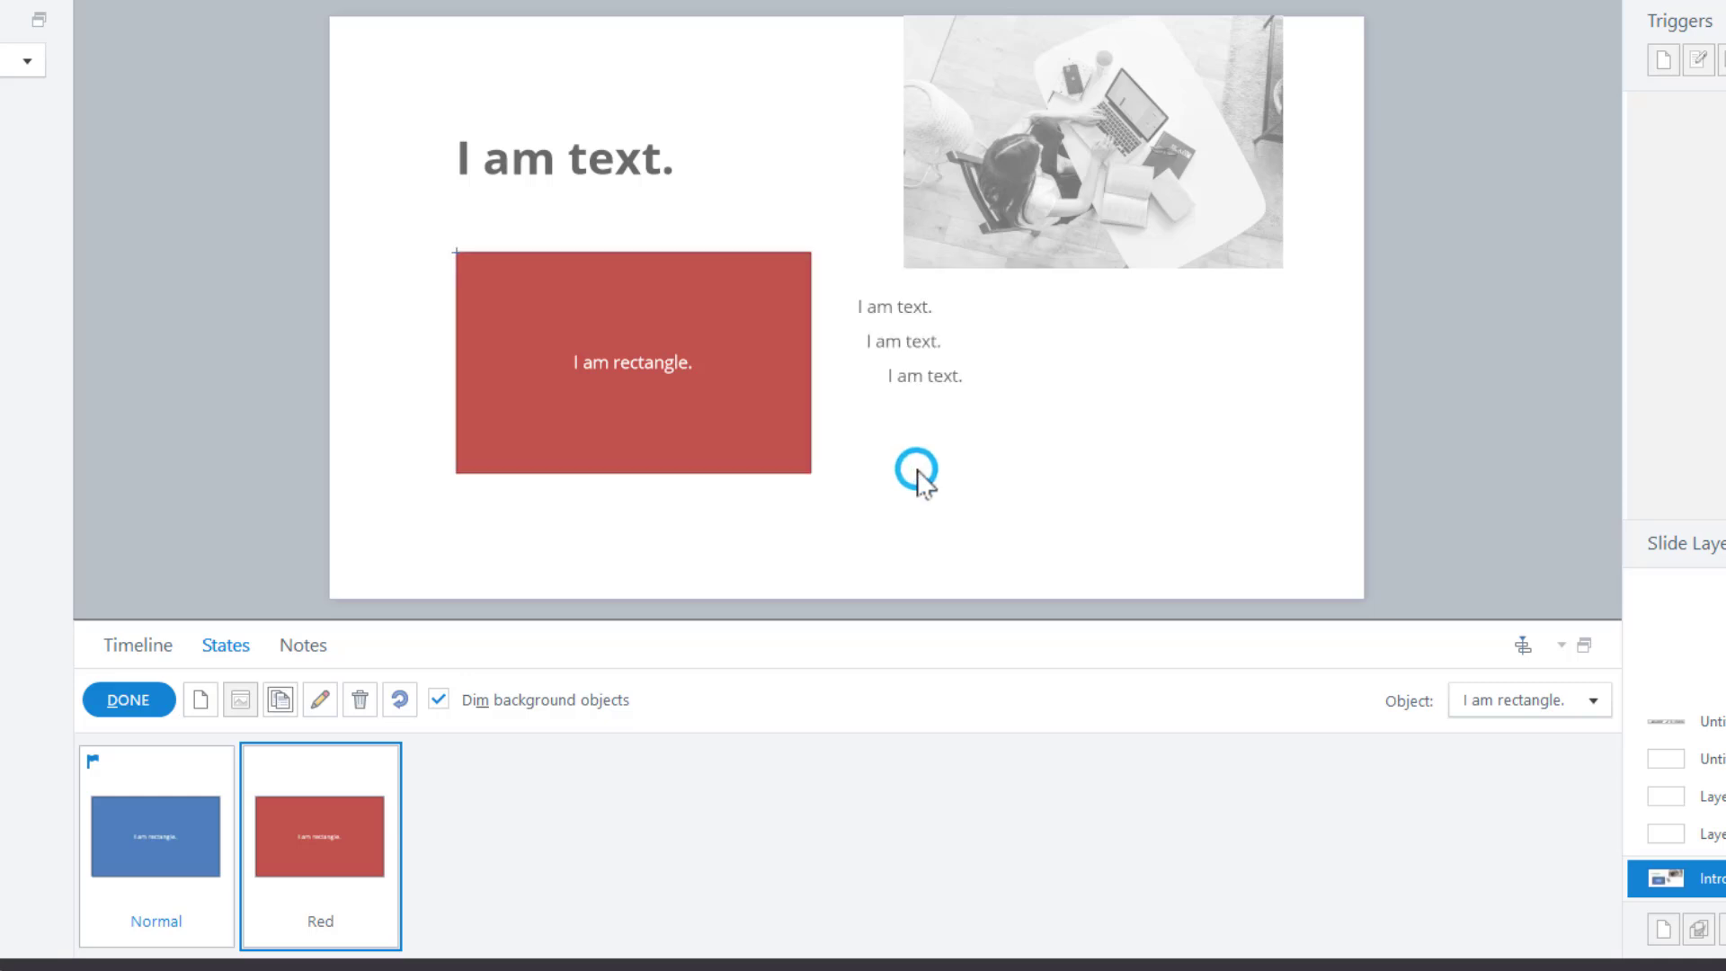
Apply the black shape style to the rectangle in its Black state and finish editing the states
click(793, 345)
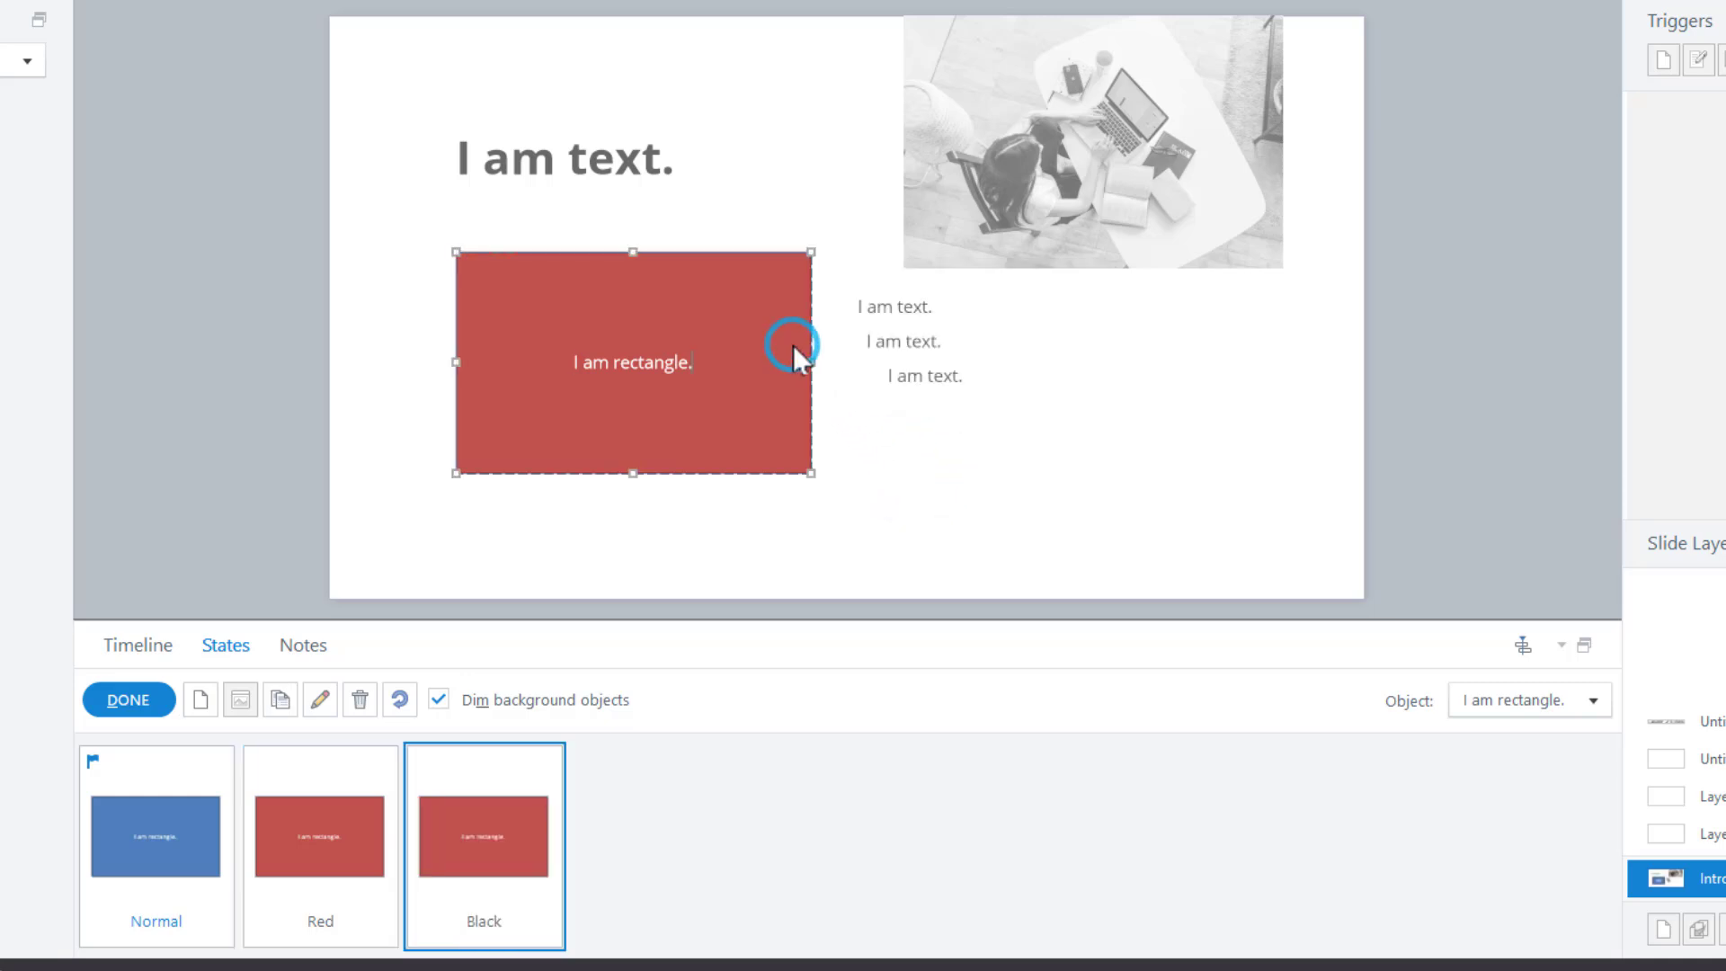
click(807, 338)
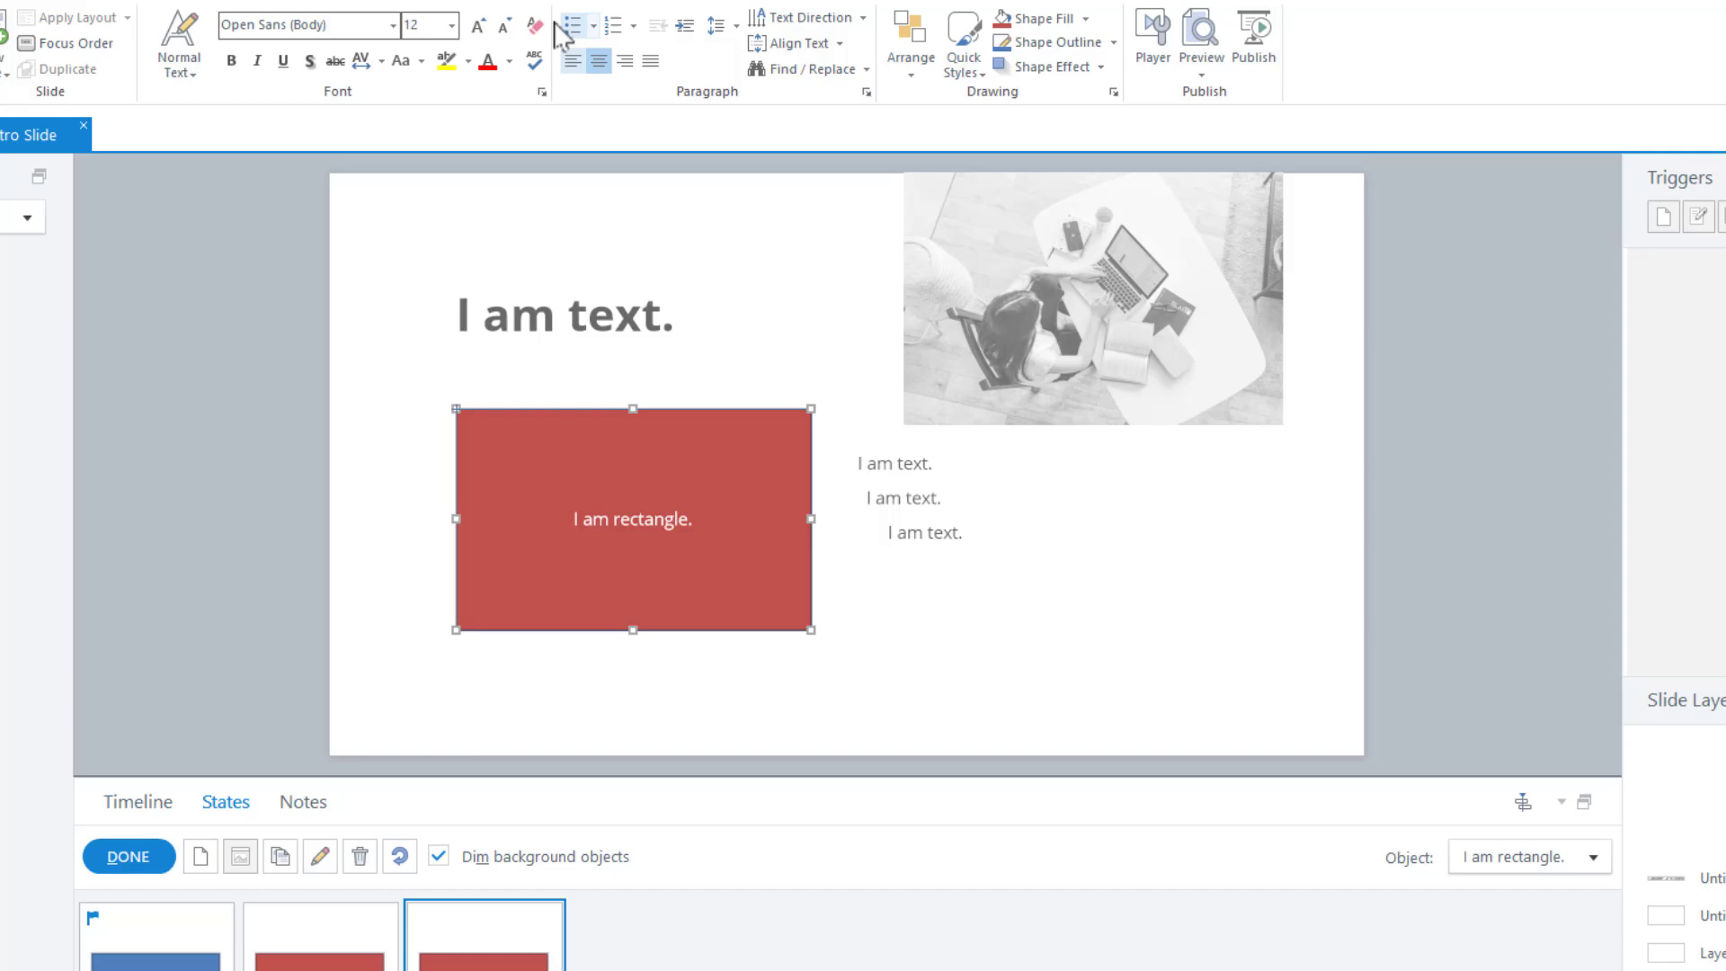
click(549, 47)
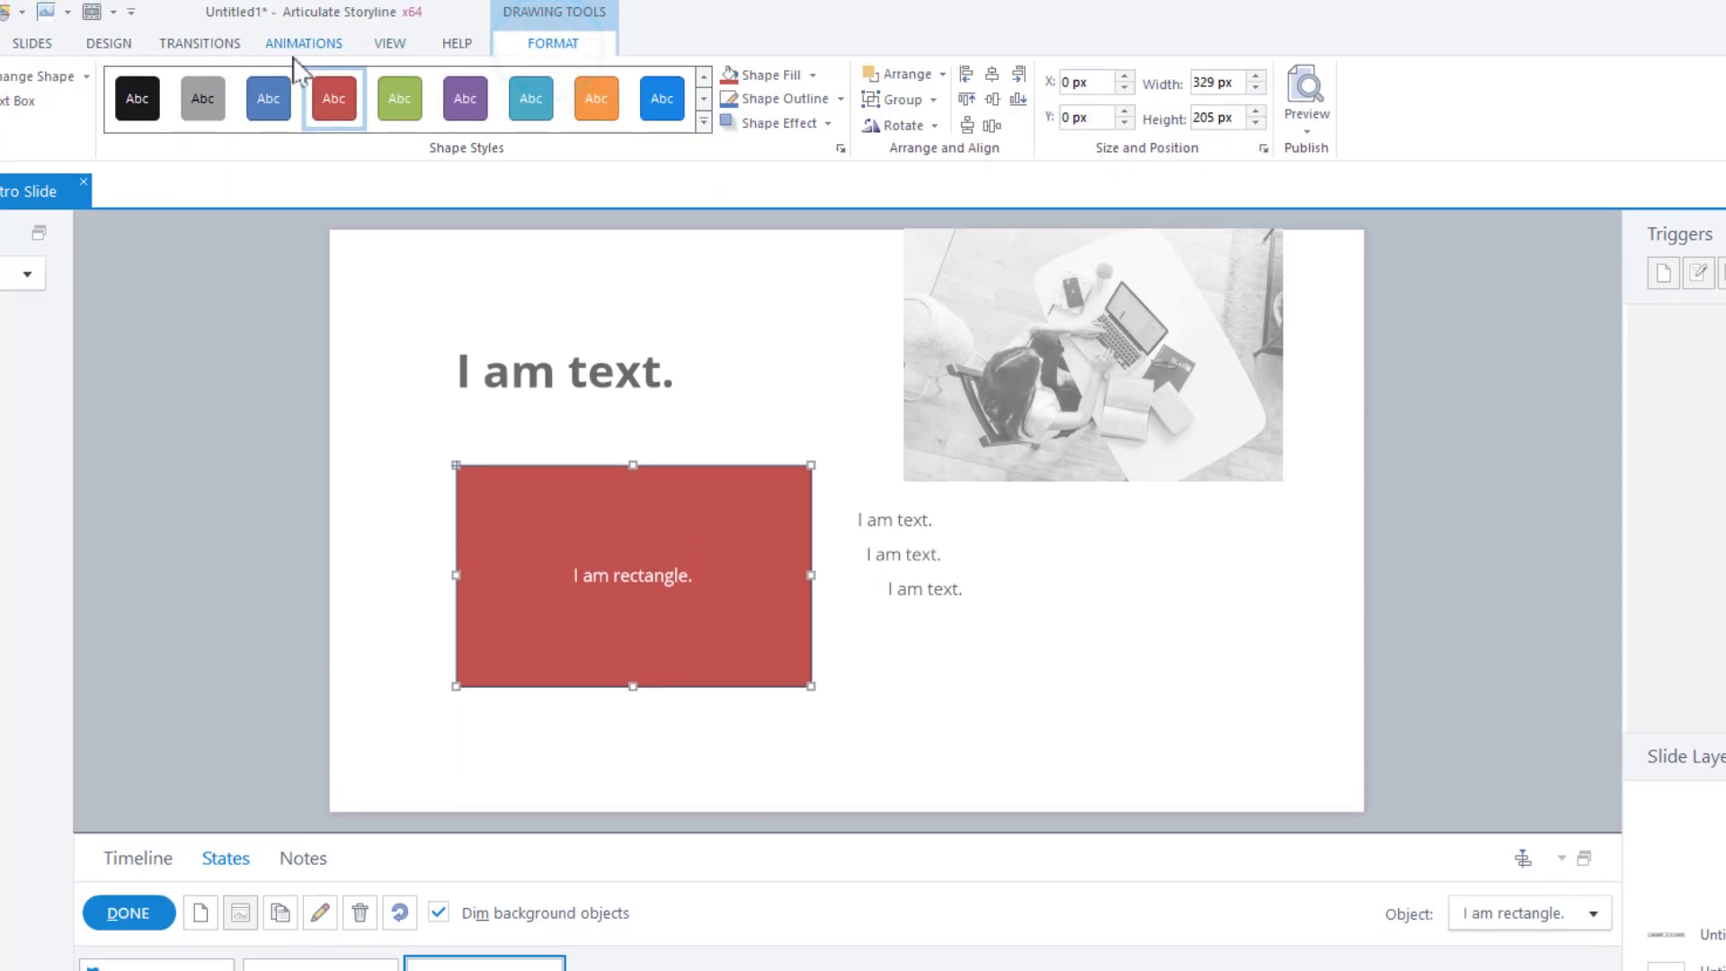
click(139, 94)
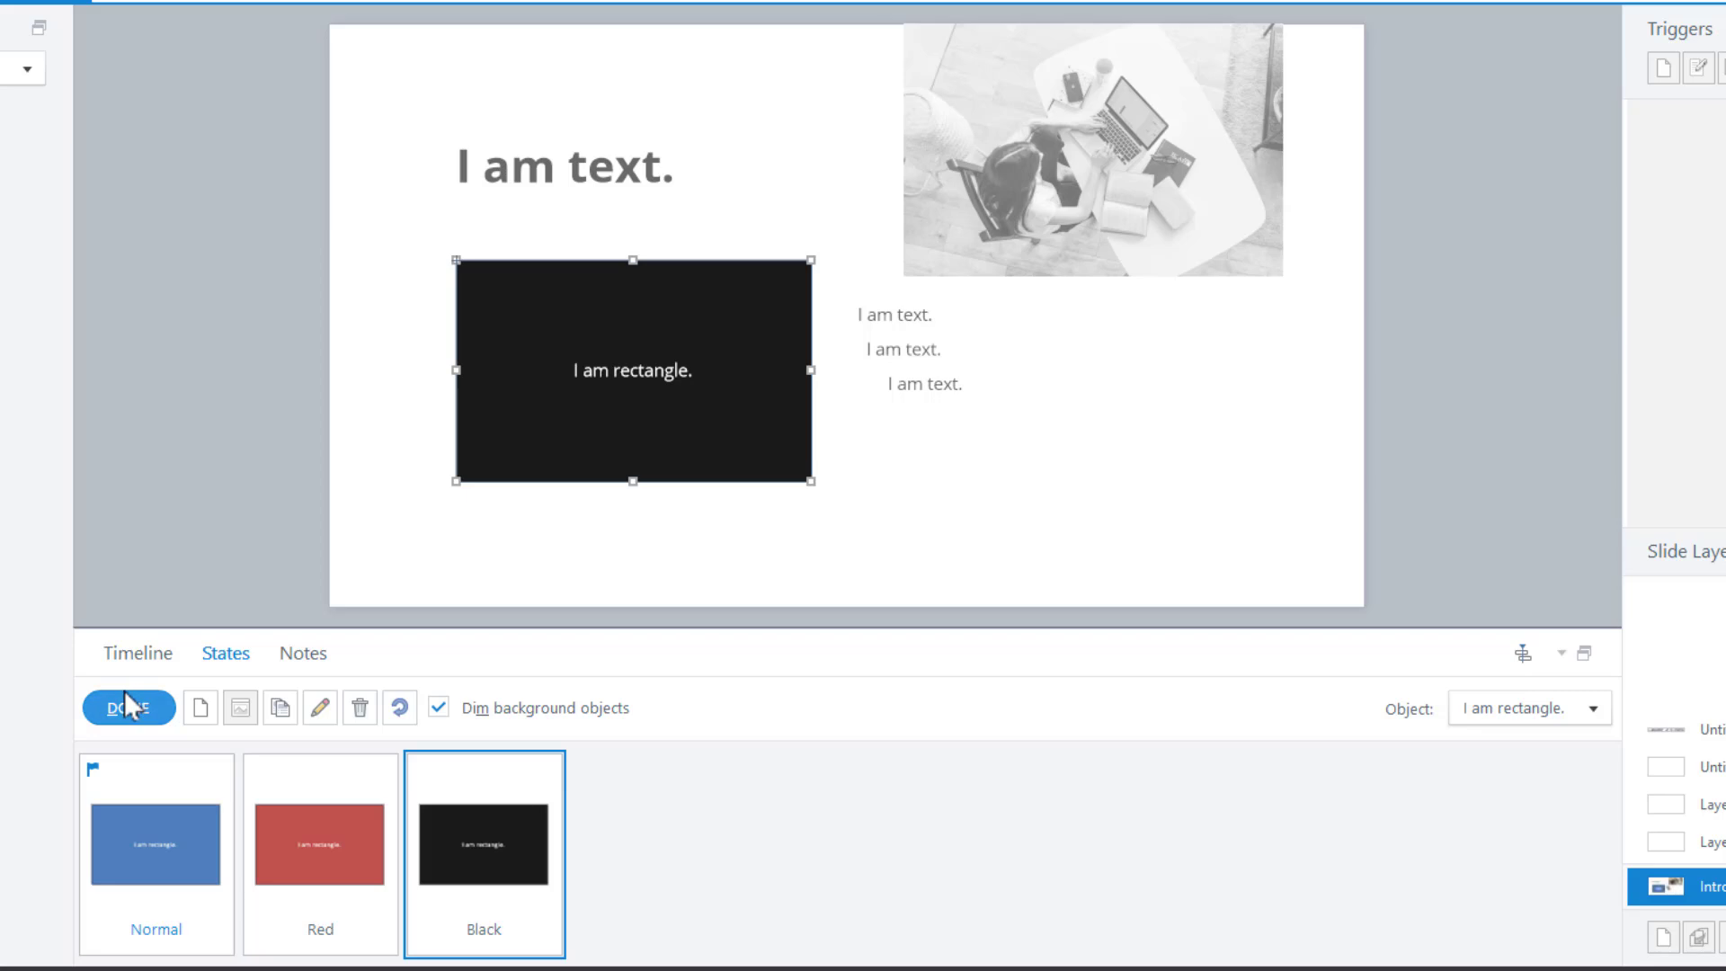
click(125, 707)
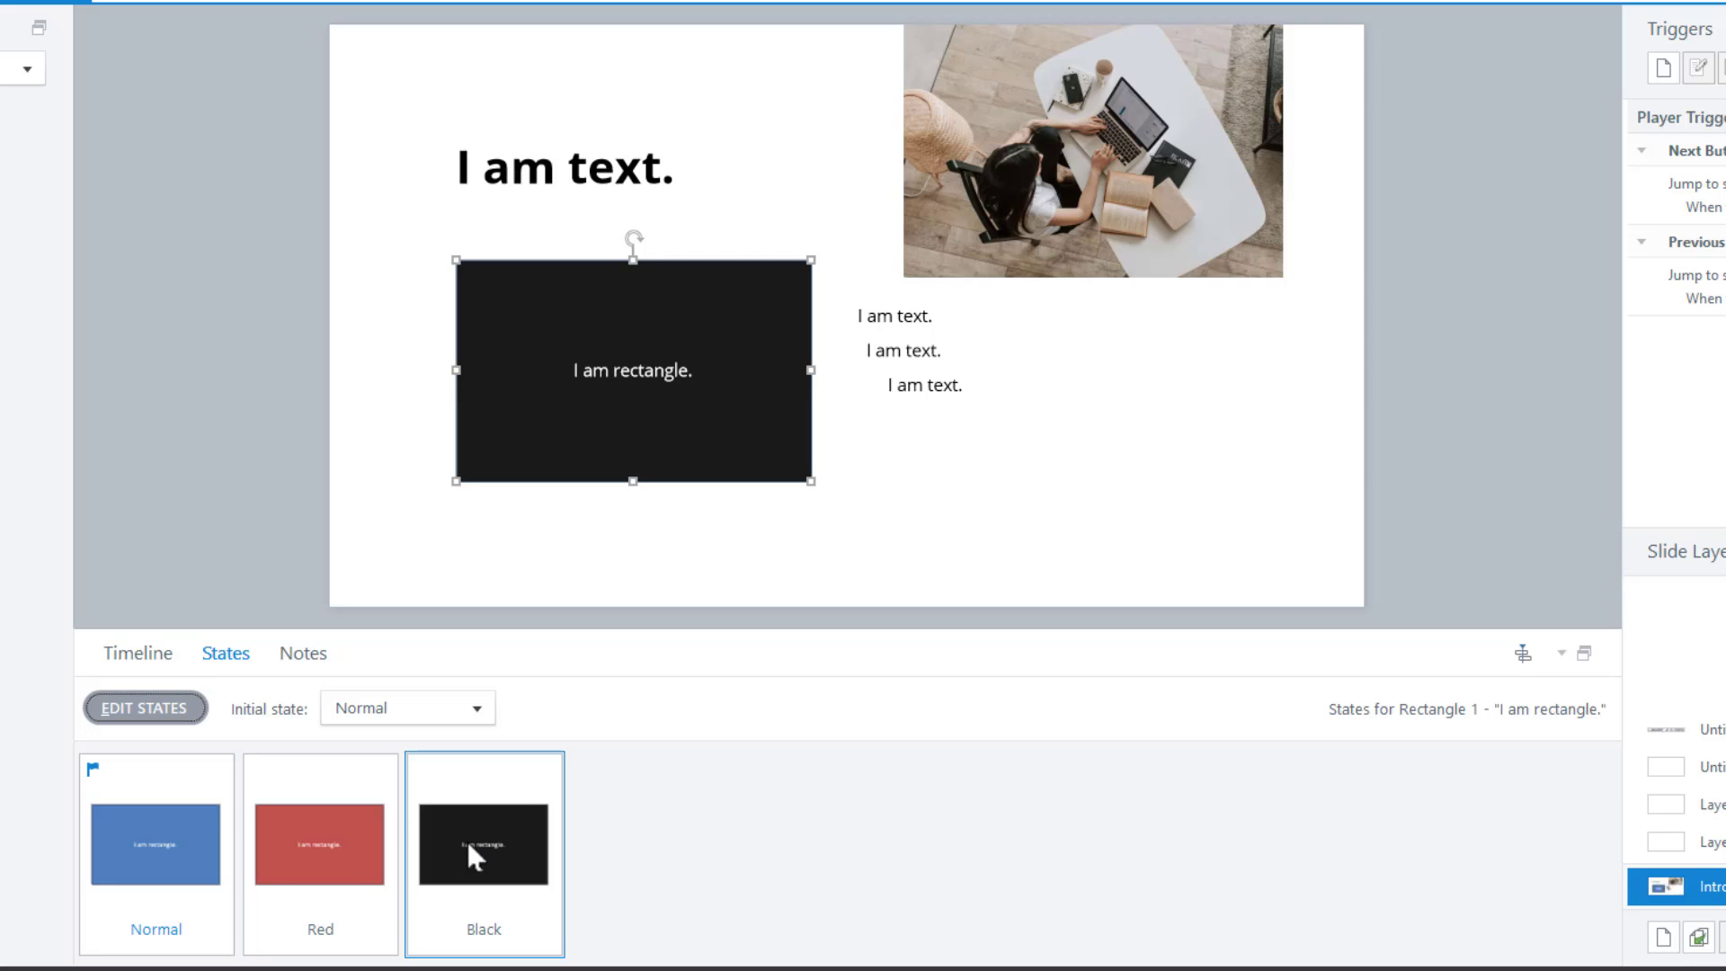
Draw a small pentagon in the lower-right corner of the rectangle's Red state and finish editing the states
click(154, 703)
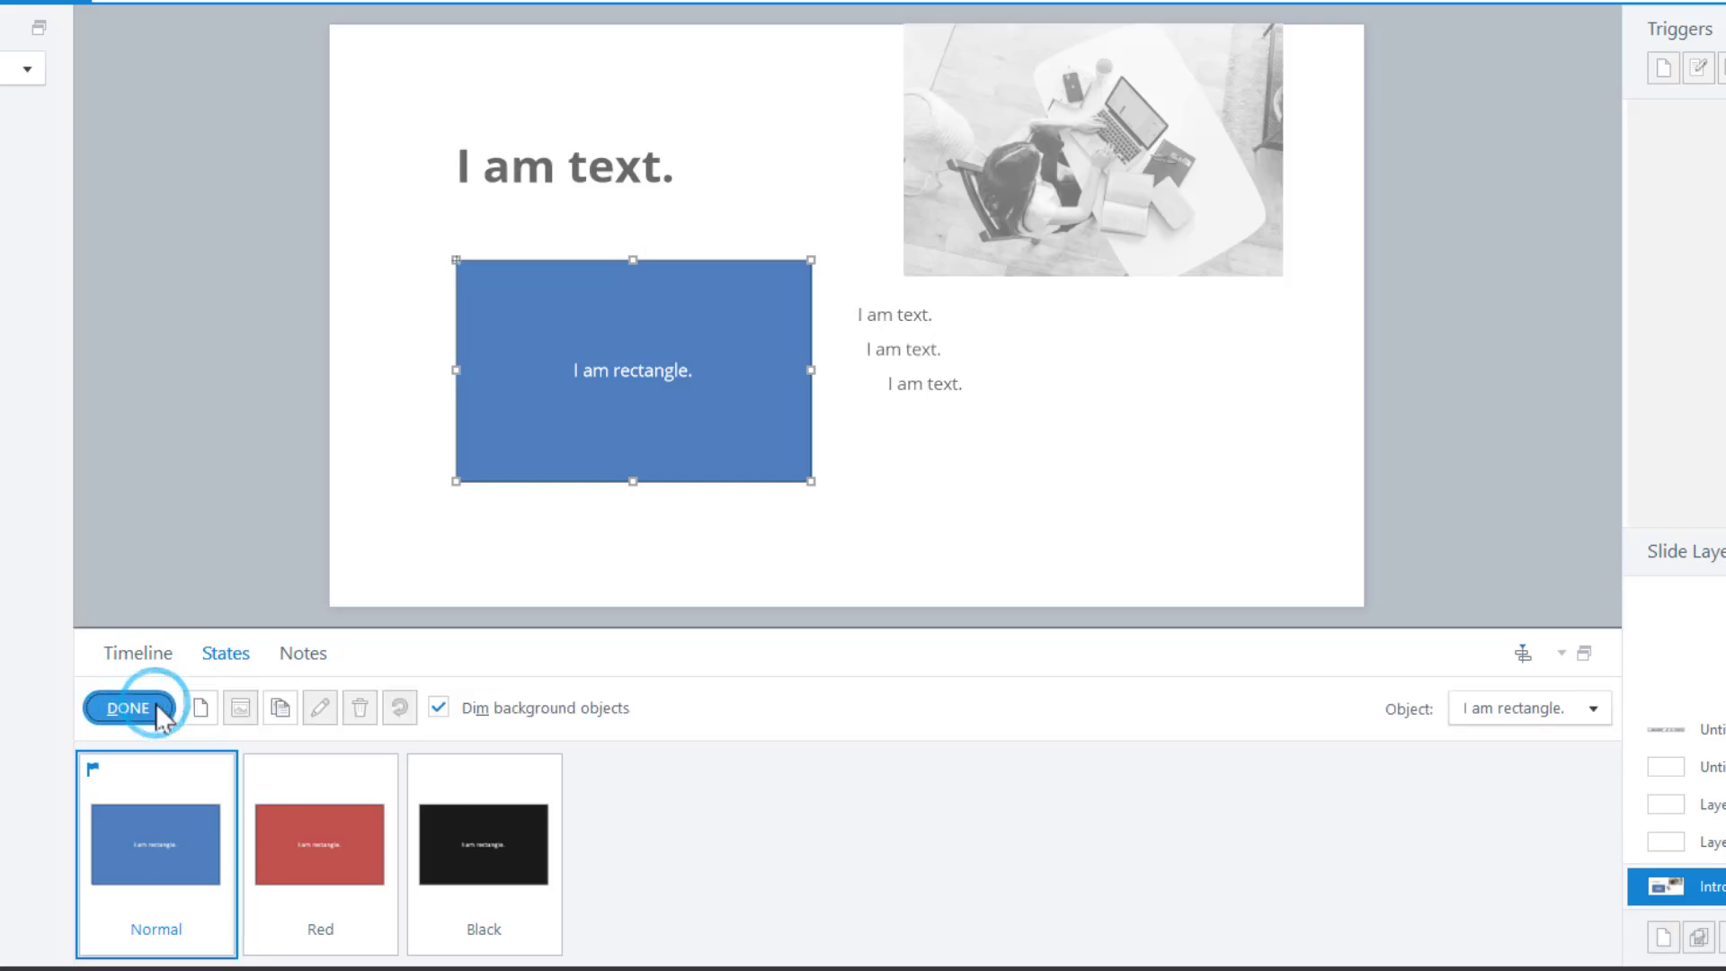
click(305, 816)
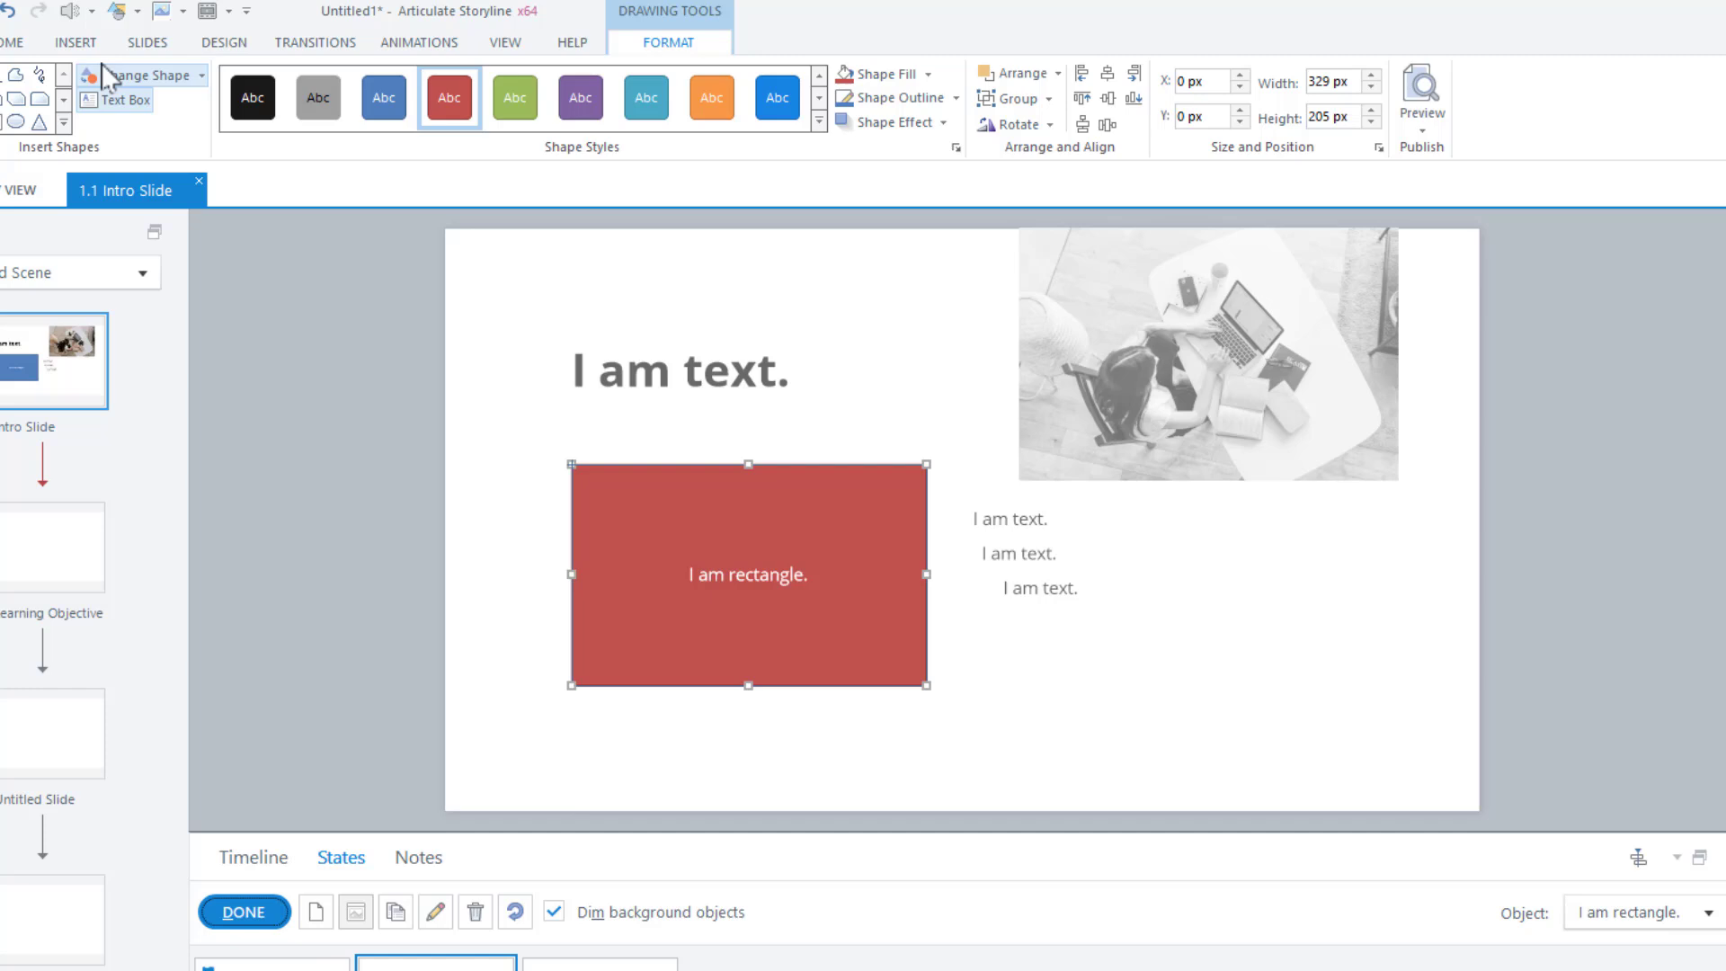
click(75, 42)
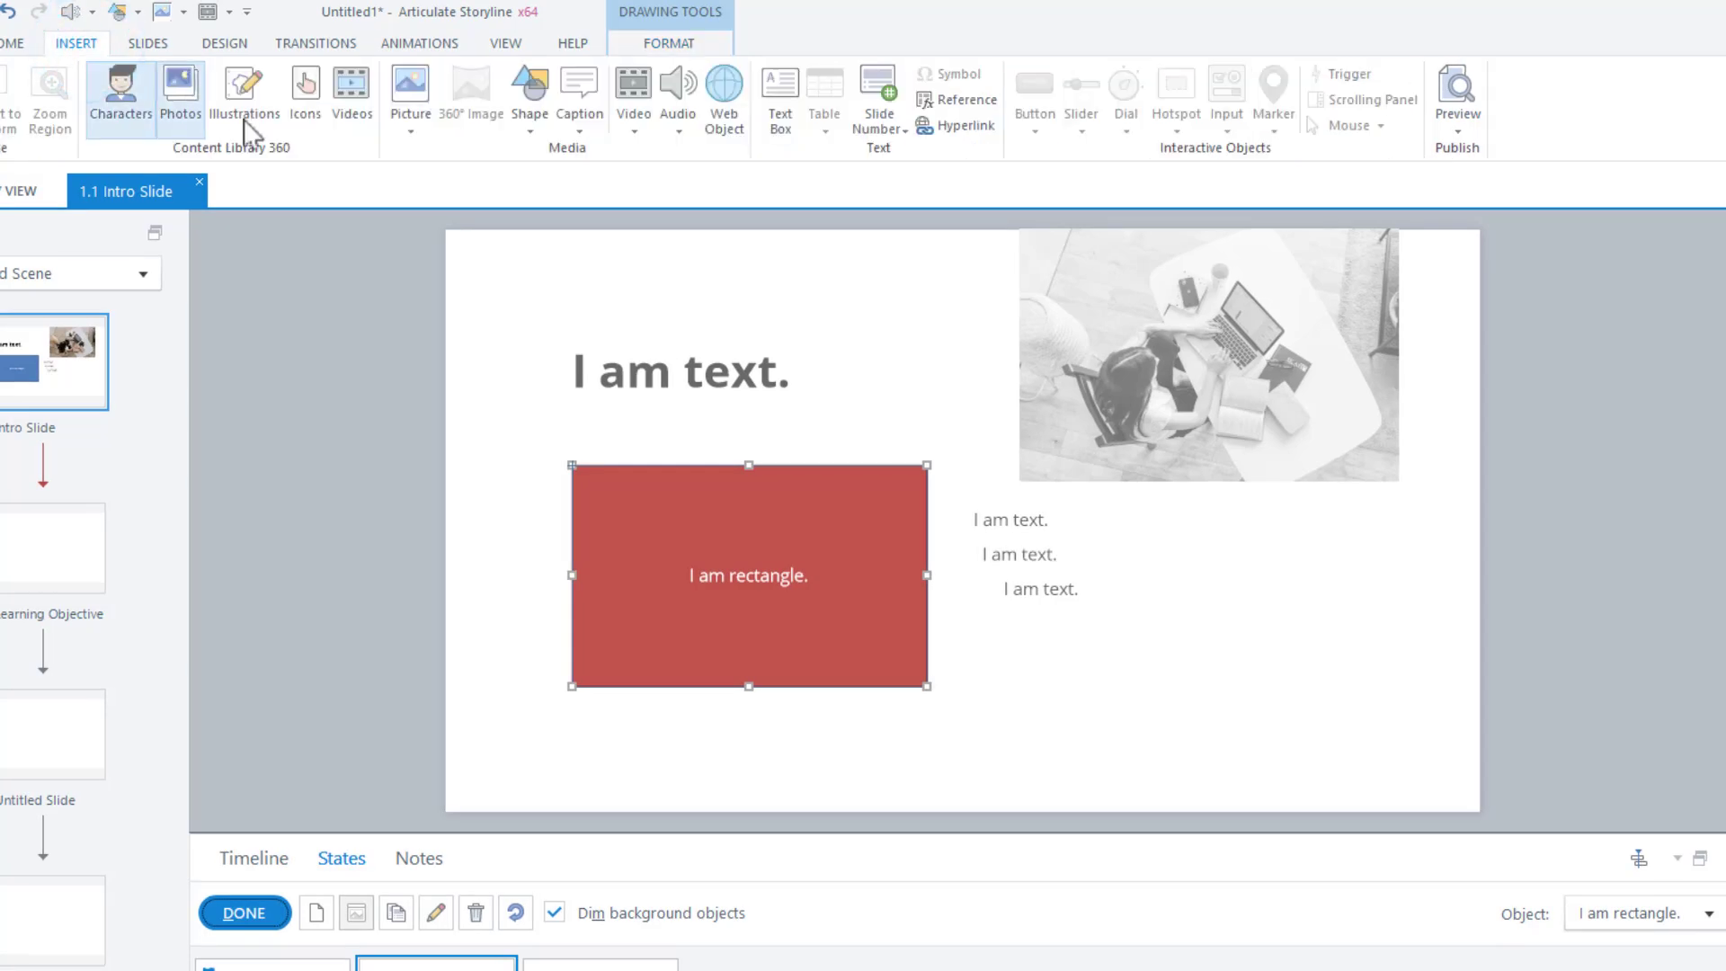
click(542, 122)
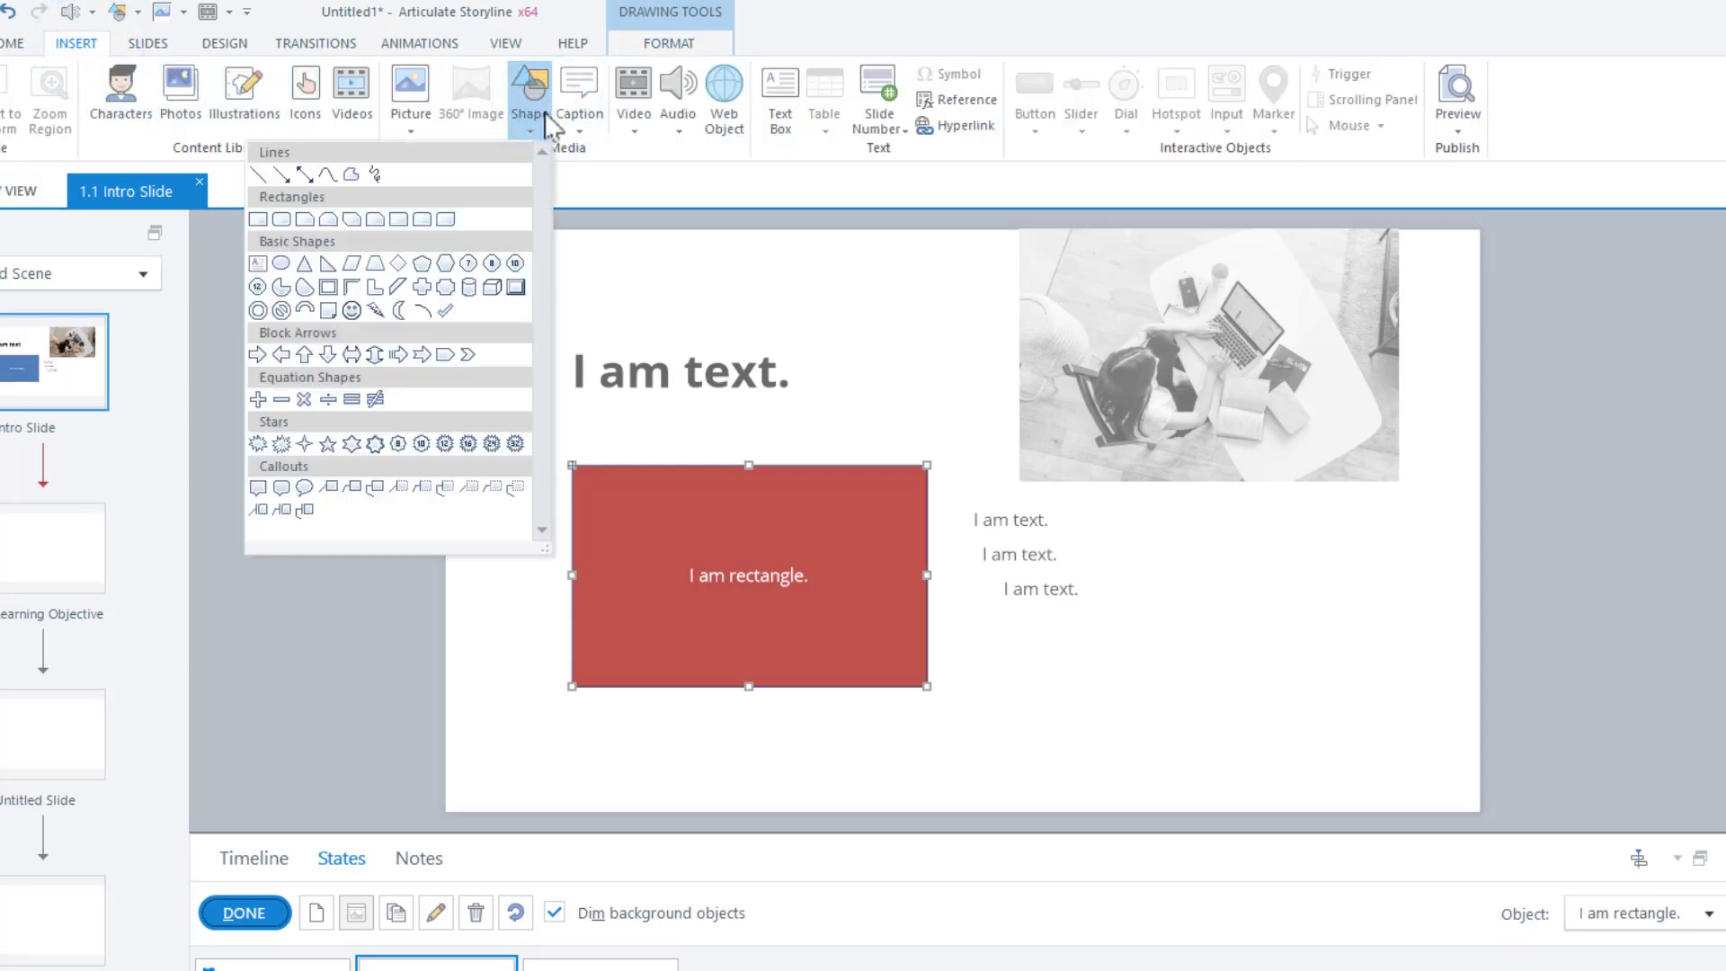
click(421, 264)
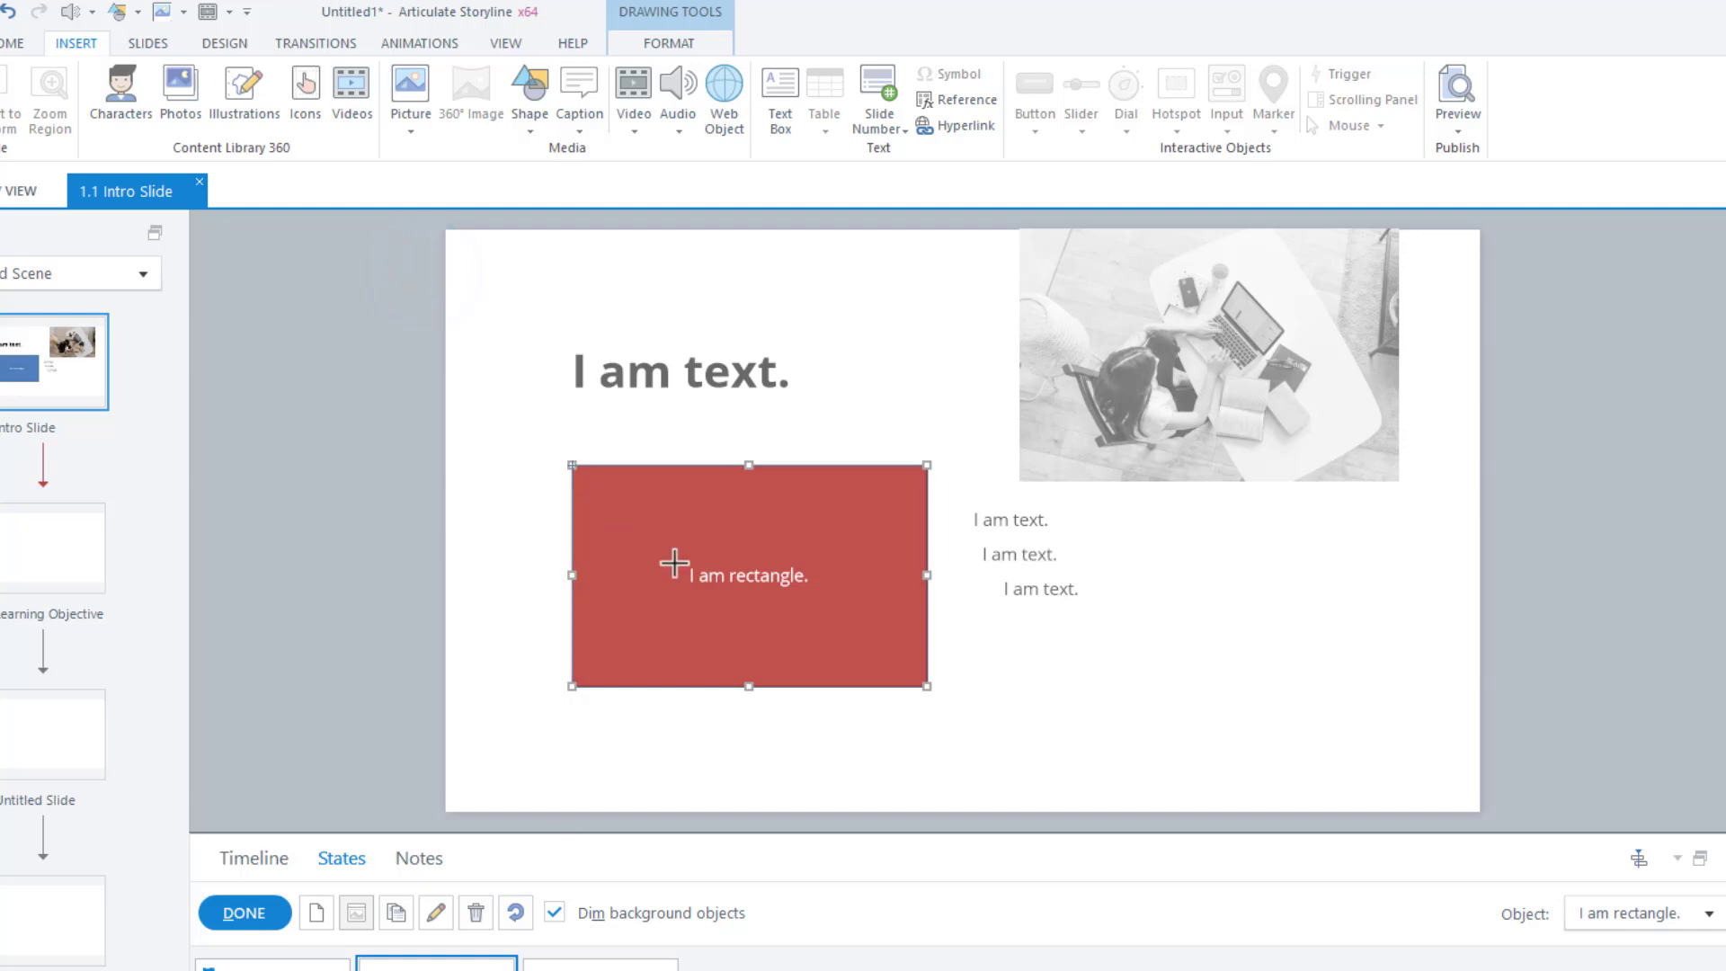
drag(816, 583, 914, 676)
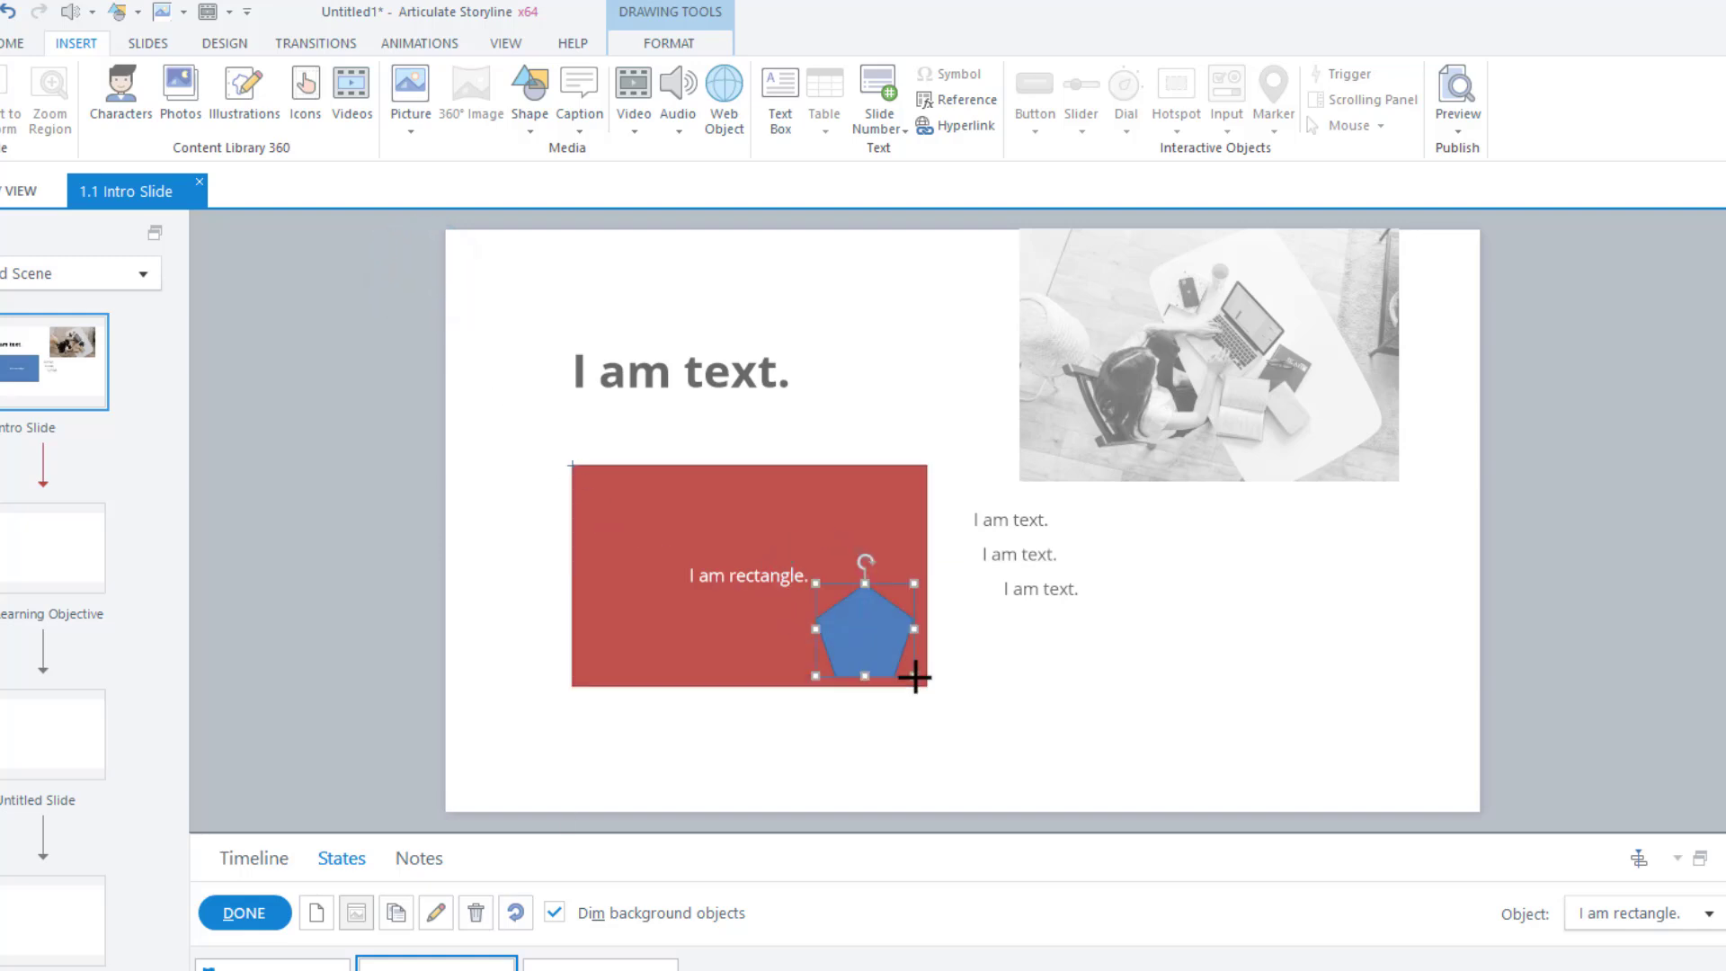
click(241, 905)
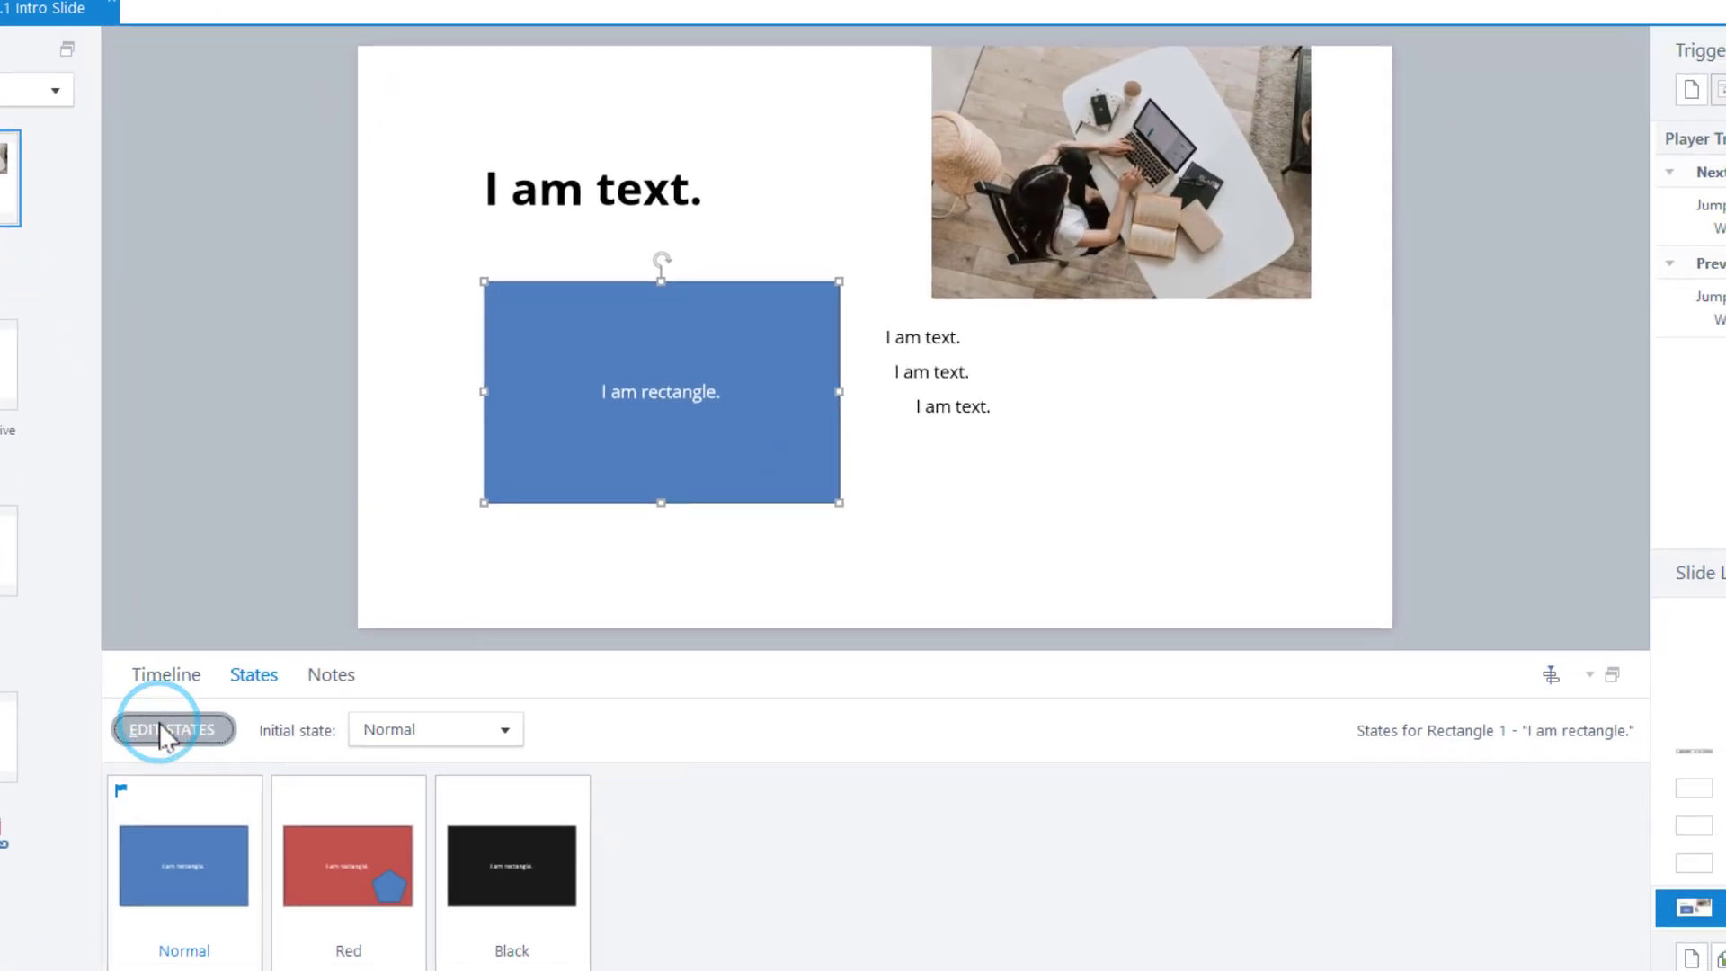
View the rectangle's Red and Black states on the slide
click(313, 828)
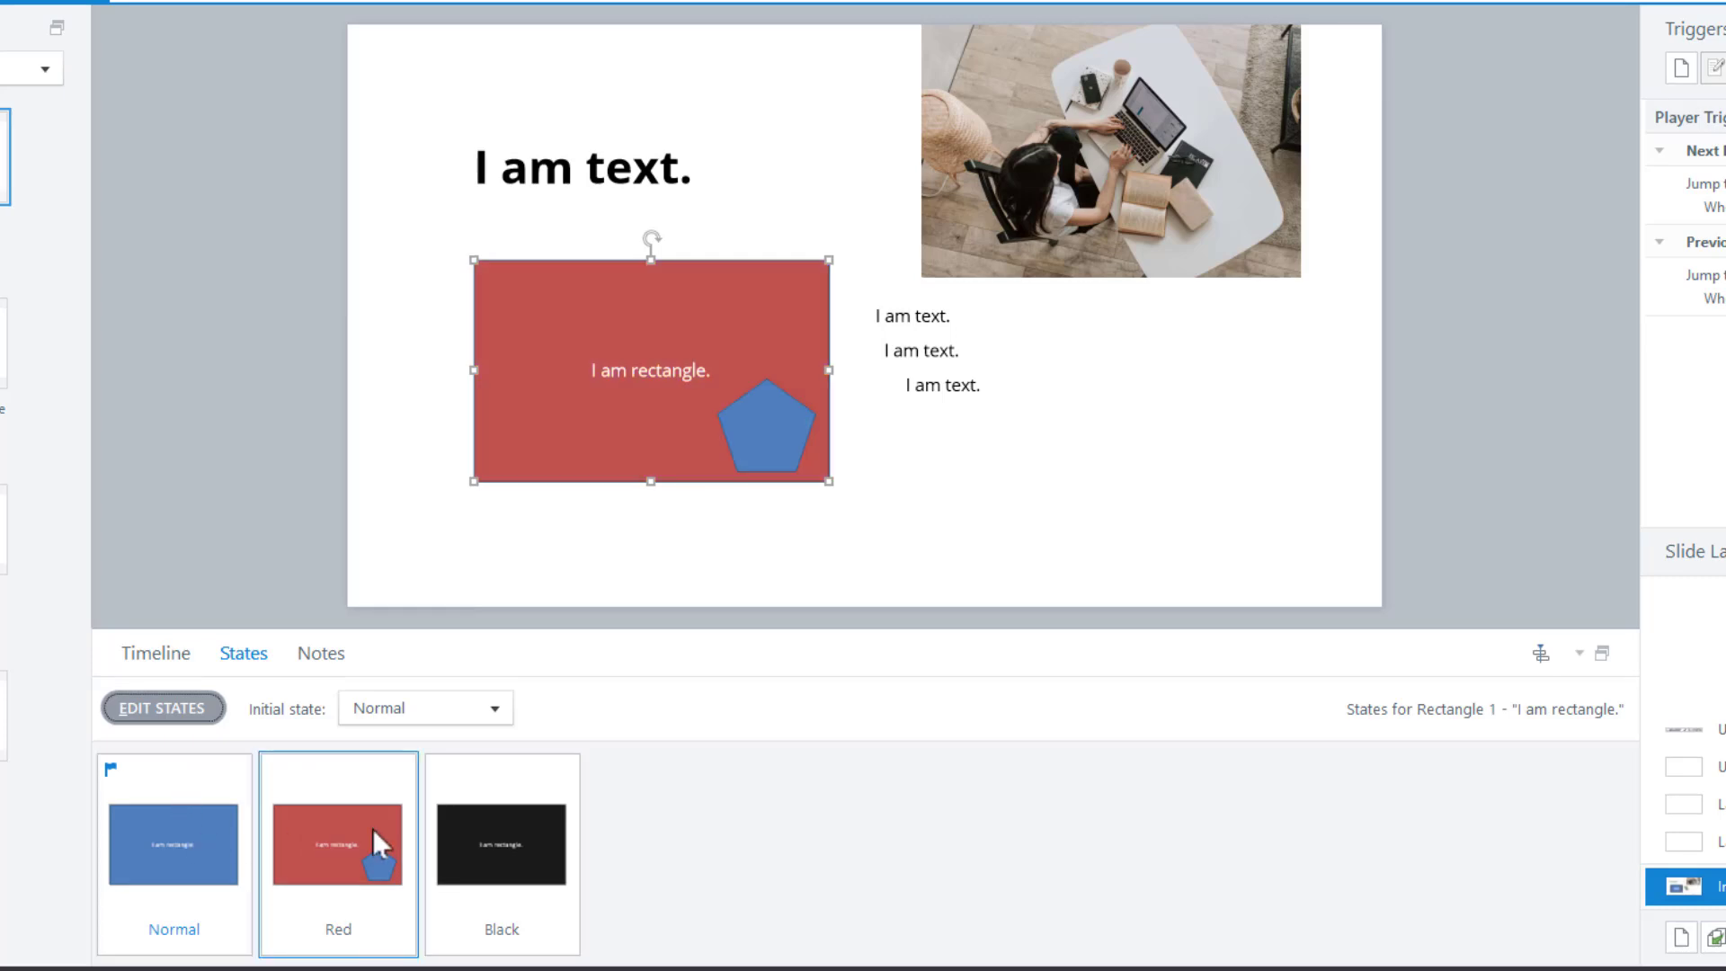
click(522, 828)
click(343, 834)
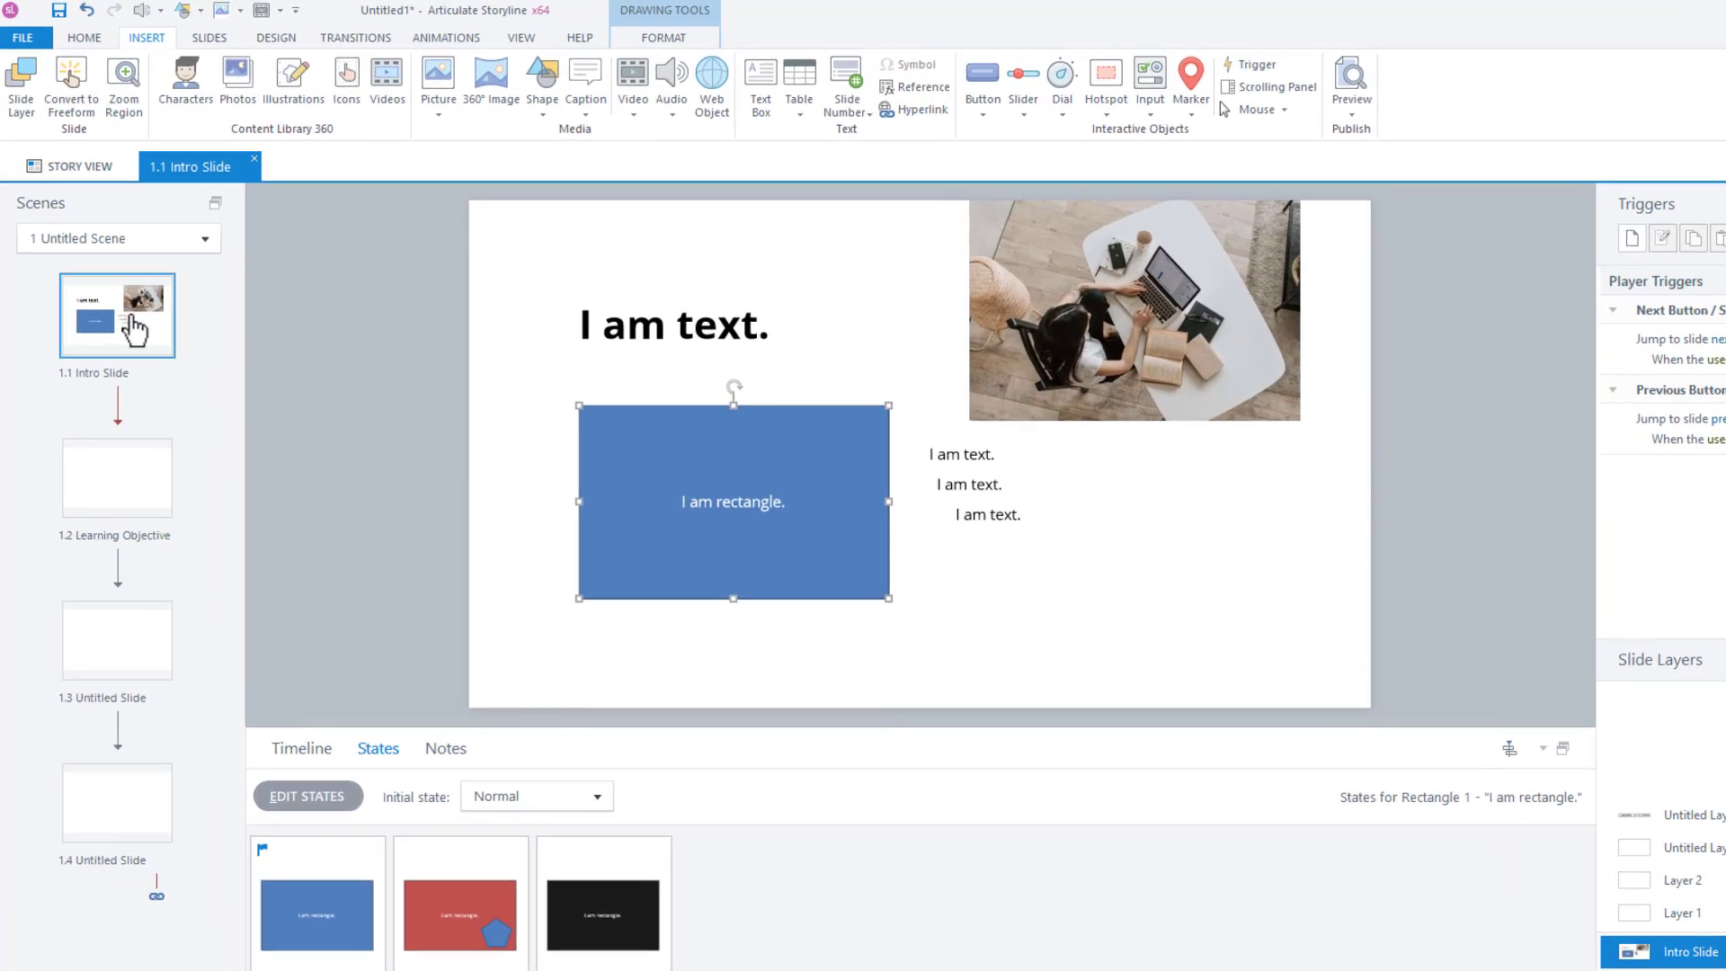
Try the Random Bars transition on the Intro Slide, settling on the Push transition
click(346, 36)
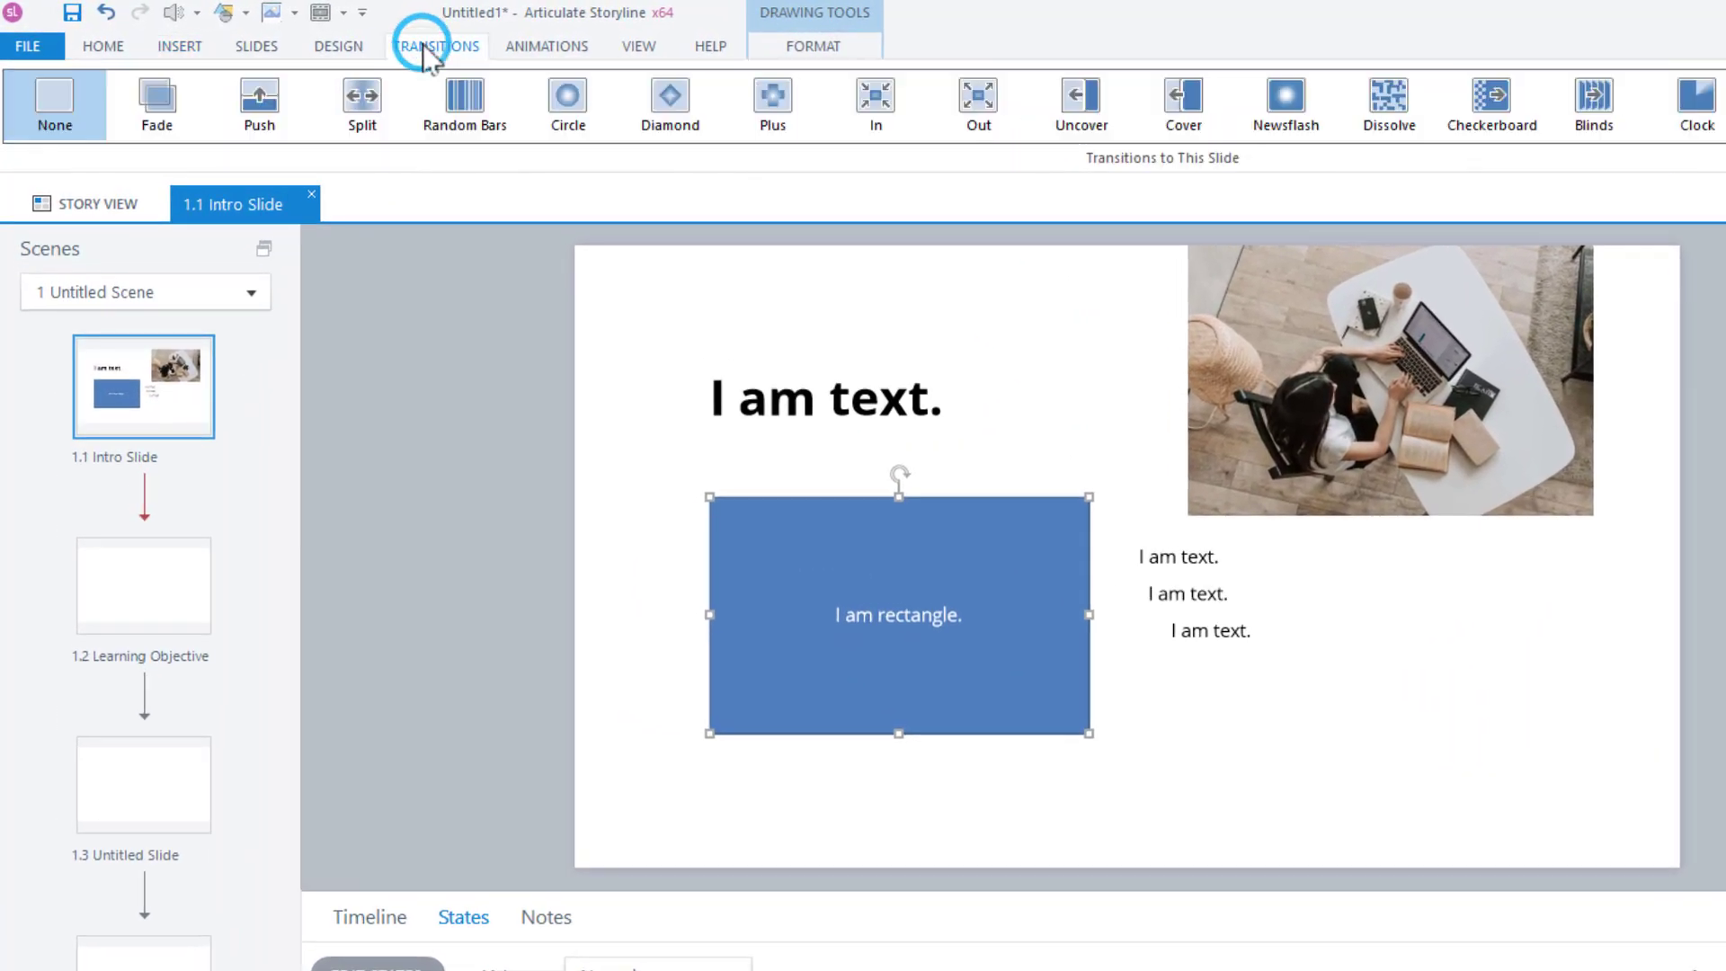
click(455, 106)
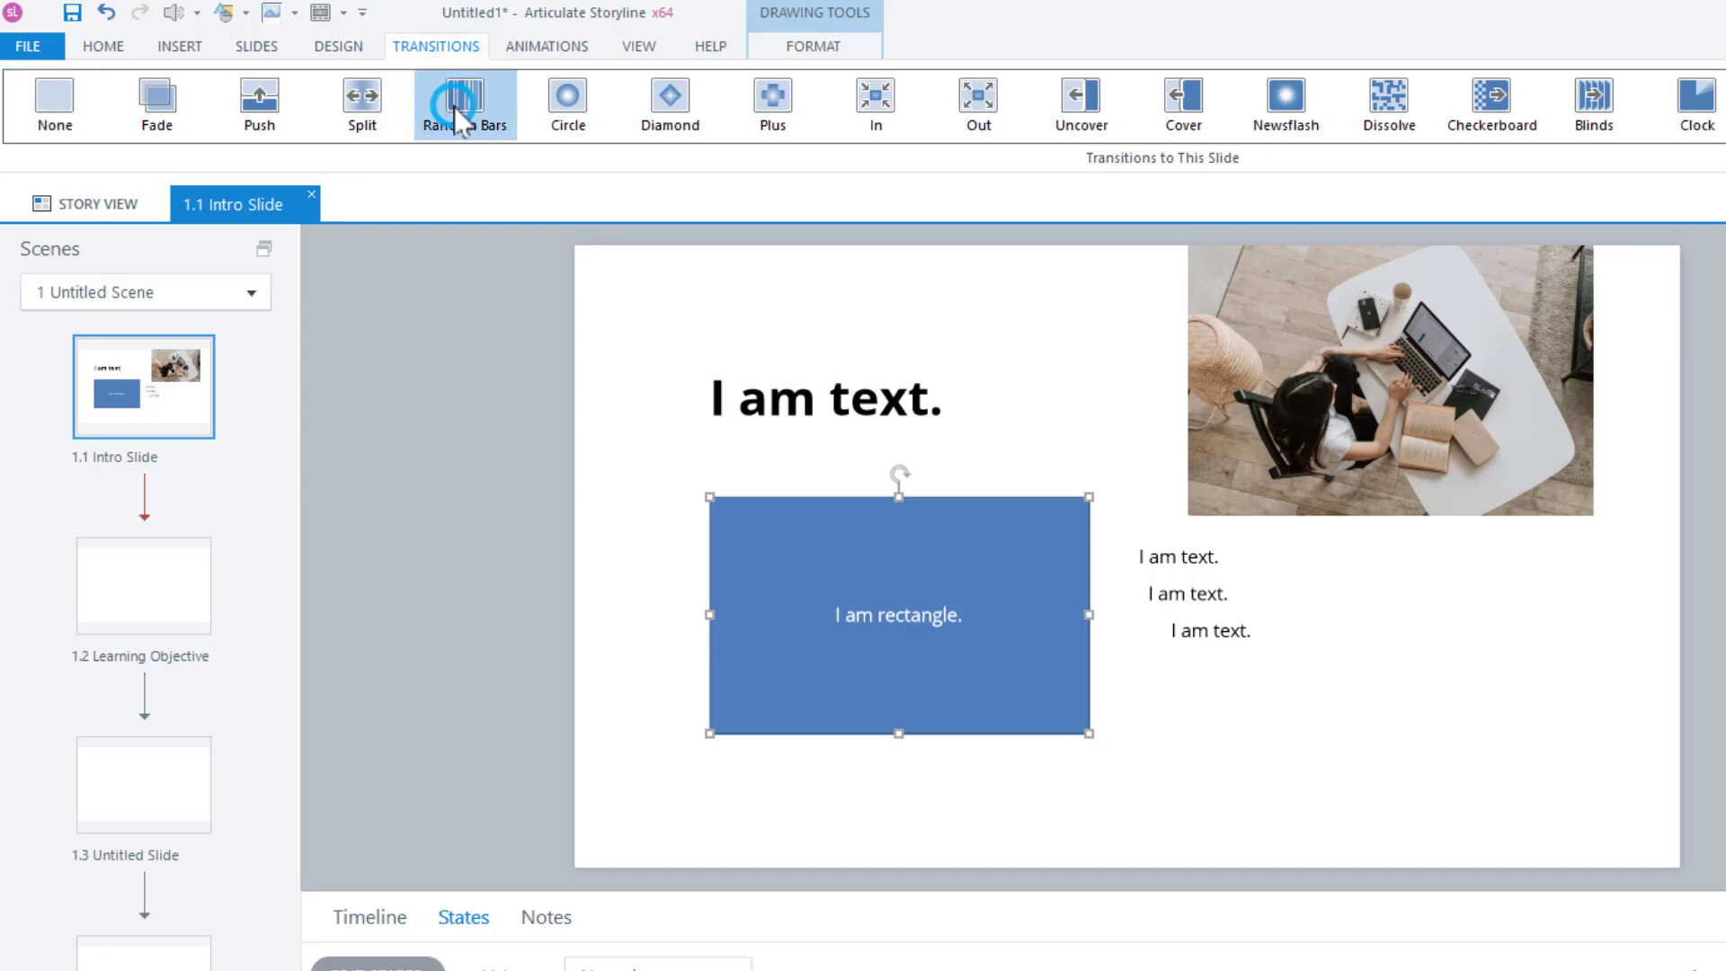
click(230, 106)
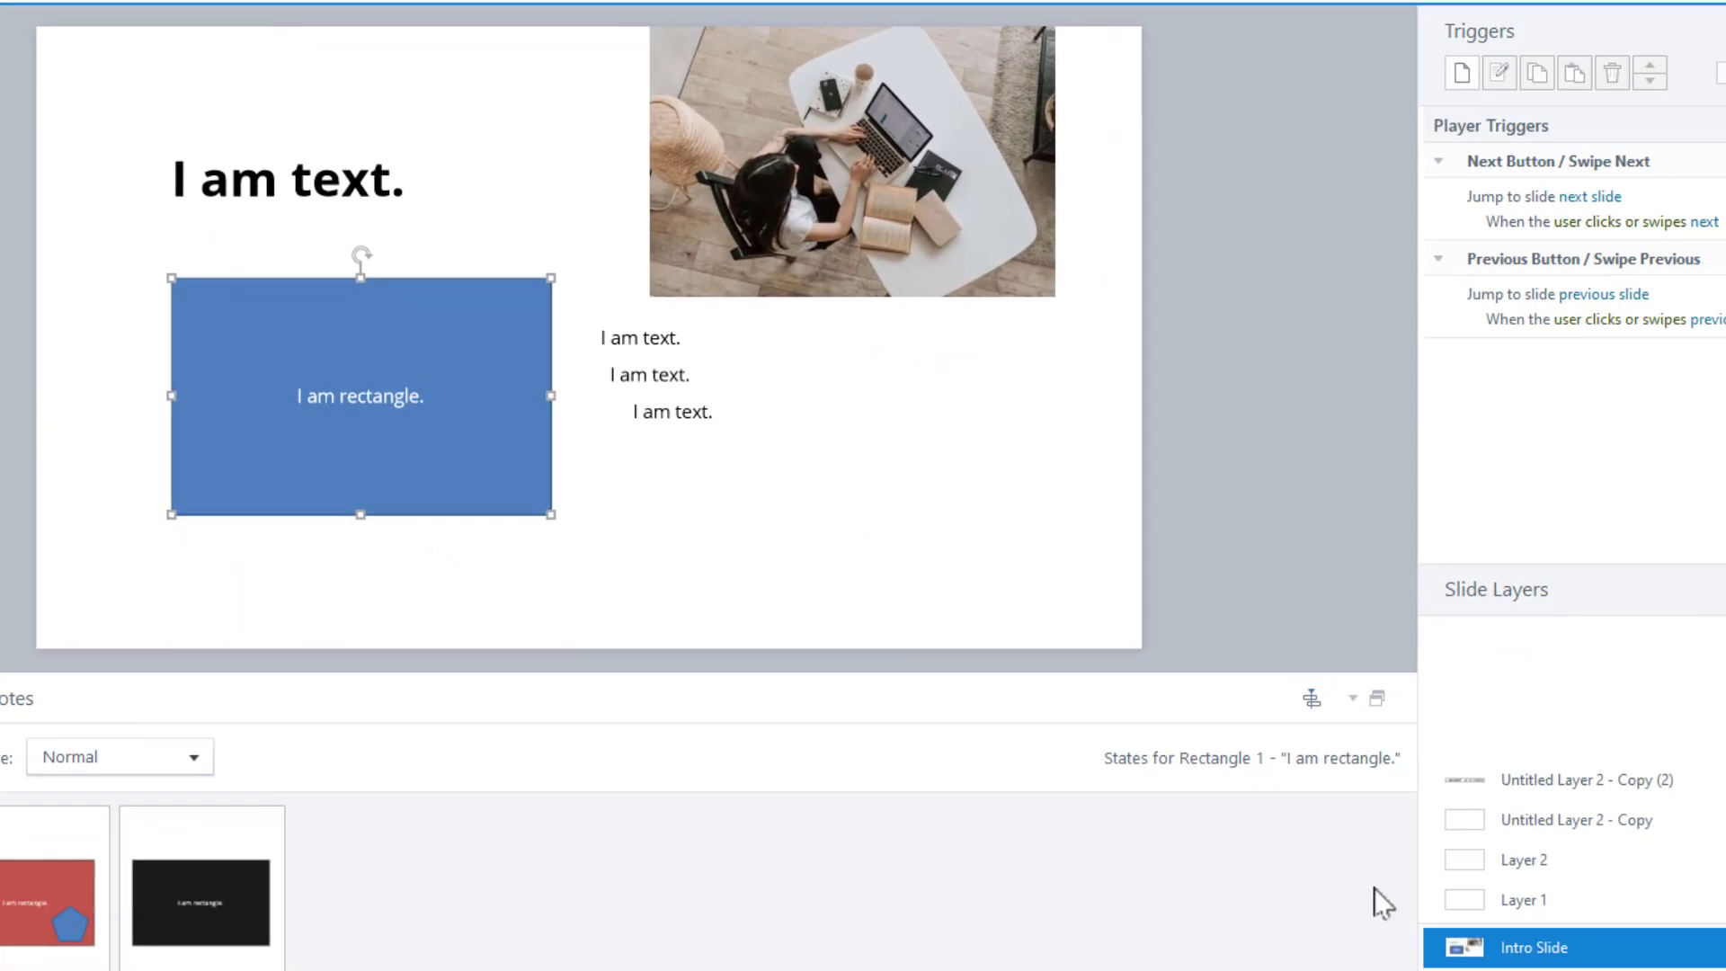
Apply the In transition to Layer 1 and the Checkerboard transition to Layer 2
click(1609, 903)
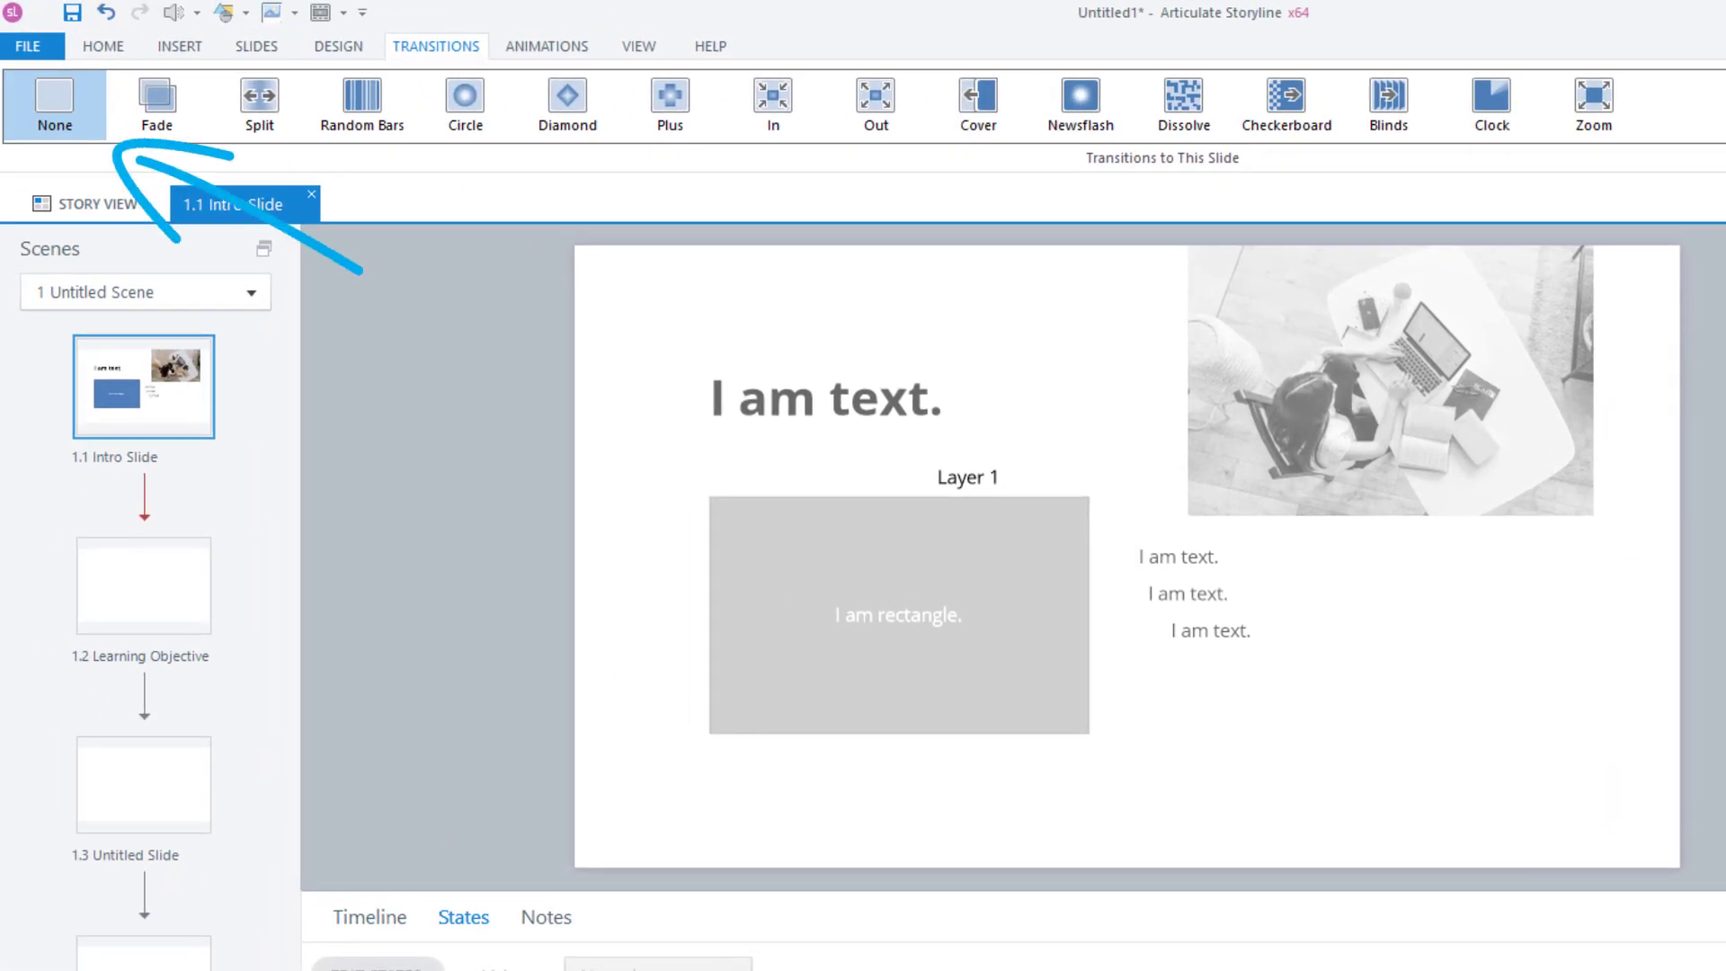
click(773, 94)
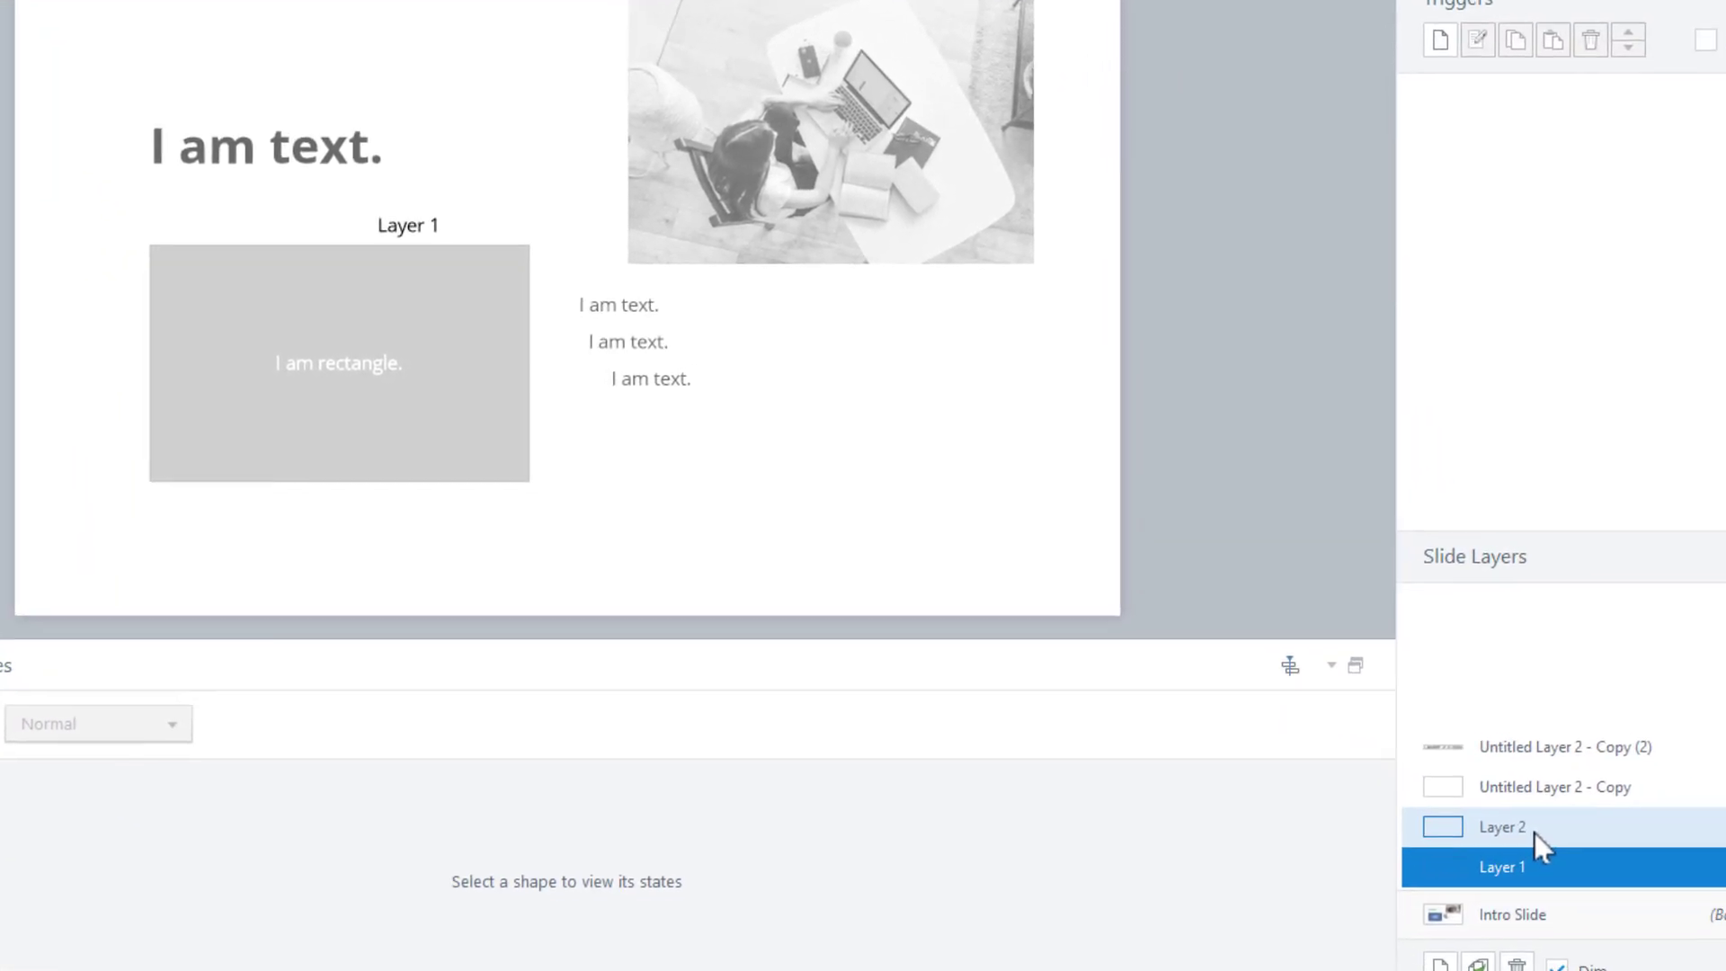
click(1519, 821)
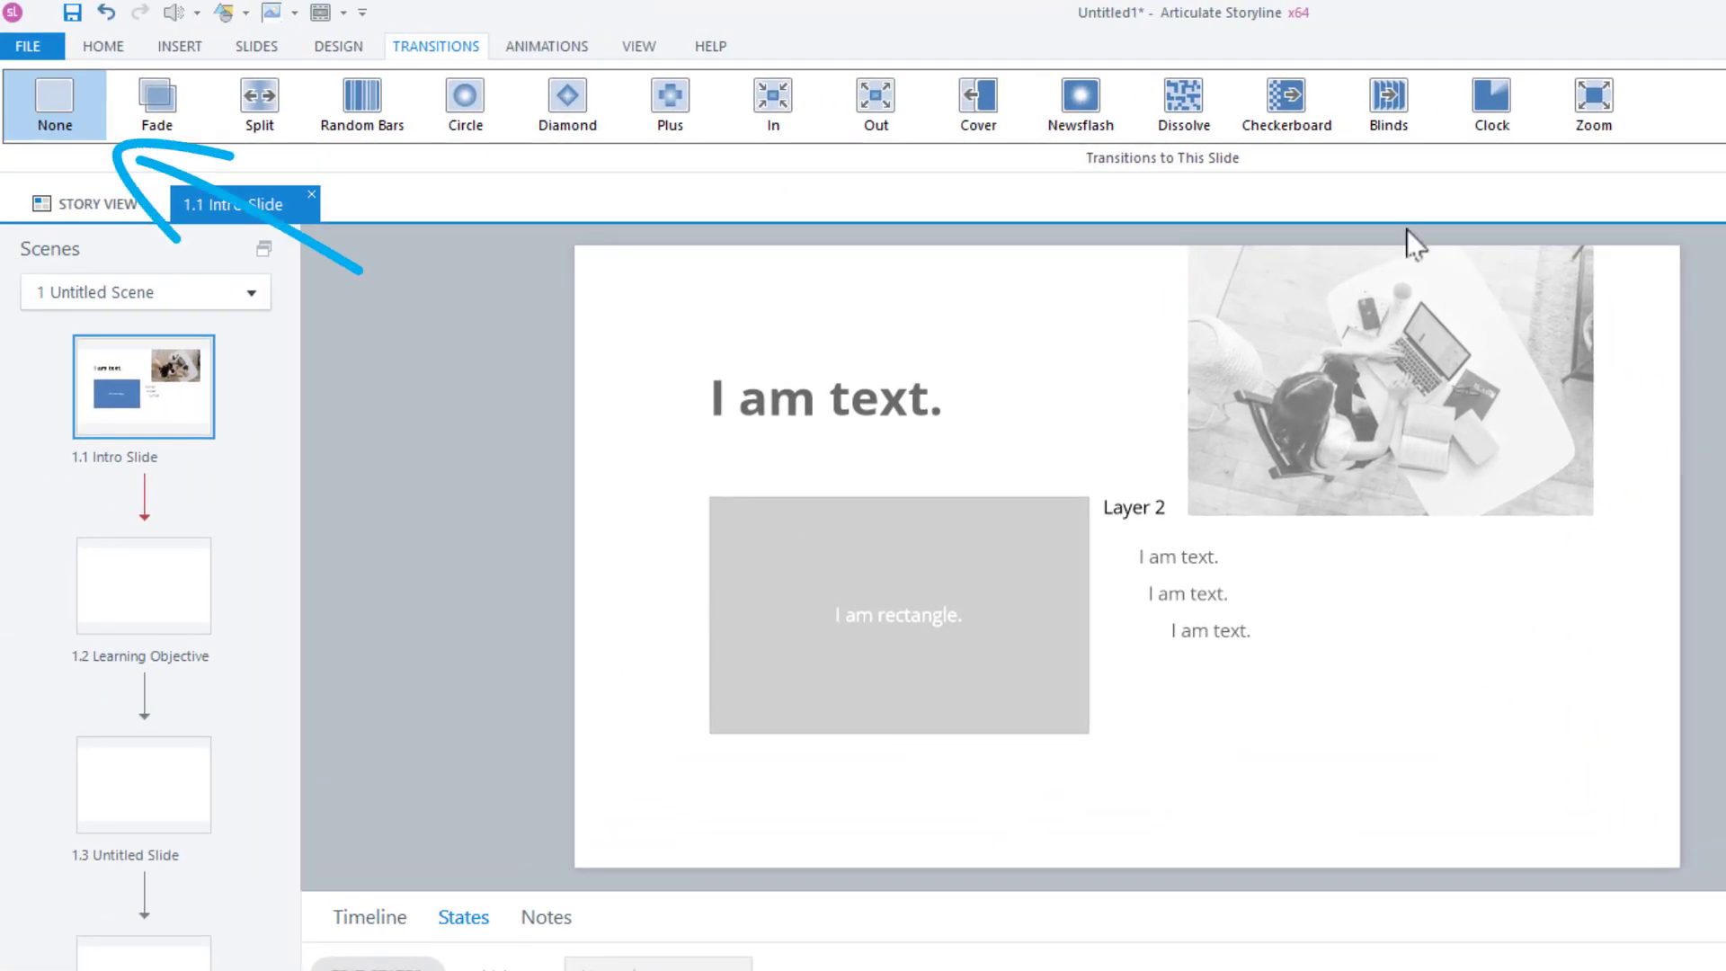
click(1270, 124)
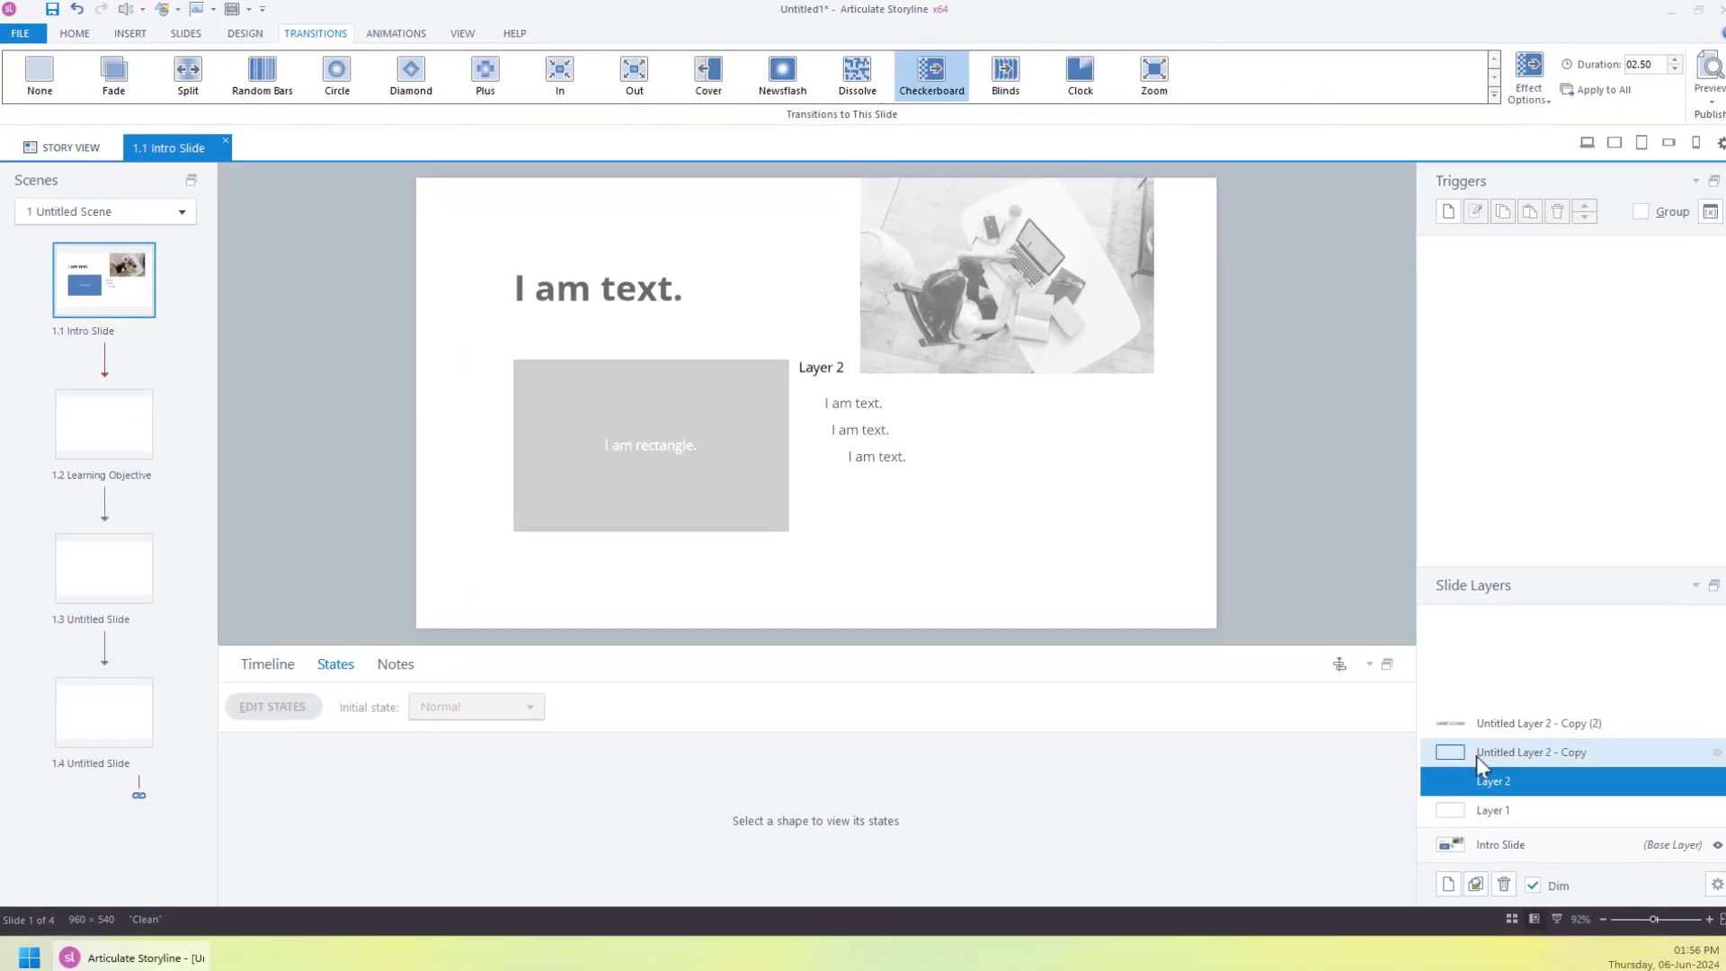
Apply the Zoom transition to Untitled Layer 2 - Copy and the Clock transition to Untitled Layer 2 - Copy (2)
click(1464, 749)
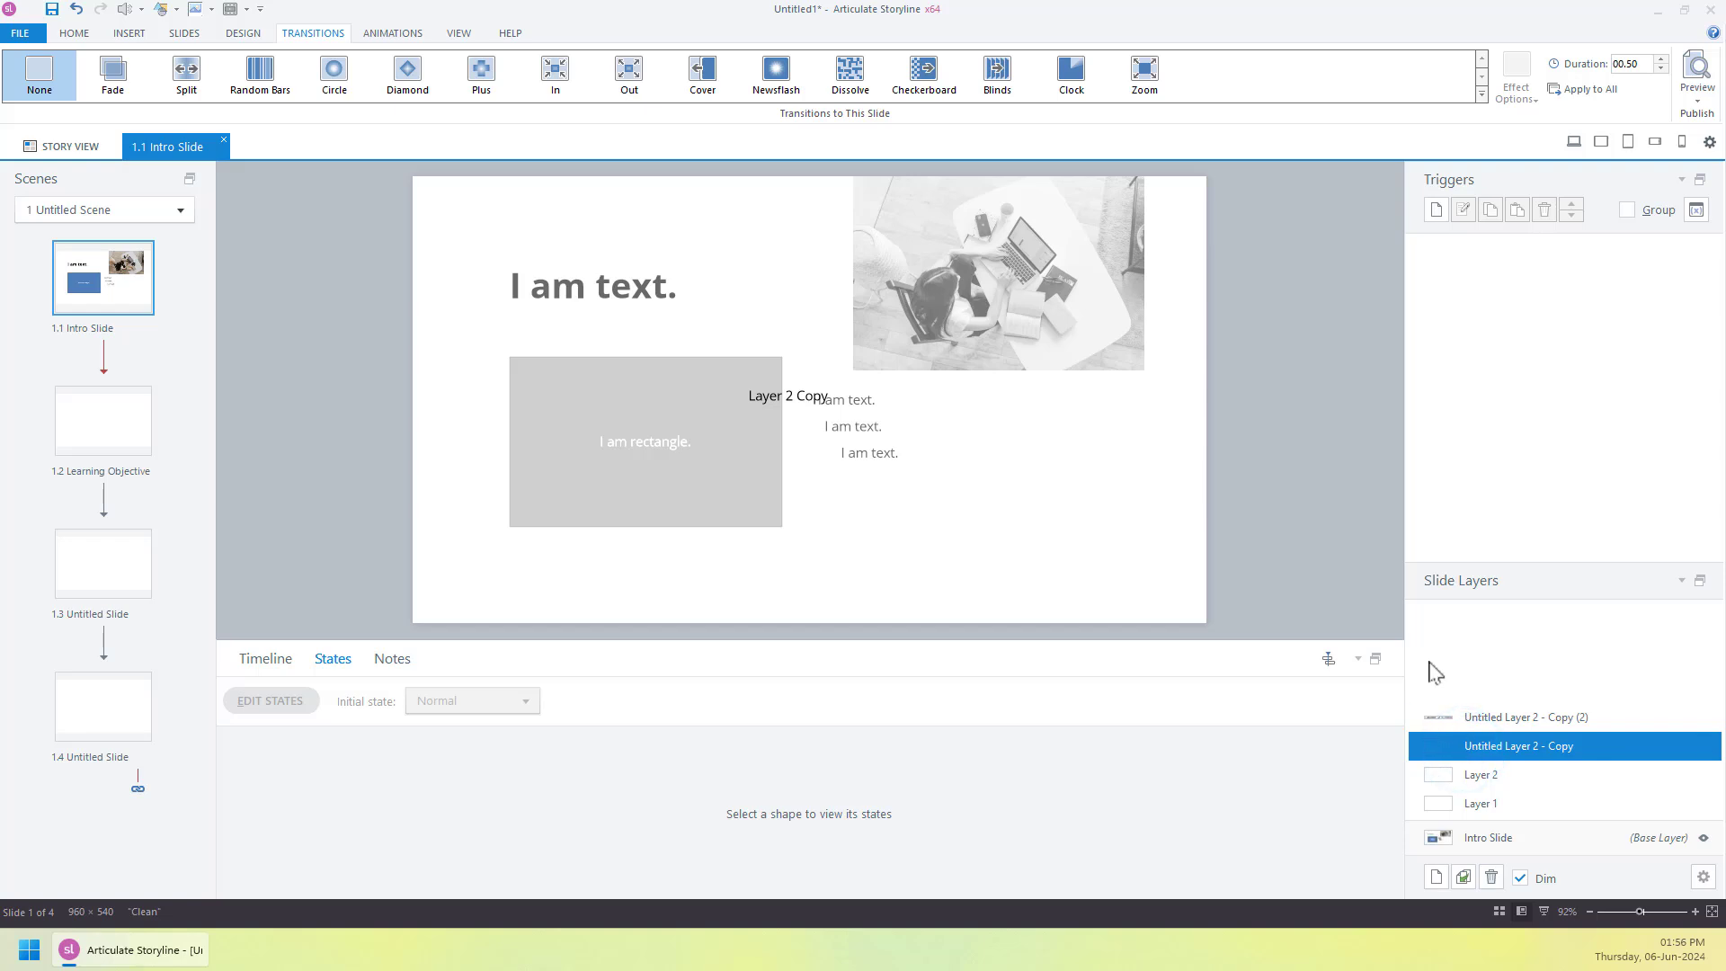
click(1149, 82)
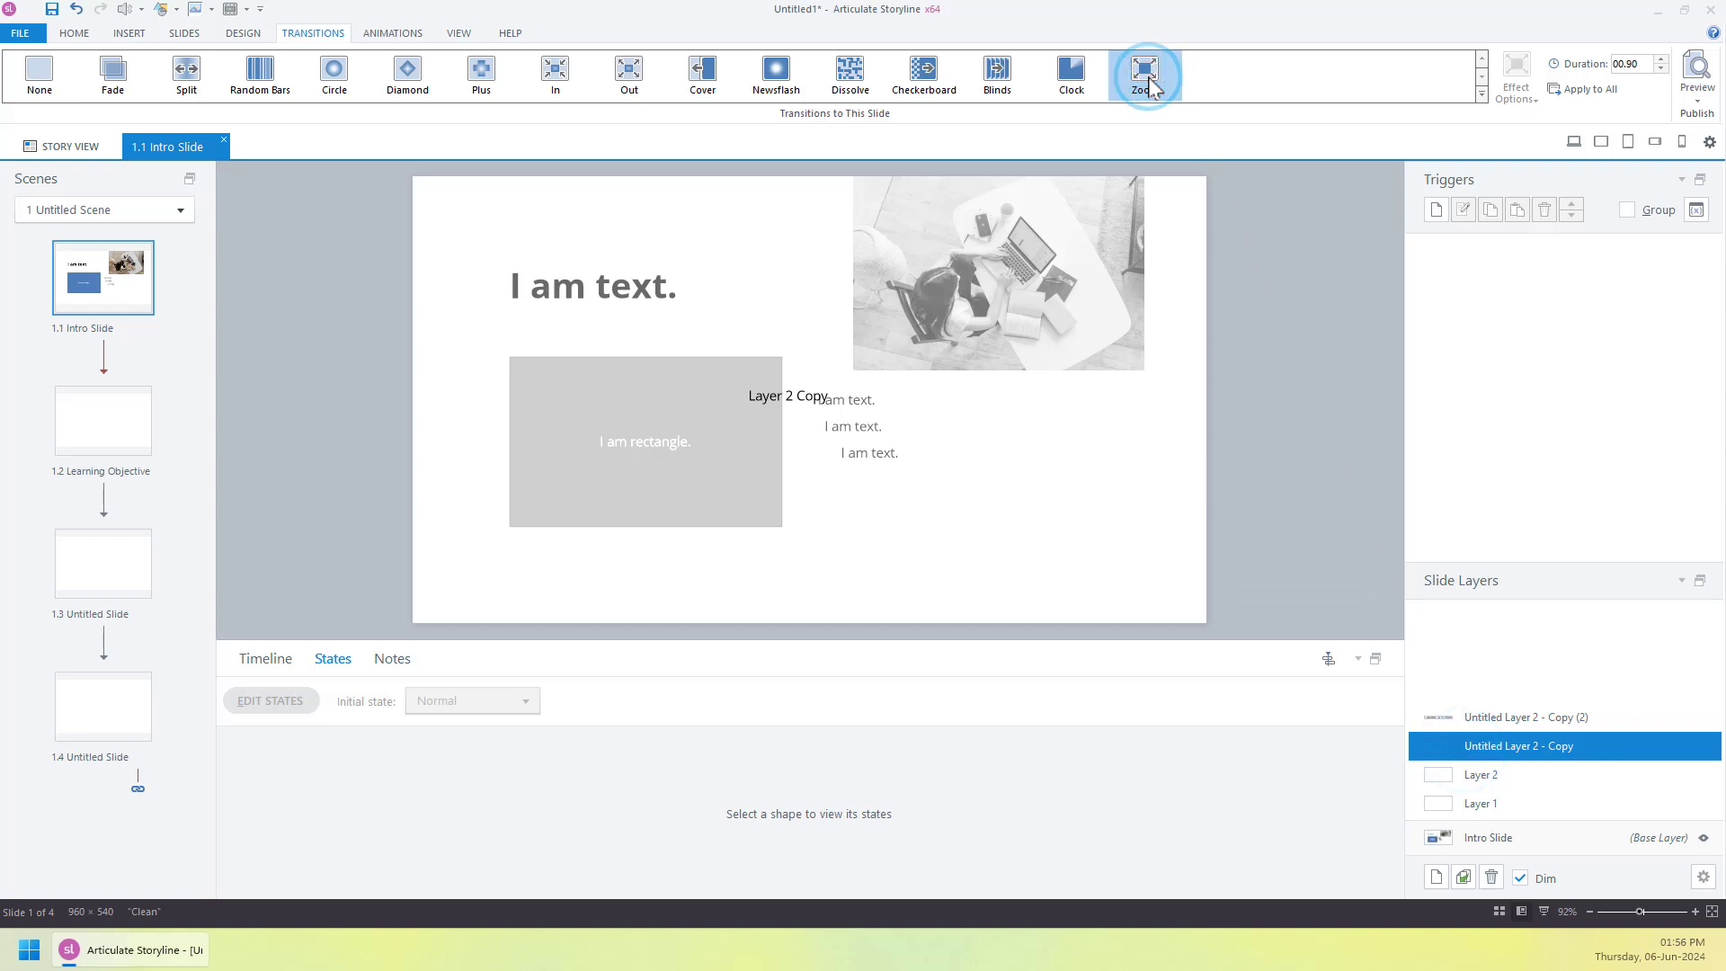
click(1434, 716)
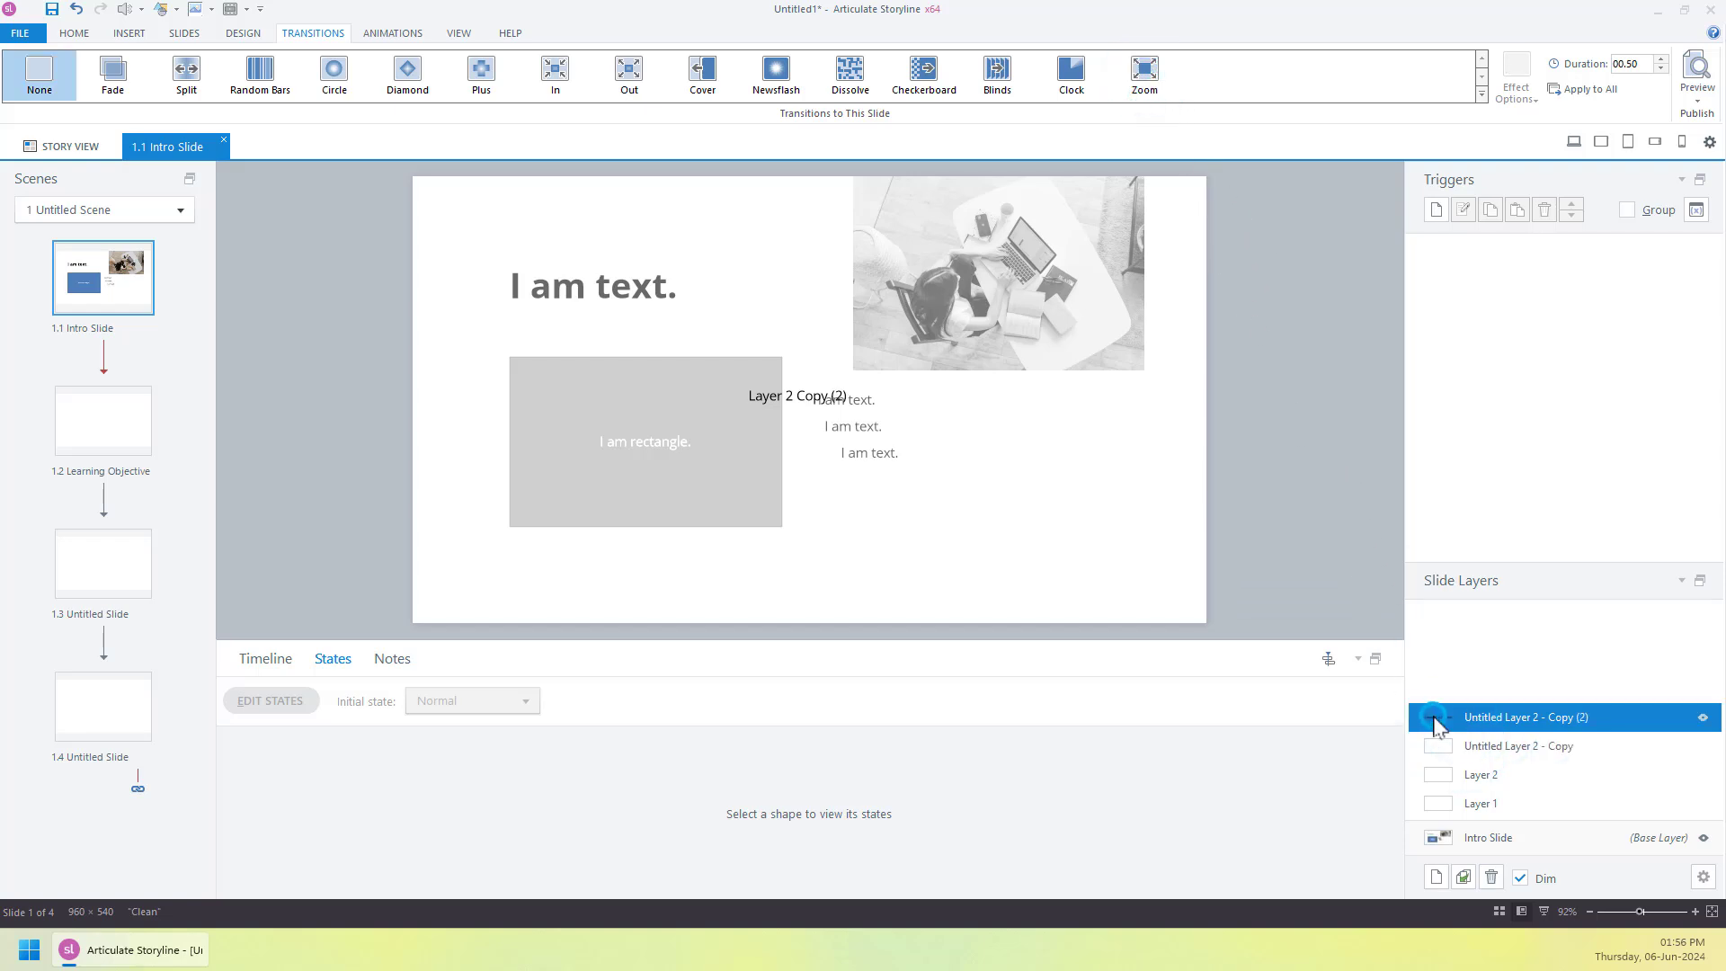
click(1074, 76)
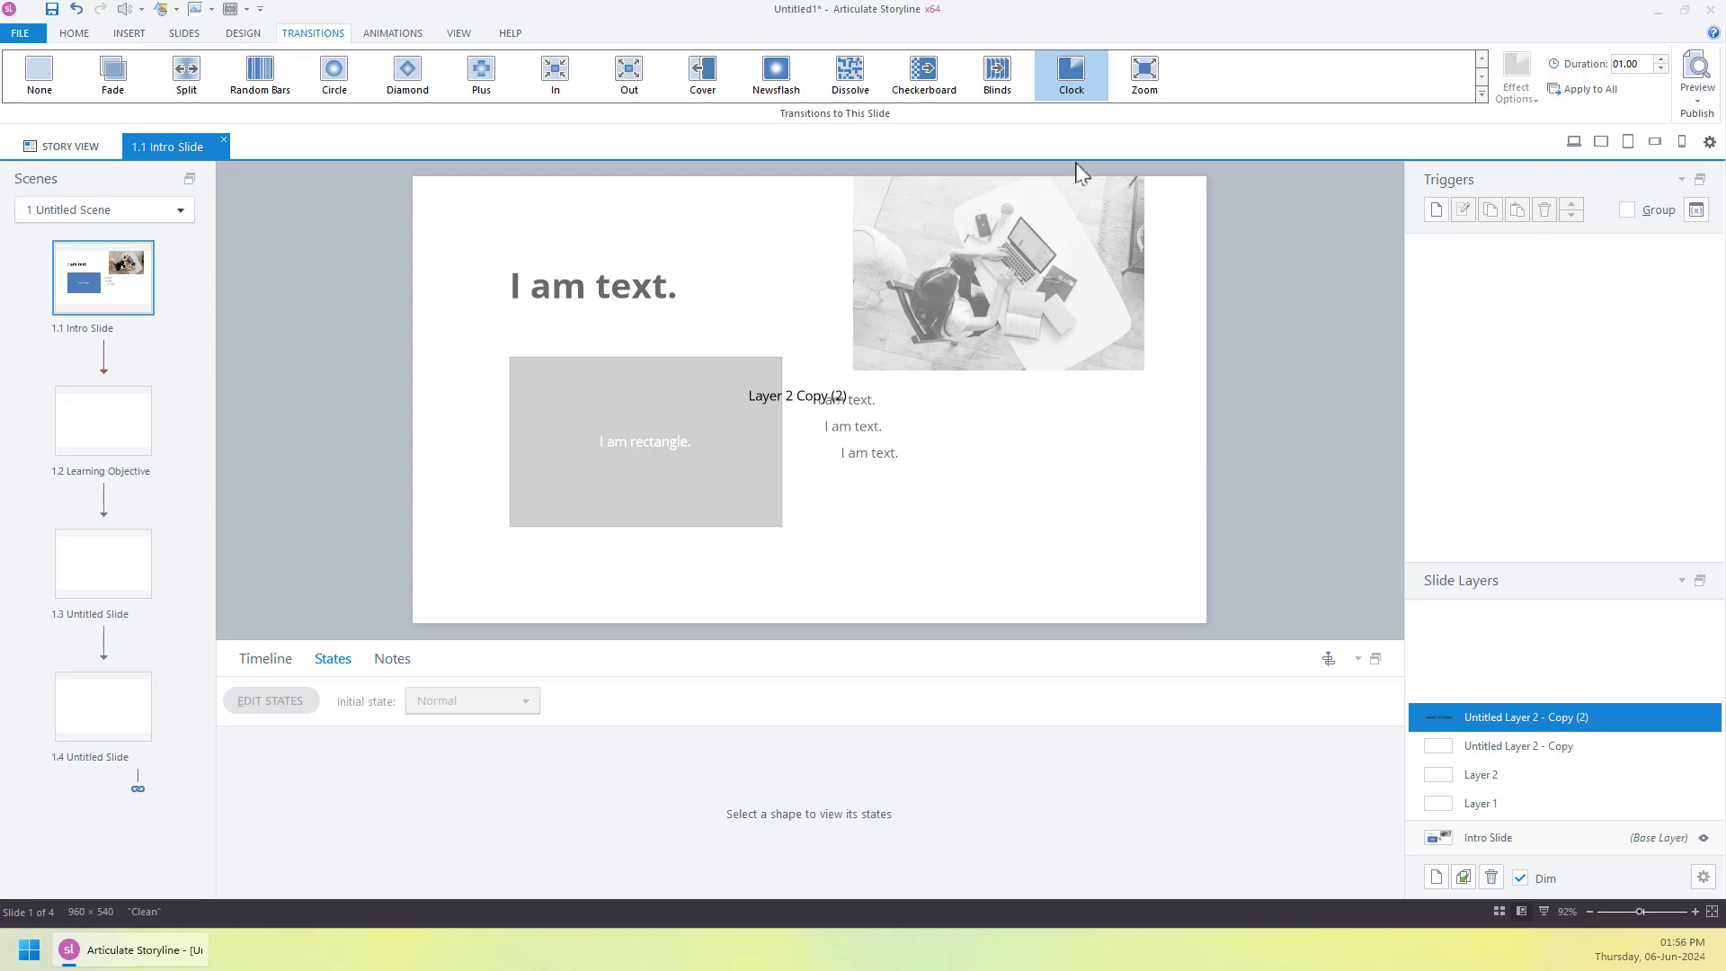
Give the large bold "I am text." box on the Intro Slide base layer a Grow entrance animation entering From Left
click(1488, 840)
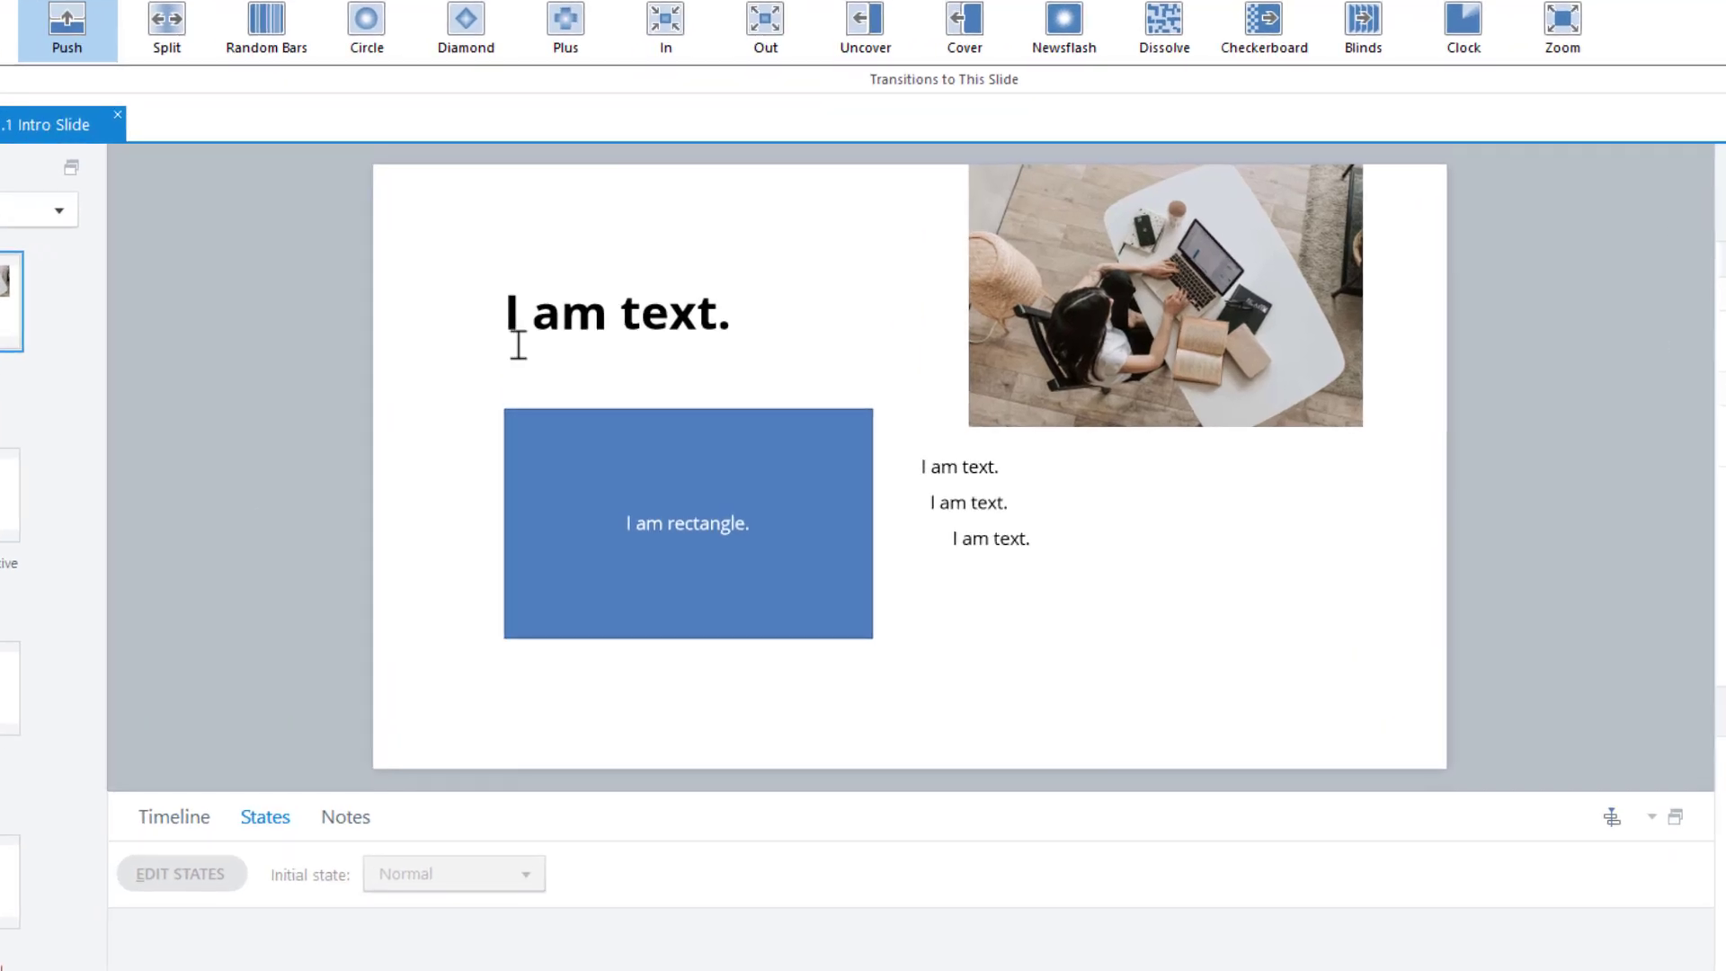
click(507, 348)
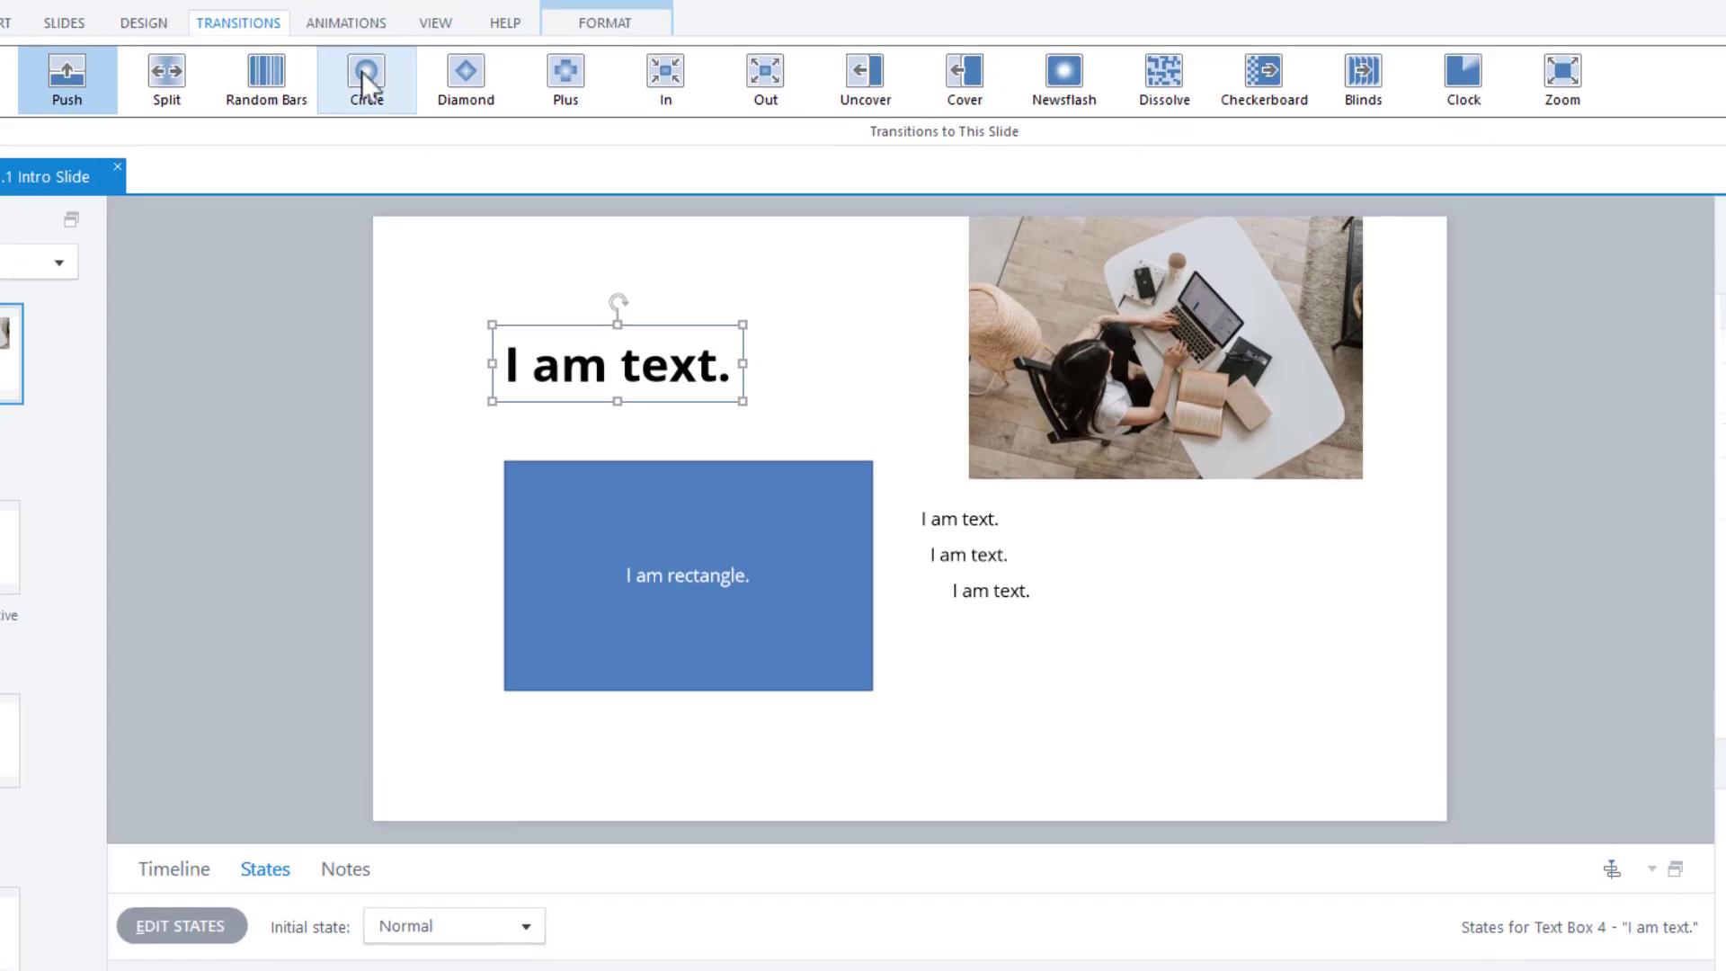
click(349, 45)
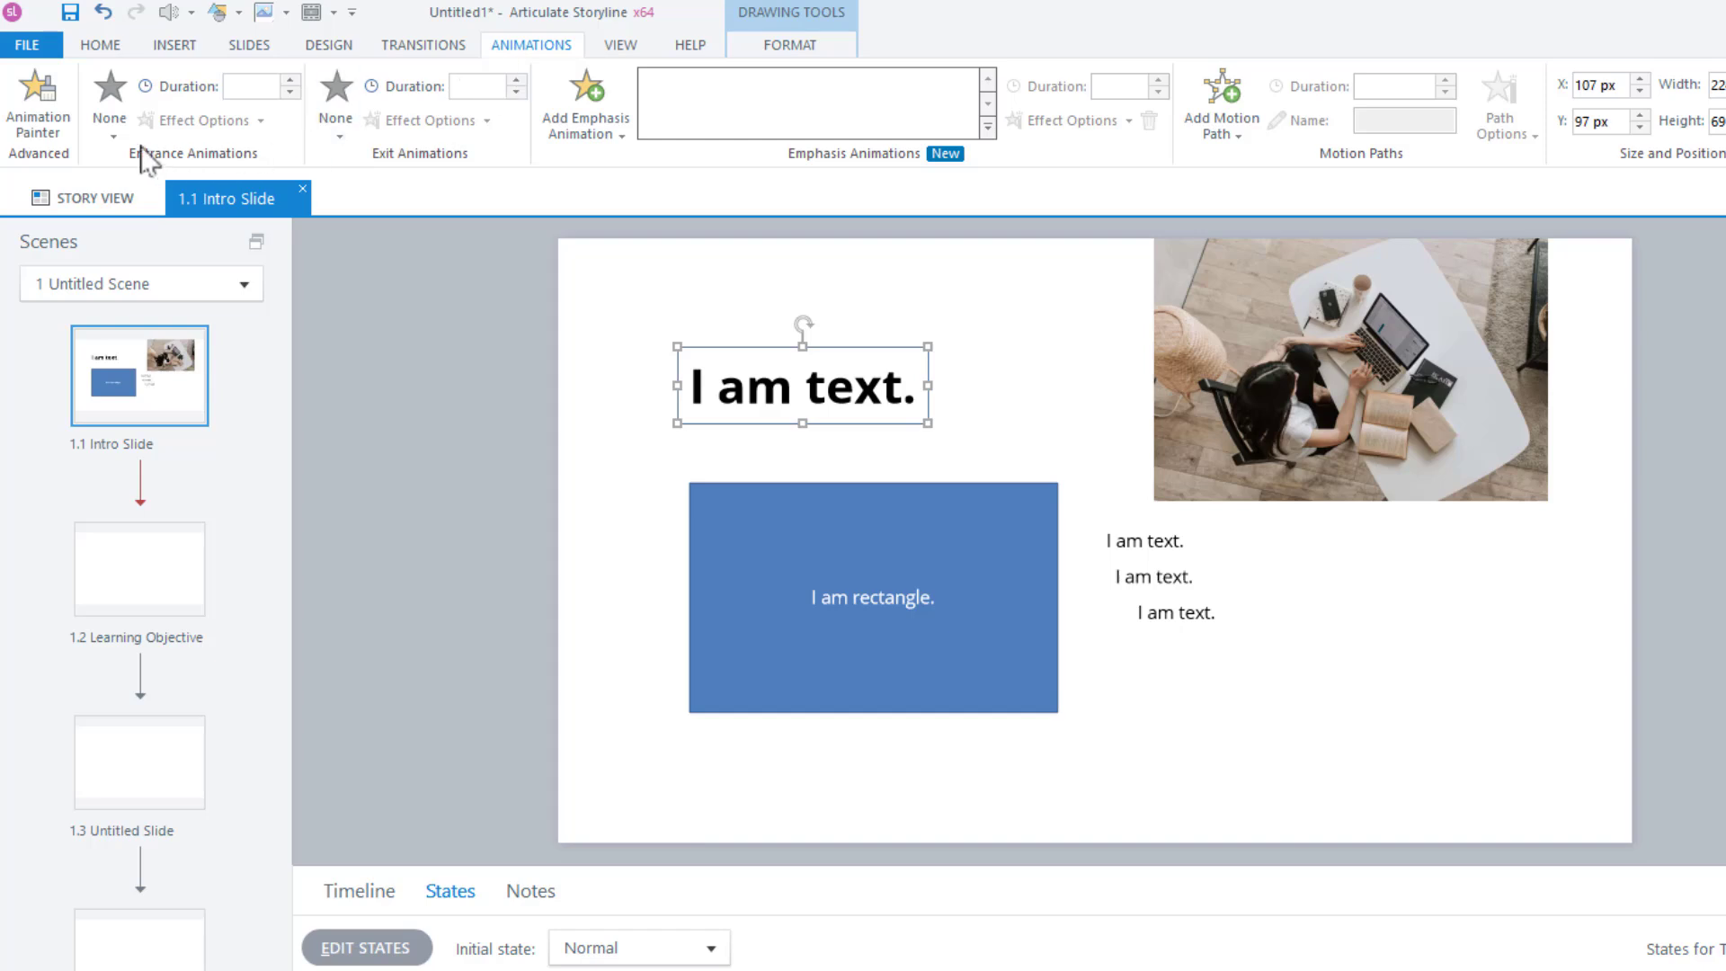
click(109, 123)
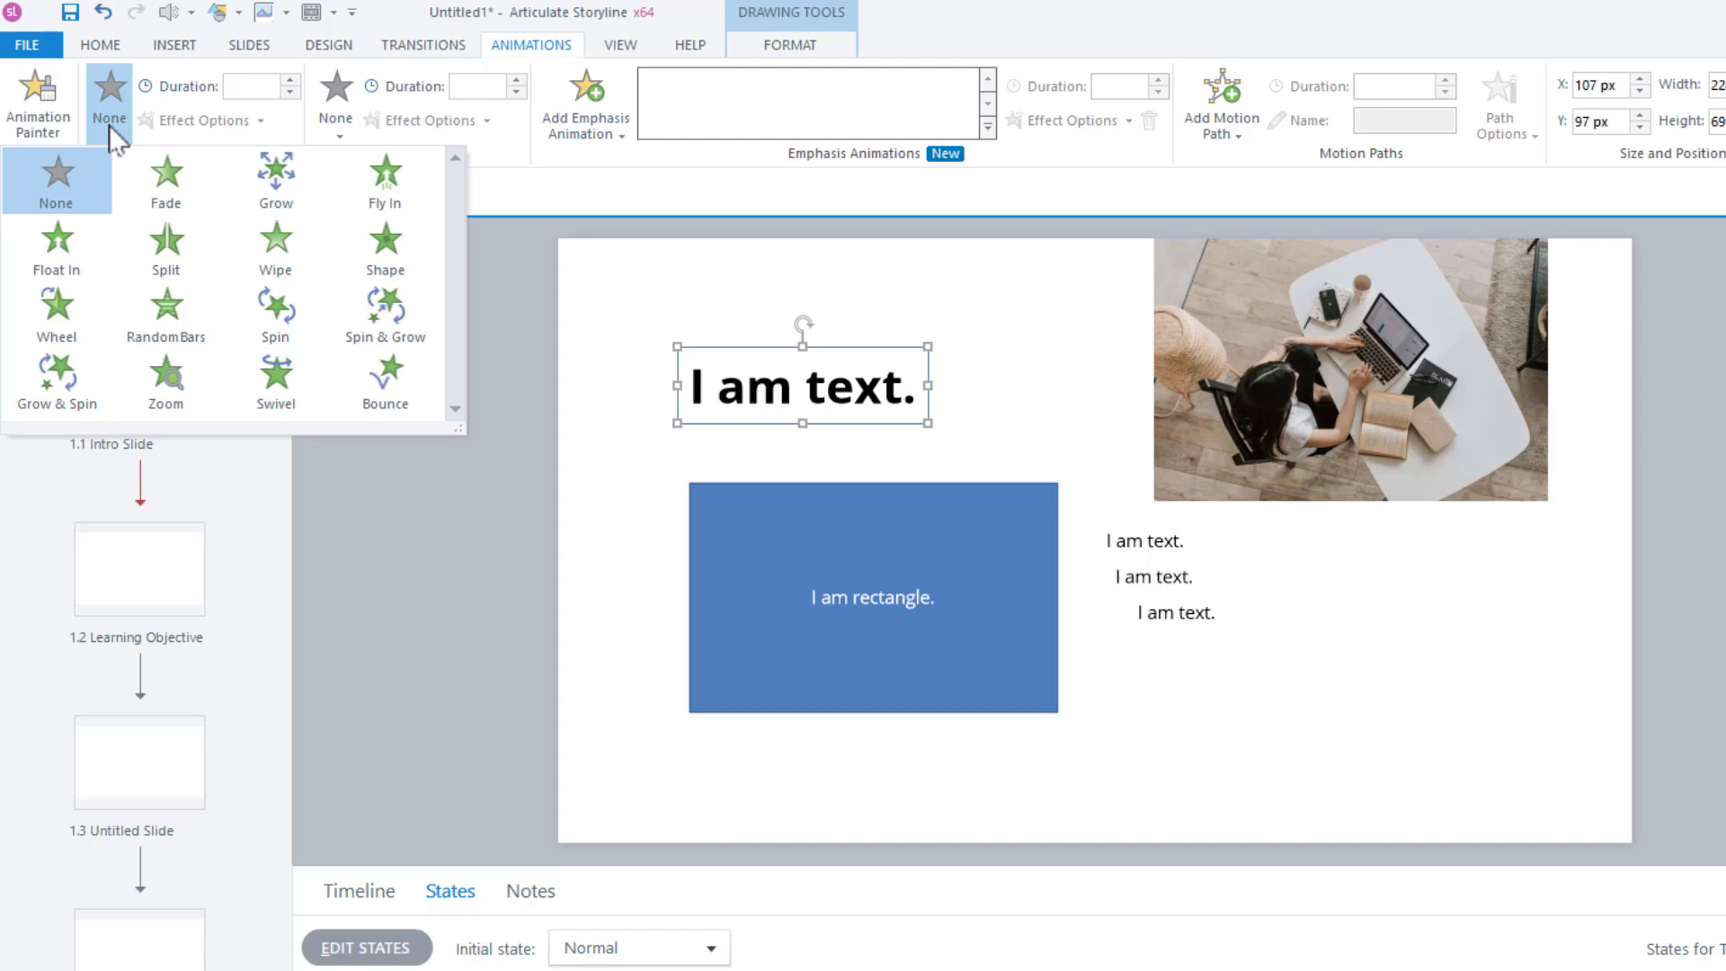
click(284, 189)
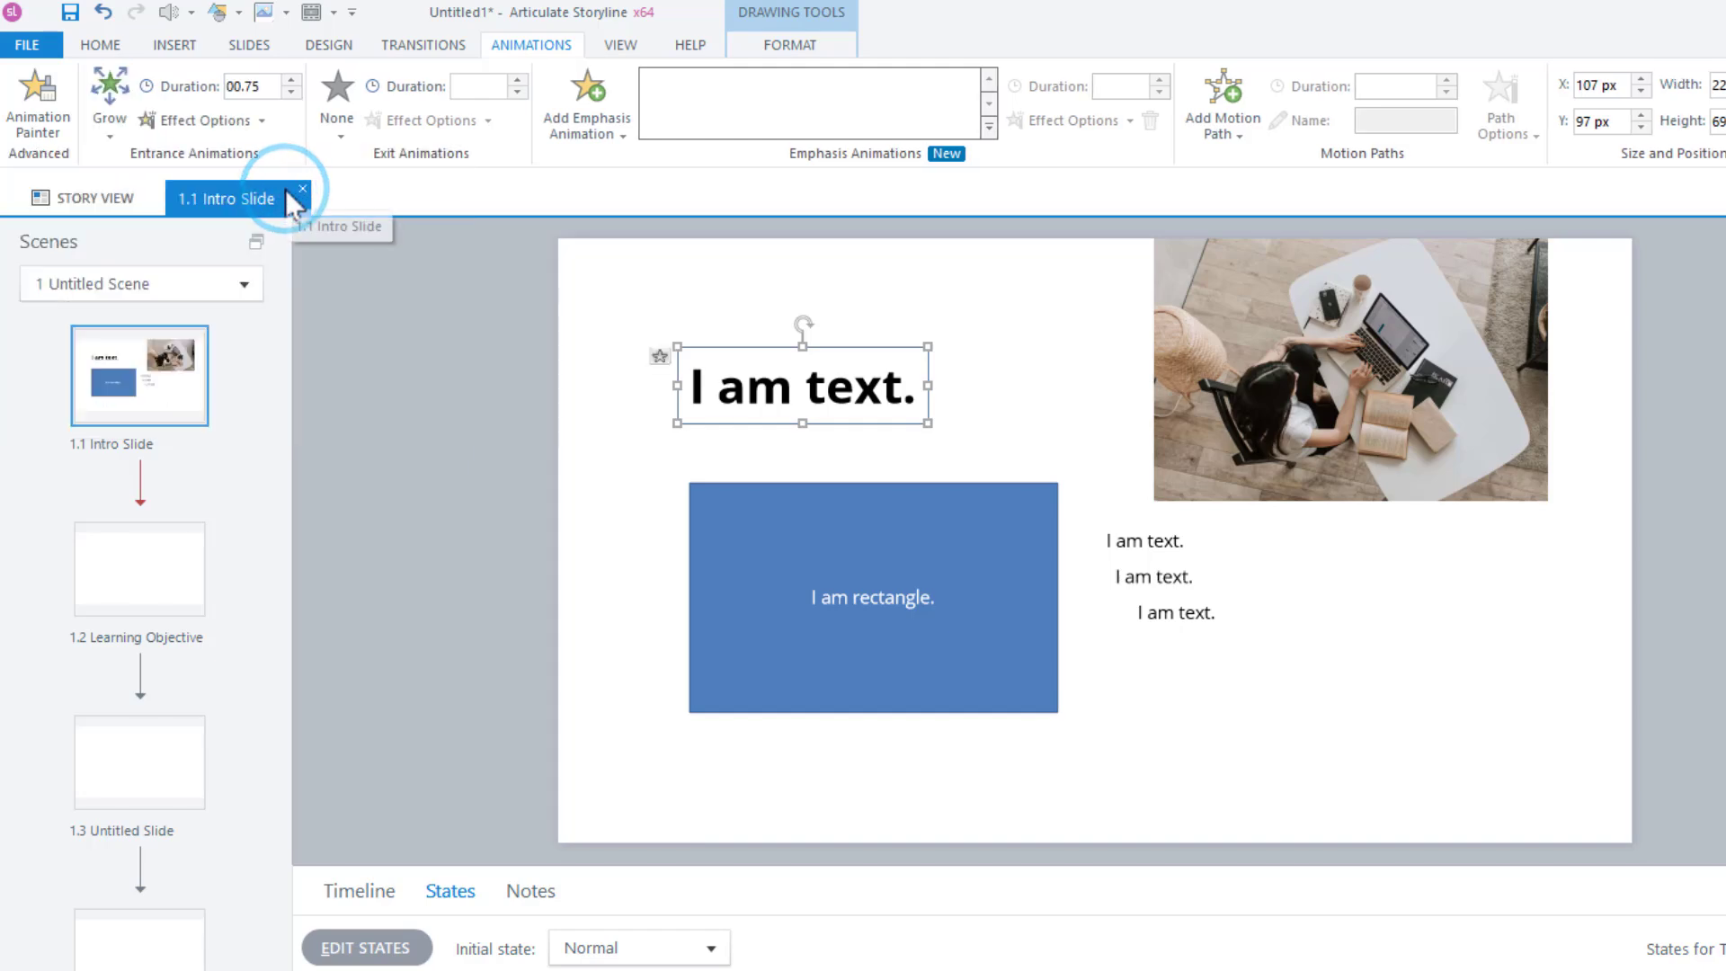
click(261, 117)
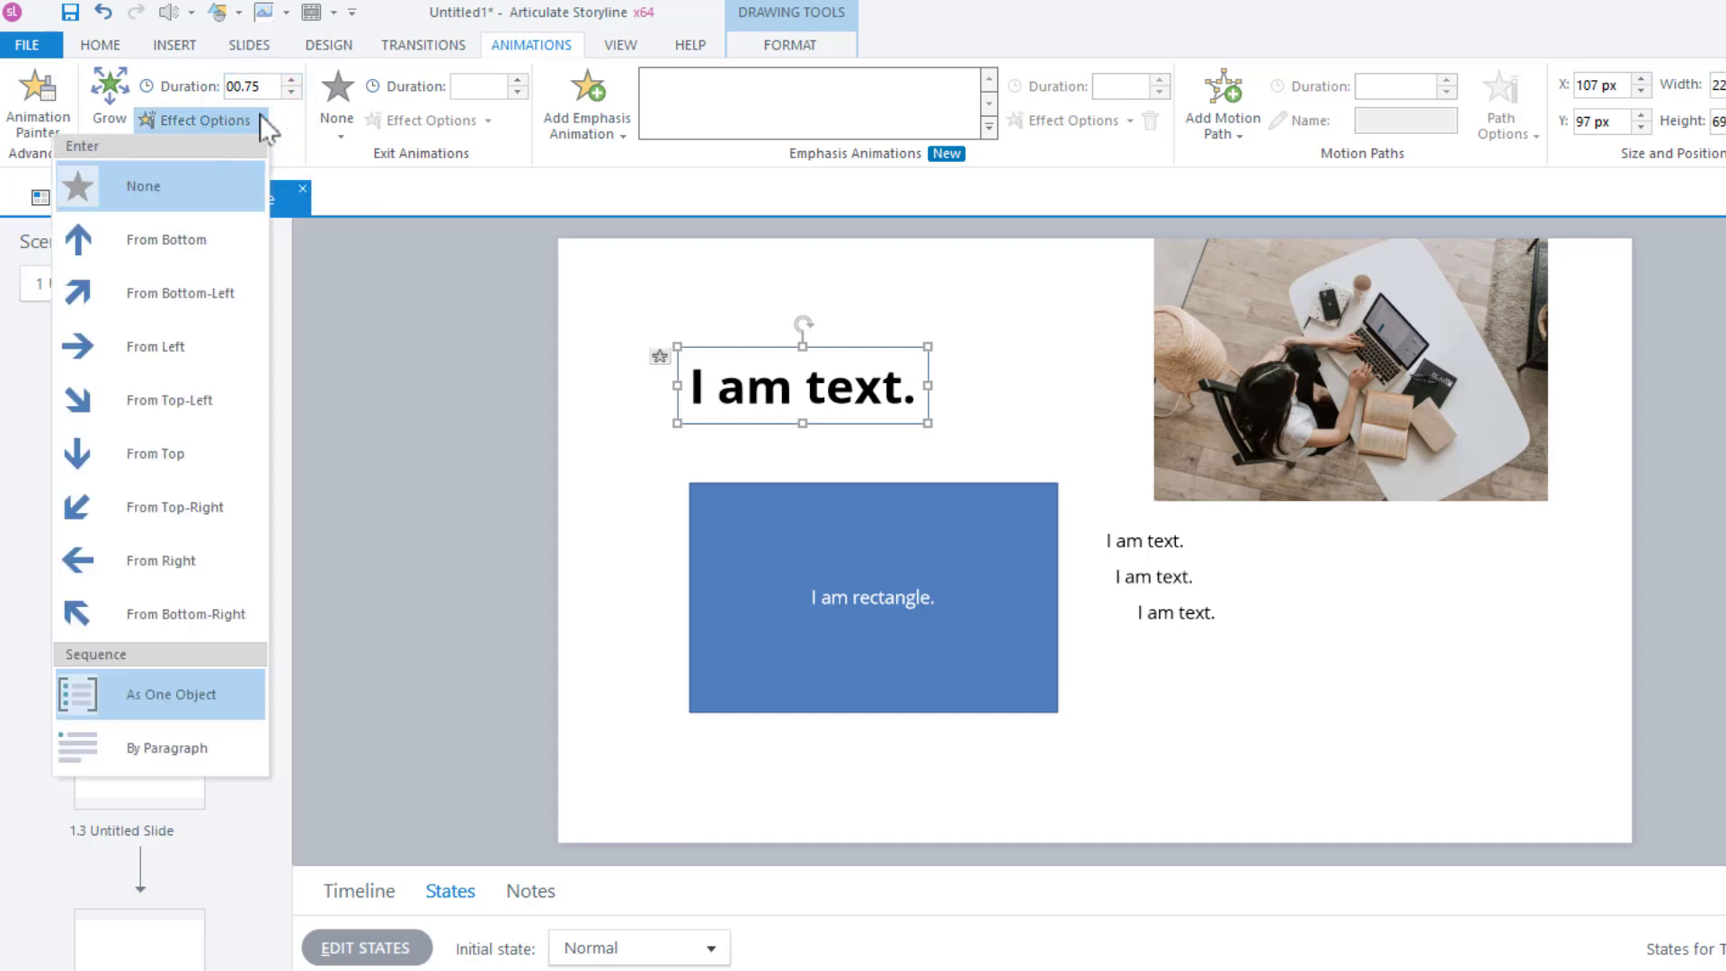
click(176, 356)
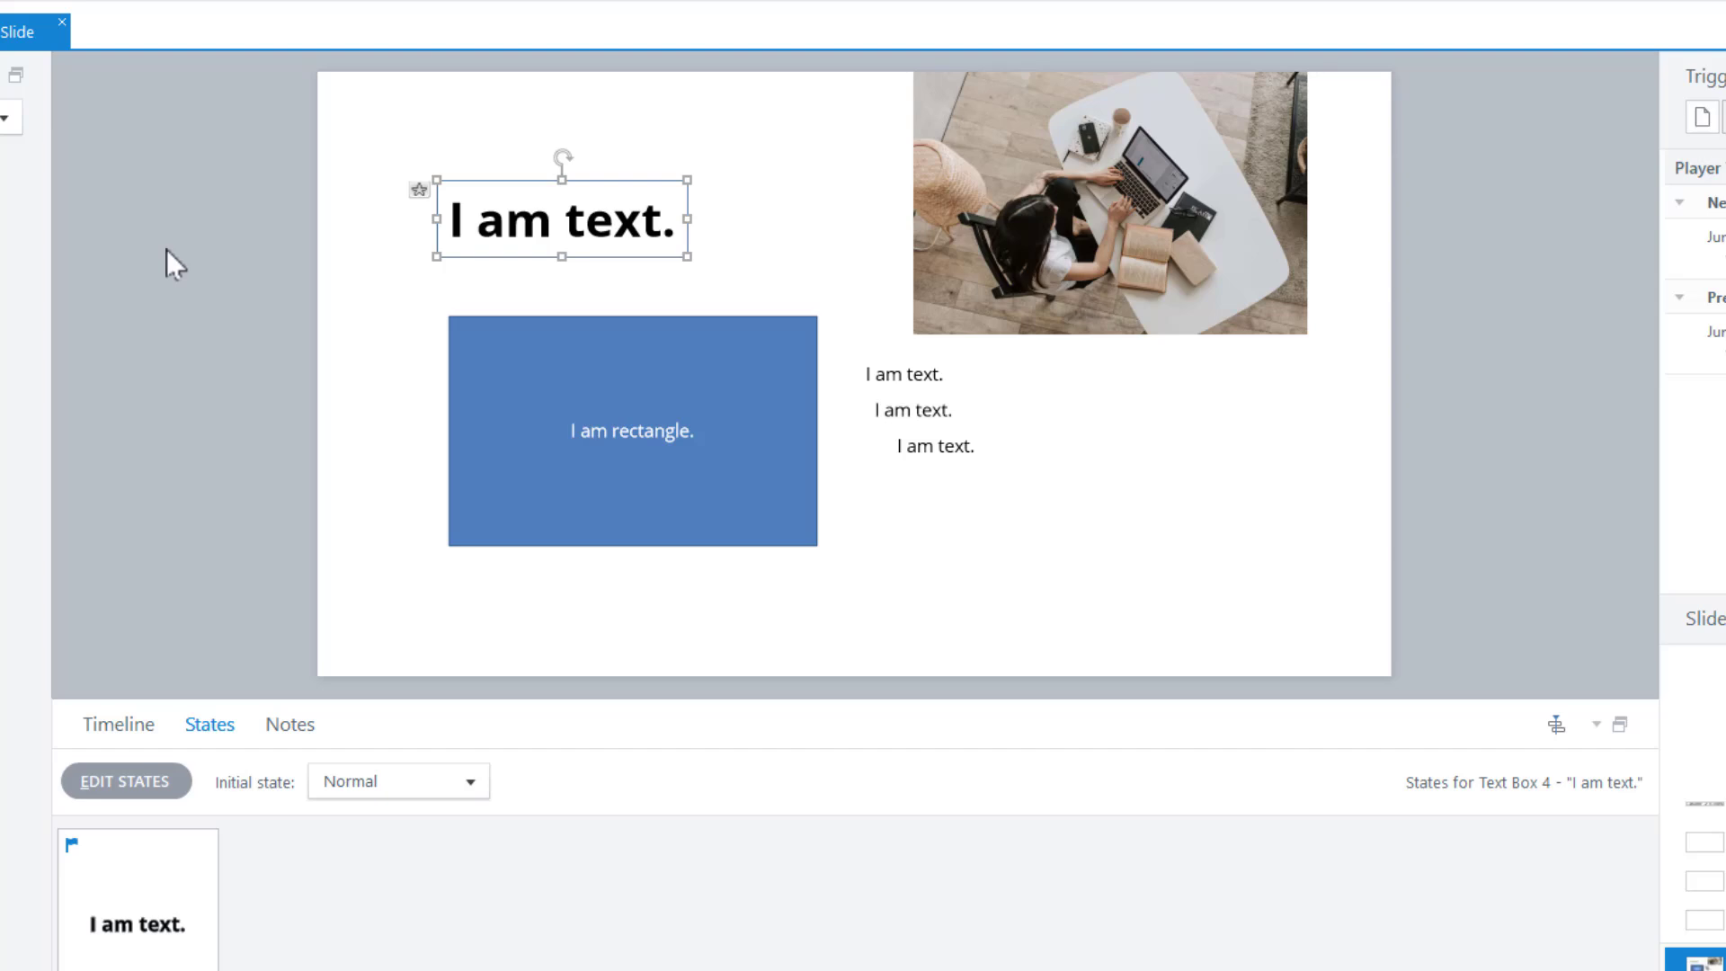
Preview the heading text's entrance animation twice on the slide's timeline
click(125, 718)
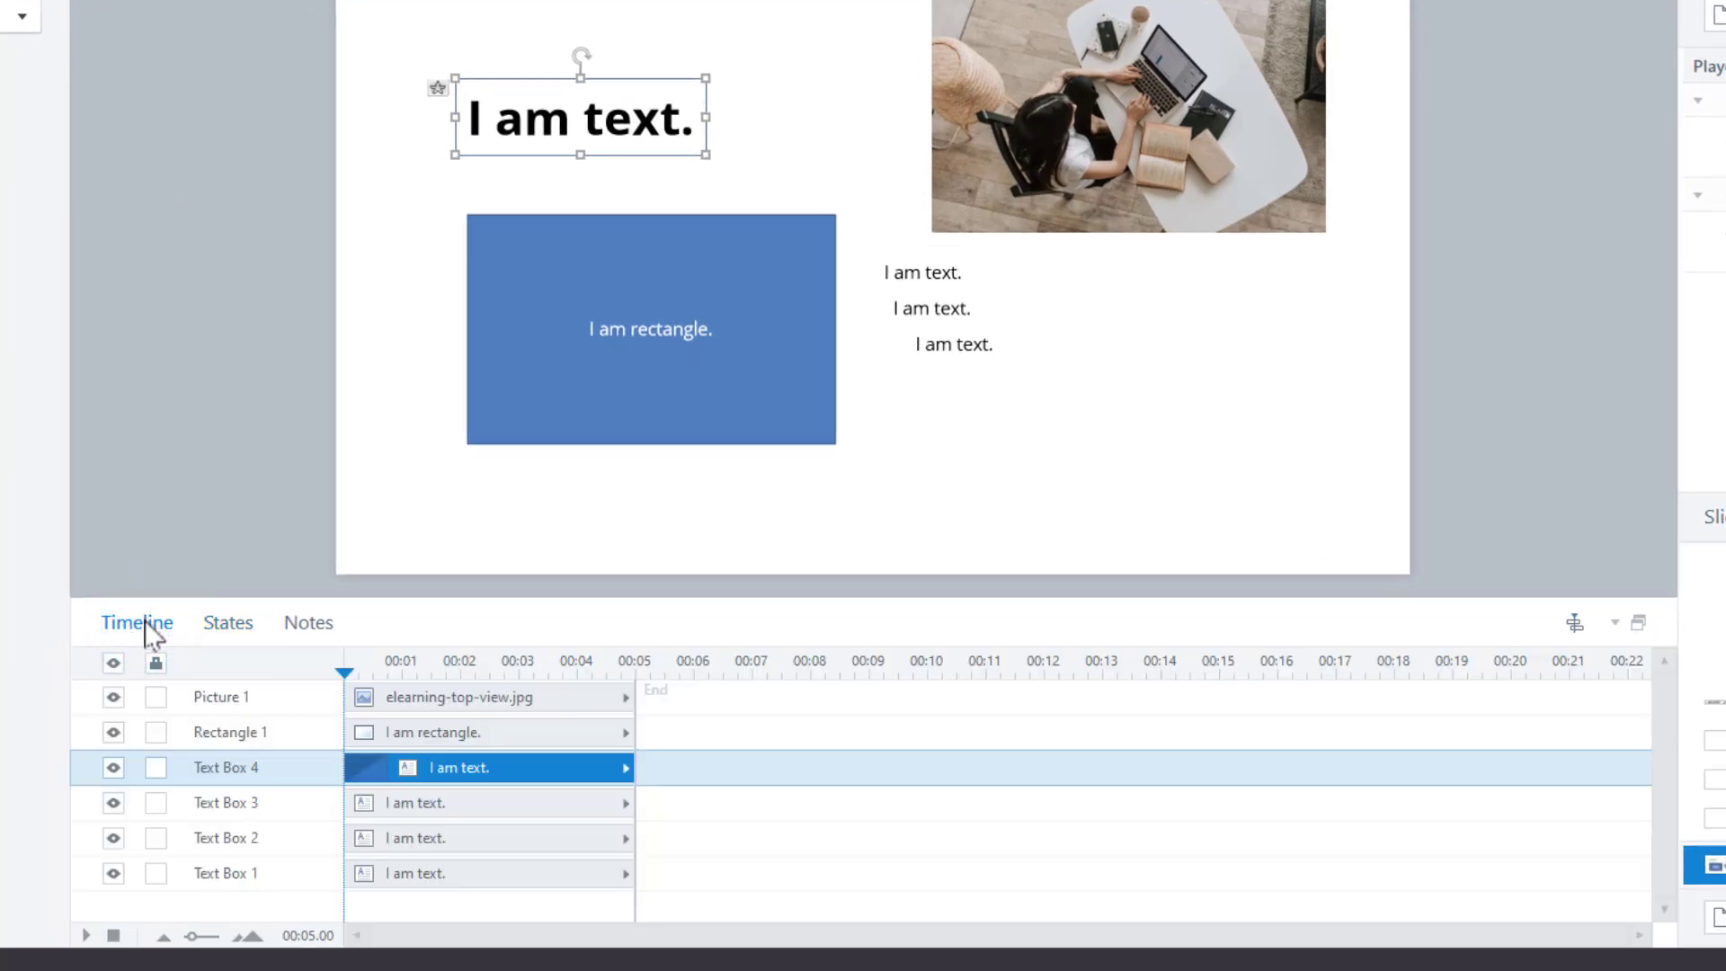
click(88, 936)
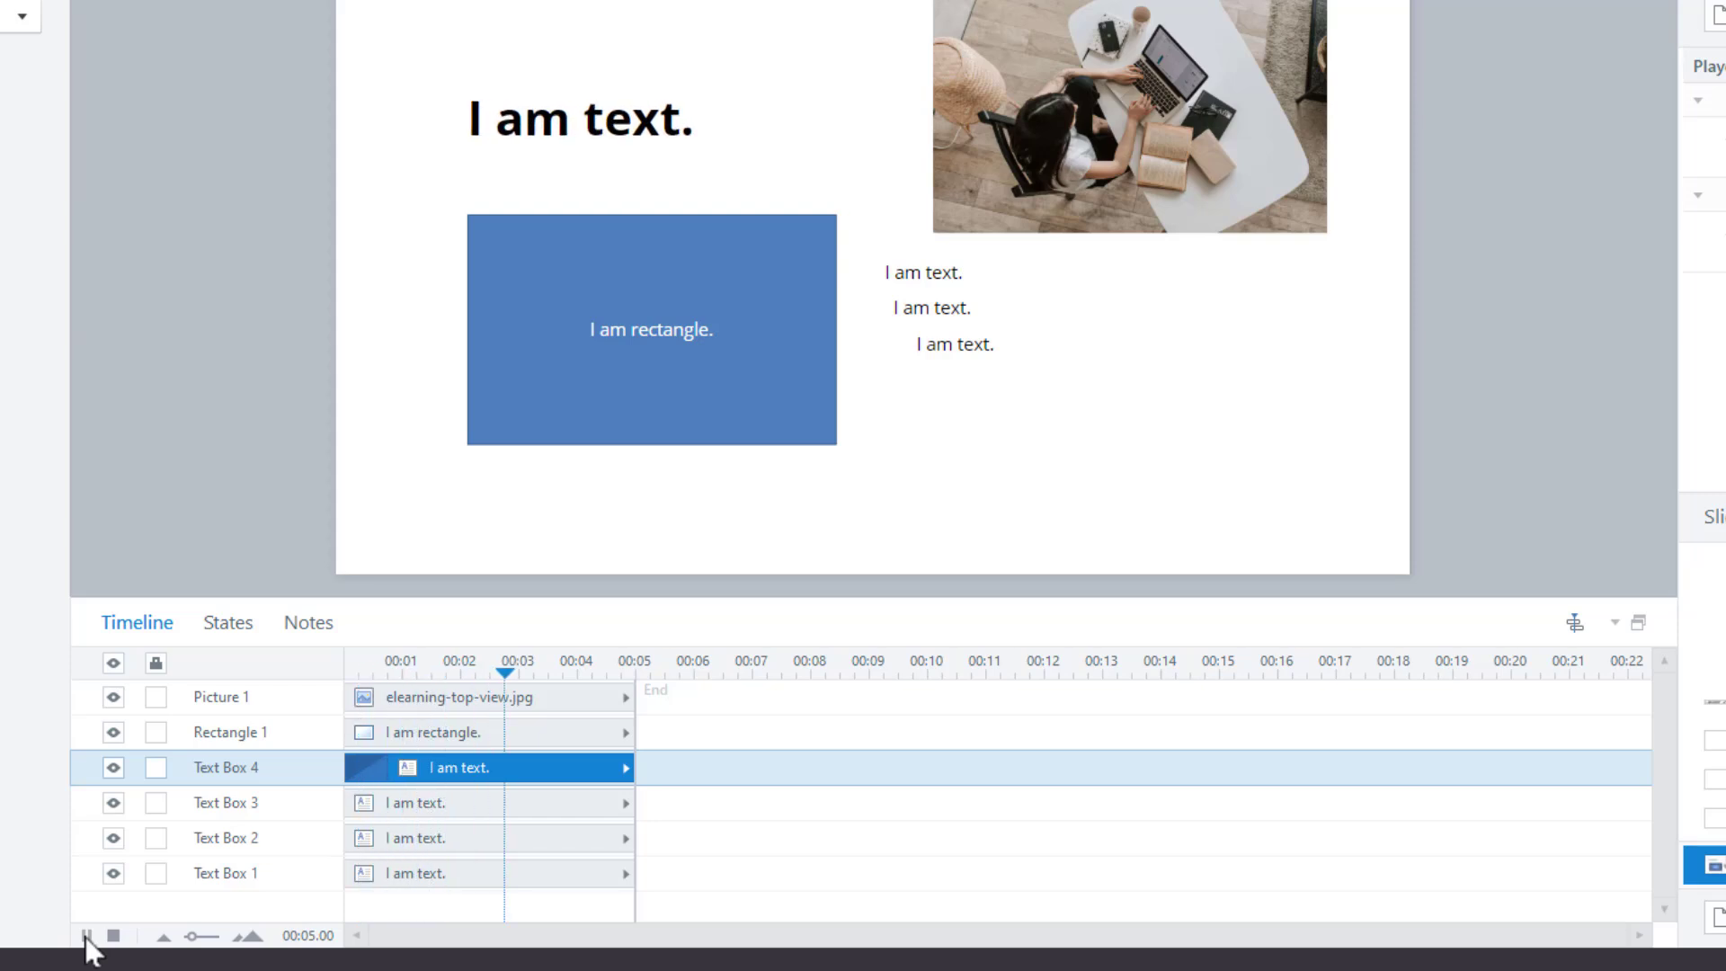
click(113, 935)
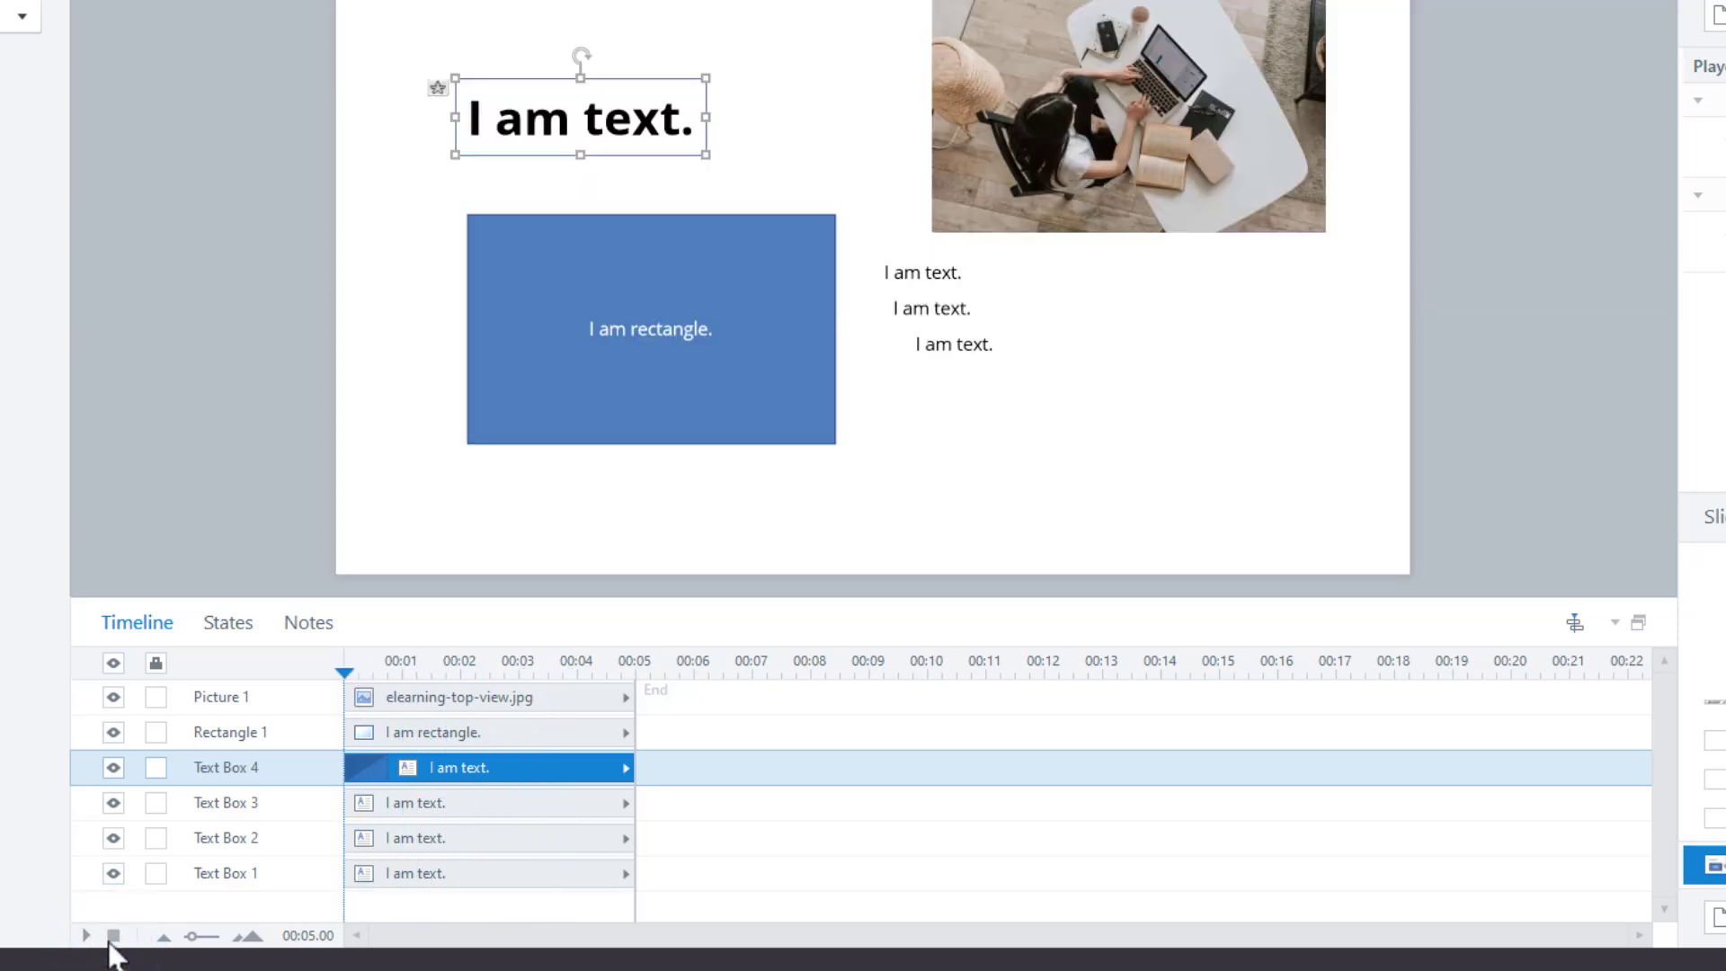
click(87, 935)
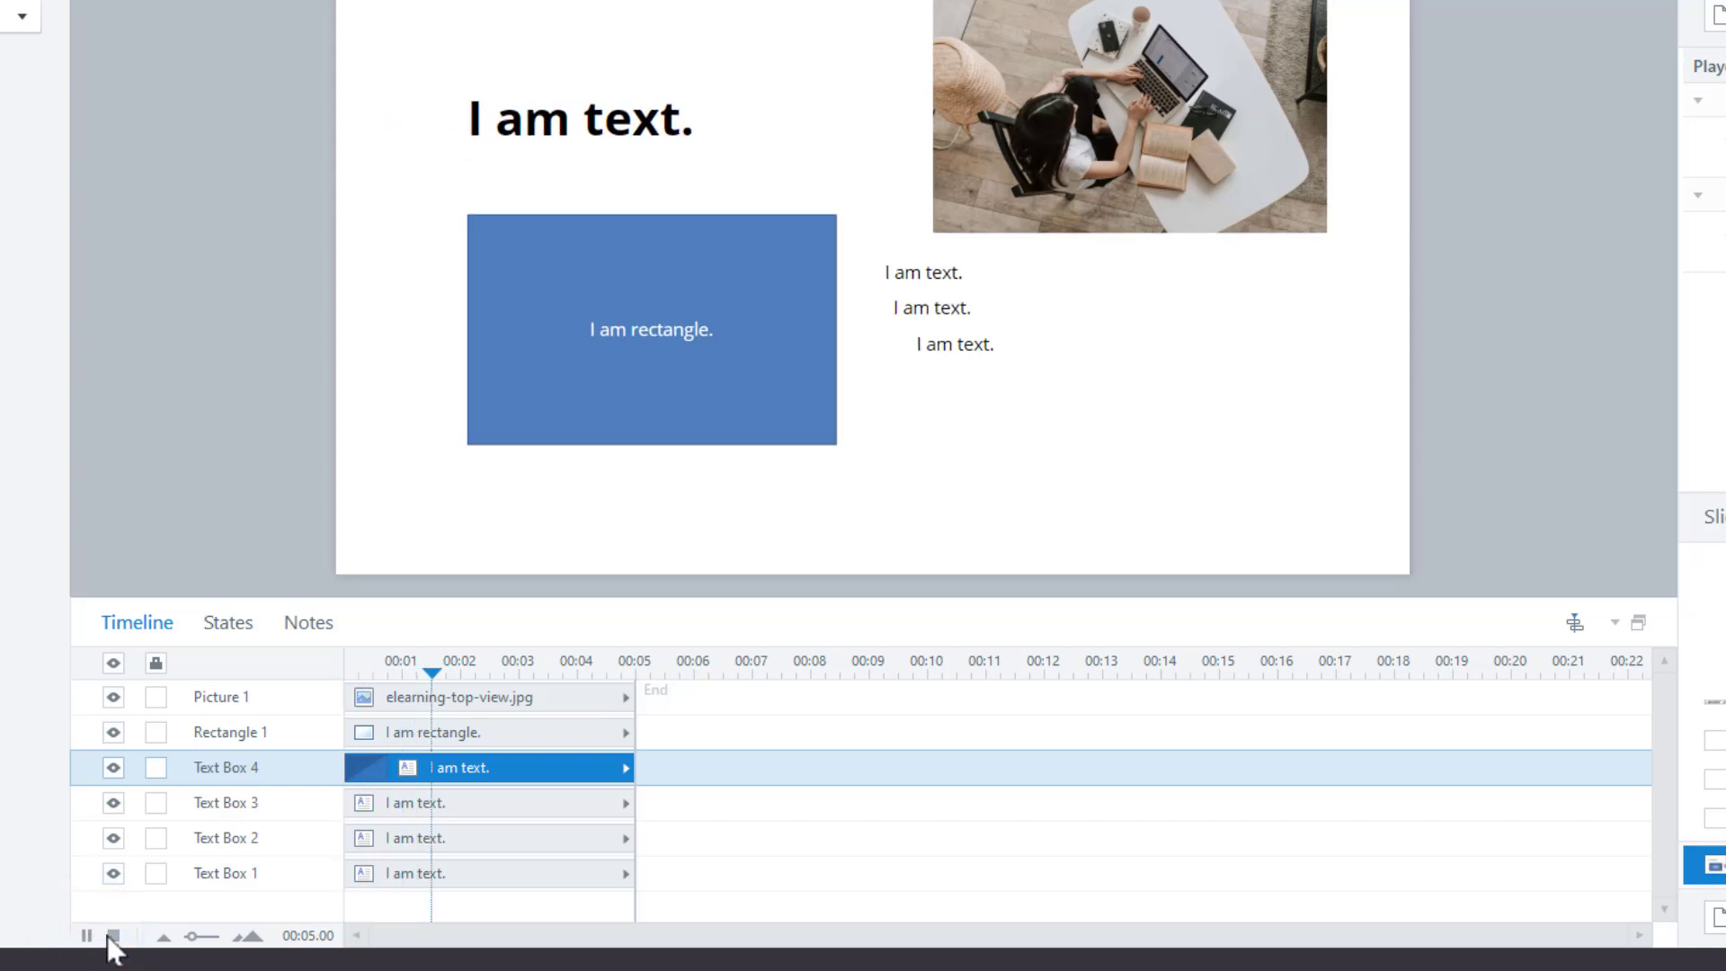
click(110, 935)
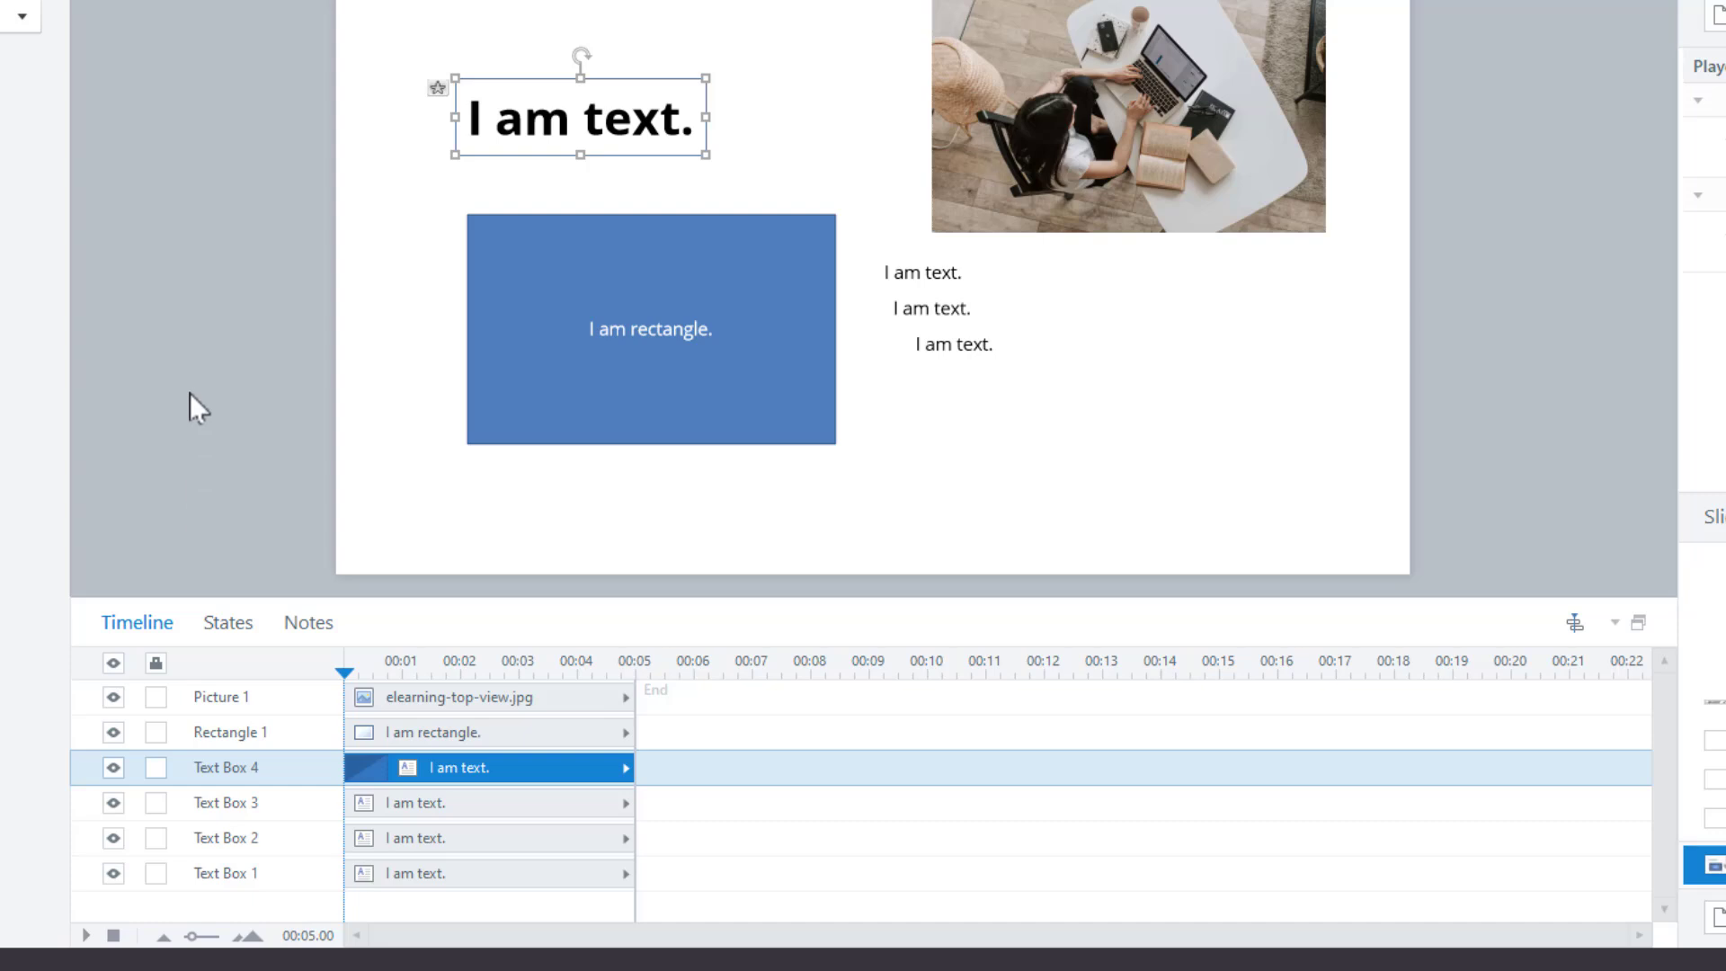
Add a Lines motion path to the "I am rectangle." shape
click(477, 326)
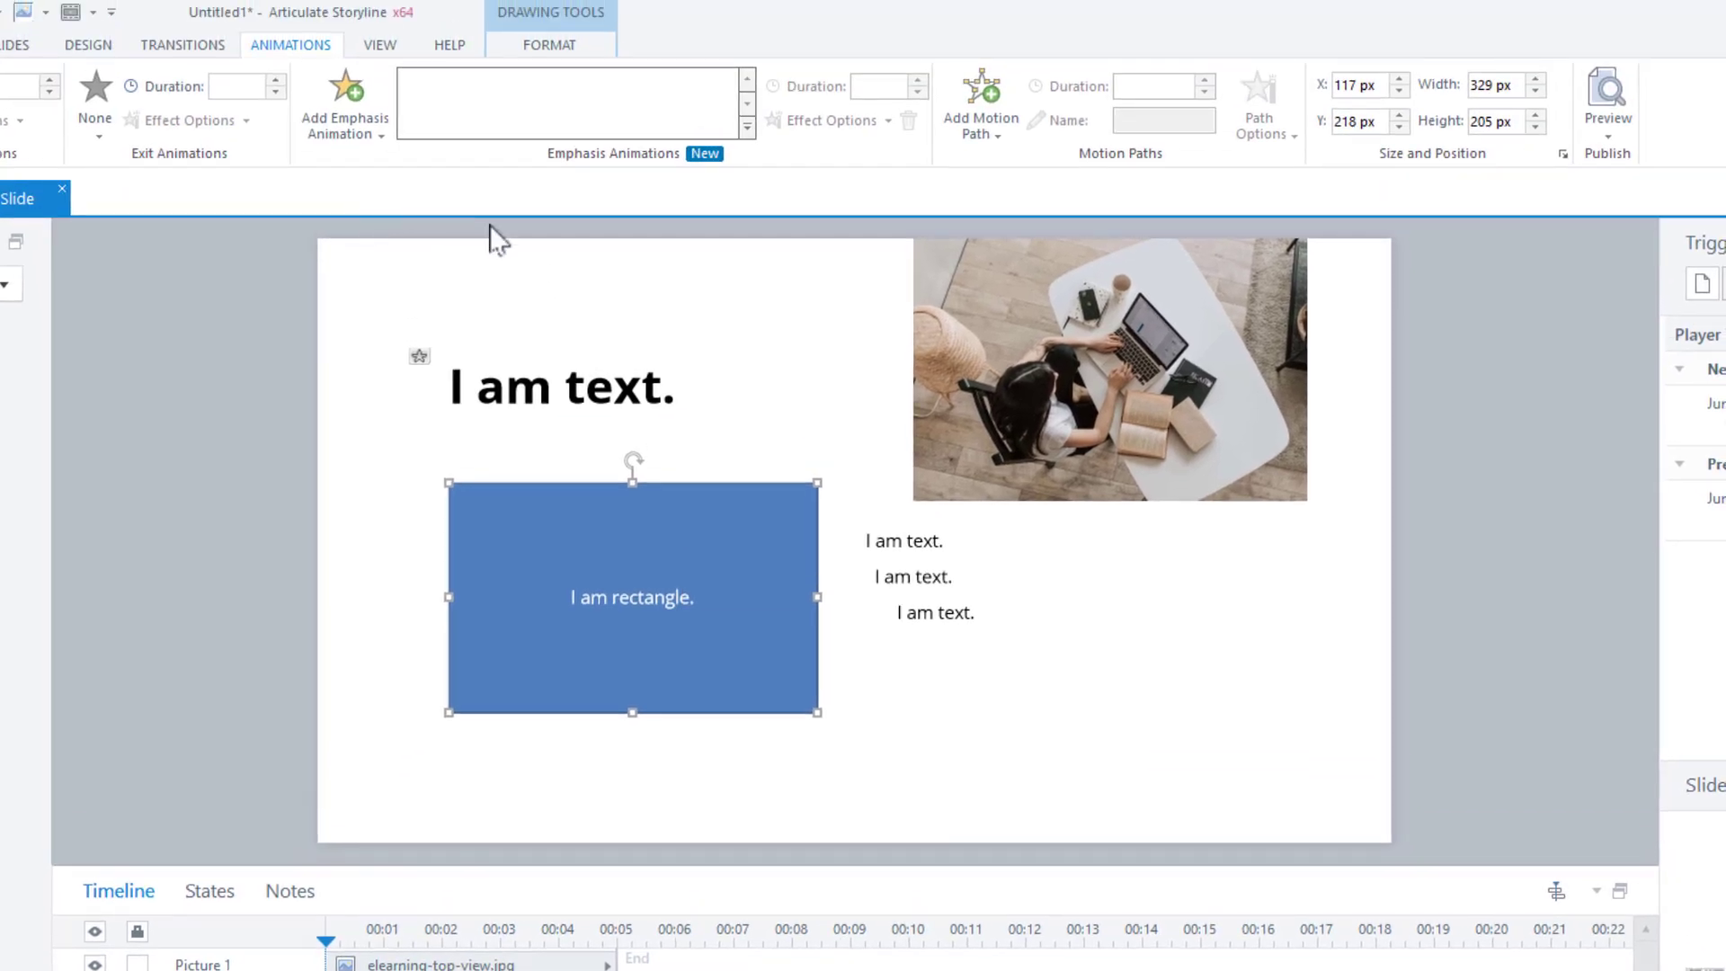
click(981, 126)
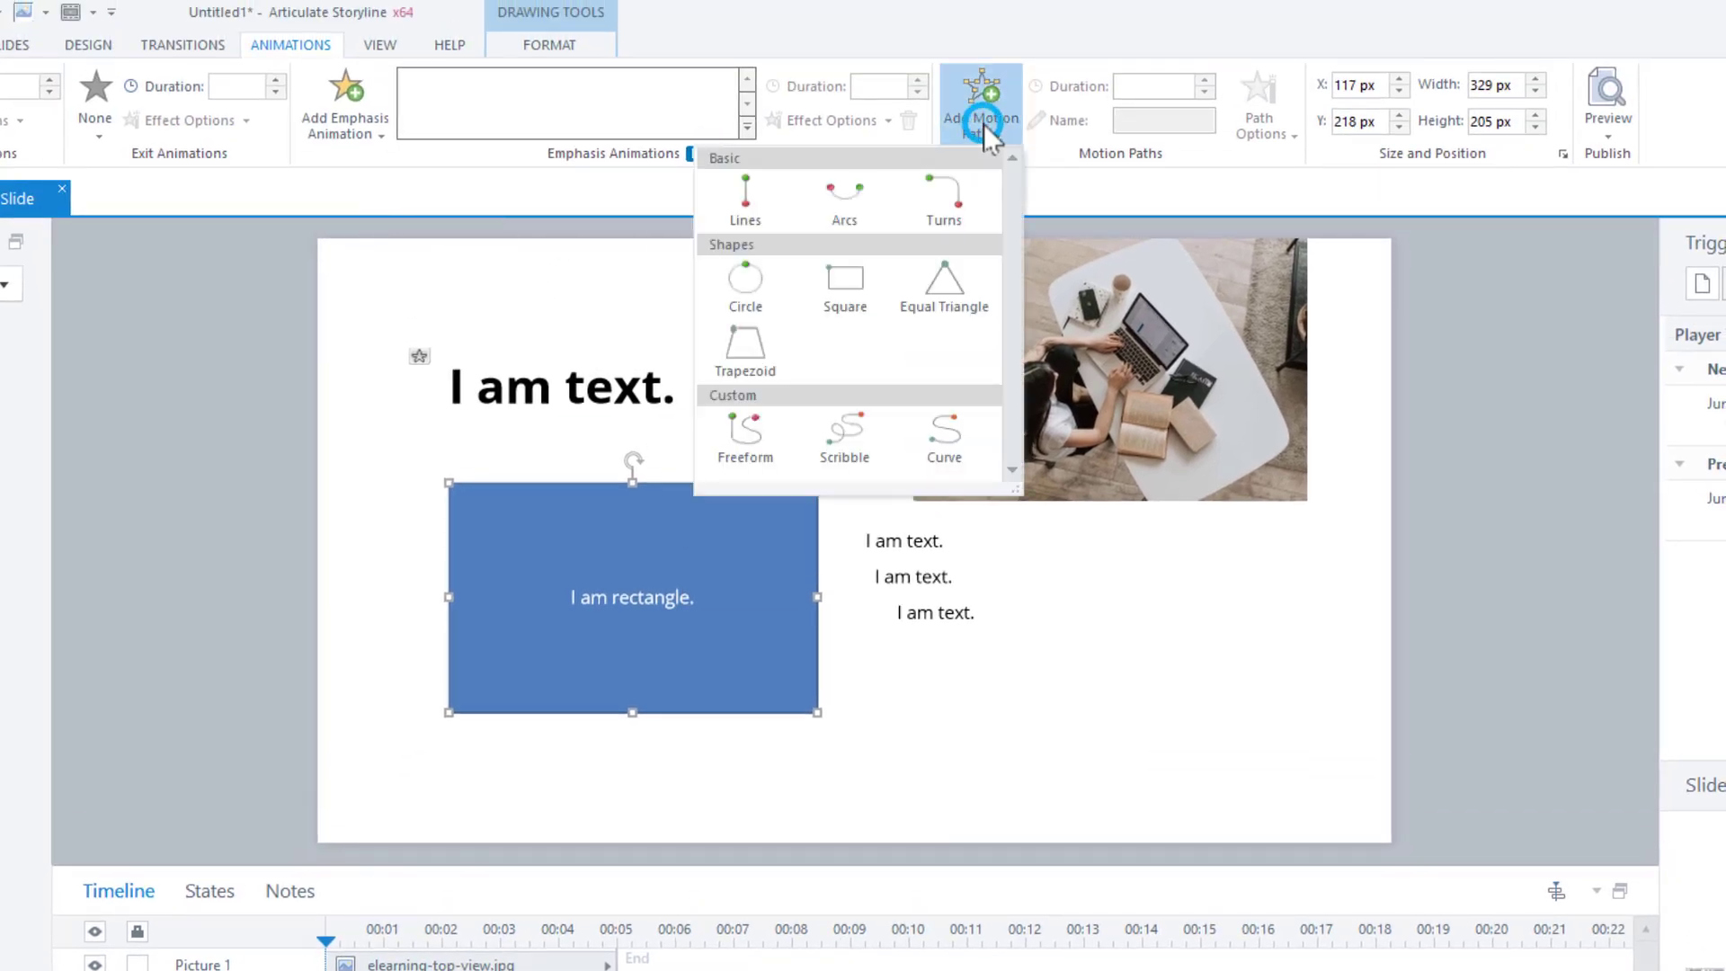
click(751, 202)
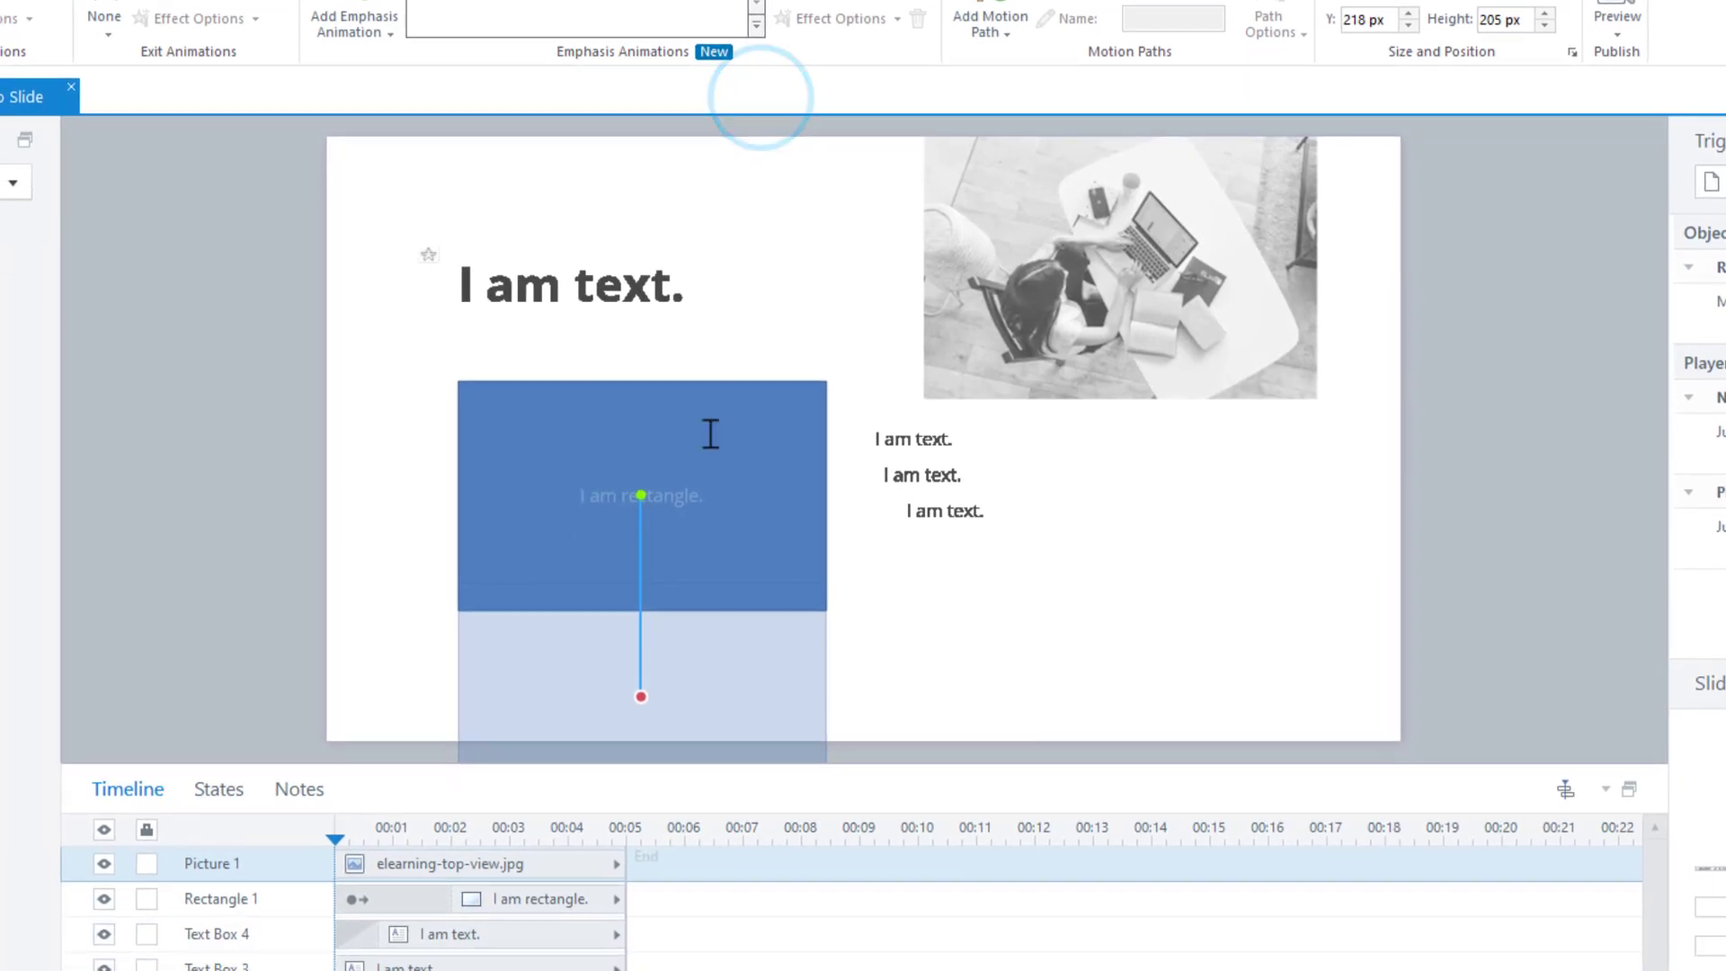
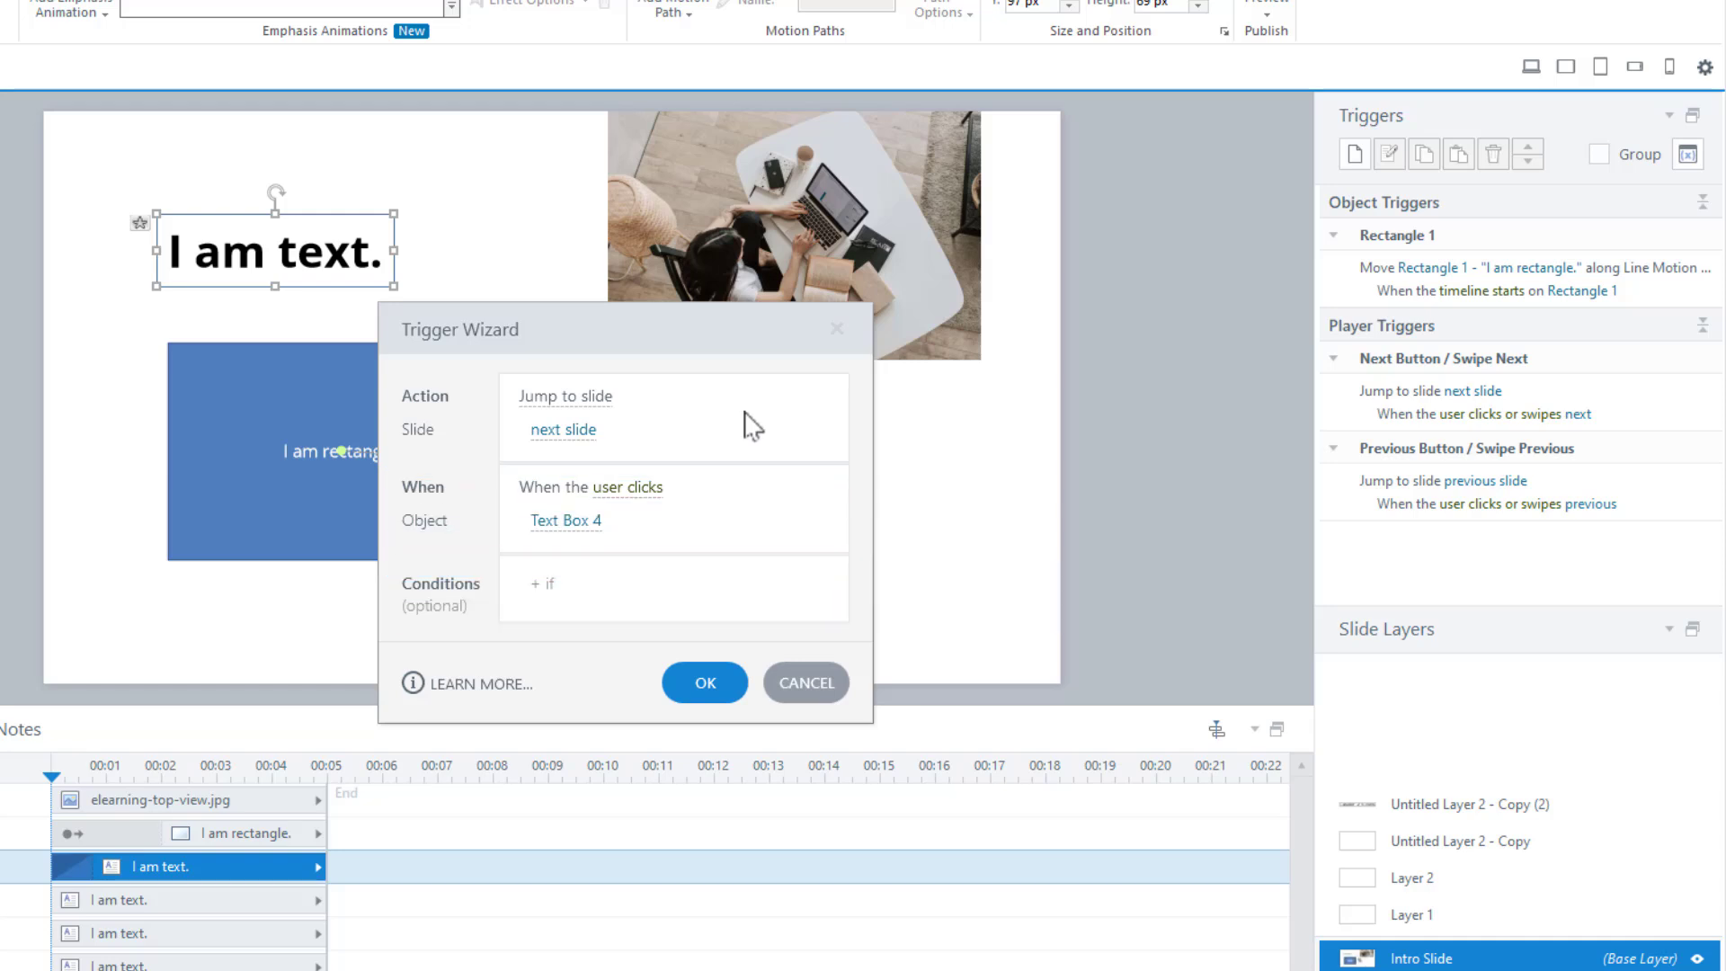
Add a trigger that sets the state of Rectangle 1 to Black when the user clicks Text Box 4
click(581, 399)
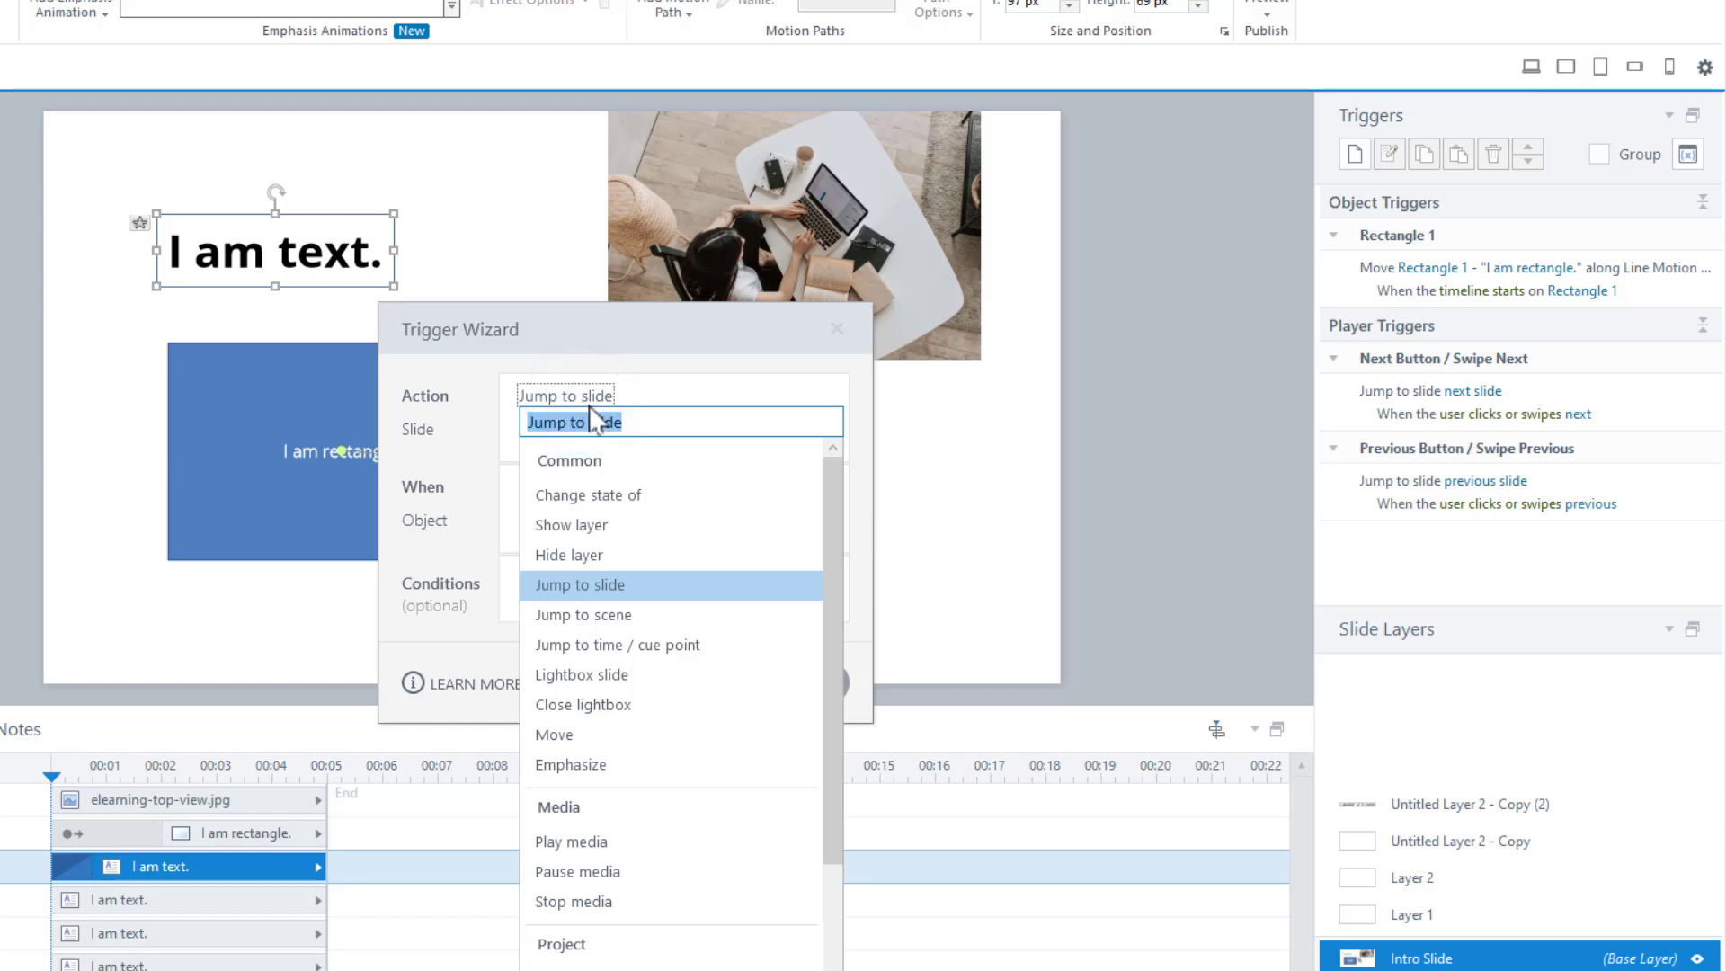
click(627, 495)
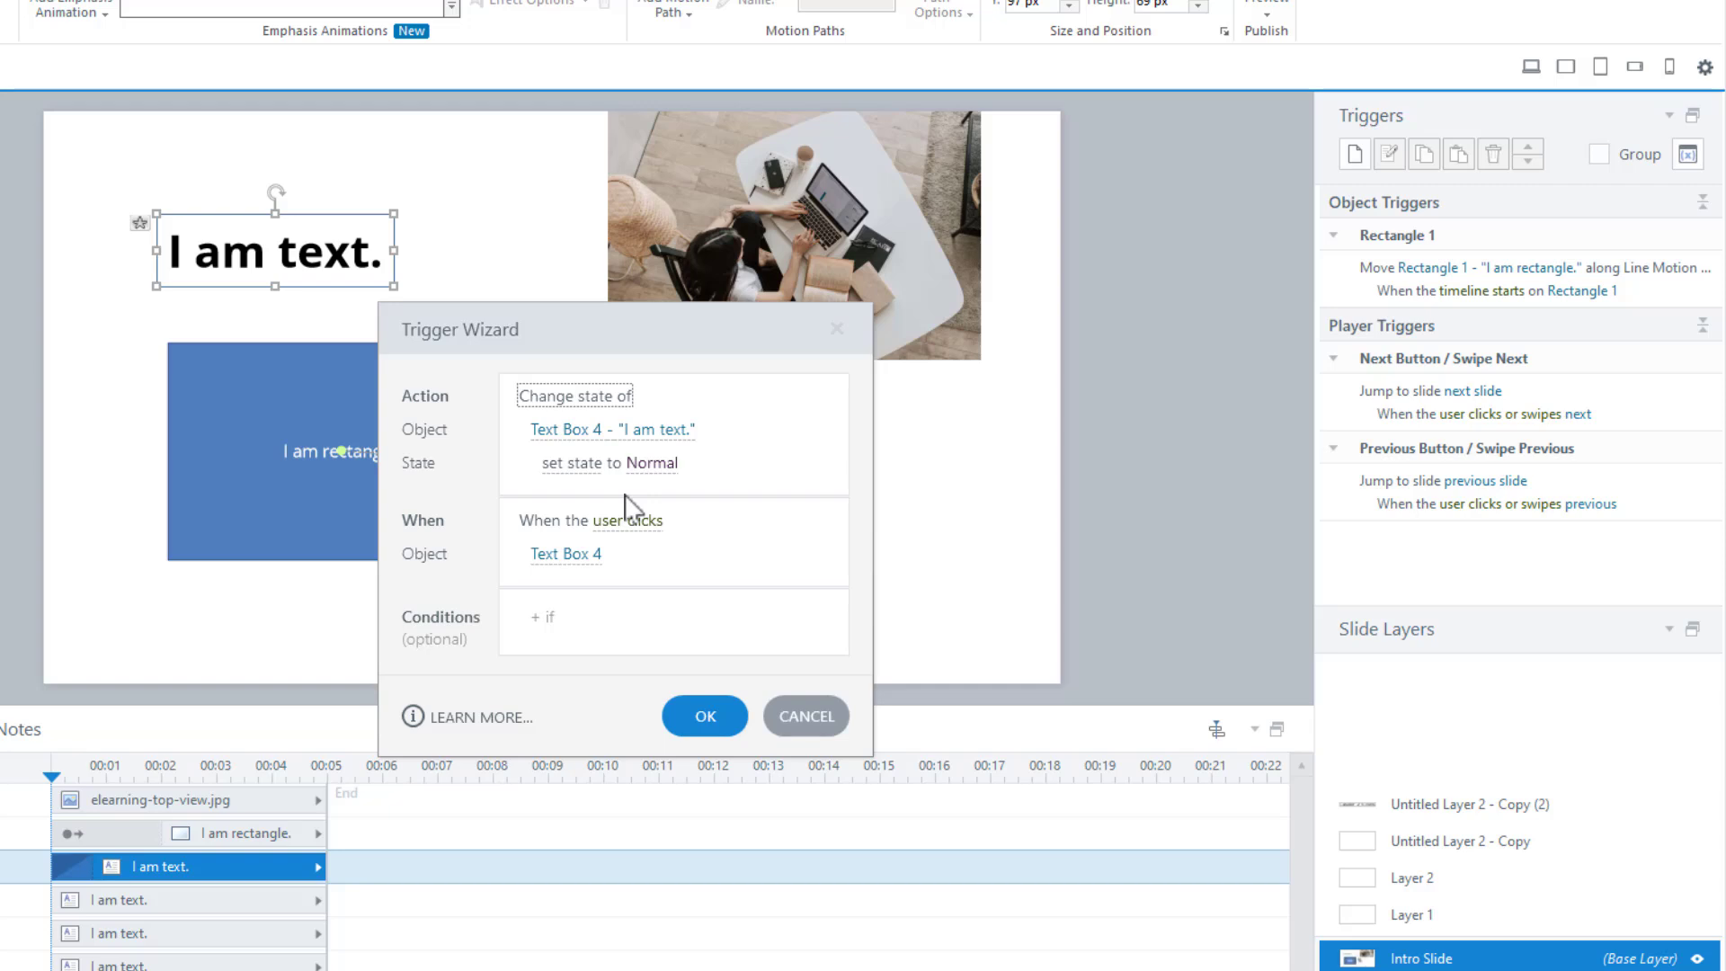
click(685, 430)
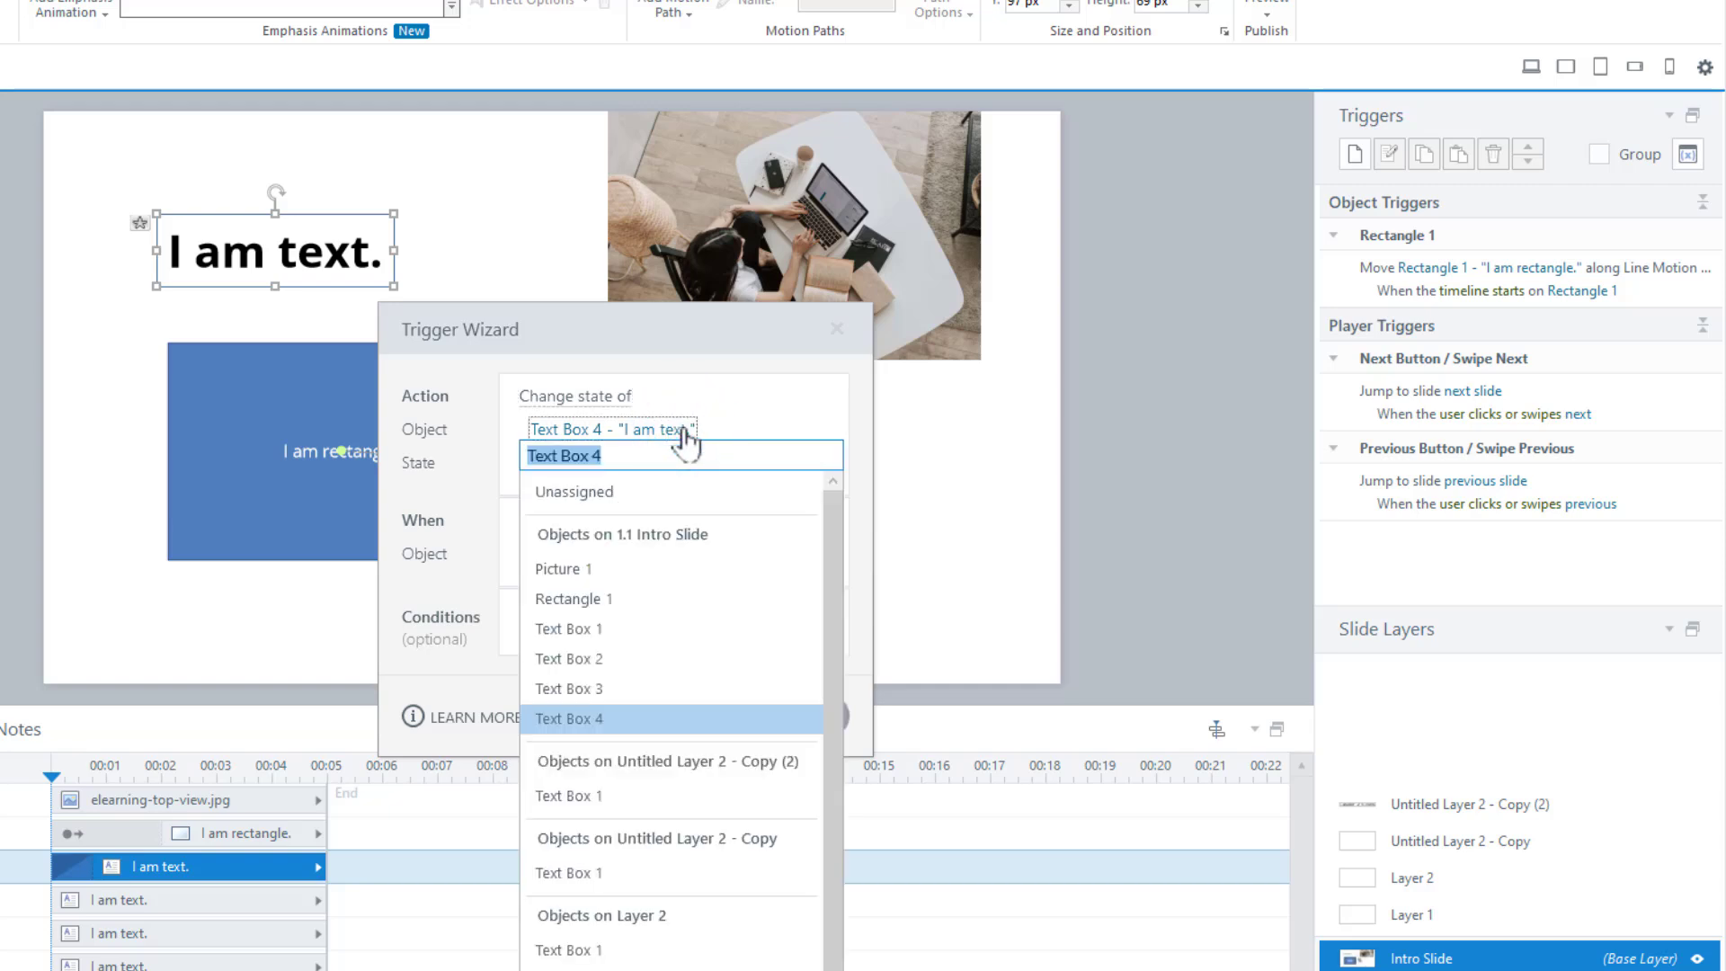
click(626, 600)
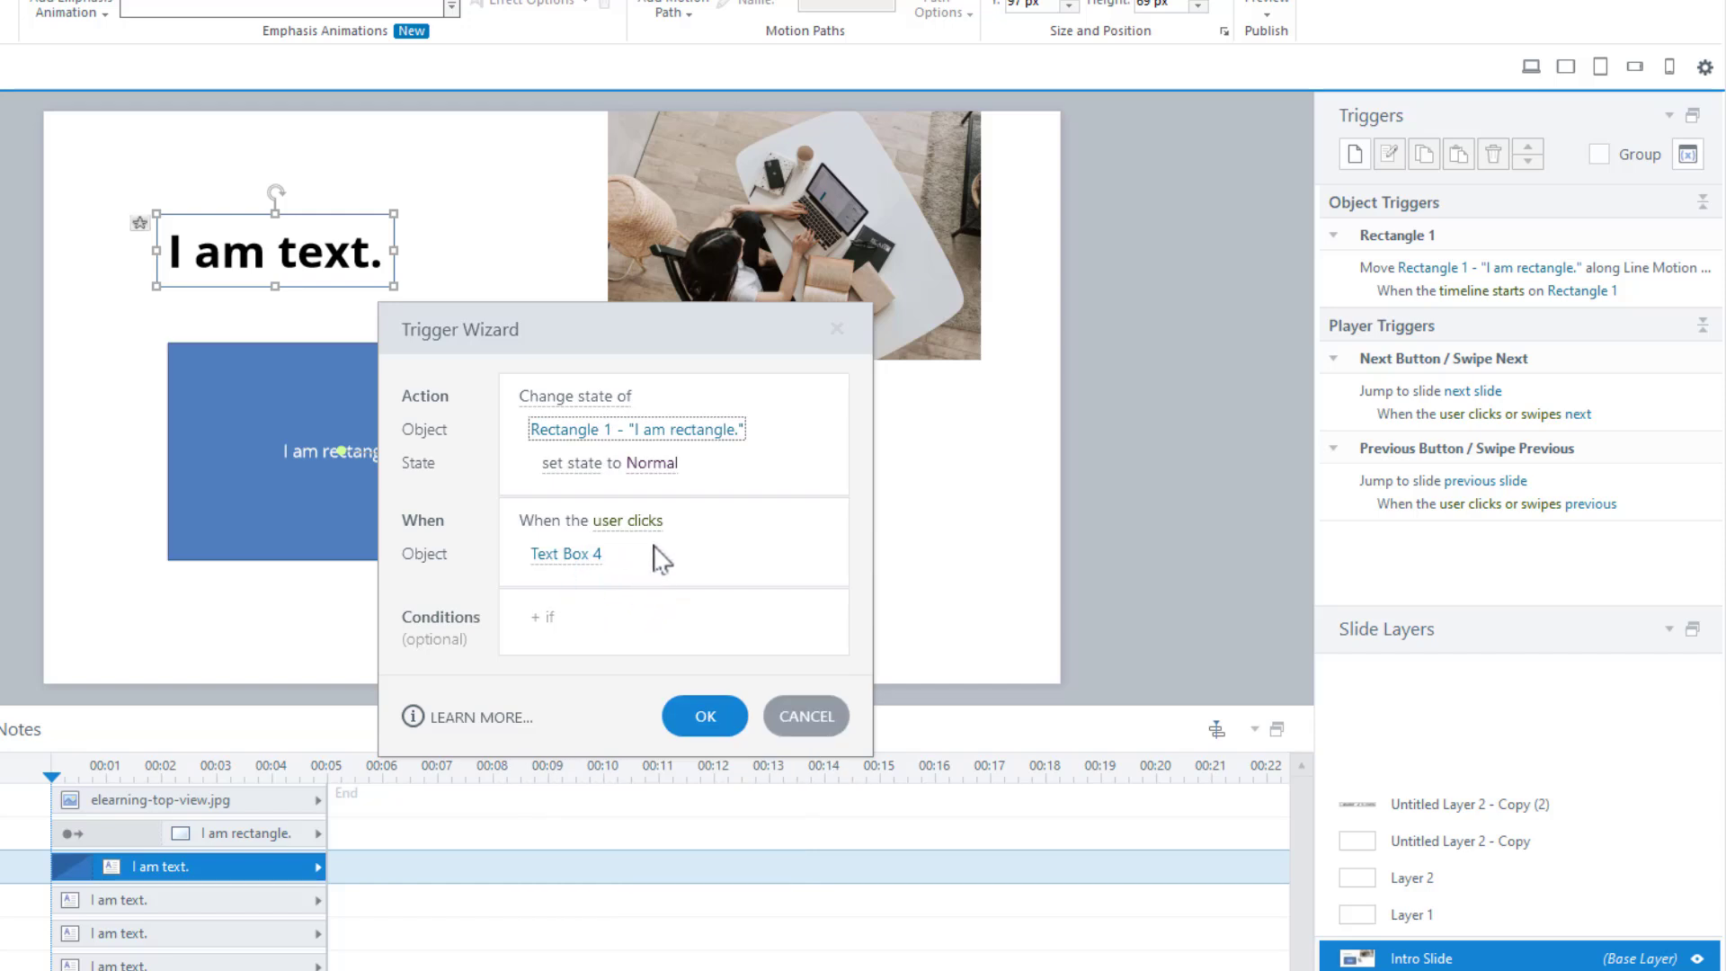
click(656, 463)
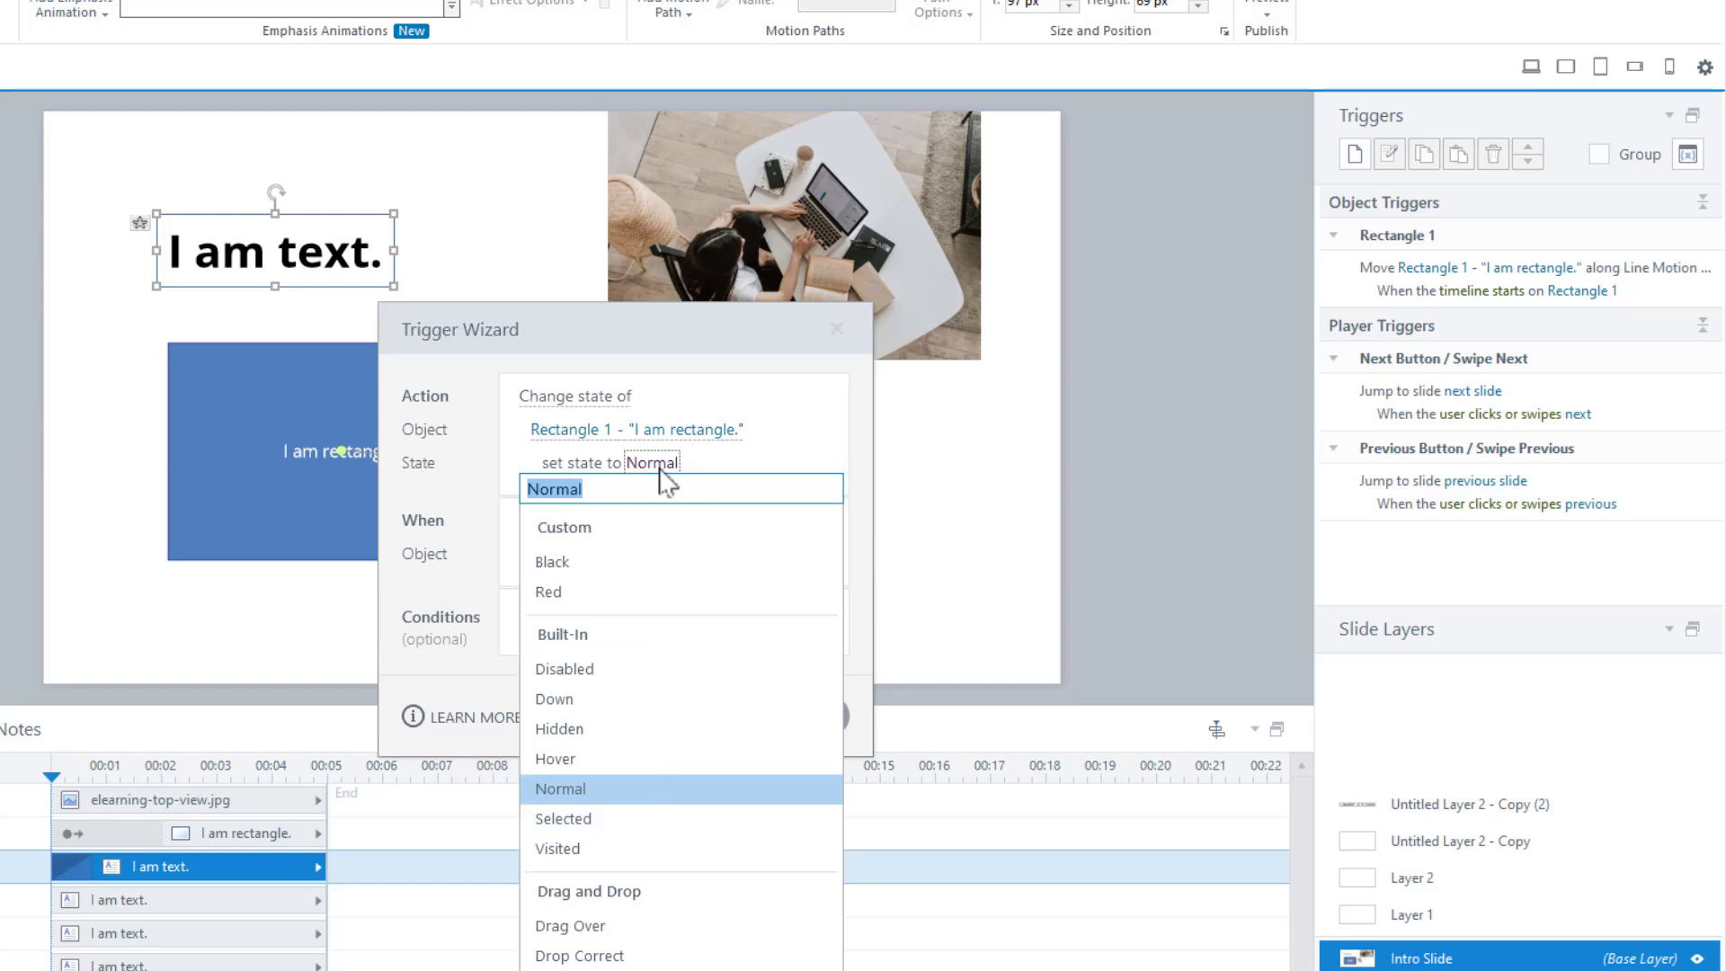
click(626, 565)
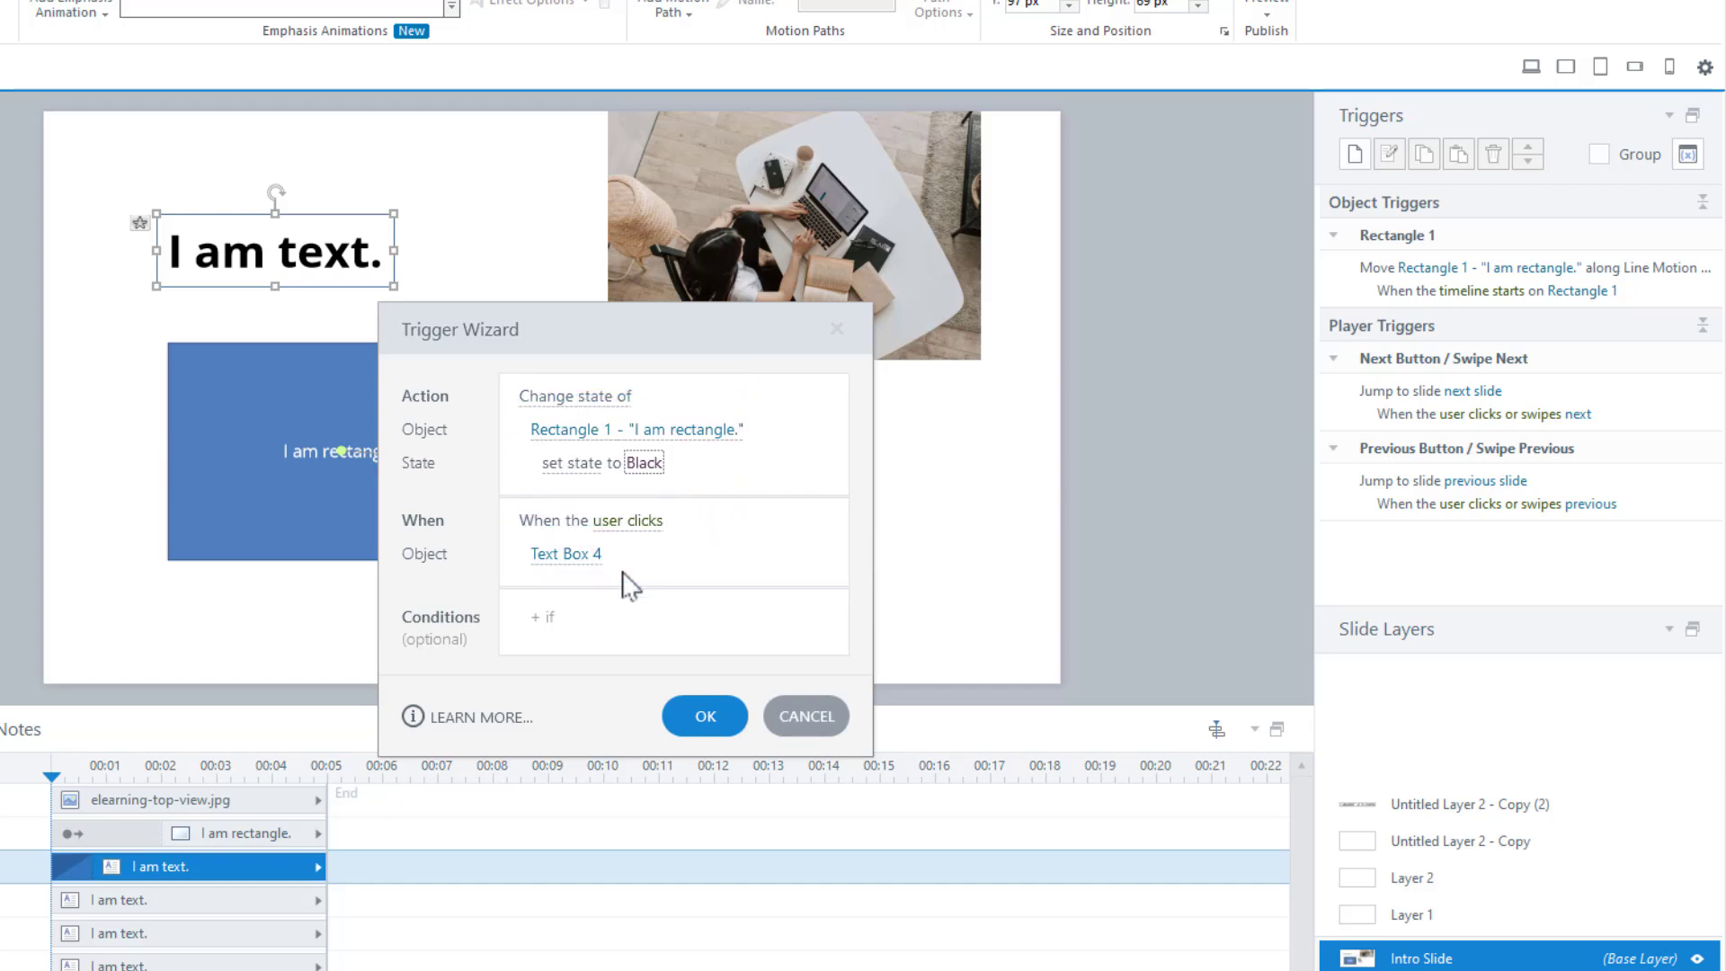
click(697, 717)
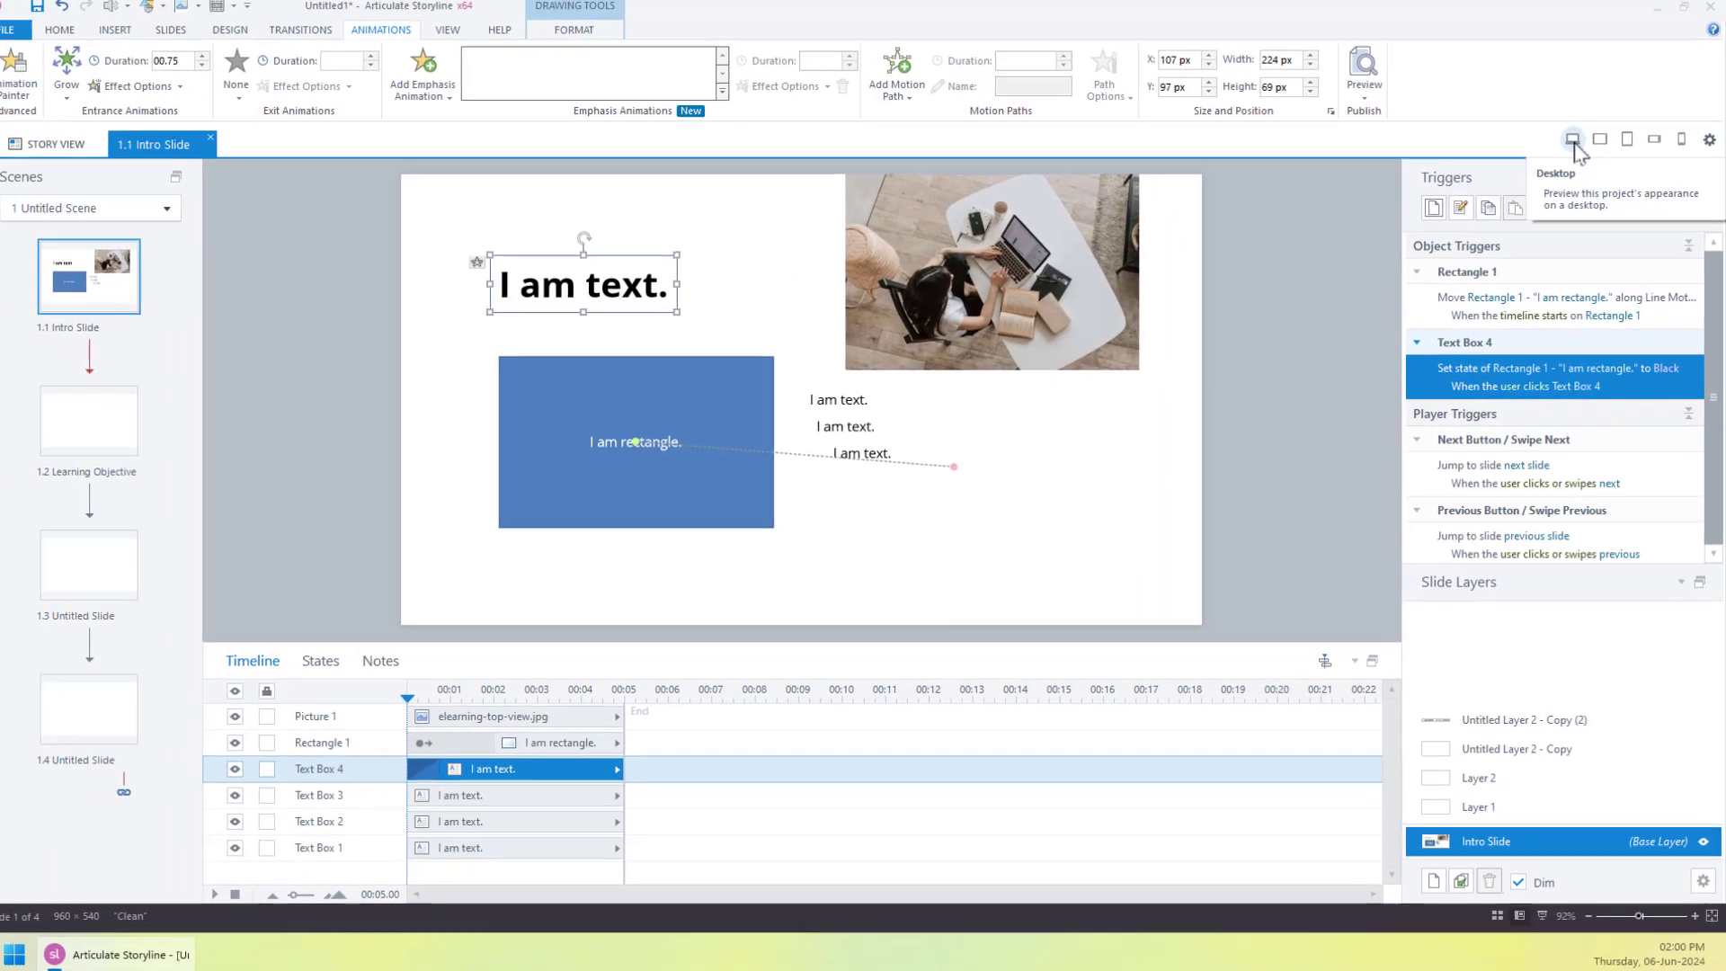
Preview the slide as on a desktop, test the heading text's state trigger on the rectangle, and close the preview
click(1573, 142)
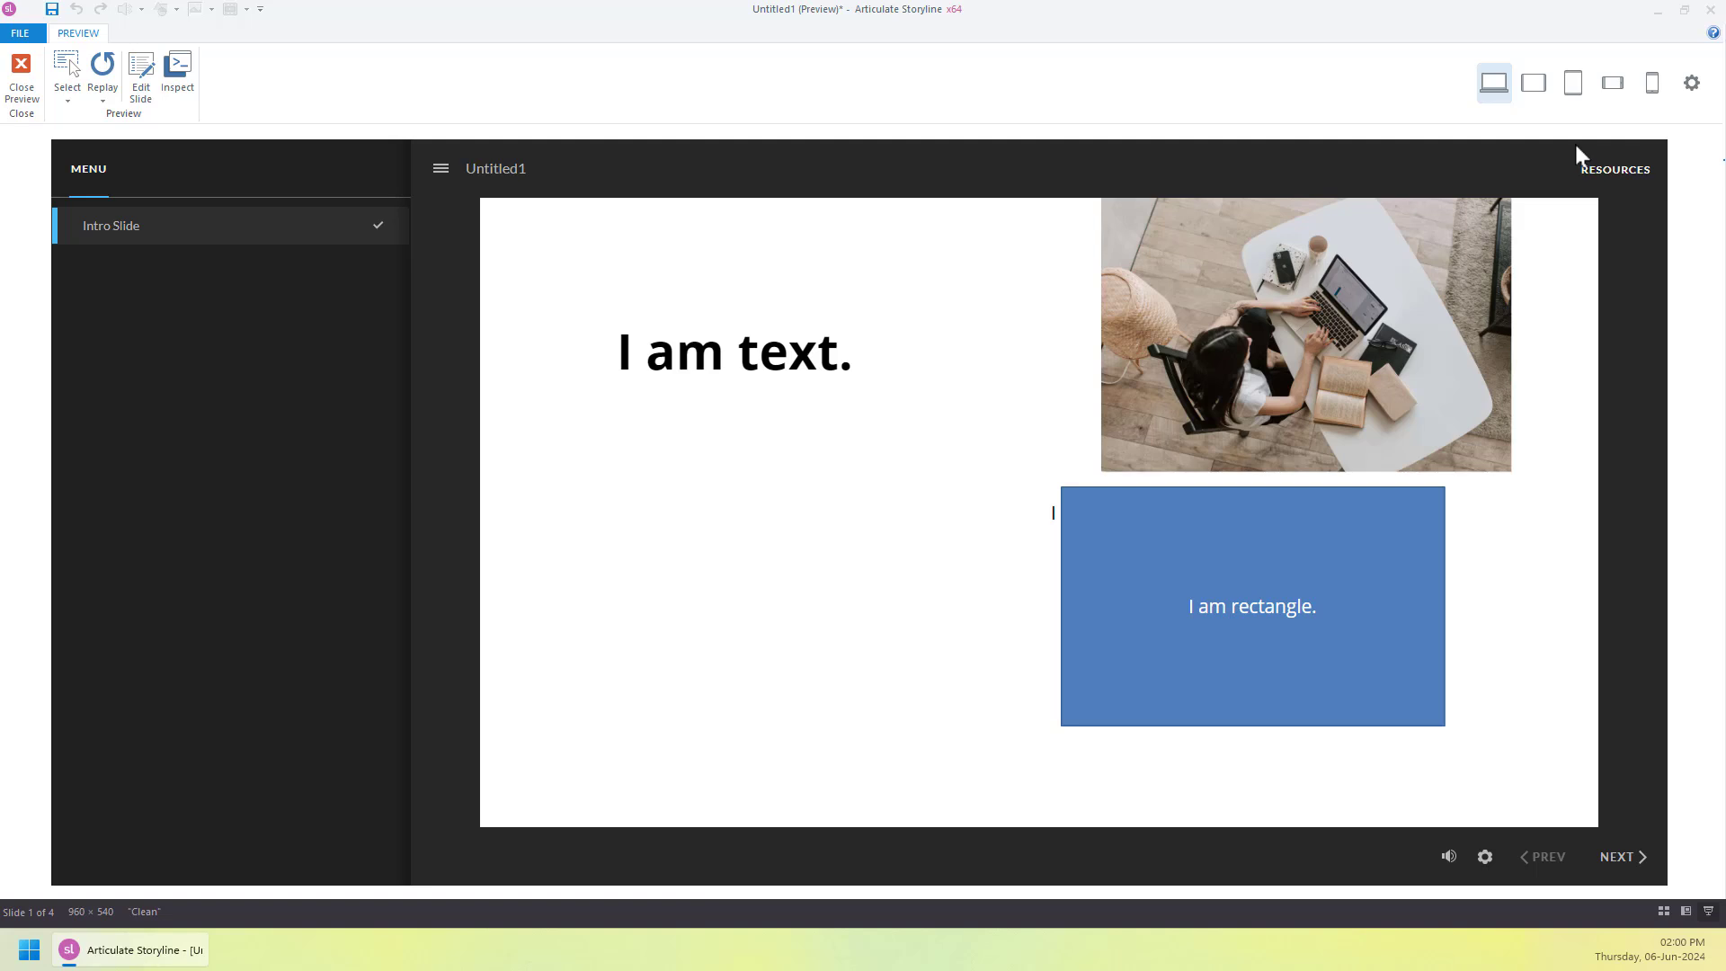
click(779, 367)
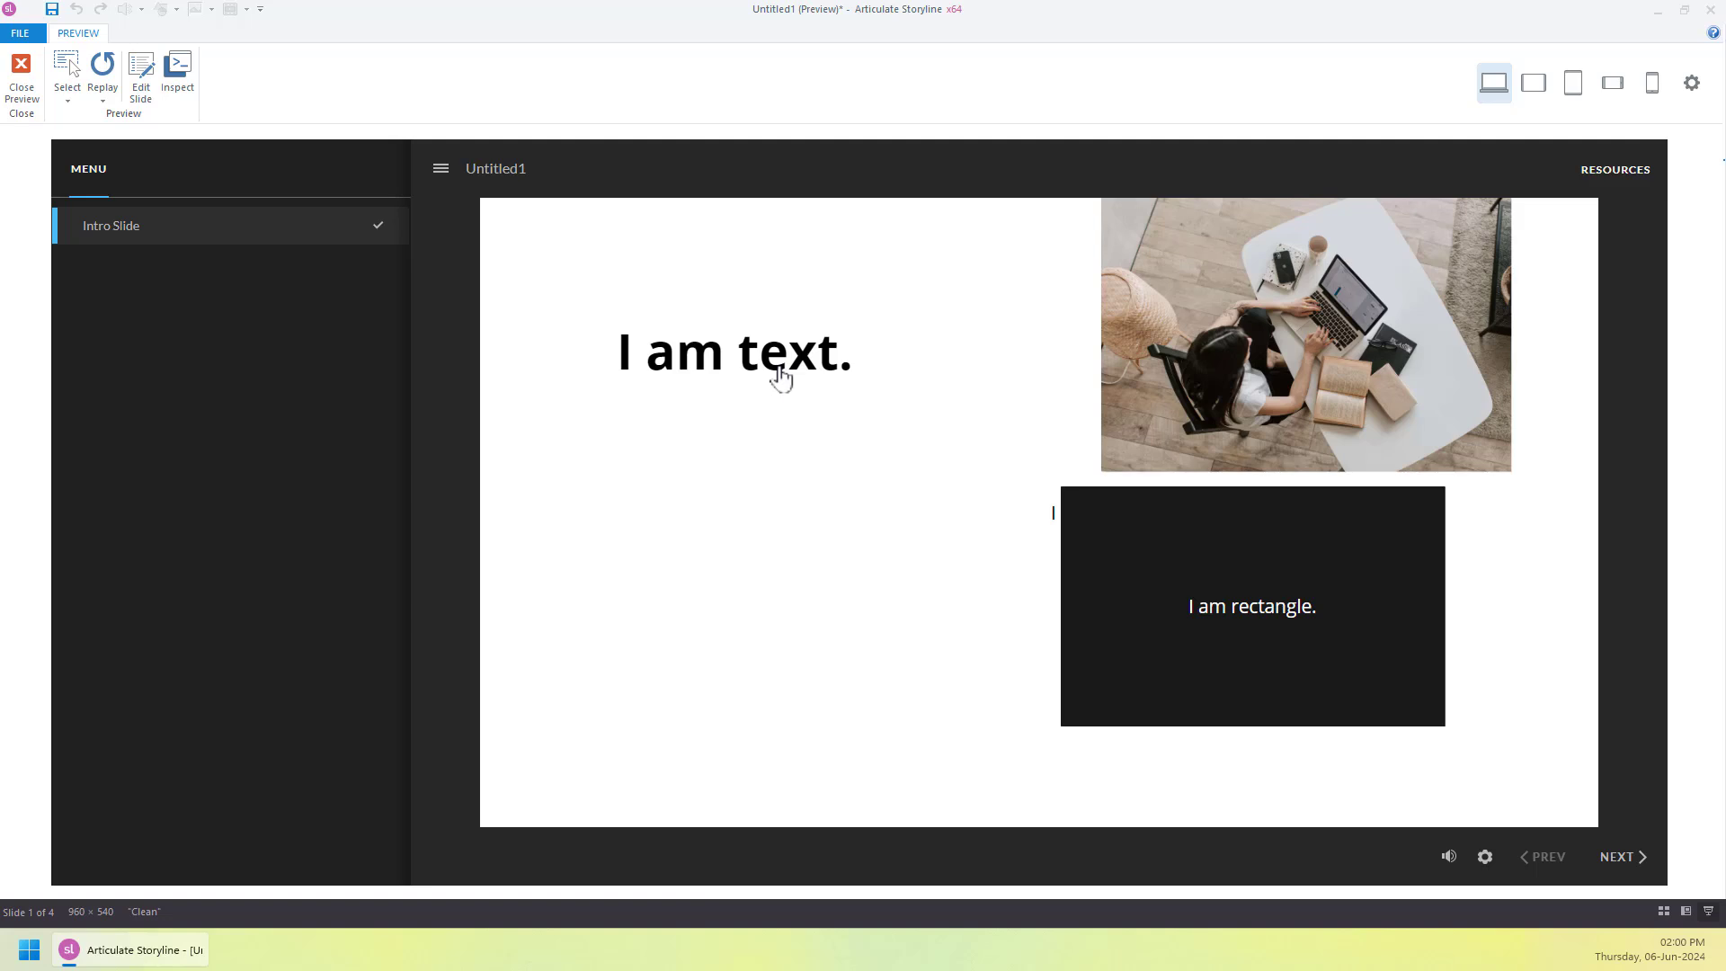
click(27, 86)
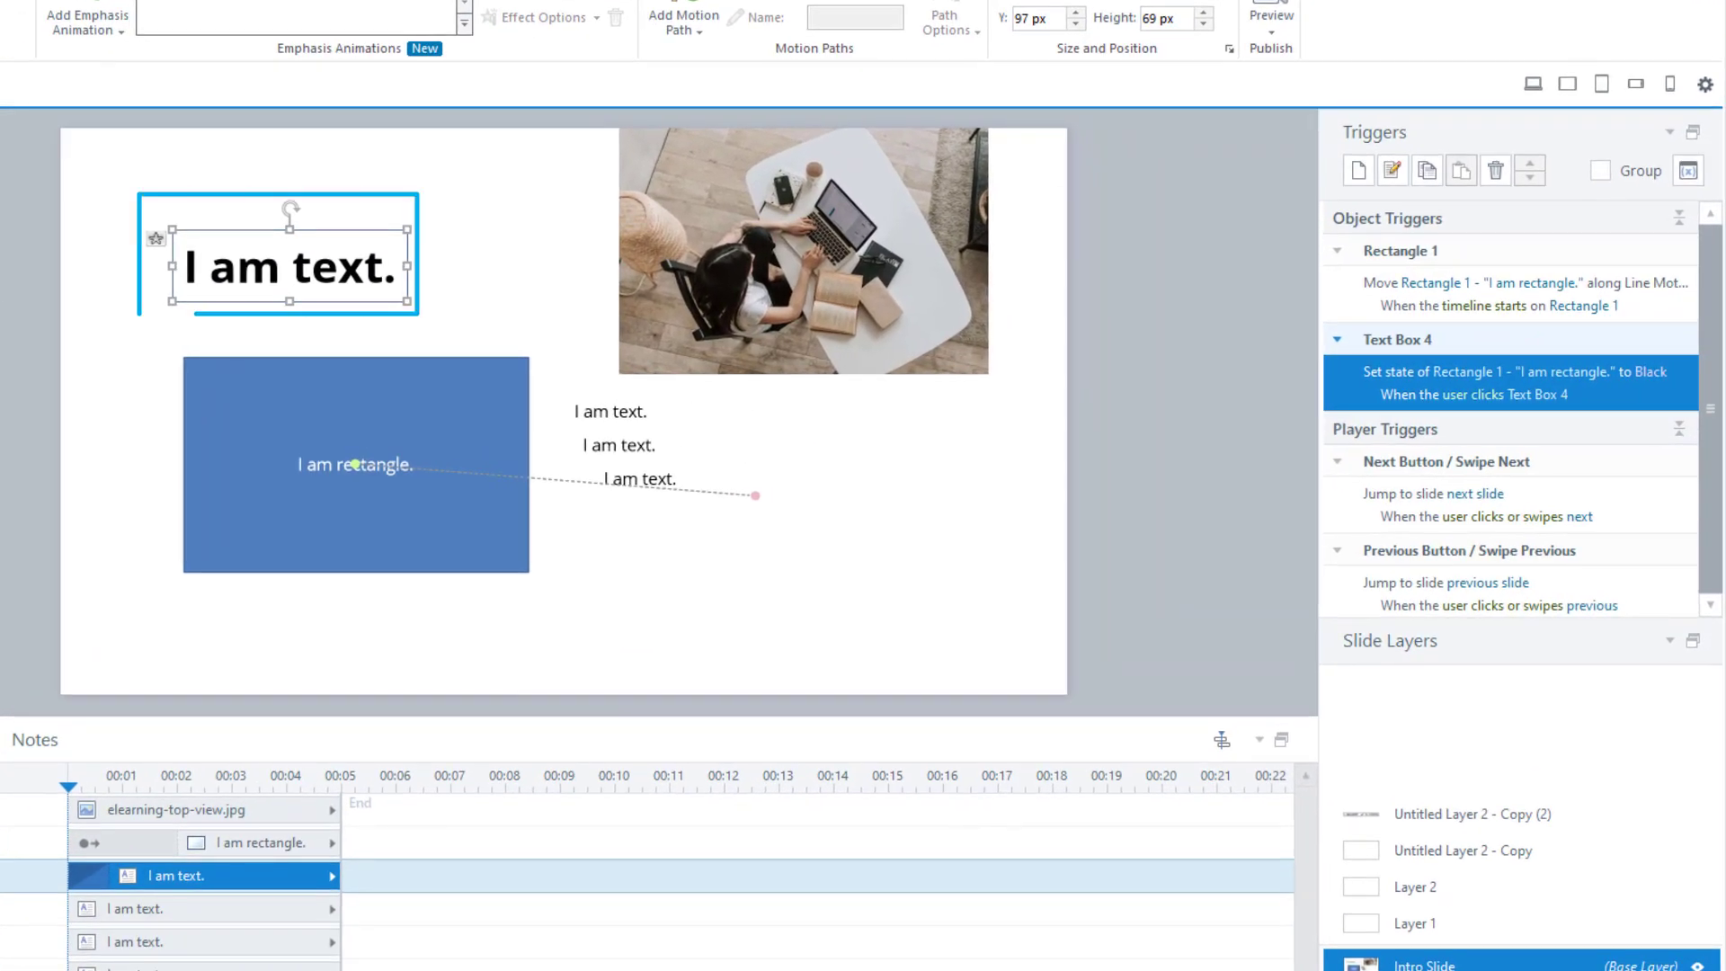
Delete the rectangle, the three small "I am text." boxes and the picture from the Intro Slide
click(186, 395)
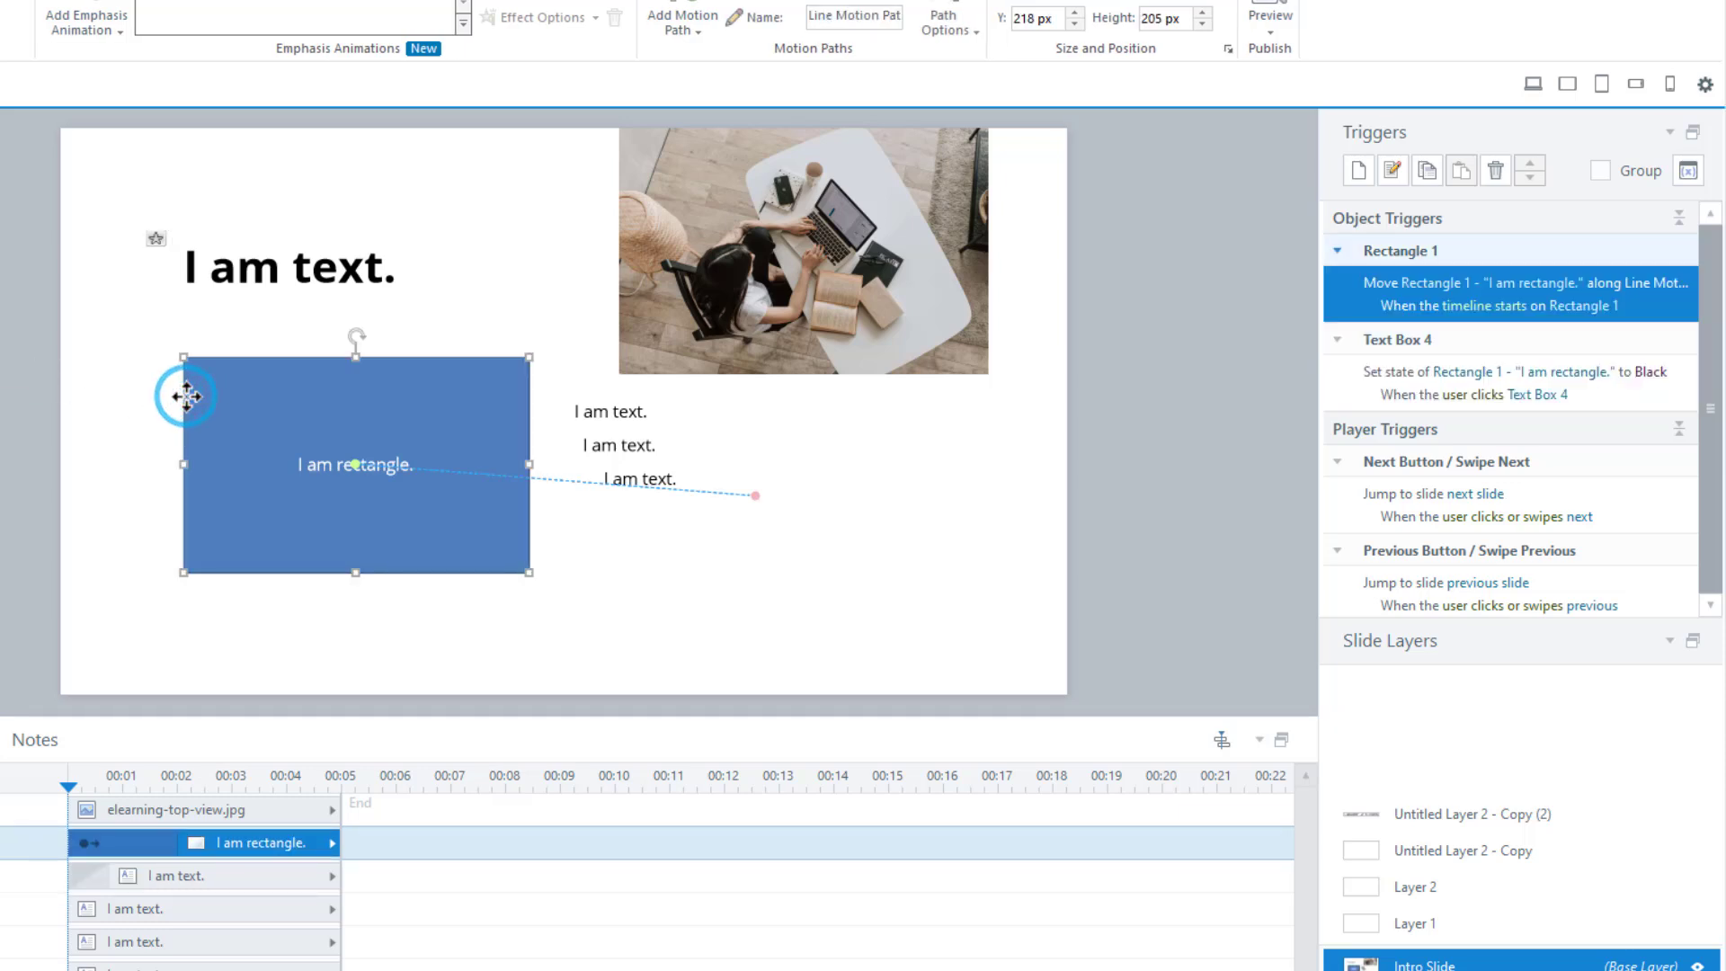
key(Delete)
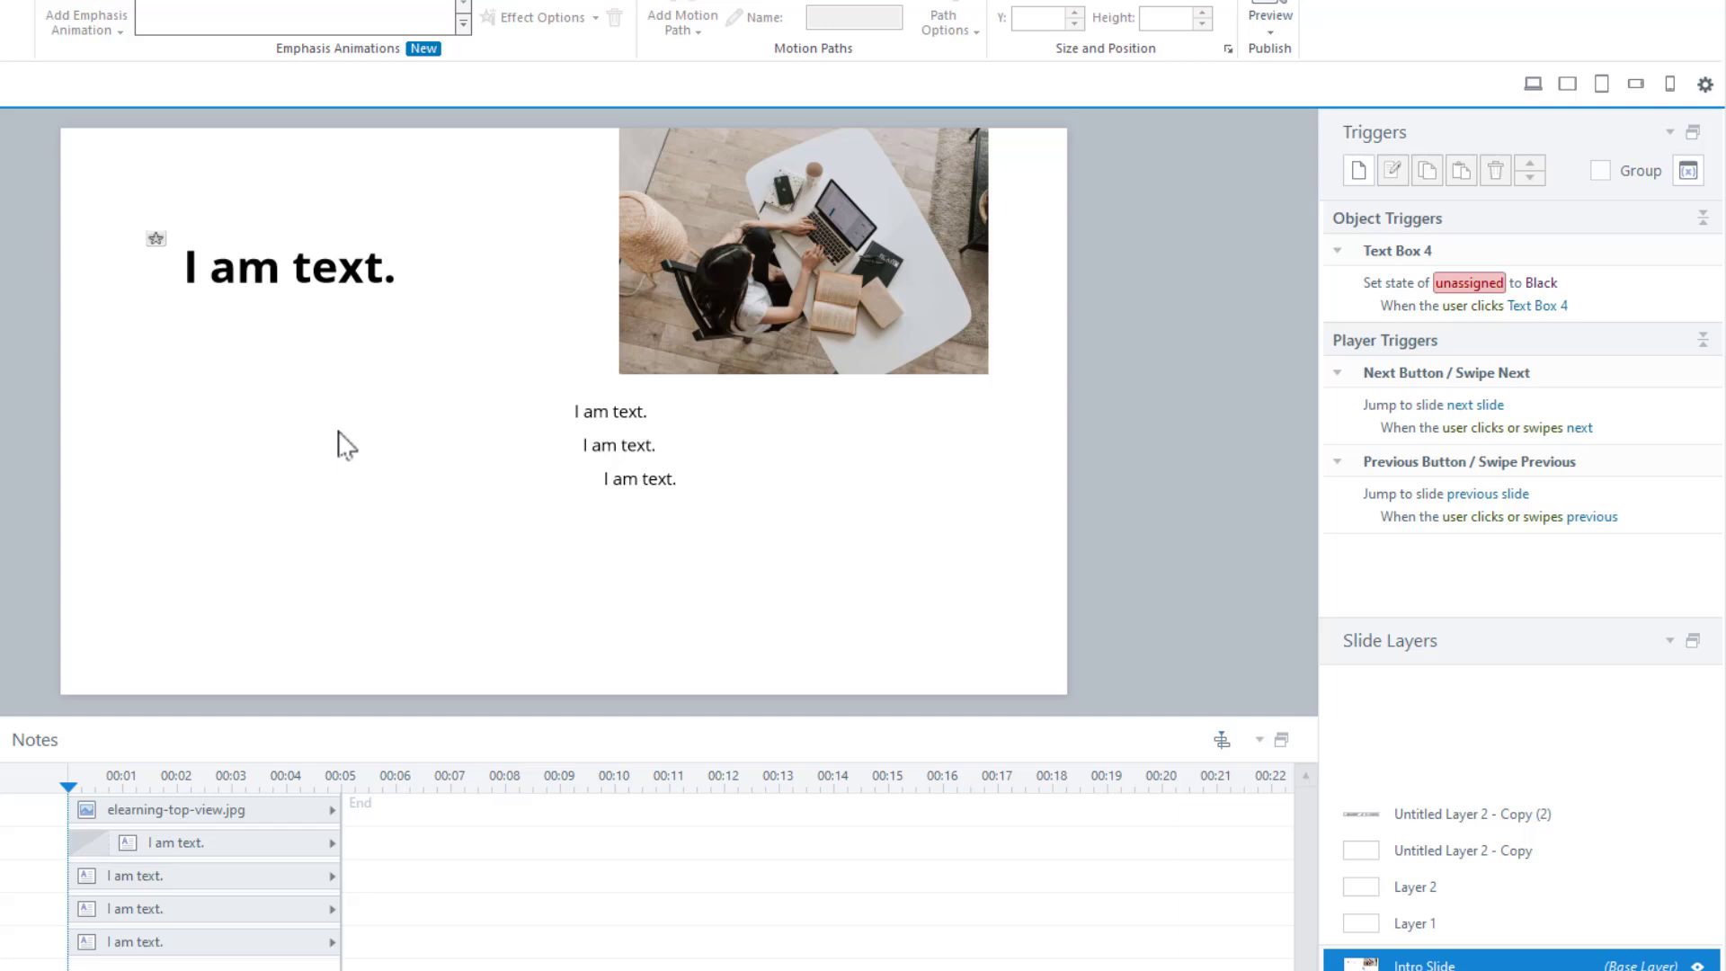
click(573, 436)
key(Delete)
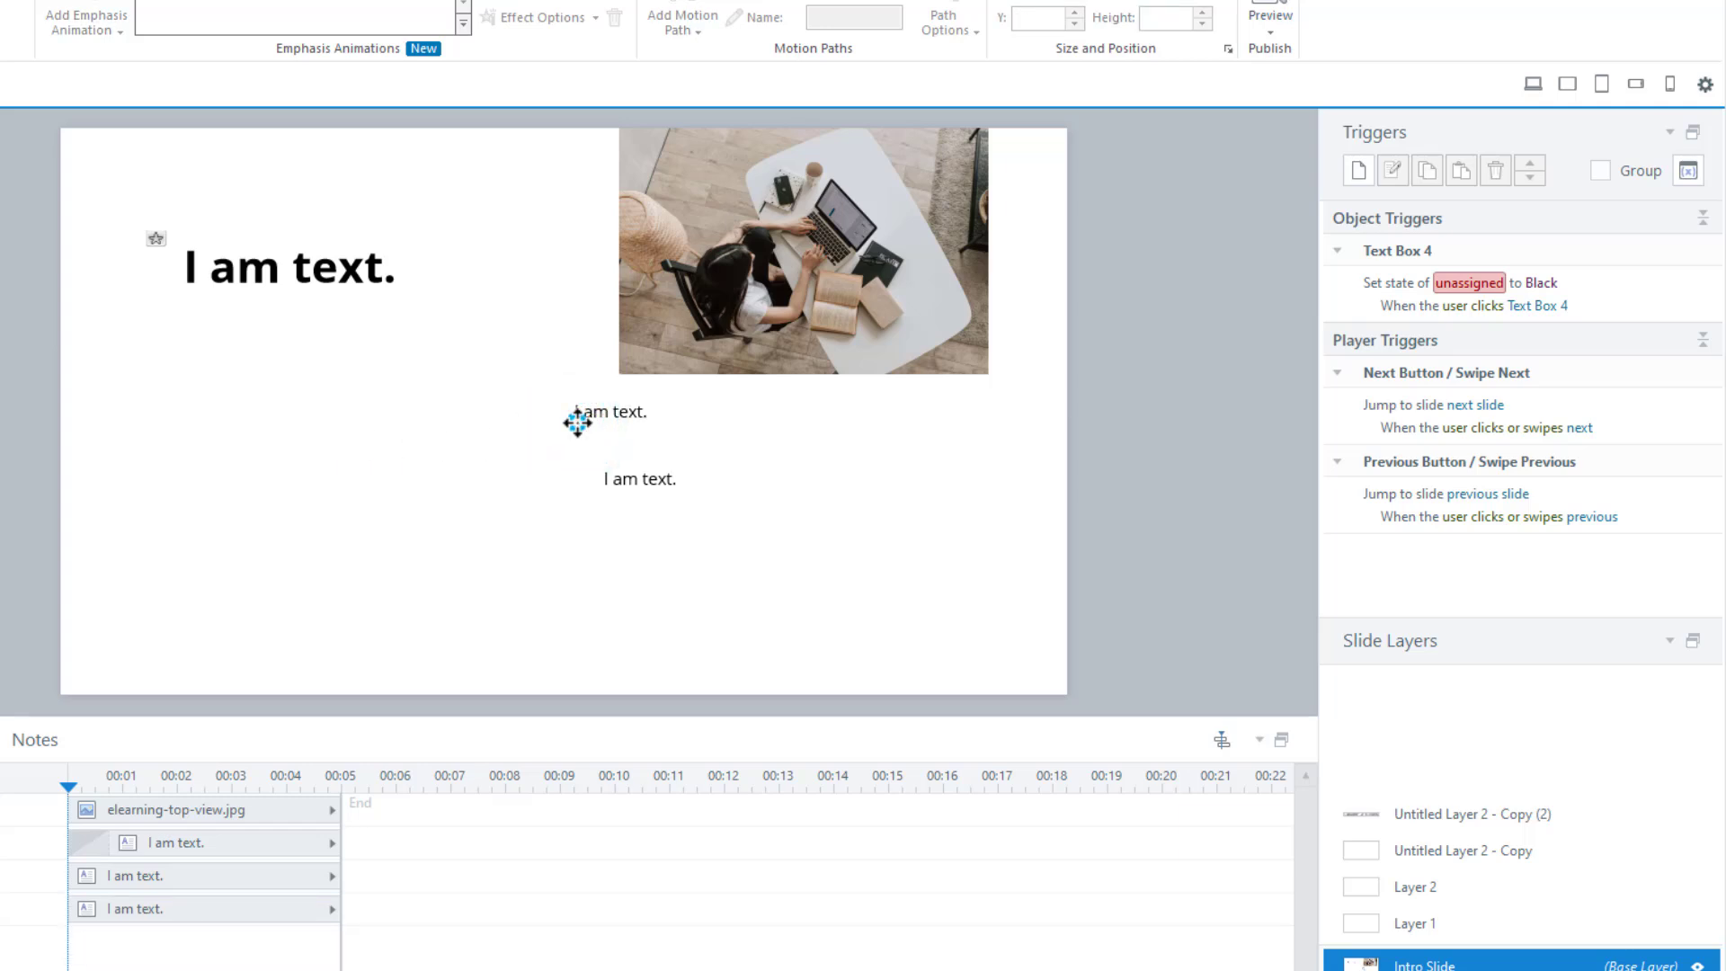
click(578, 415)
key(Delete)
click(607, 463)
key(Delete)
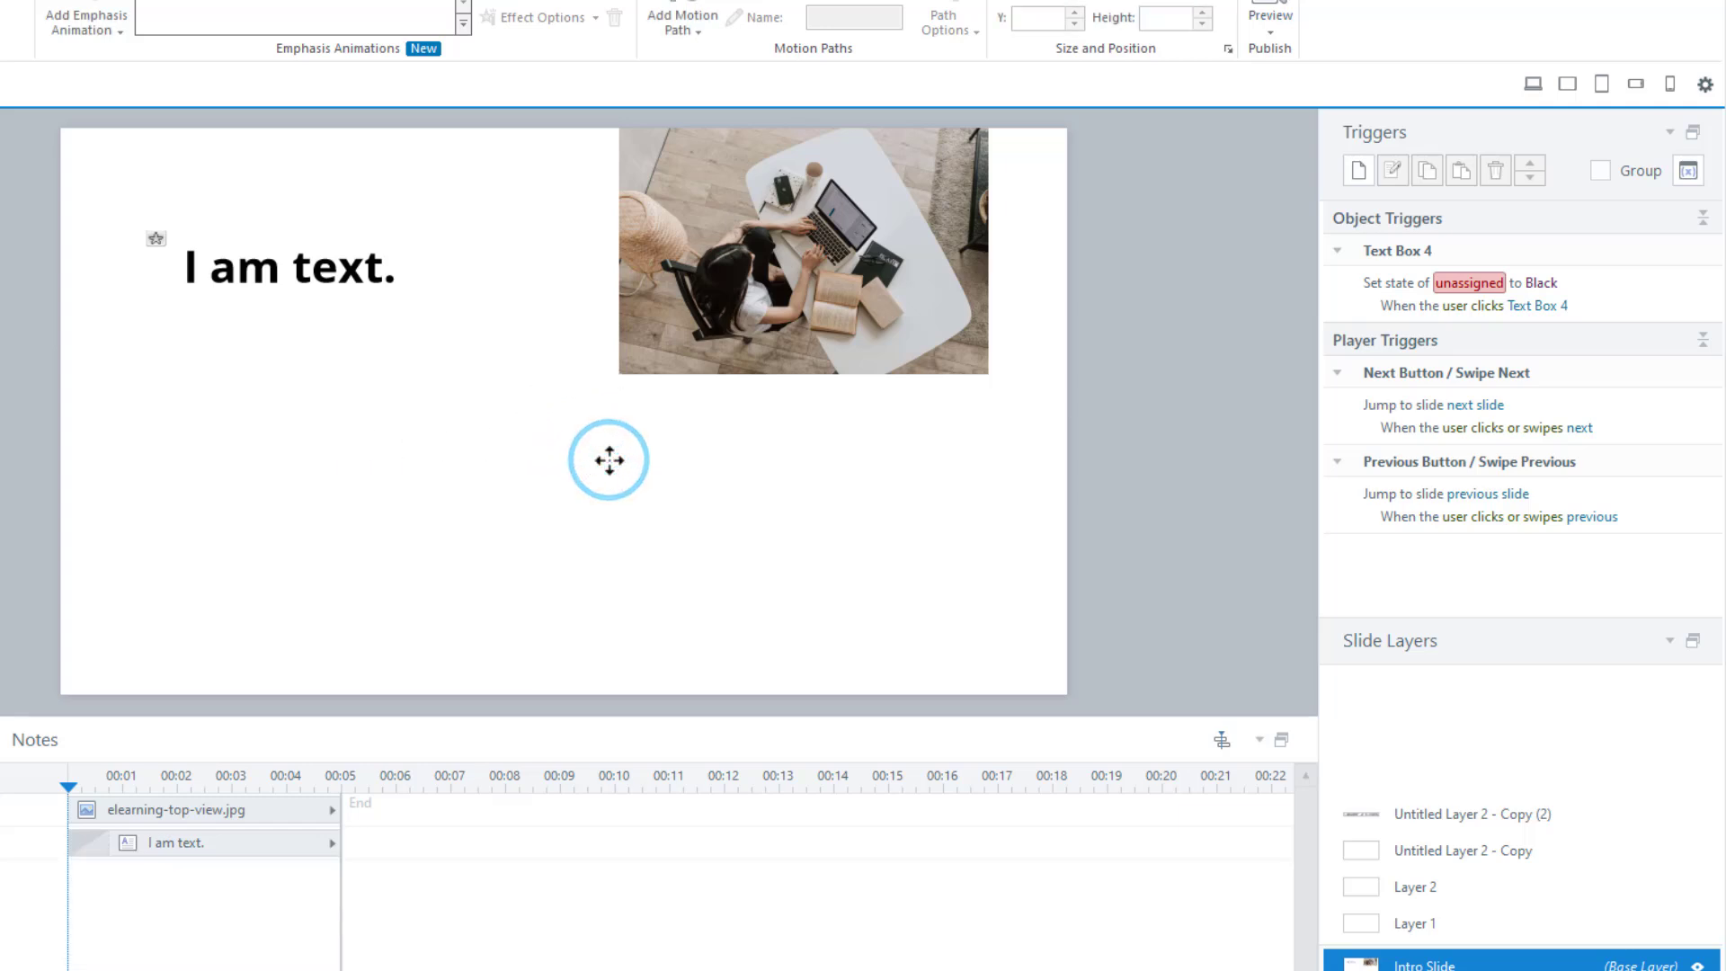
click(635, 370)
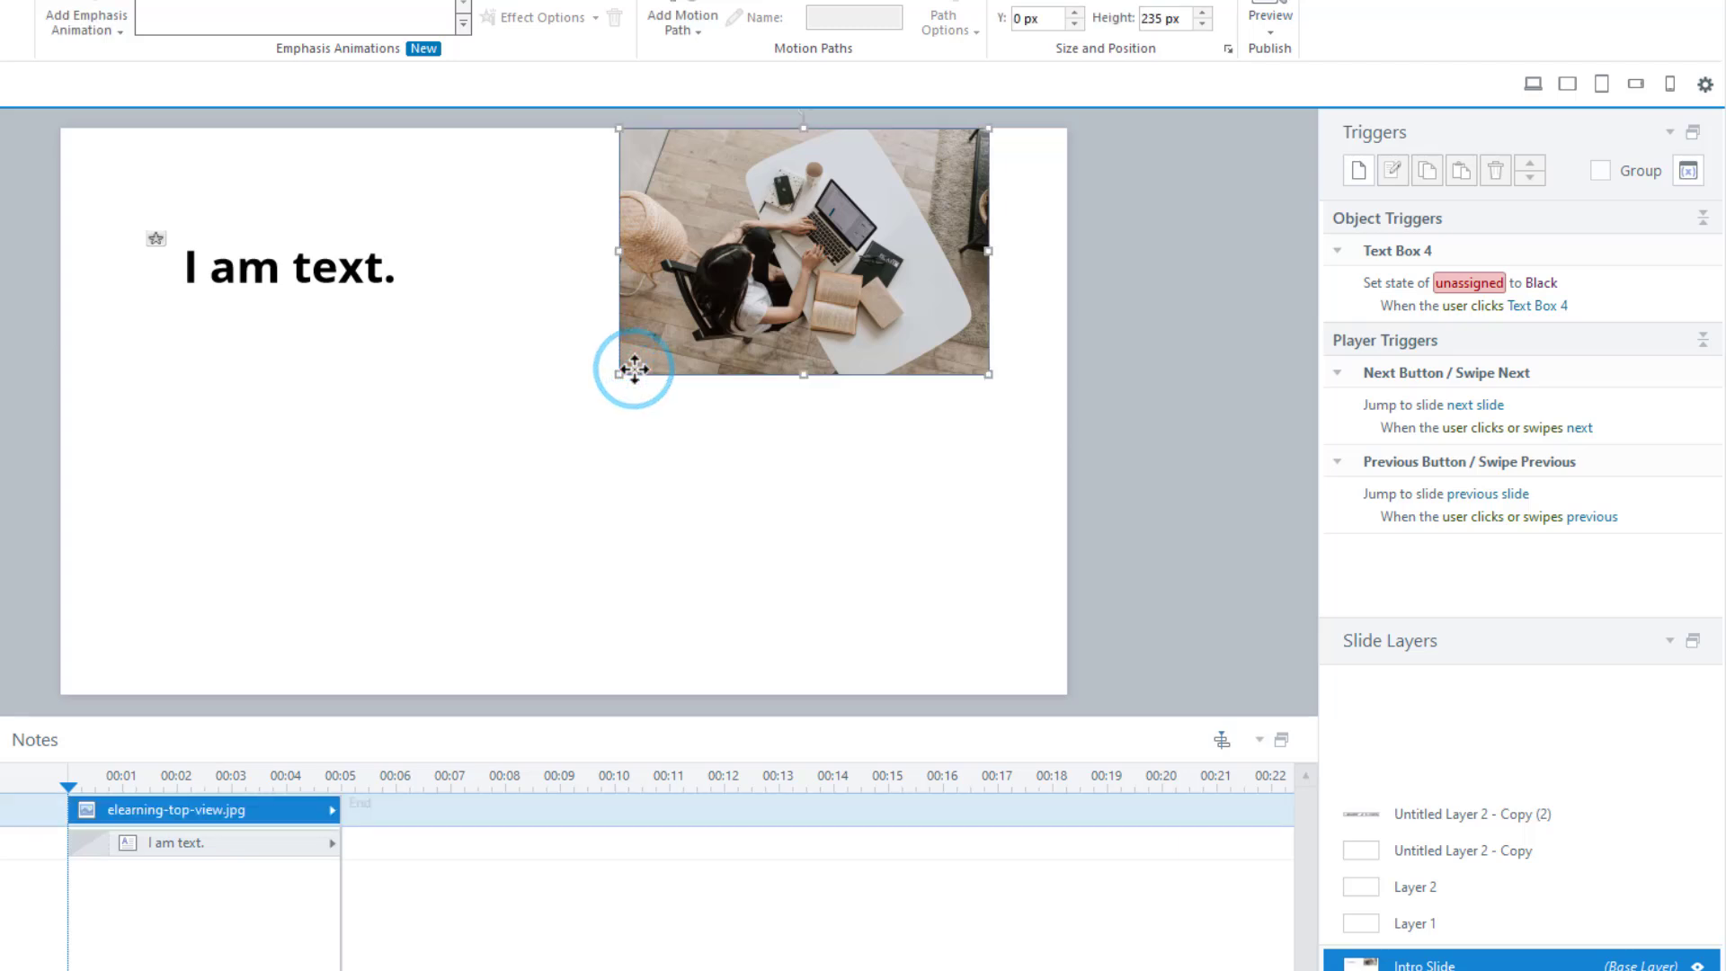
key(Delete)
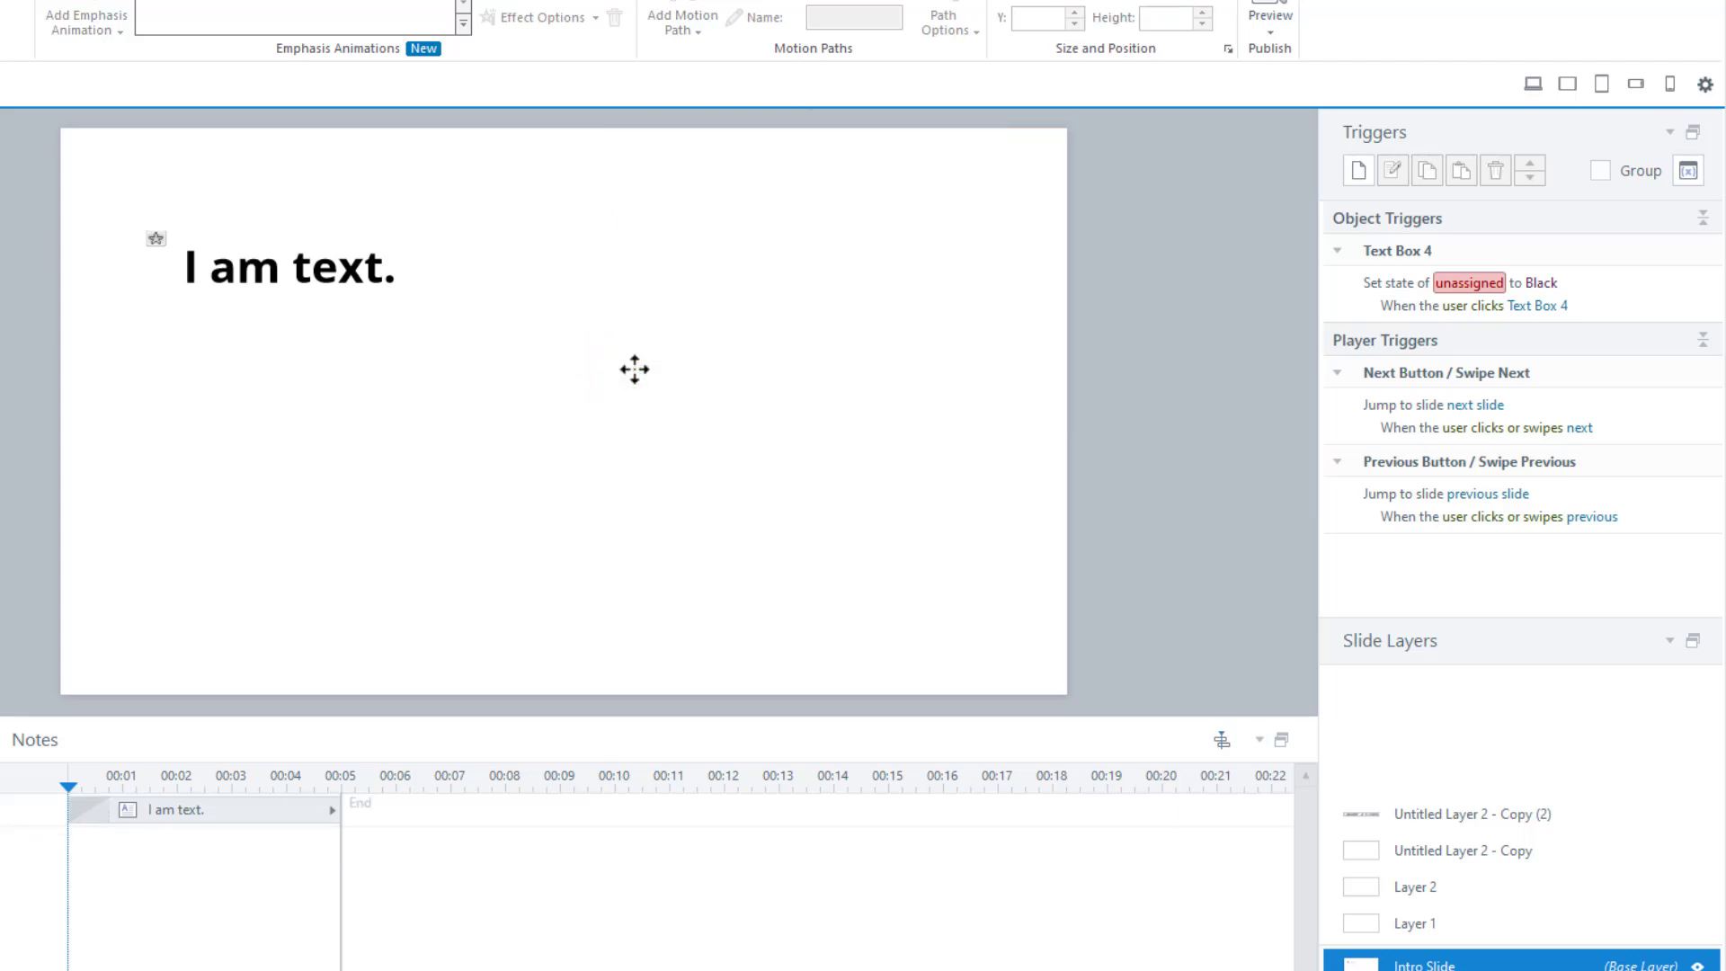
Add a new state named "longtext" to the large bold "I am text." box
click(318, 300)
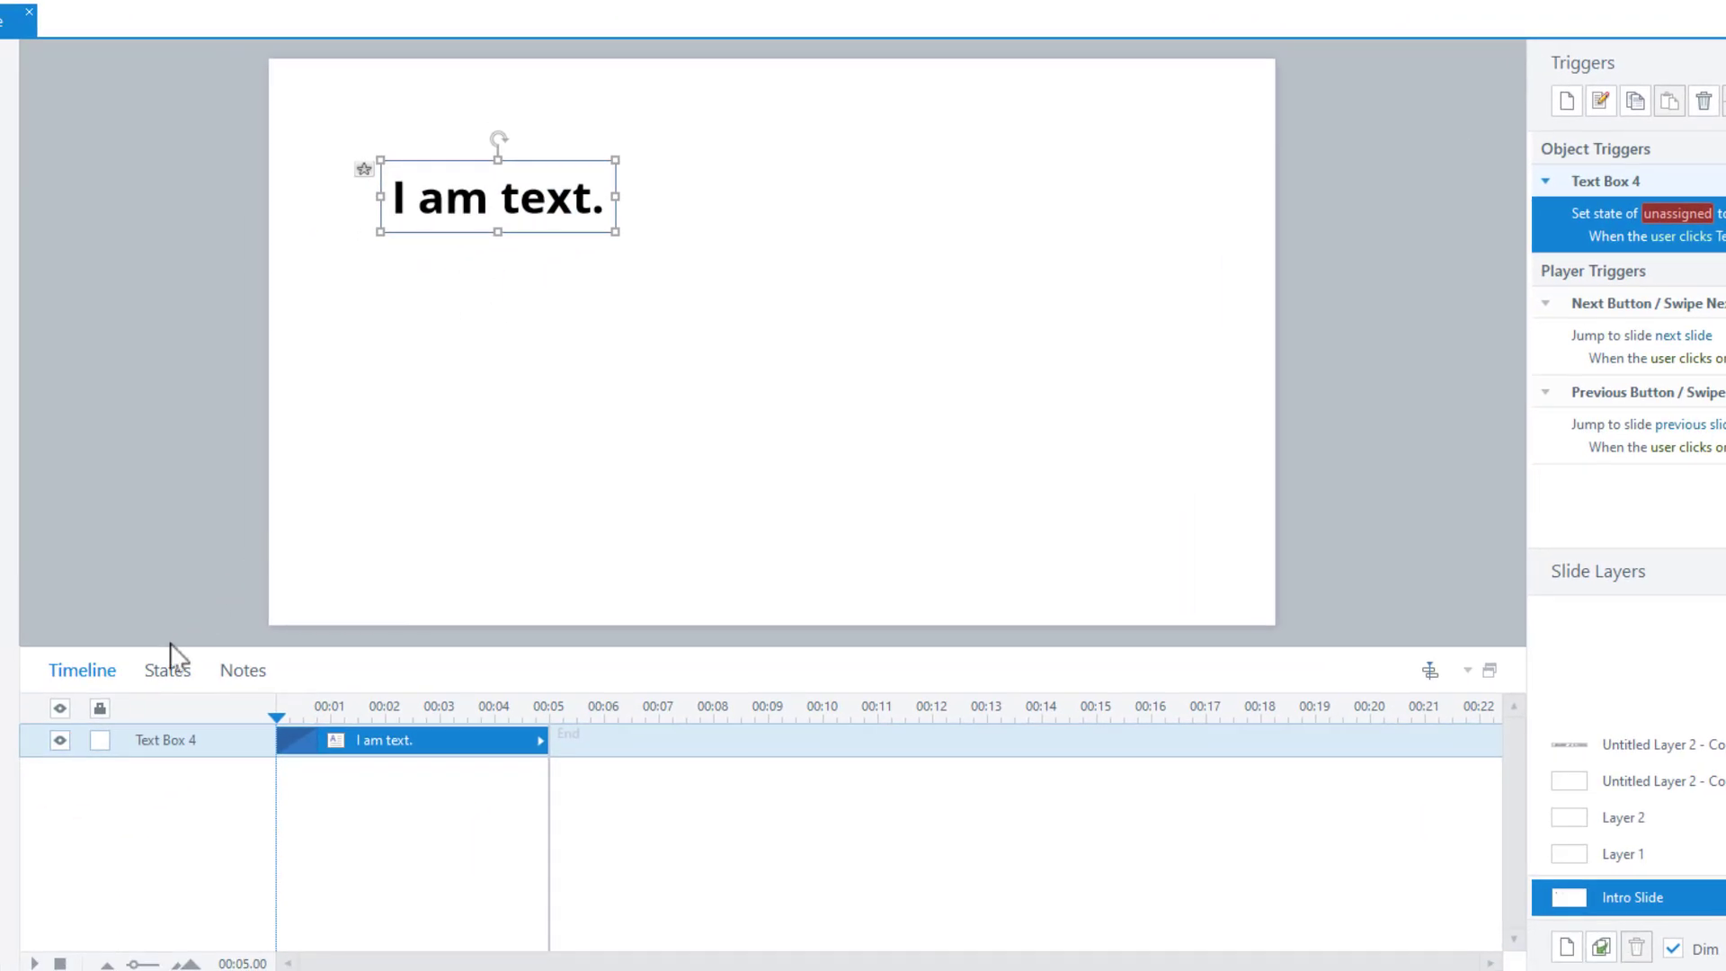
click(169, 665)
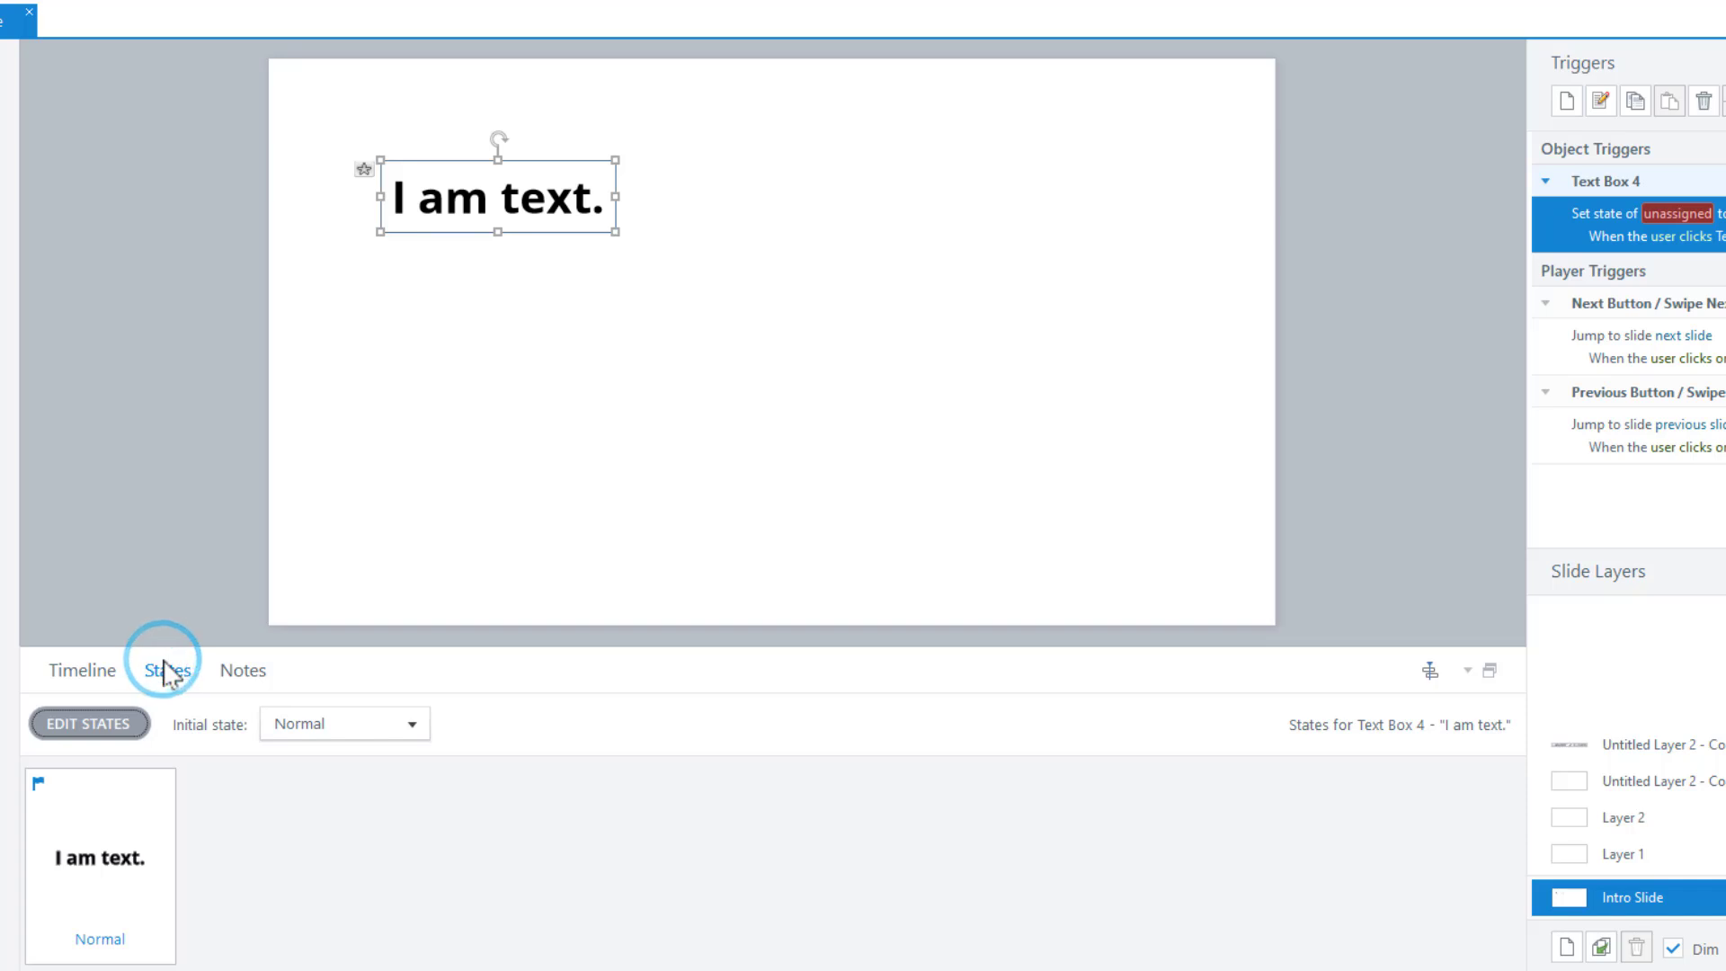
click(119, 726)
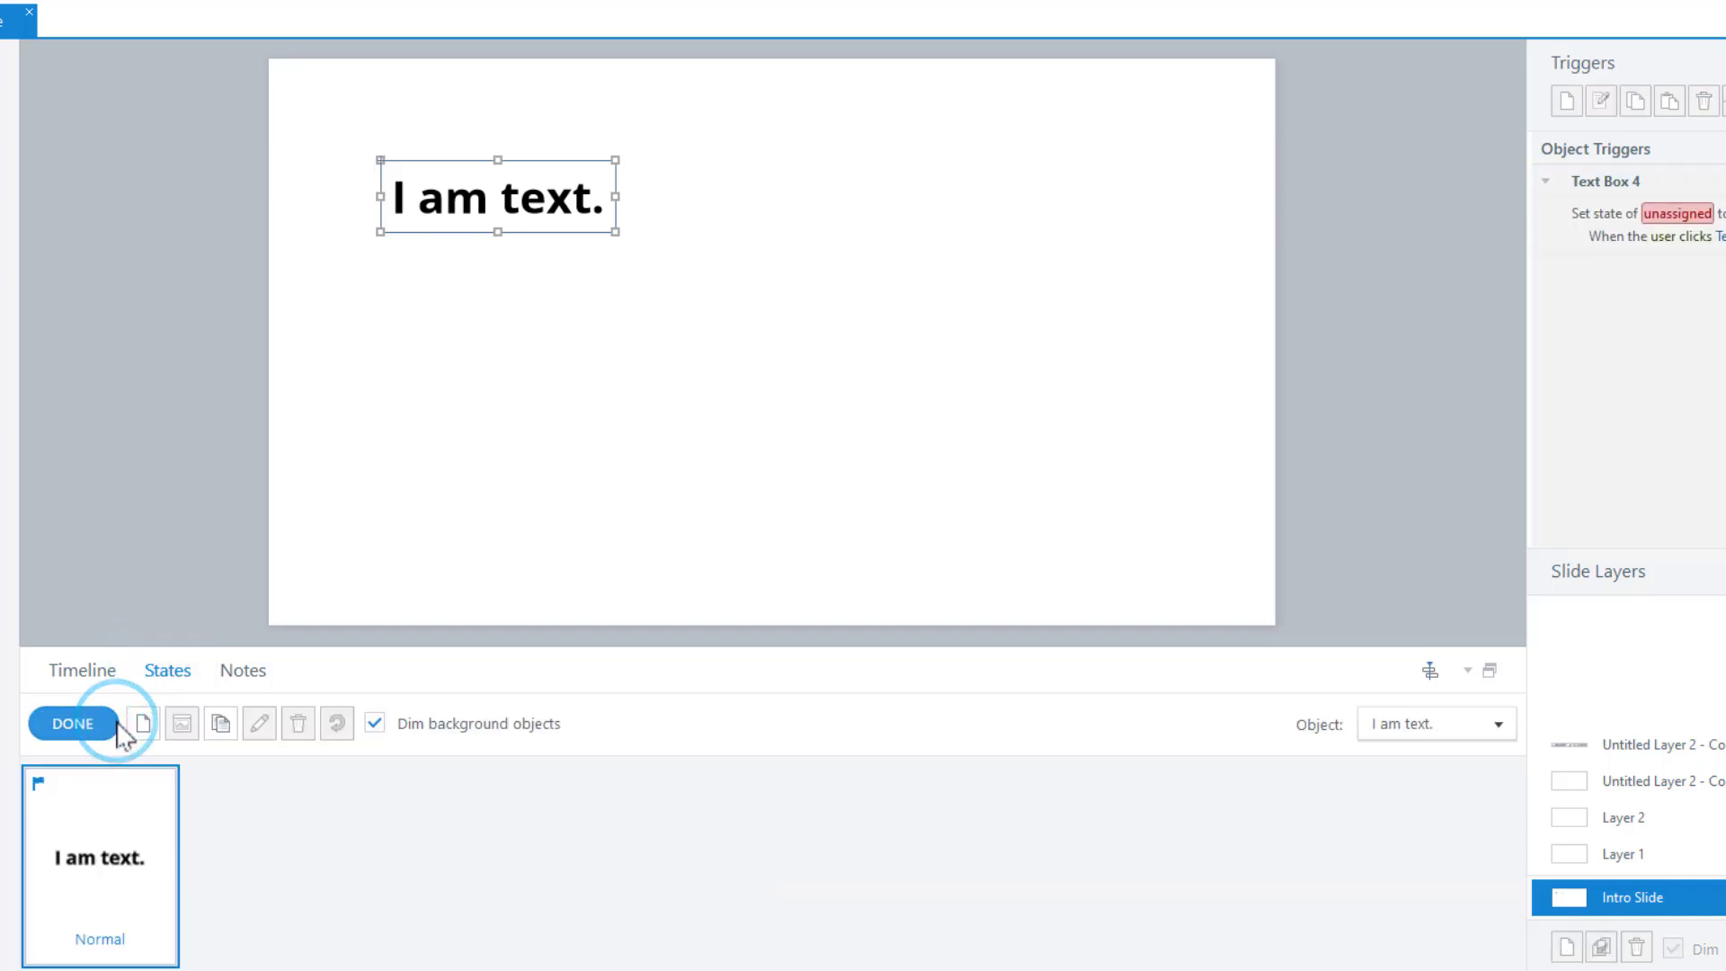
click(144, 724)
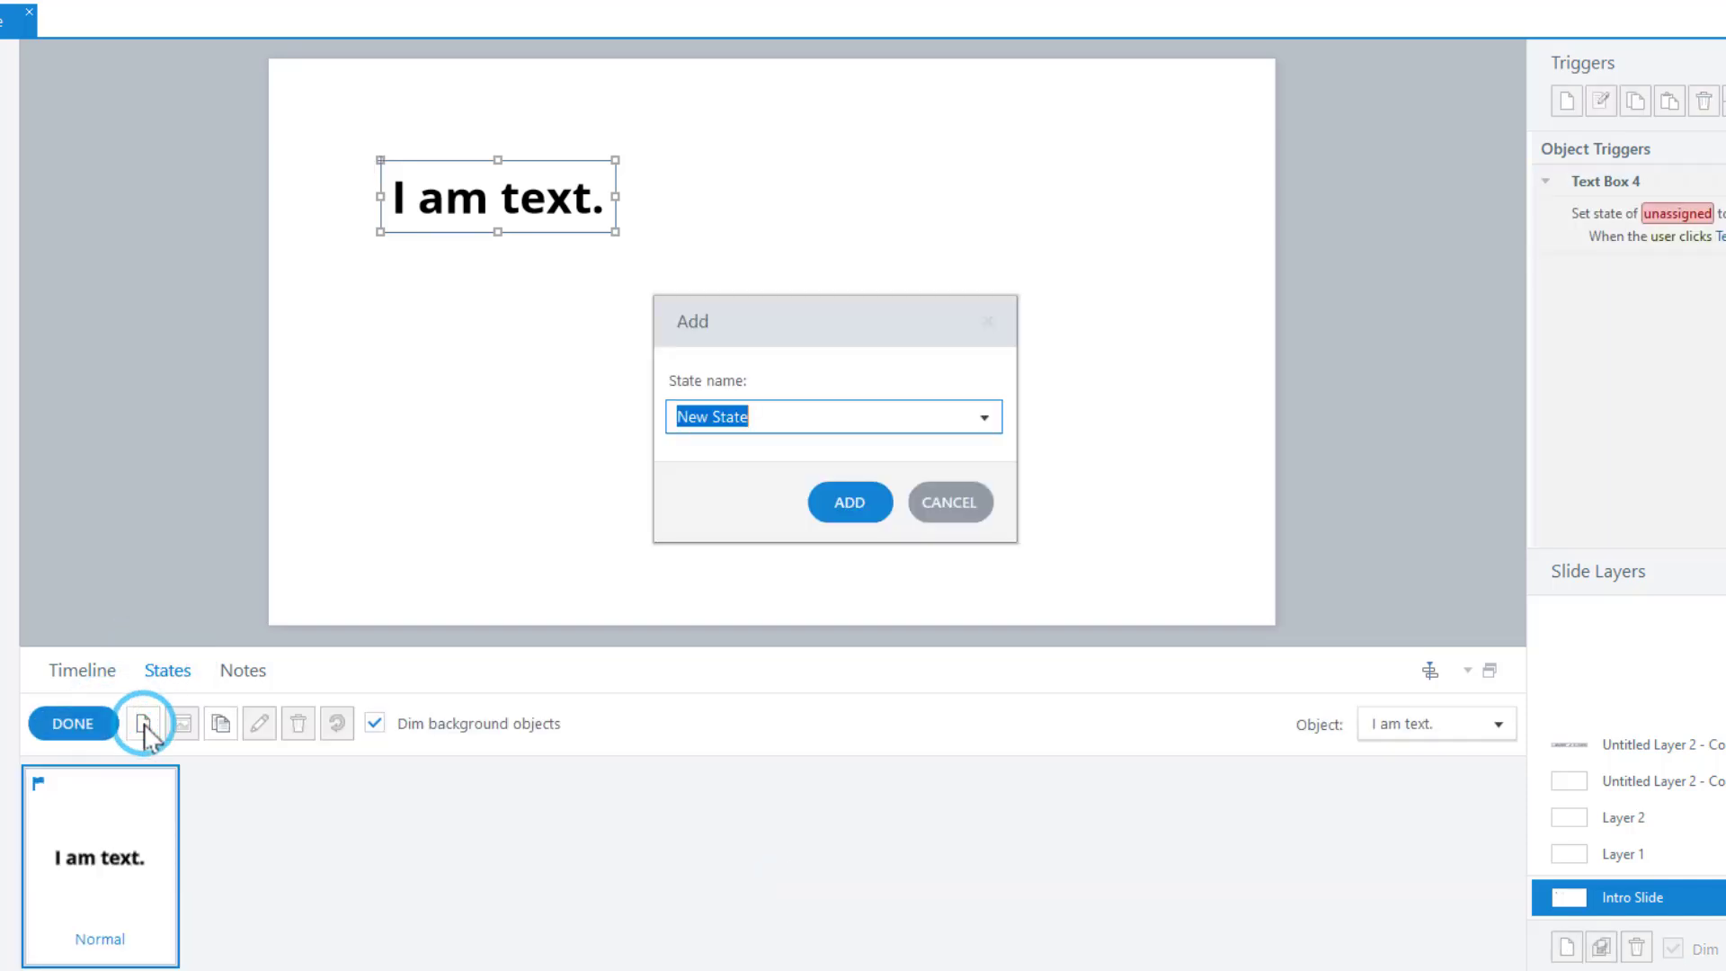
text(longtext)
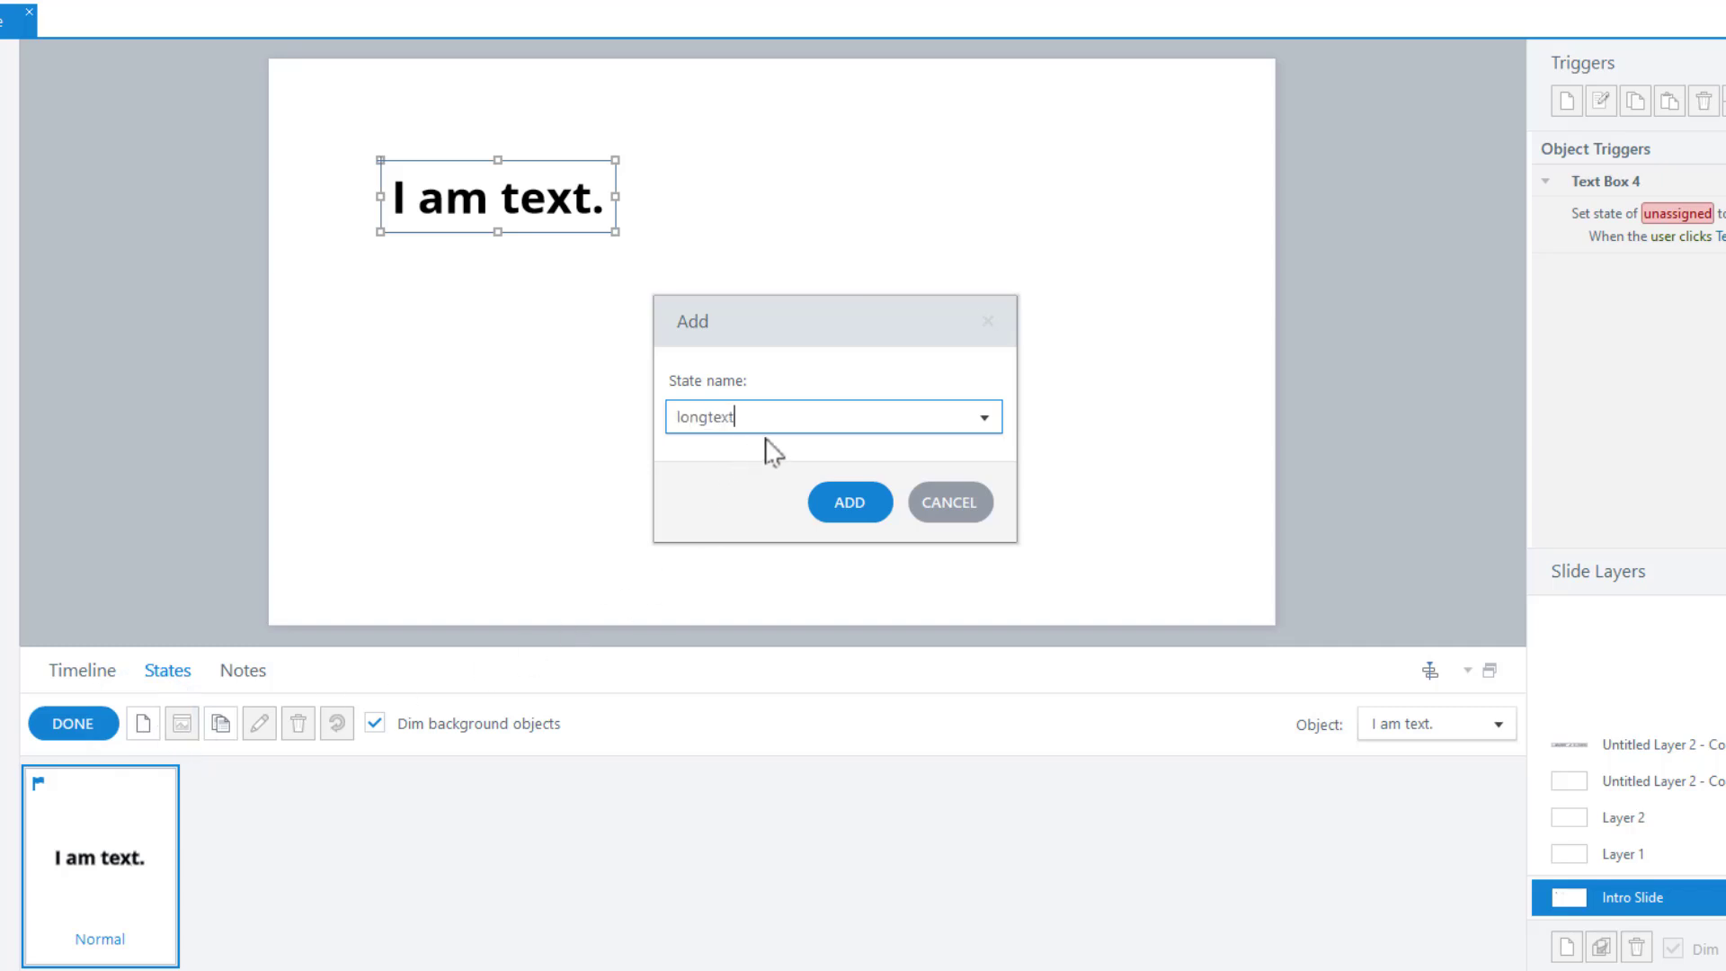
click(823, 500)
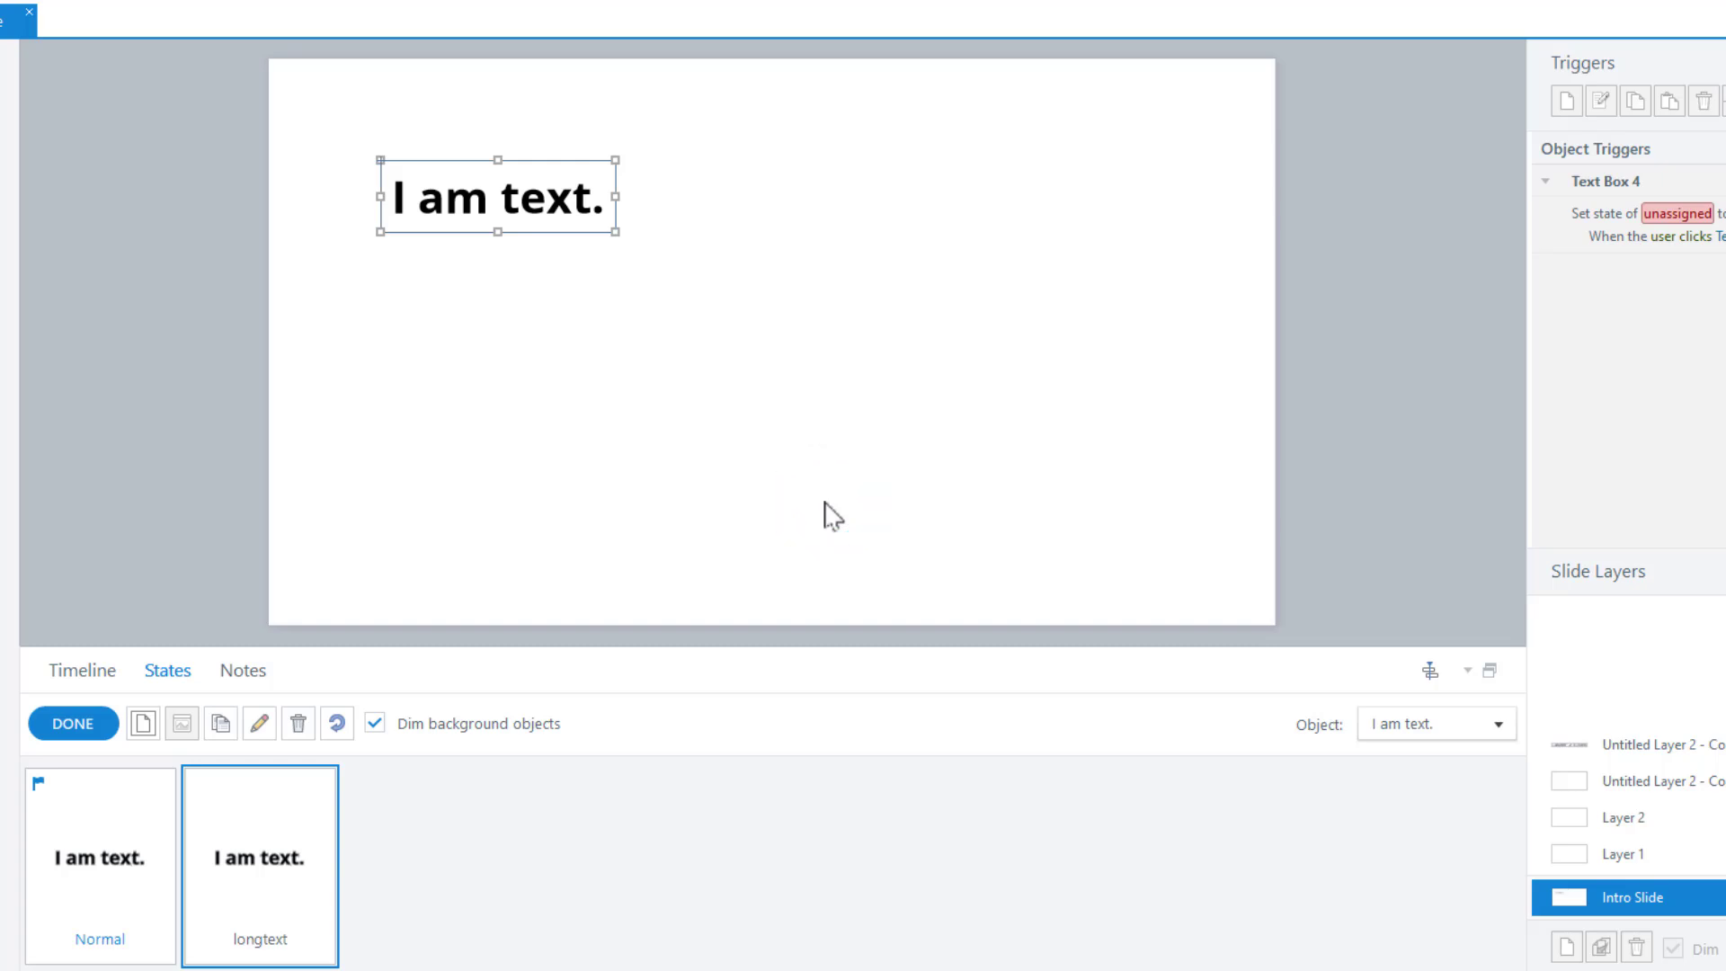
Change the heading's wording in the longtext state to "I am a long text."
click(597, 212)
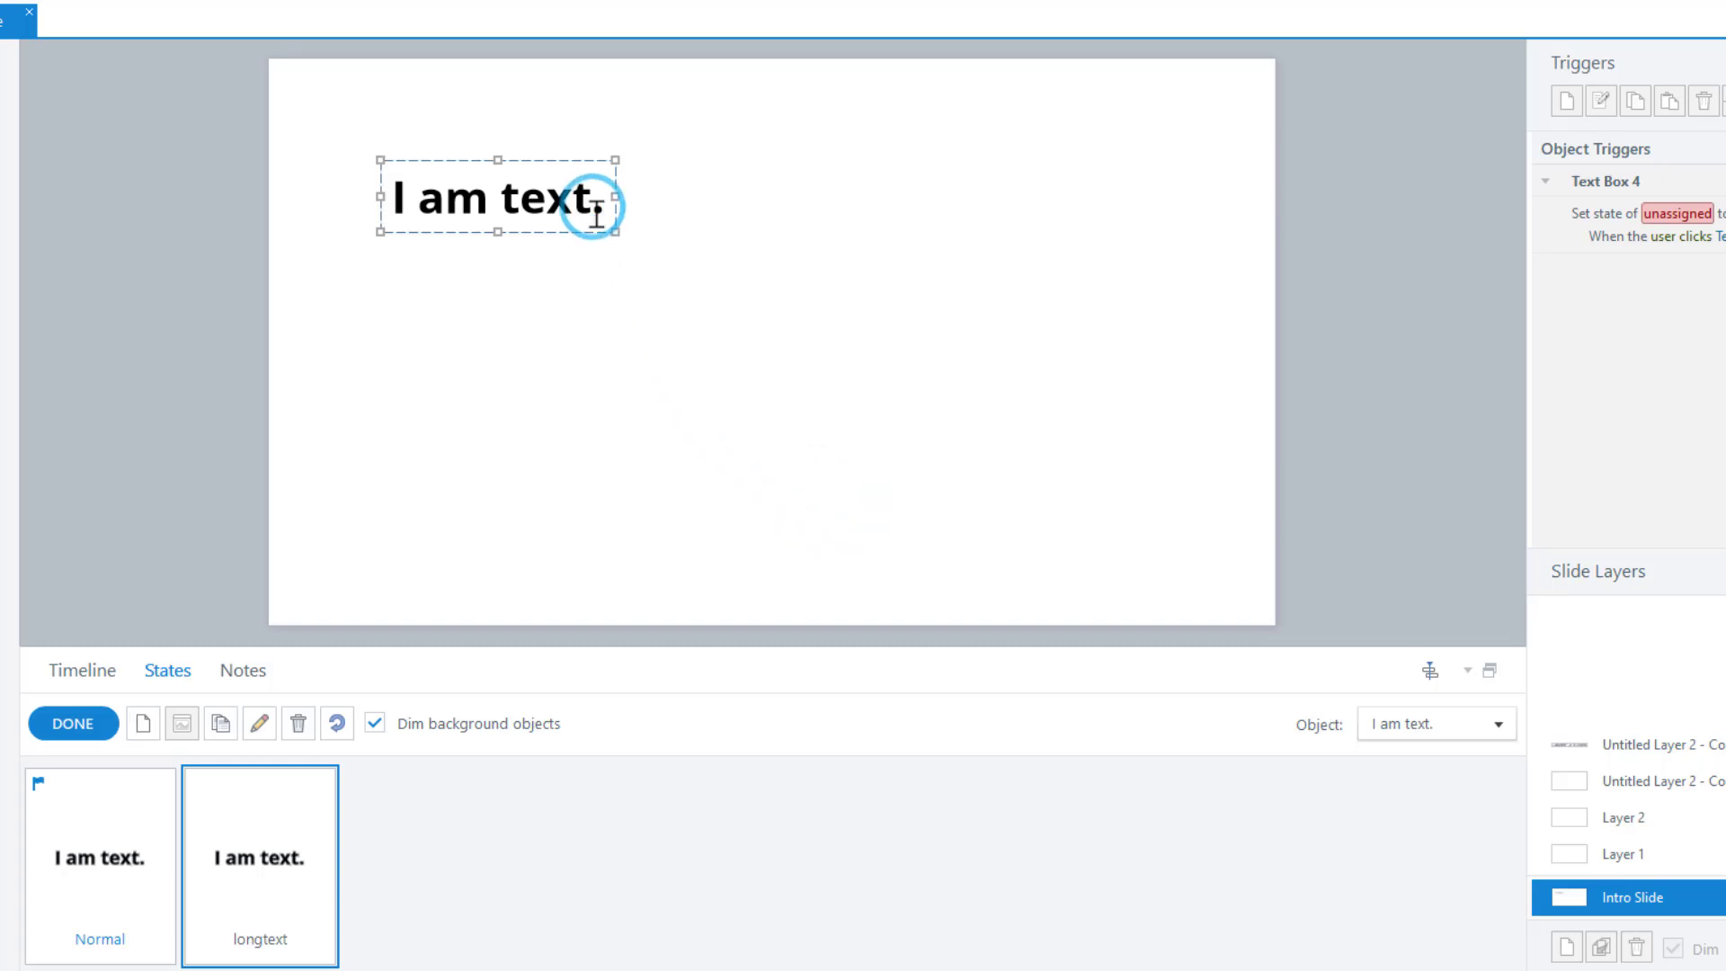
text(a long)
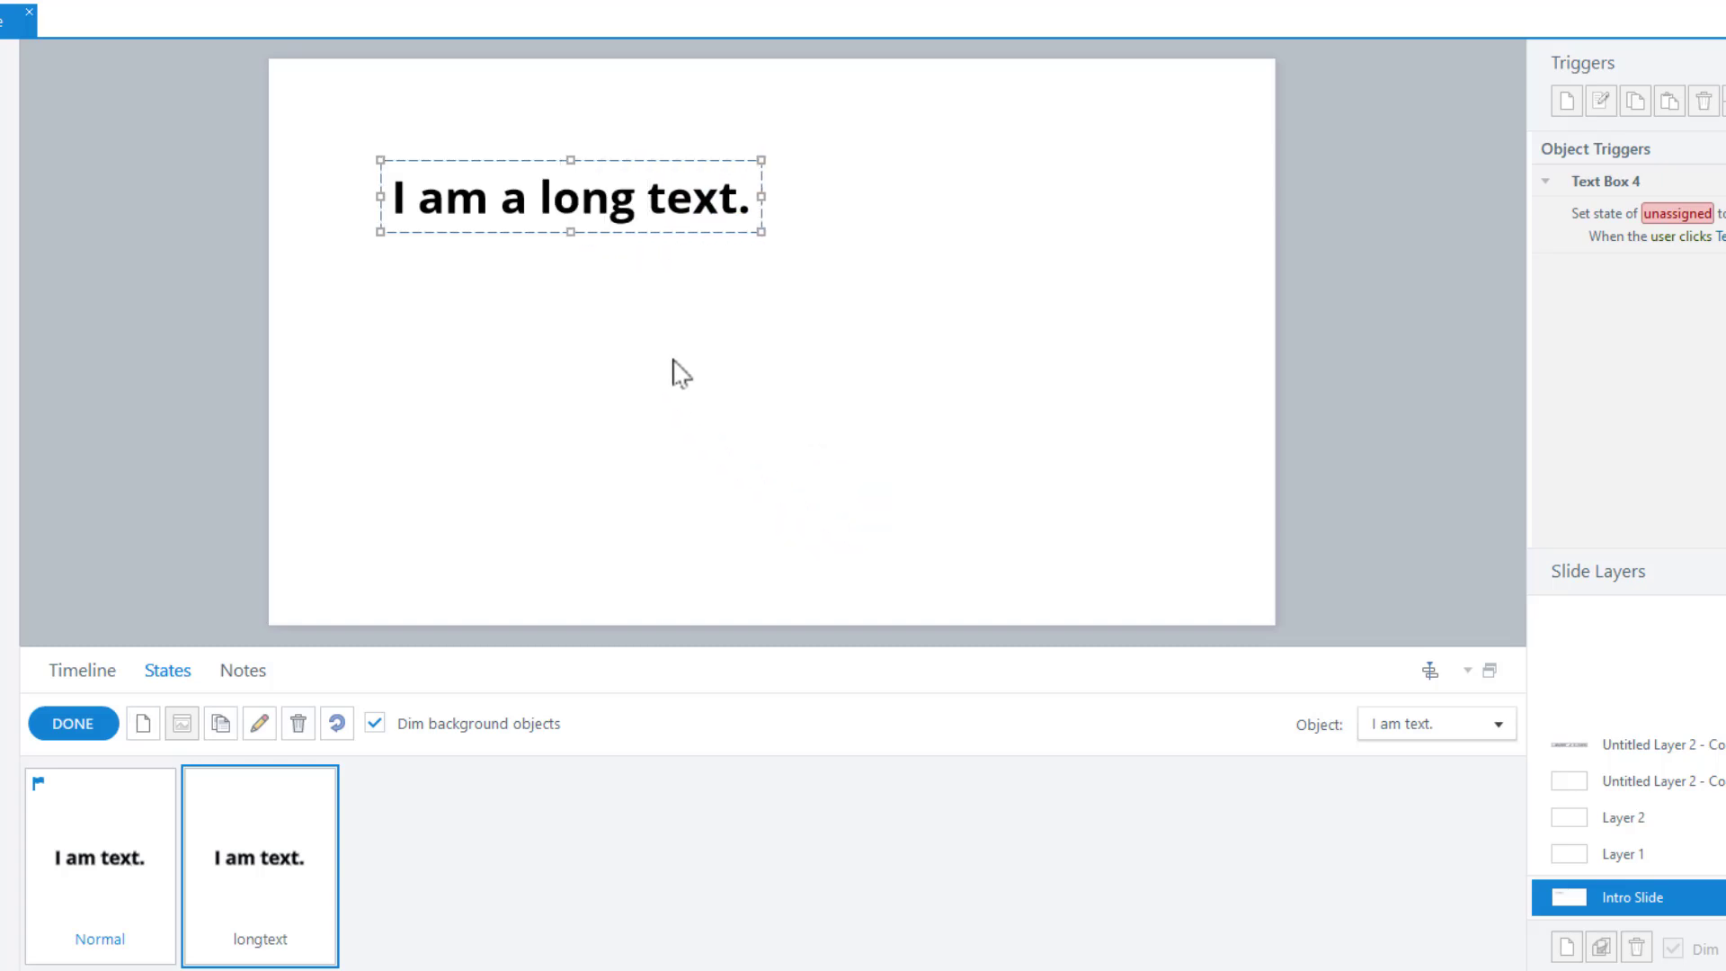
click(640, 237)
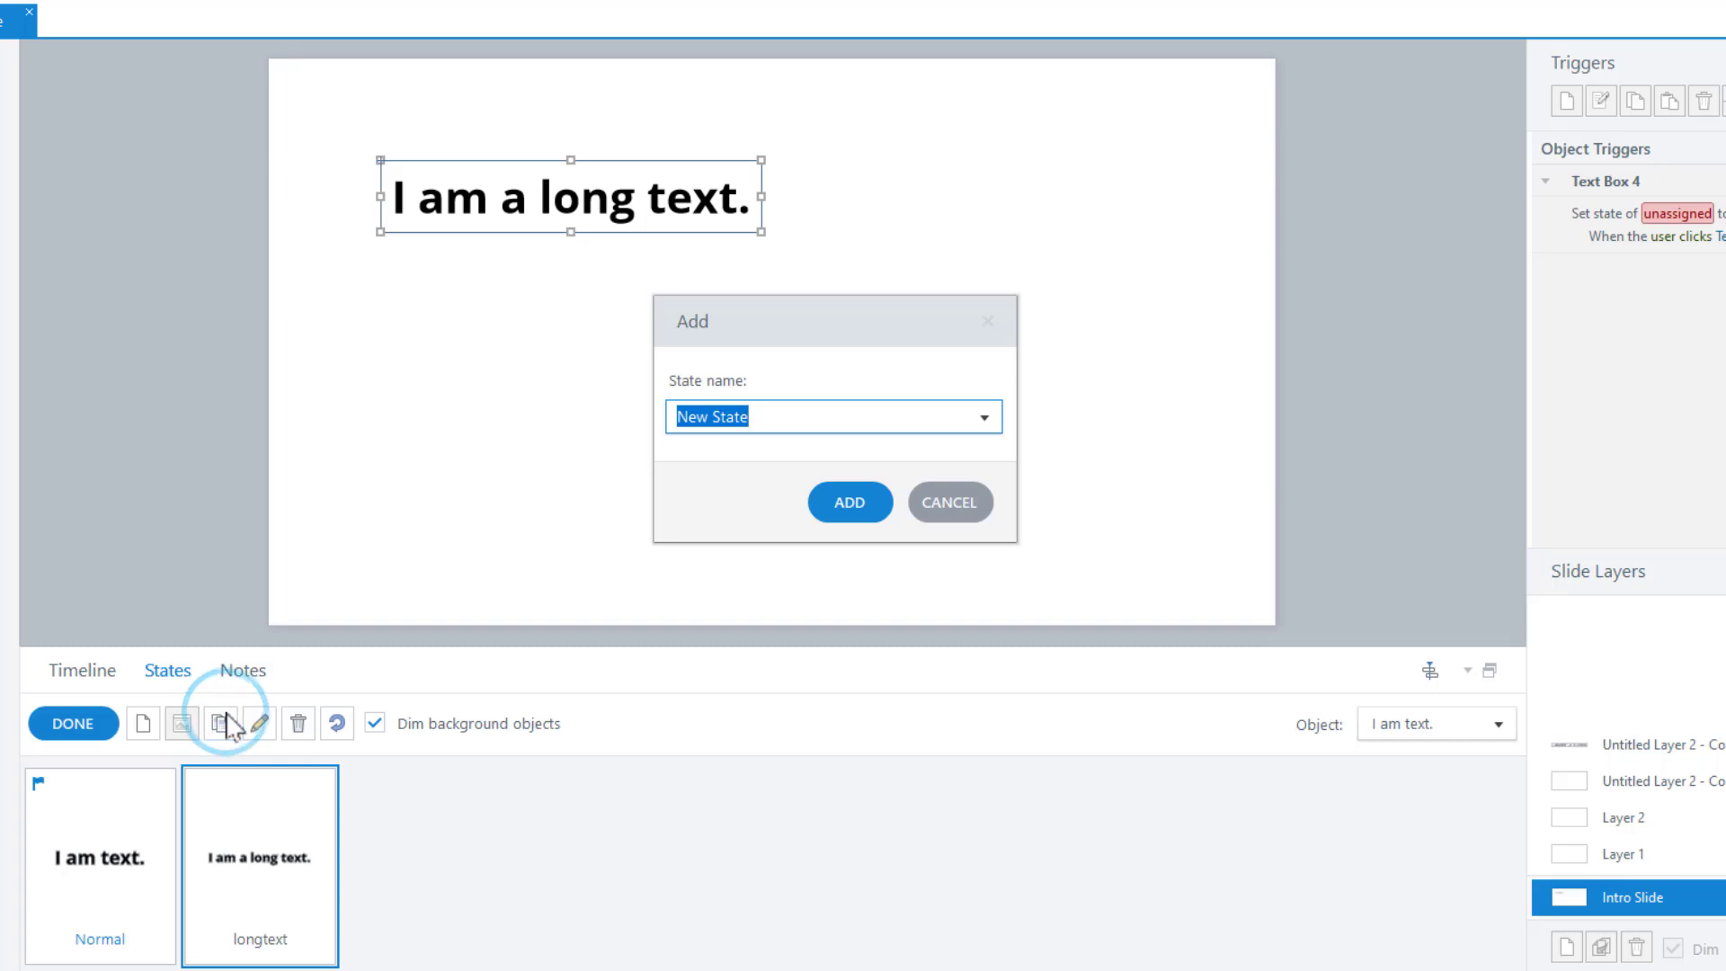
Duplicate the longtext state as "longandred" and change its wording to "I am a long and red text."
key(BackSpace)
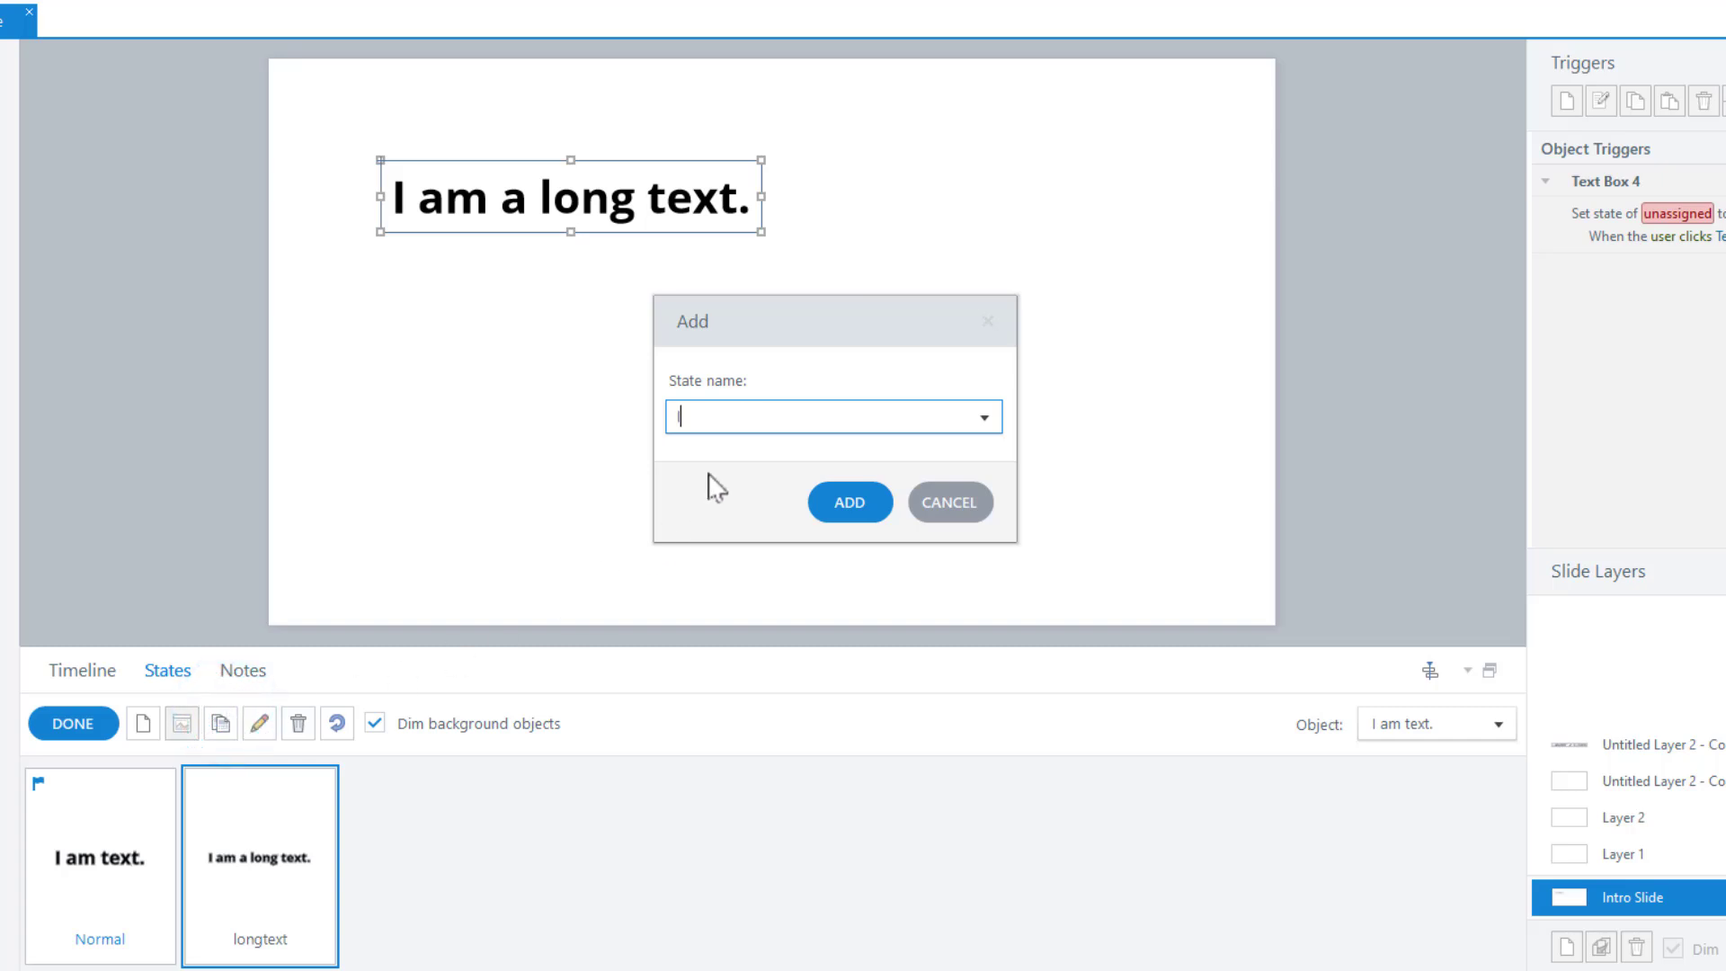
text(longandred)
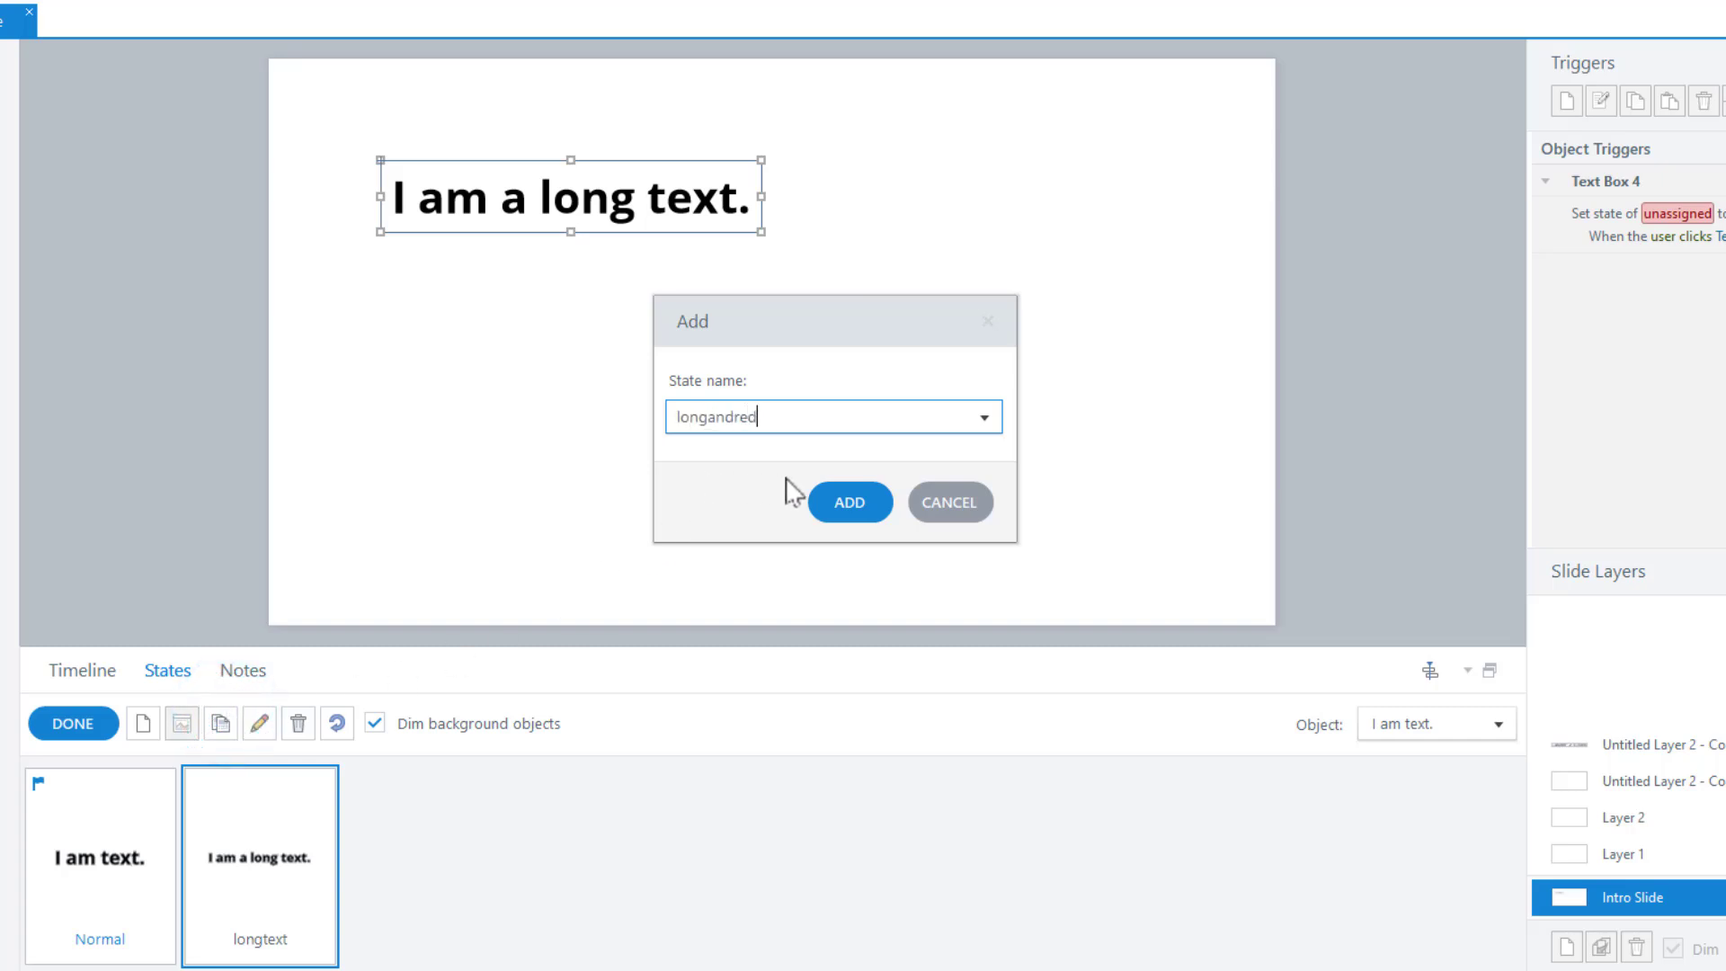
click(870, 496)
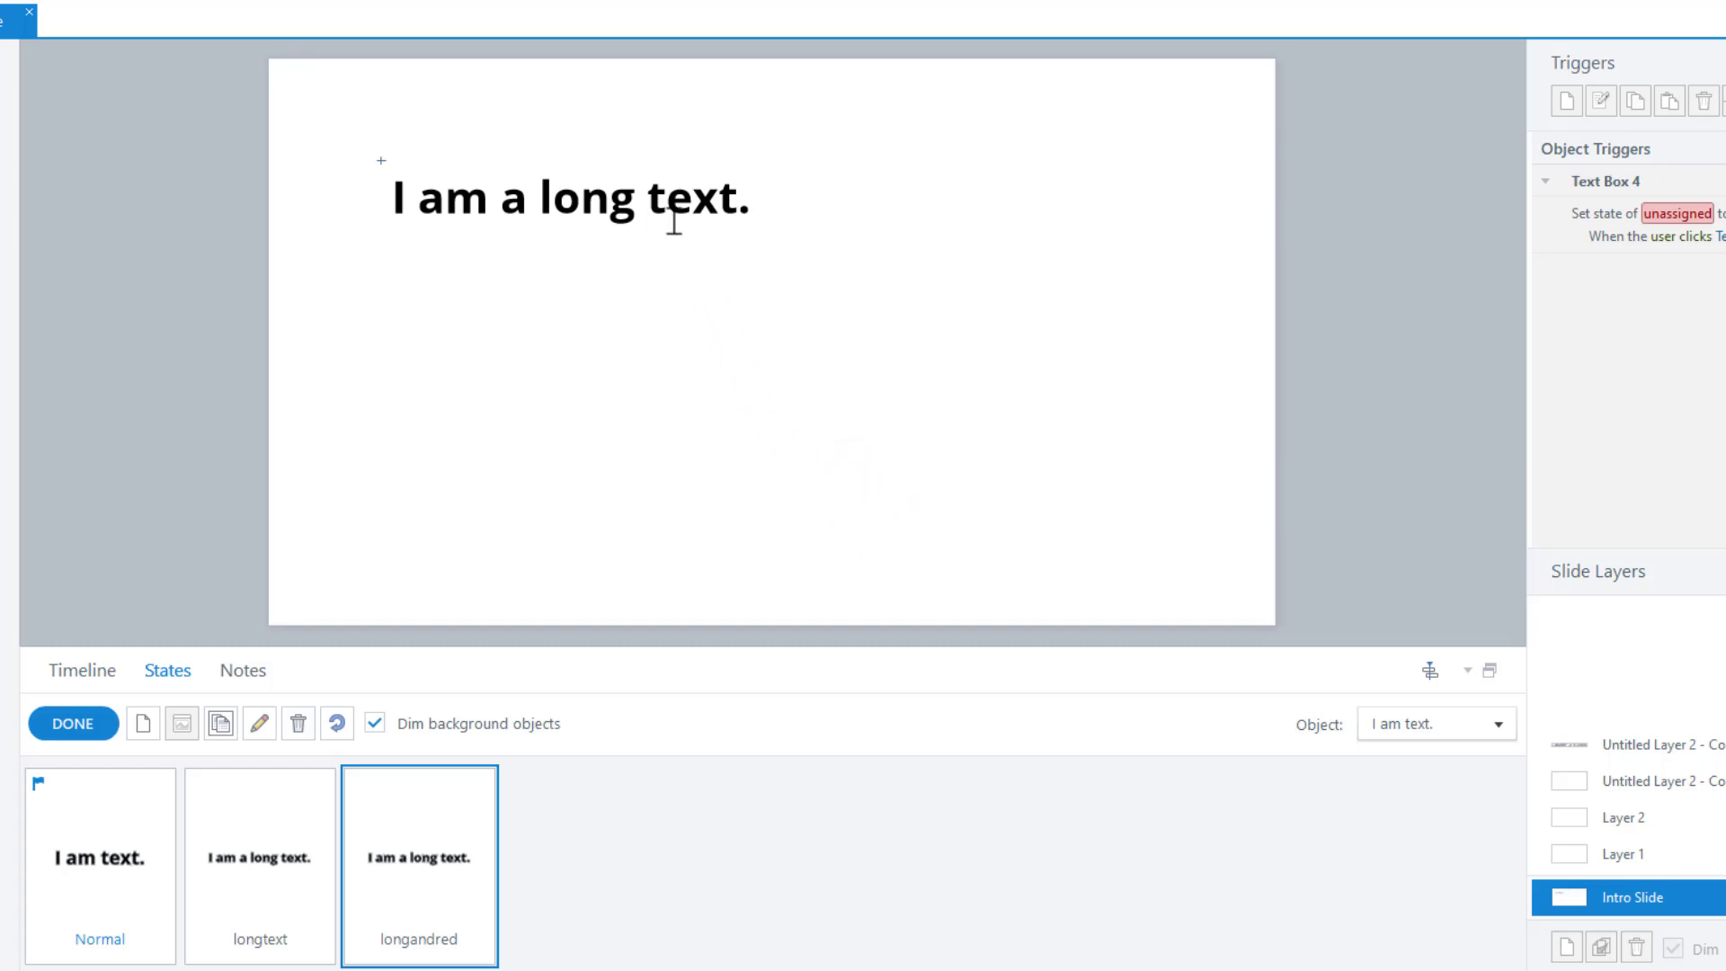
click(647, 196)
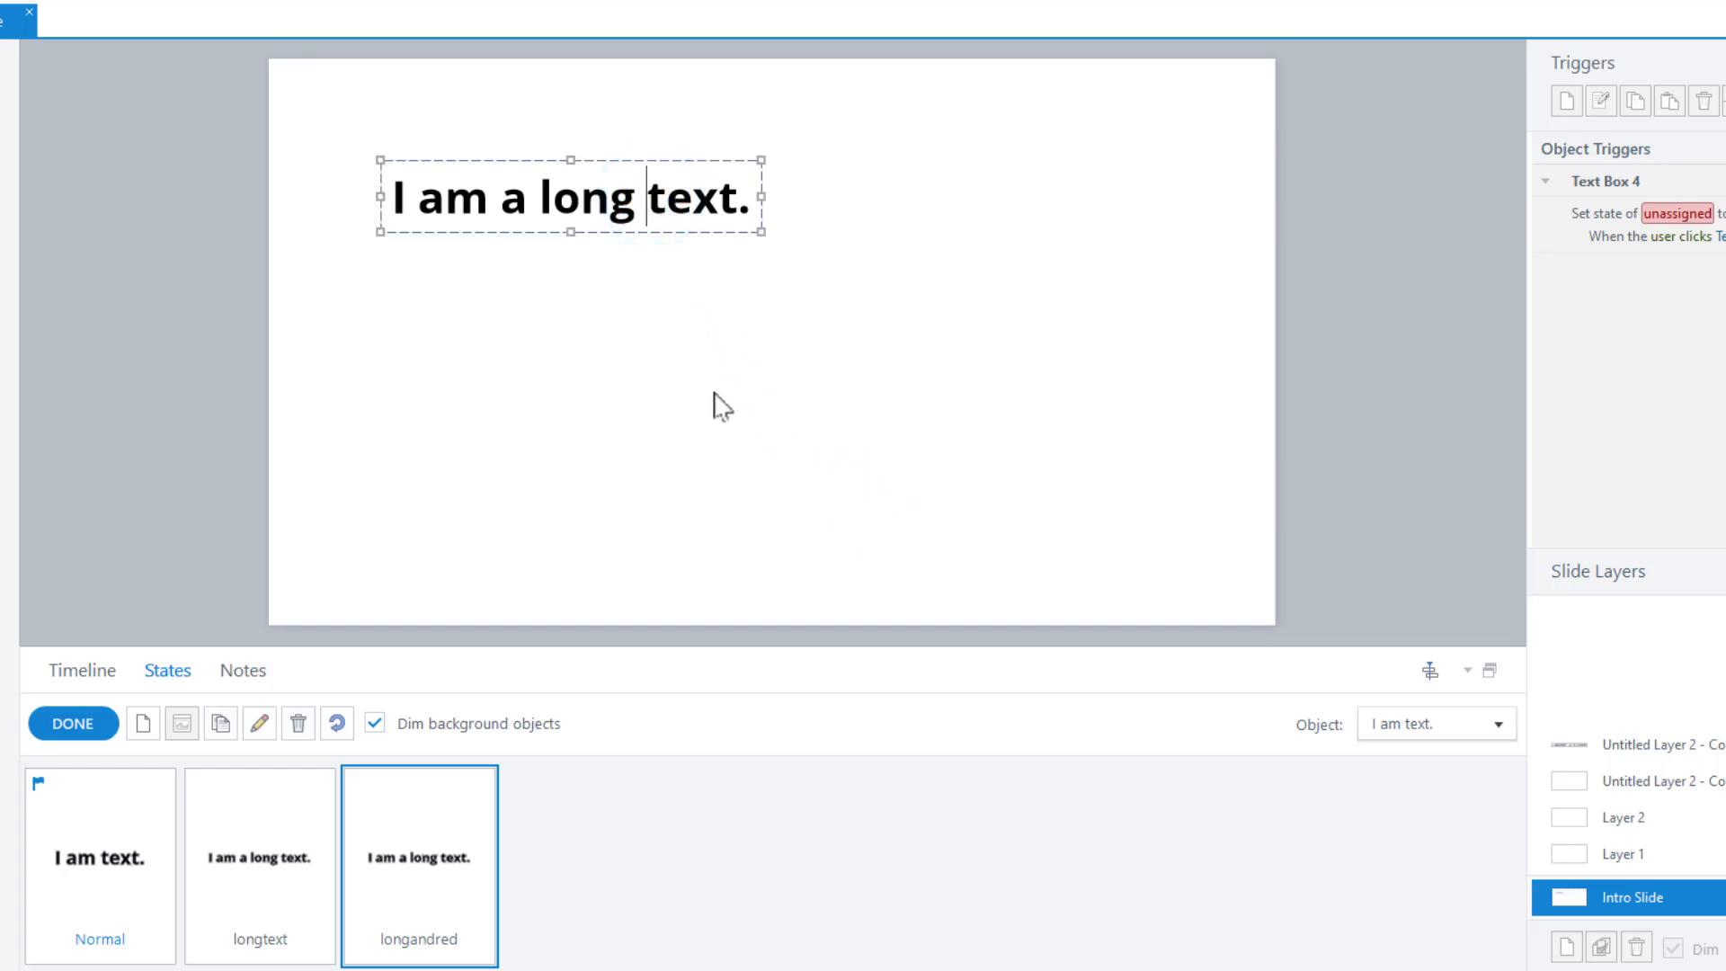
text(and red)
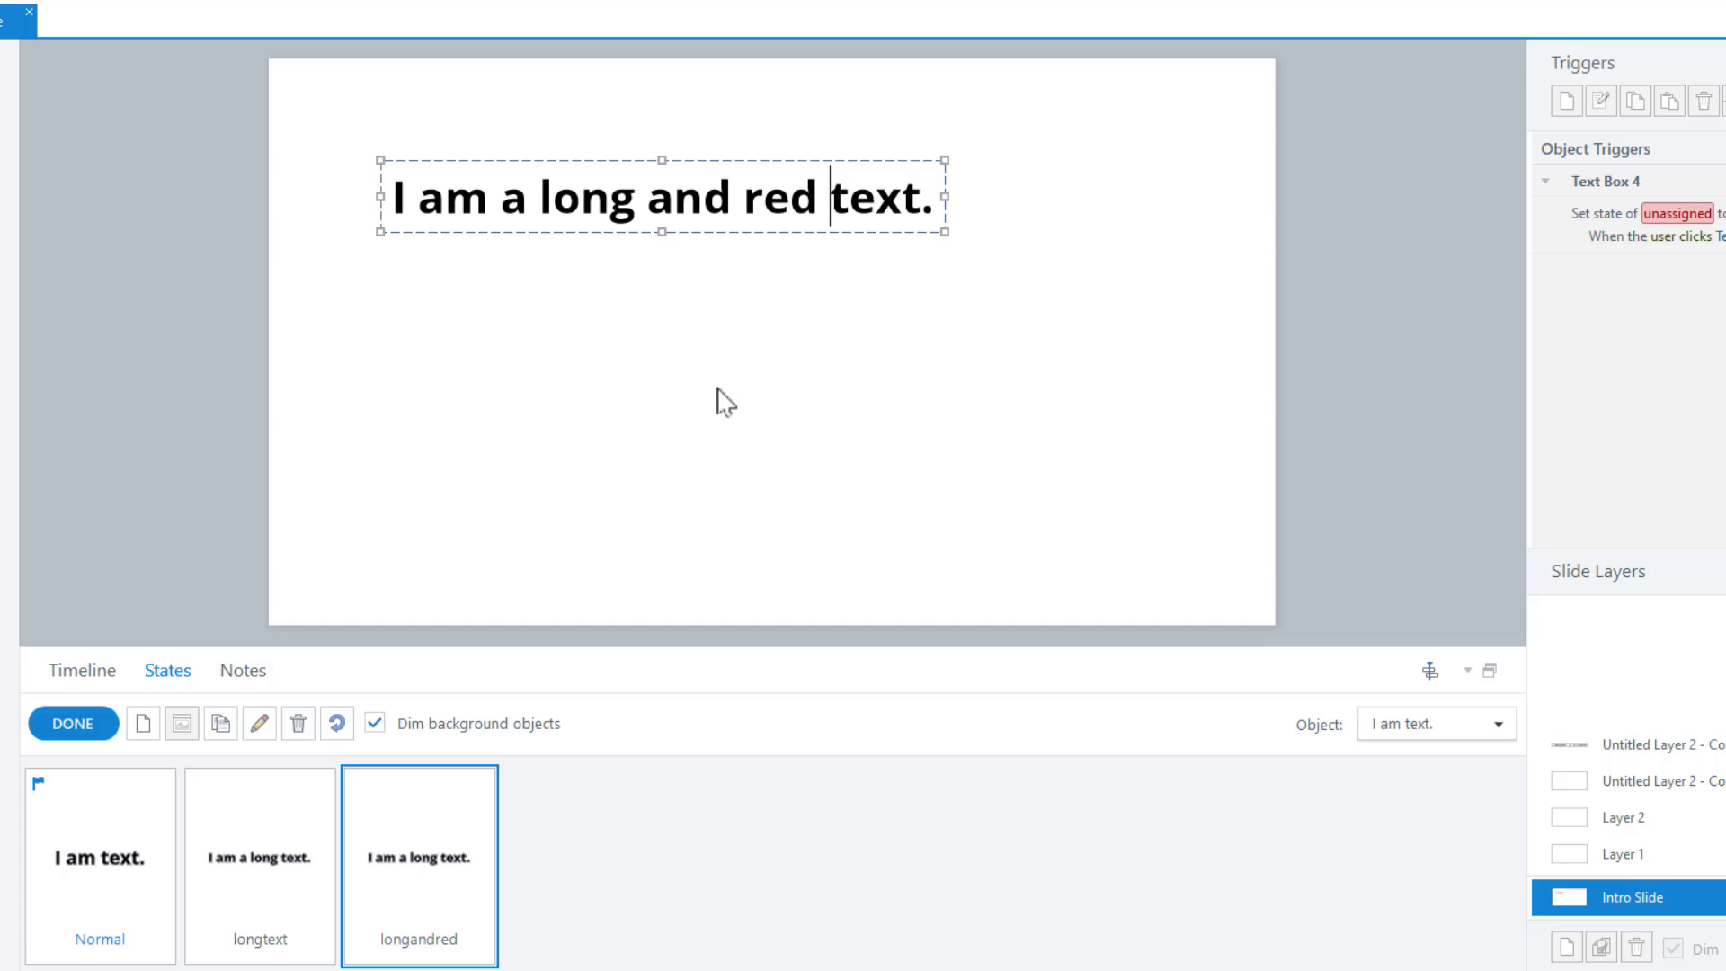
Set the font color of the whole text box to red in the longandred state
click(756, 233)
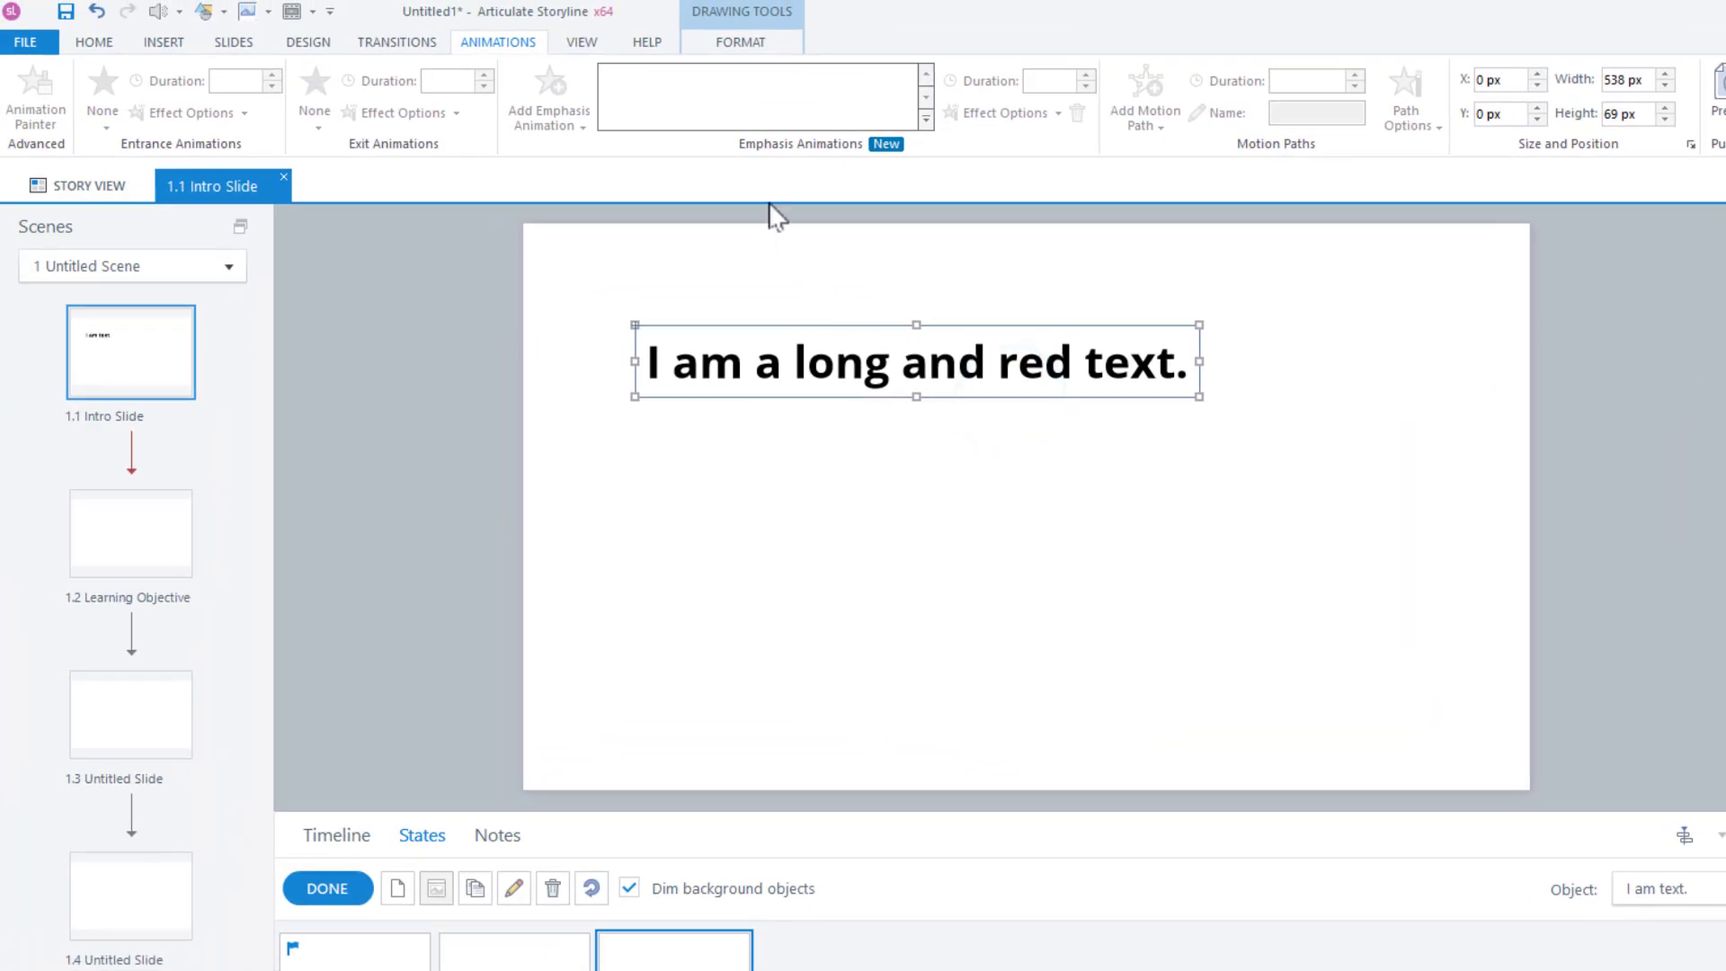
click(737, 42)
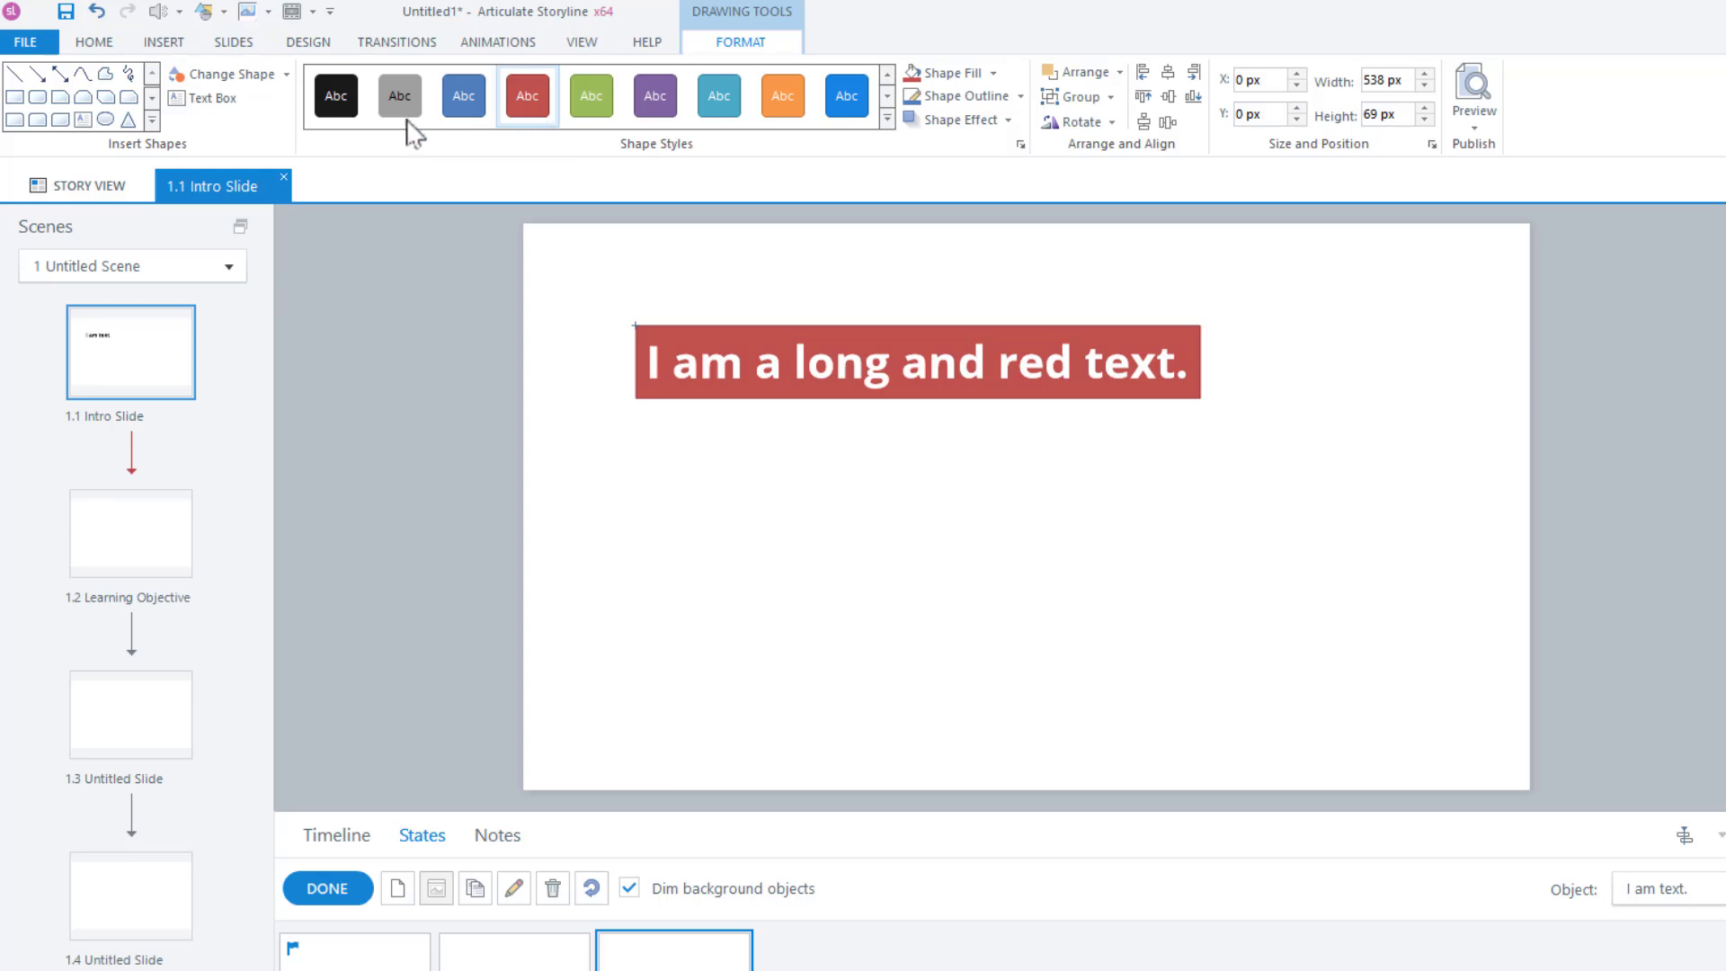
click(93, 42)
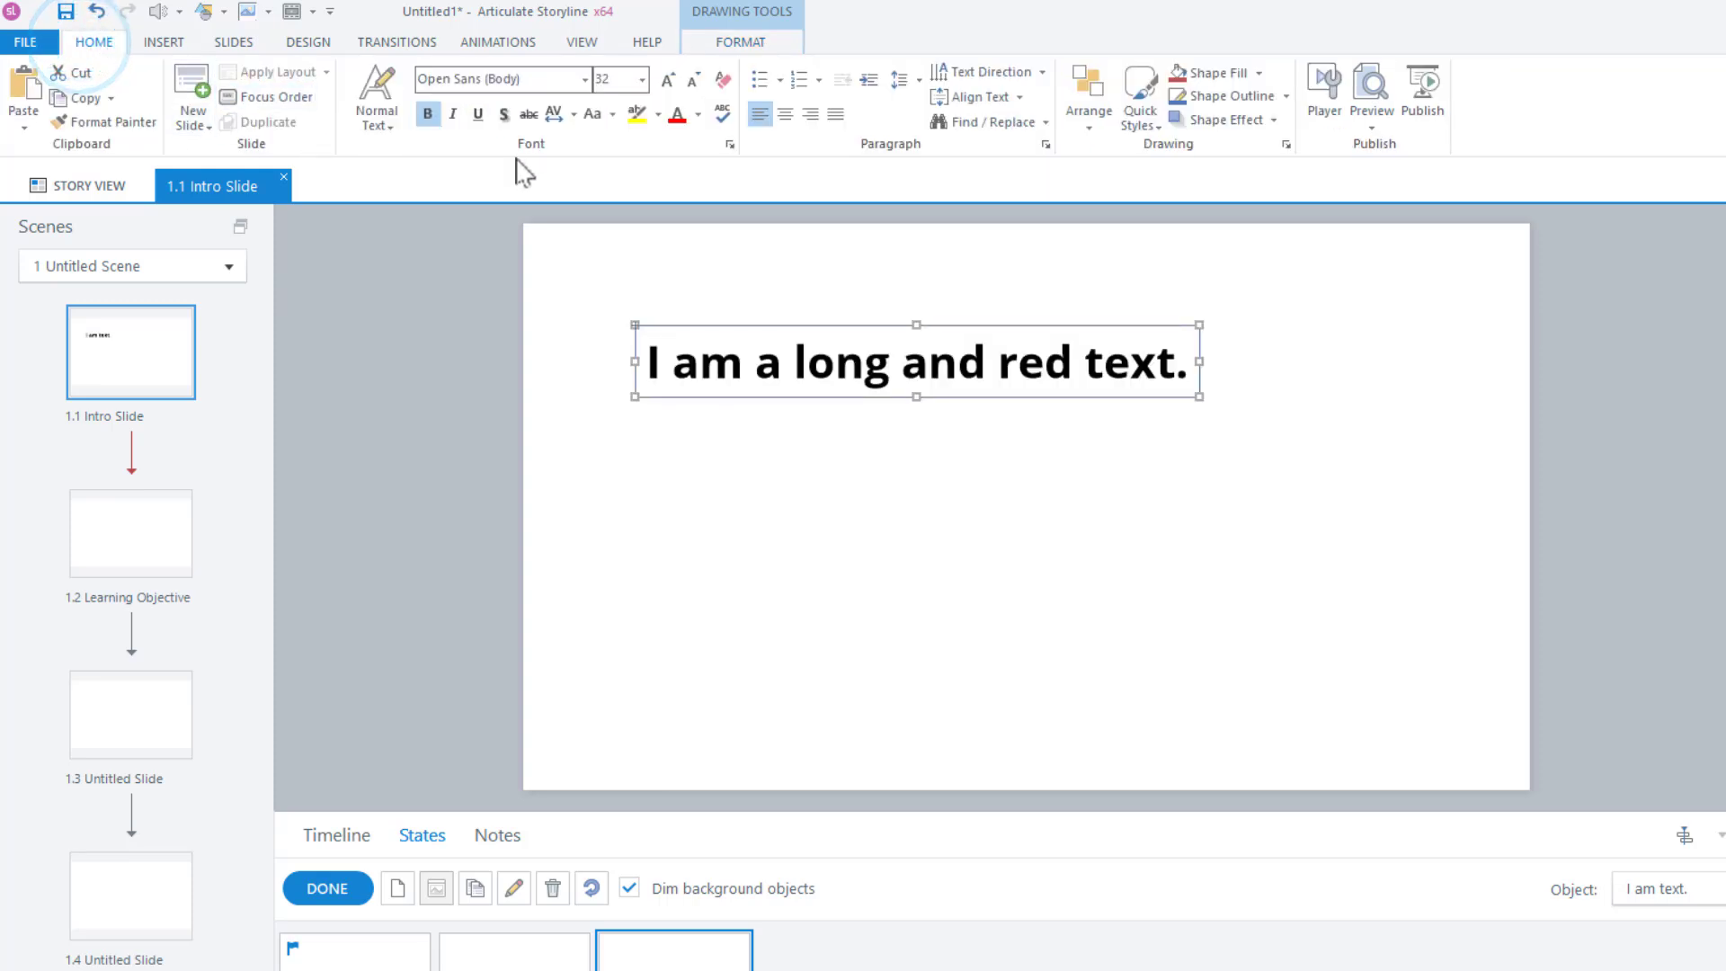
click(678, 117)
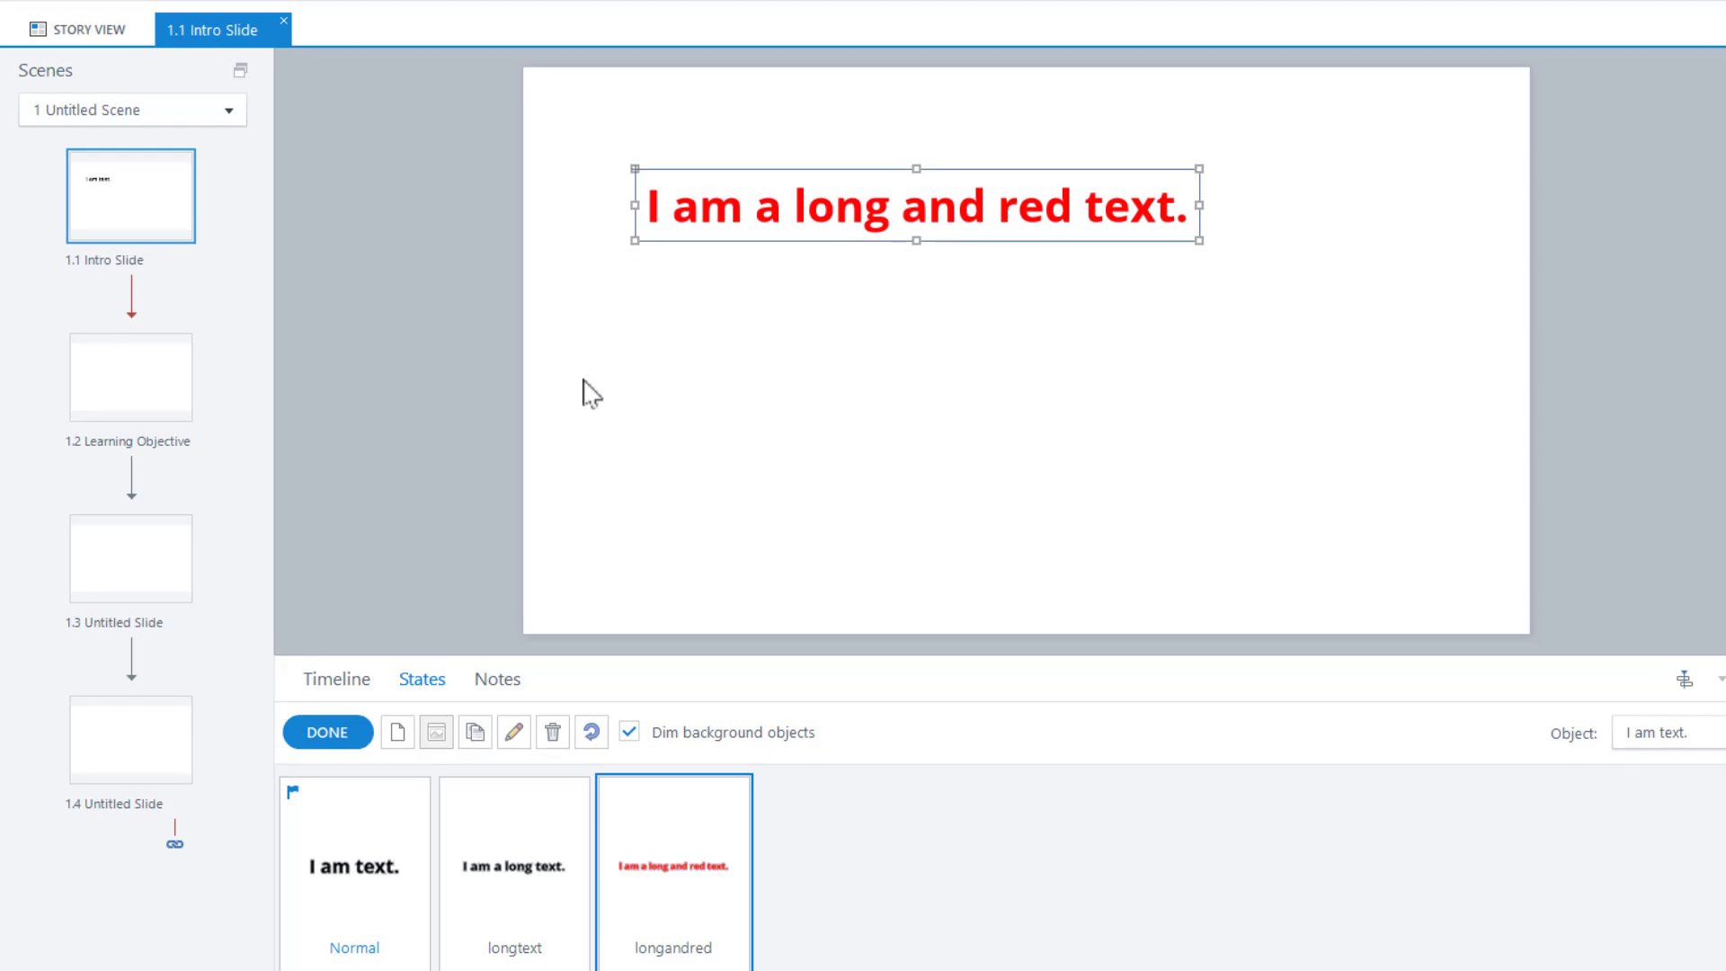
Finish editing the states and start a new trigger that changes the state of Text Box 4 to longtext
click(325, 732)
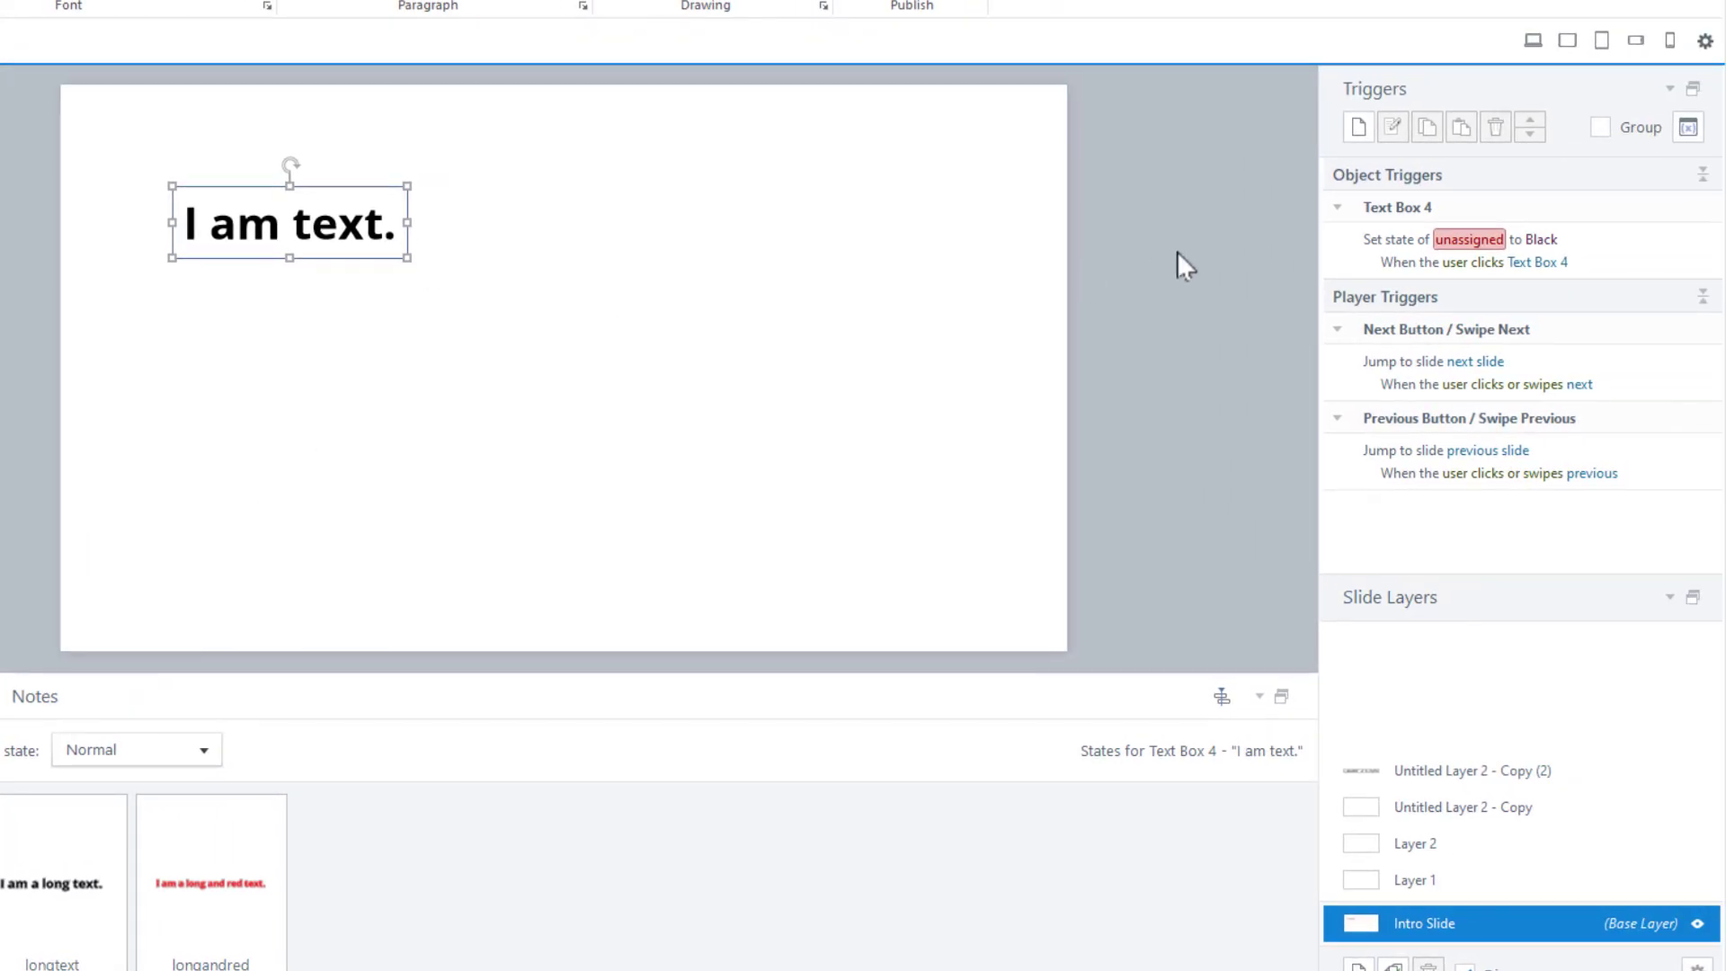
click(1357, 127)
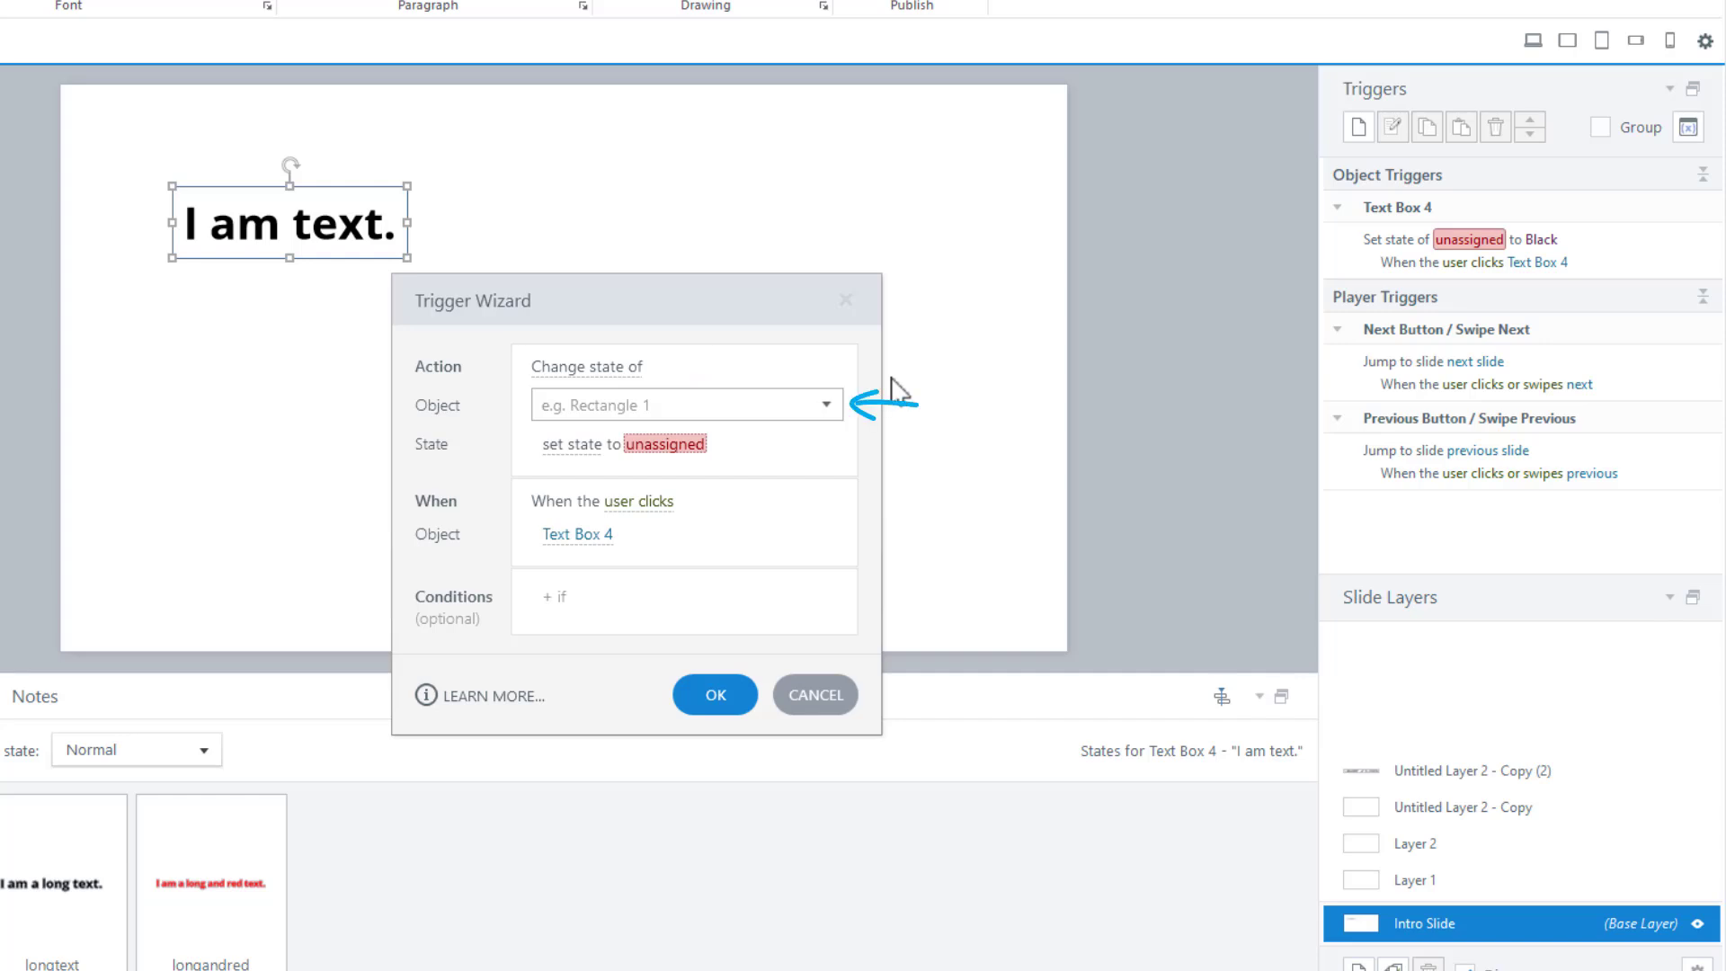
click(826, 404)
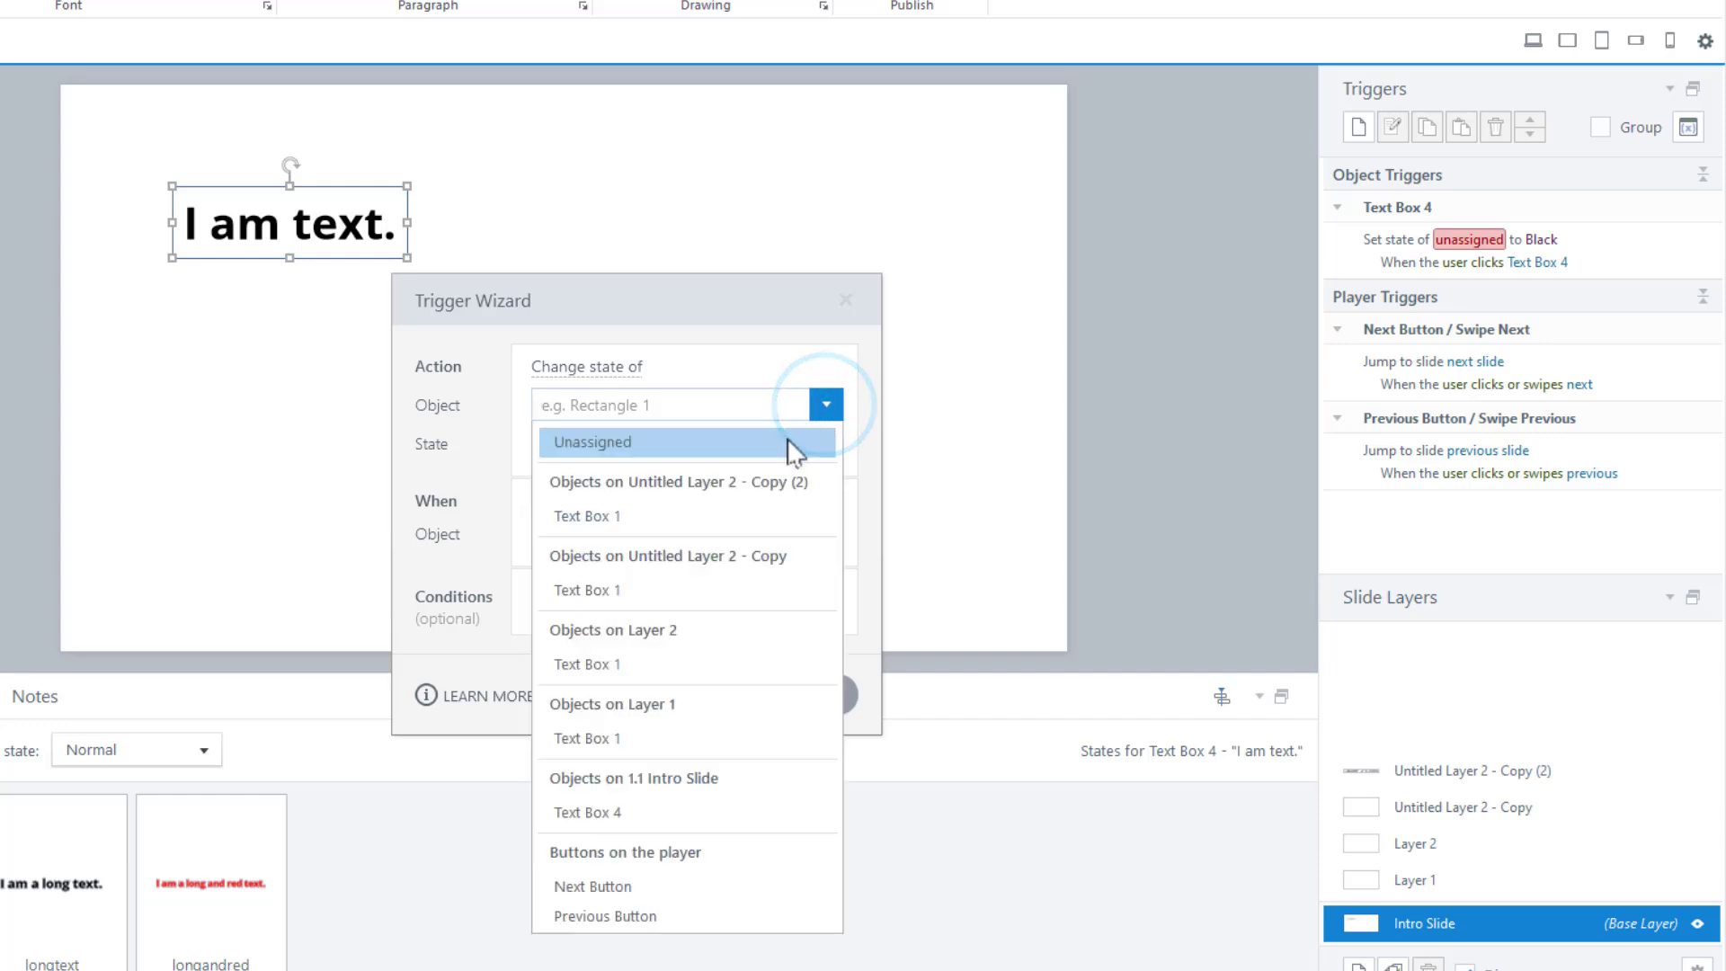
click(665, 820)
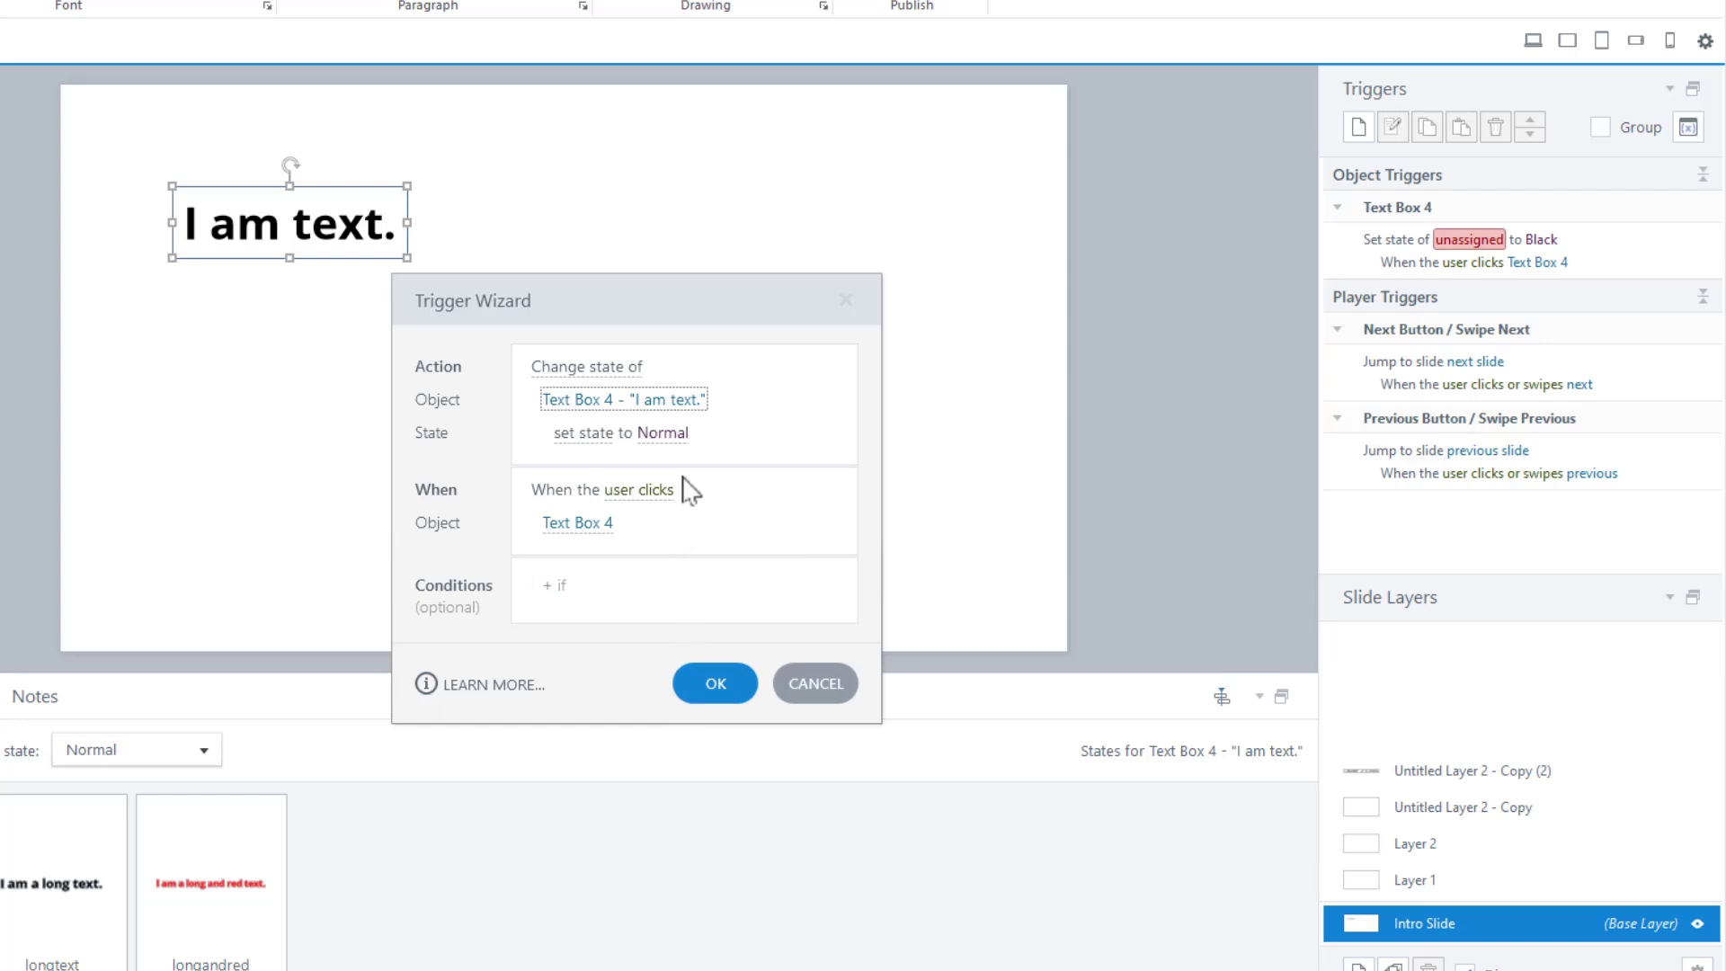
click(681, 433)
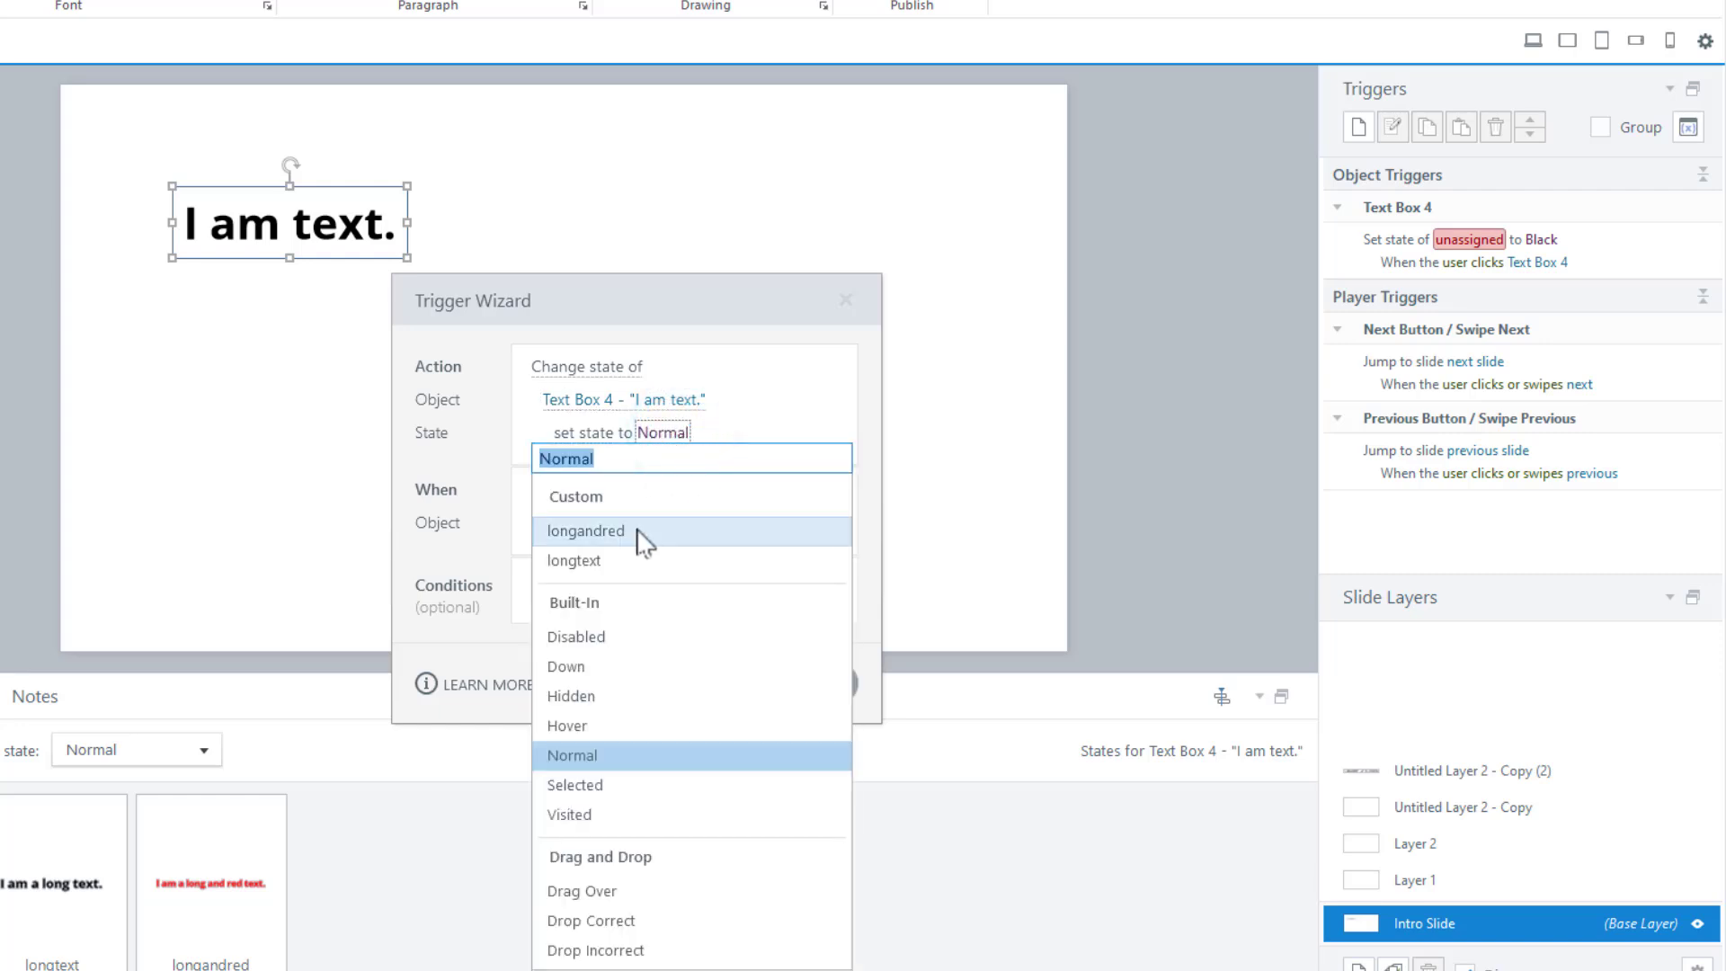
click(629, 560)
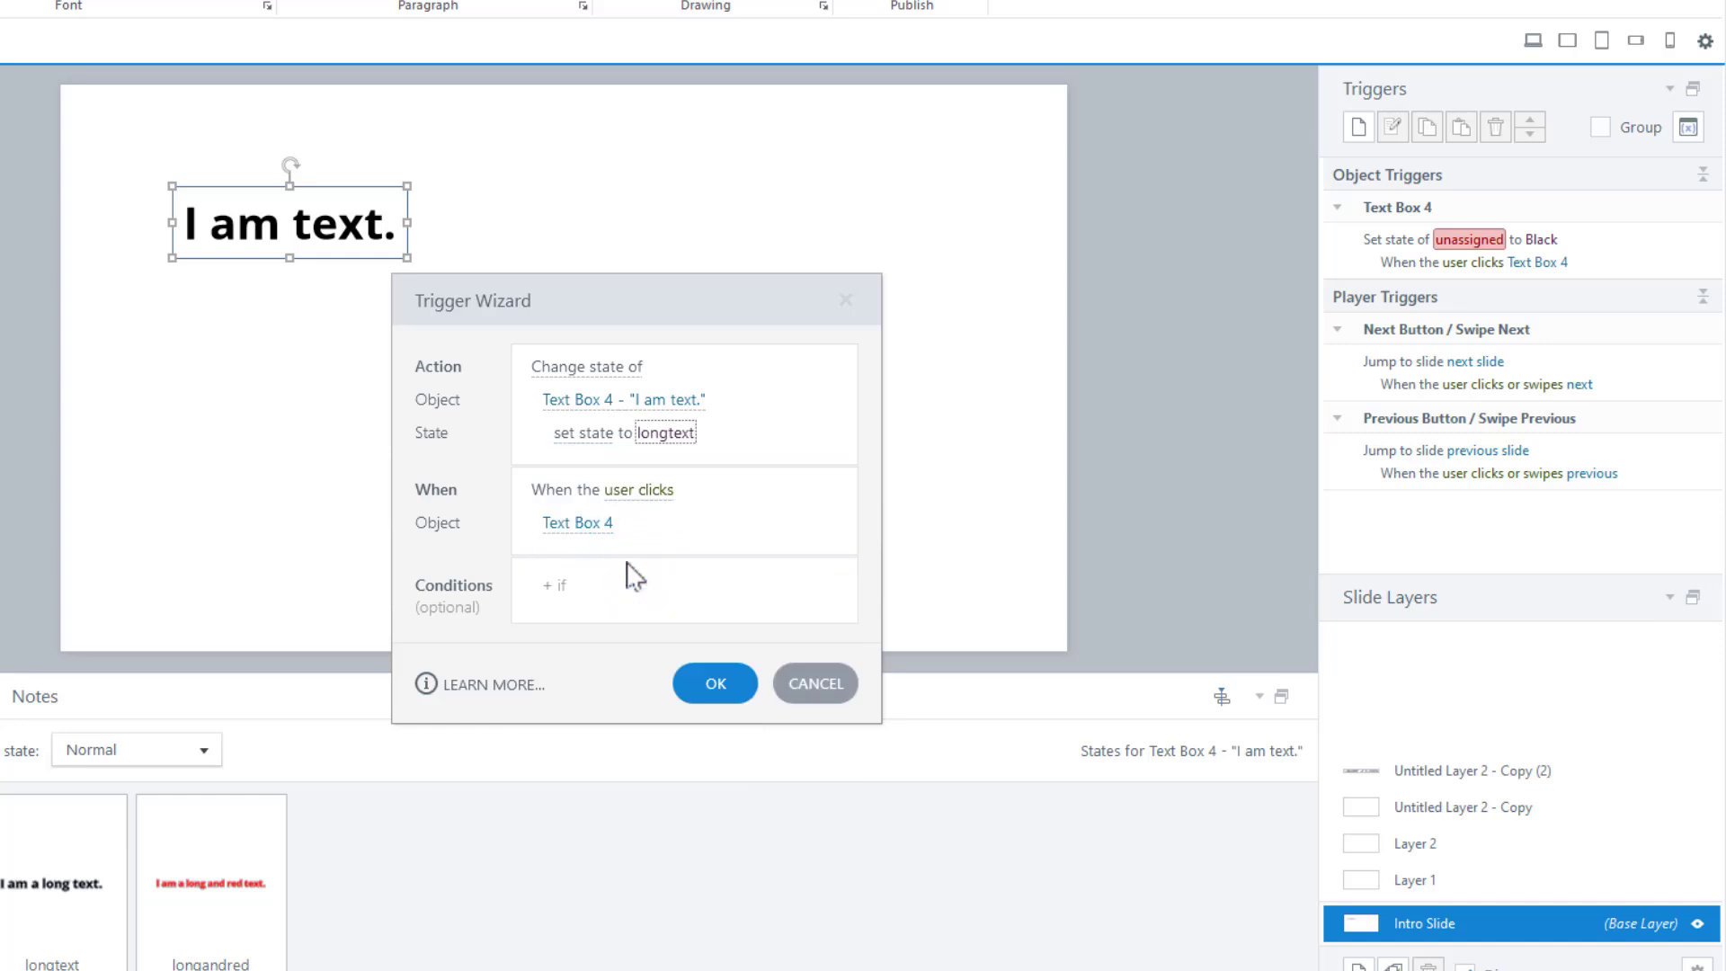
Make the longtext trigger fire when the mouse hovers over Text Box 4, keeping the previous-state restore option, and save it
click(649, 491)
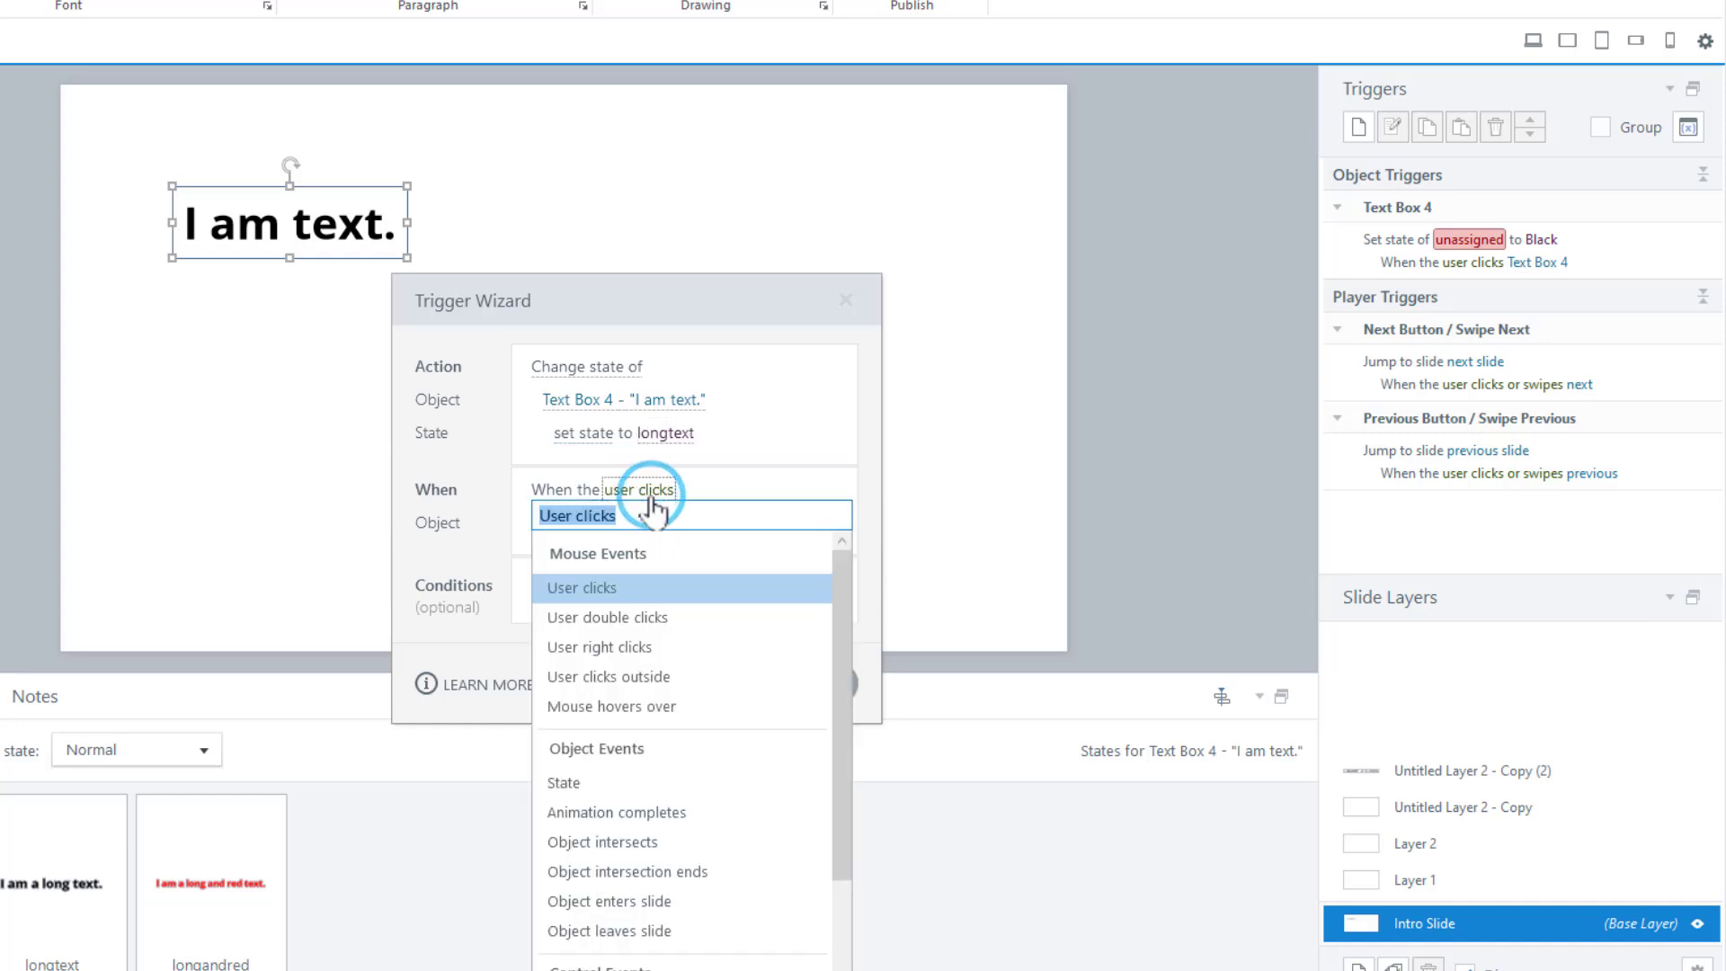
click(645, 708)
click(593, 524)
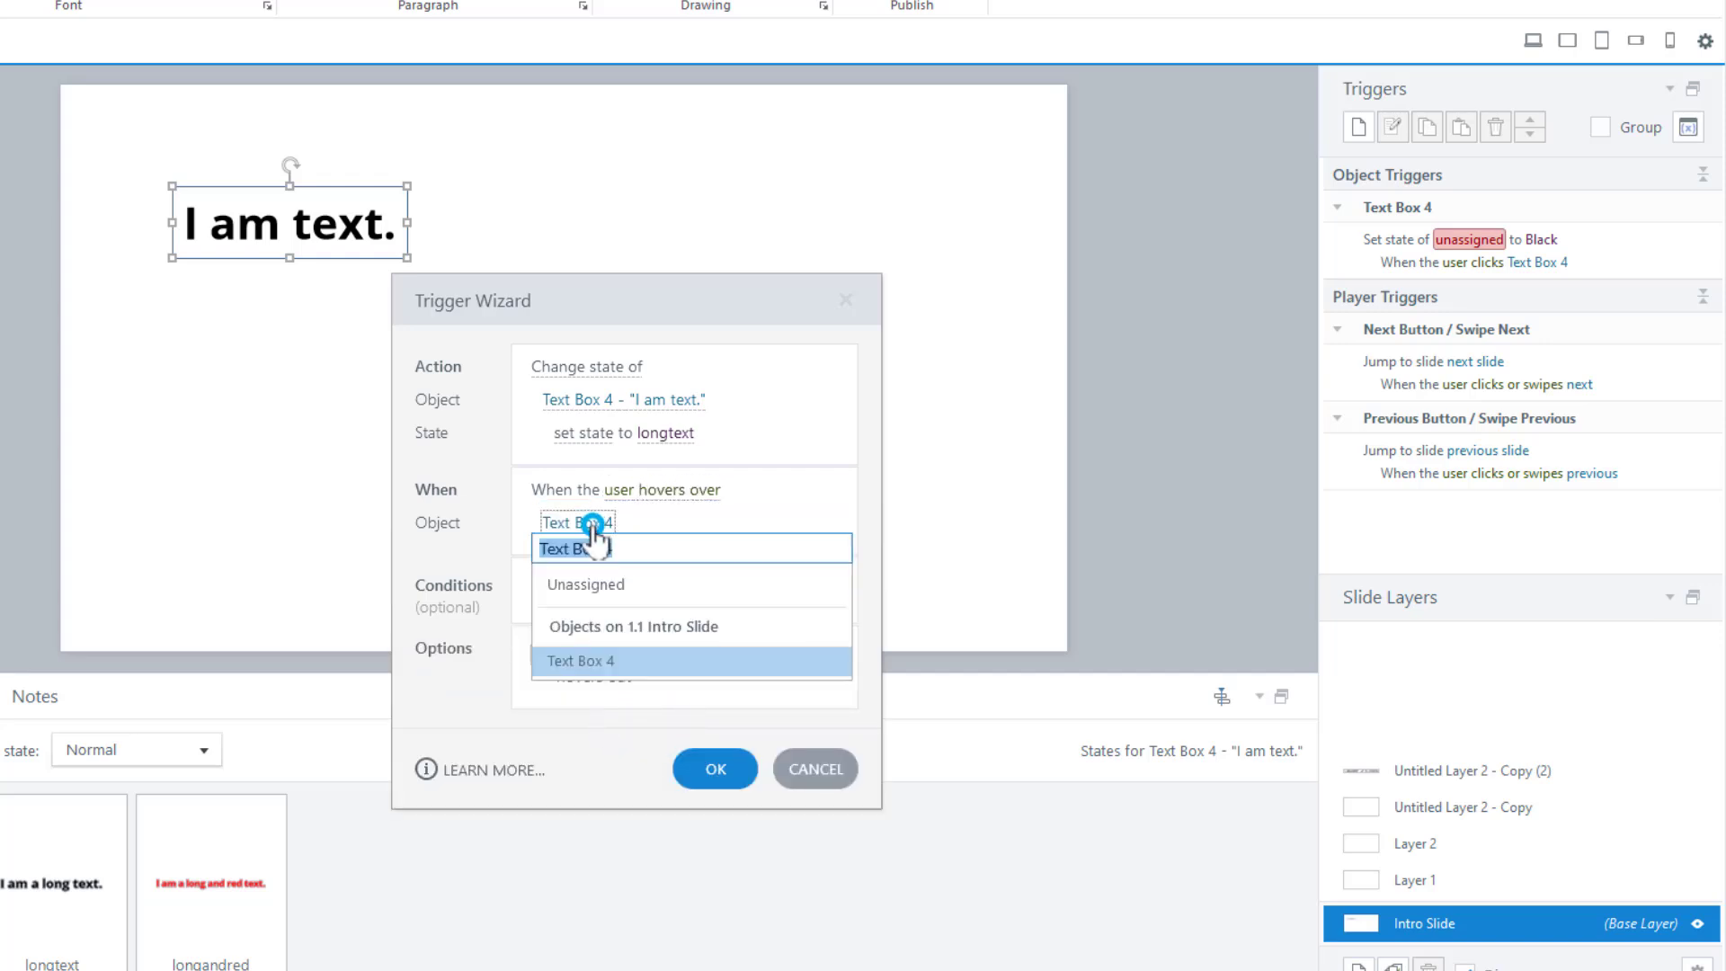
click(593, 662)
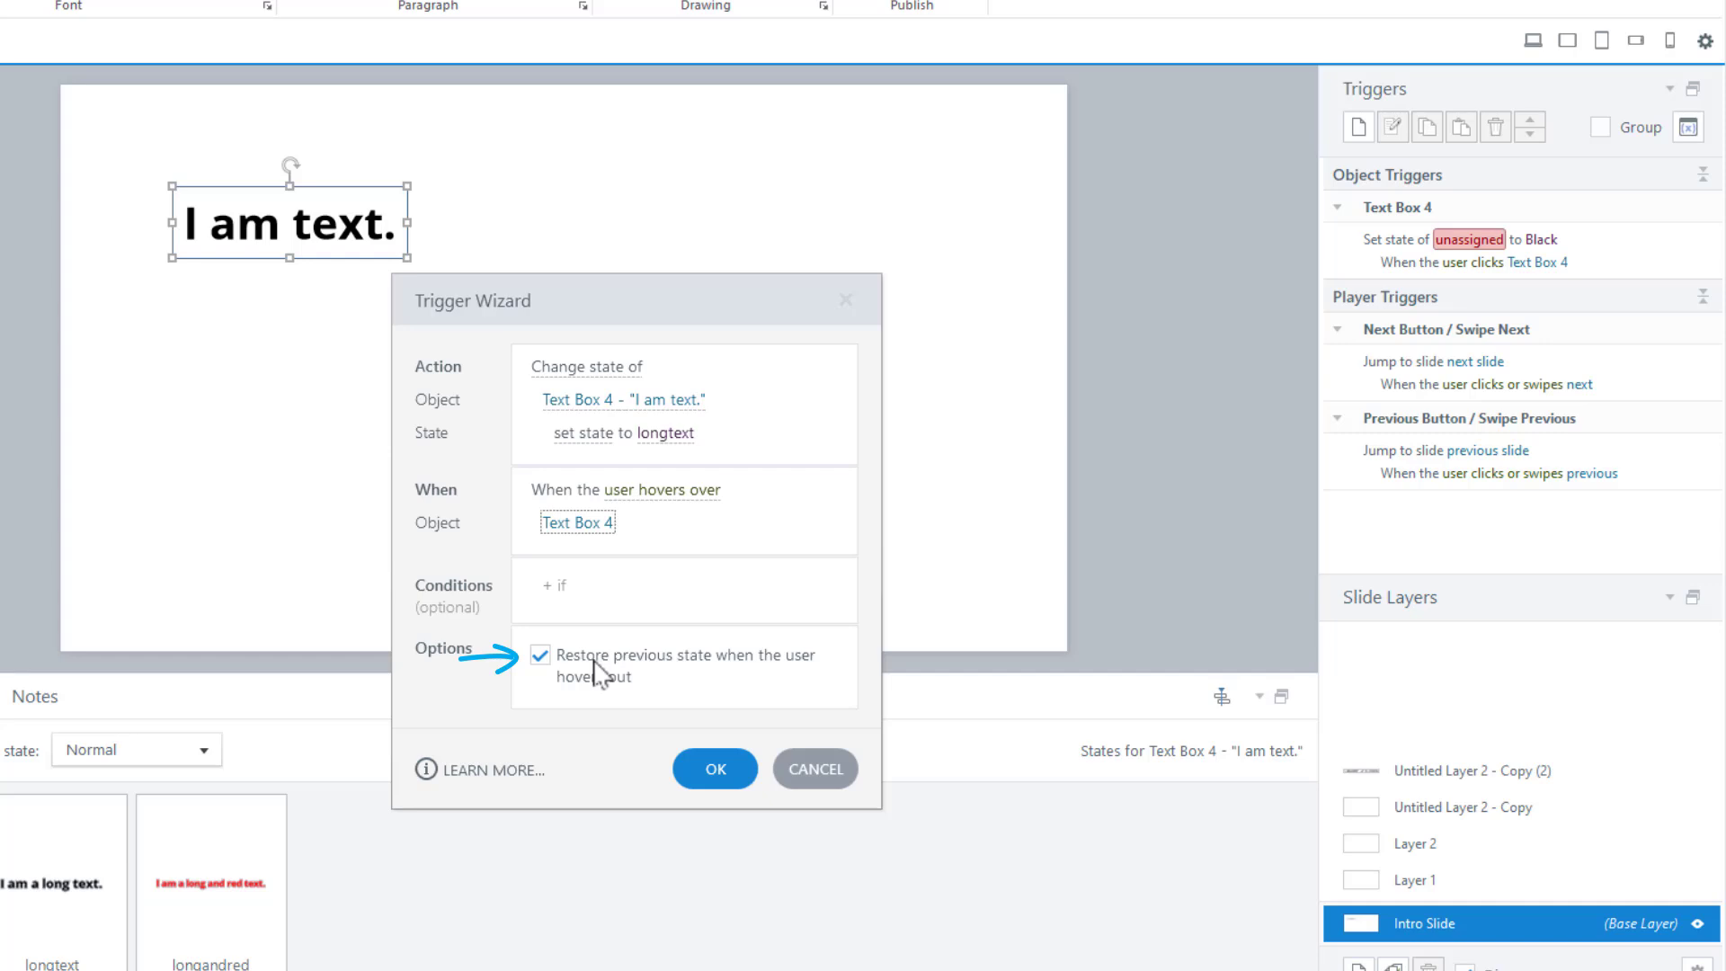
click(704, 769)
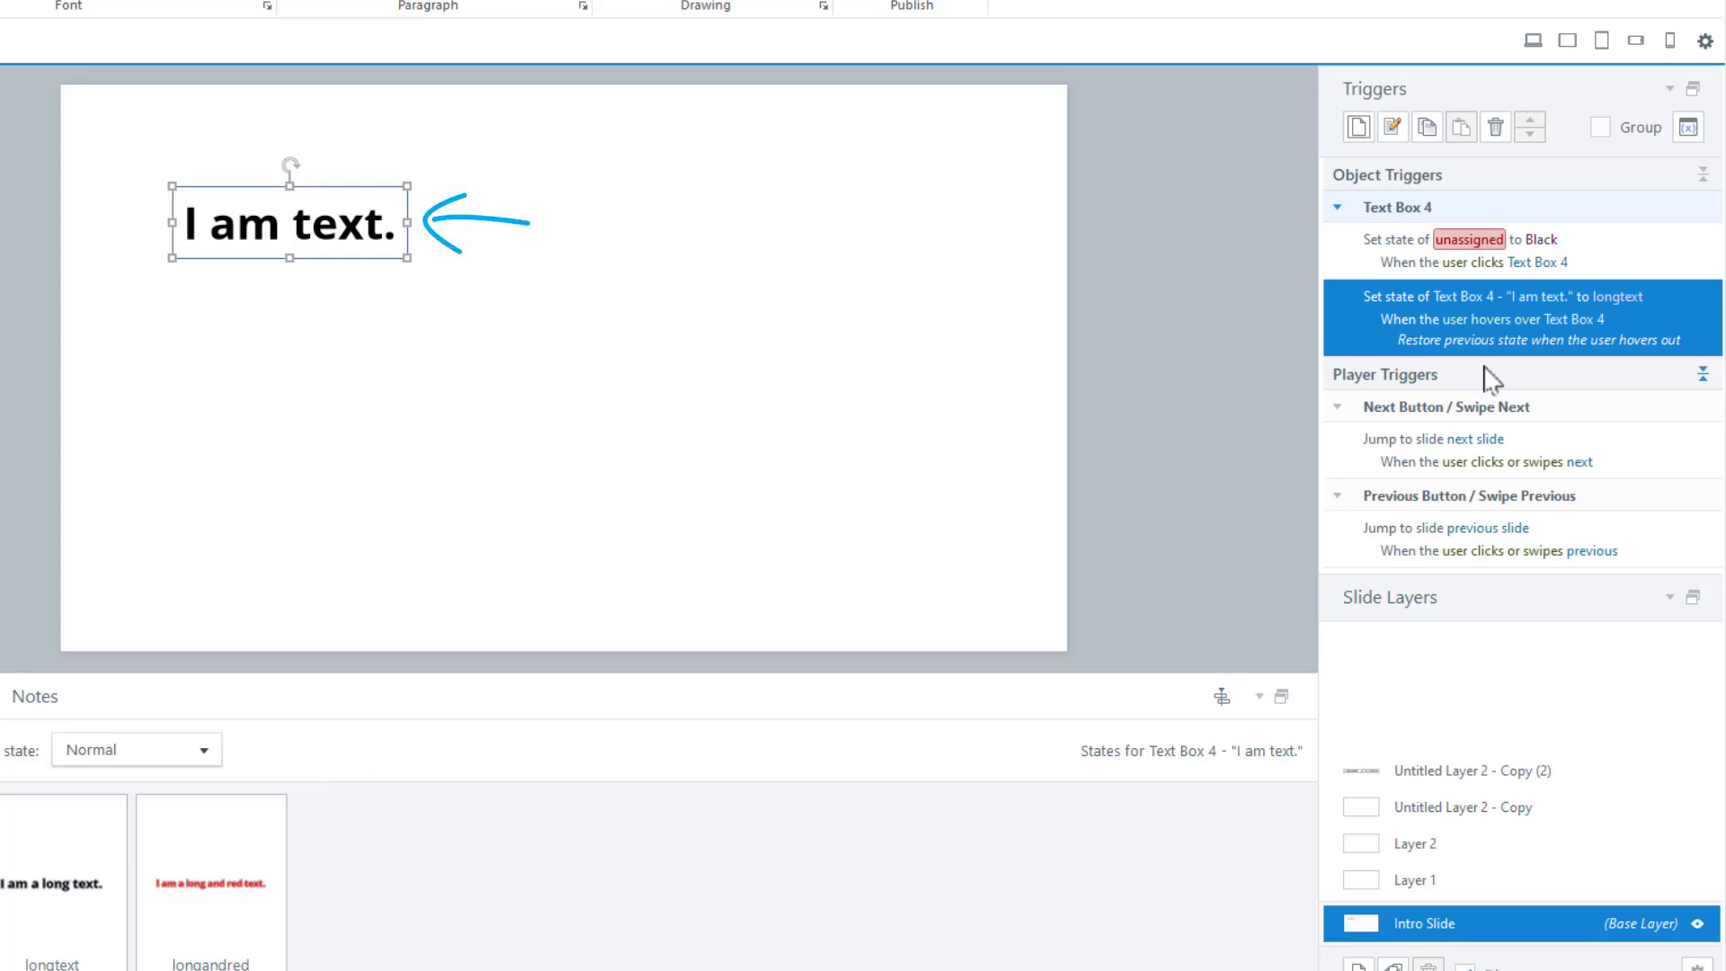
Edit the trigger with the unassigned object to set Text Box 4 to longandred when the user clicks Text Box 4
double_click(1575, 252)
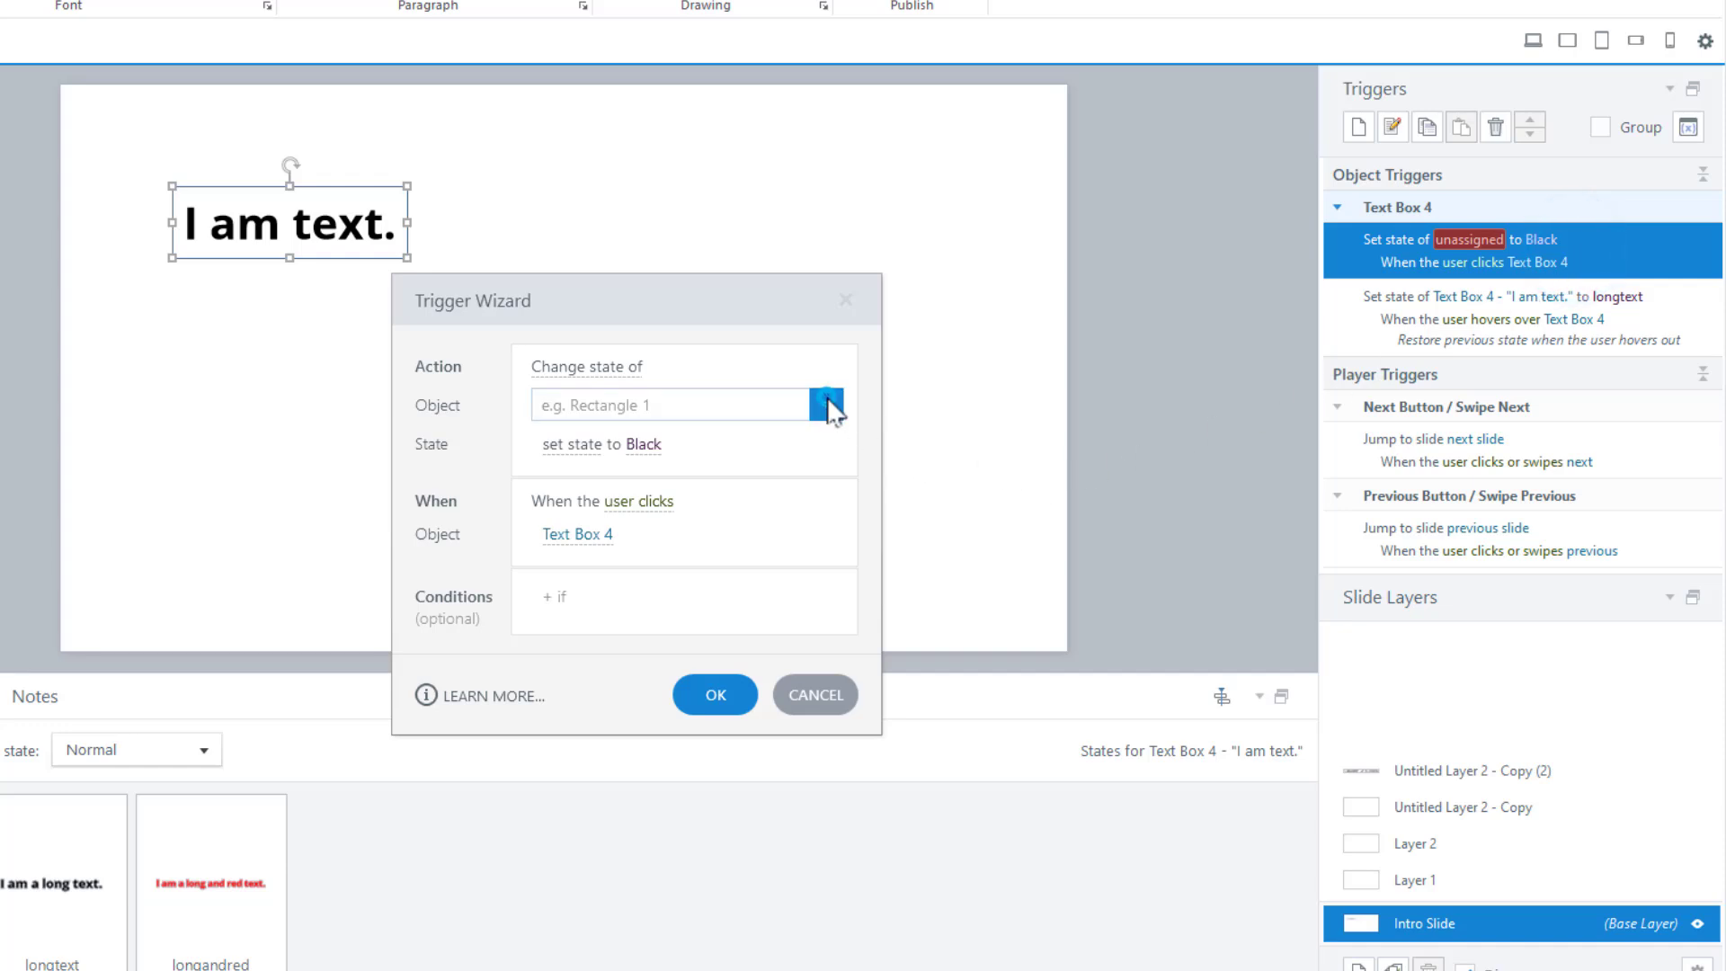
click(827, 405)
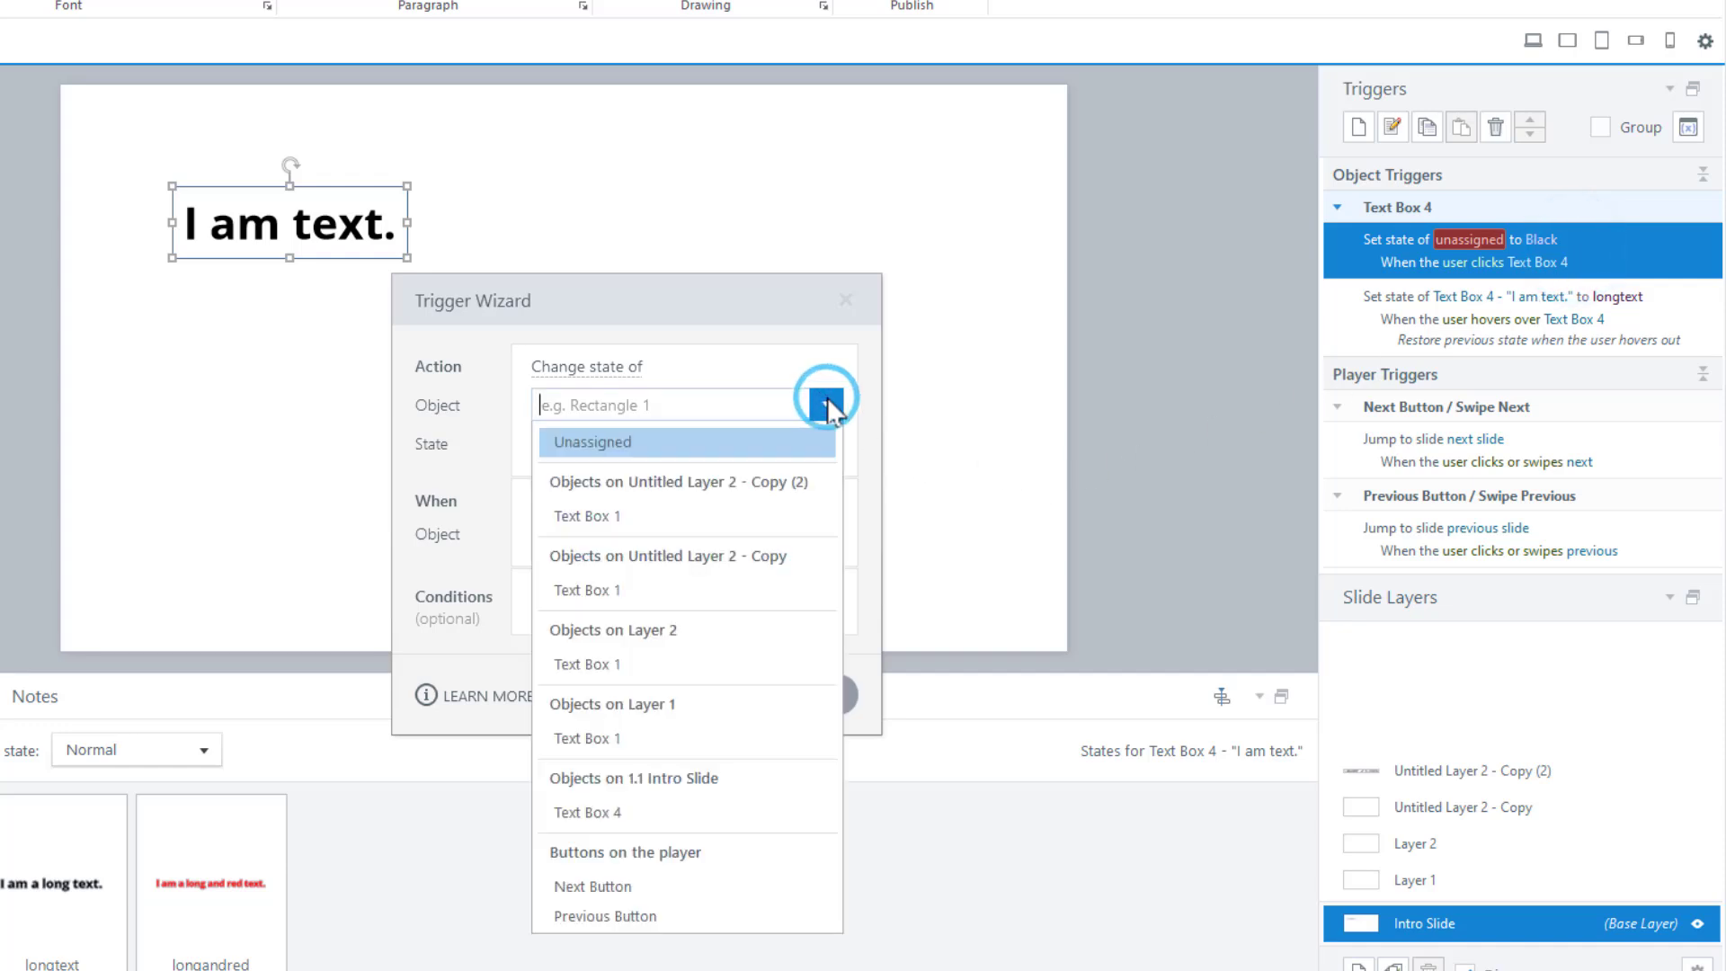
click(653, 812)
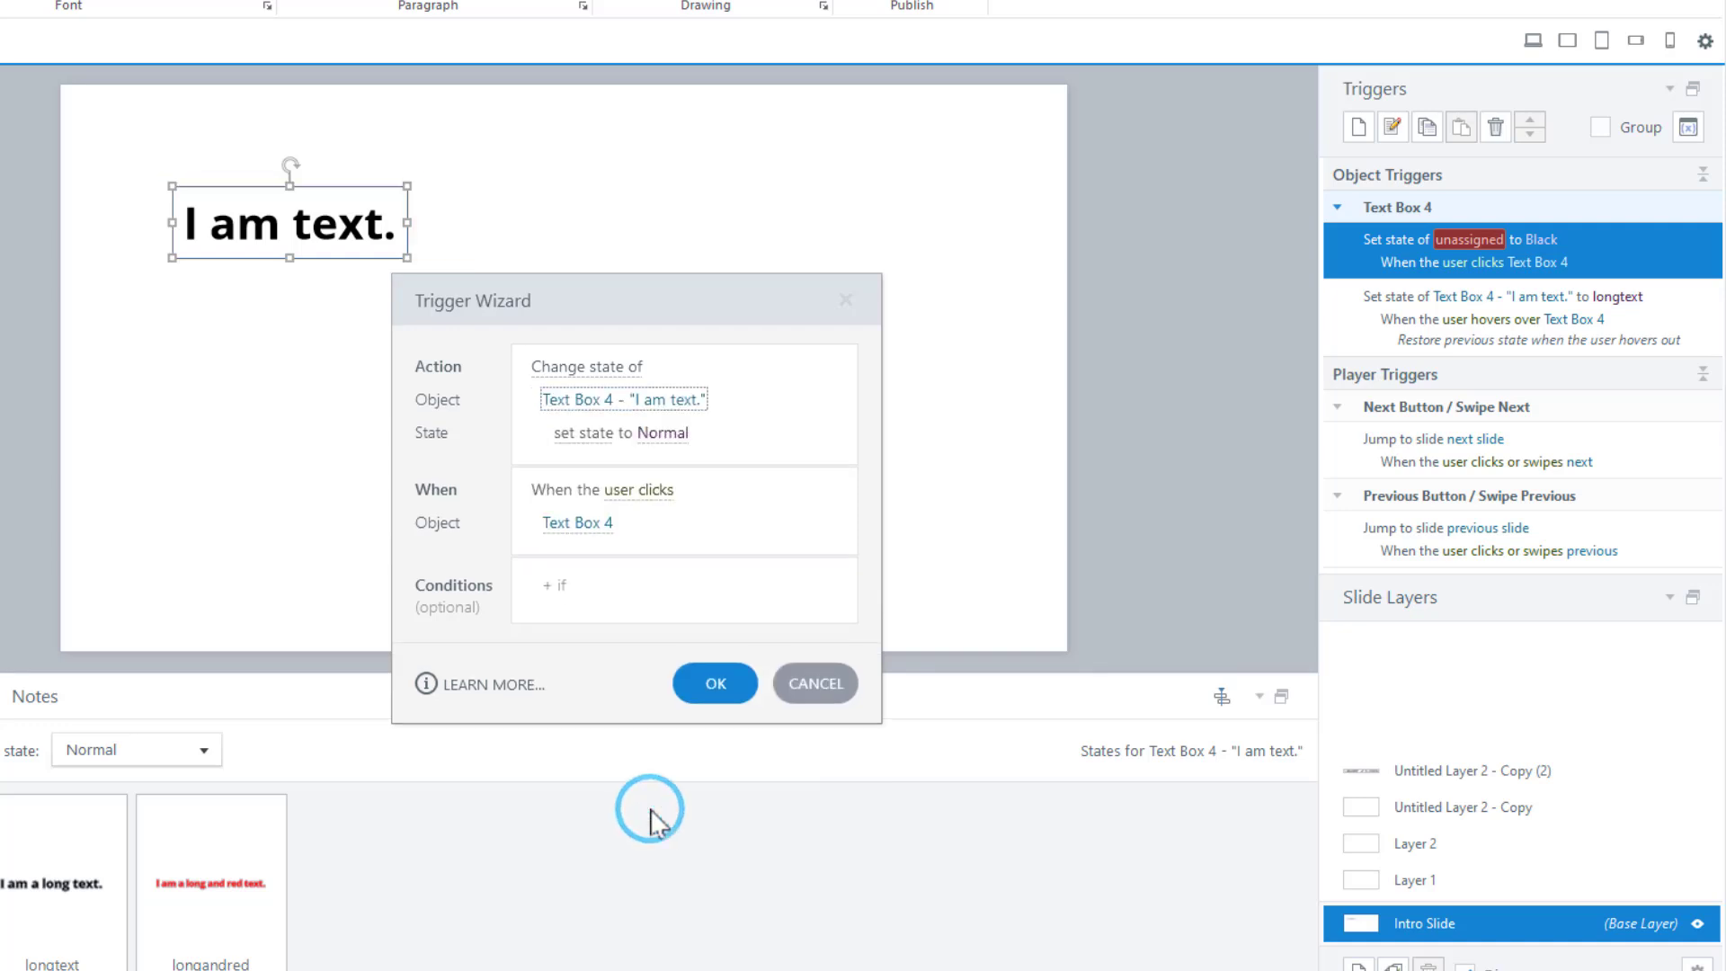
click(676, 433)
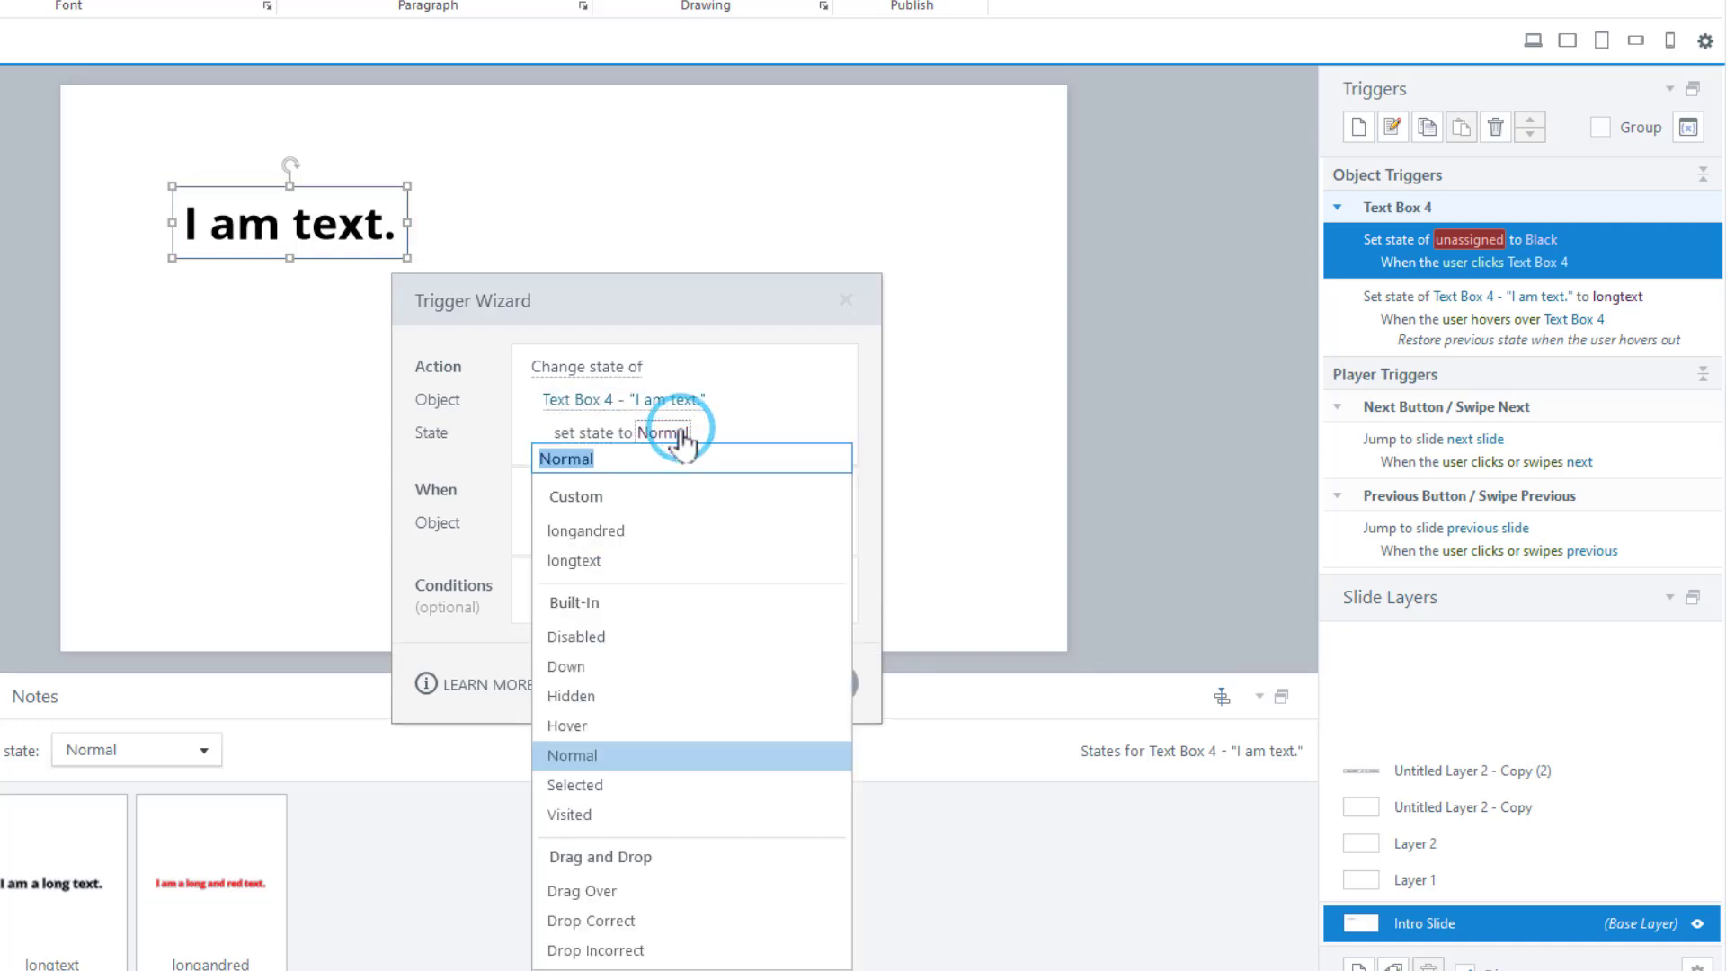
click(661, 532)
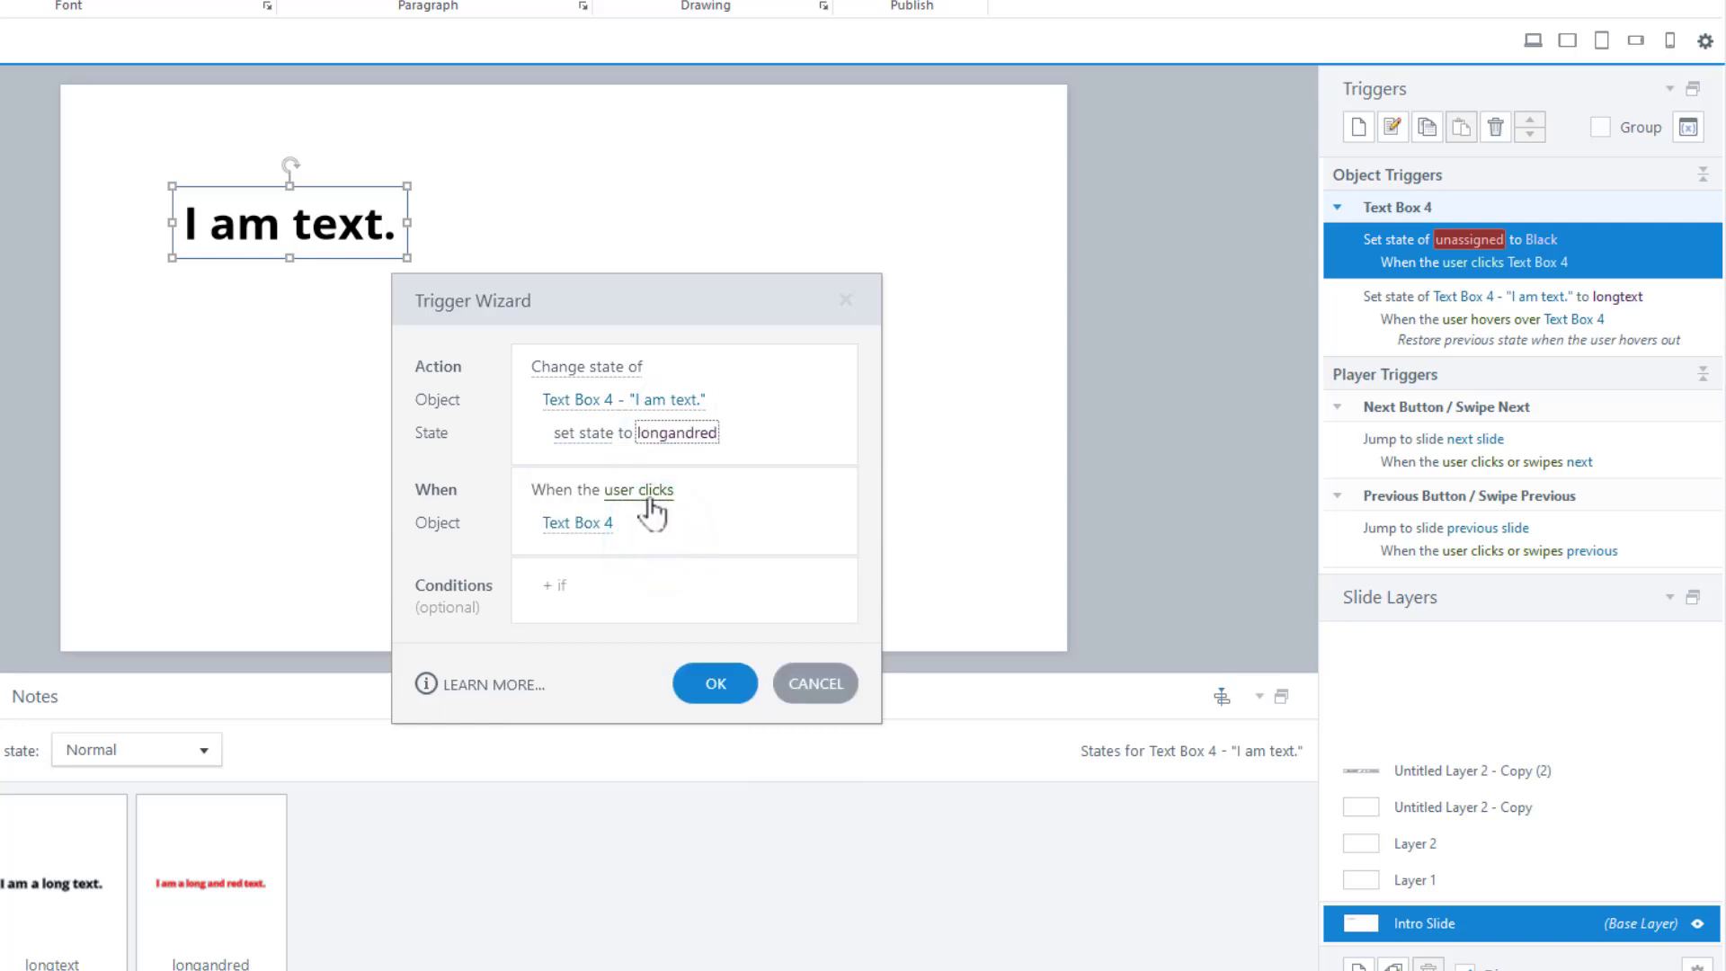
click(649, 501)
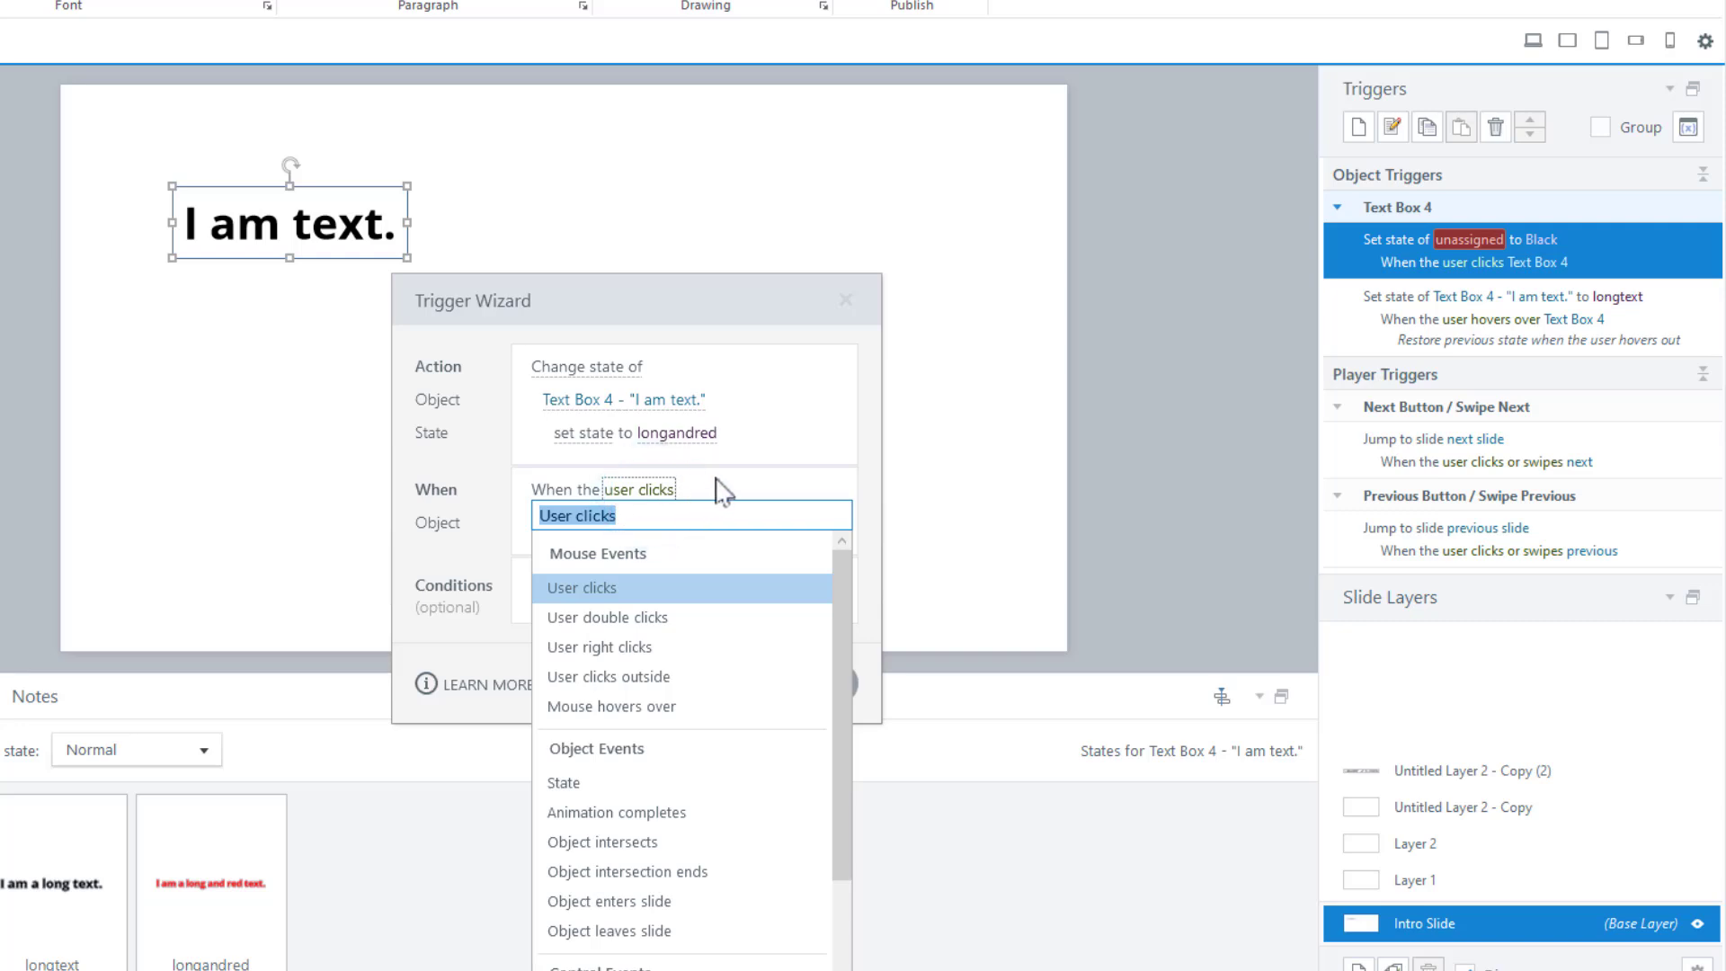
click(715, 478)
click(595, 524)
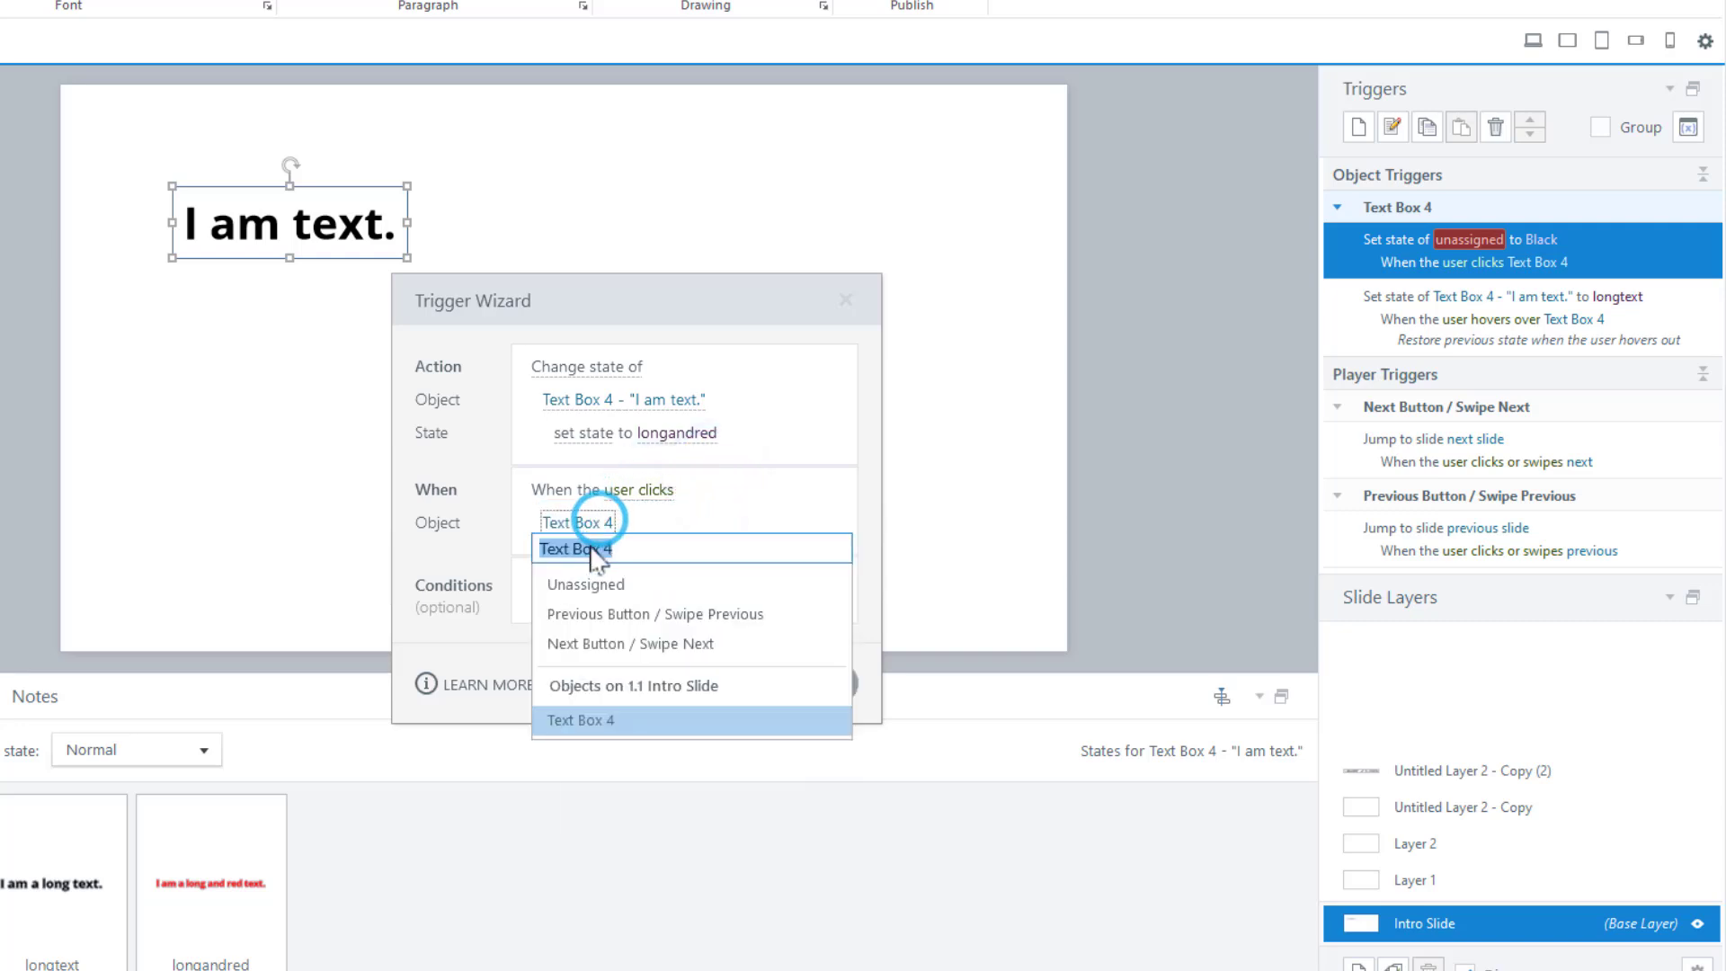
click(579, 720)
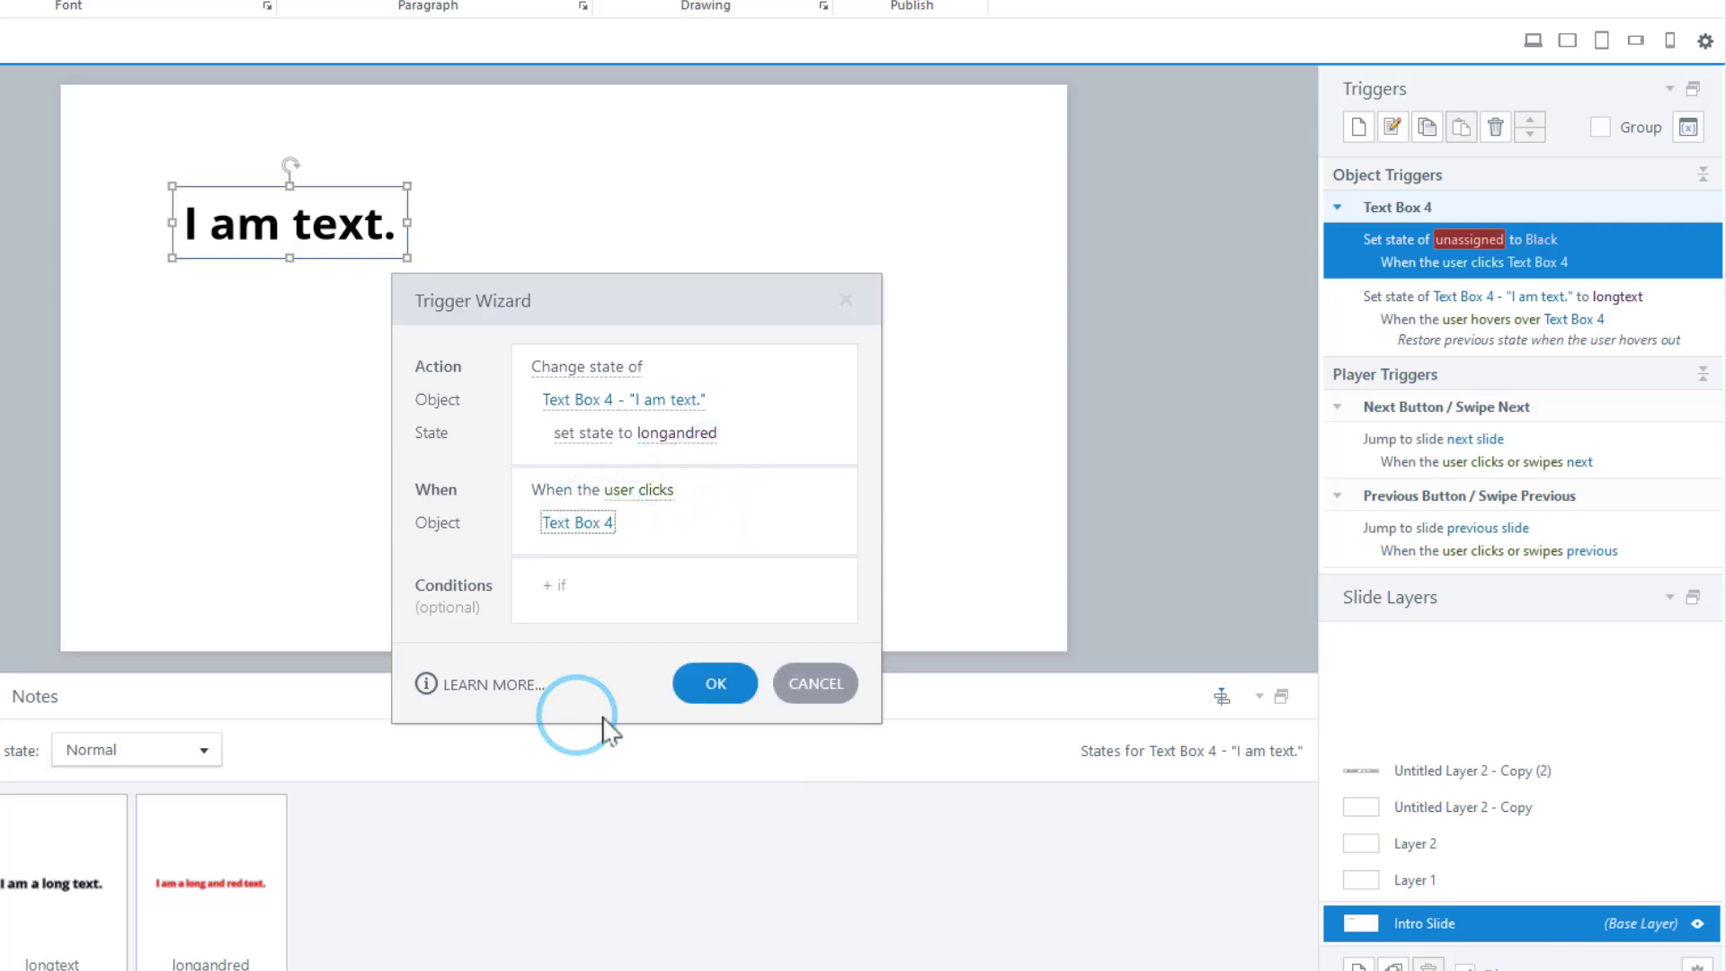
click(737, 692)
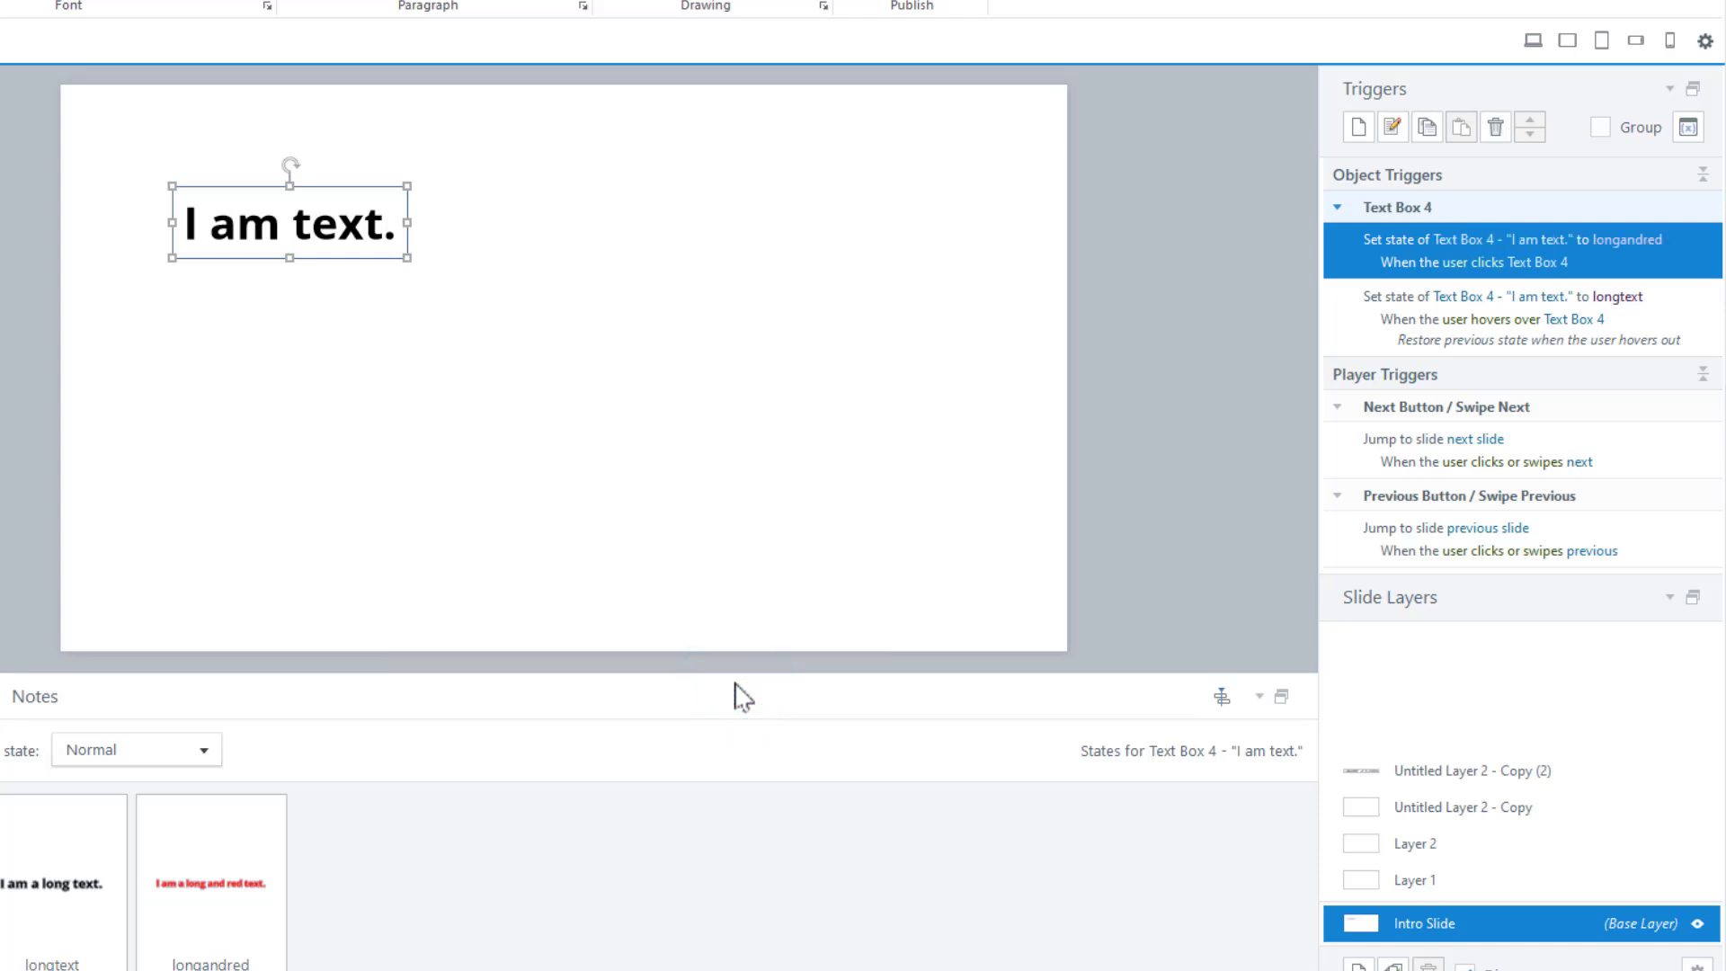
Preview the slide, test the hover and click triggers on the "I am text." heading, and return to editing
click(1535, 41)
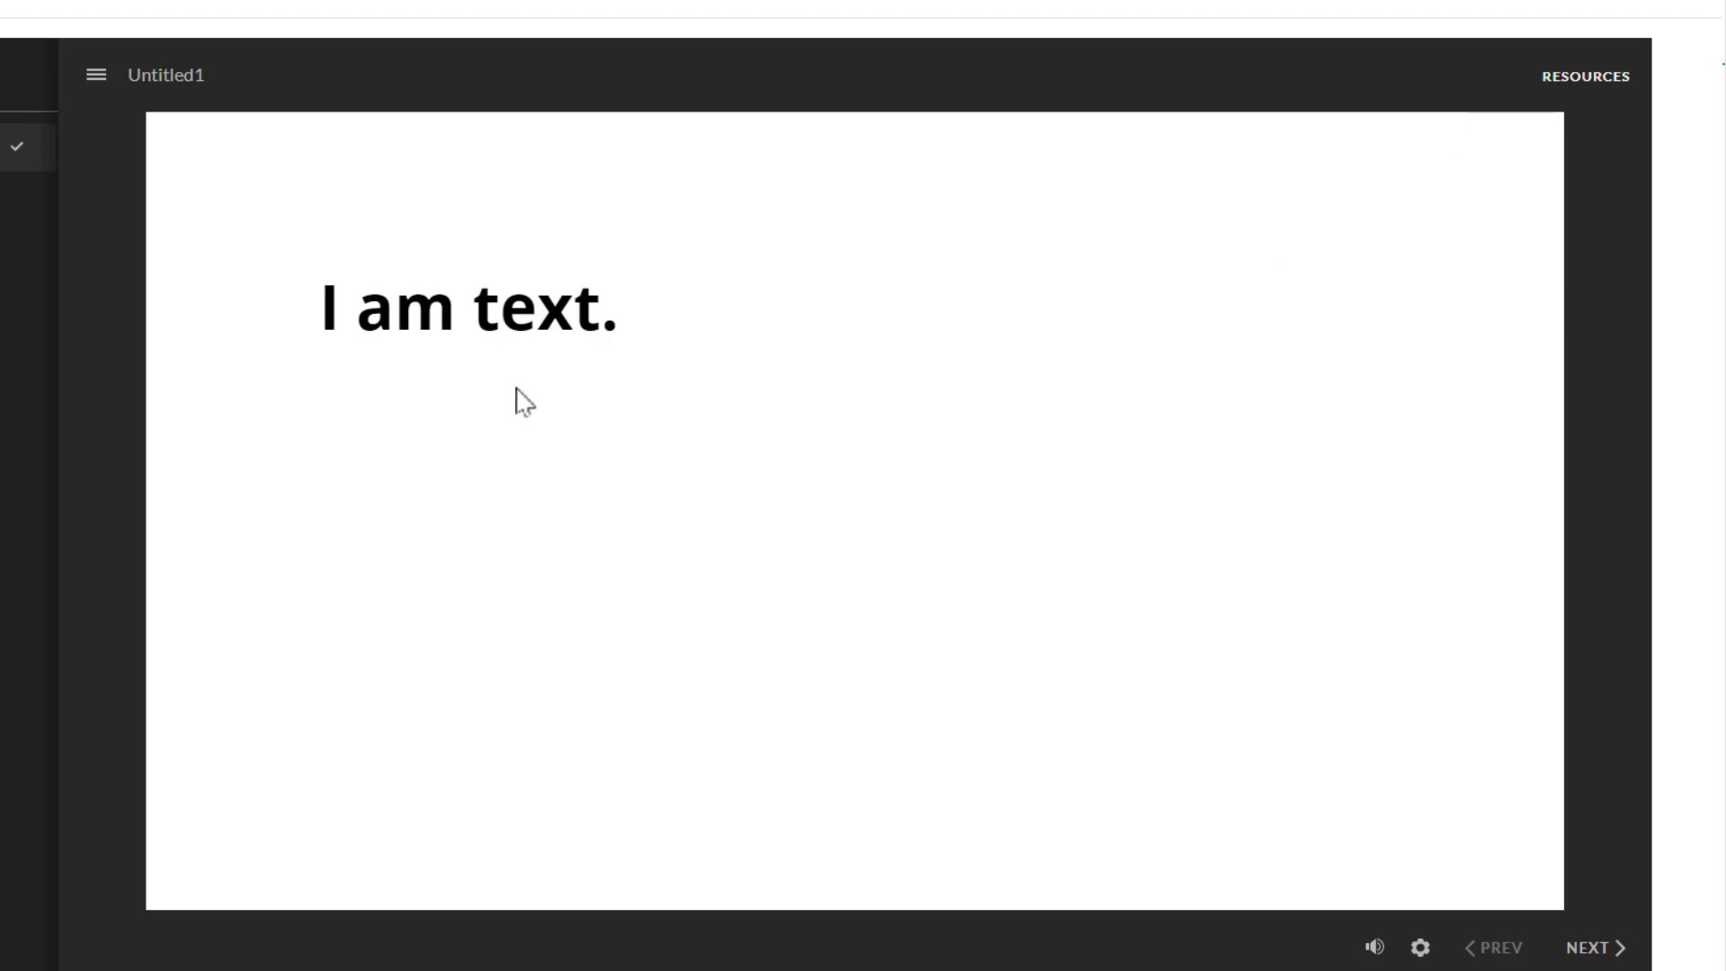
mouse_move(486, 354)
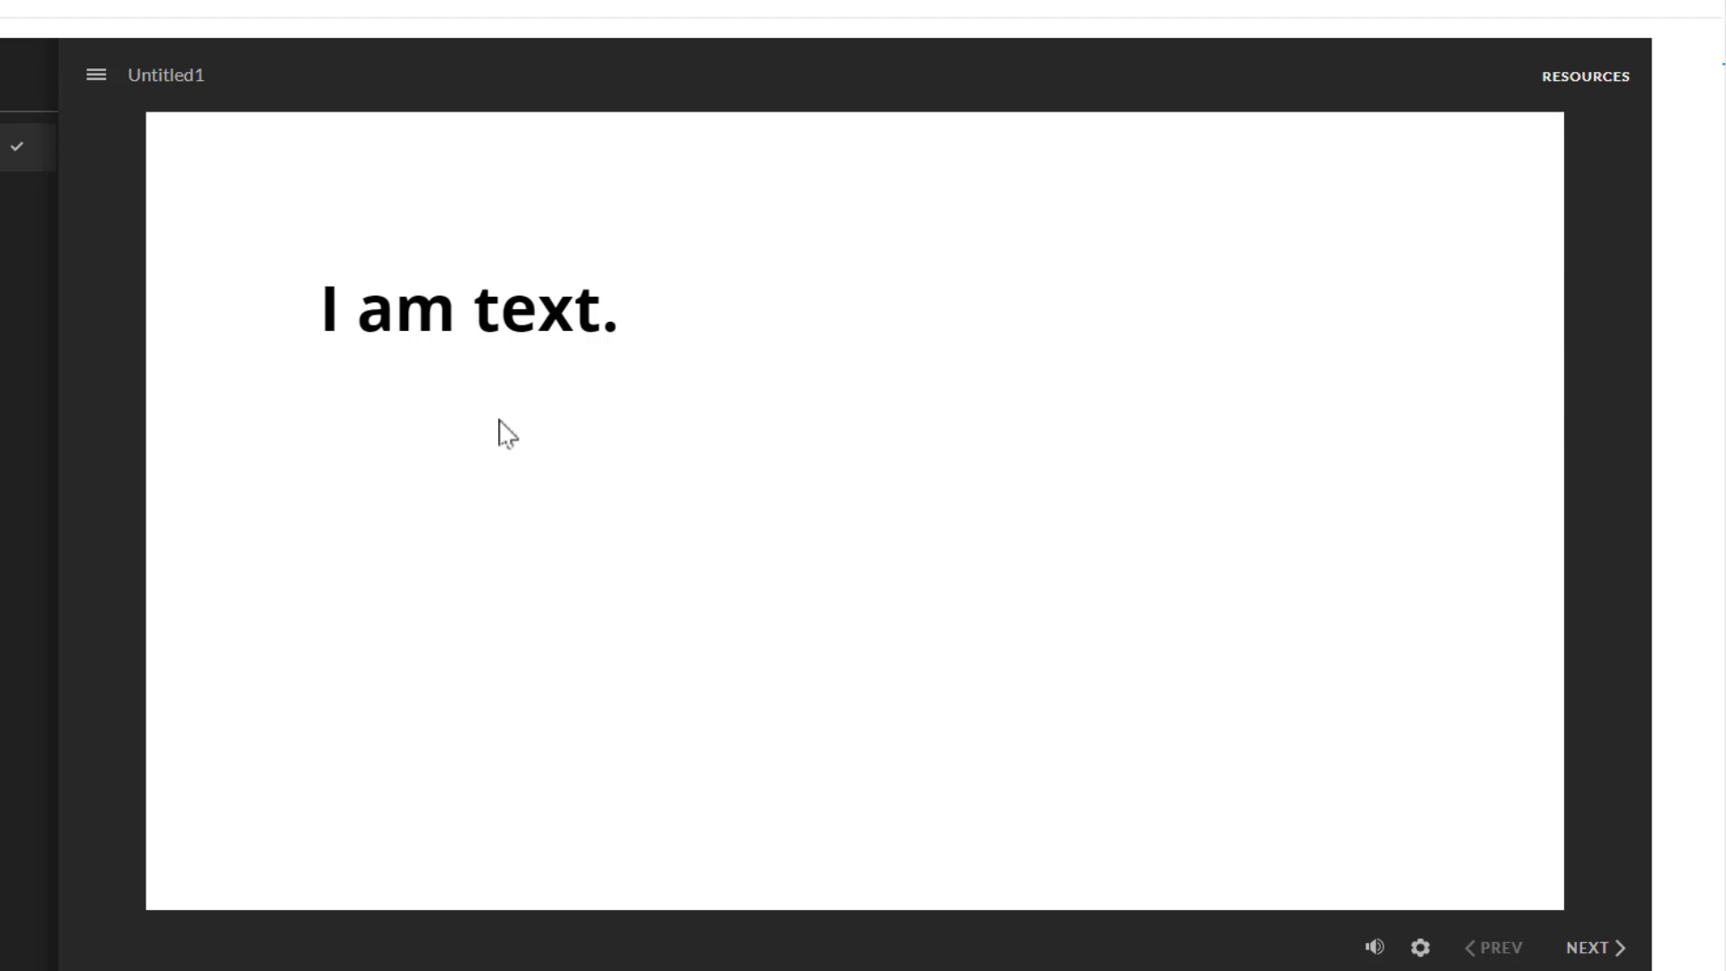
click(501, 349)
click(519, 338)
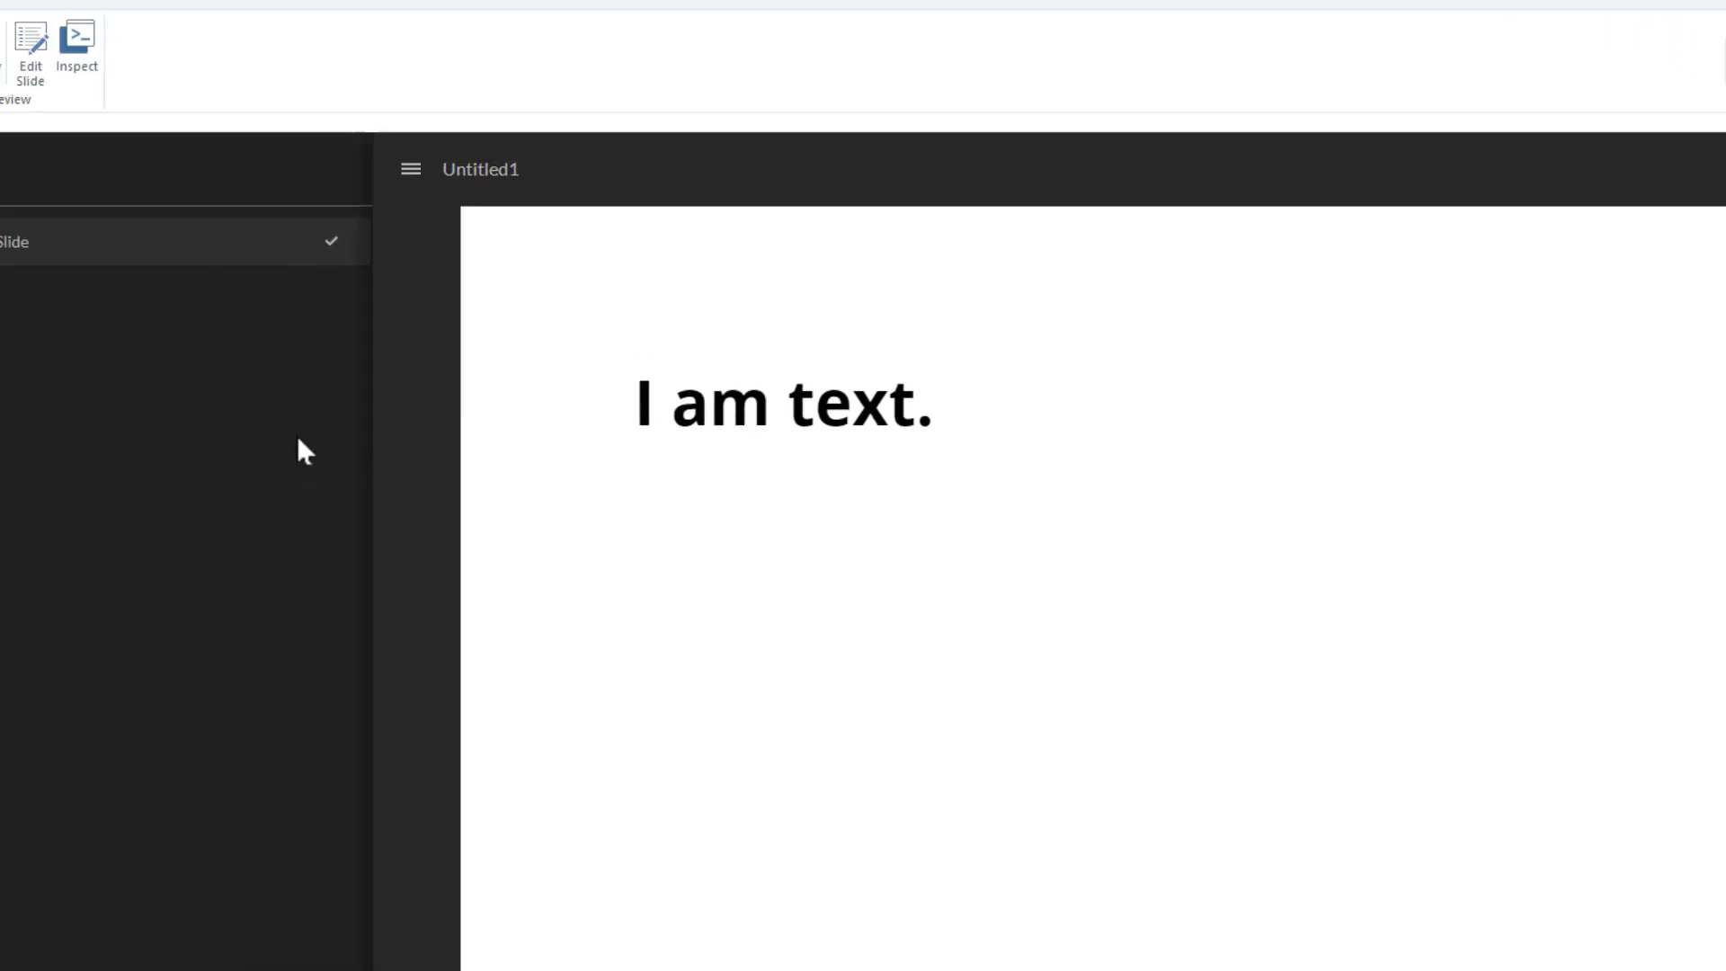
click(26, 108)
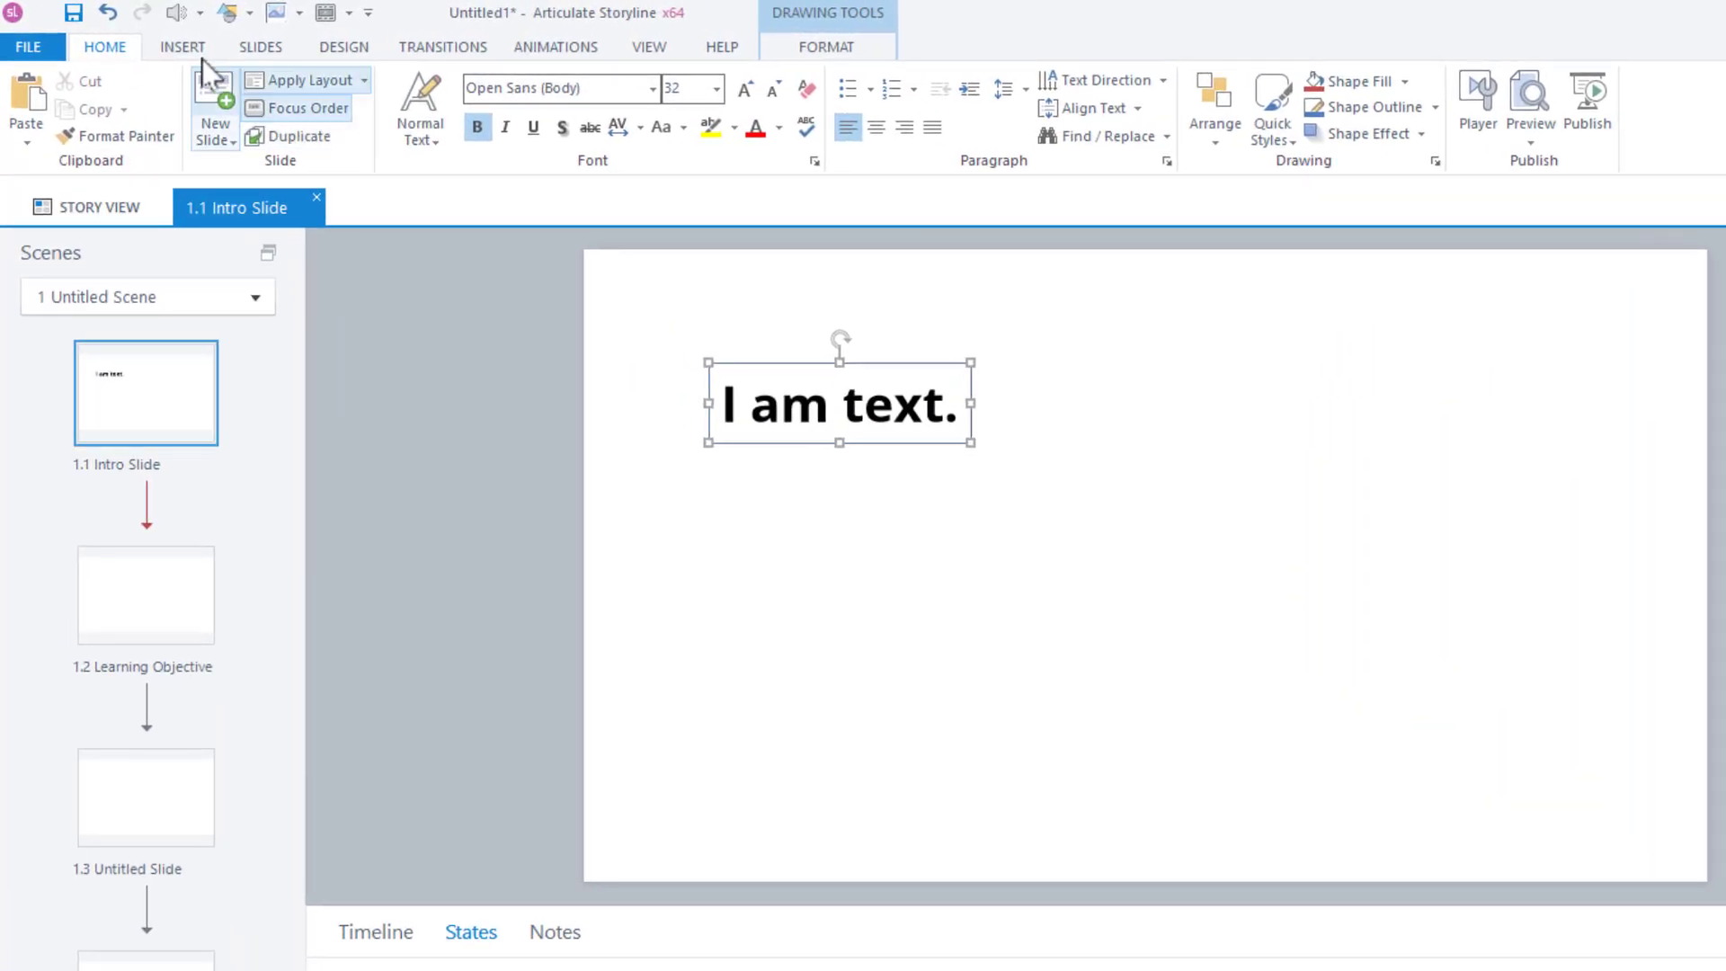
Draw a small rectangle below the "I am text." heading and label it "Show Layer 2"
click(185, 50)
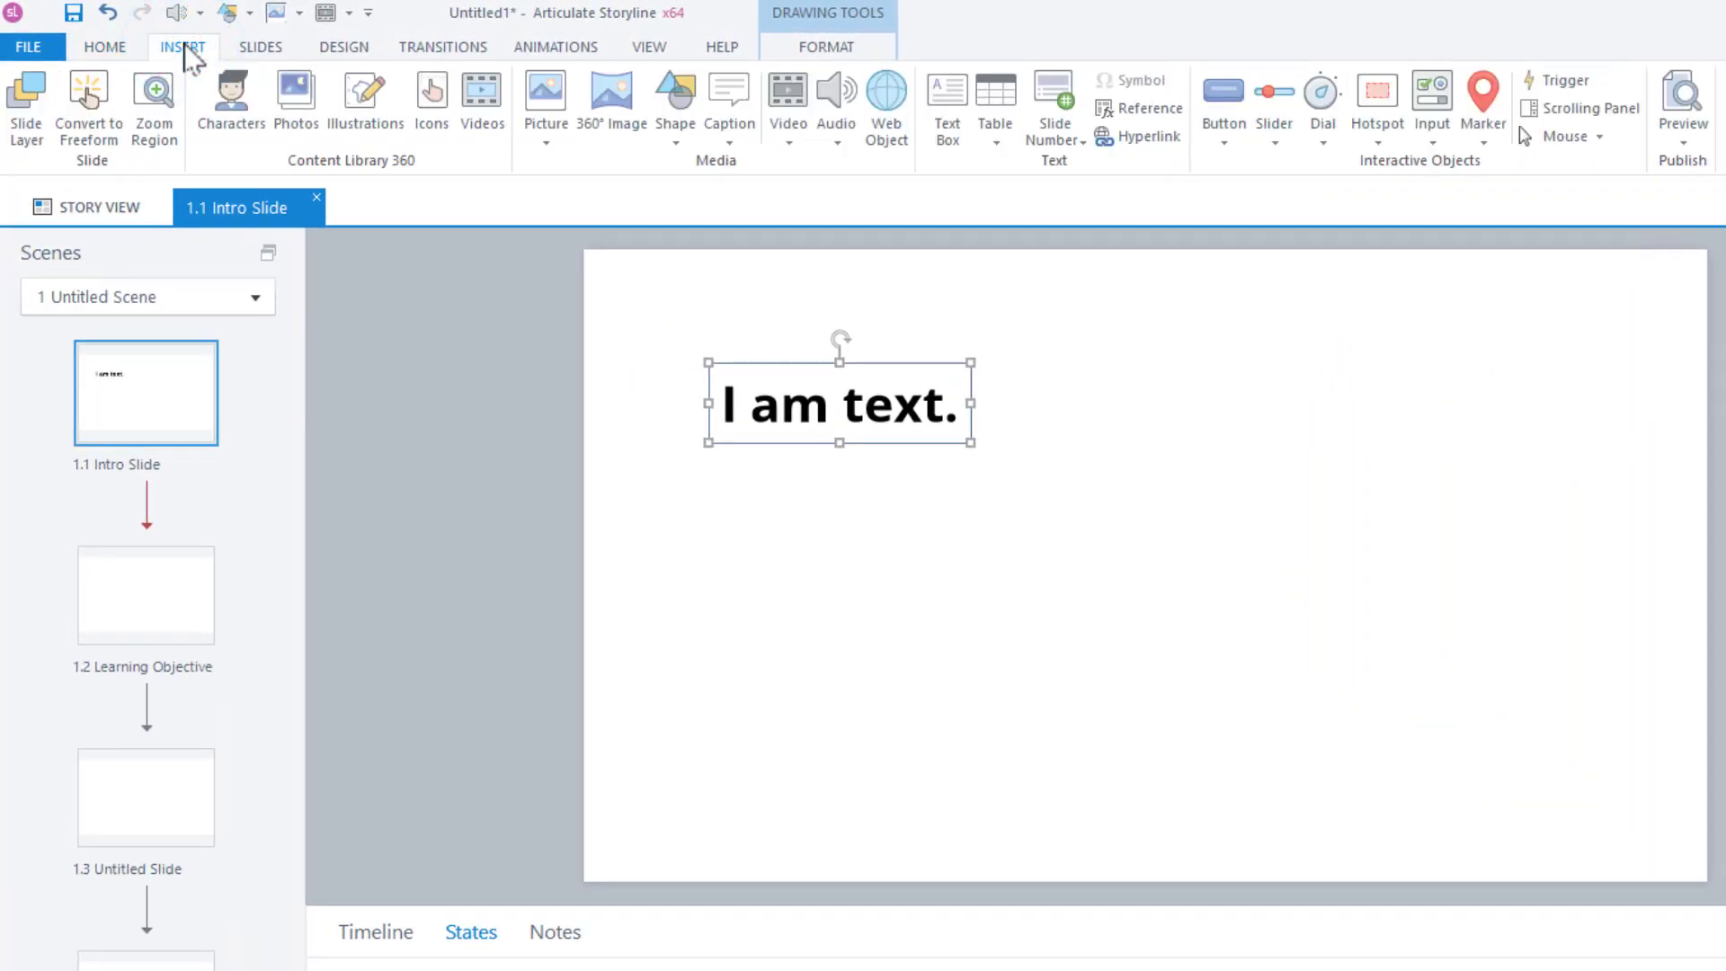
click(677, 123)
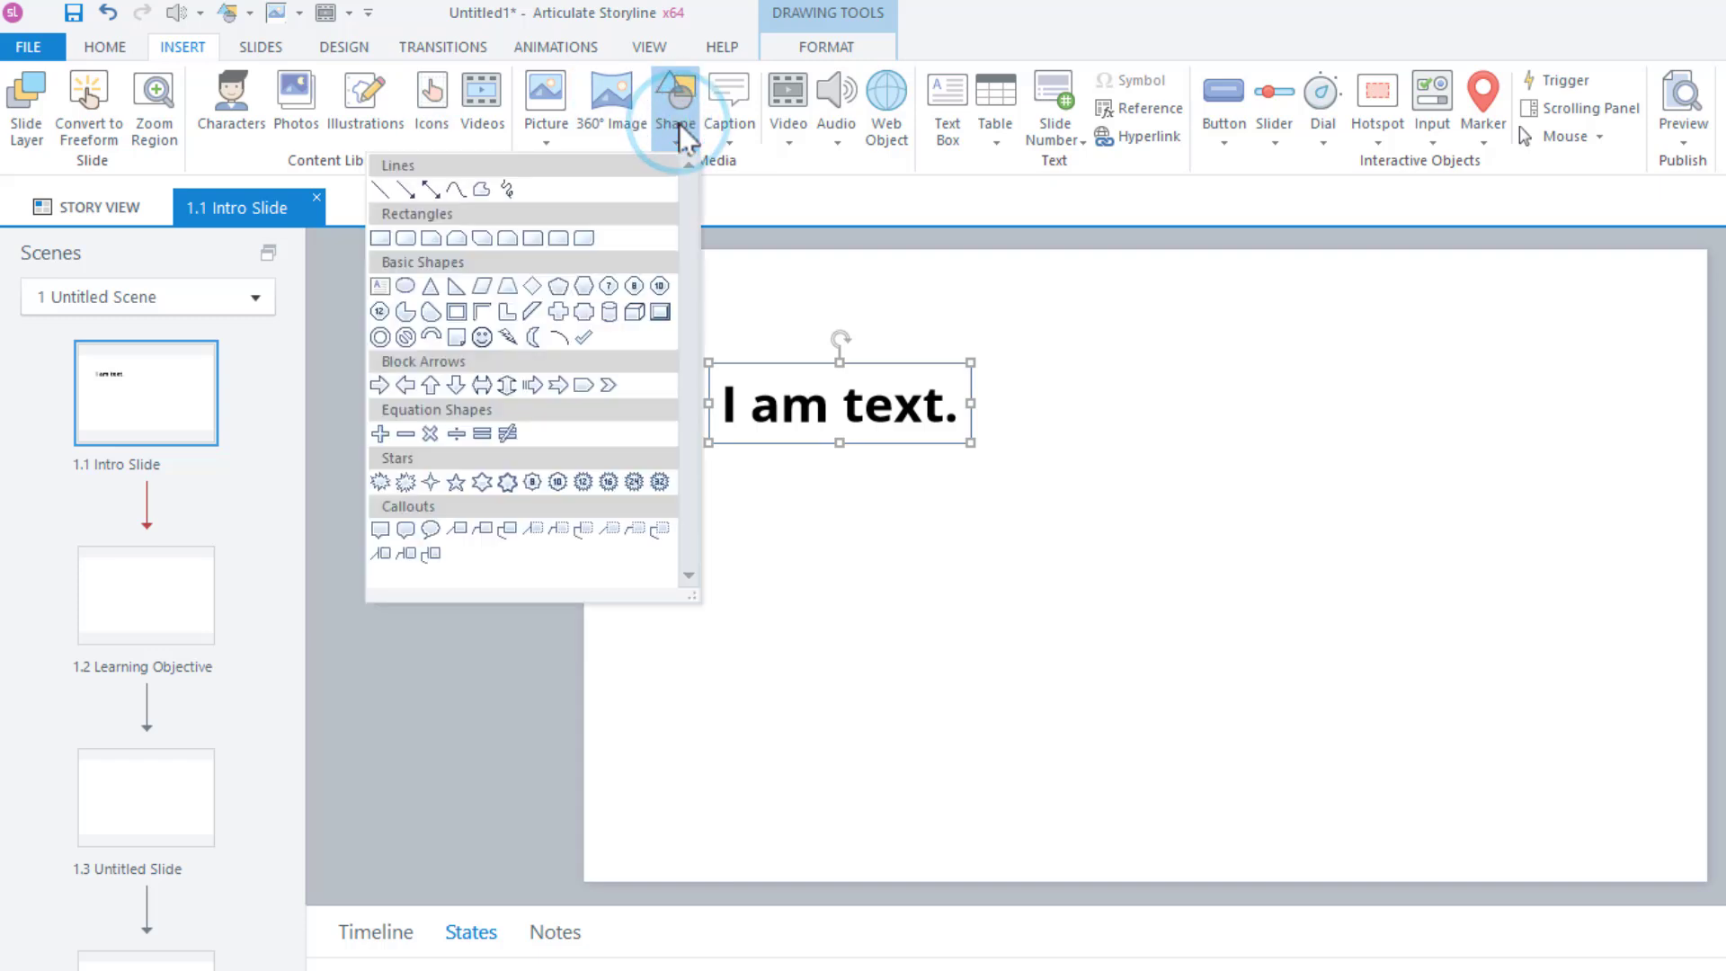
click(379, 239)
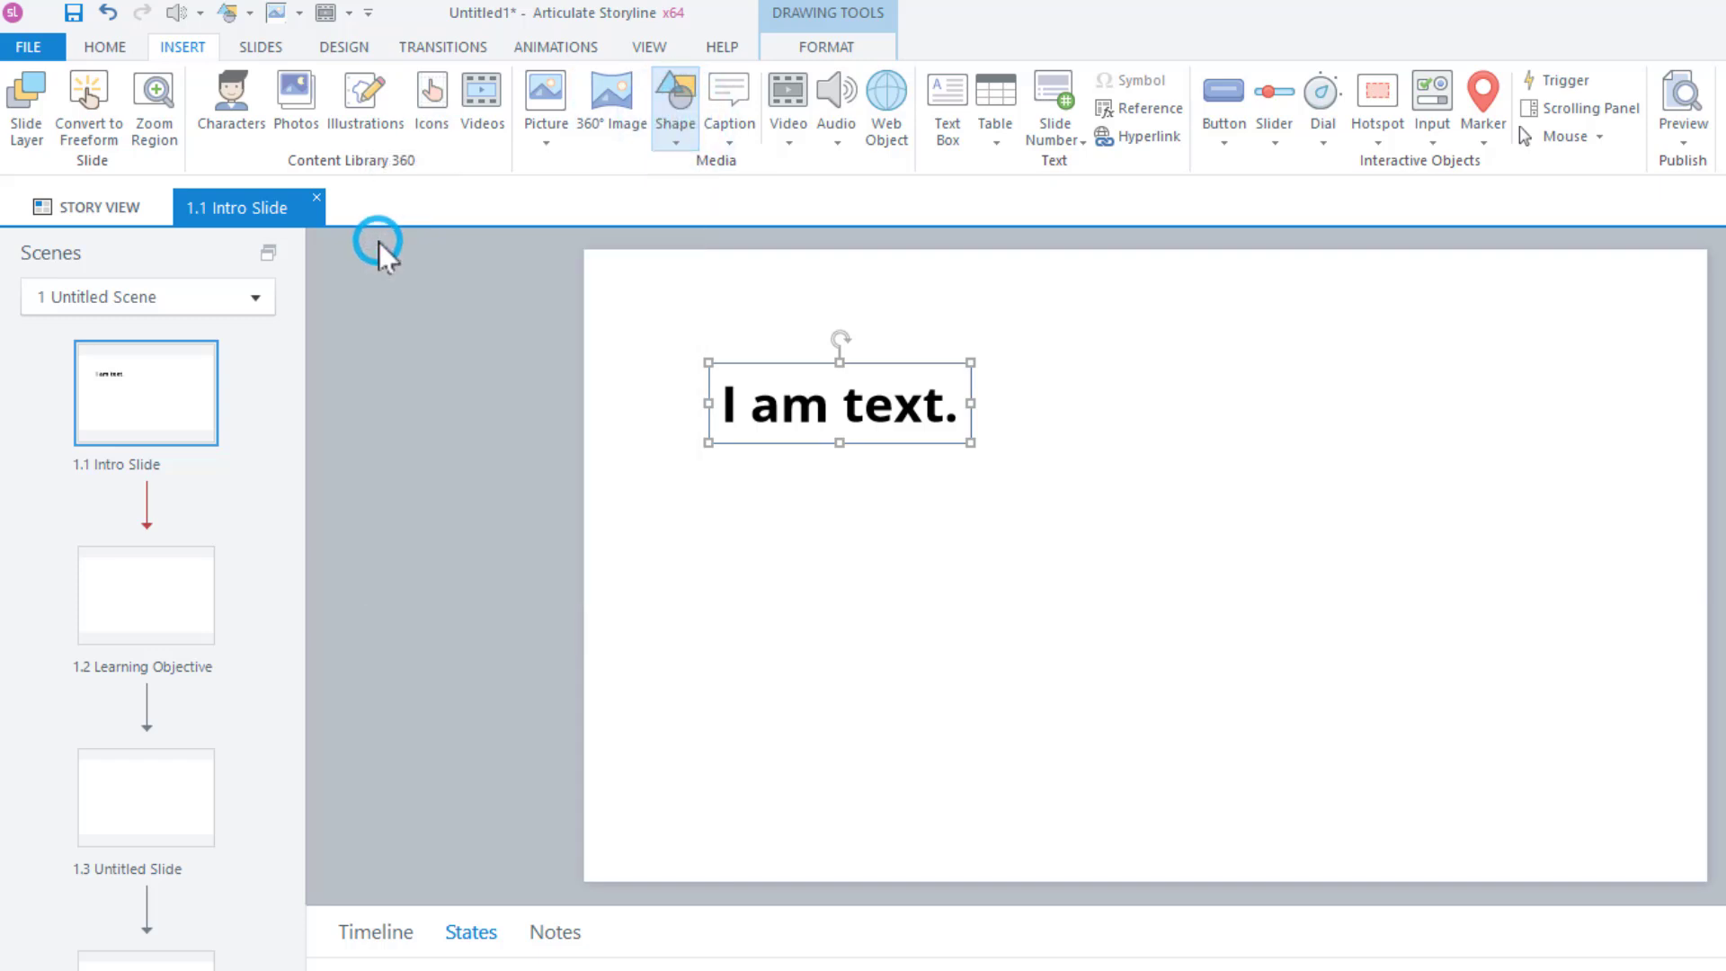
drag(980, 564, 1148, 649)
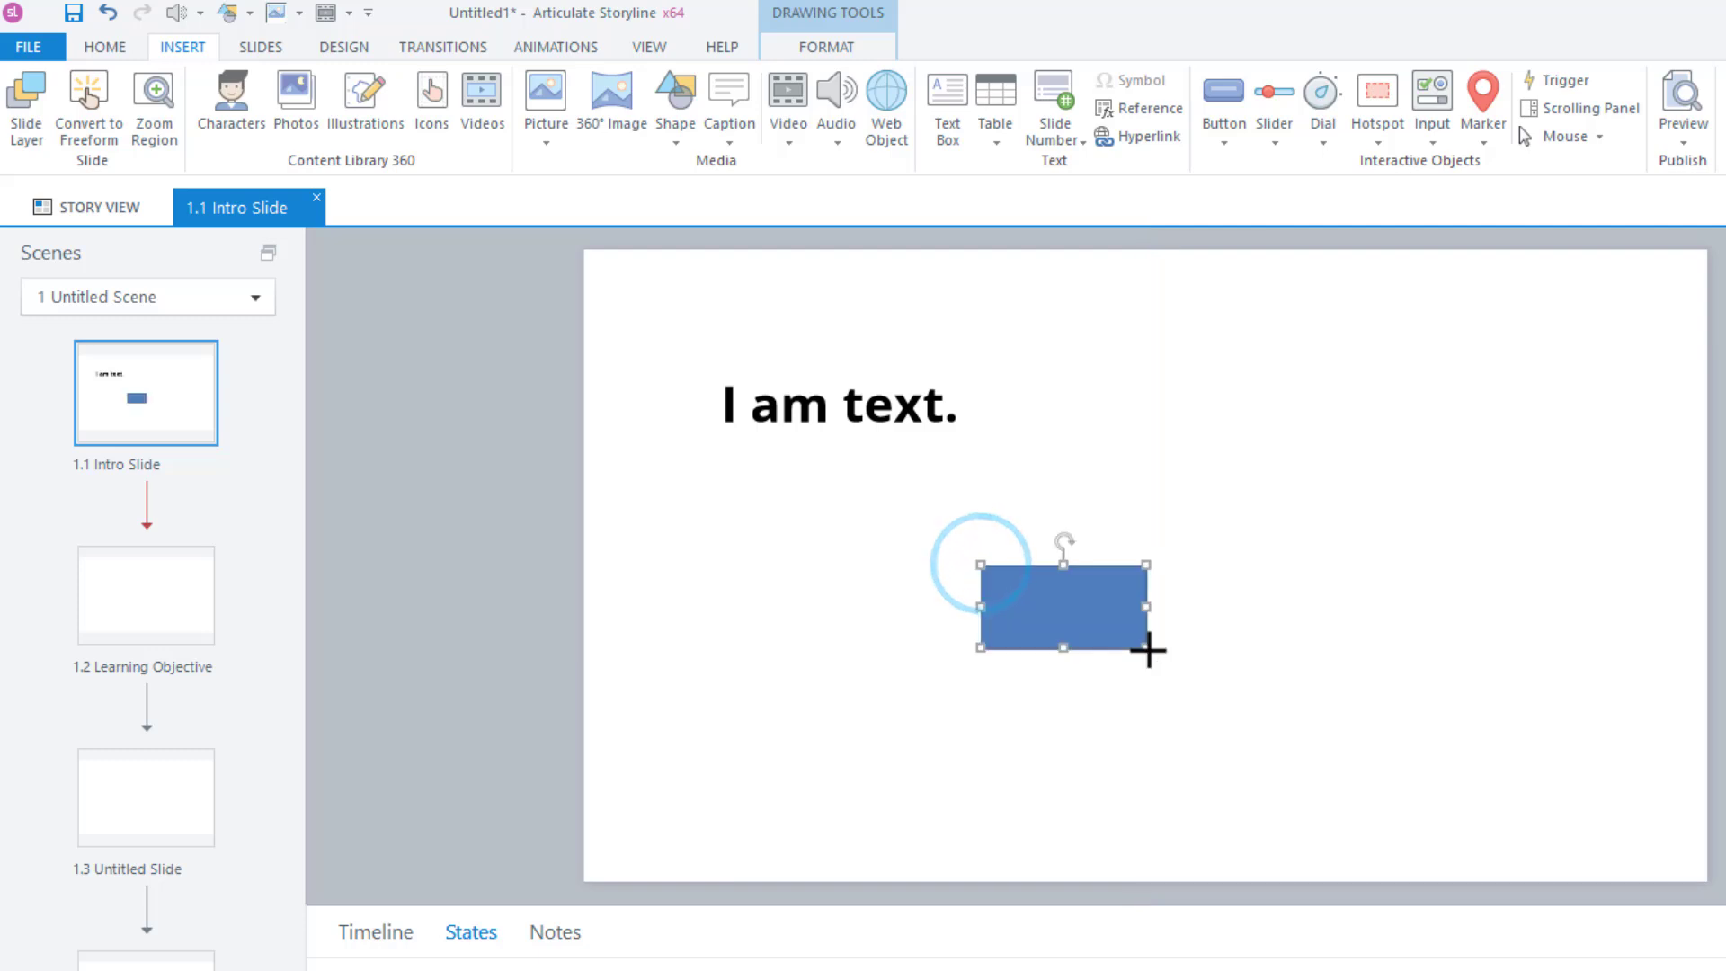
text(Show Layer)
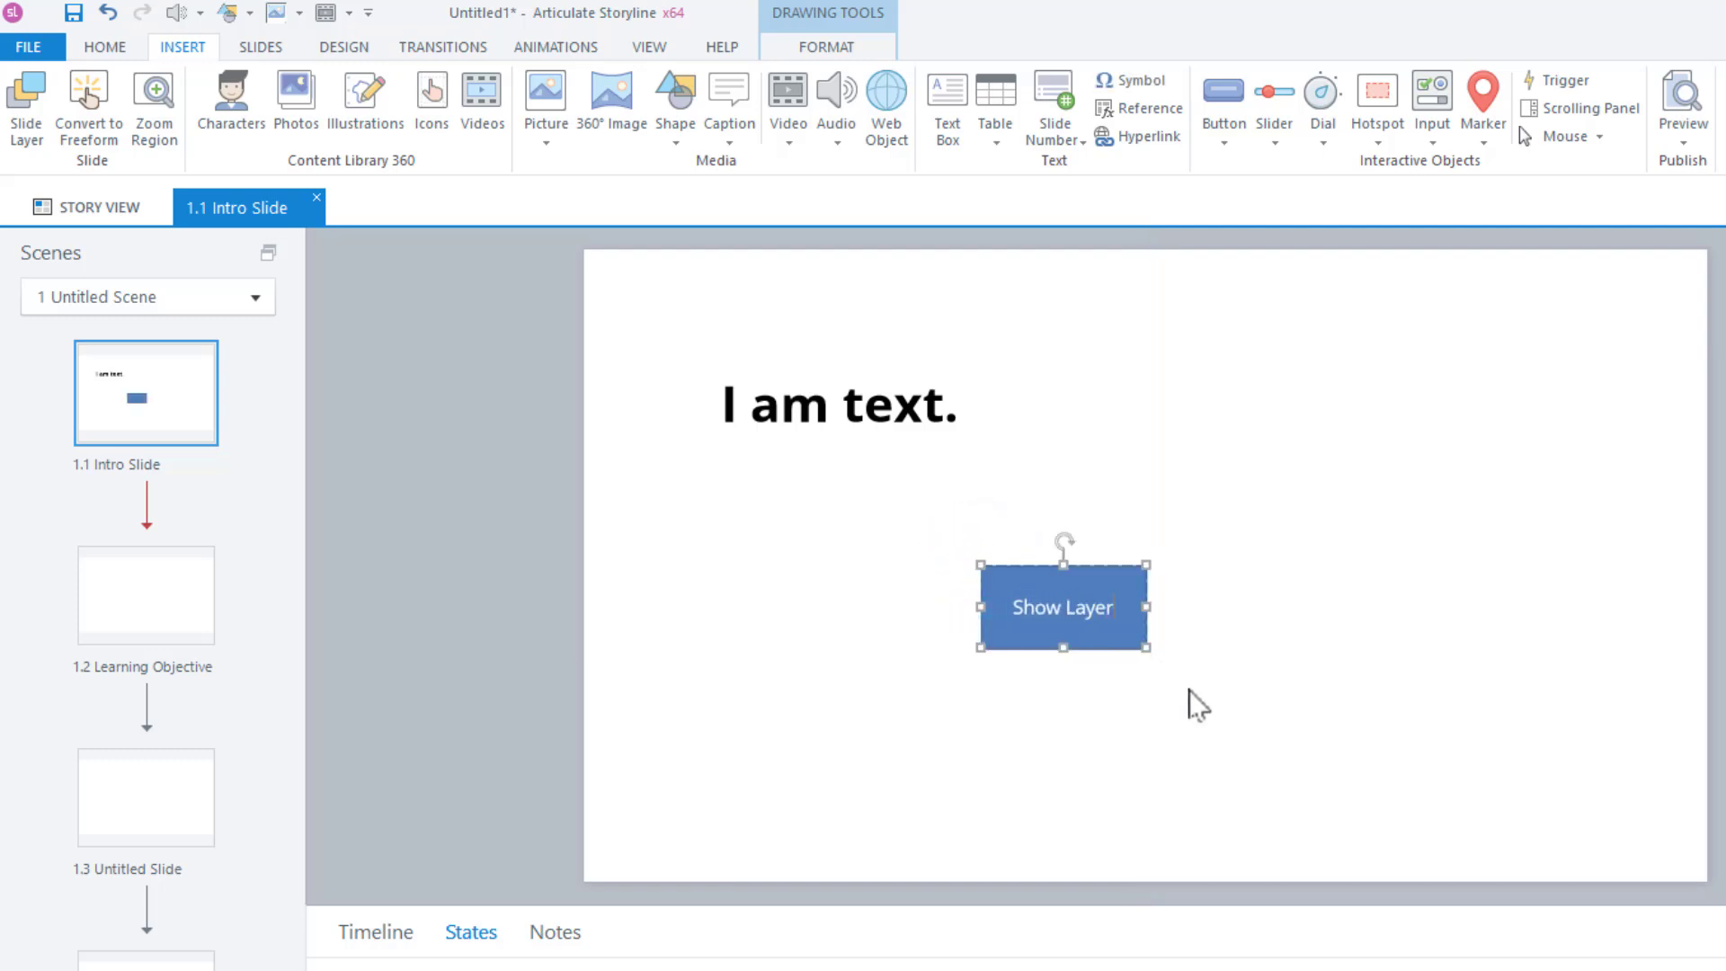
text( 2)
click(1188, 696)
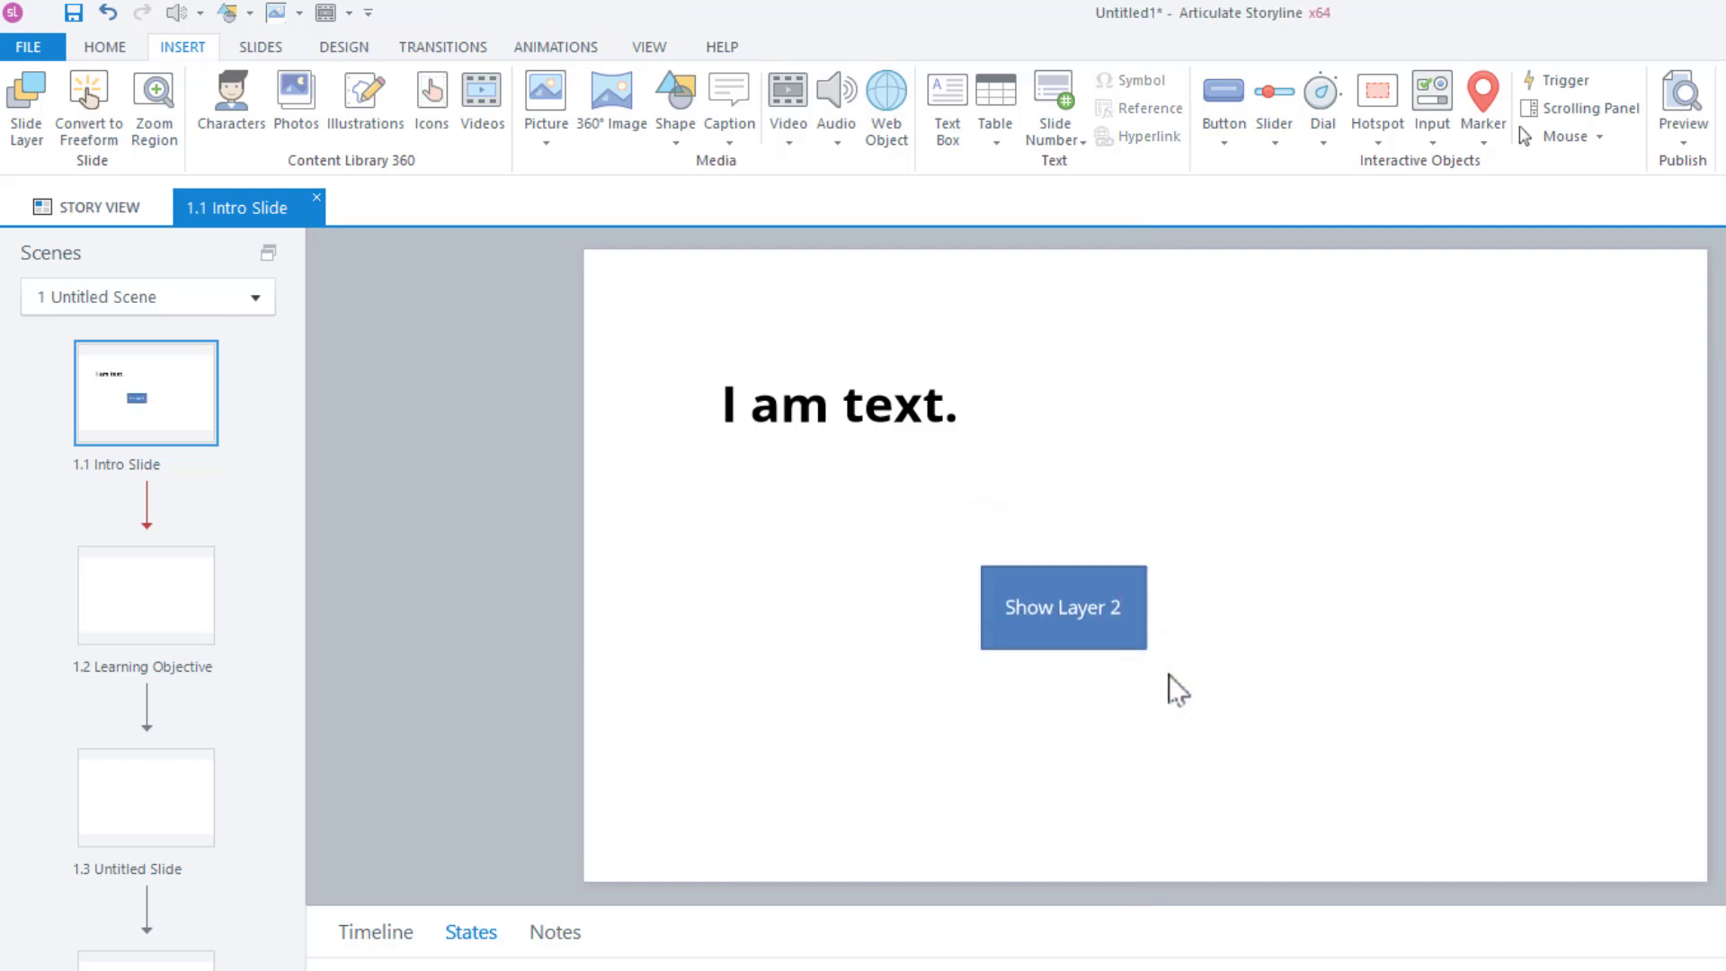
Add a trigger to the "Show Layer 2" rectangle with the Show layer action targeting Layer 2
click(1140, 637)
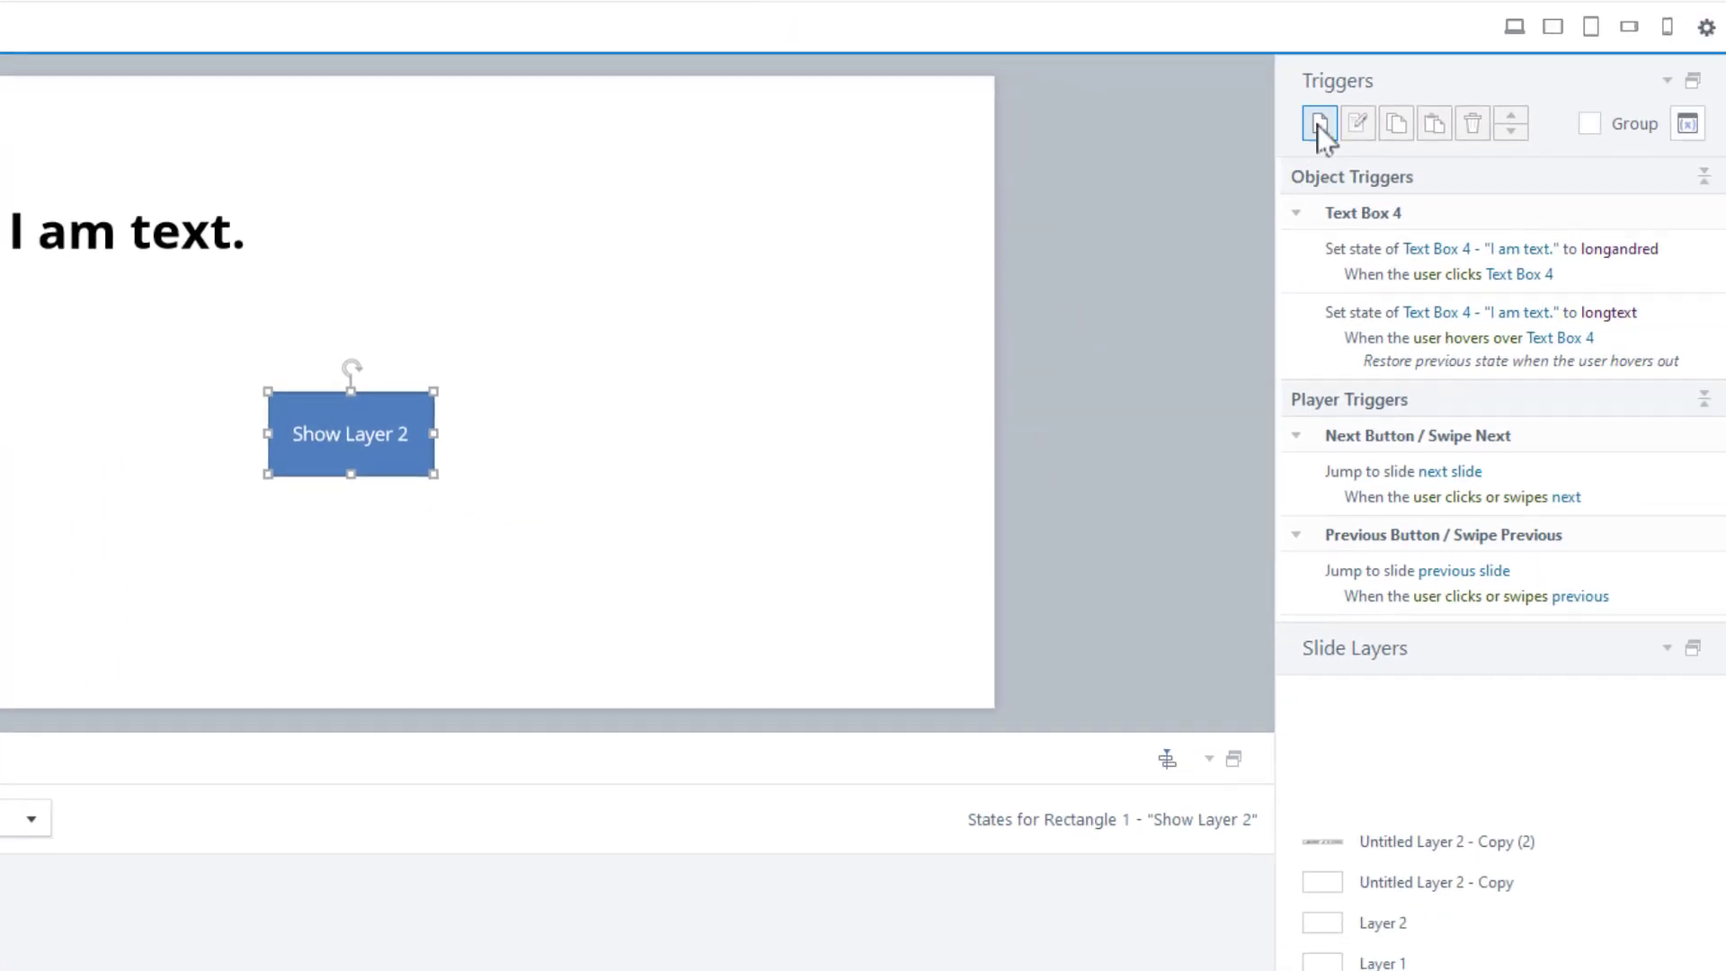
click(1725, 285)
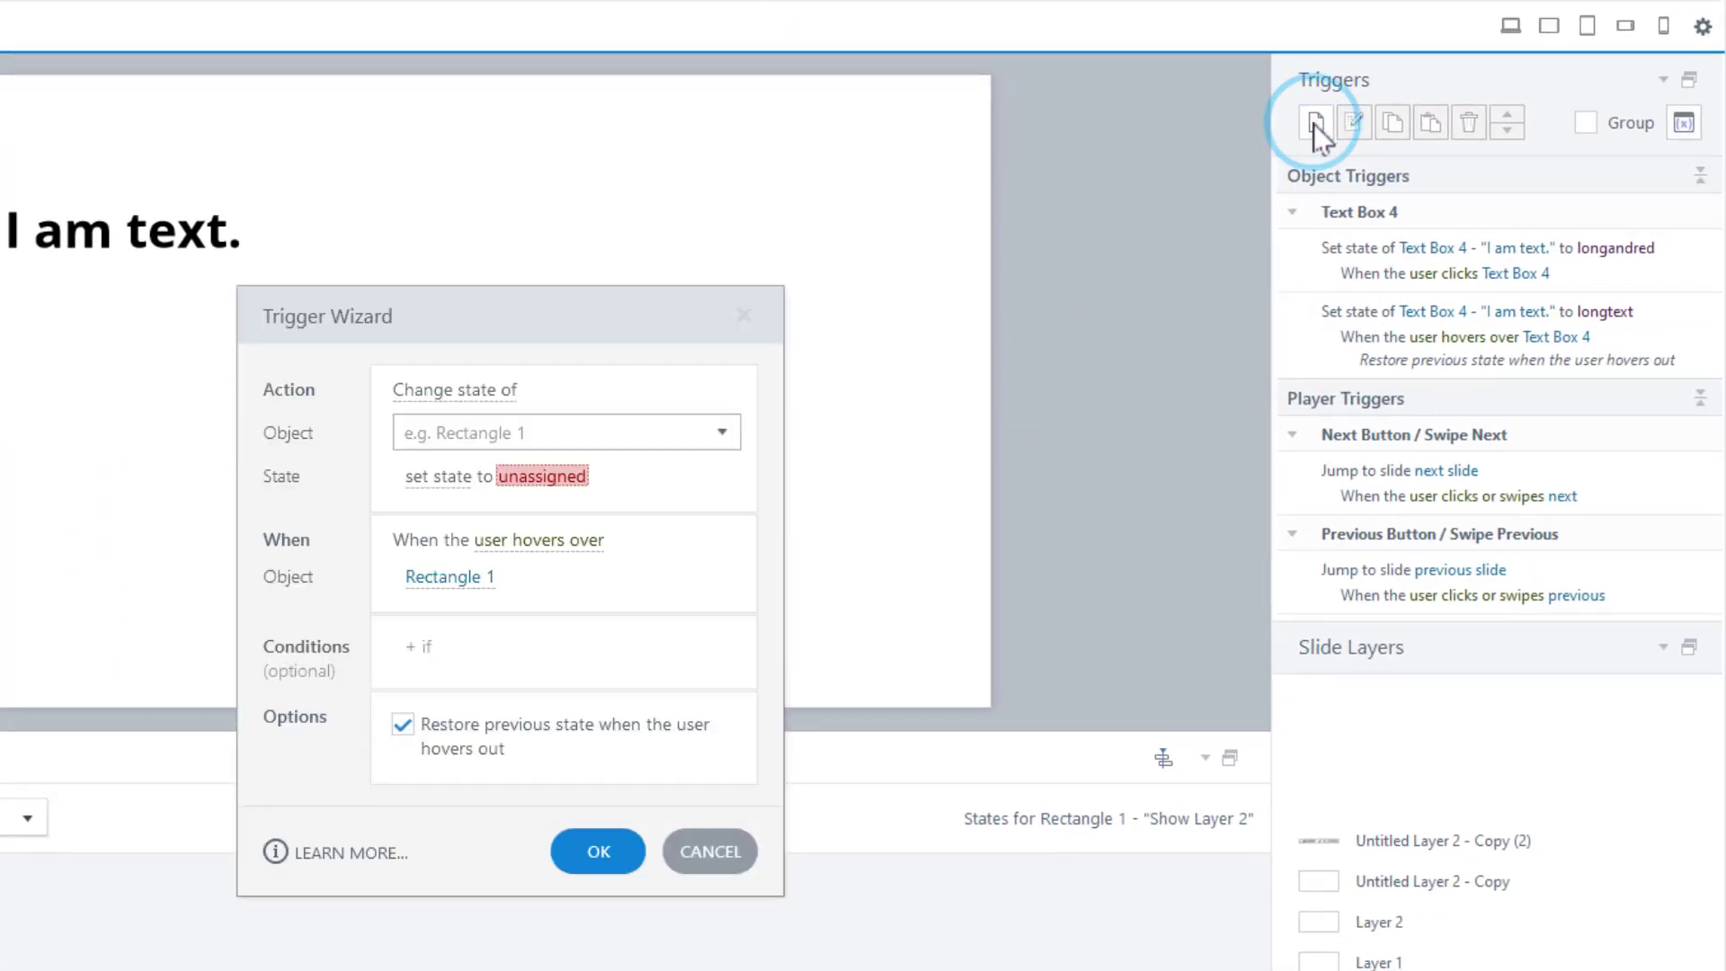
click(482, 389)
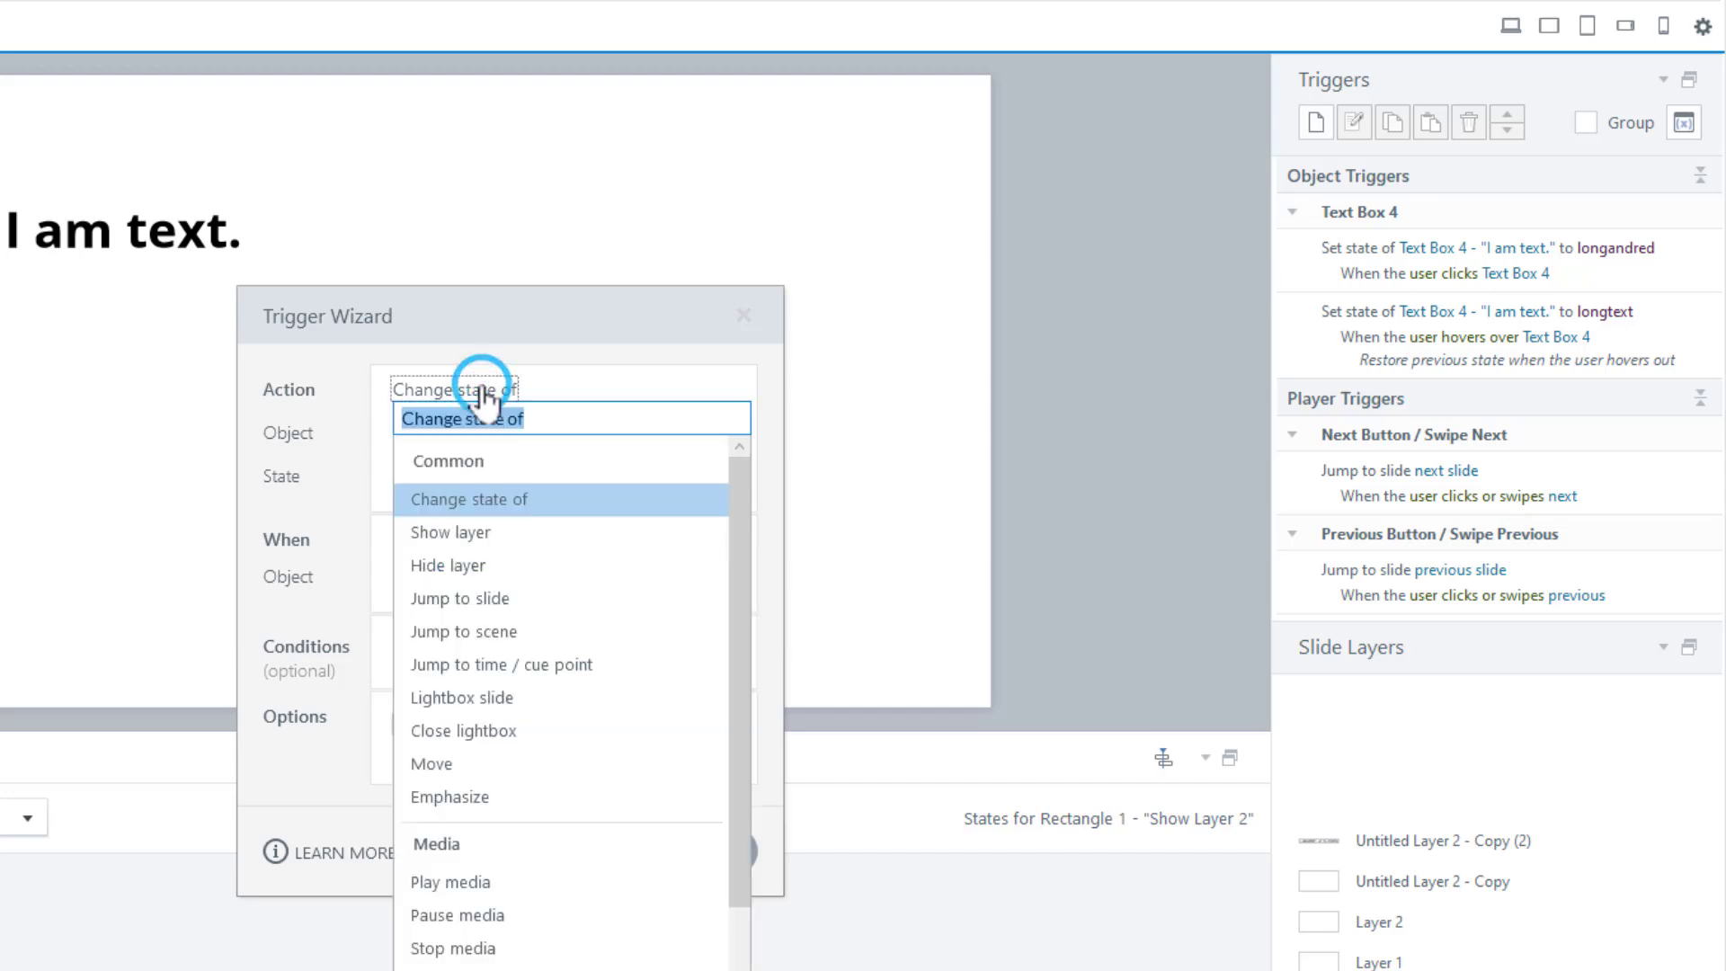
click(507, 523)
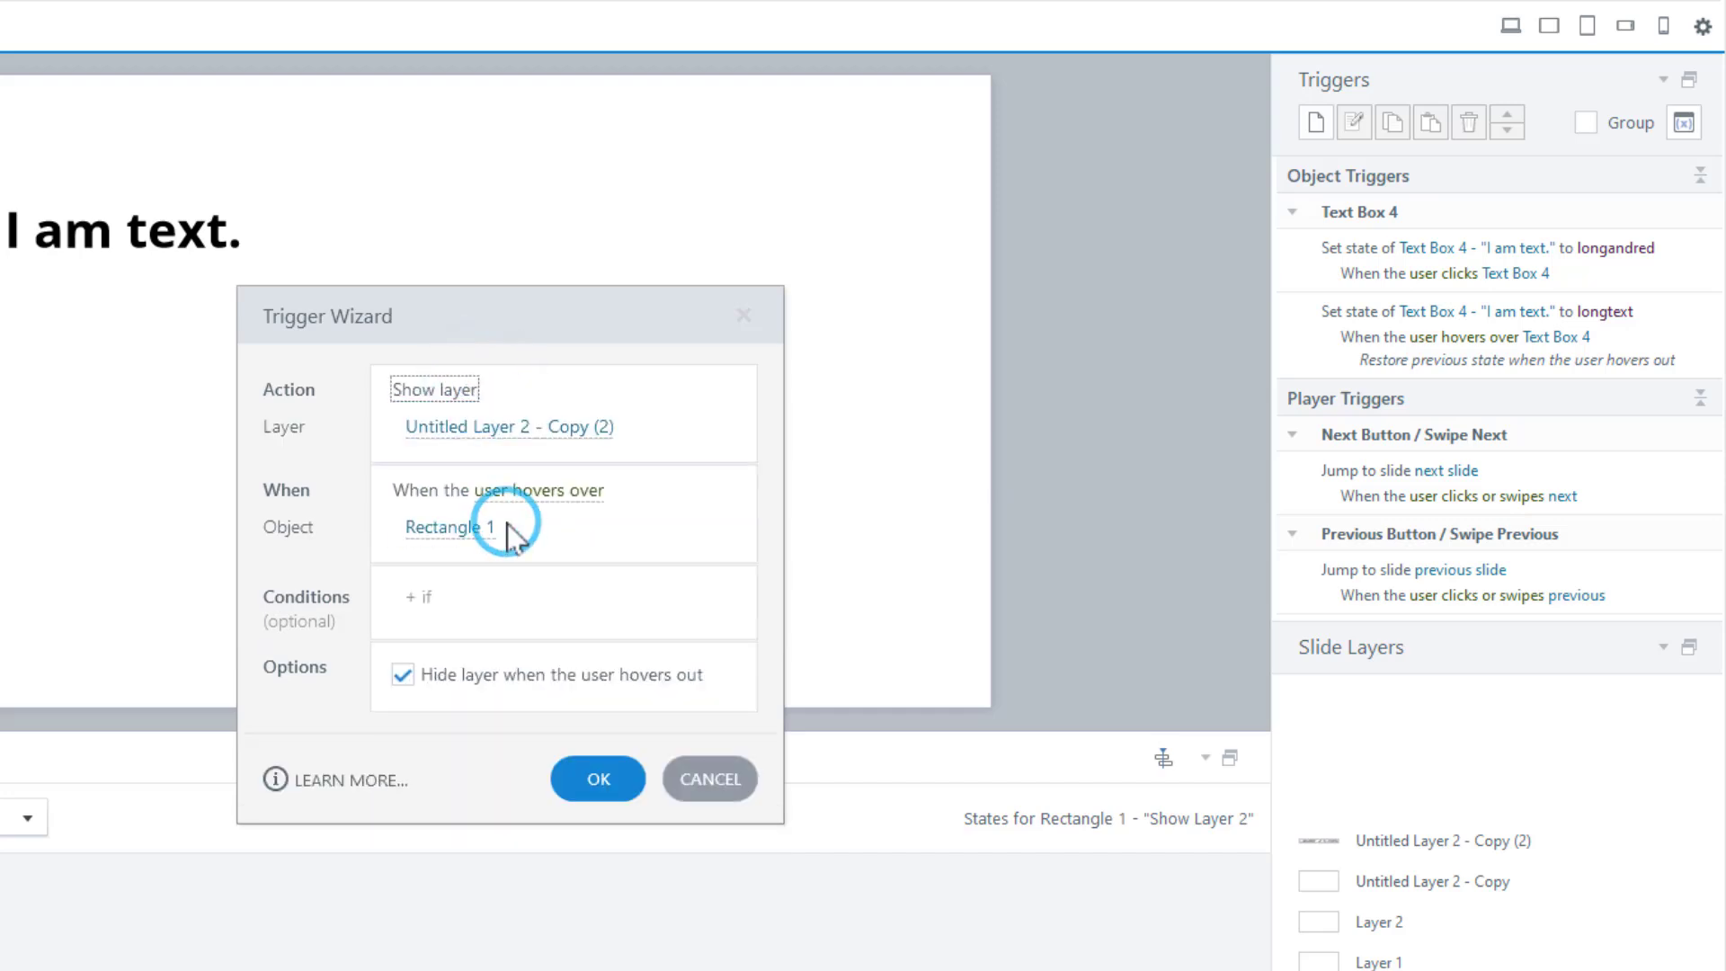
click(583, 428)
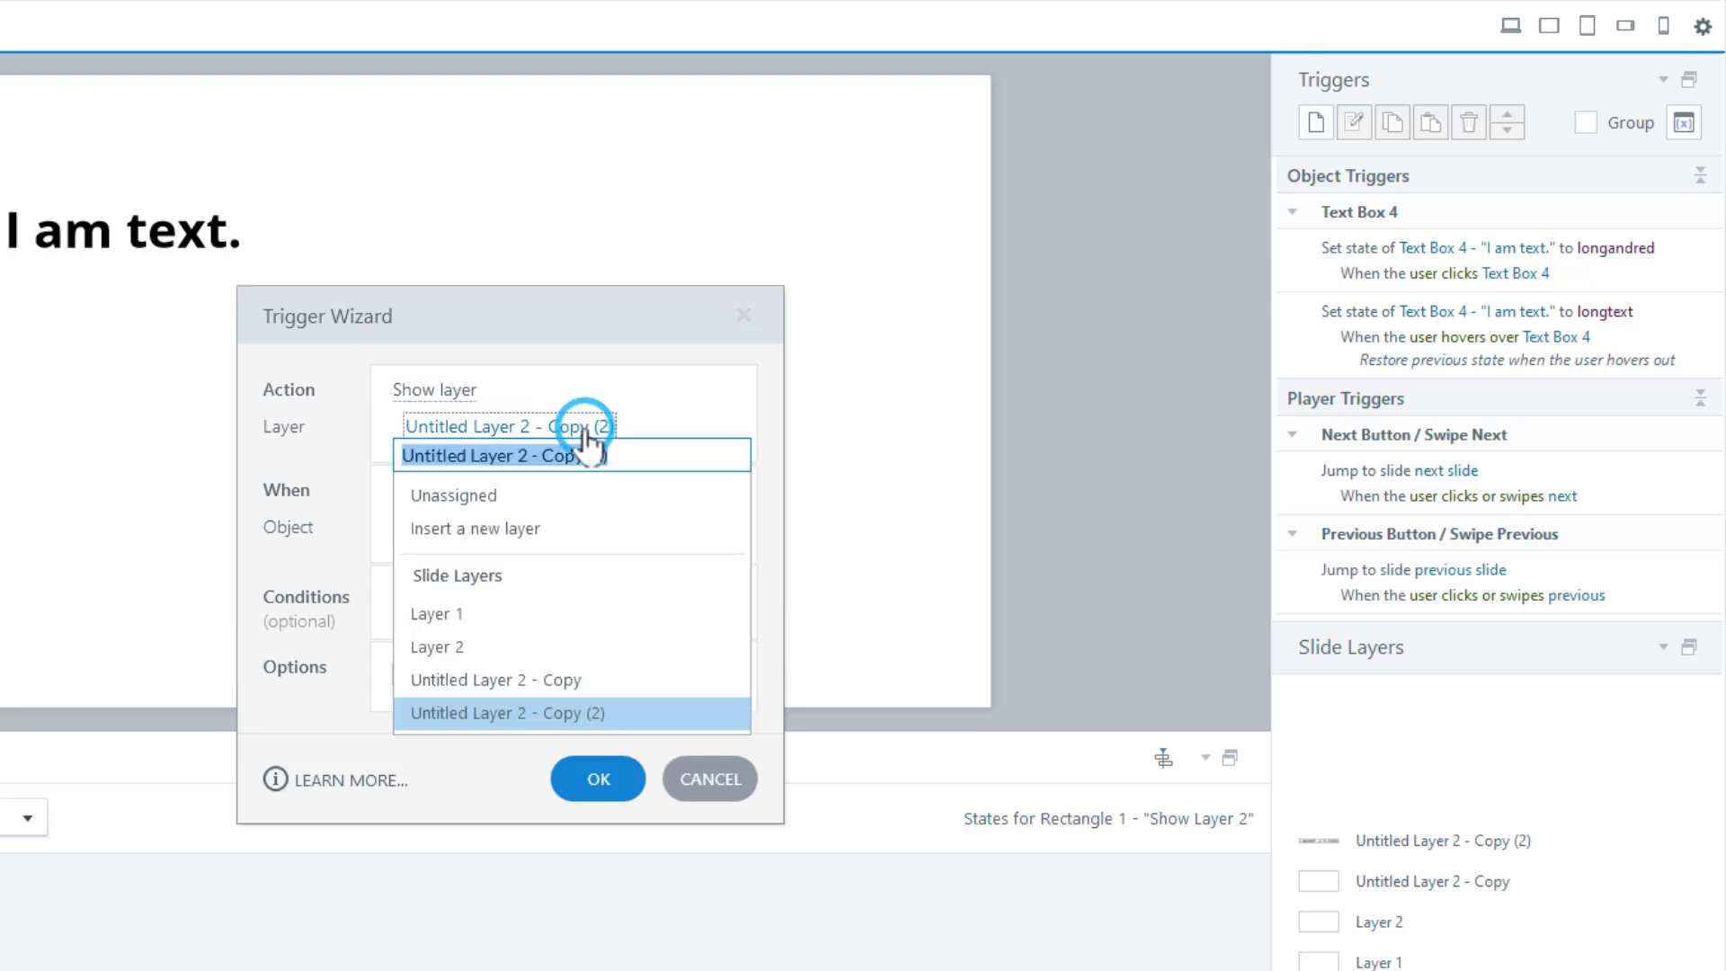
click(521, 647)
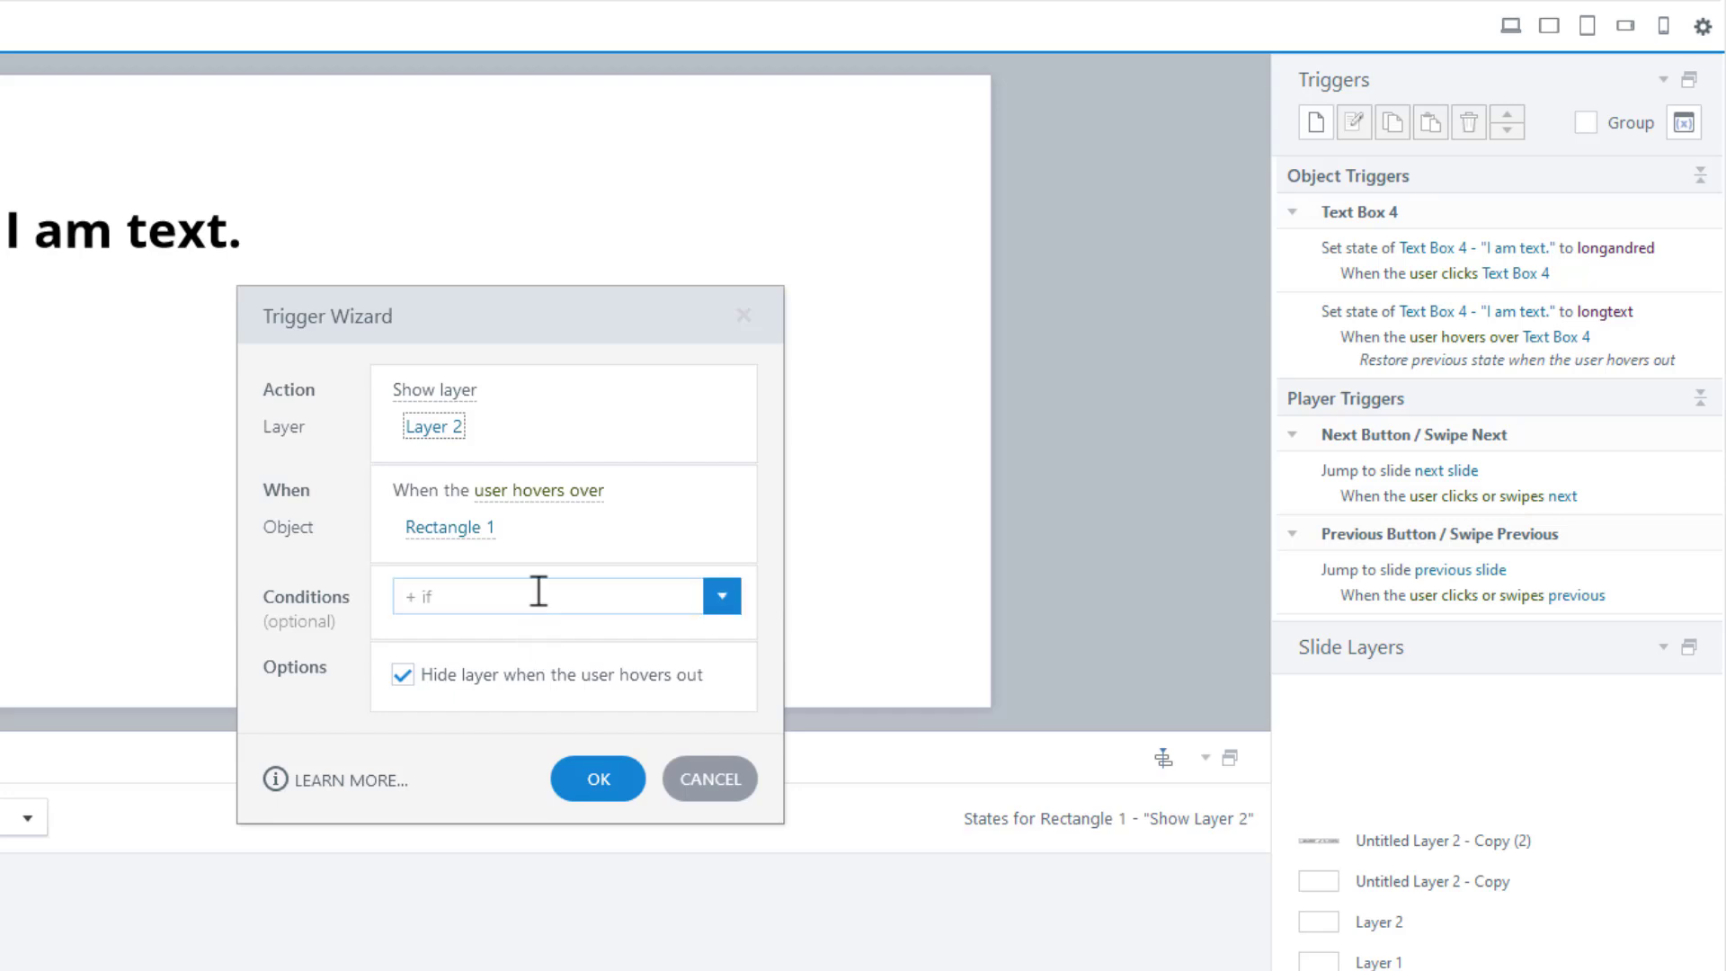
Make the new trigger fire when the user clicks Rectangle 1, and save it
click(538, 492)
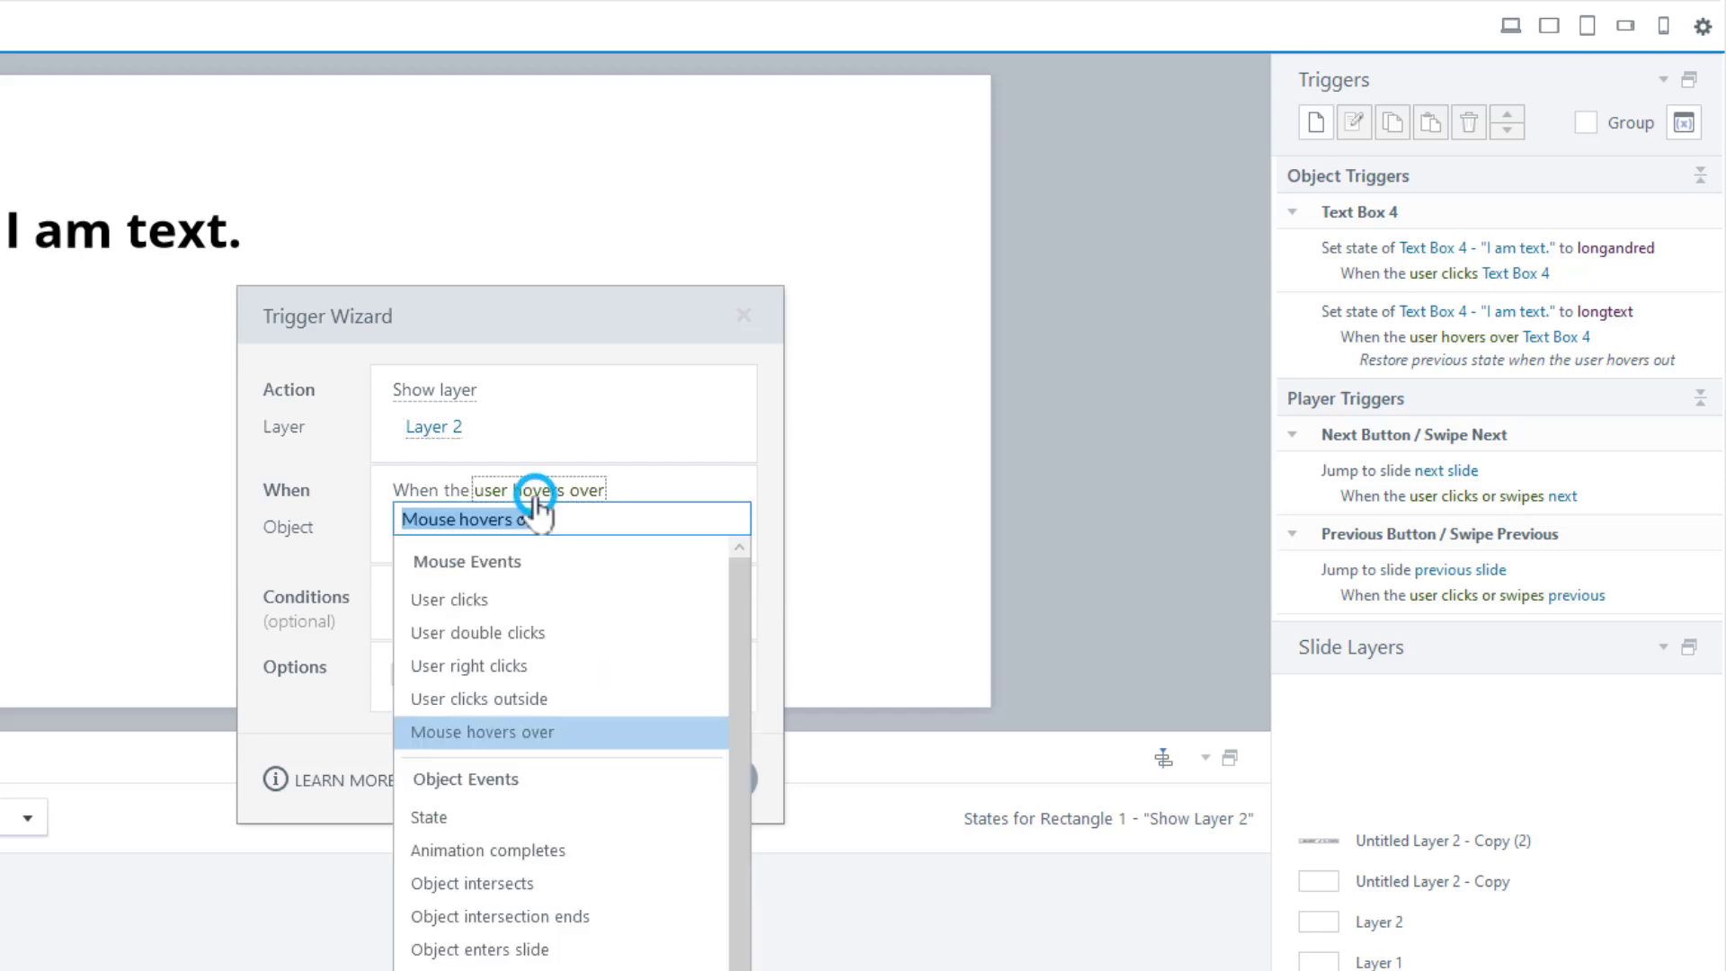
click(519, 599)
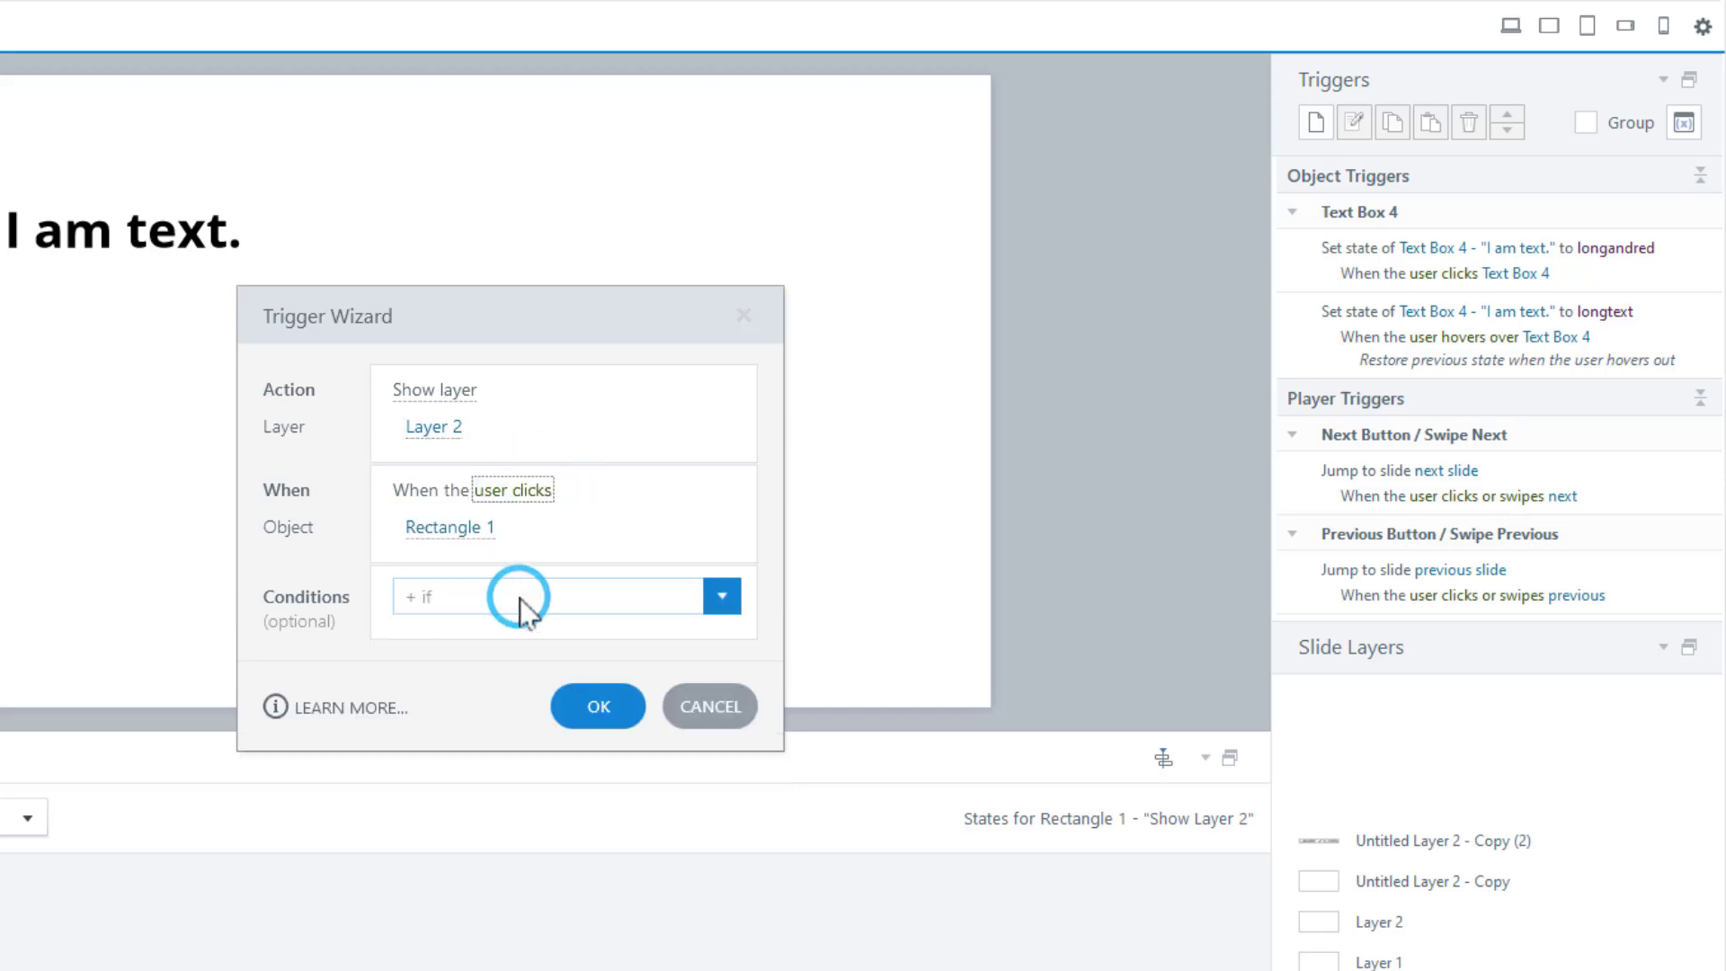
click(478, 529)
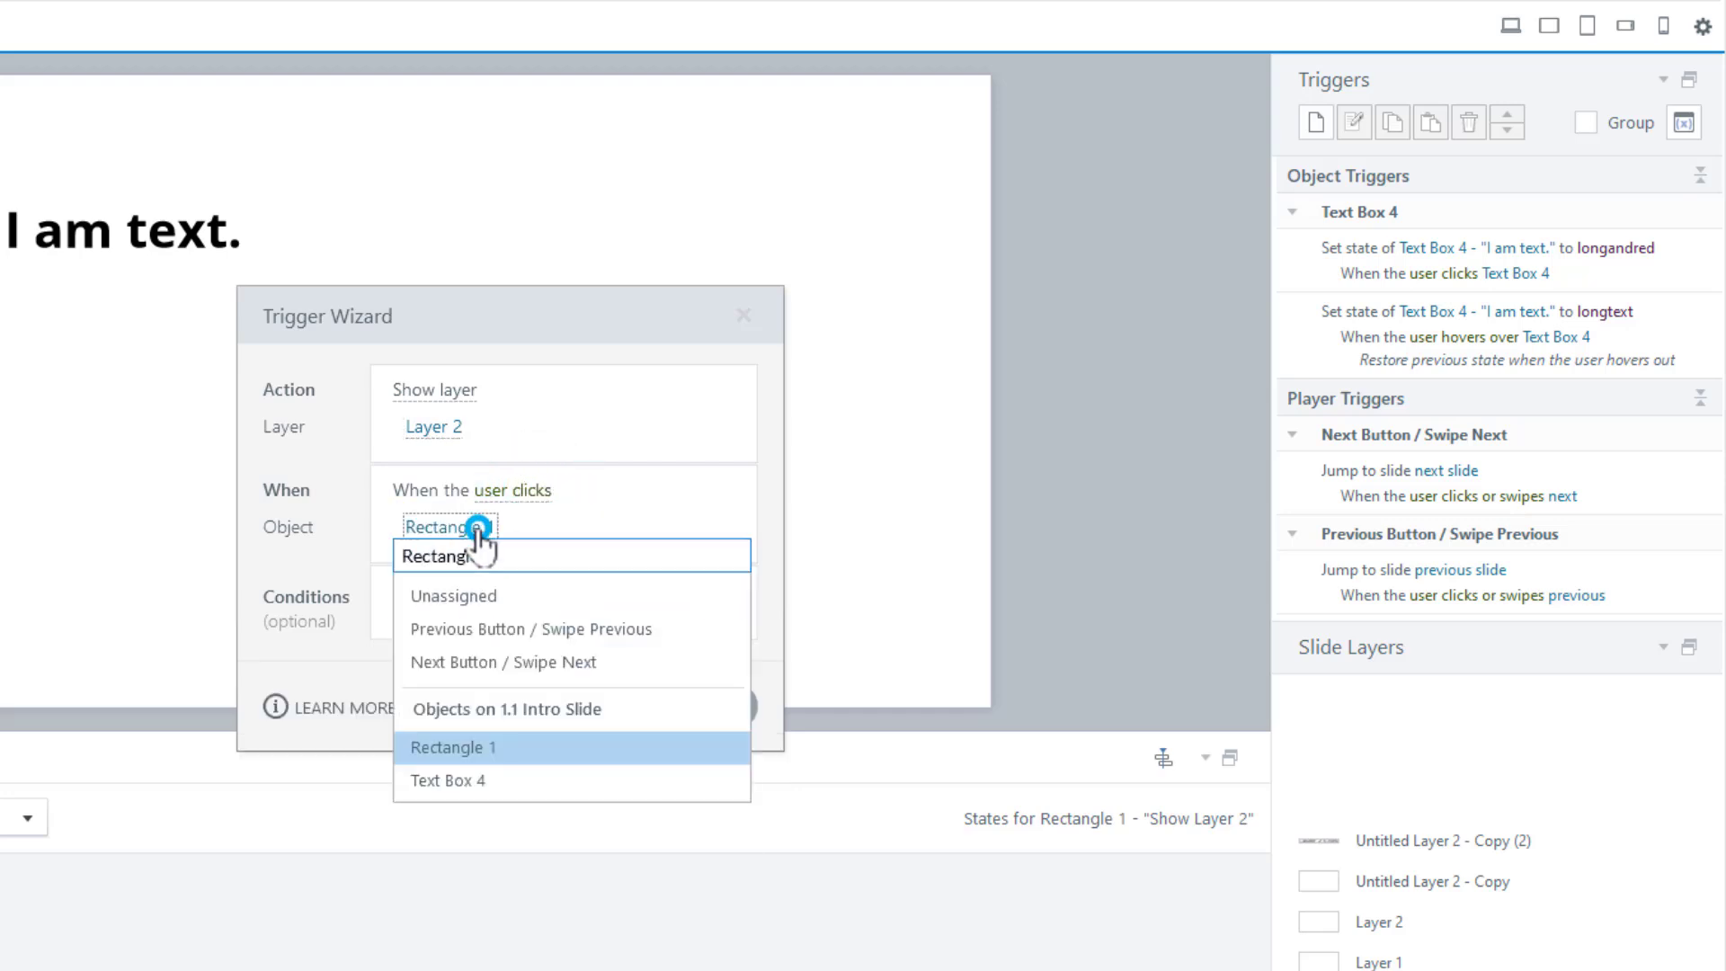
click(482, 755)
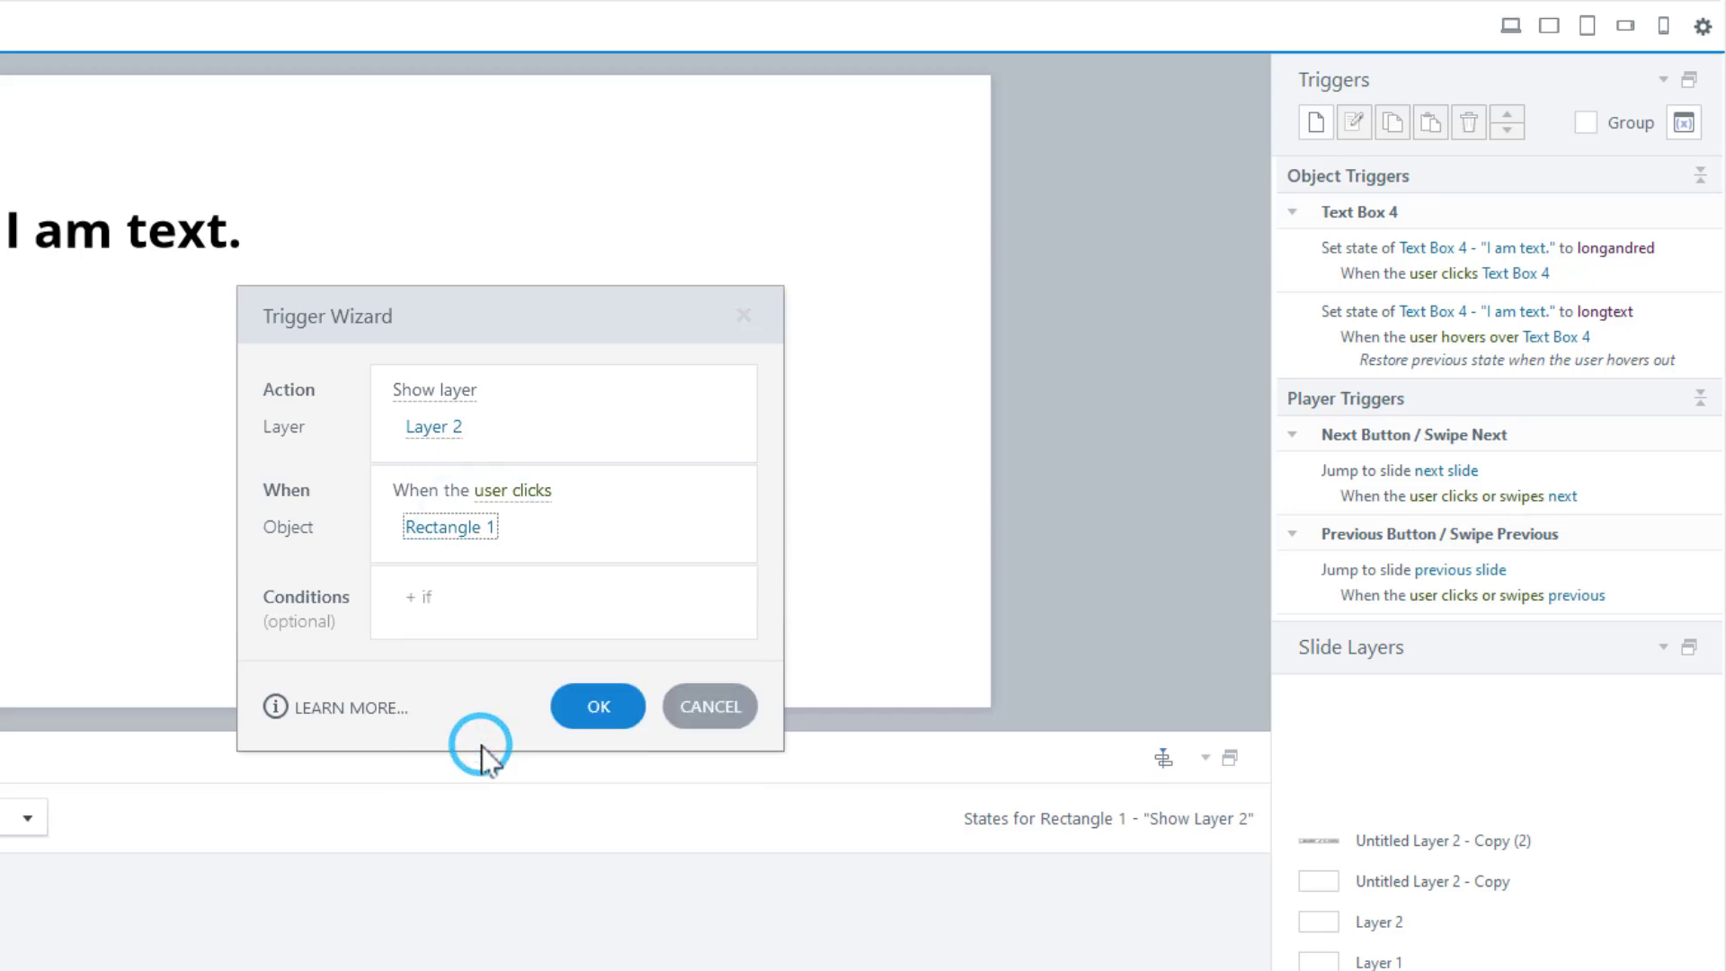
click(590, 704)
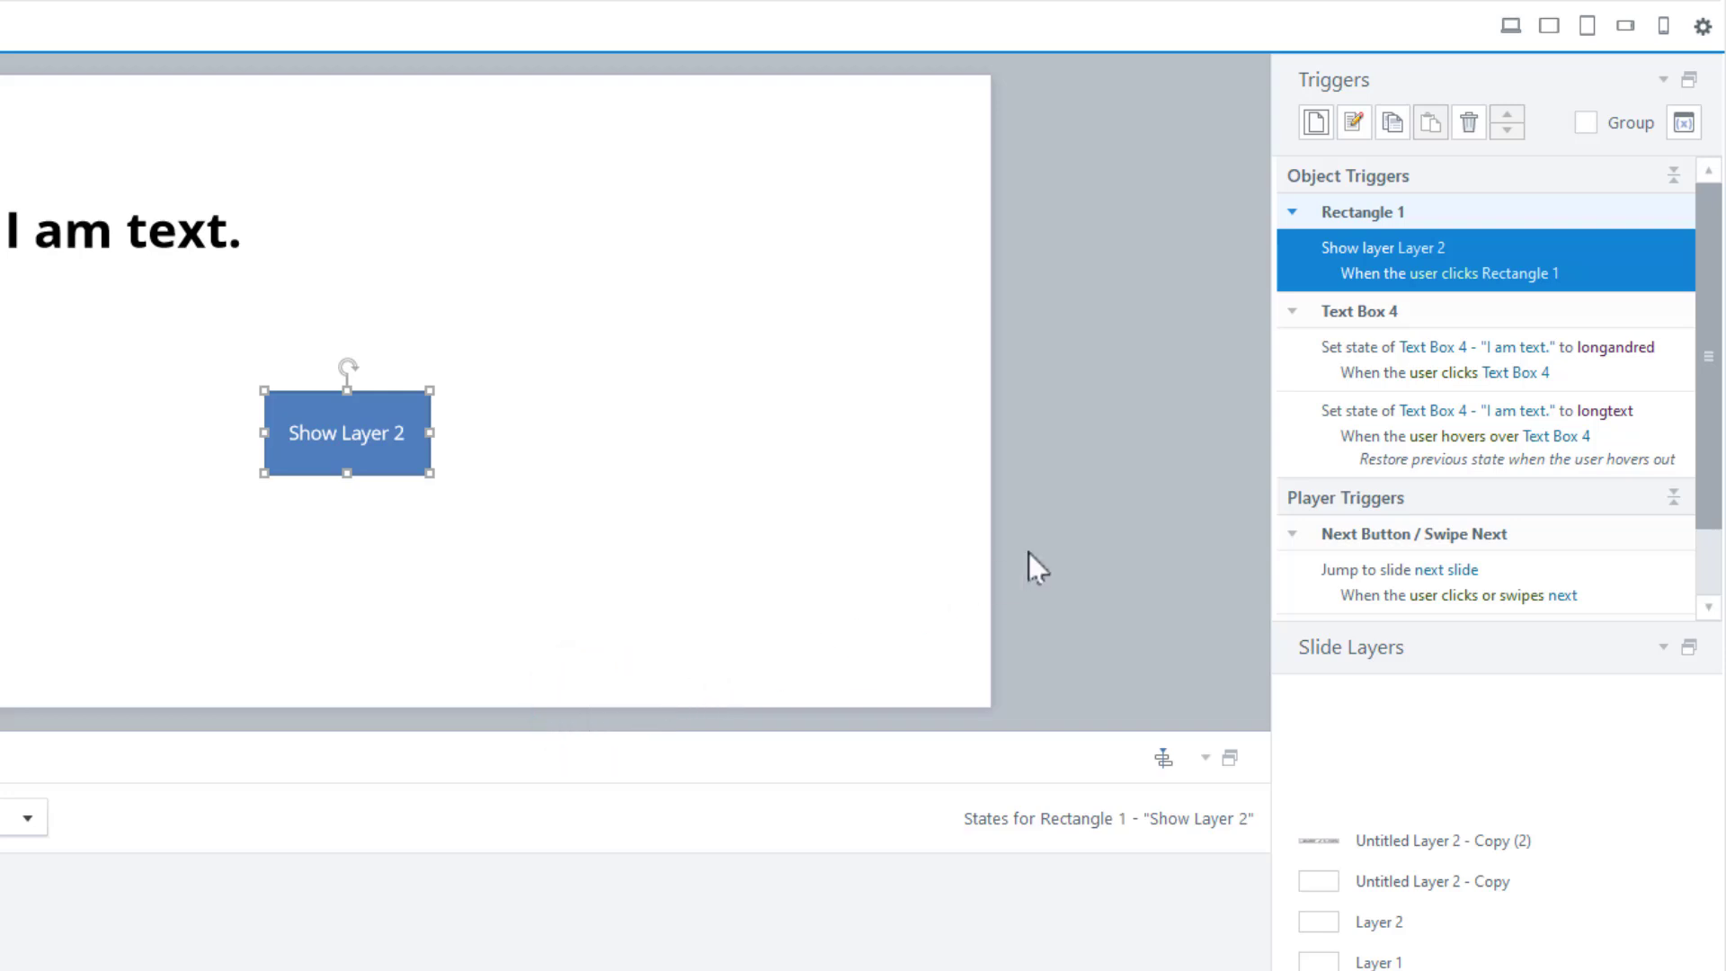
Preview the slide, test the "Show Layer 2" rectangle, and return to editing
click(1512, 27)
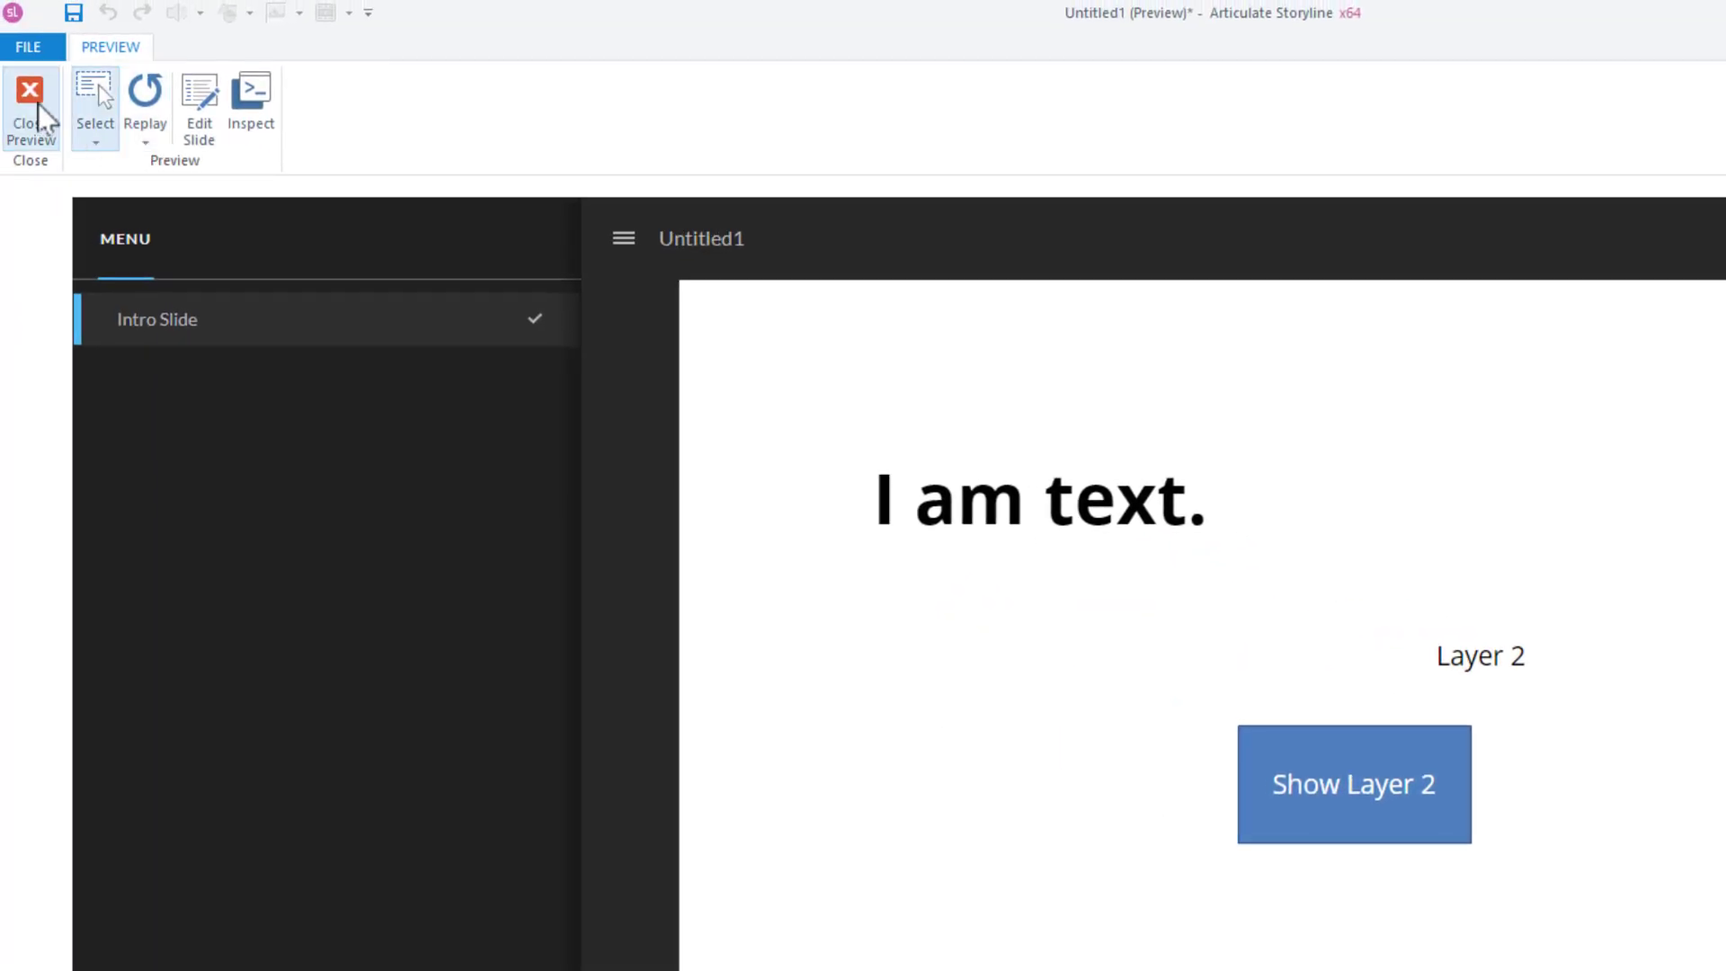
click(37, 104)
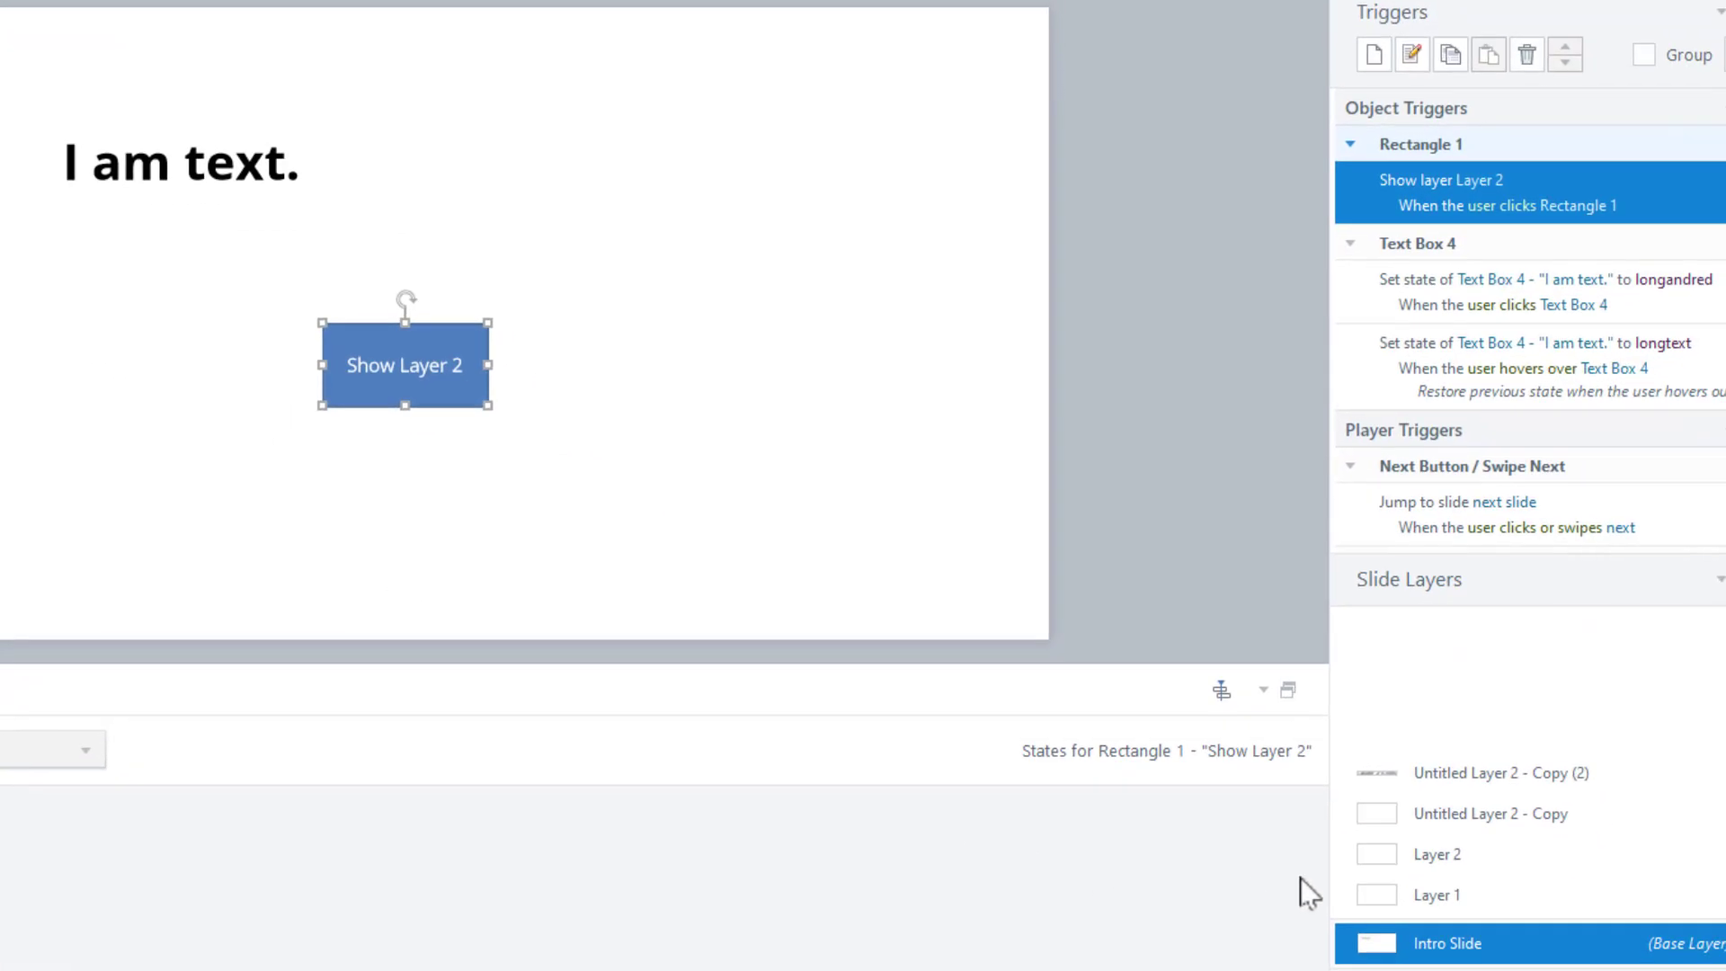
On Layer 2, draw a large rectangle covering most of the slide and send it behind the "Layer 2" text
click(1465, 856)
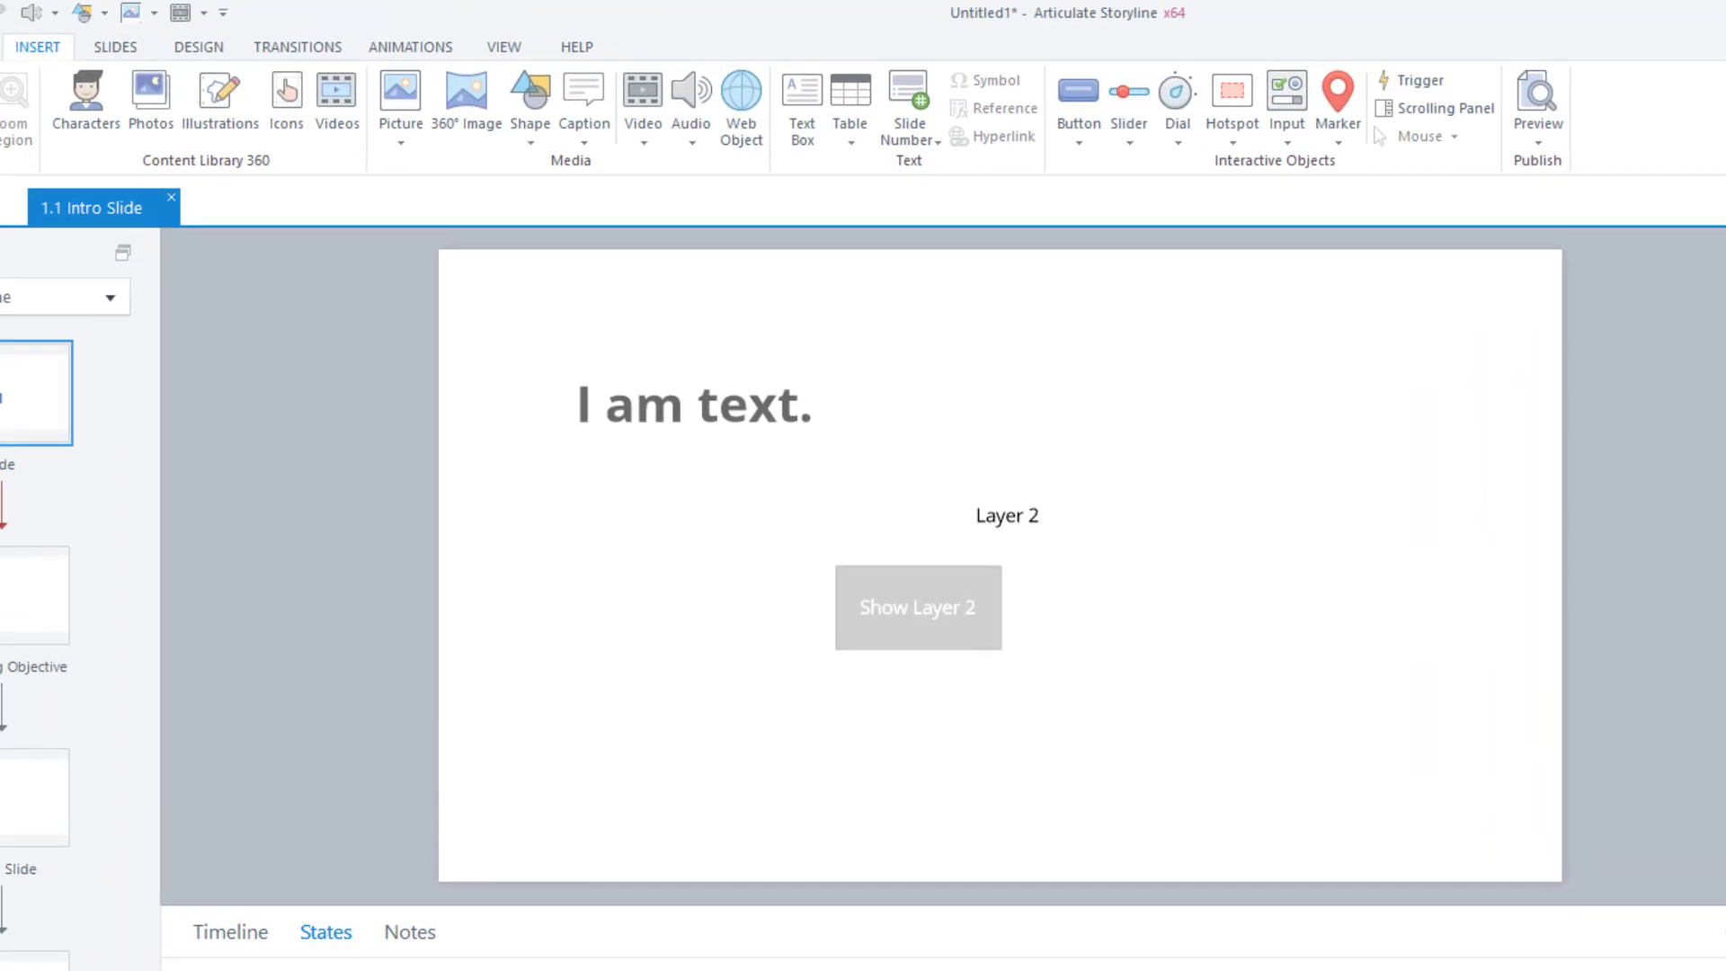
click(458, 104)
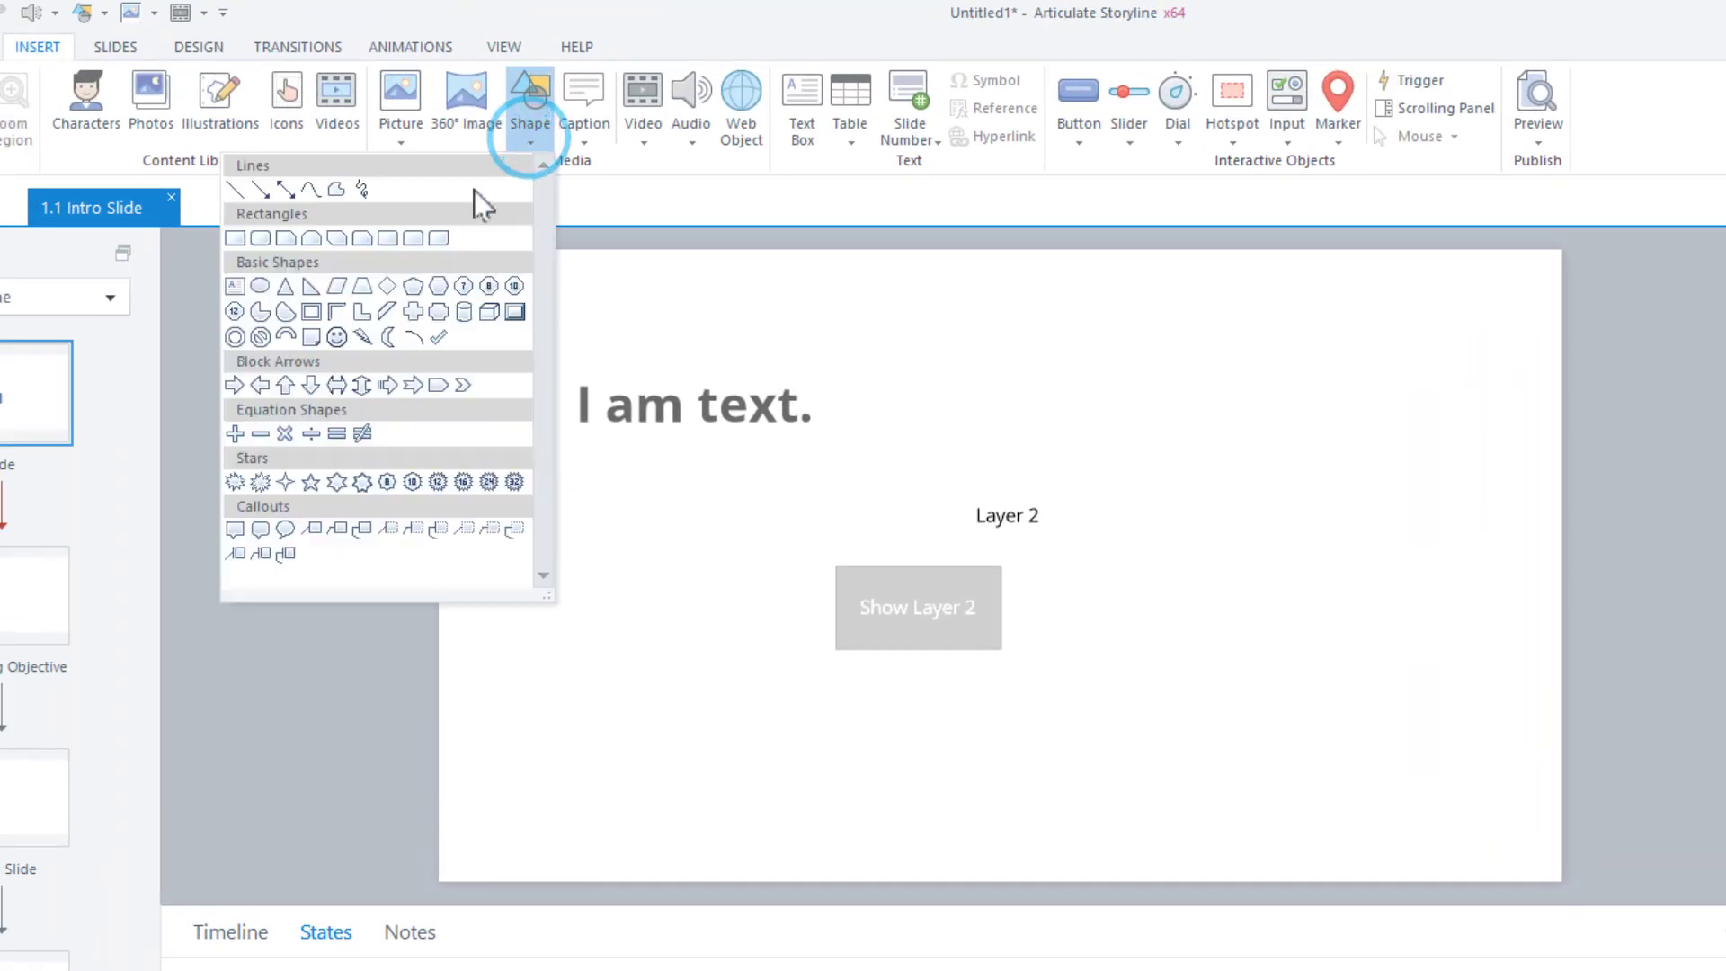
click(235, 238)
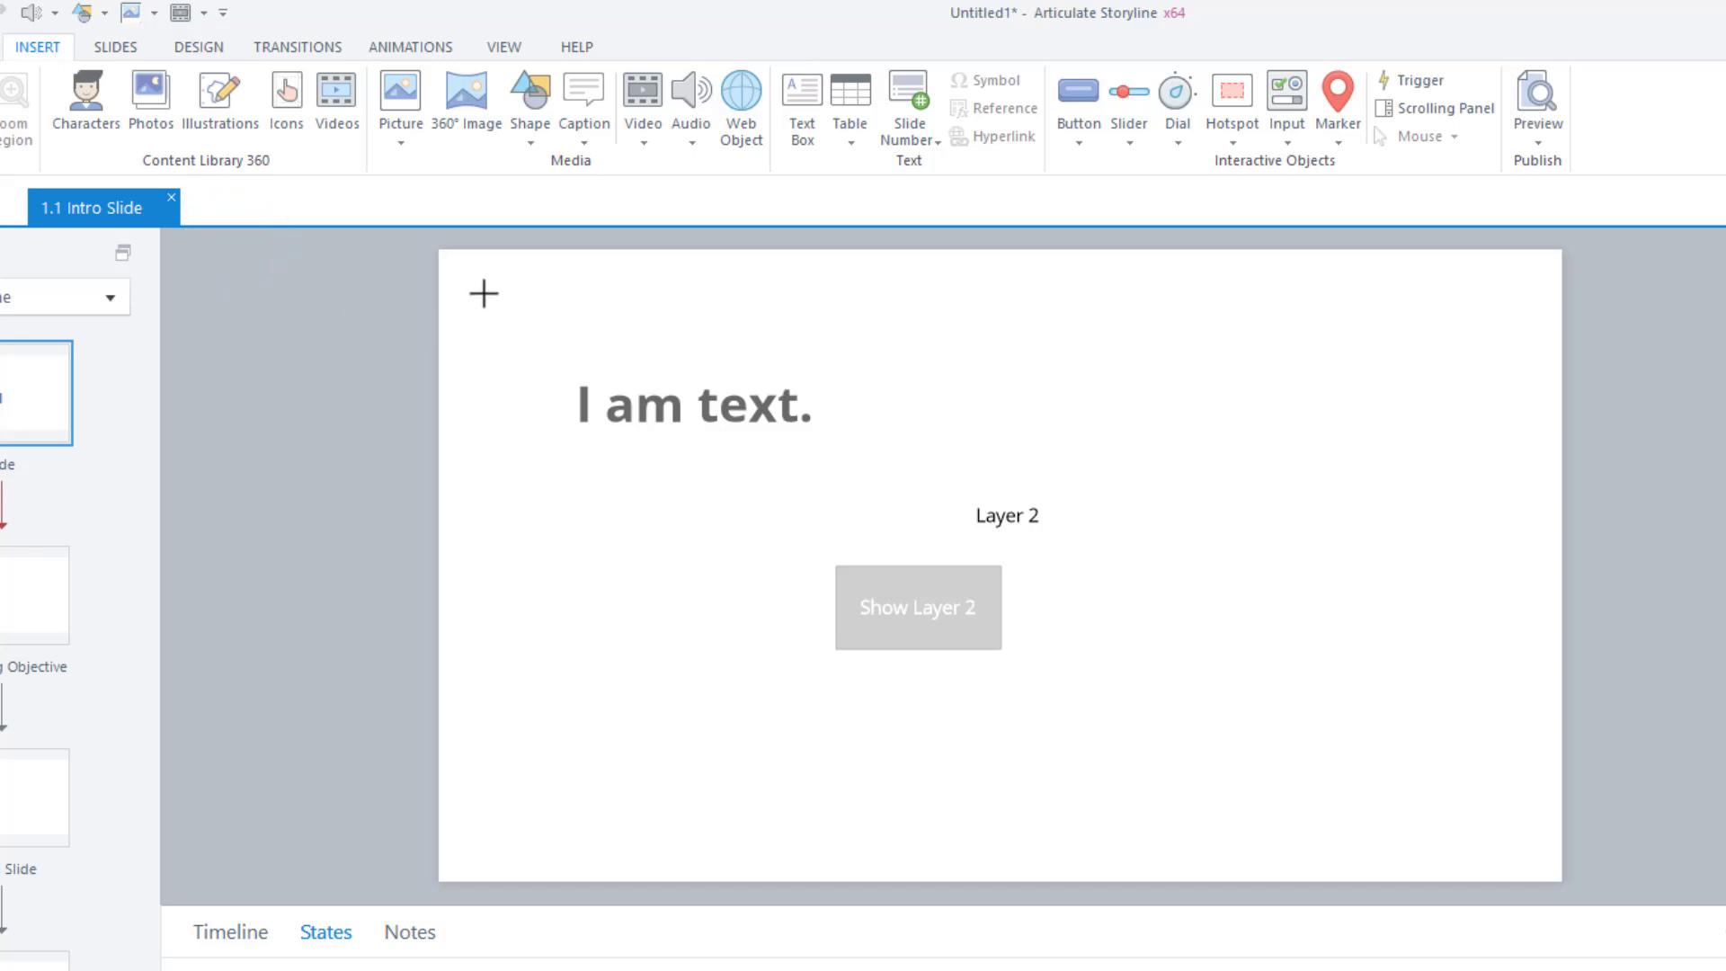
drag(477, 284, 1491, 808)
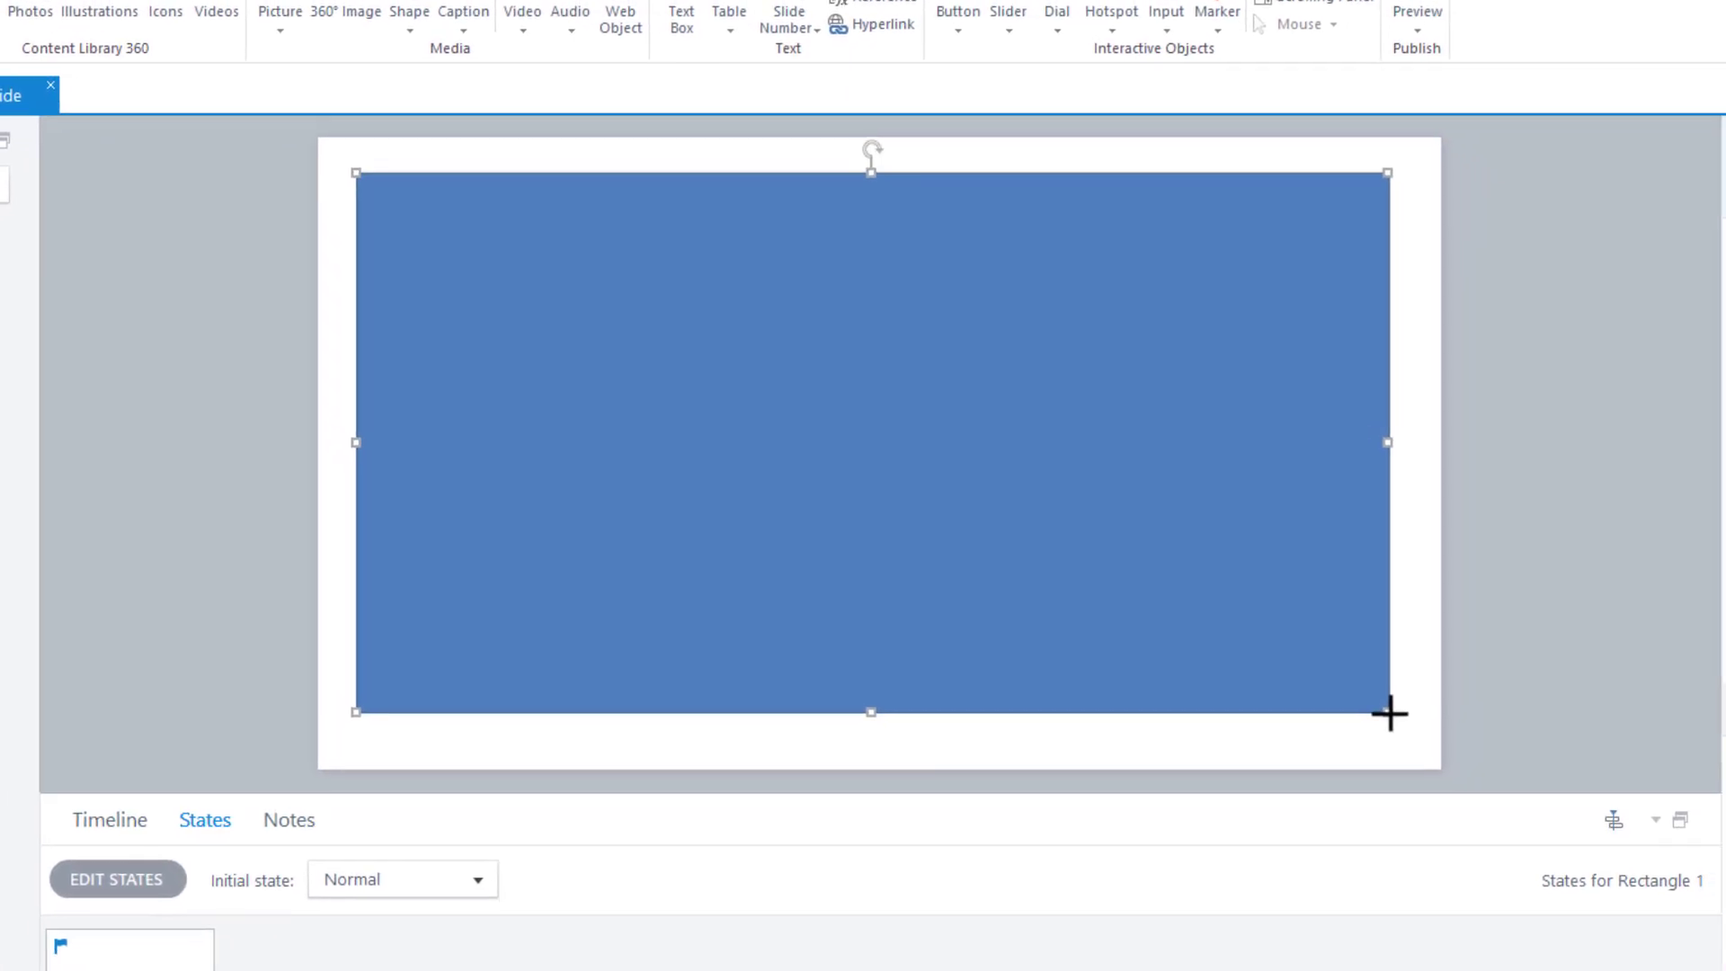
right_click(1198, 574)
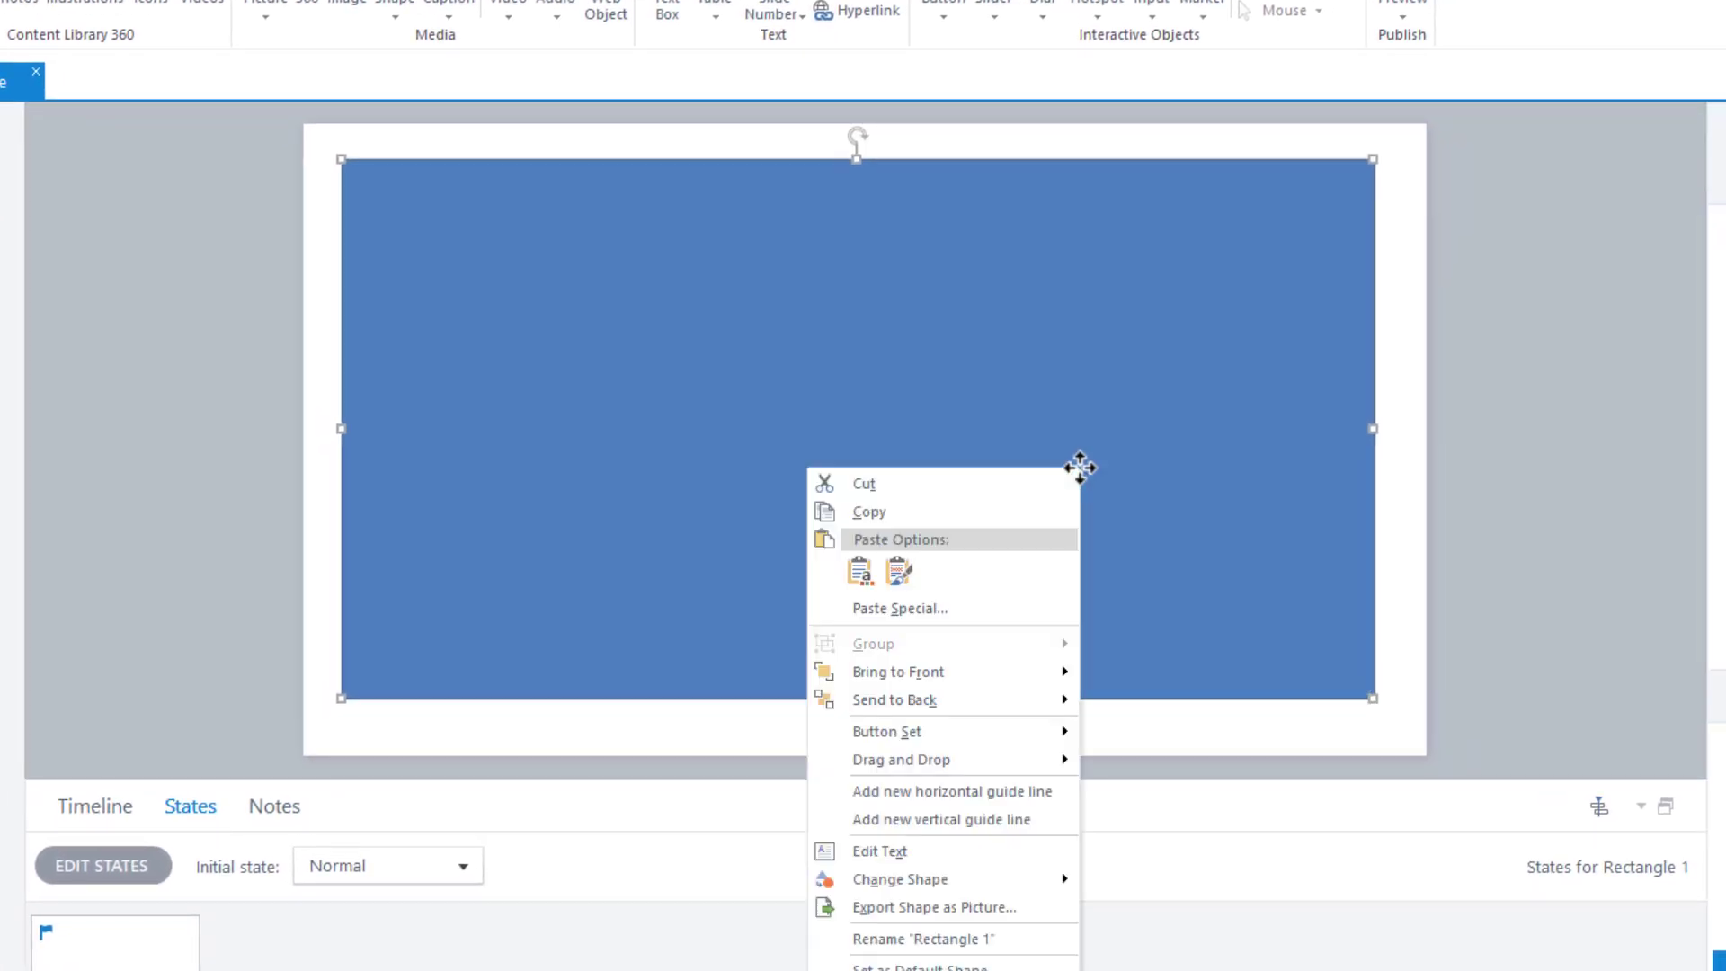
click(951, 692)
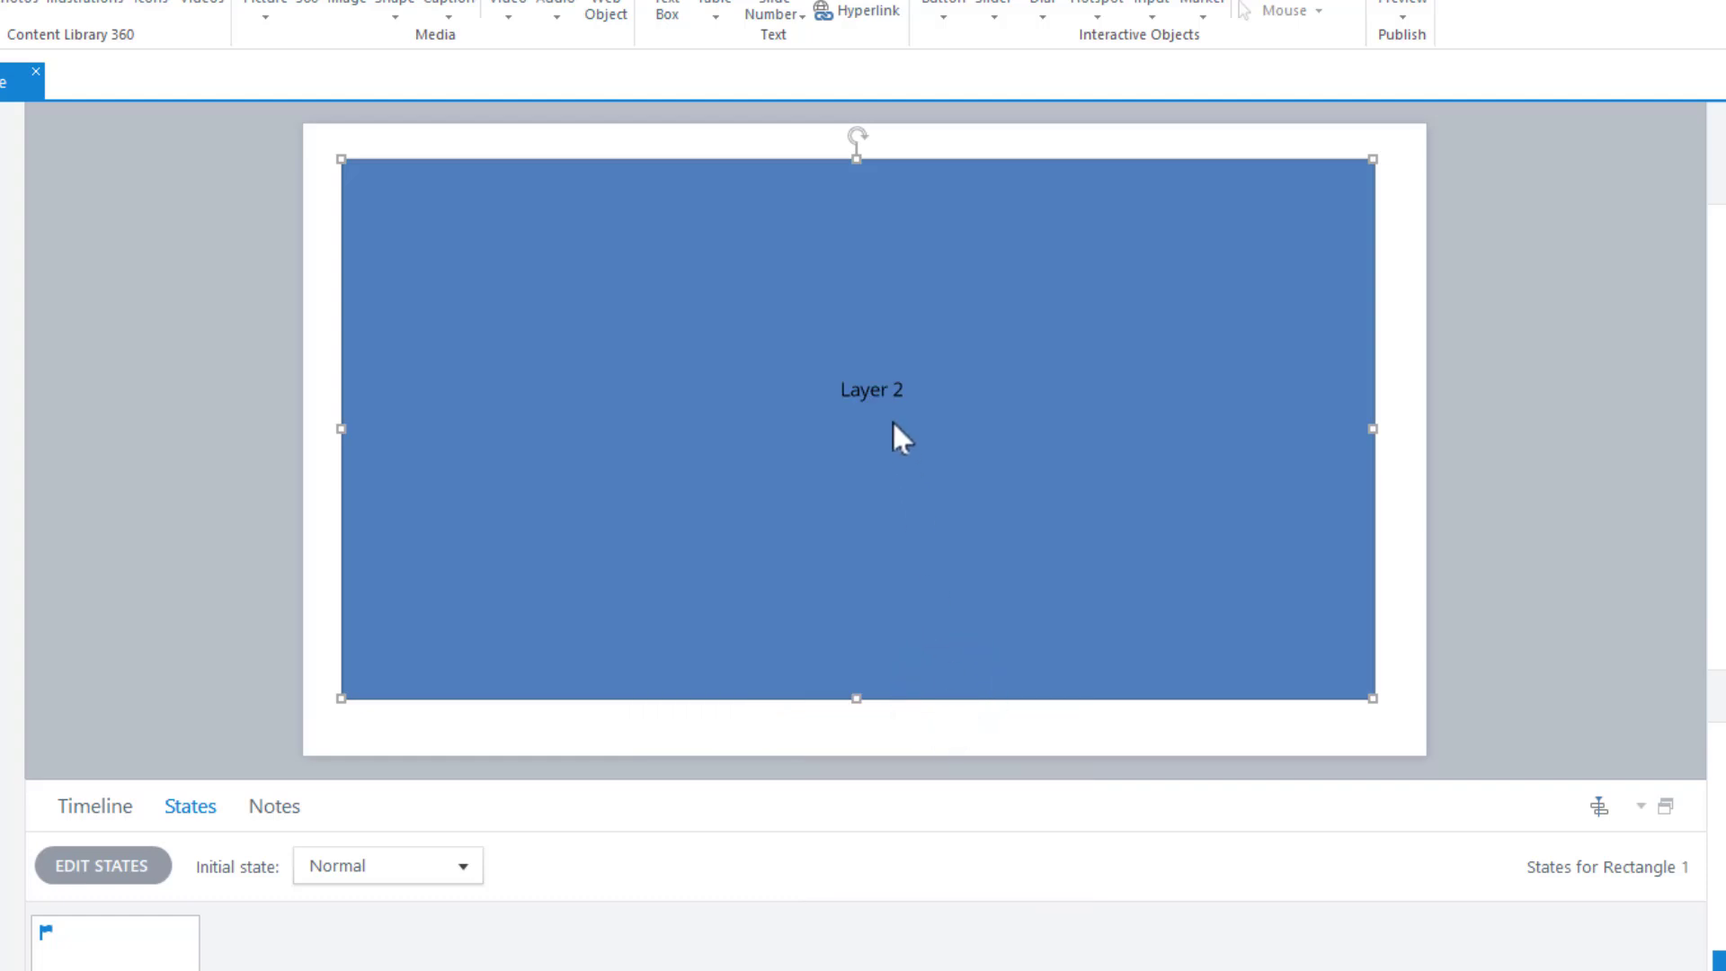
Change the color of the "Layer 2" text to white (#FFFFFF)
double_click(903, 386)
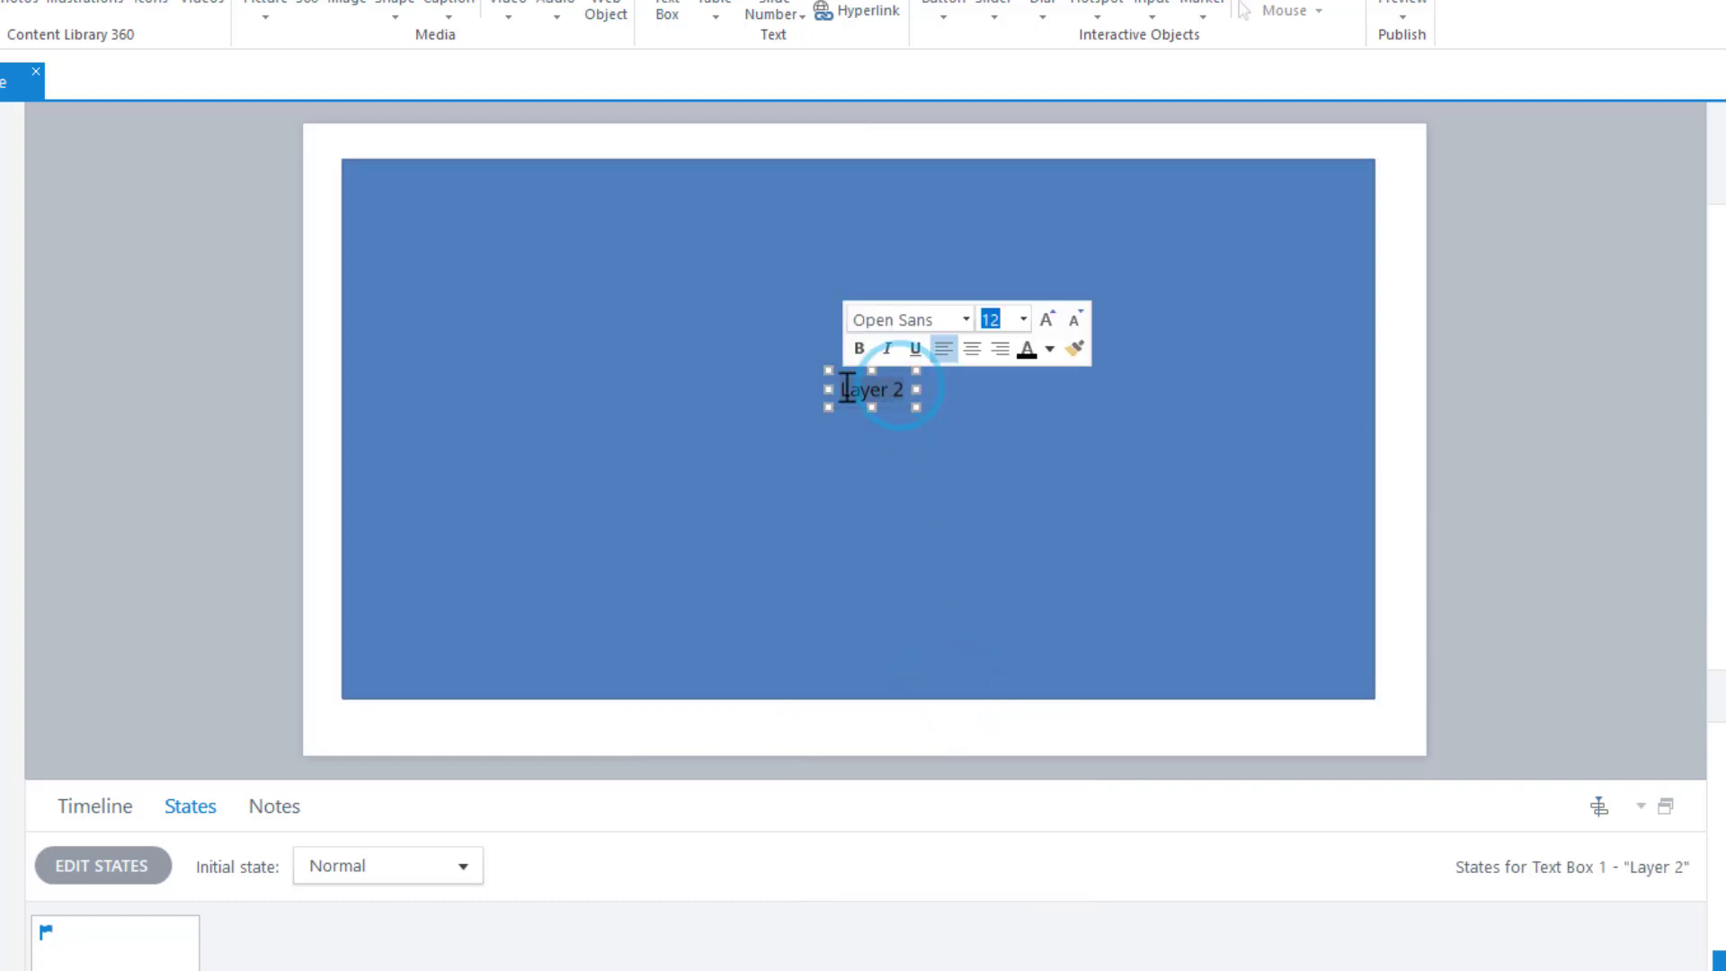
click(1050, 351)
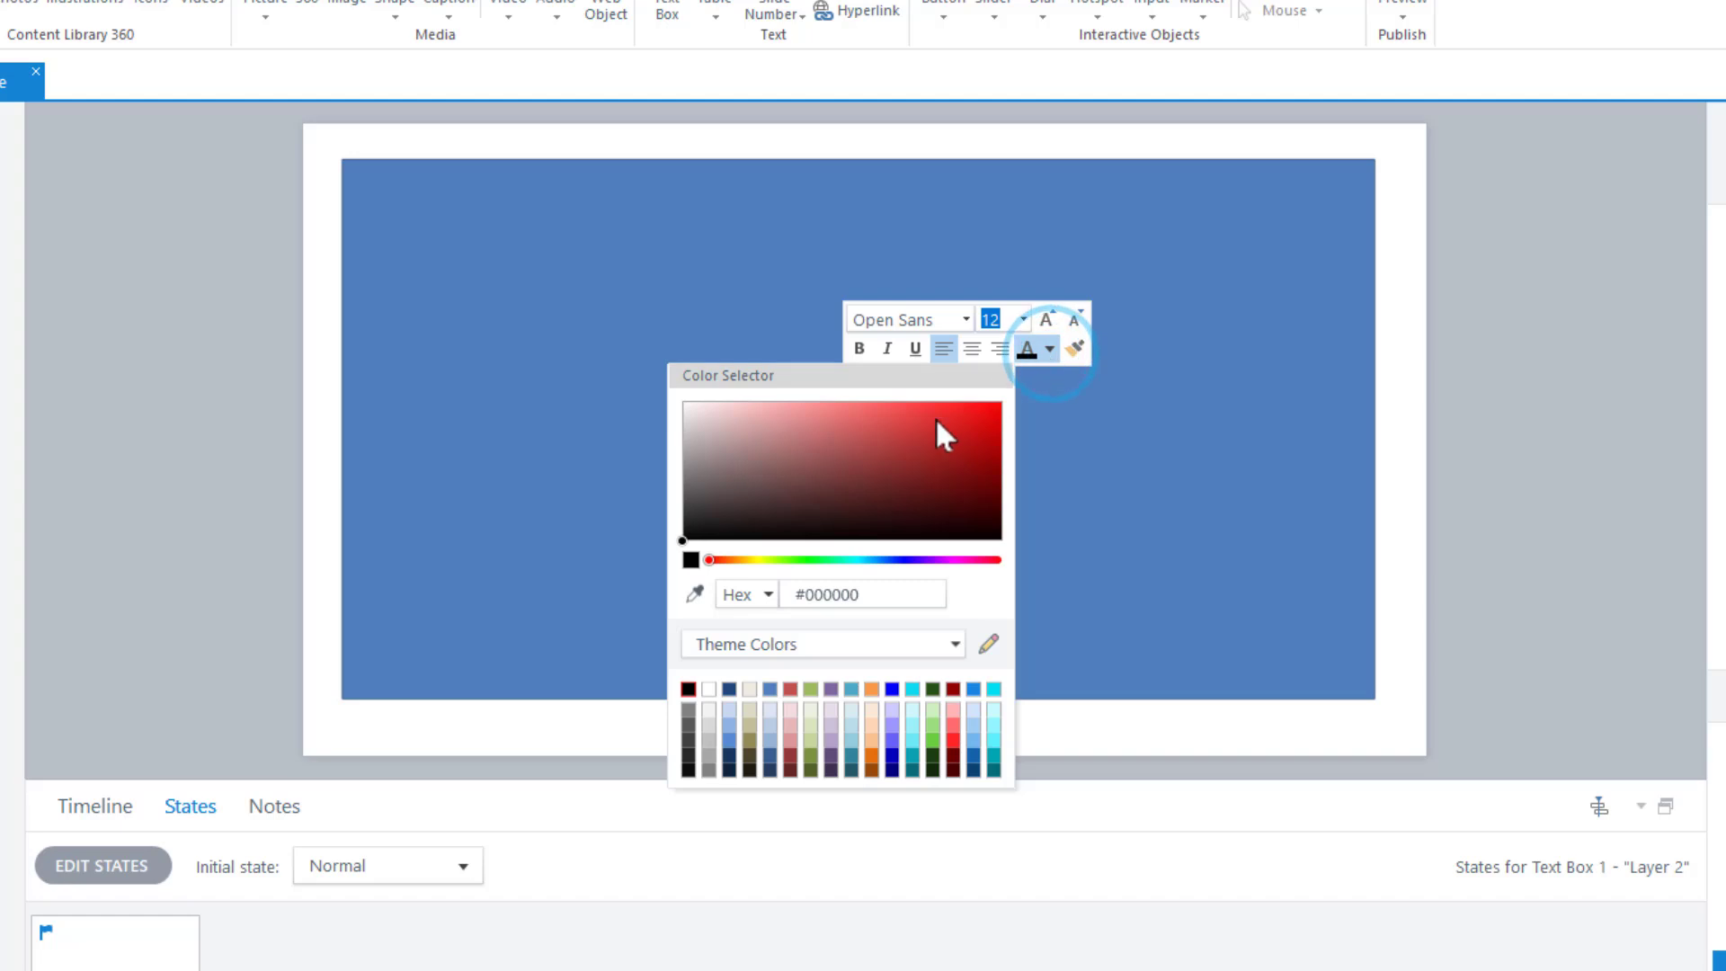
click(708, 691)
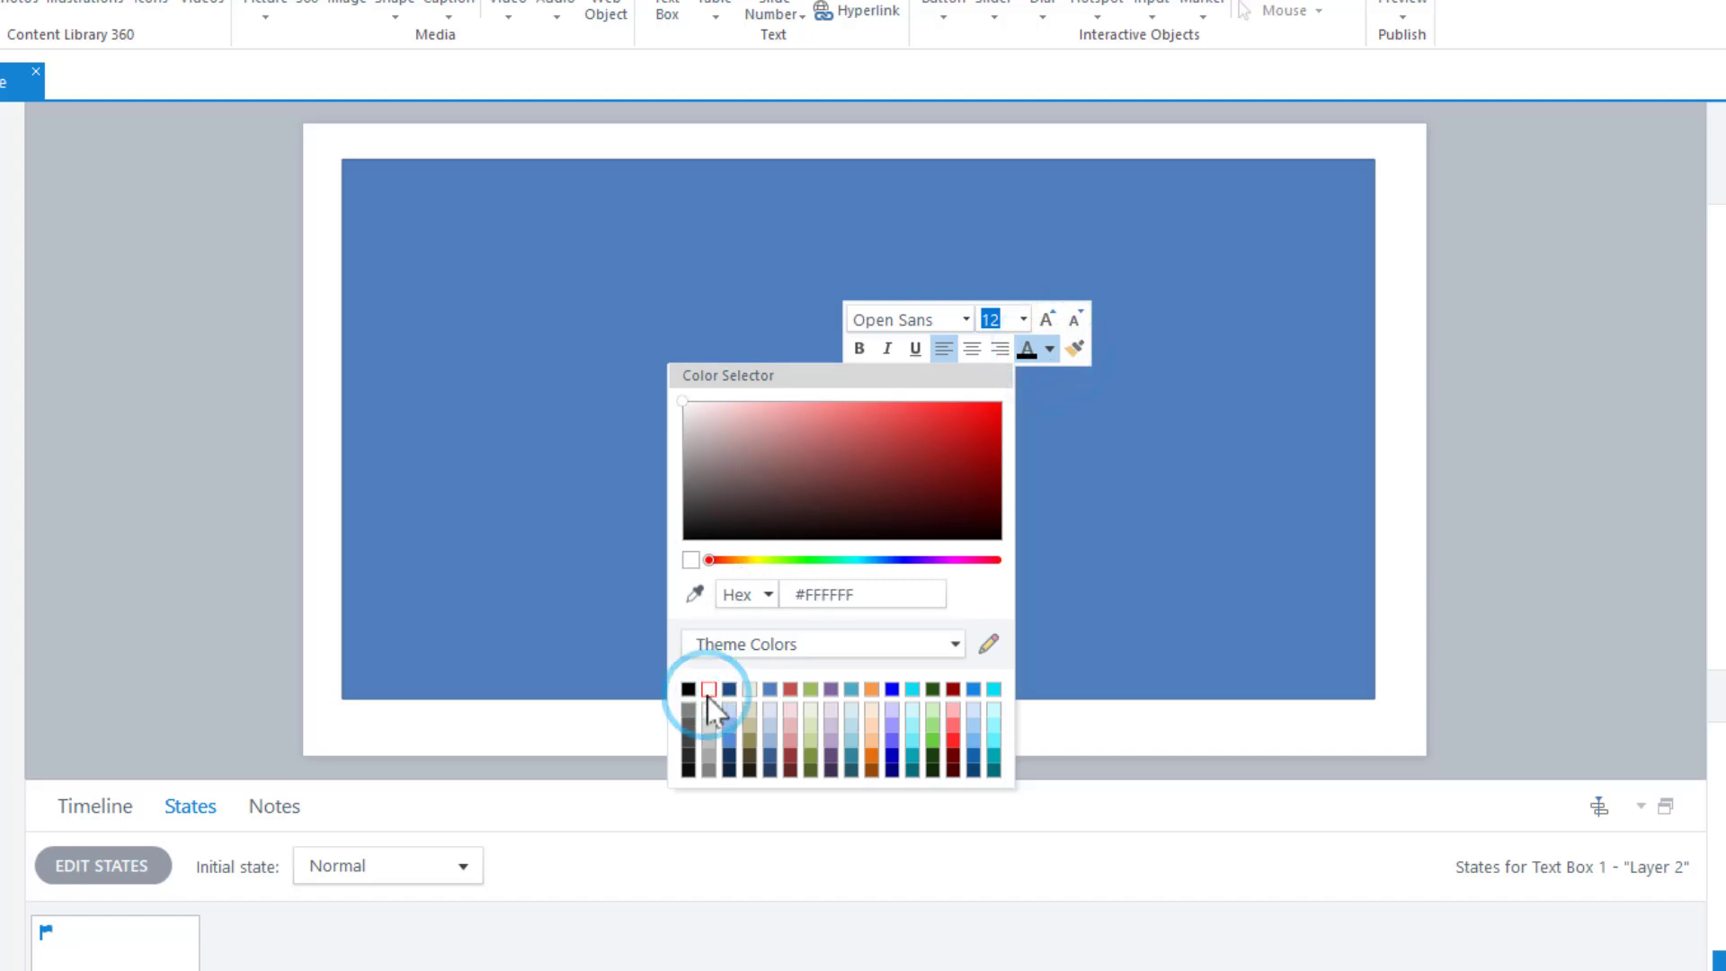
click(1181, 620)
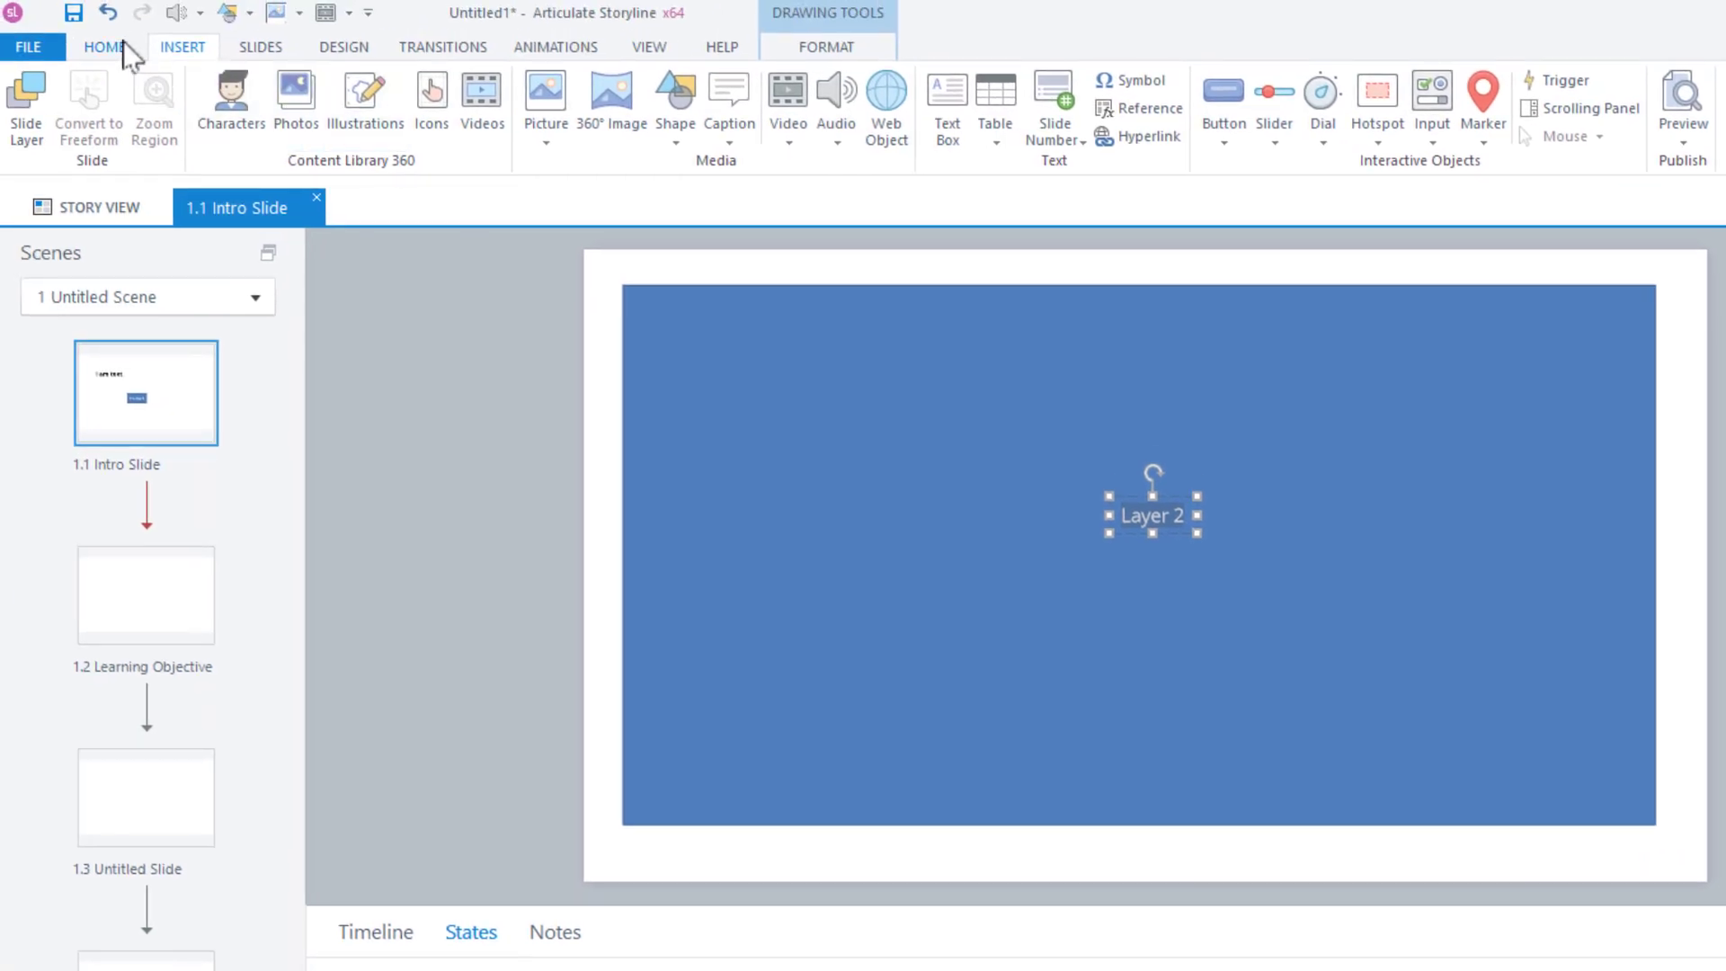
Increase the font size of the "Layer 2" text to 32
click(117, 45)
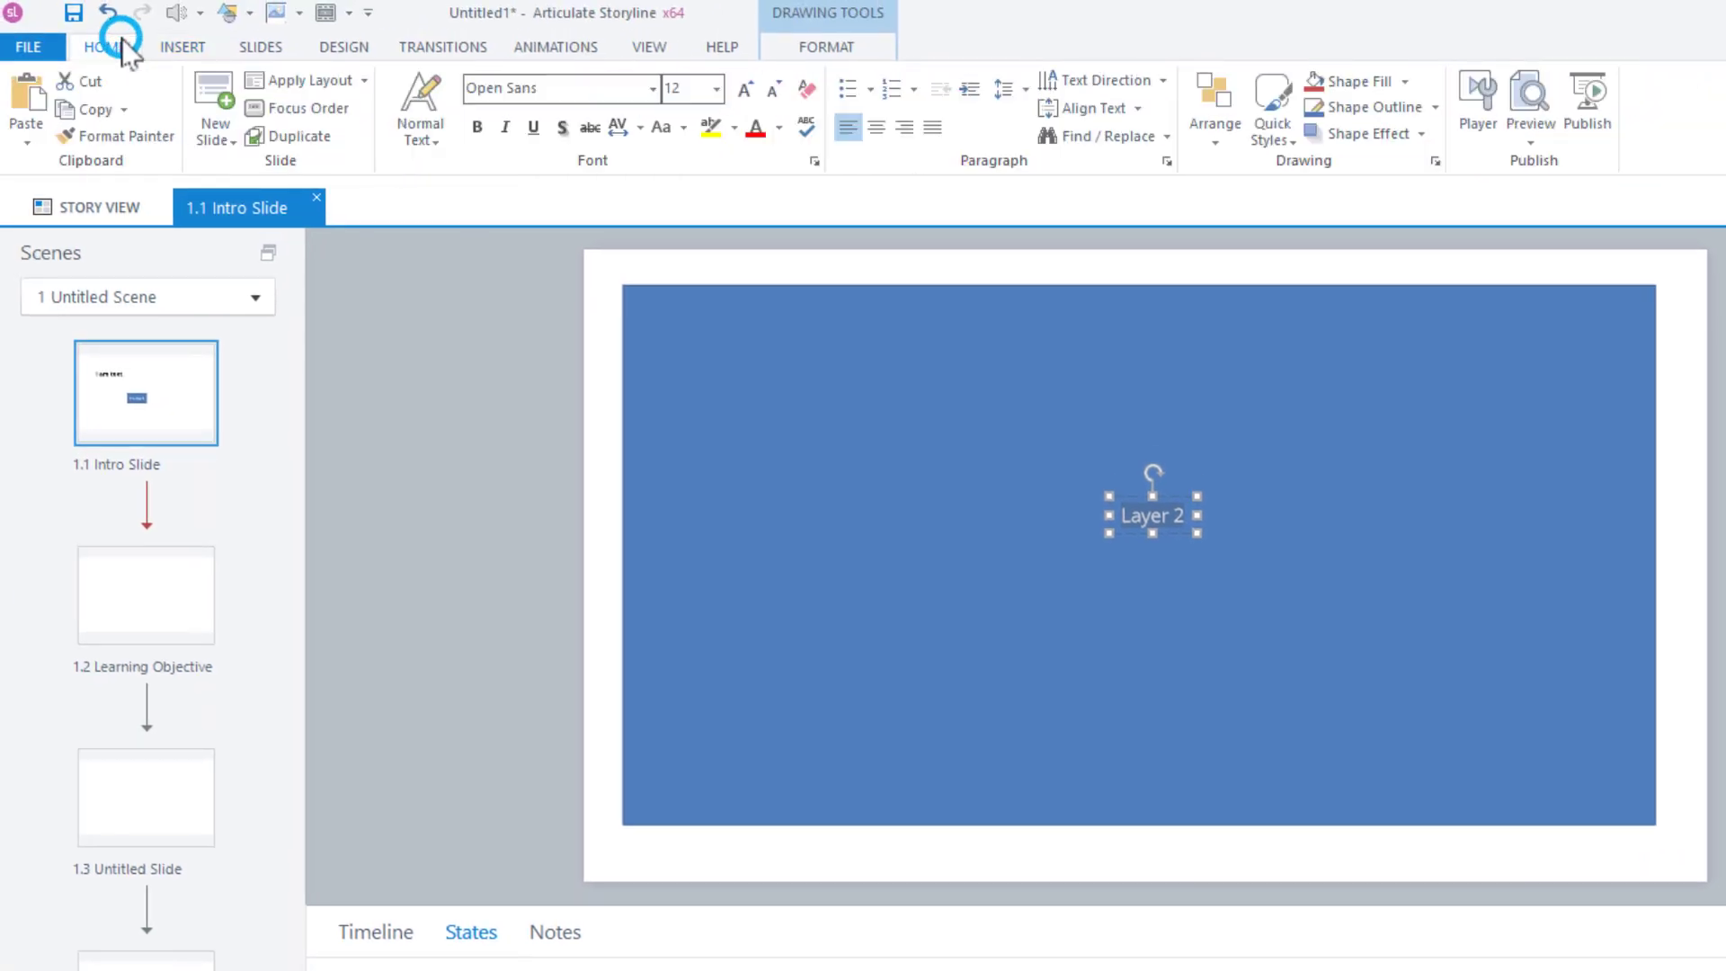
click(743, 86)
click(743, 86)
click(743, 86)
click(742, 86)
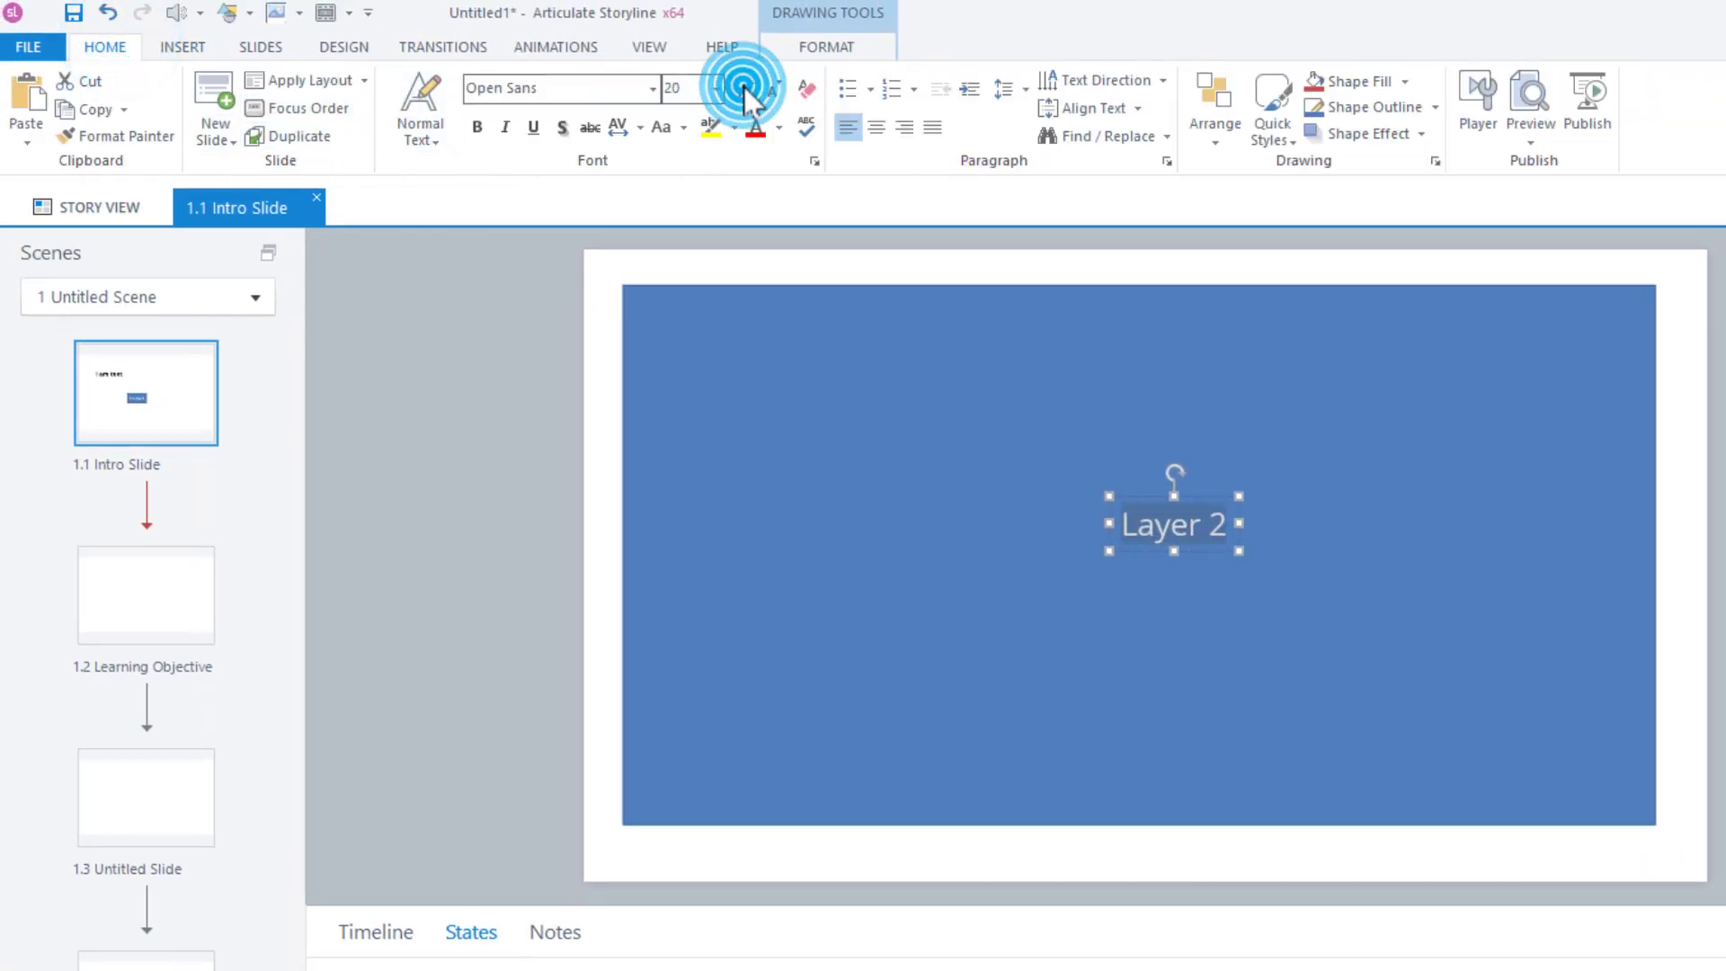
click(742, 86)
click(742, 86)
click(743, 86)
Center the "Layer 2" text on the blue rectangle and make it bold, widening its box to fit one line
drag(1140, 574, 1071, 591)
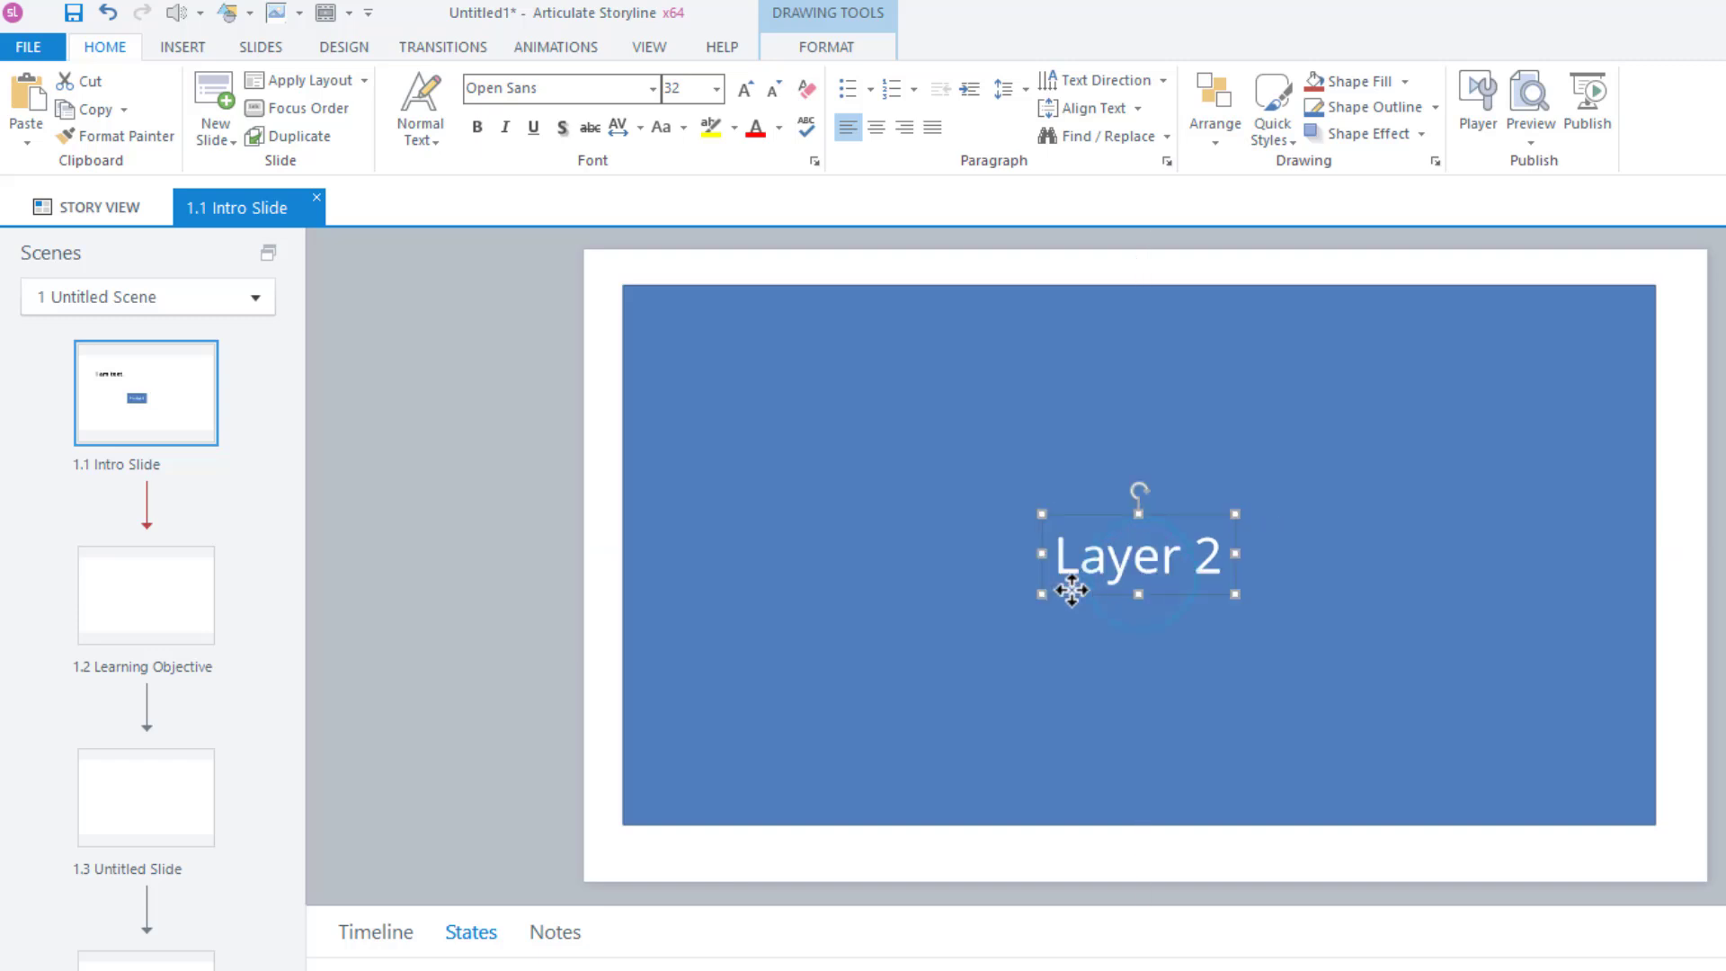
click(481, 127)
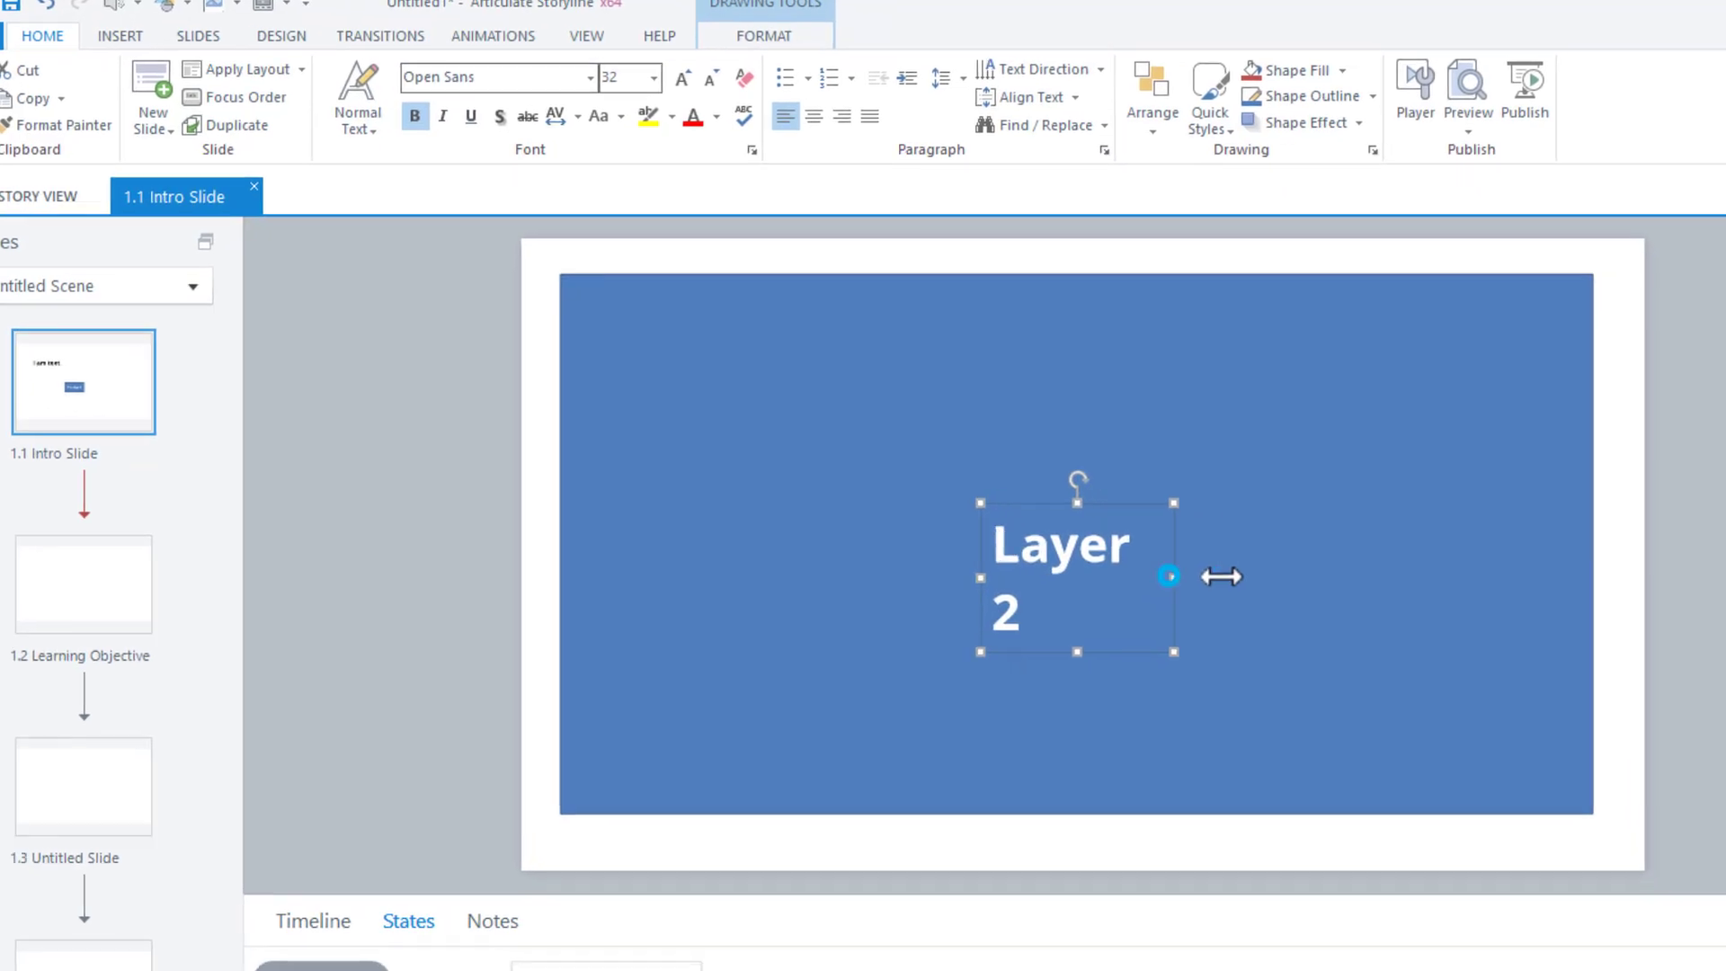
drag(1170, 576, 1239, 576)
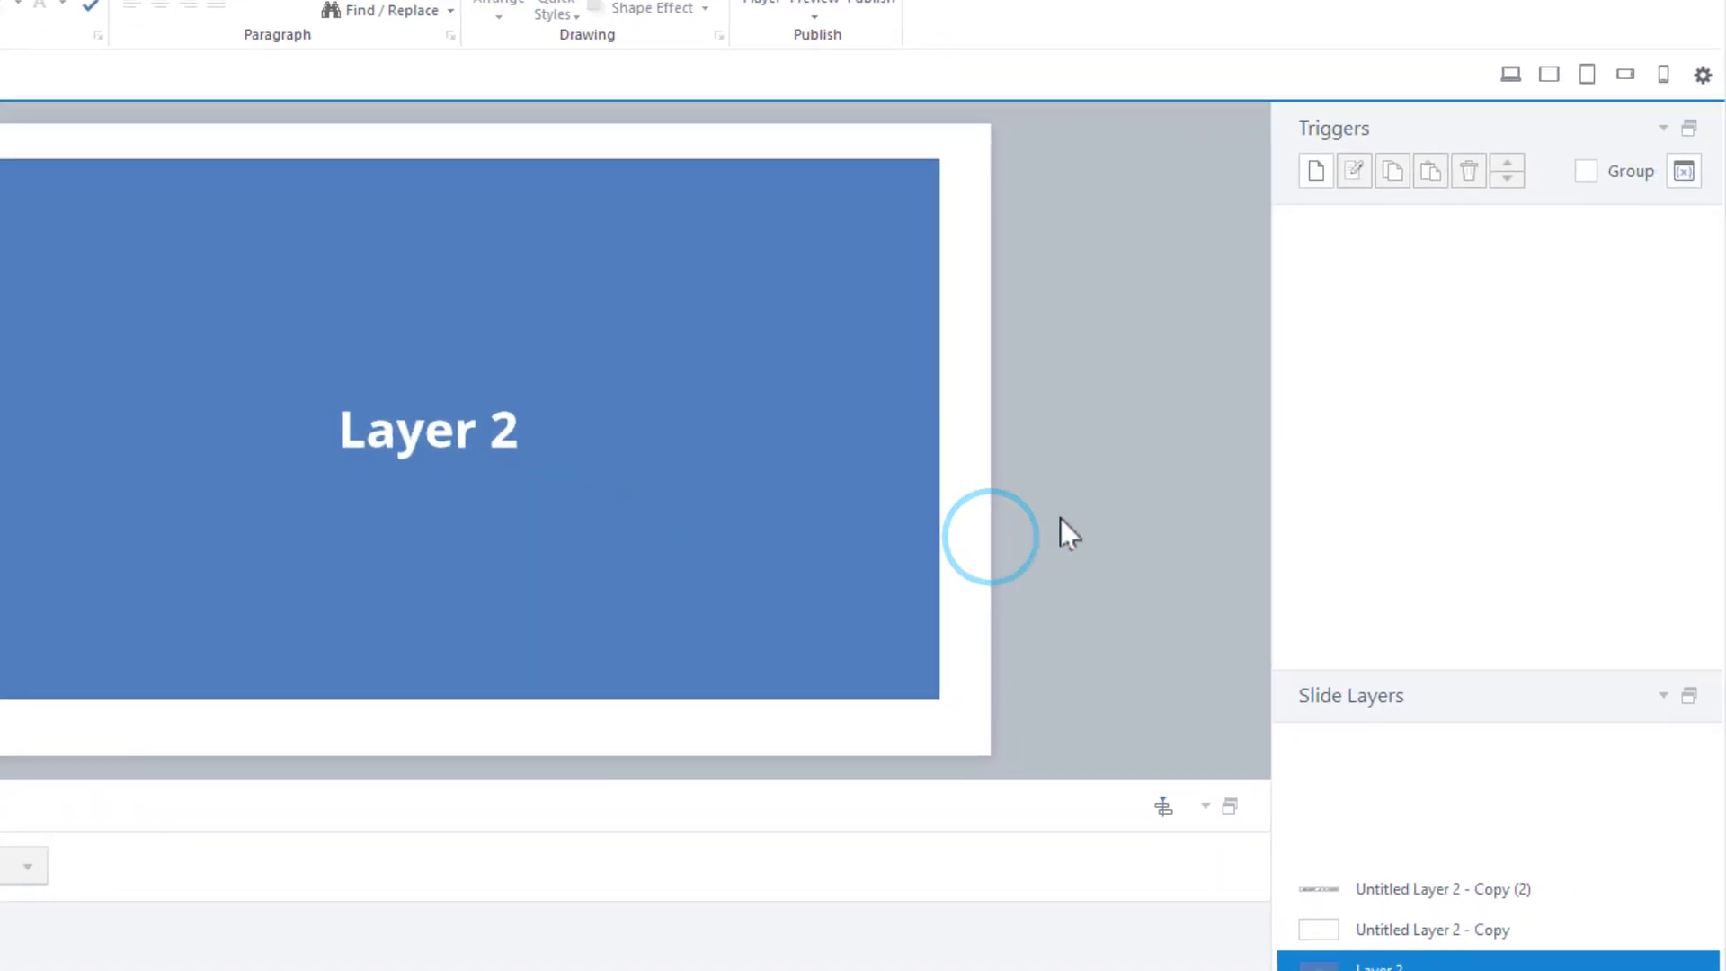
Preview the slide again, show the restyled Layer 2 through its rectangle, and return to editing
click(1511, 73)
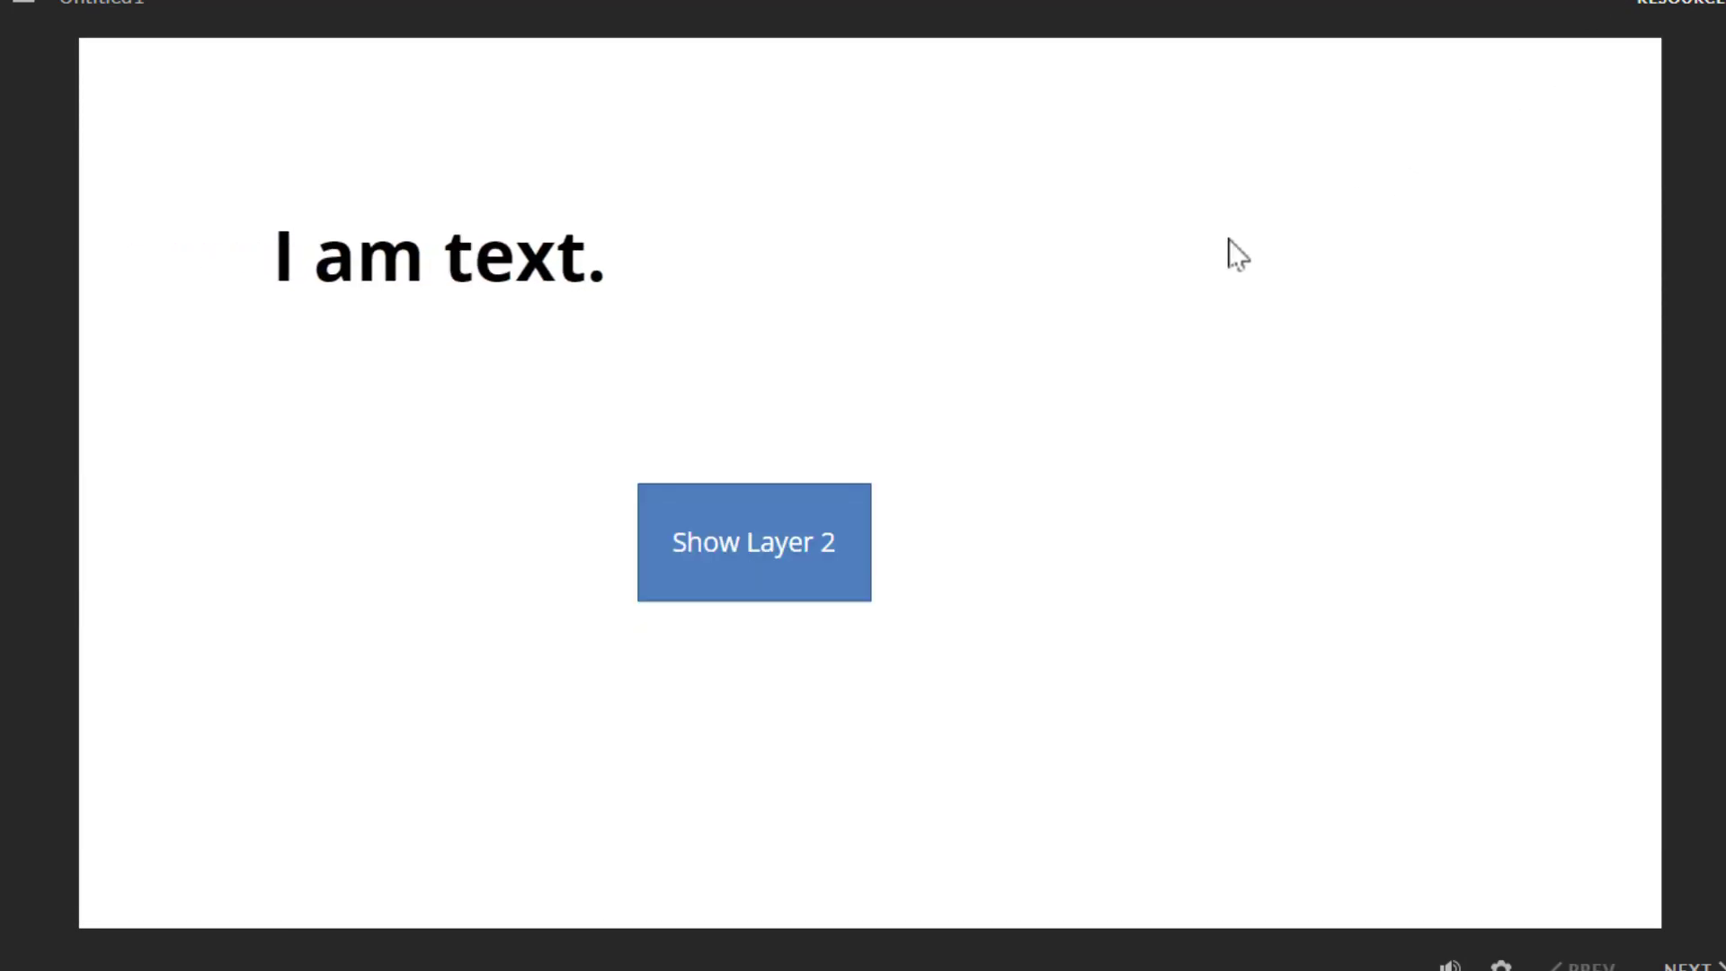
click(774, 593)
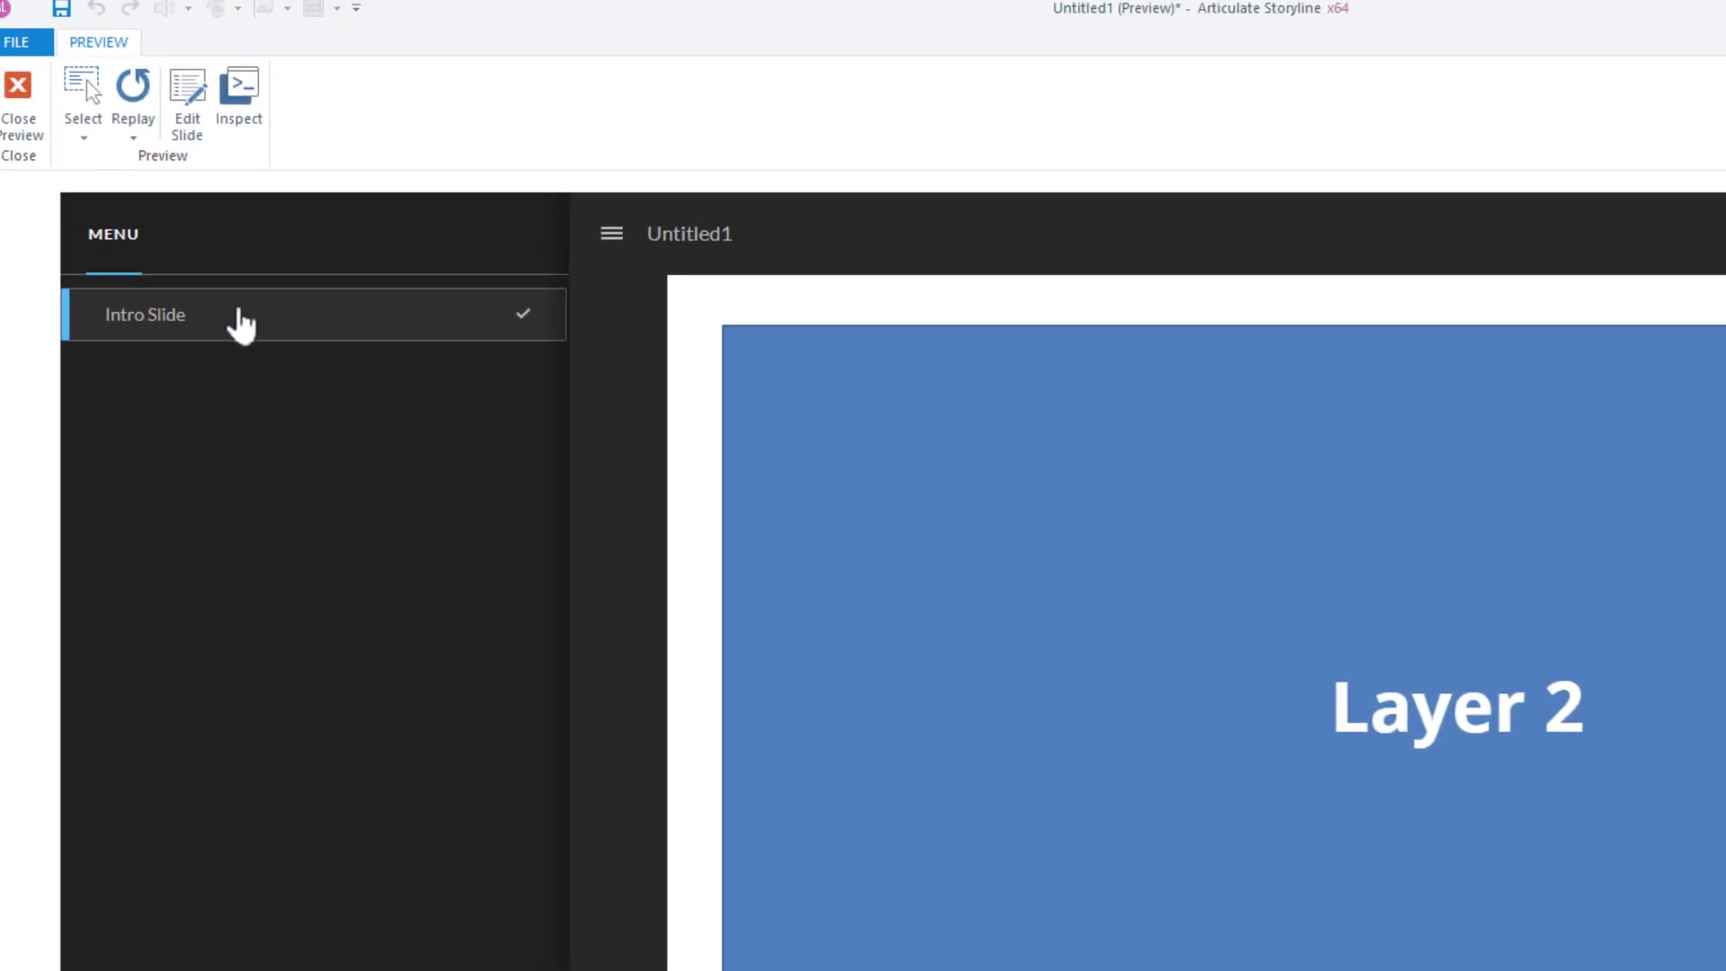
click(43, 100)
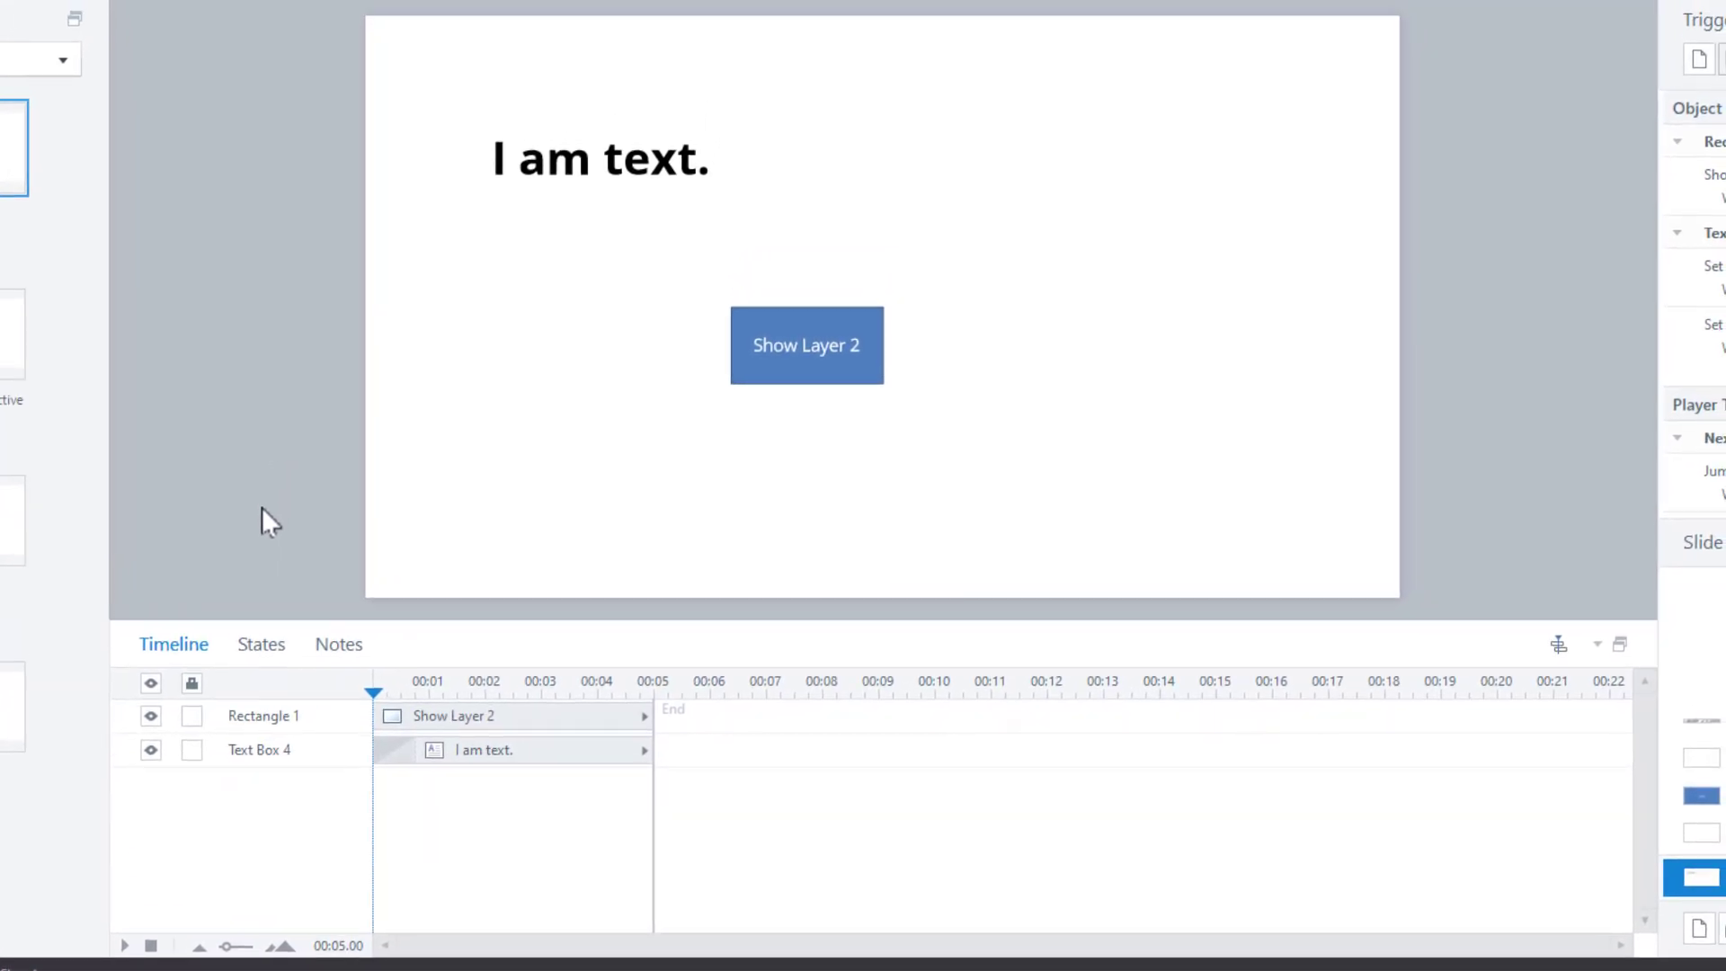
On the base layer's timeline, delay the start of Text Box 4 to about 1.75 seconds
click(436, 752)
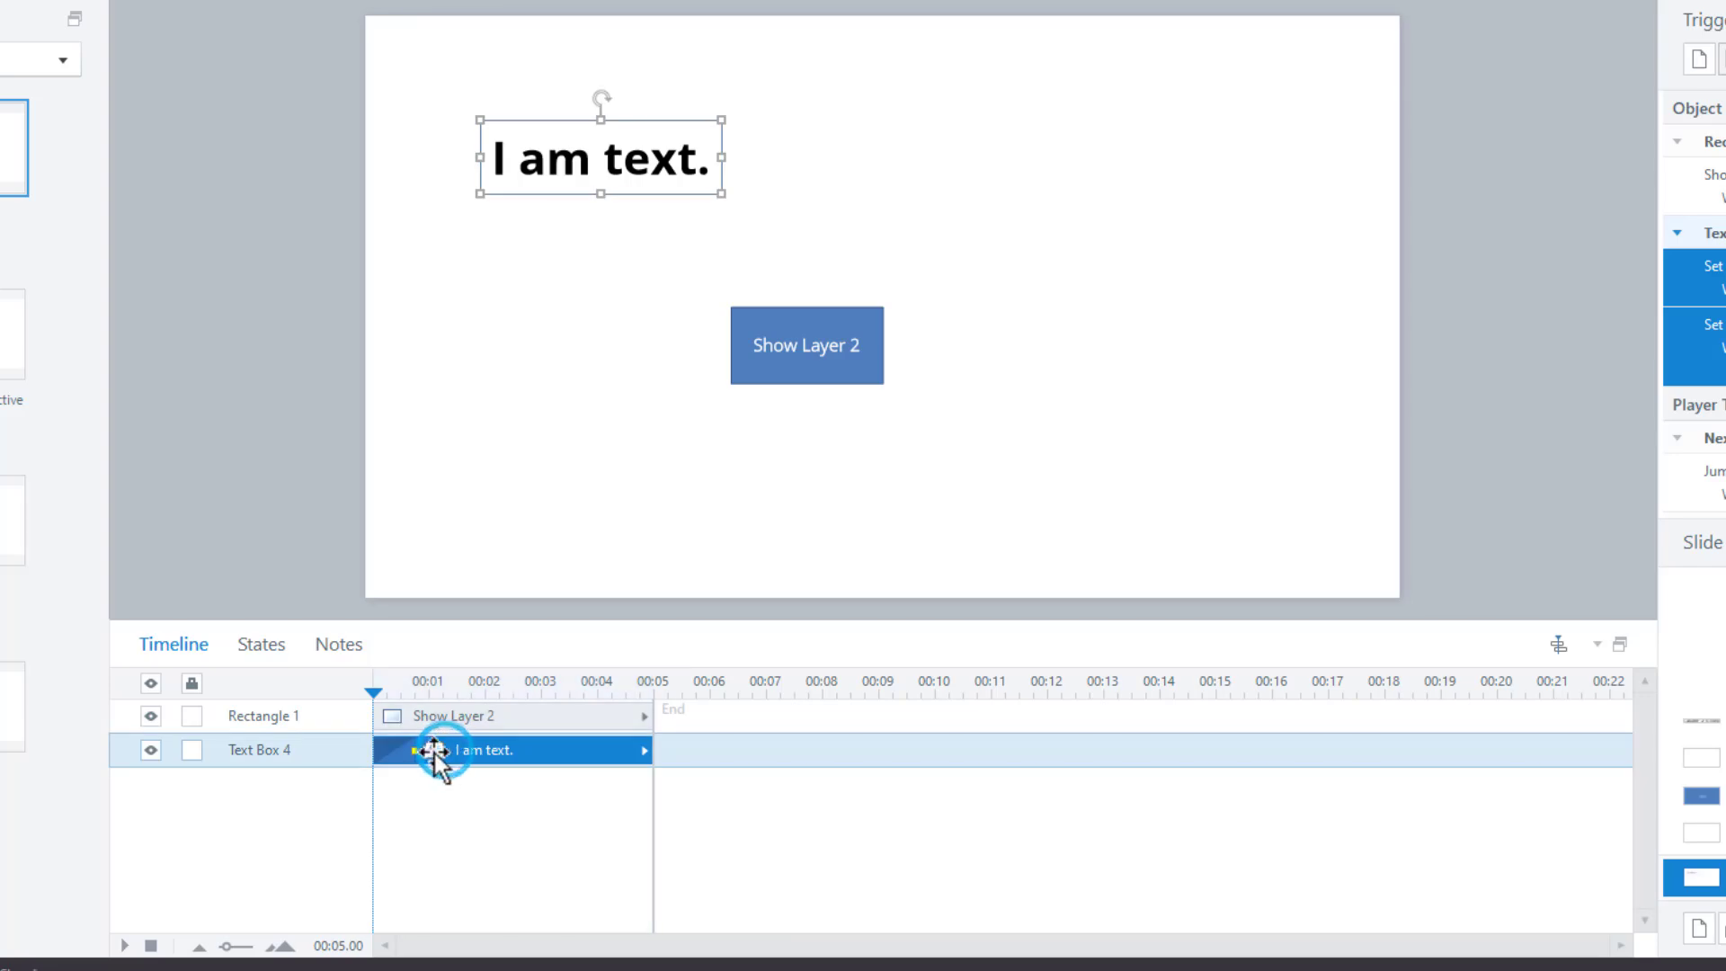
drag(376, 751, 463, 753)
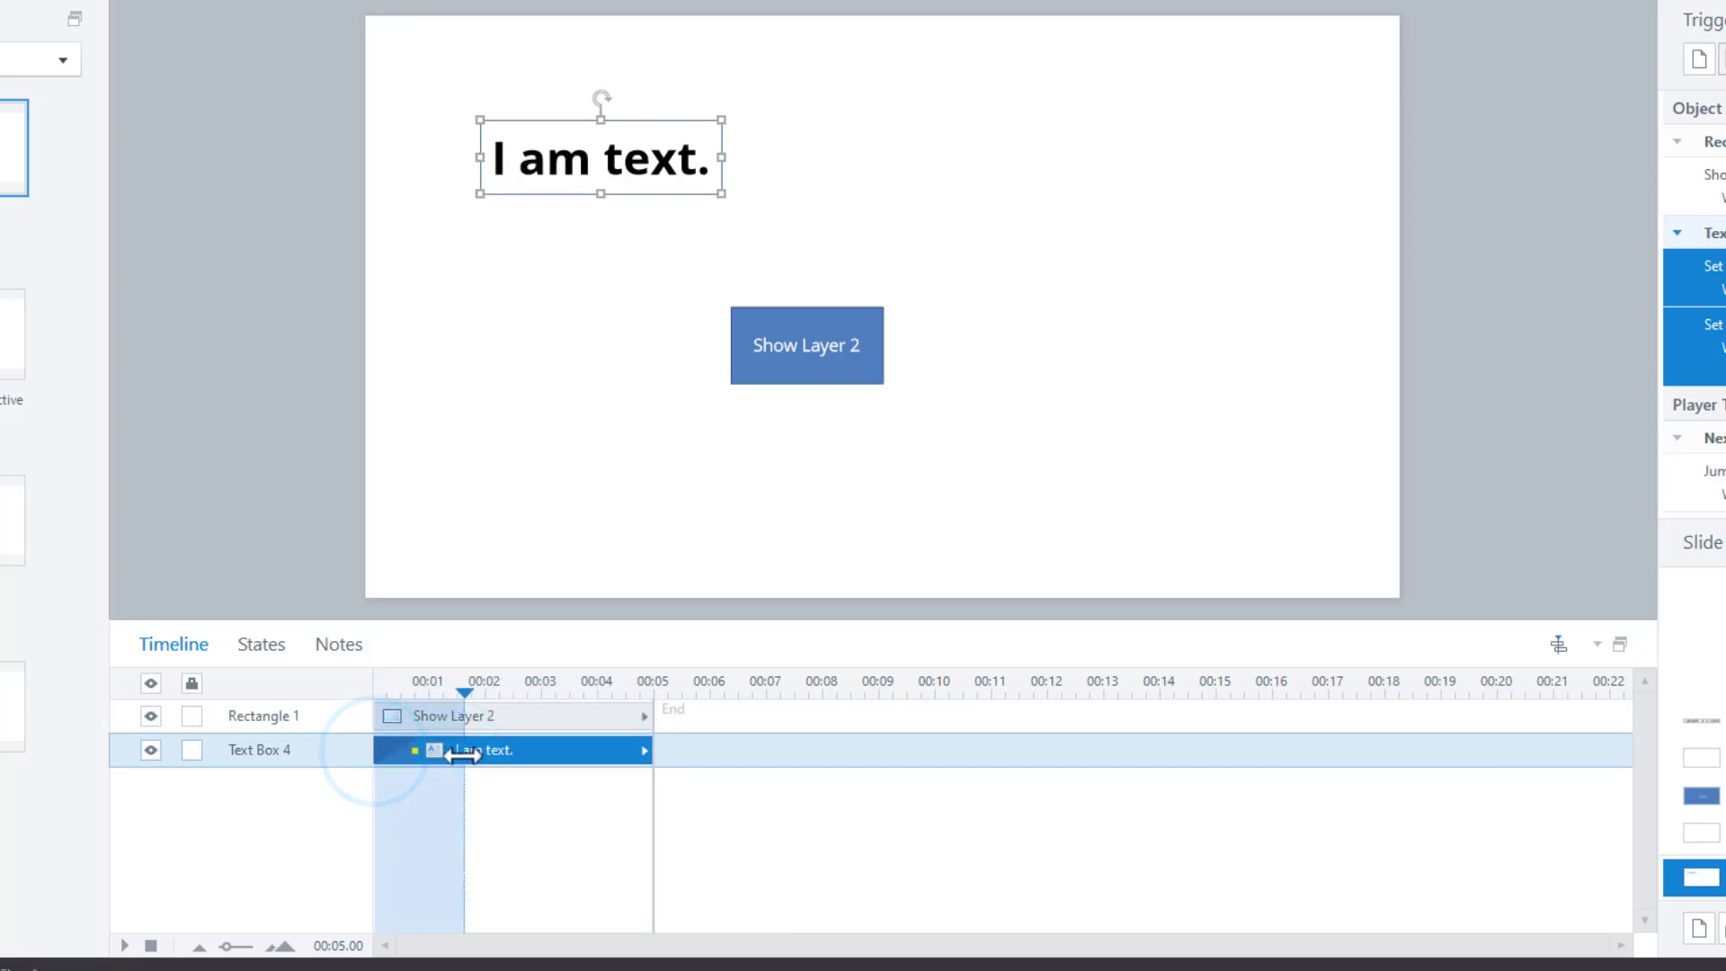
click(473, 753)
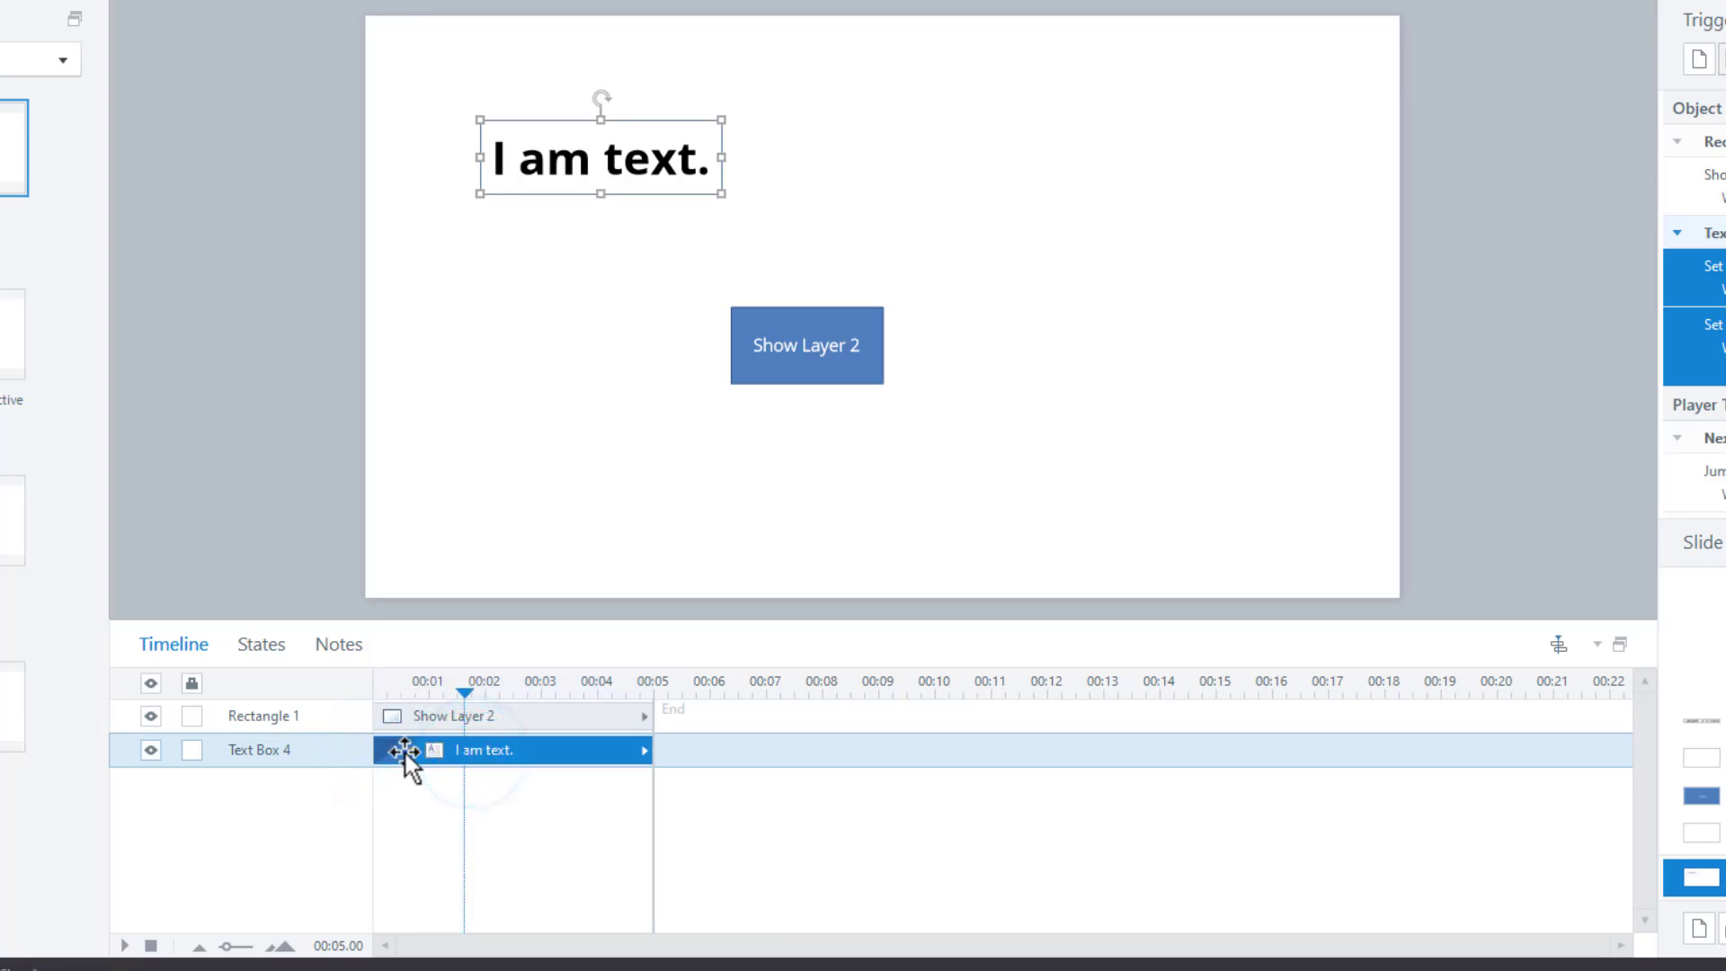
drag(382, 749, 474, 753)
click(537, 719)
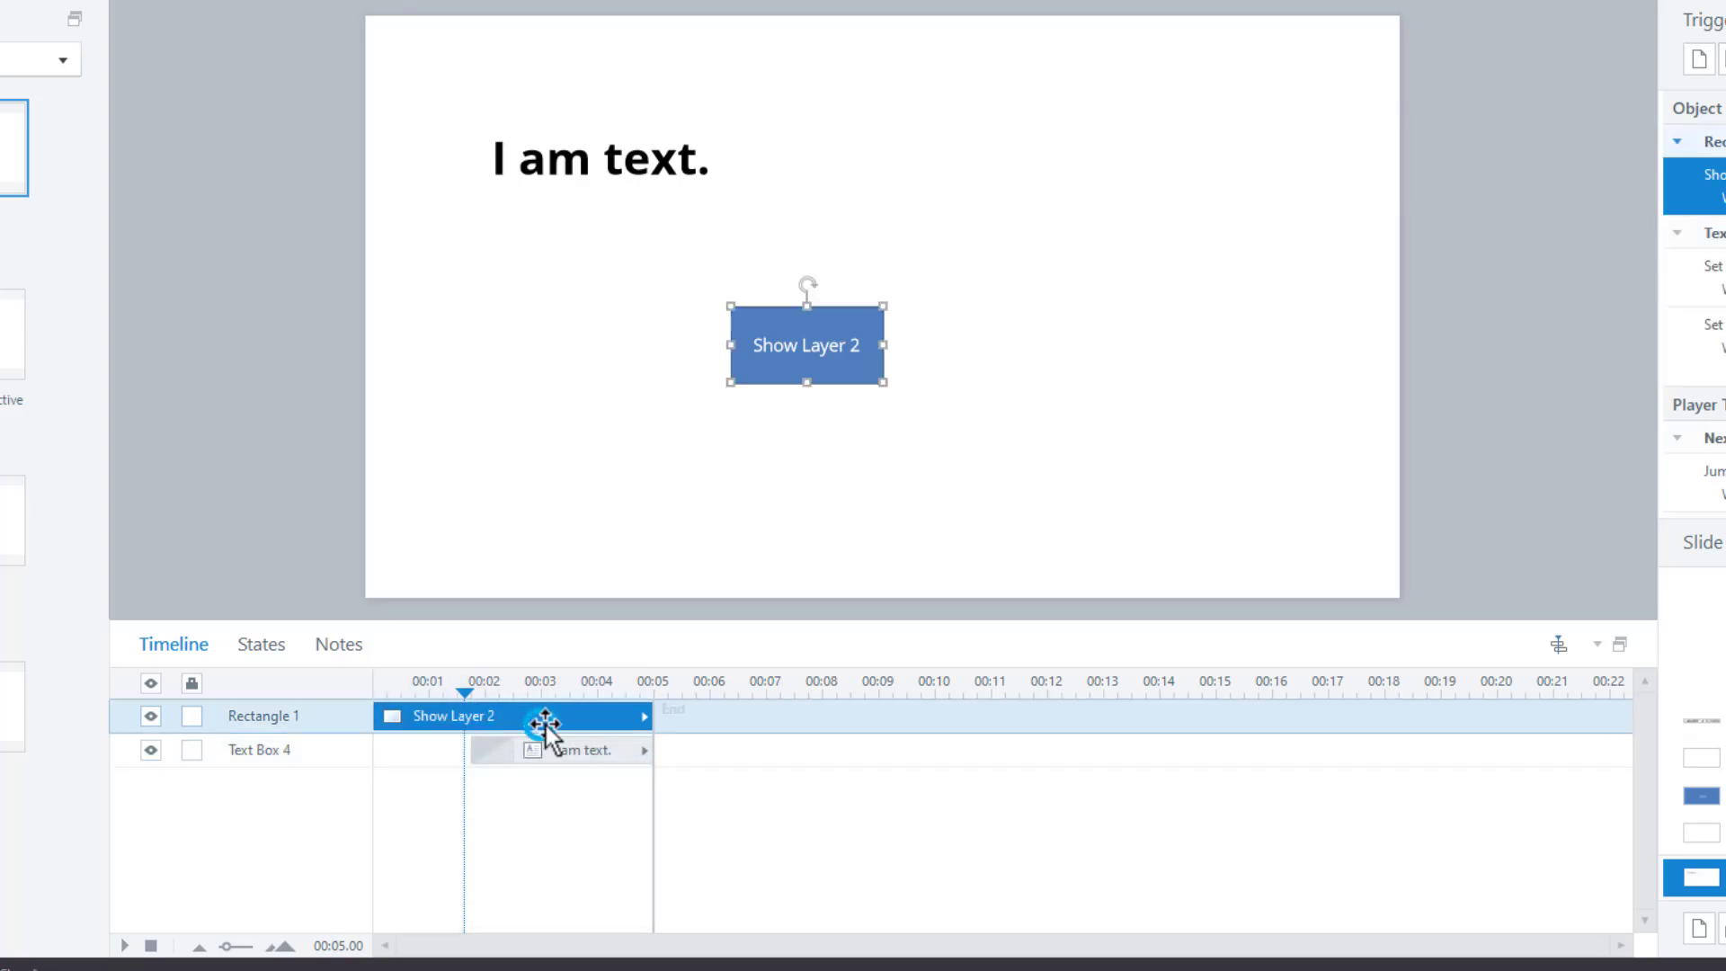
End the "Show Layer 2" rectangle at about 2.25 seconds on the timeline and play the timeline from the start
drag(643, 716, 501, 714)
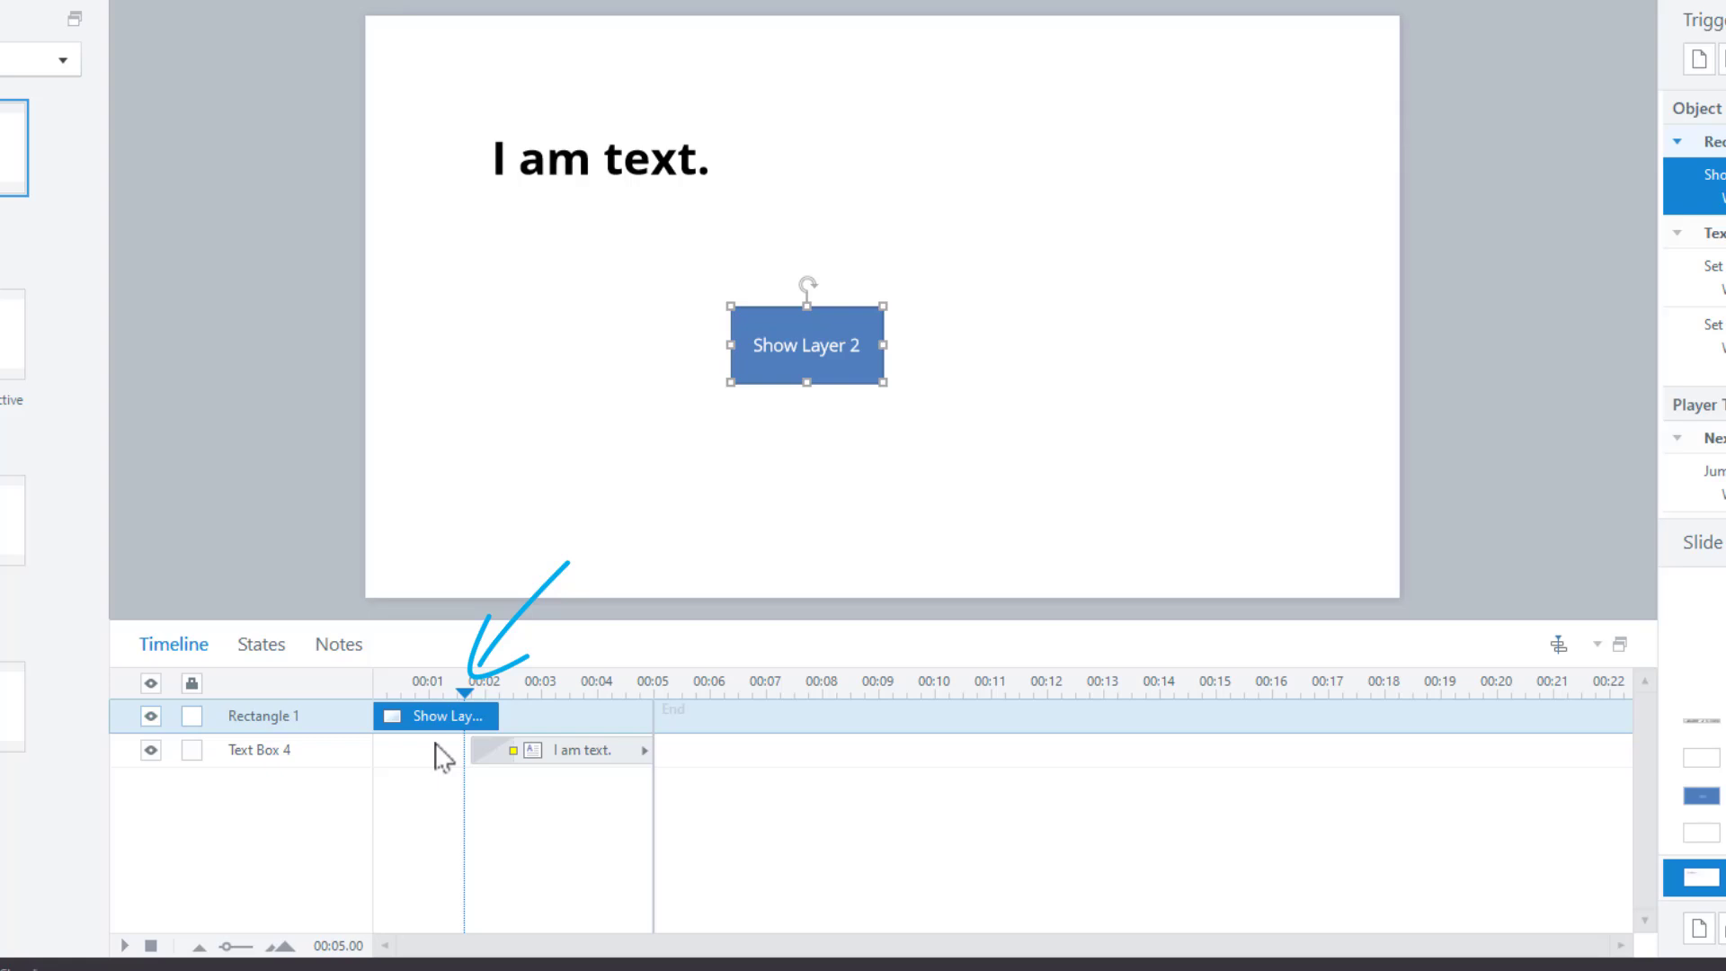
click(153, 946)
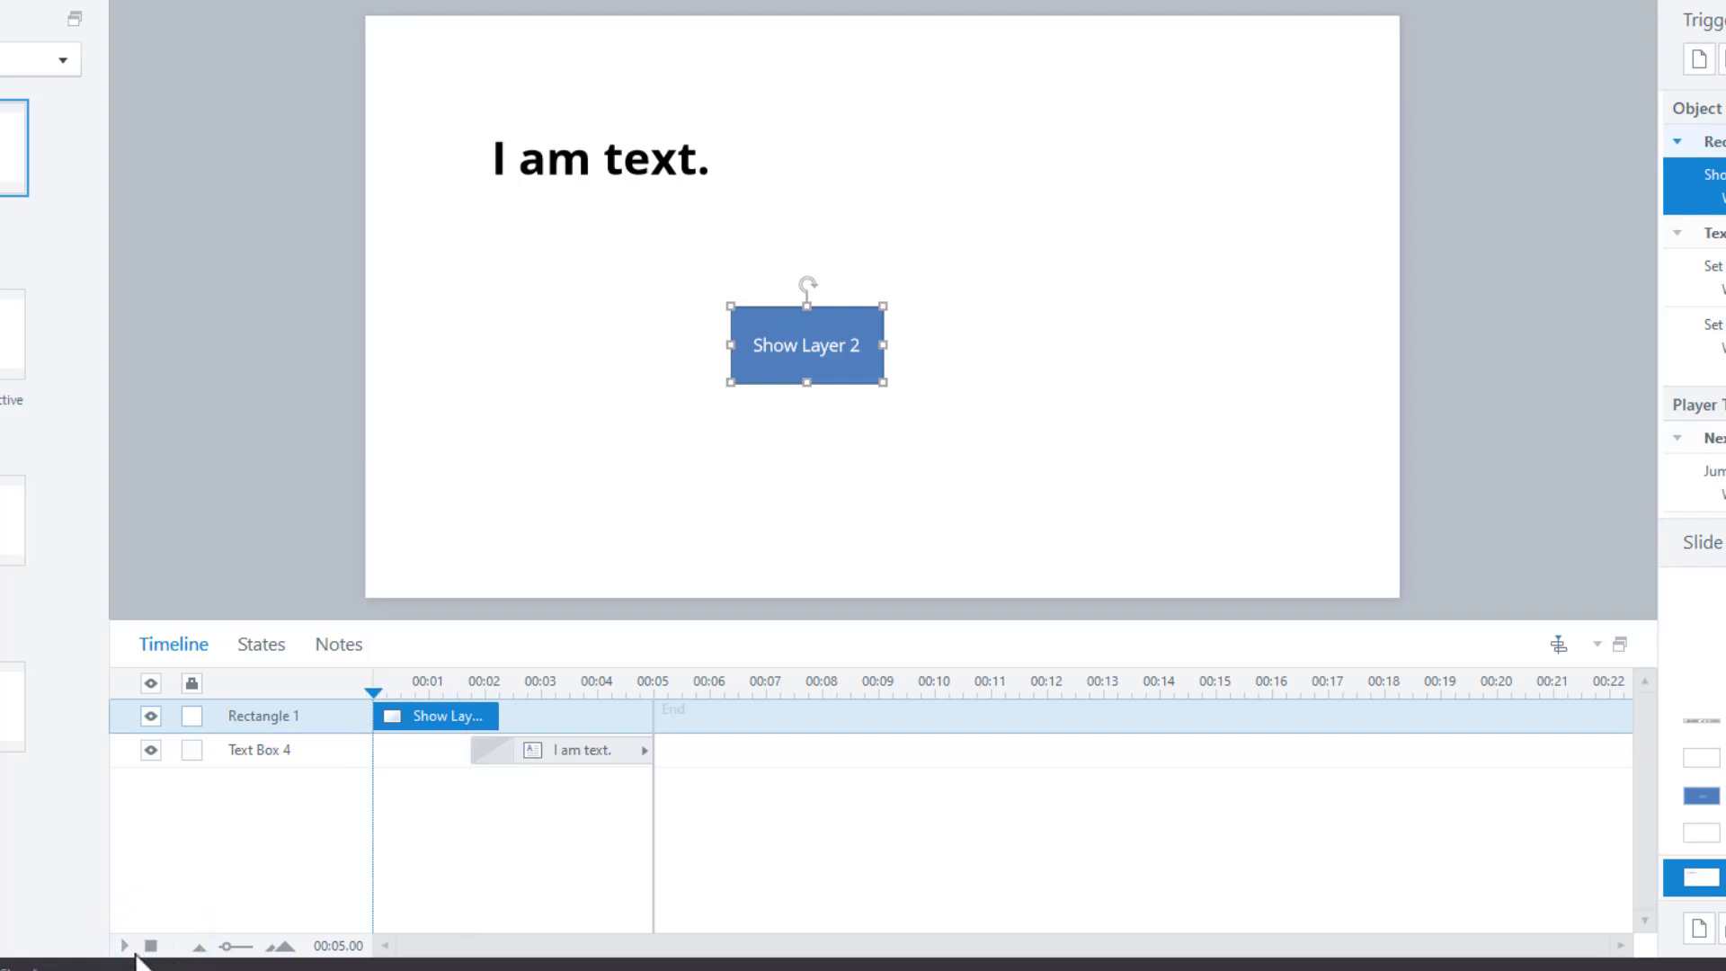
click(128, 947)
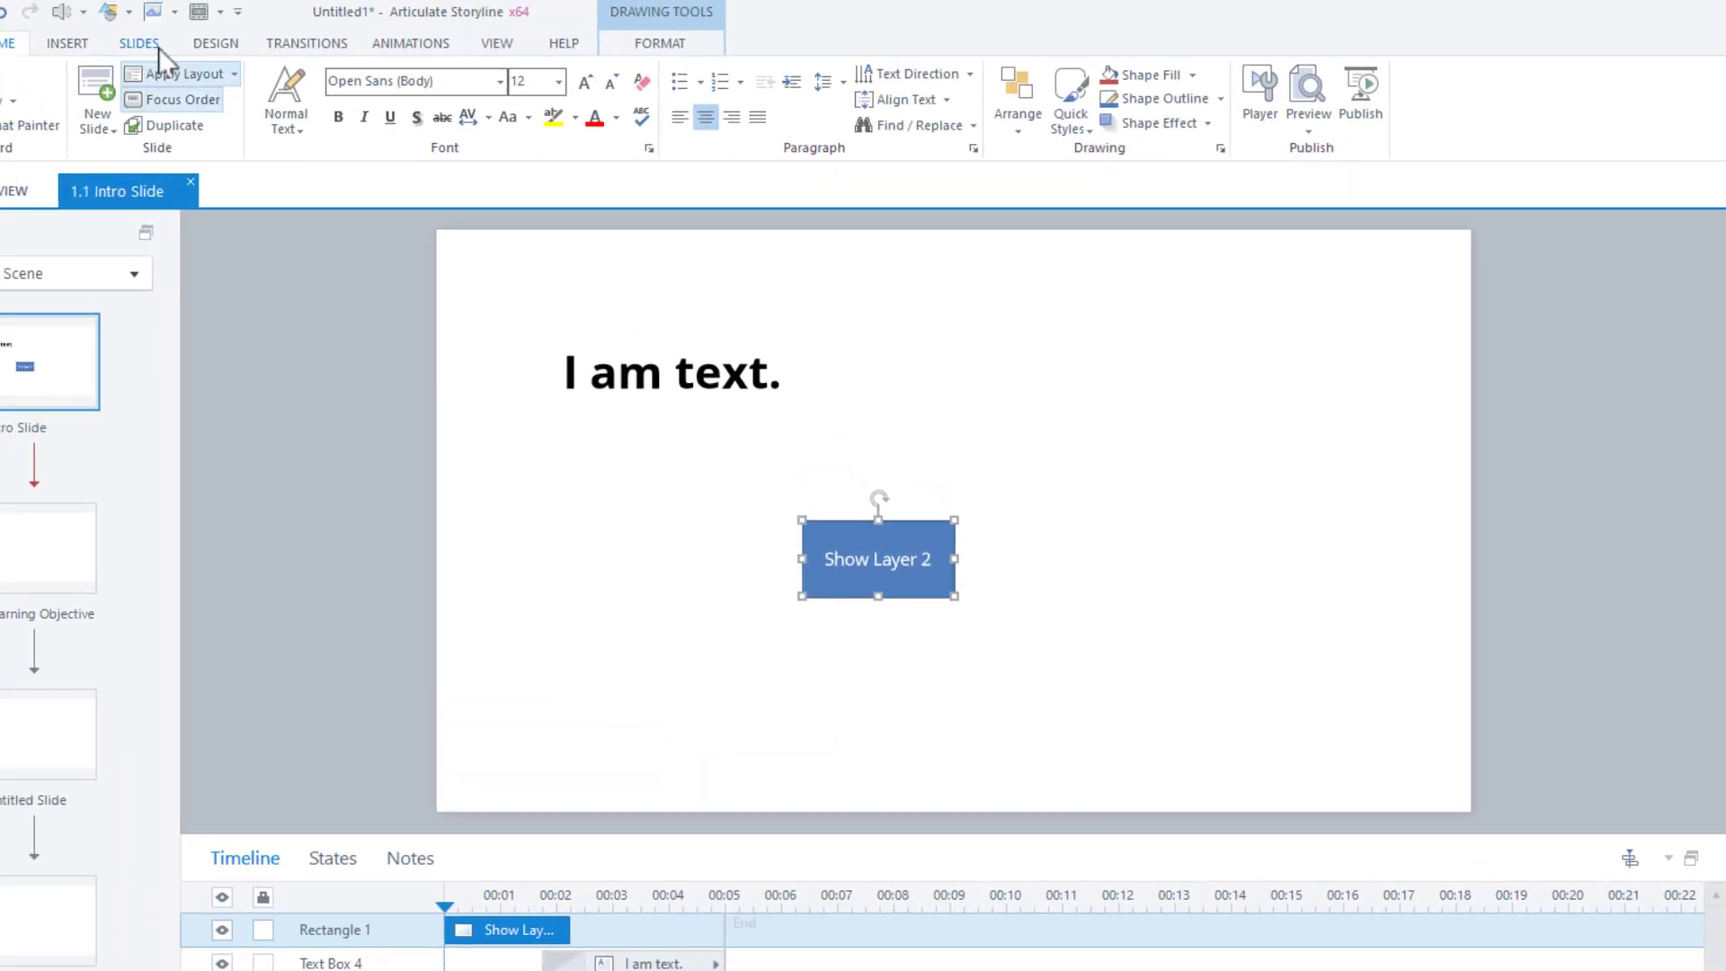
Insert a small octagon on the slide, below the "I am text." box and beside the "Show Layer 2" rectangle
click(70, 42)
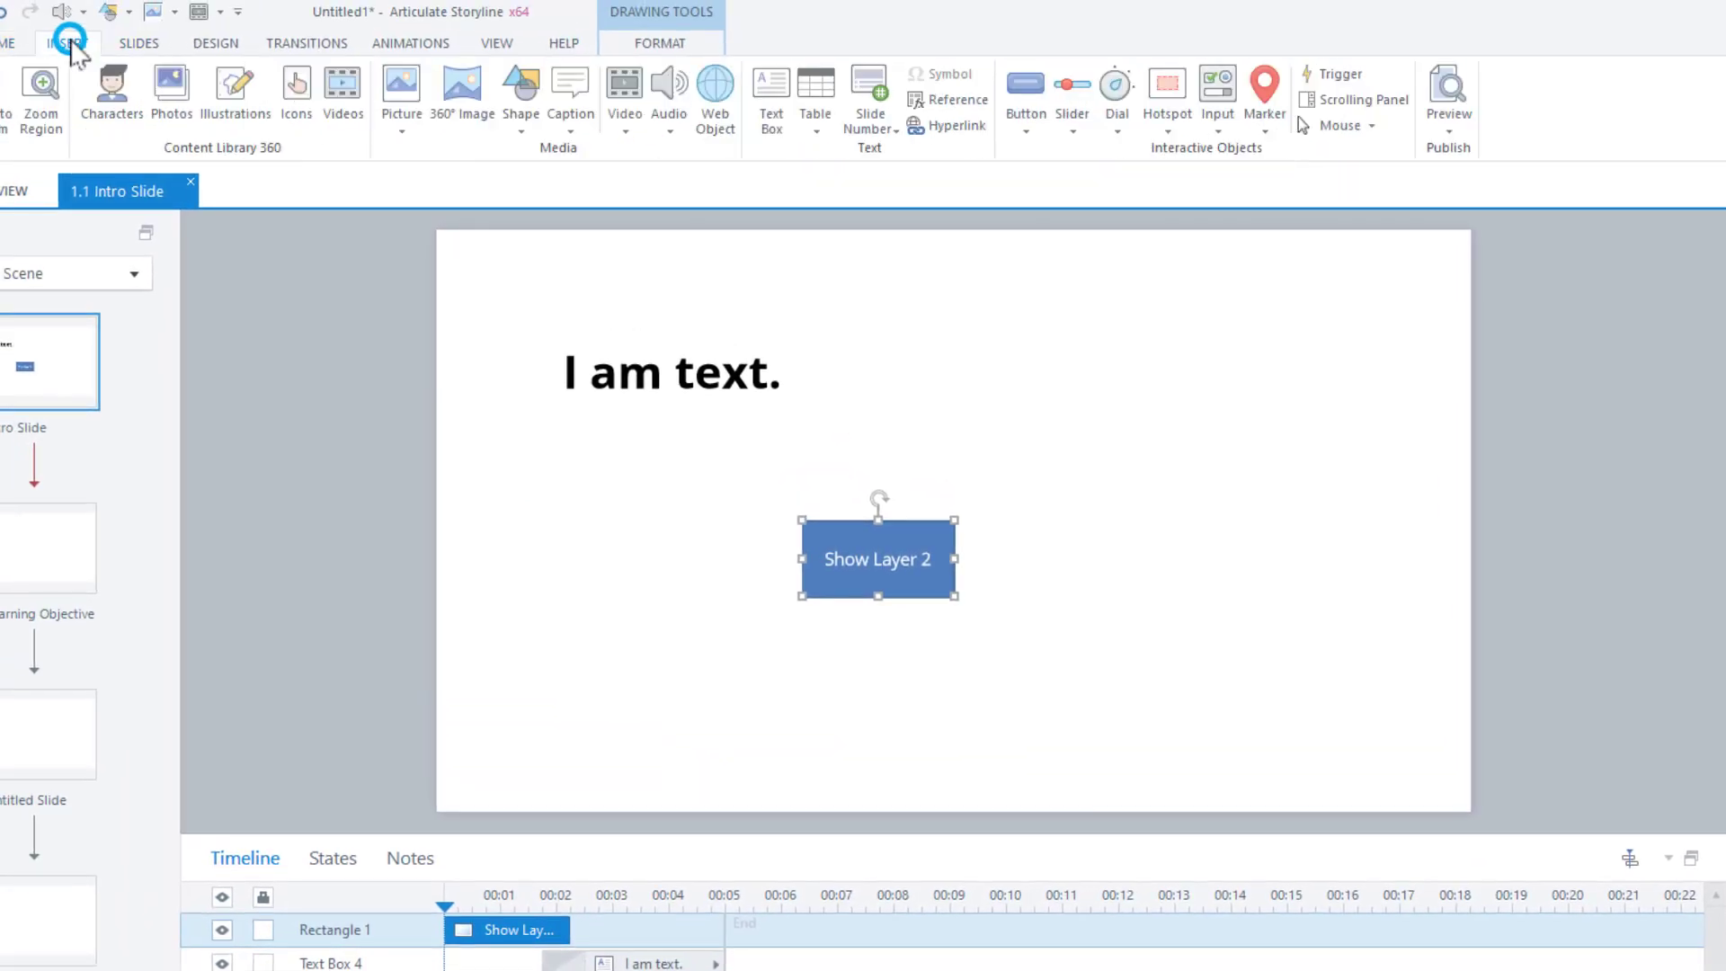
click(521, 127)
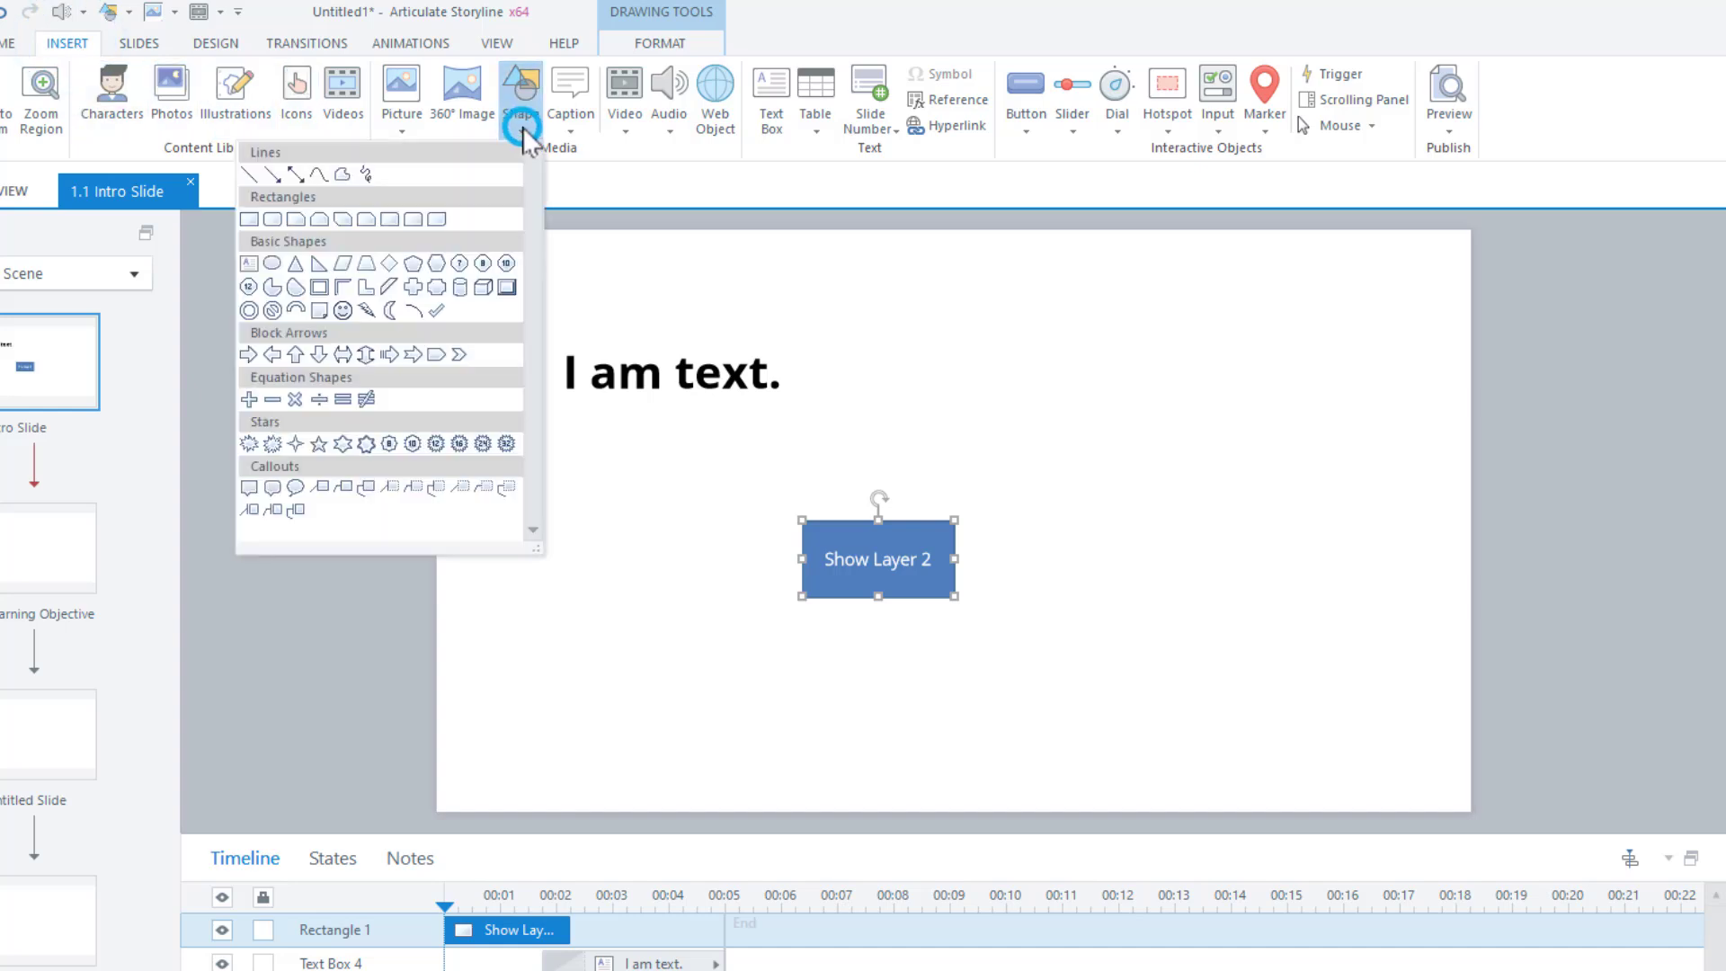
click(480, 265)
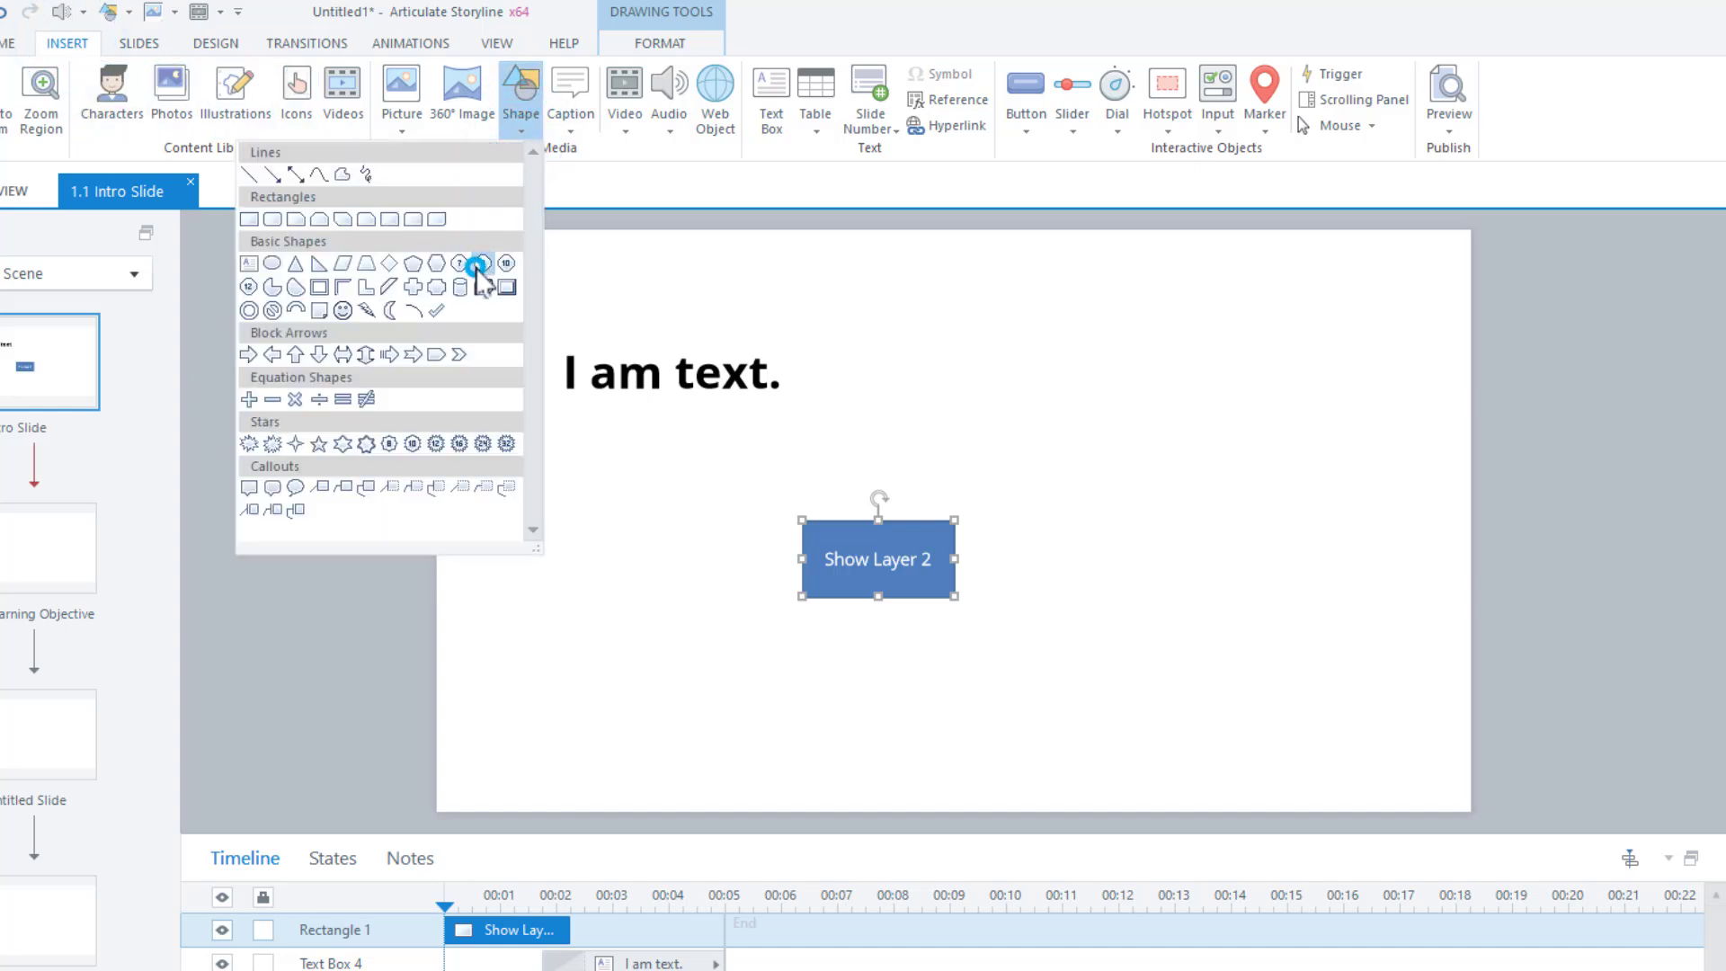
drag(641, 584, 719, 673)
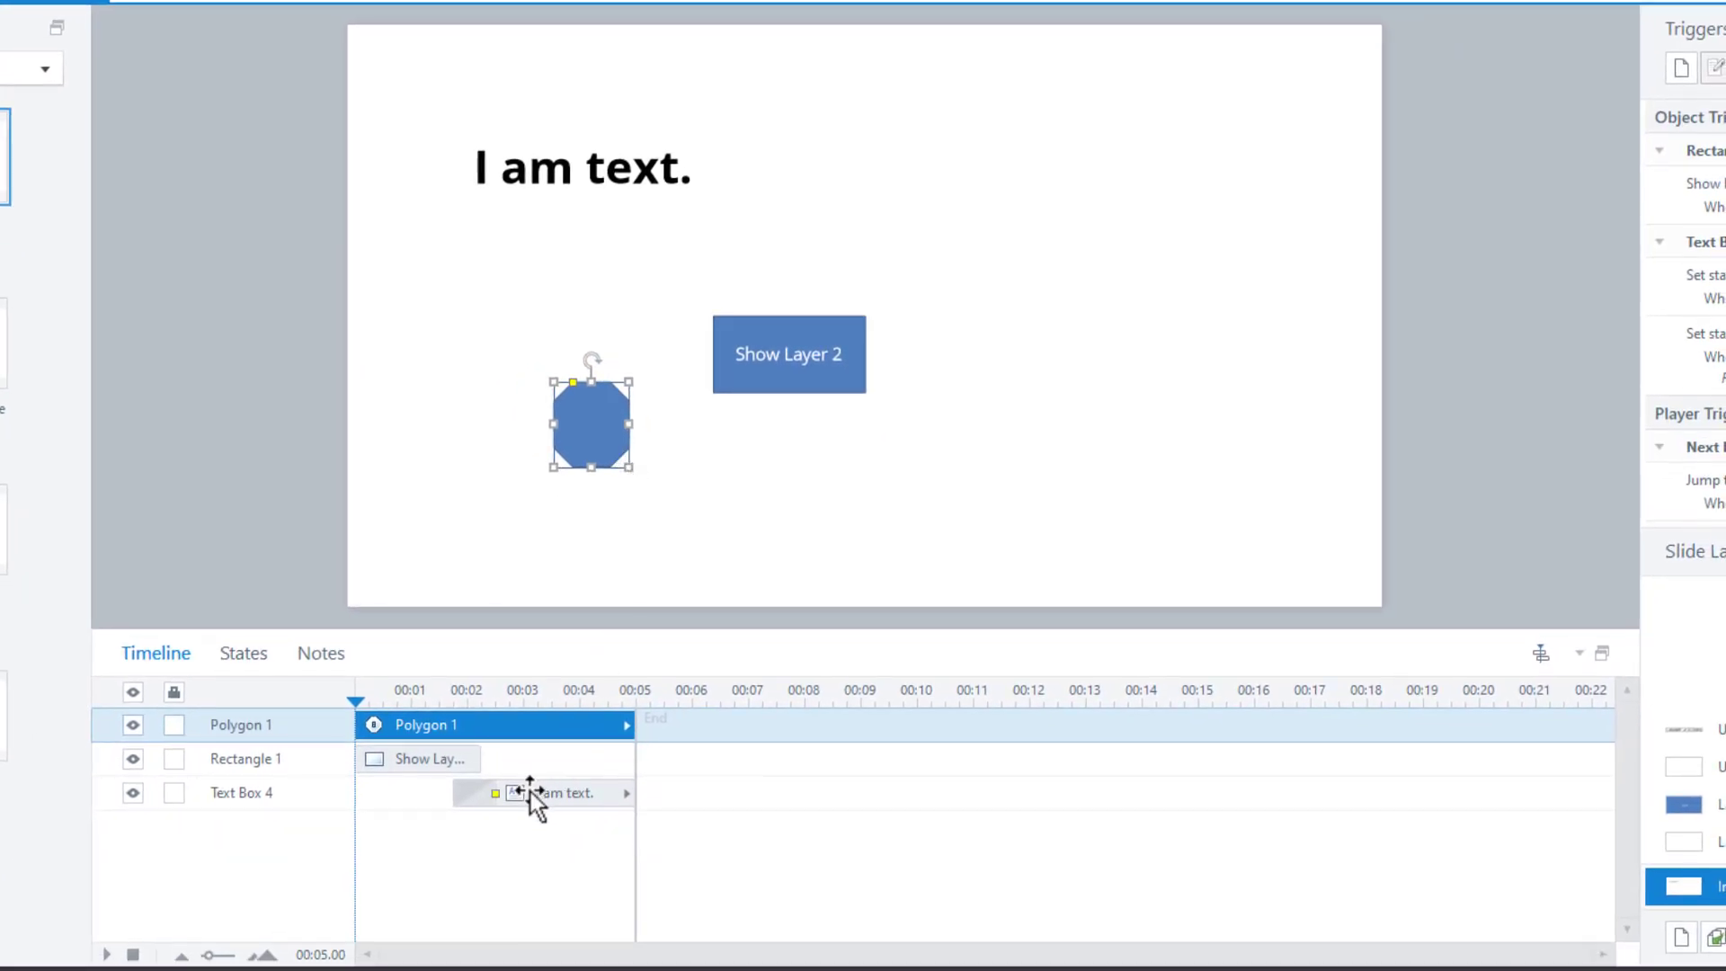
Sequence the objects on a 6.75-second slide timeline: Text Box 4 from about 2.25 to 4.5 seconds, the octagon from about 4.5 seconds
drag(515, 727, 731, 725)
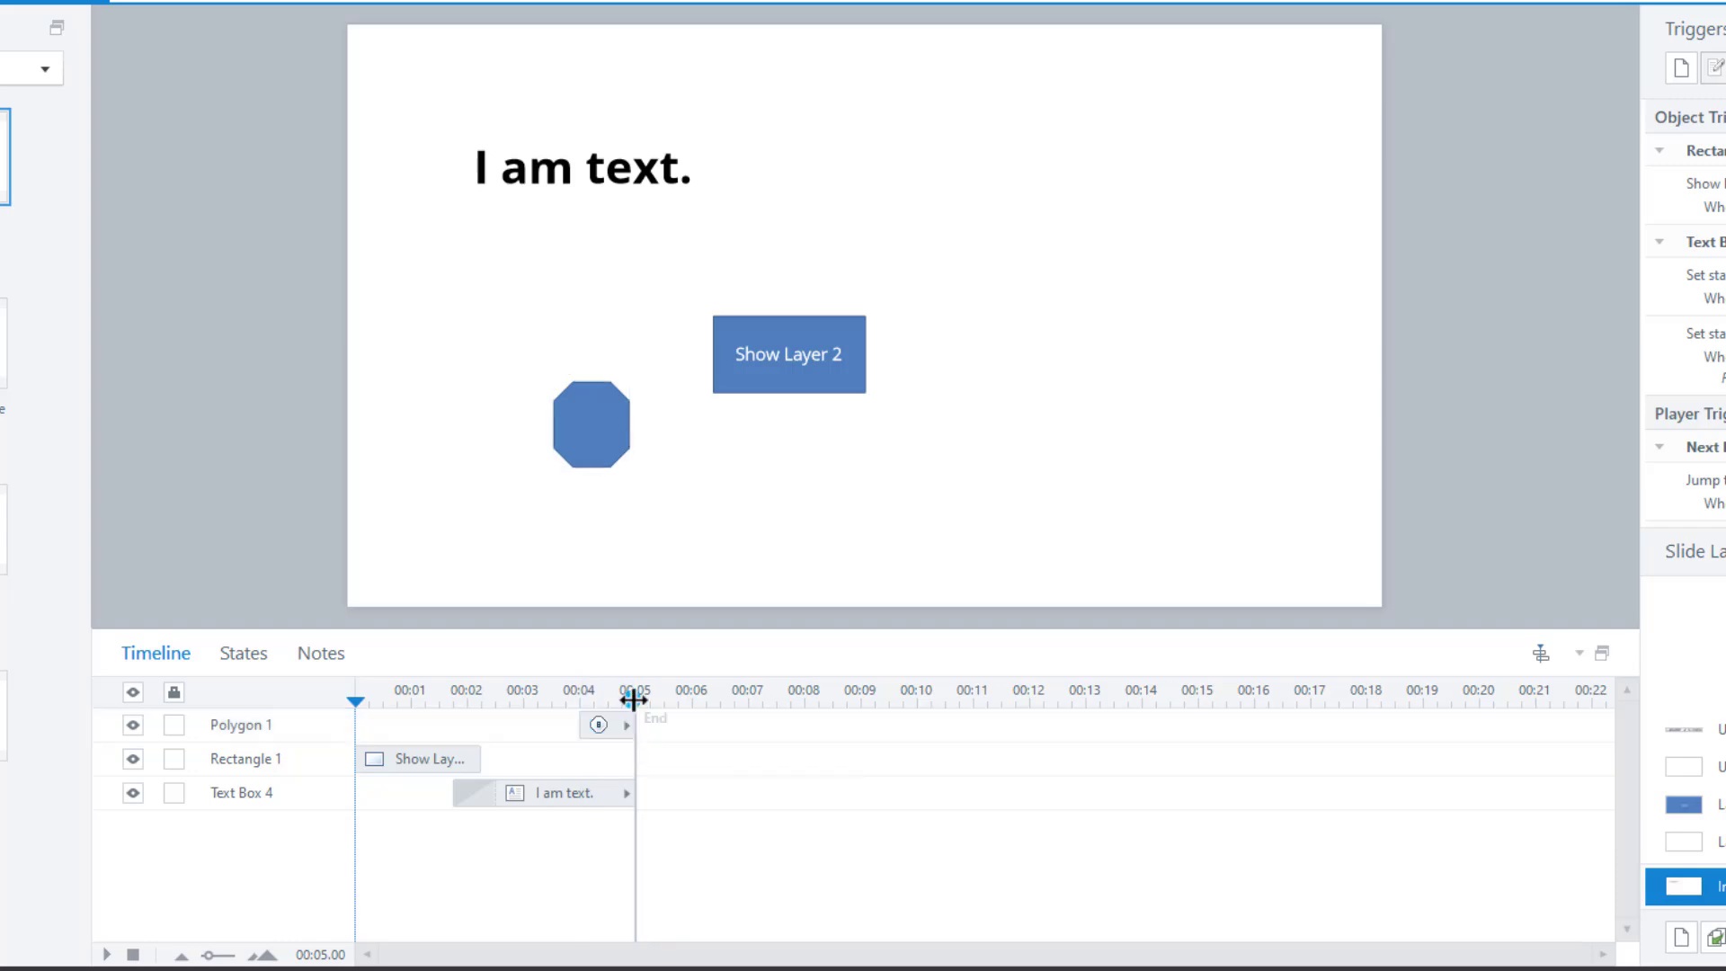
drag(634, 698, 729, 699)
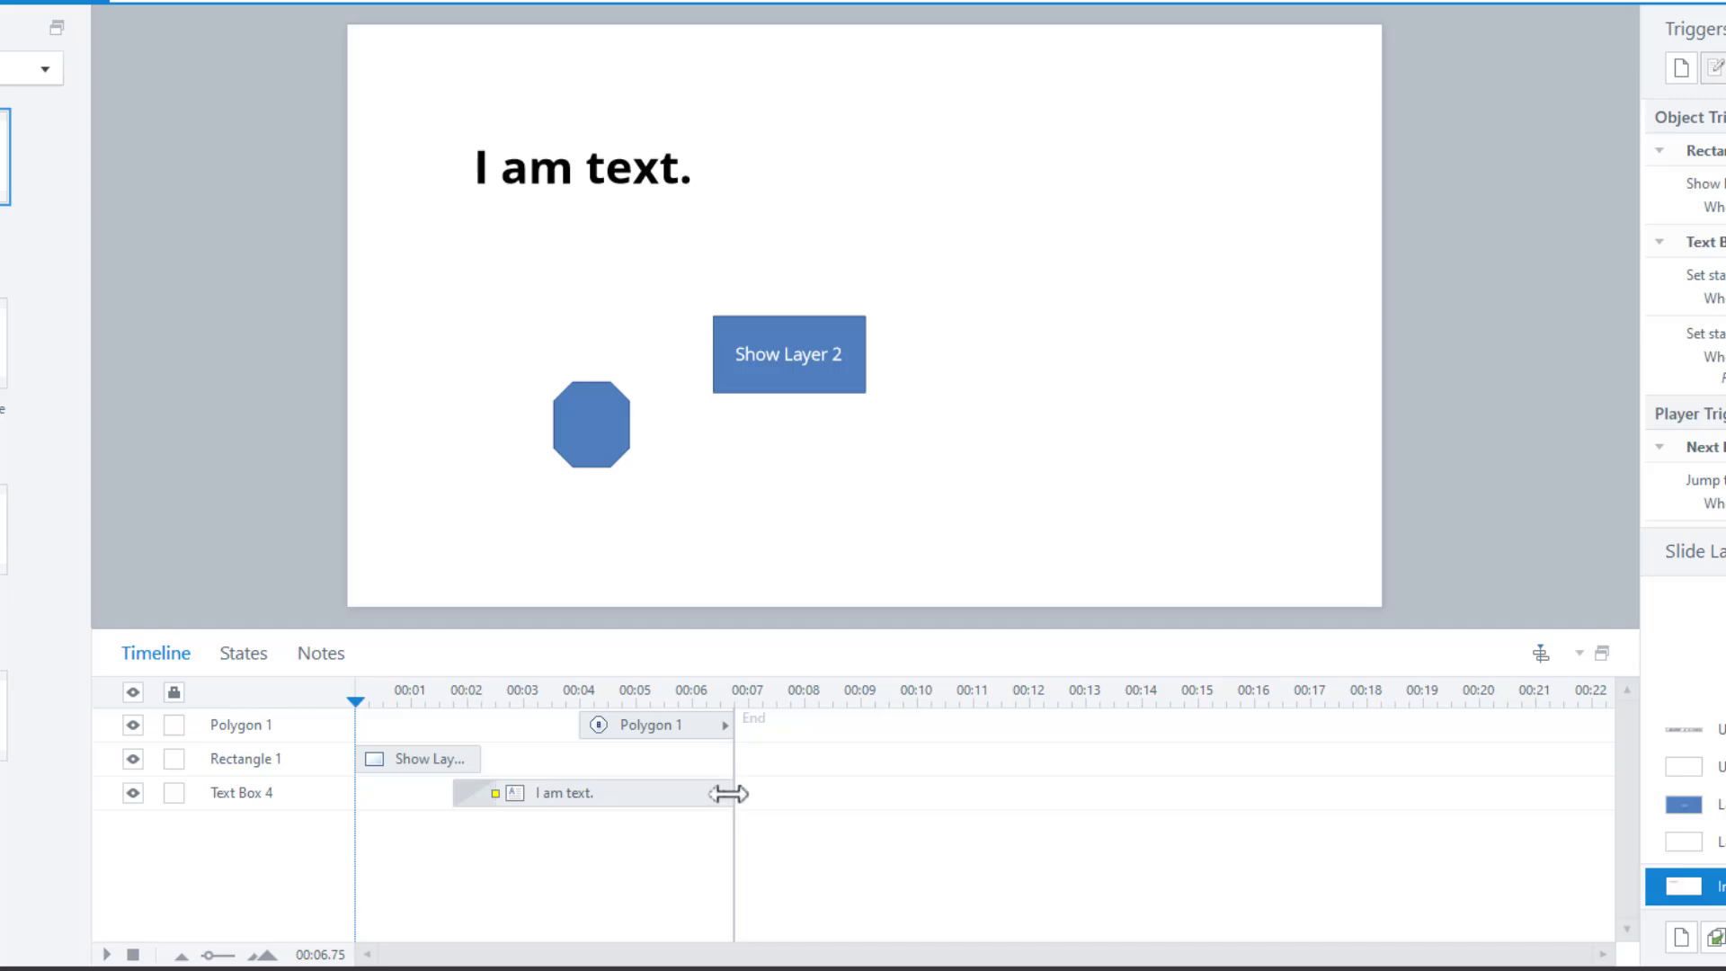
drag(726, 797, 546, 794)
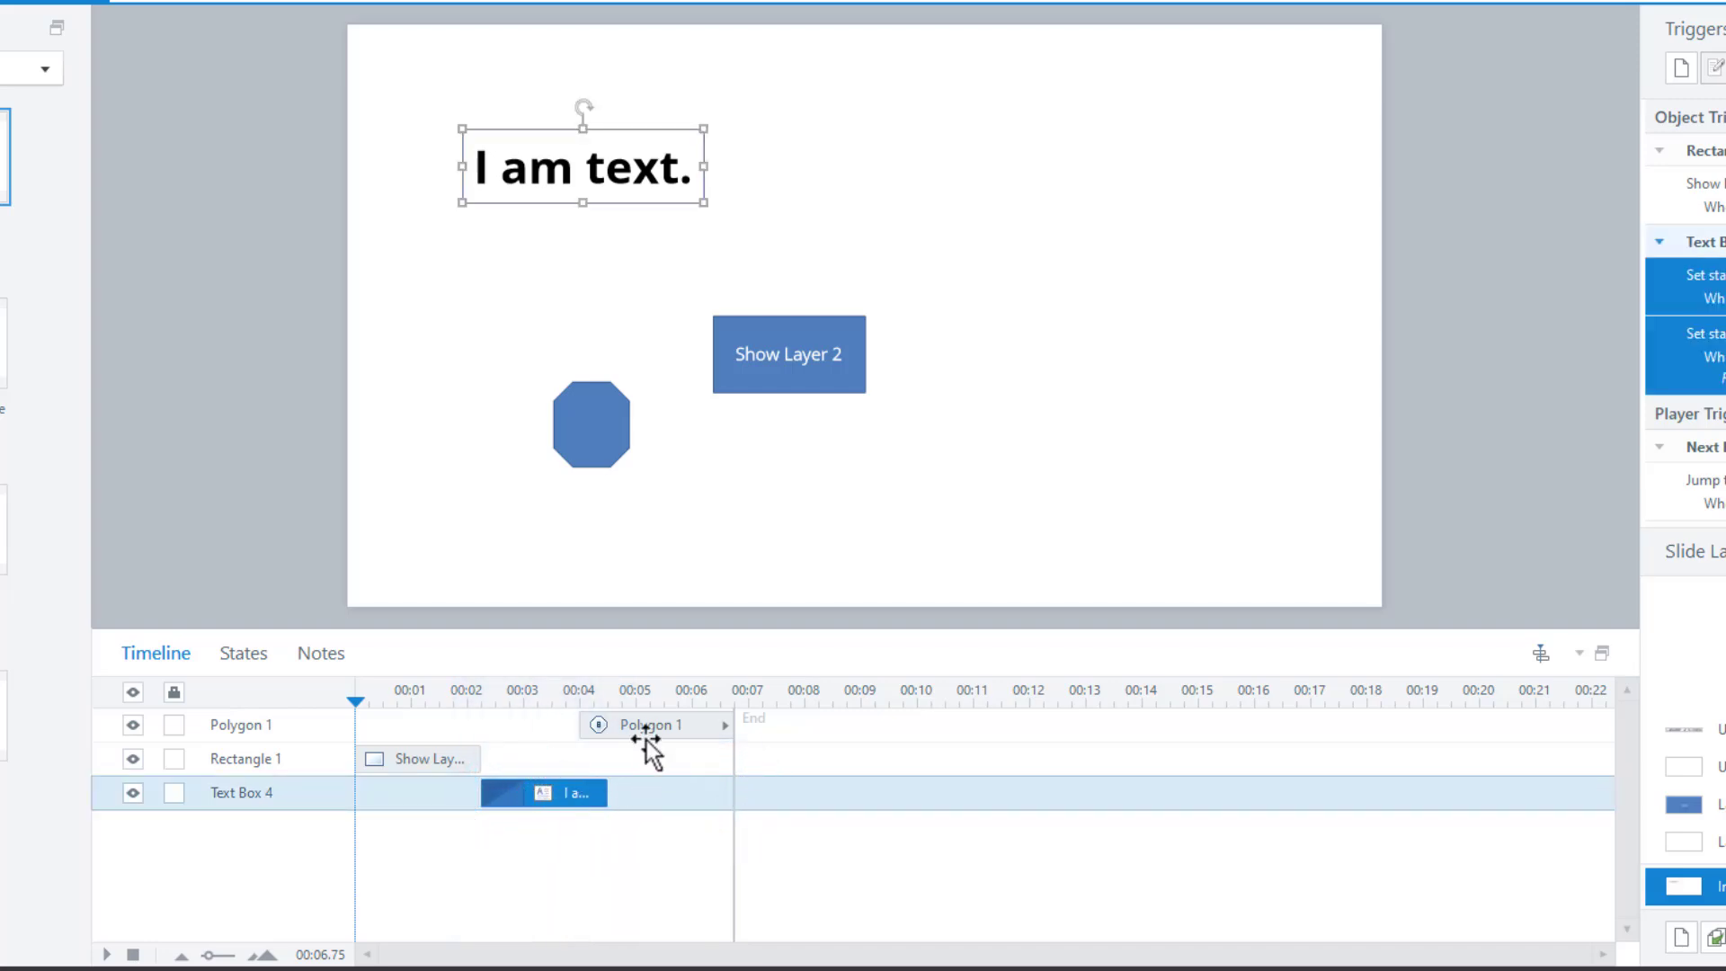
drag(647, 730, 675, 725)
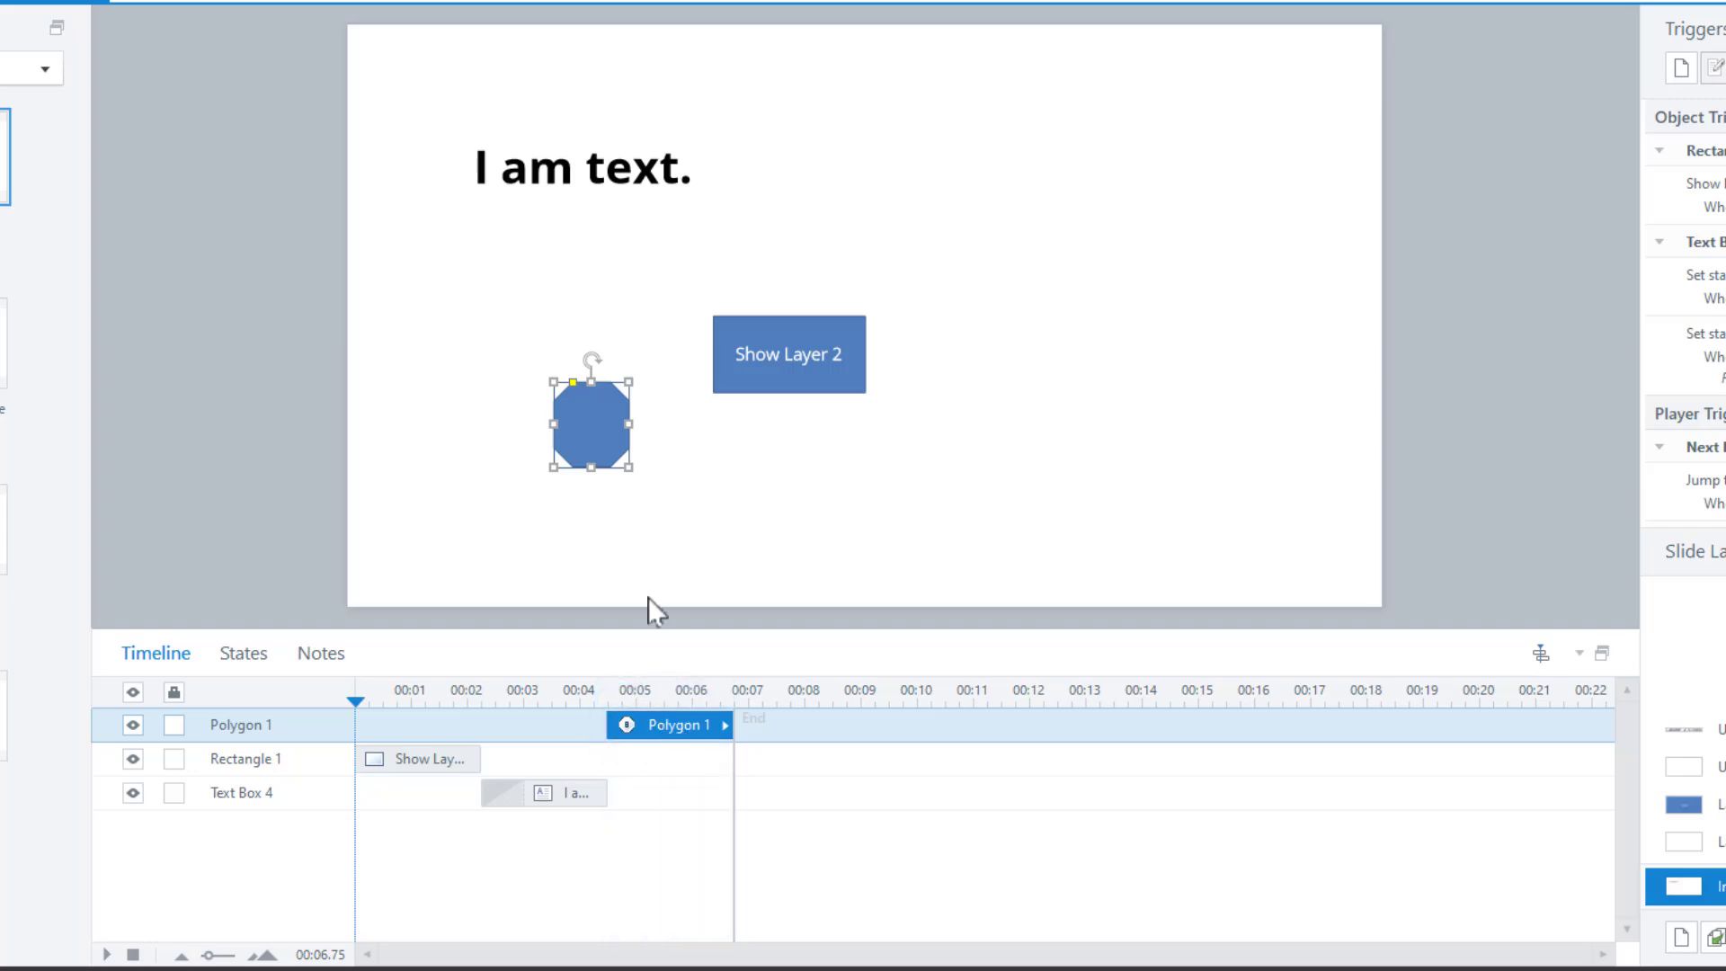
Arrange the text, rectangle and octagon in a horizontal row across the slide's middle, and play the timeline to check their sequence
drag(563, 209, 1104, 375)
drag(858, 379, 933, 377)
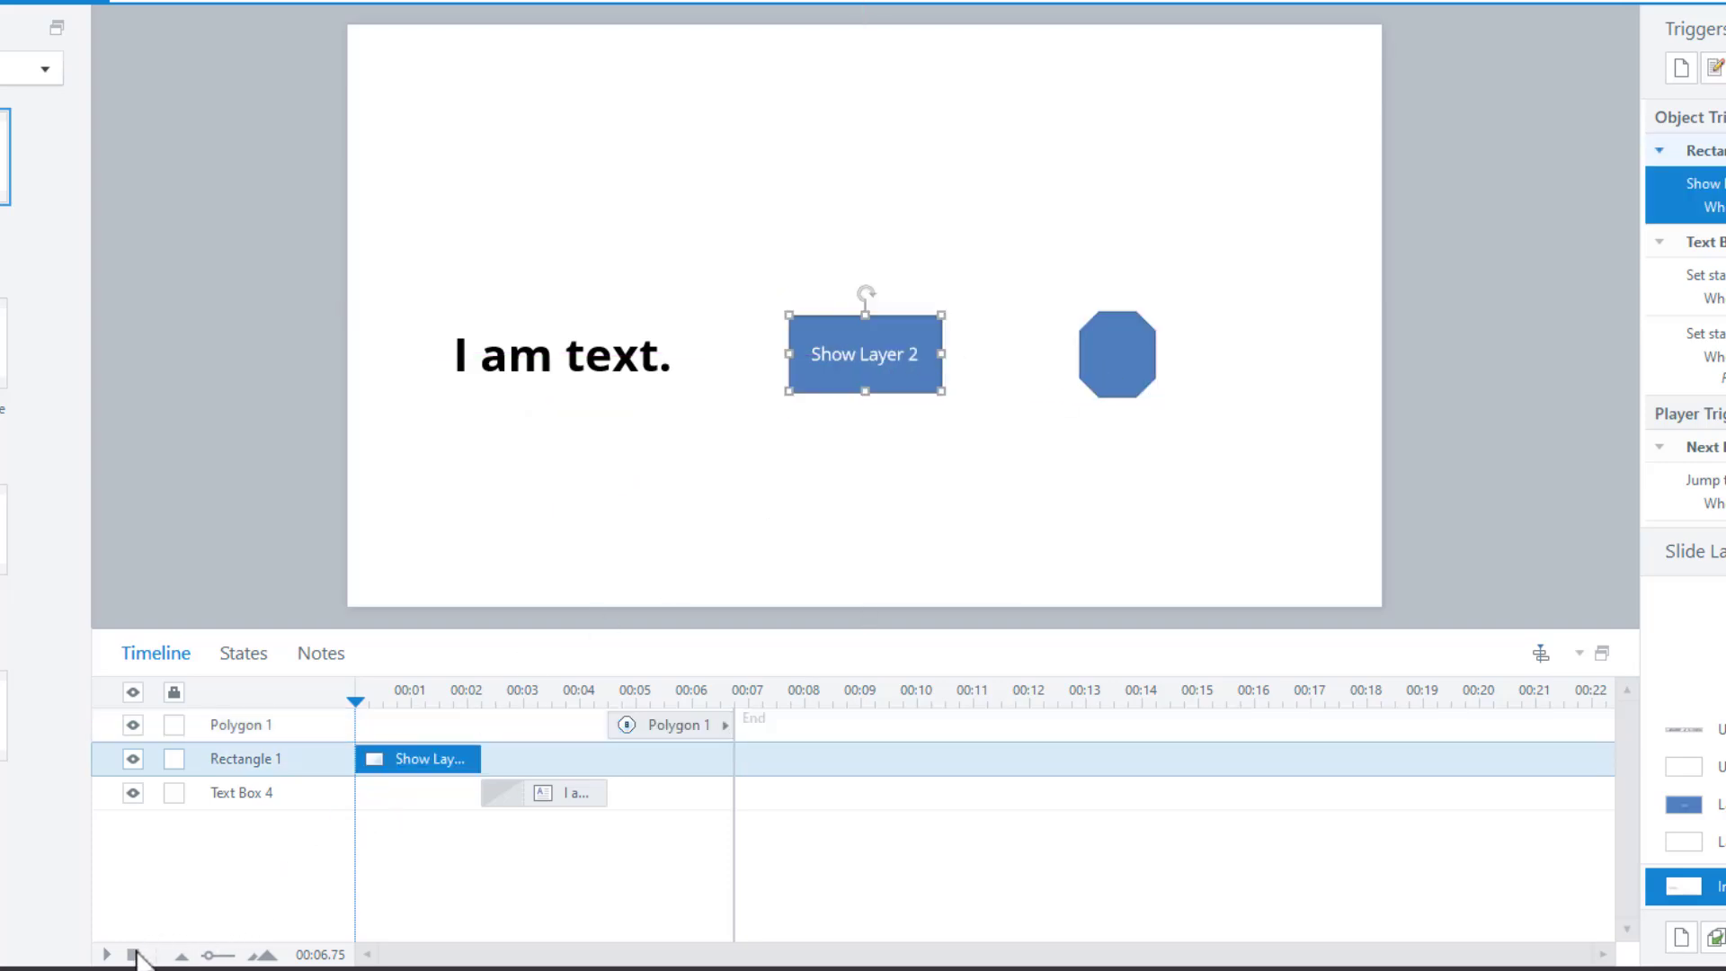
click(107, 953)
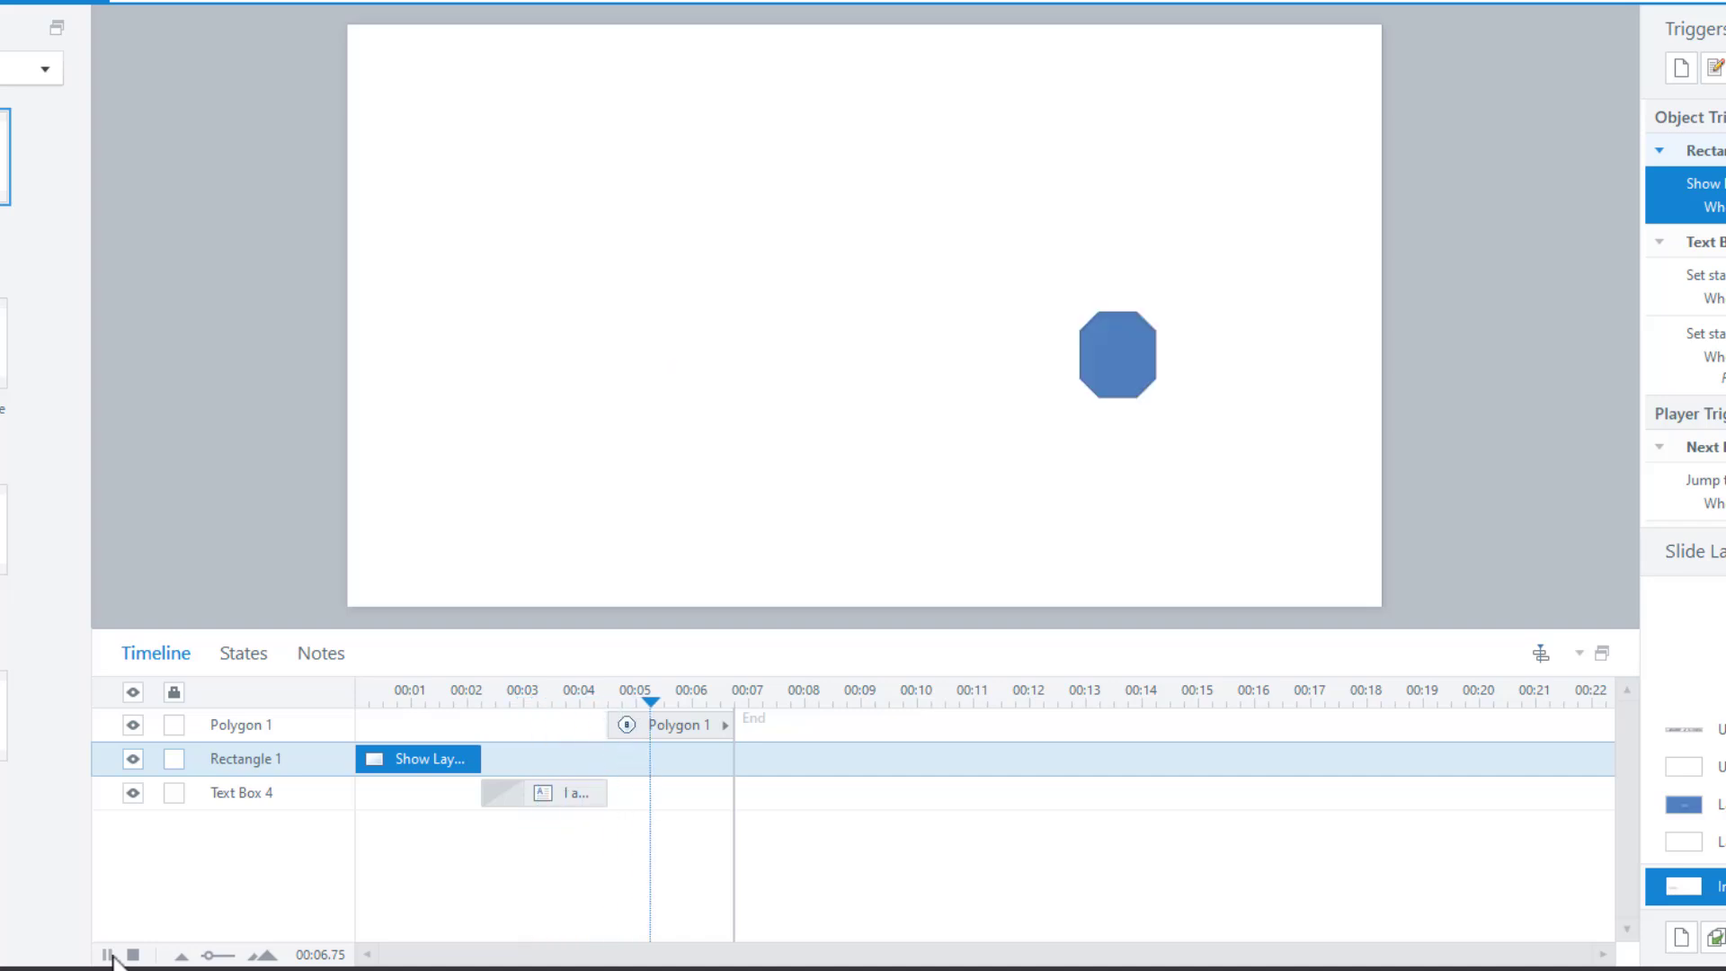
click(109, 956)
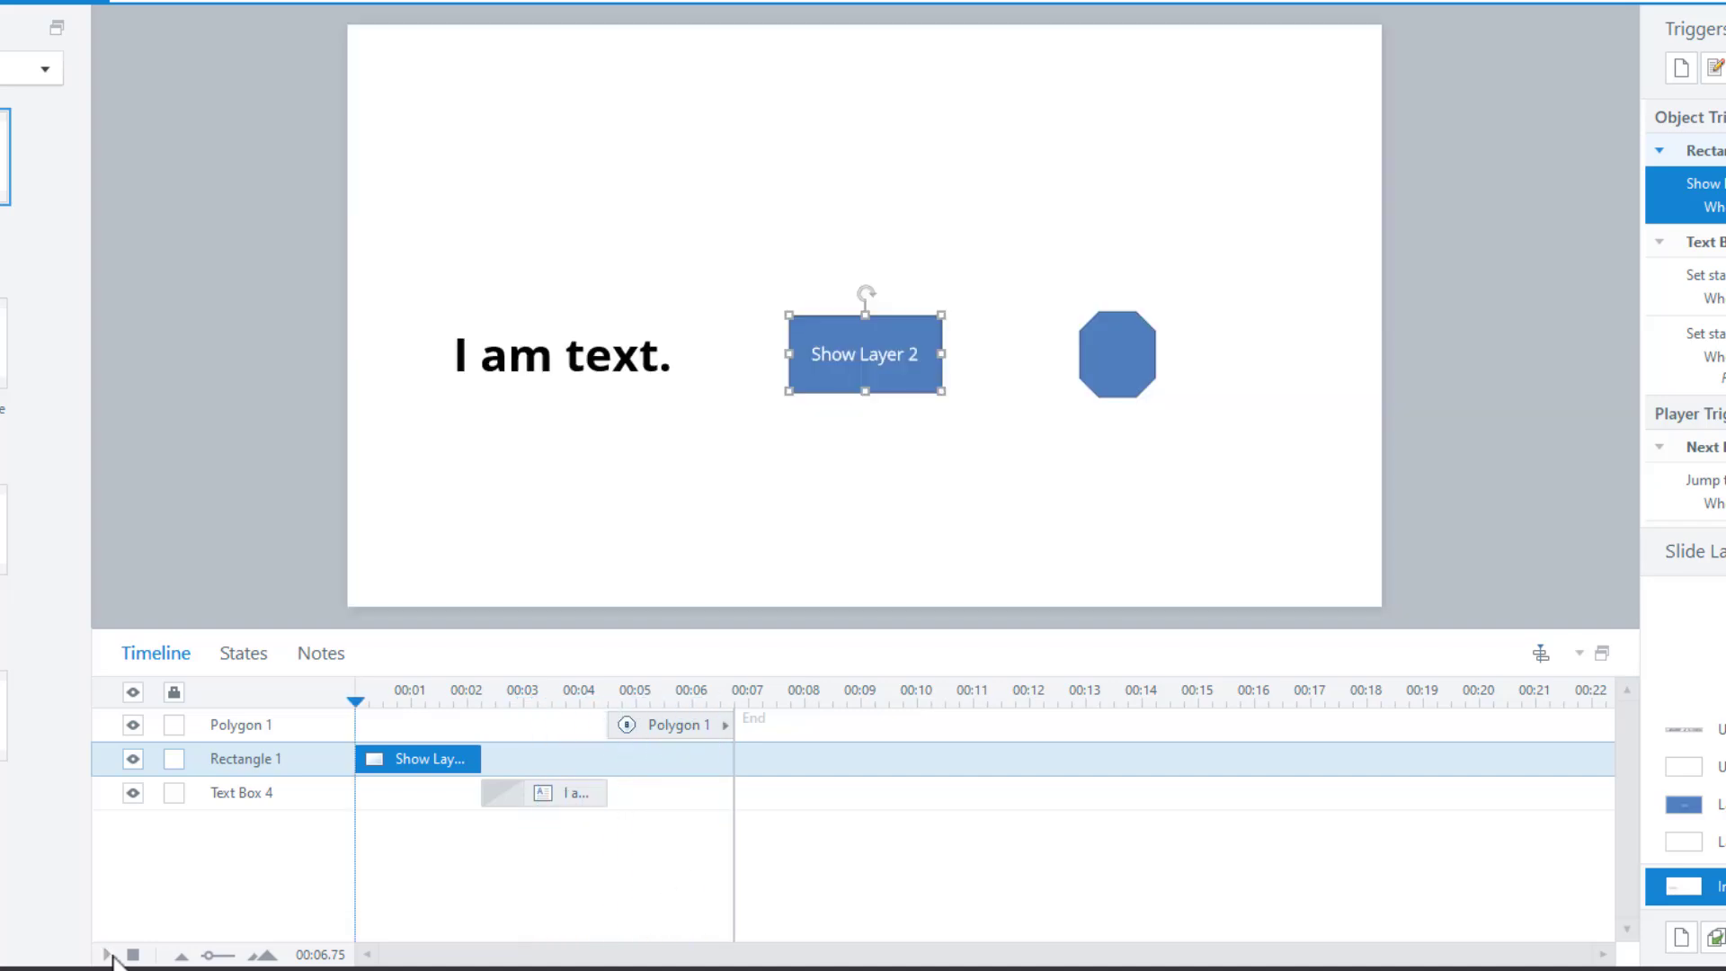